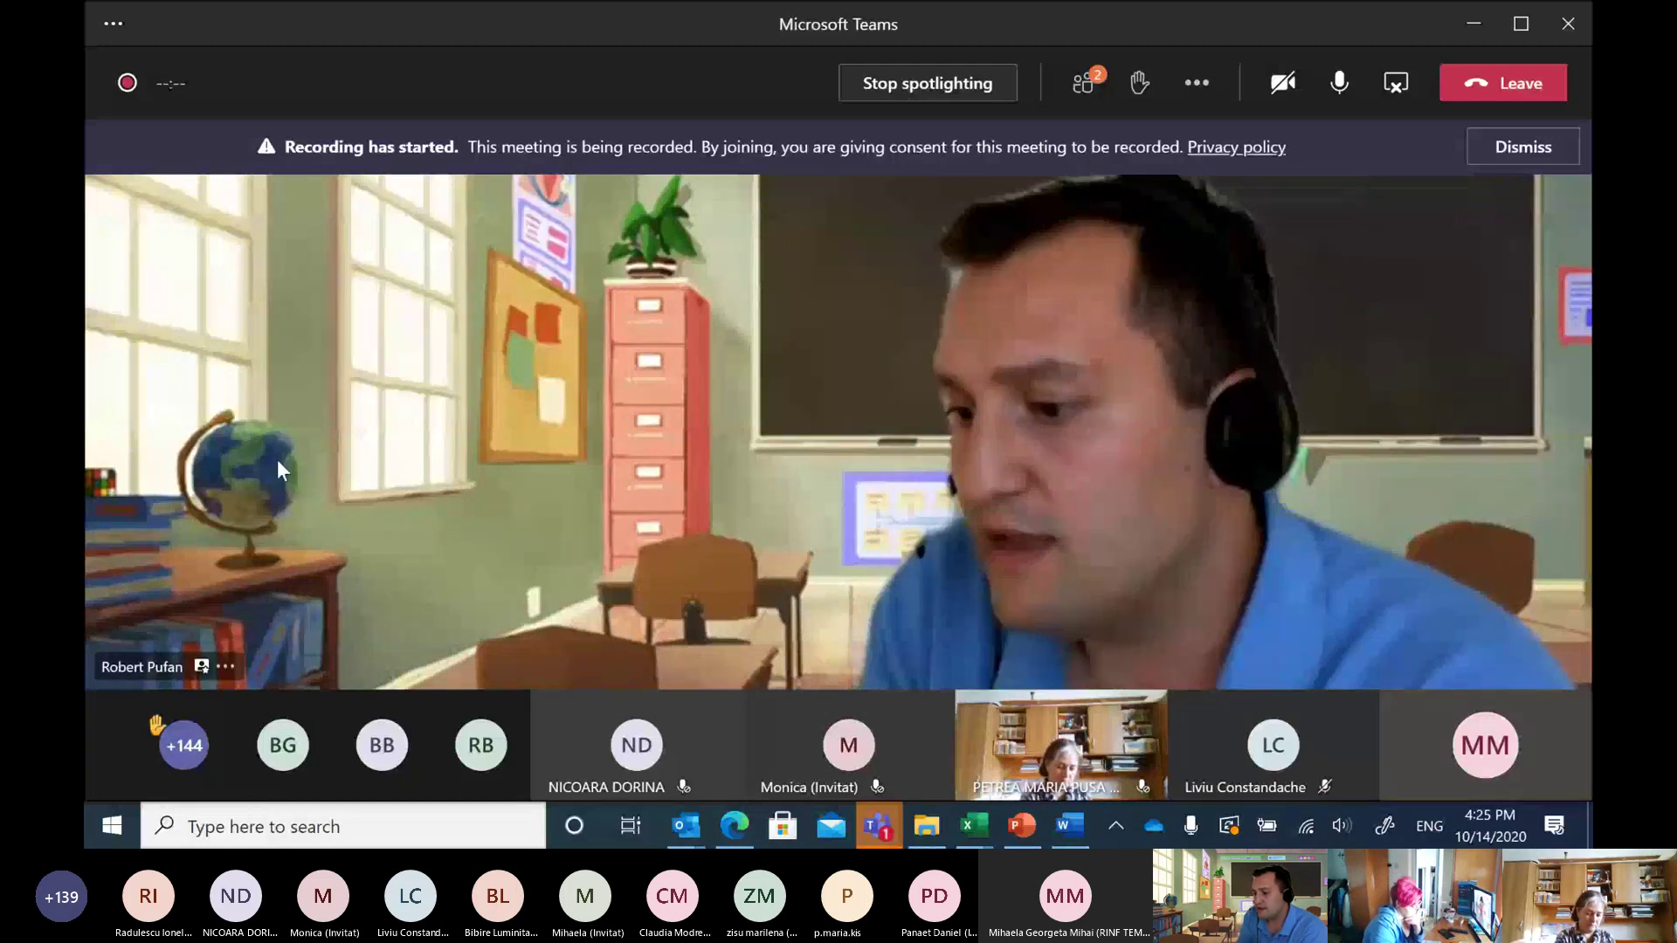
Mute your own microphone in the Teams meeting
click(1335, 87)
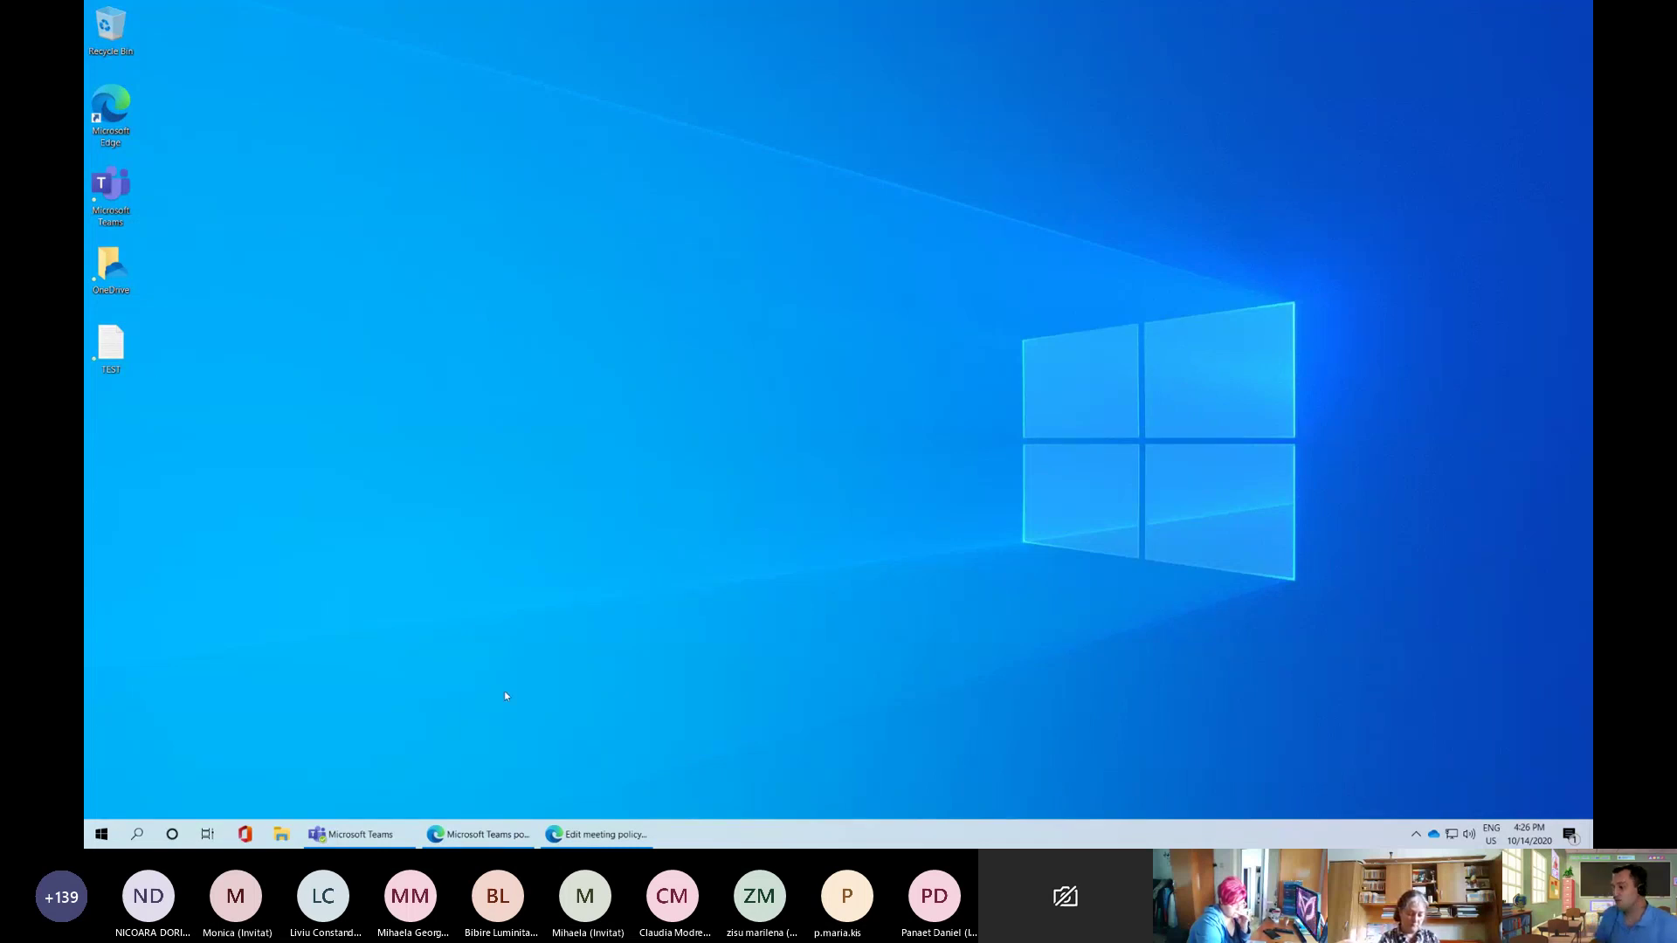
Restore the Edge windows, switch to the Office 365 Home tab and select its web address
click(458, 840)
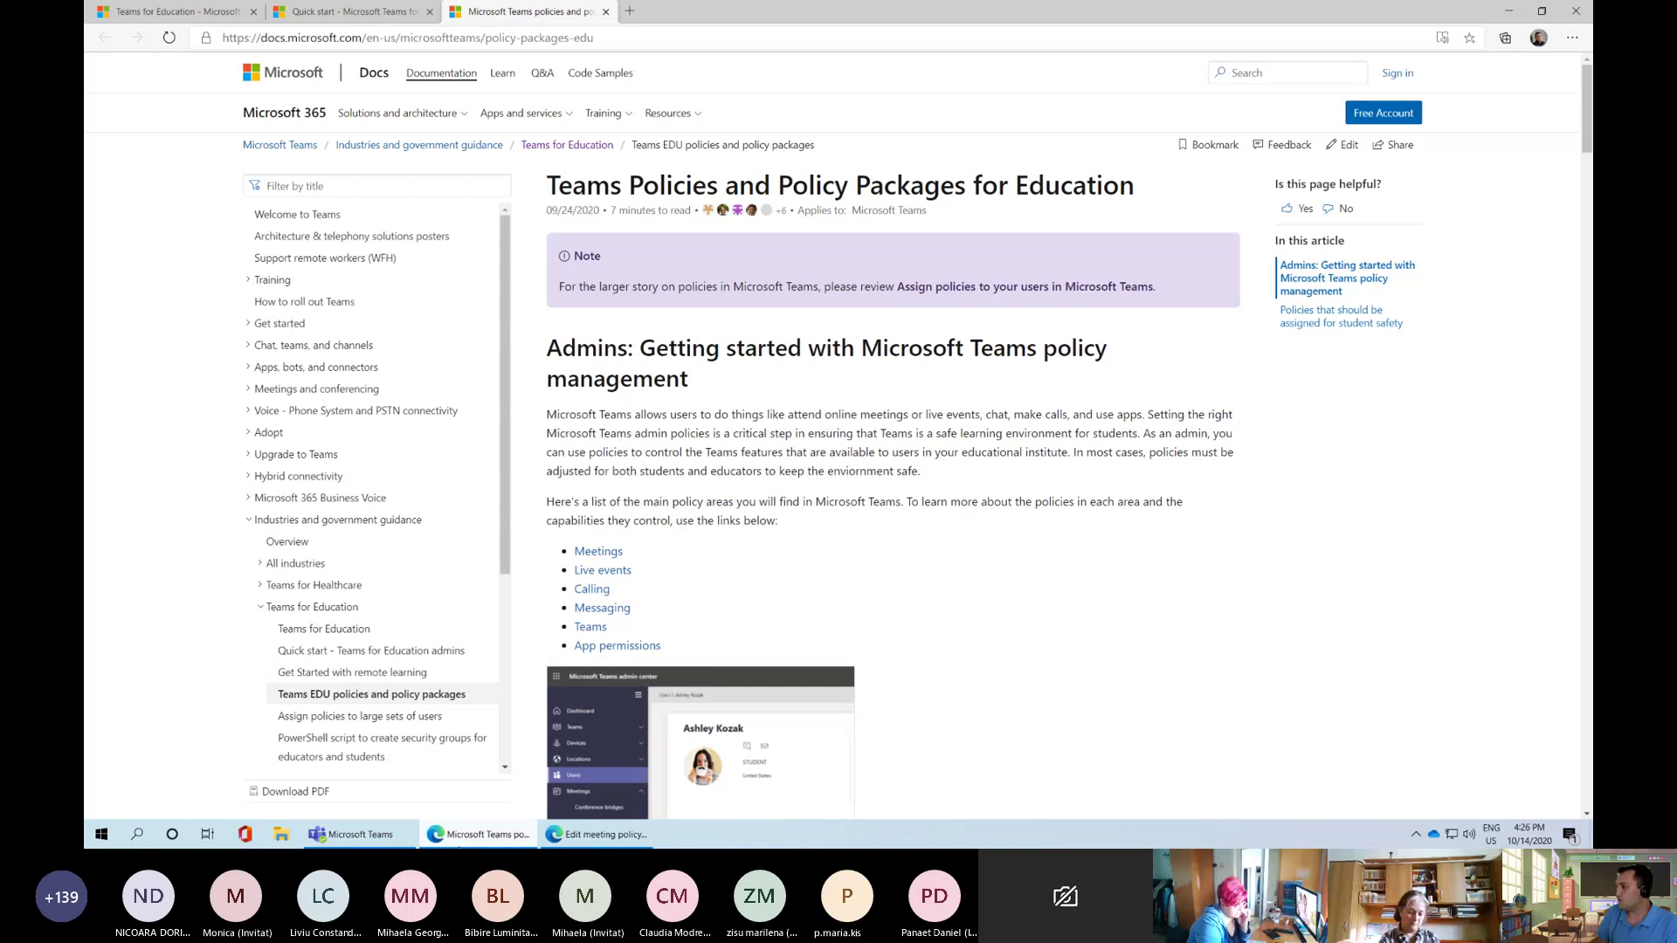
click(603, 834)
click(153, 12)
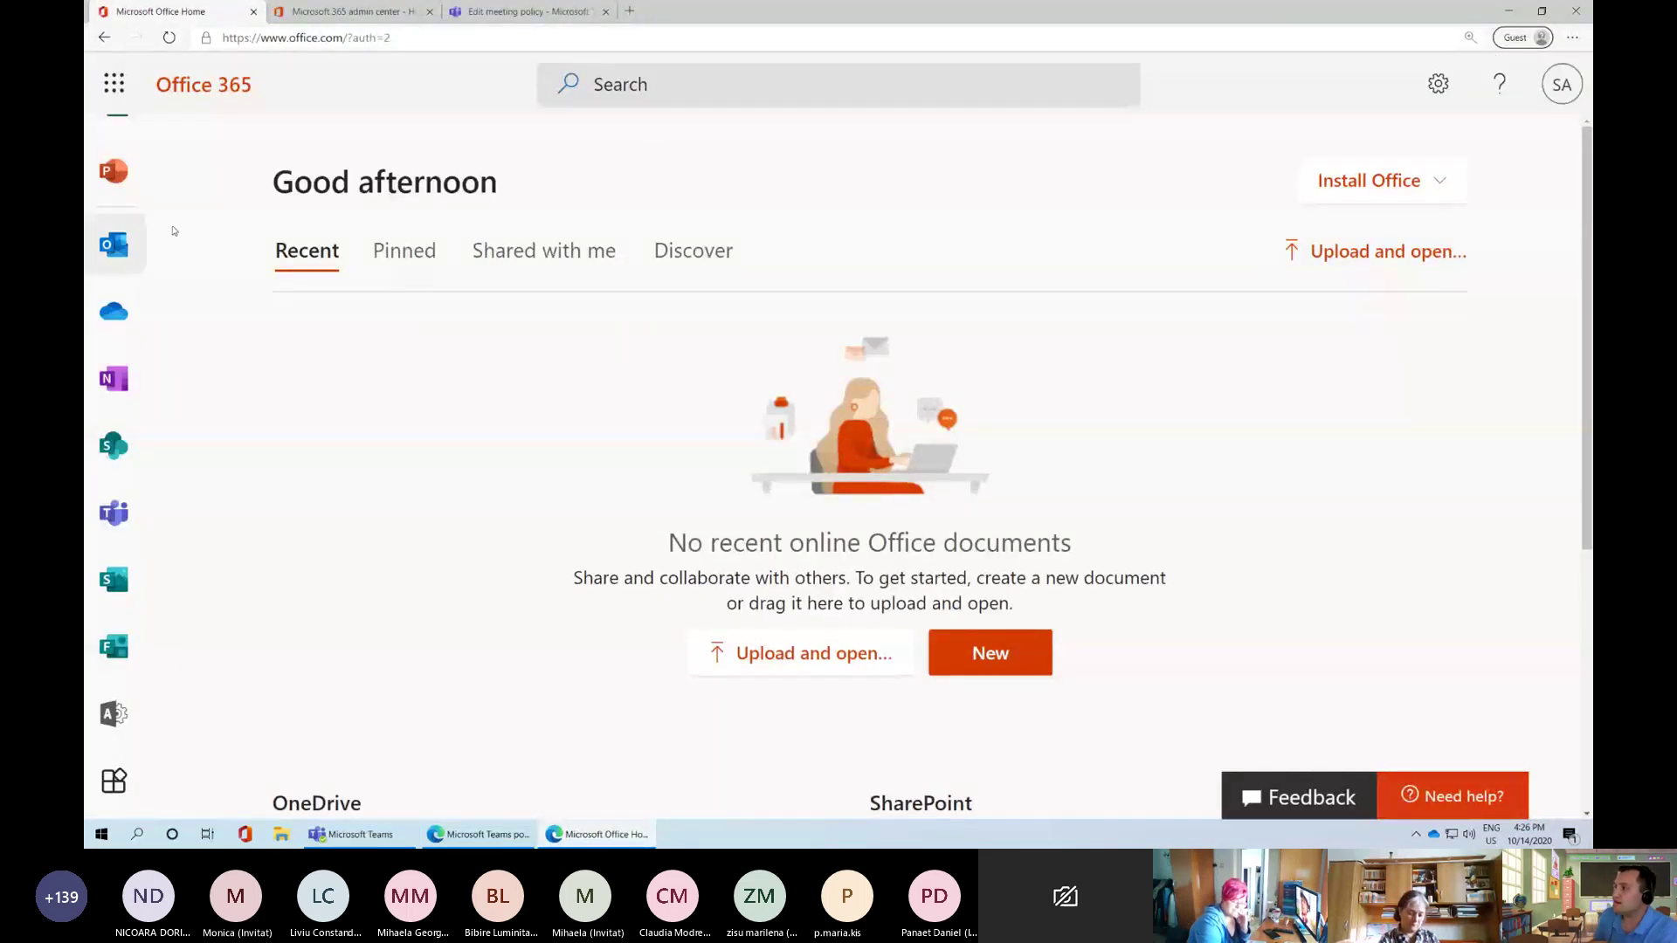
drag(259, 37, 344, 37)
click(344, 38)
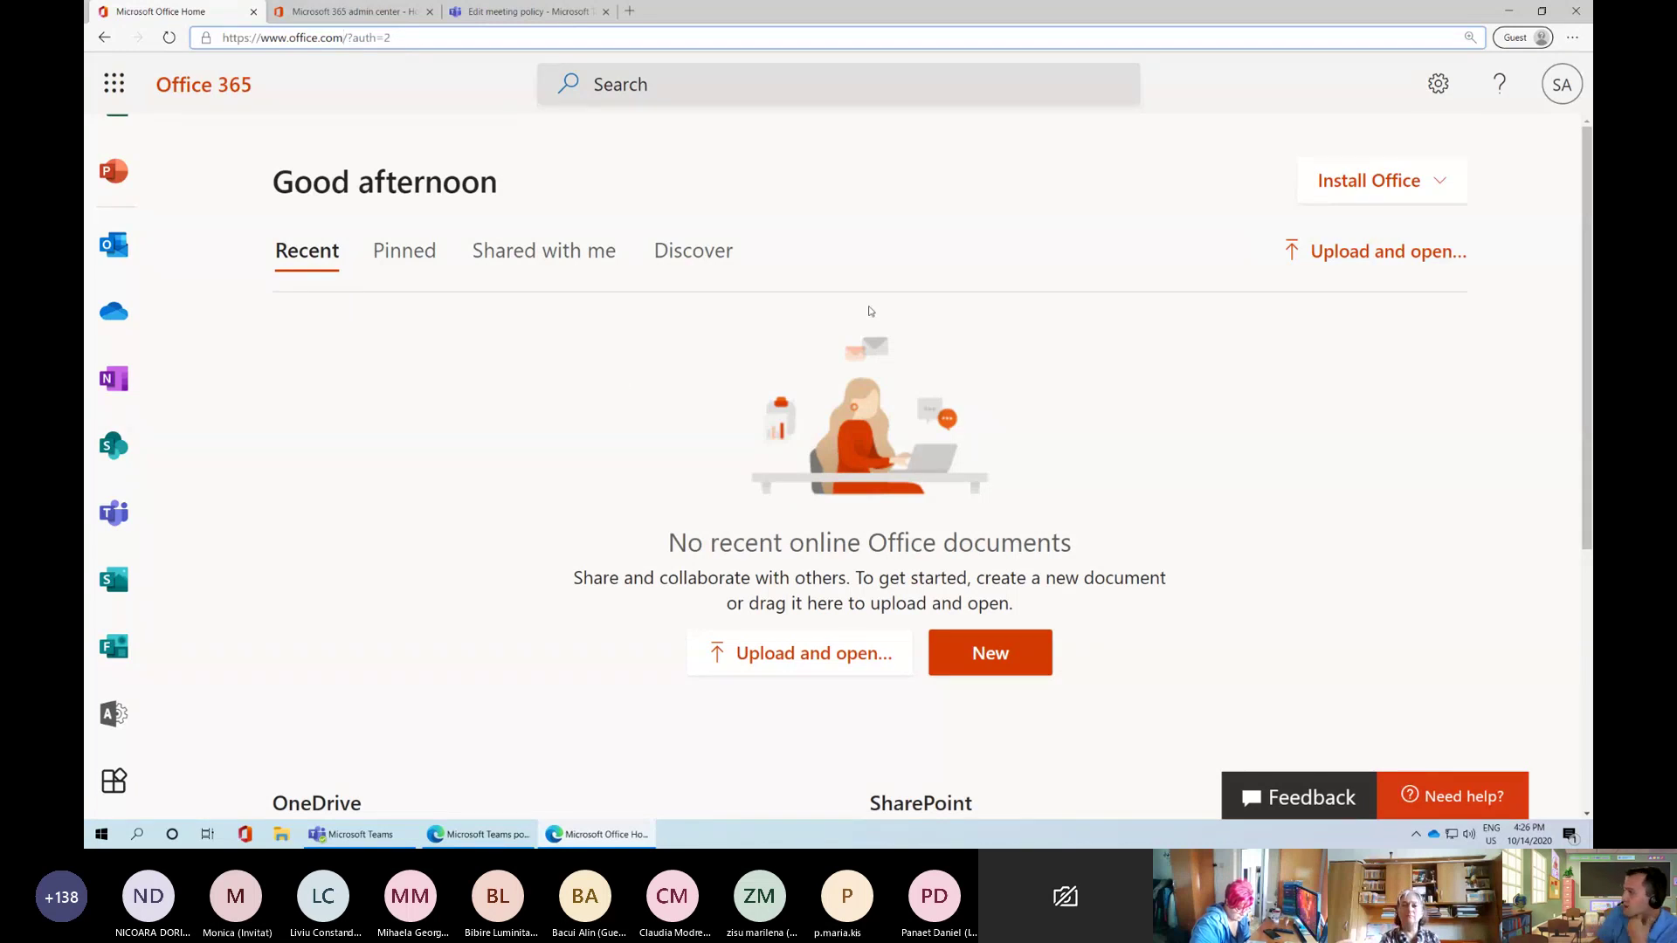
Check the Office 365 settings pane and app list, then switch to the Microsoft 365 admin center
click(1437, 83)
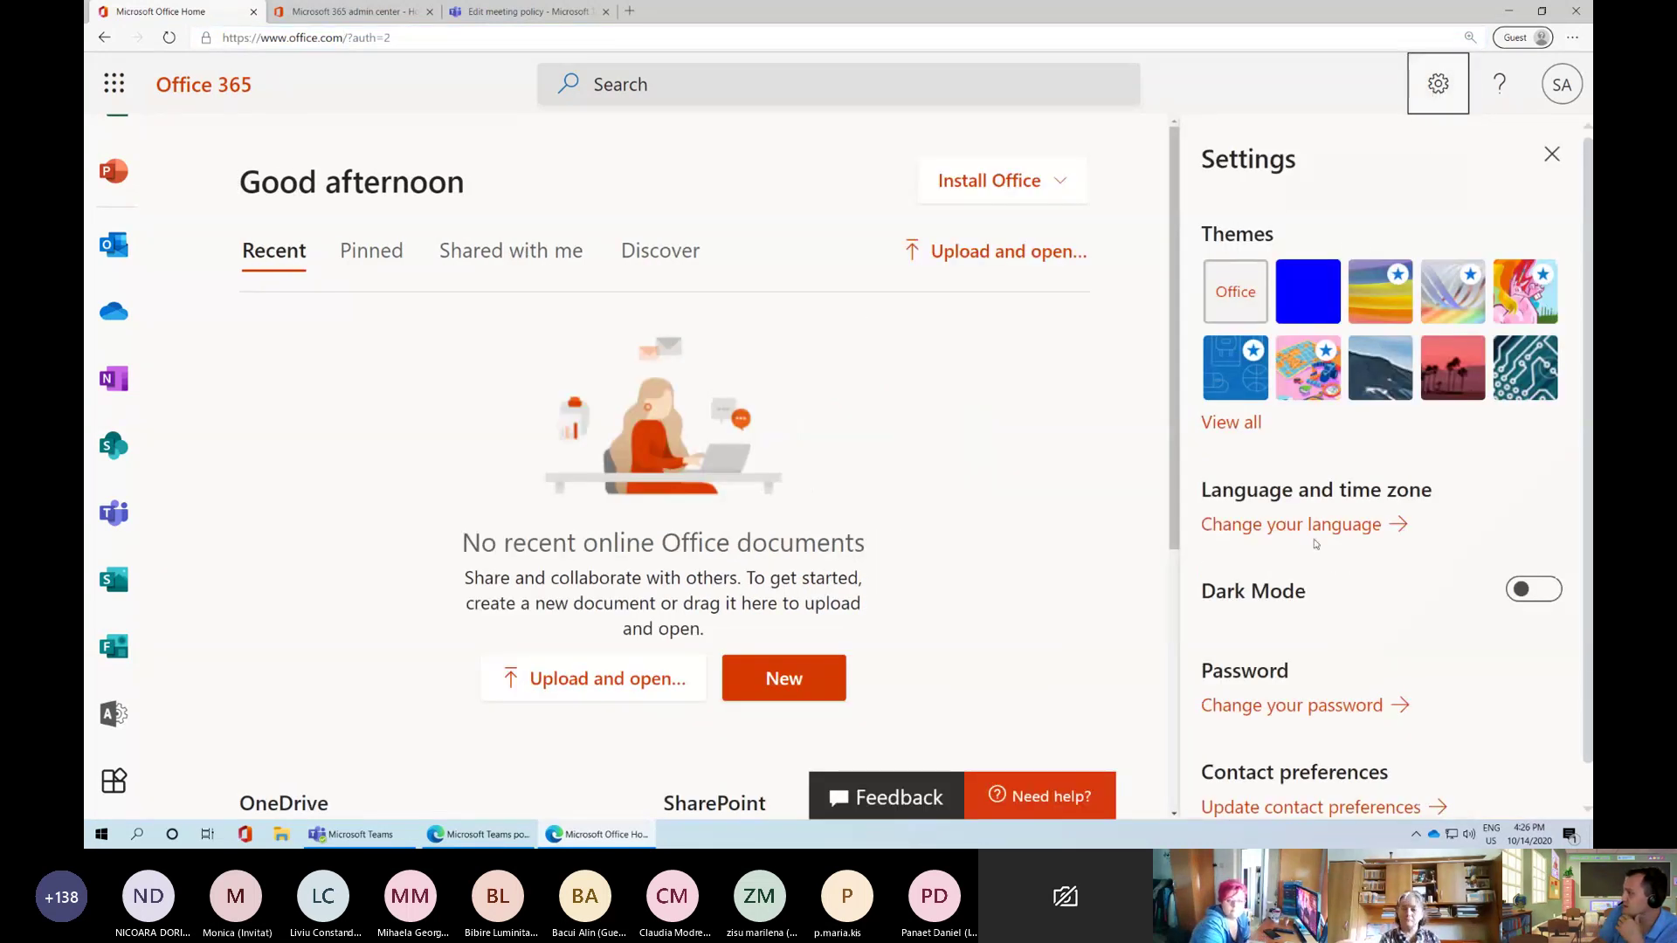
click(1420, 90)
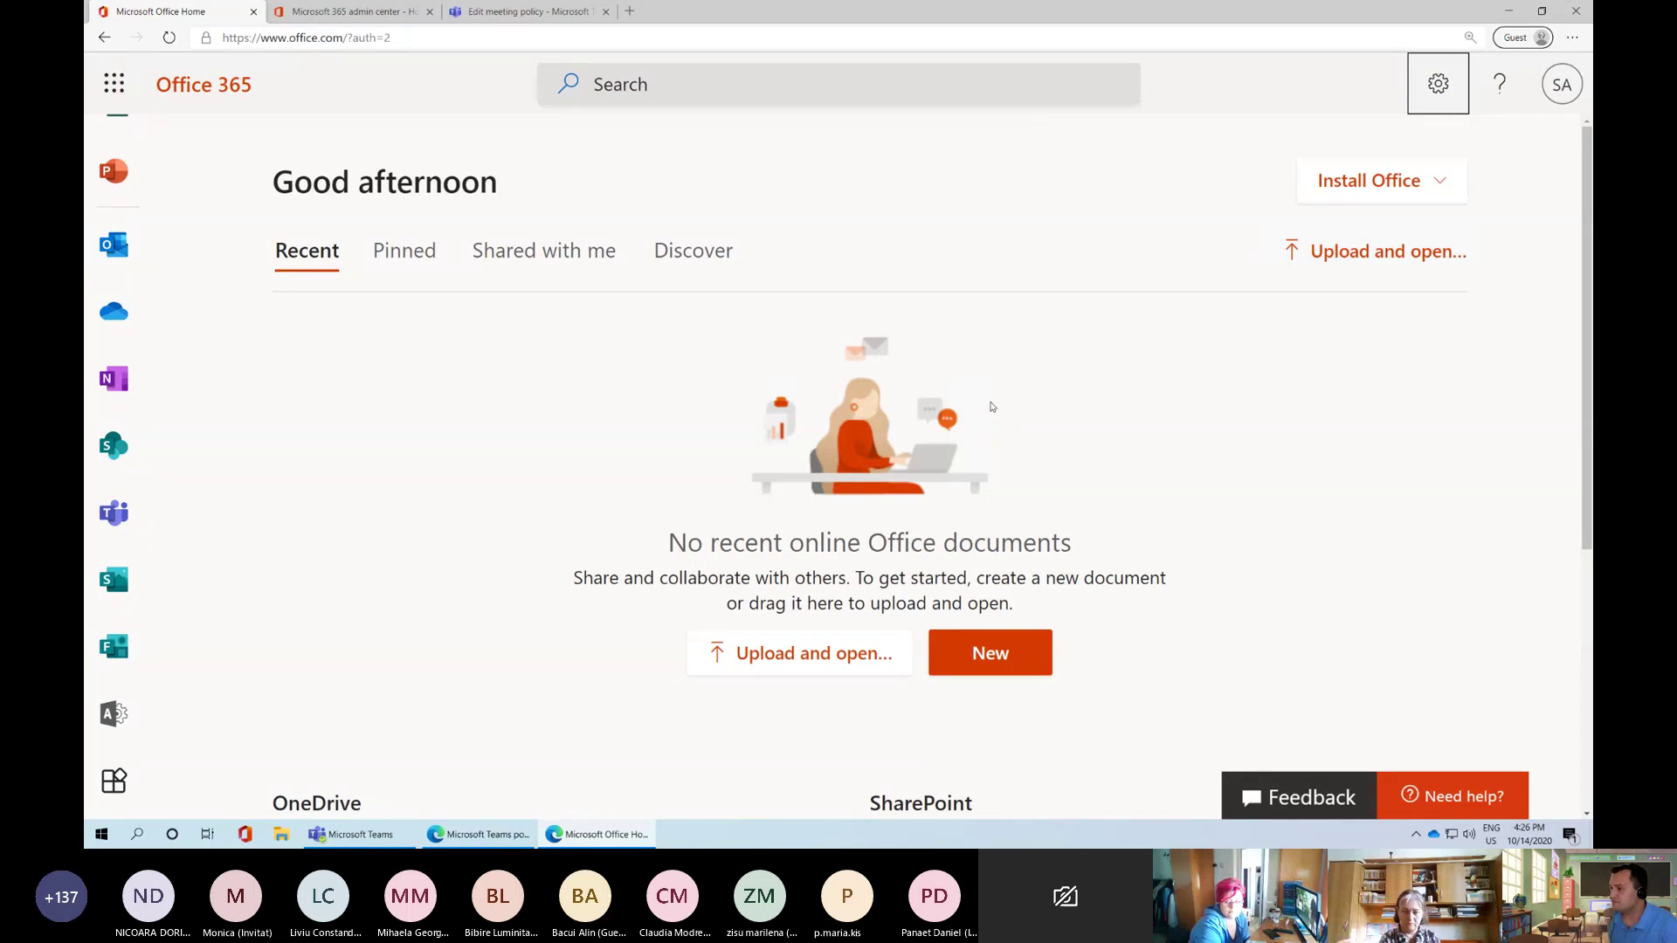
scroll(112, 376, up, 3)
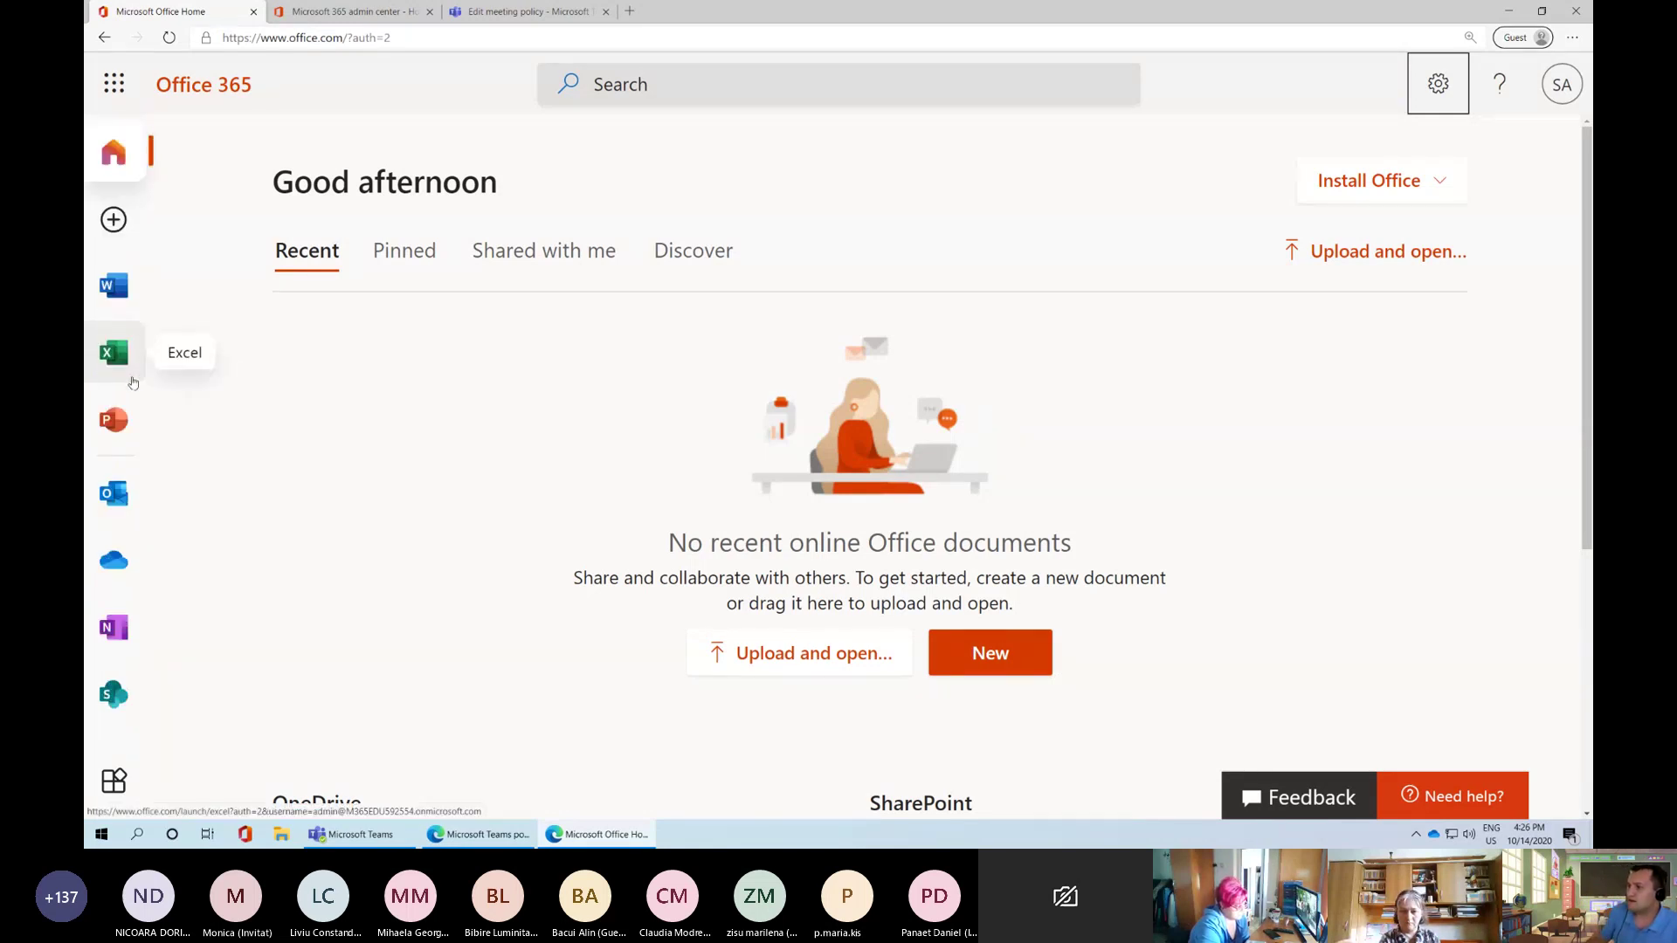
click(114, 83)
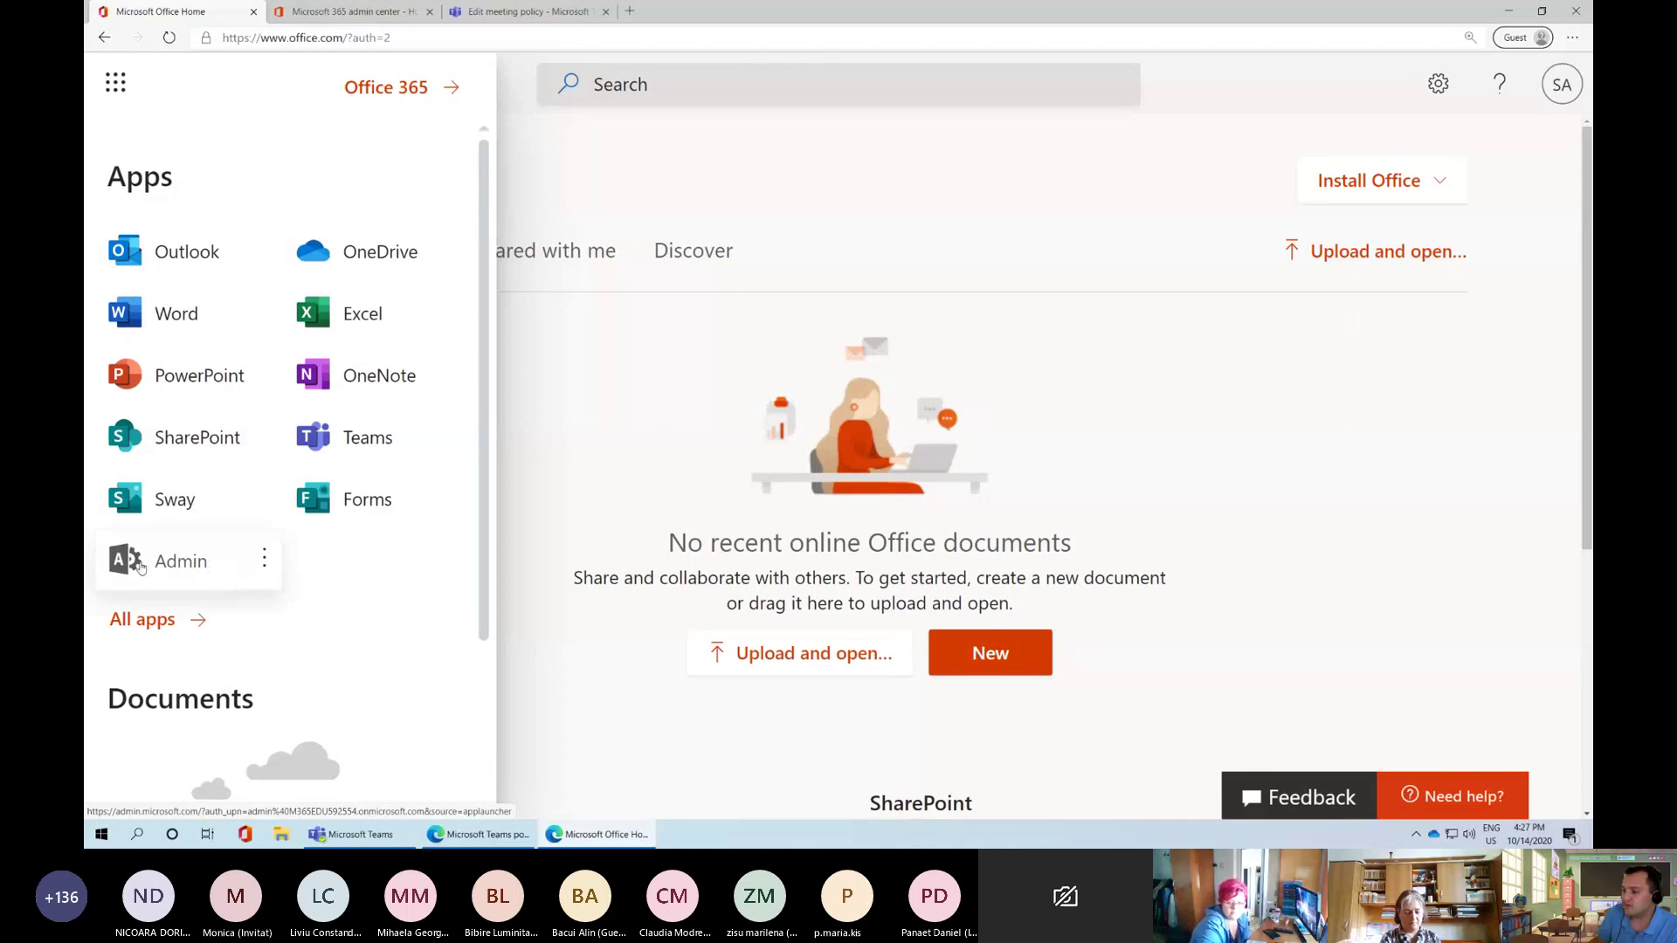
click(359, 13)
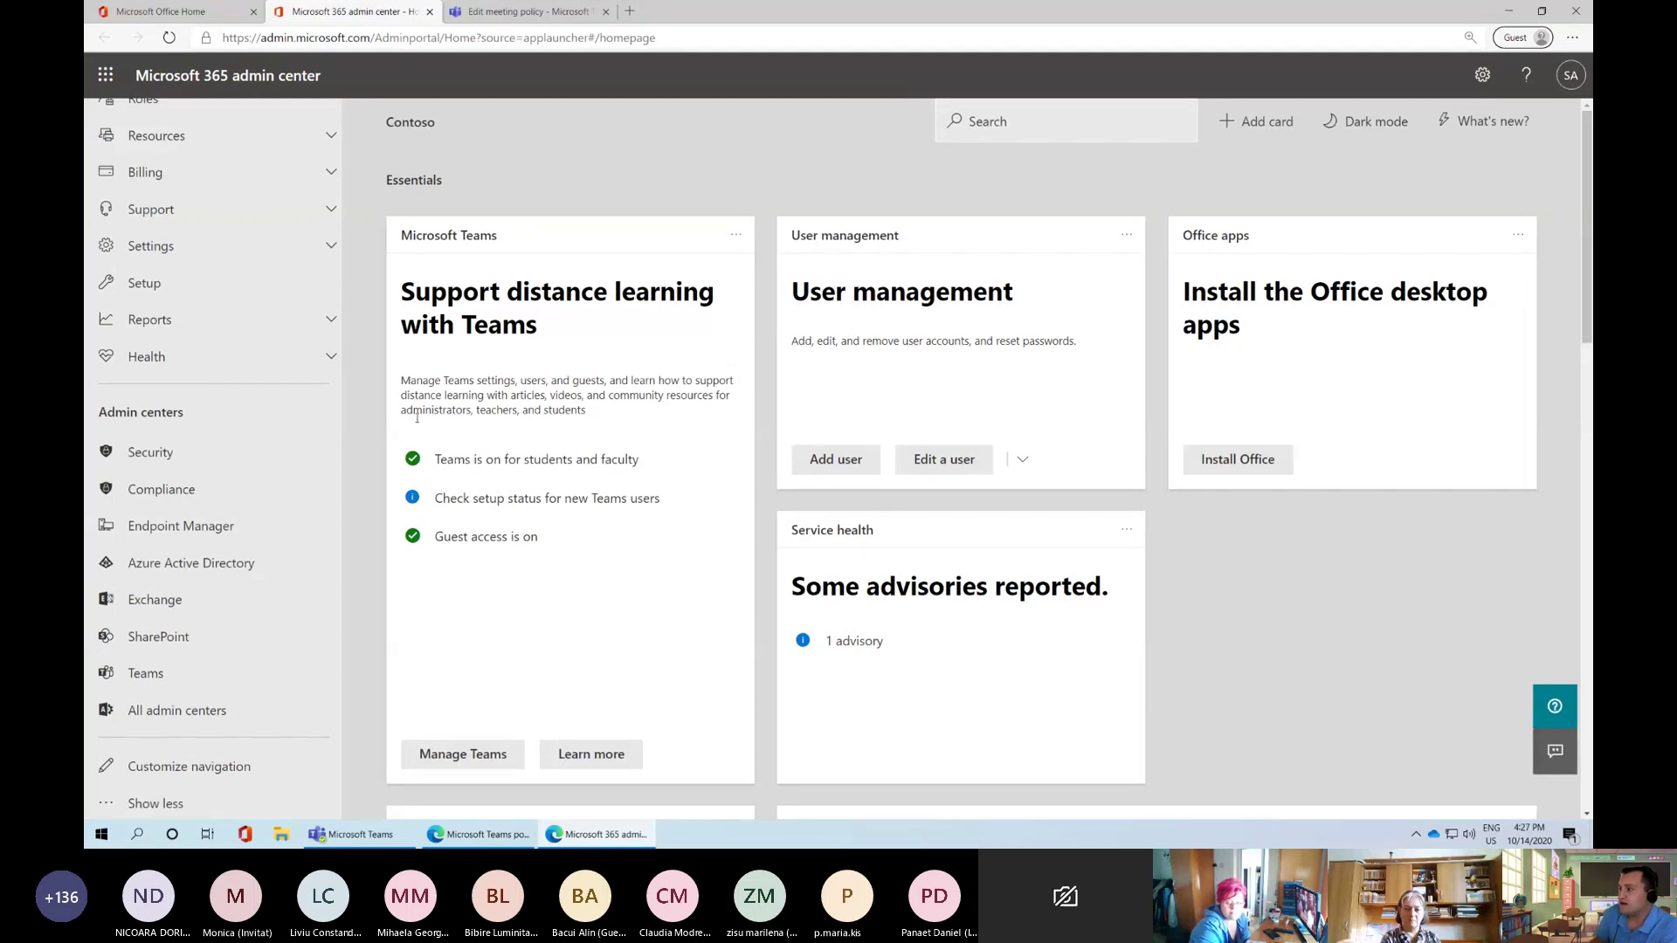
Expand the Users section, adjust the page zoom, and open the Active users list
scroll(219, 516, up, 3)
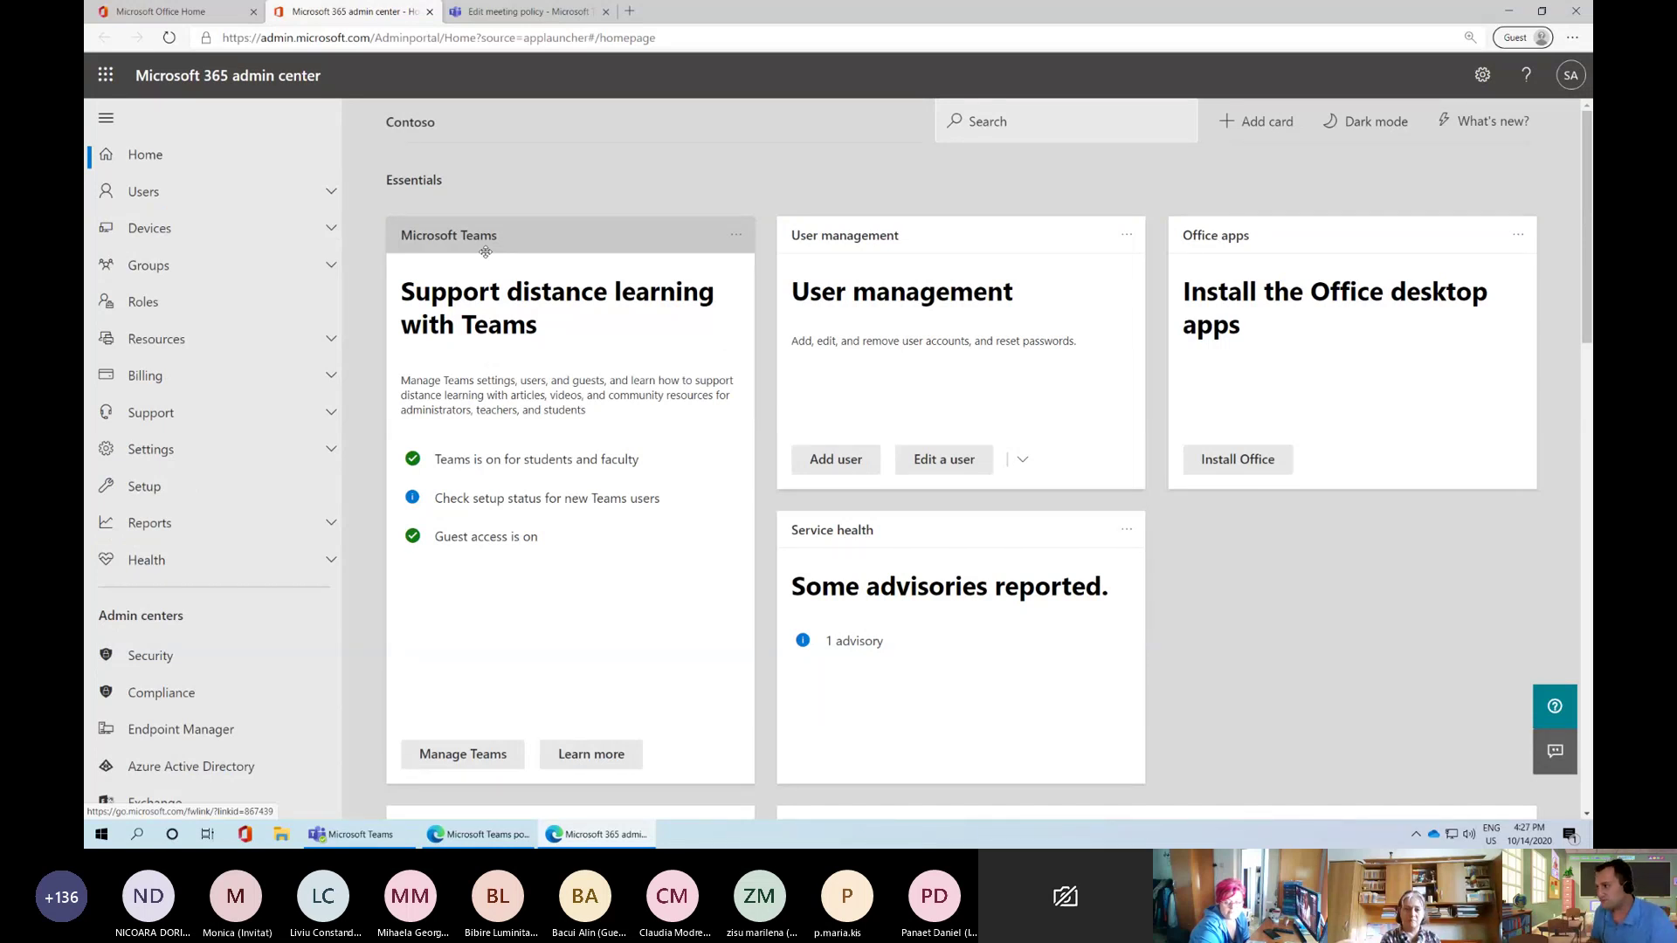
click(268, 209)
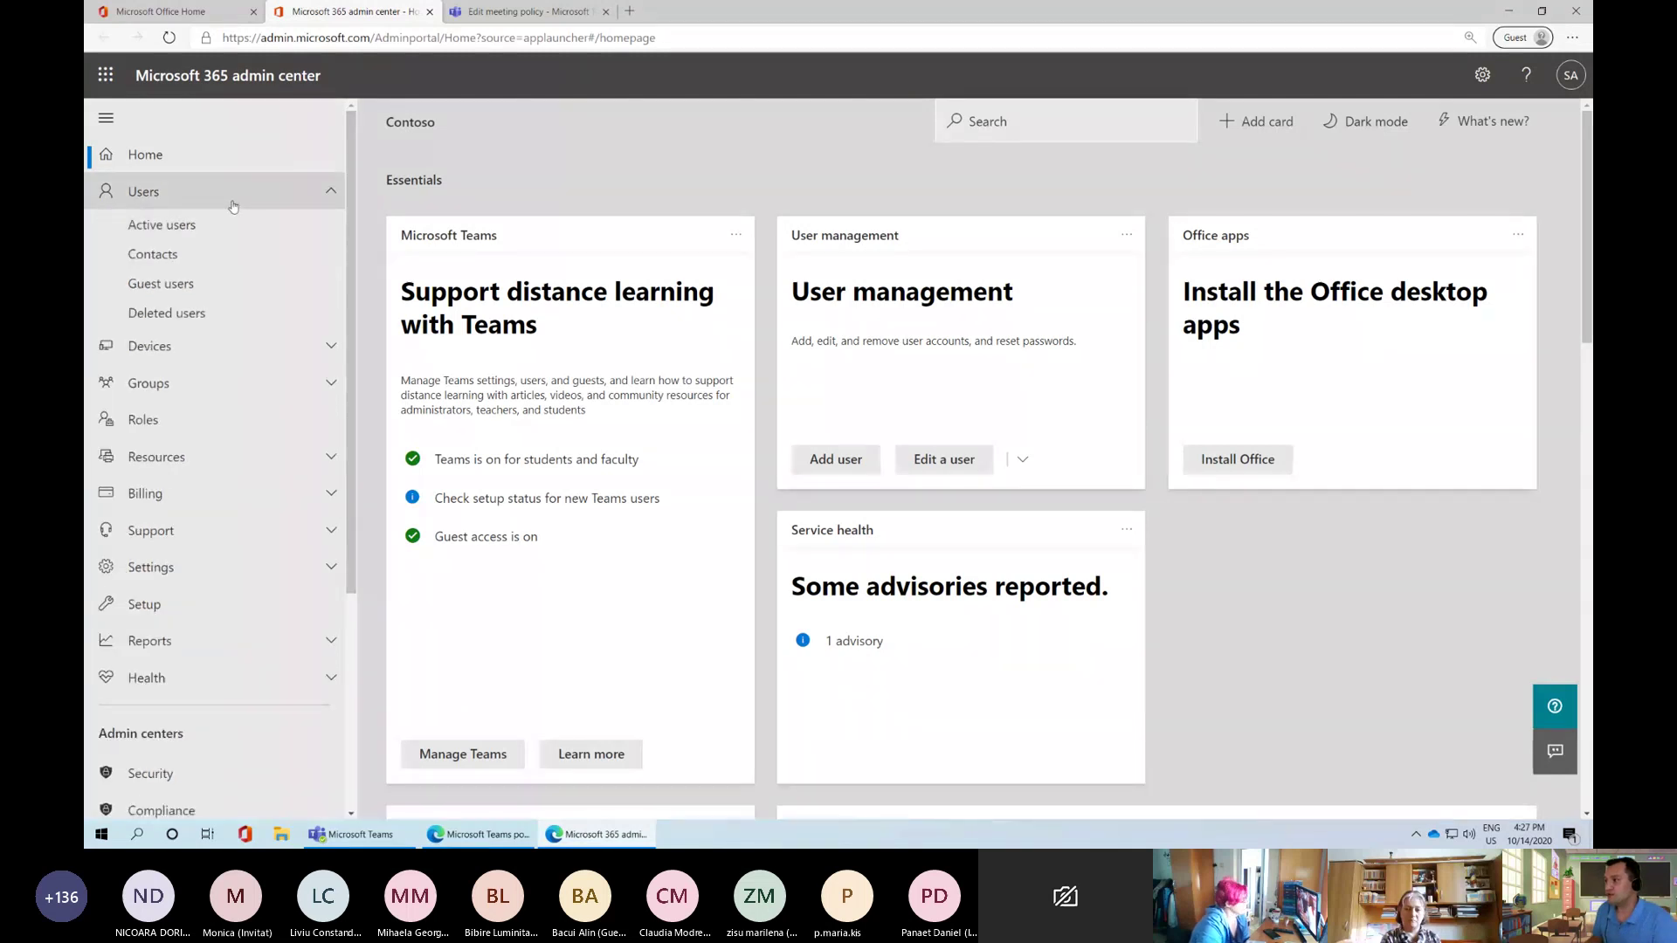
click(184, 192)
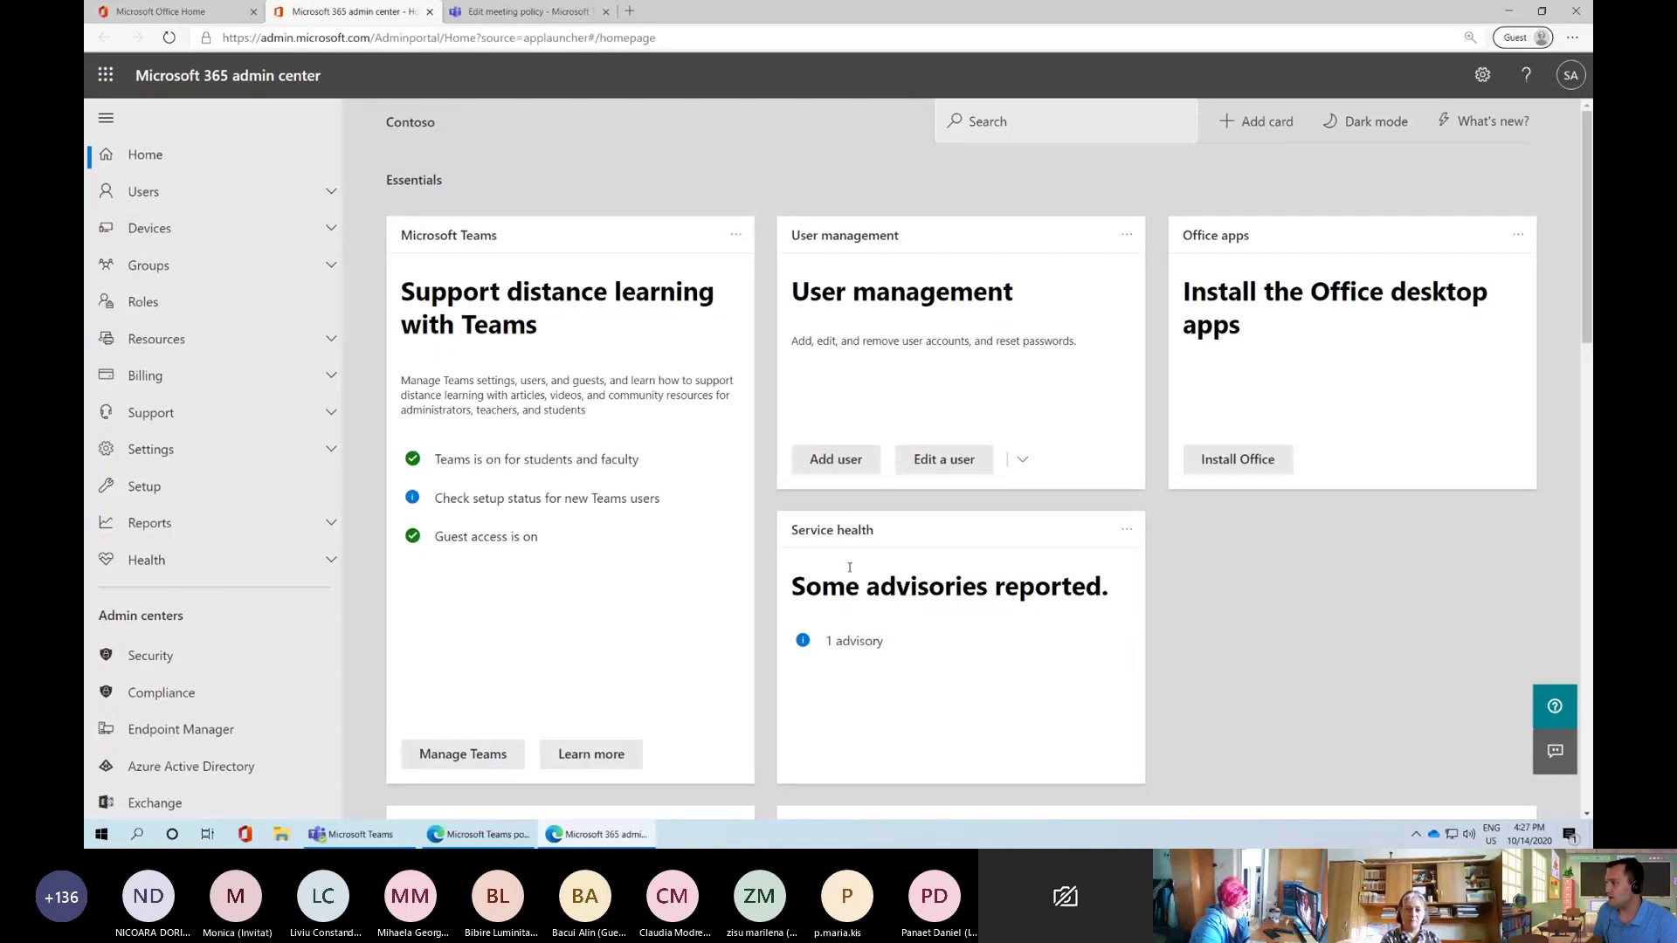
click(231, 201)
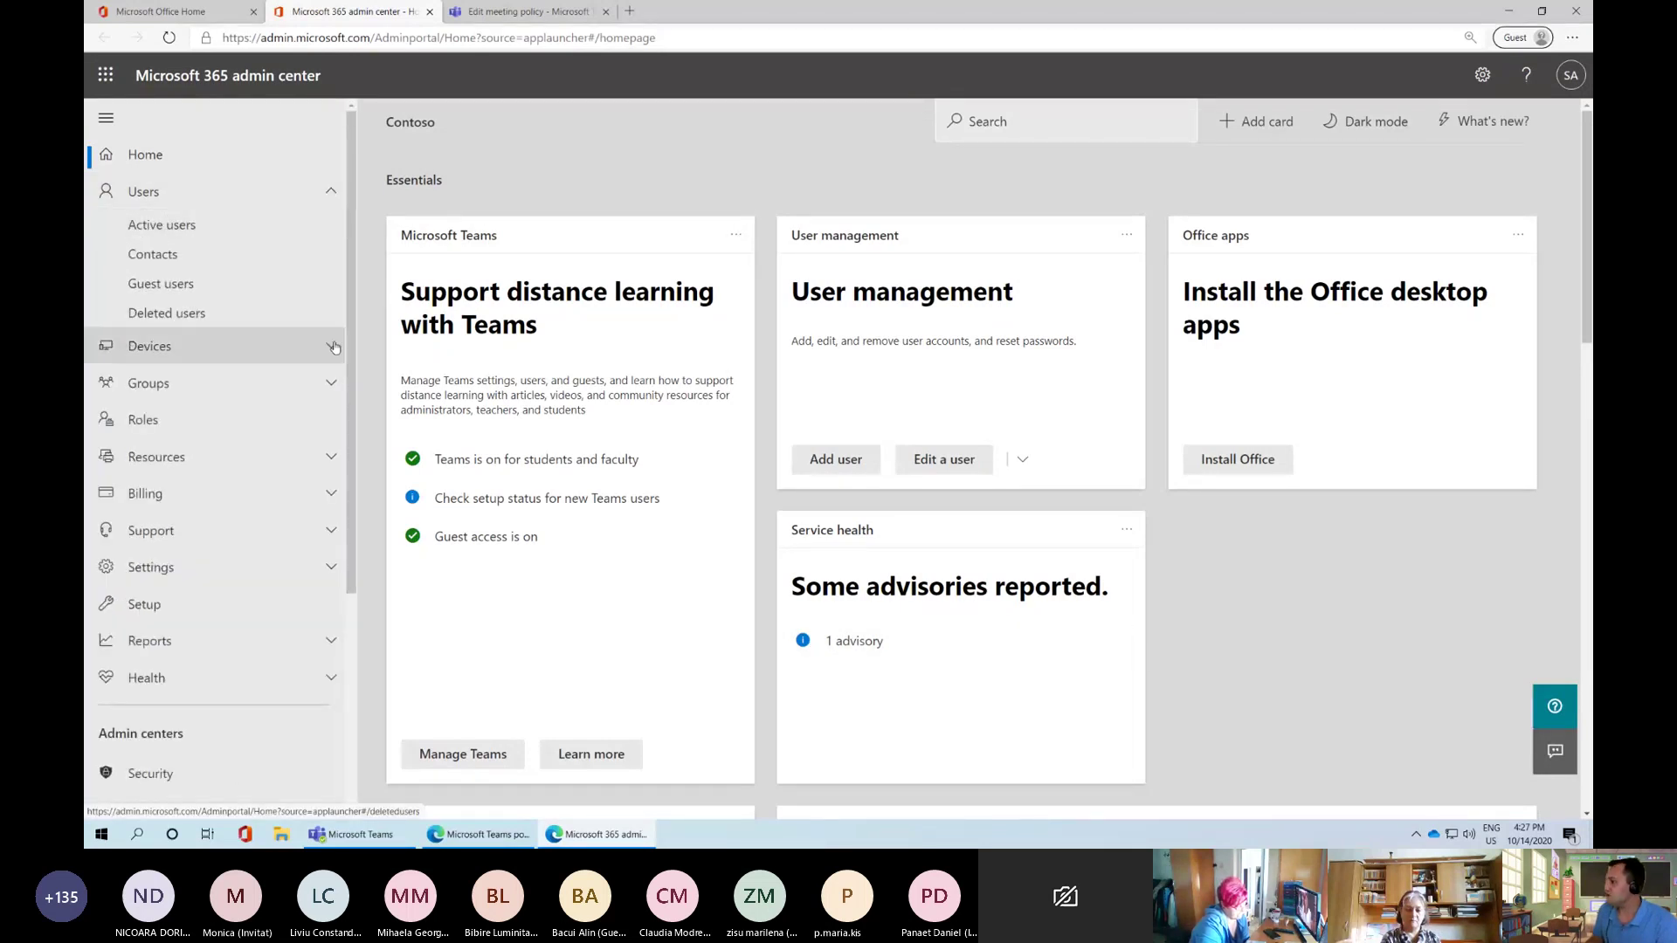
key(ctrl+plus)
key(ctrl+plus)
key(ctrl+plus)
key(ctrl+plus)
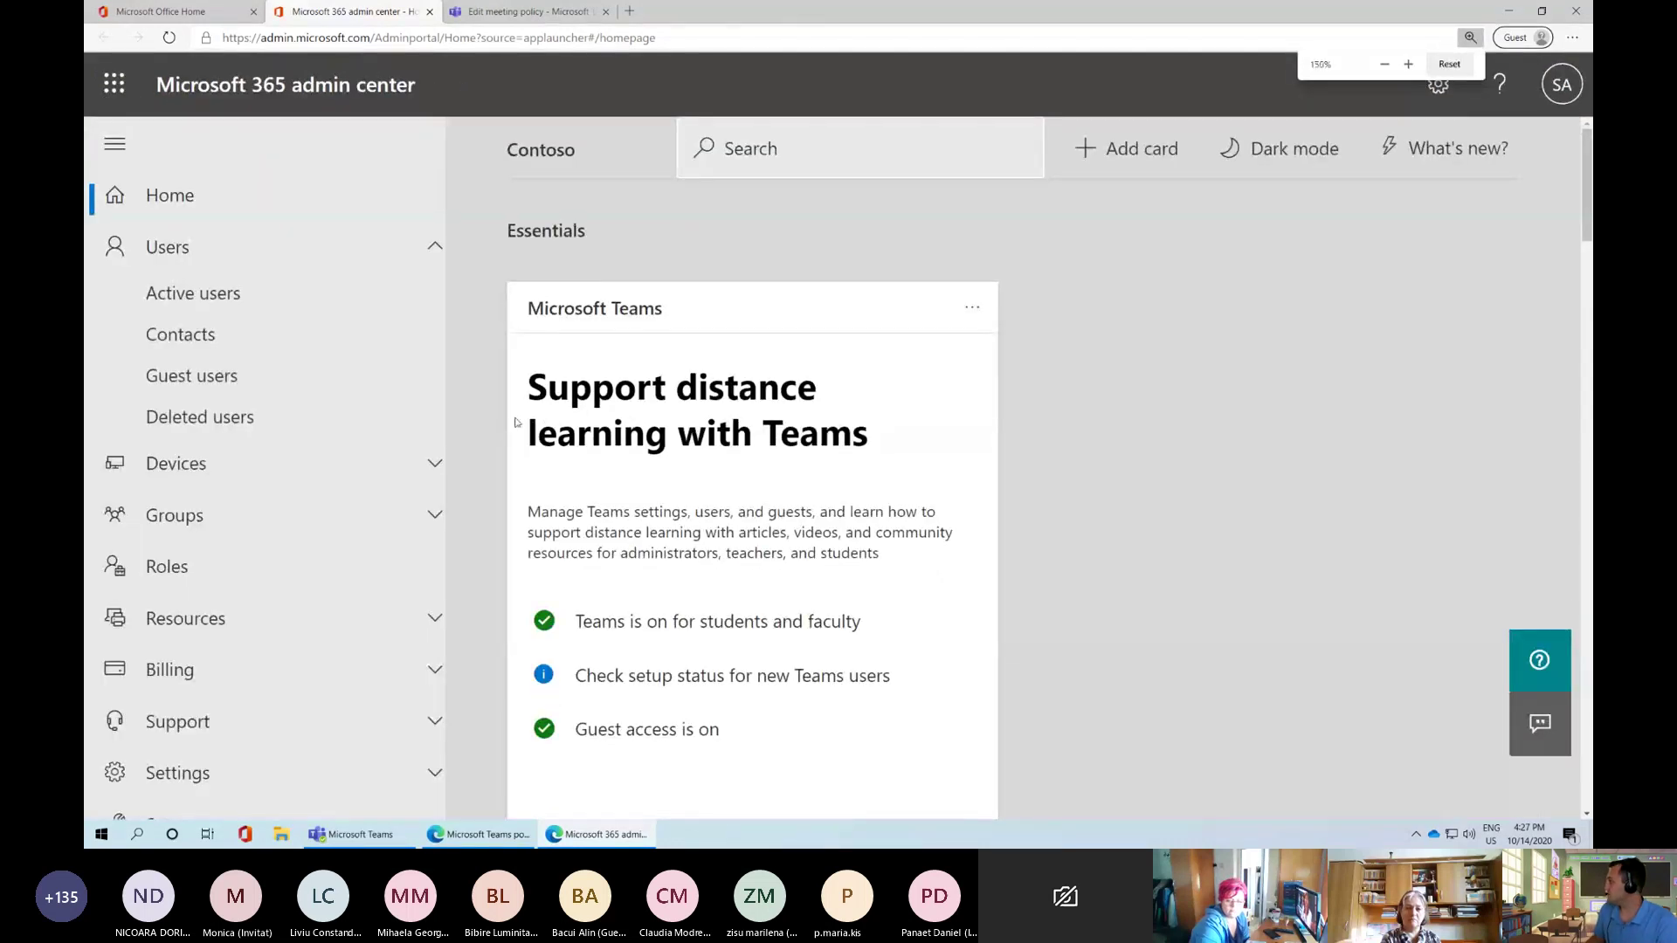
key(ctrl+minus)
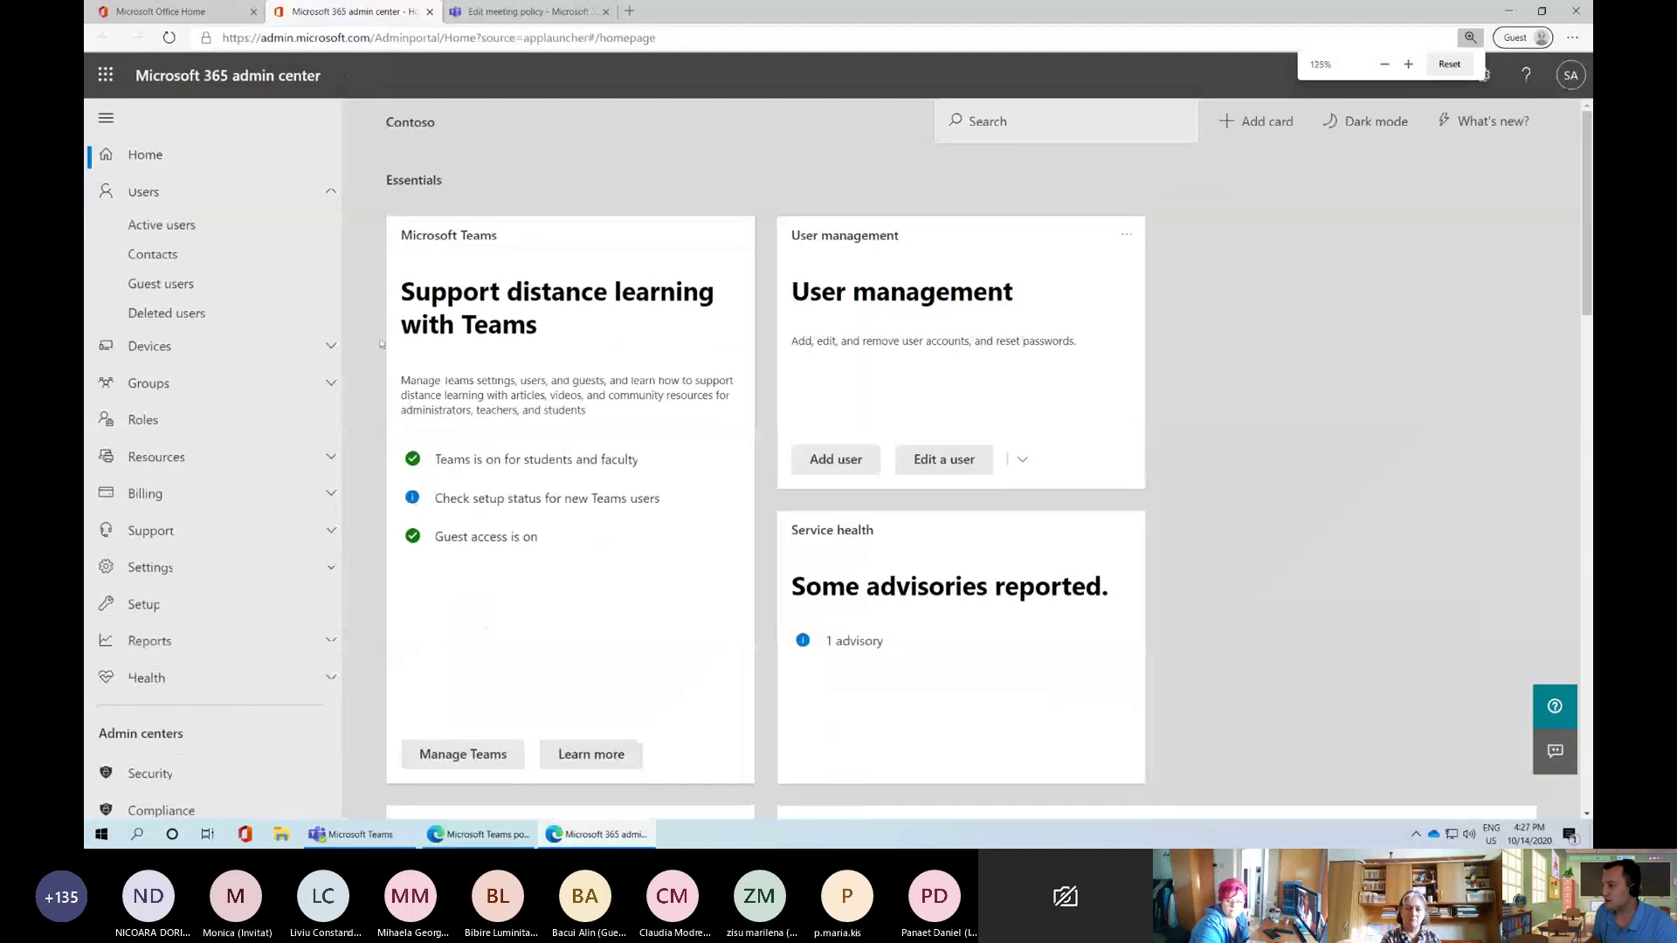
click(166, 228)
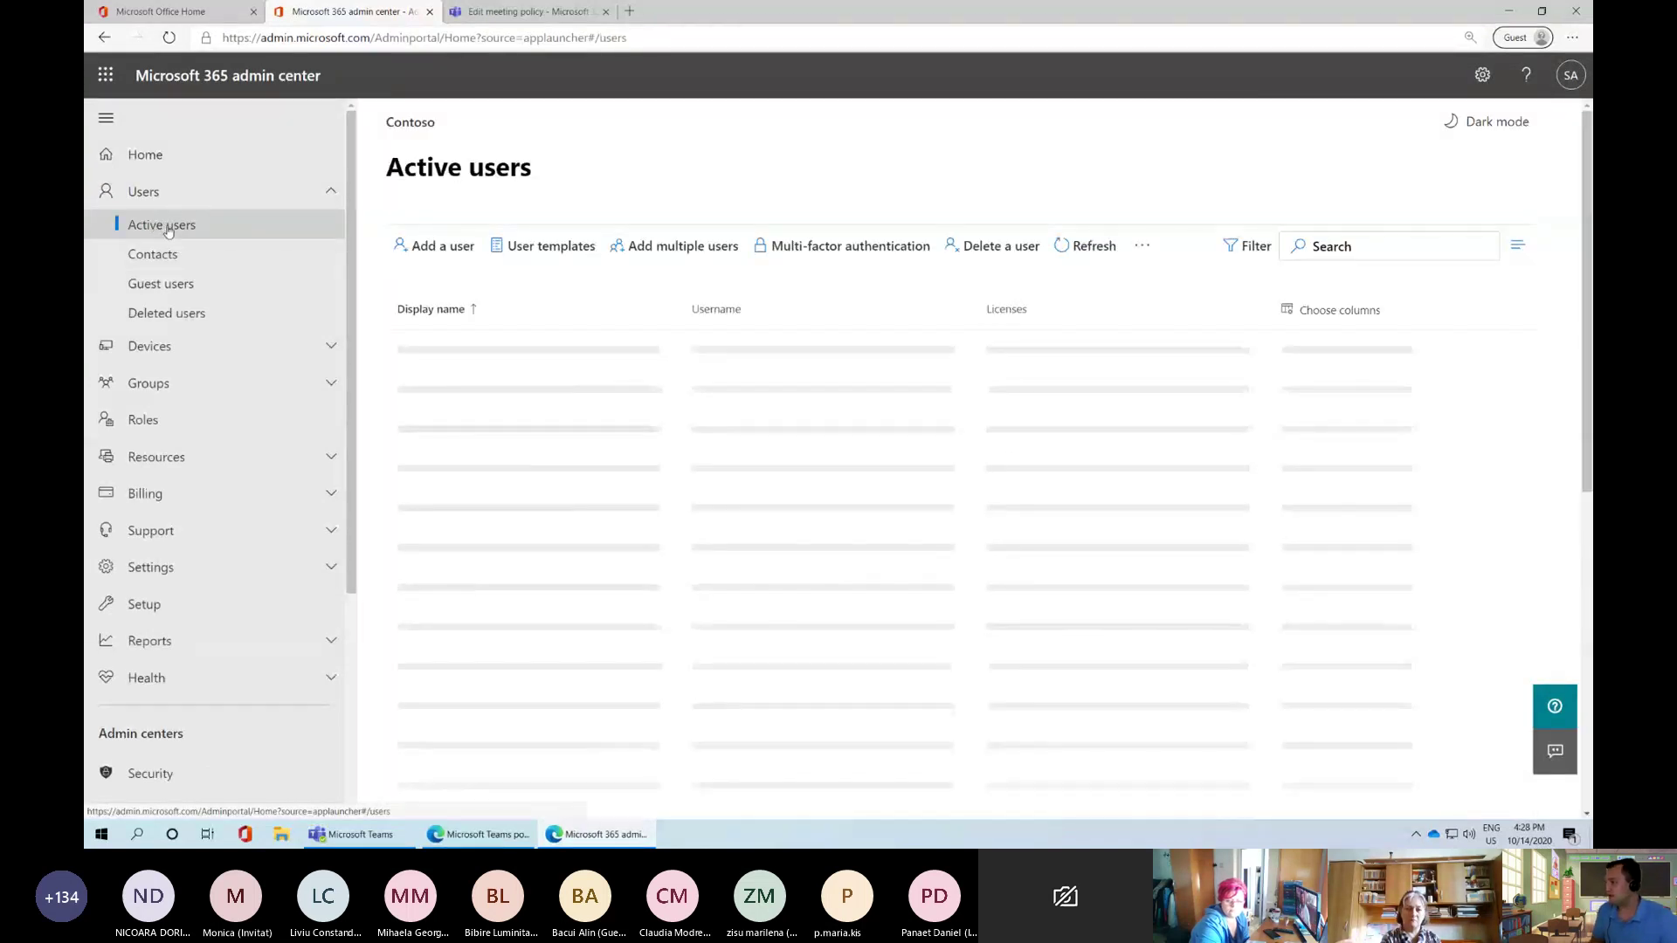
Select the first three student accounts, then leave only the first one selected
scroll(673, 480, down, 6)
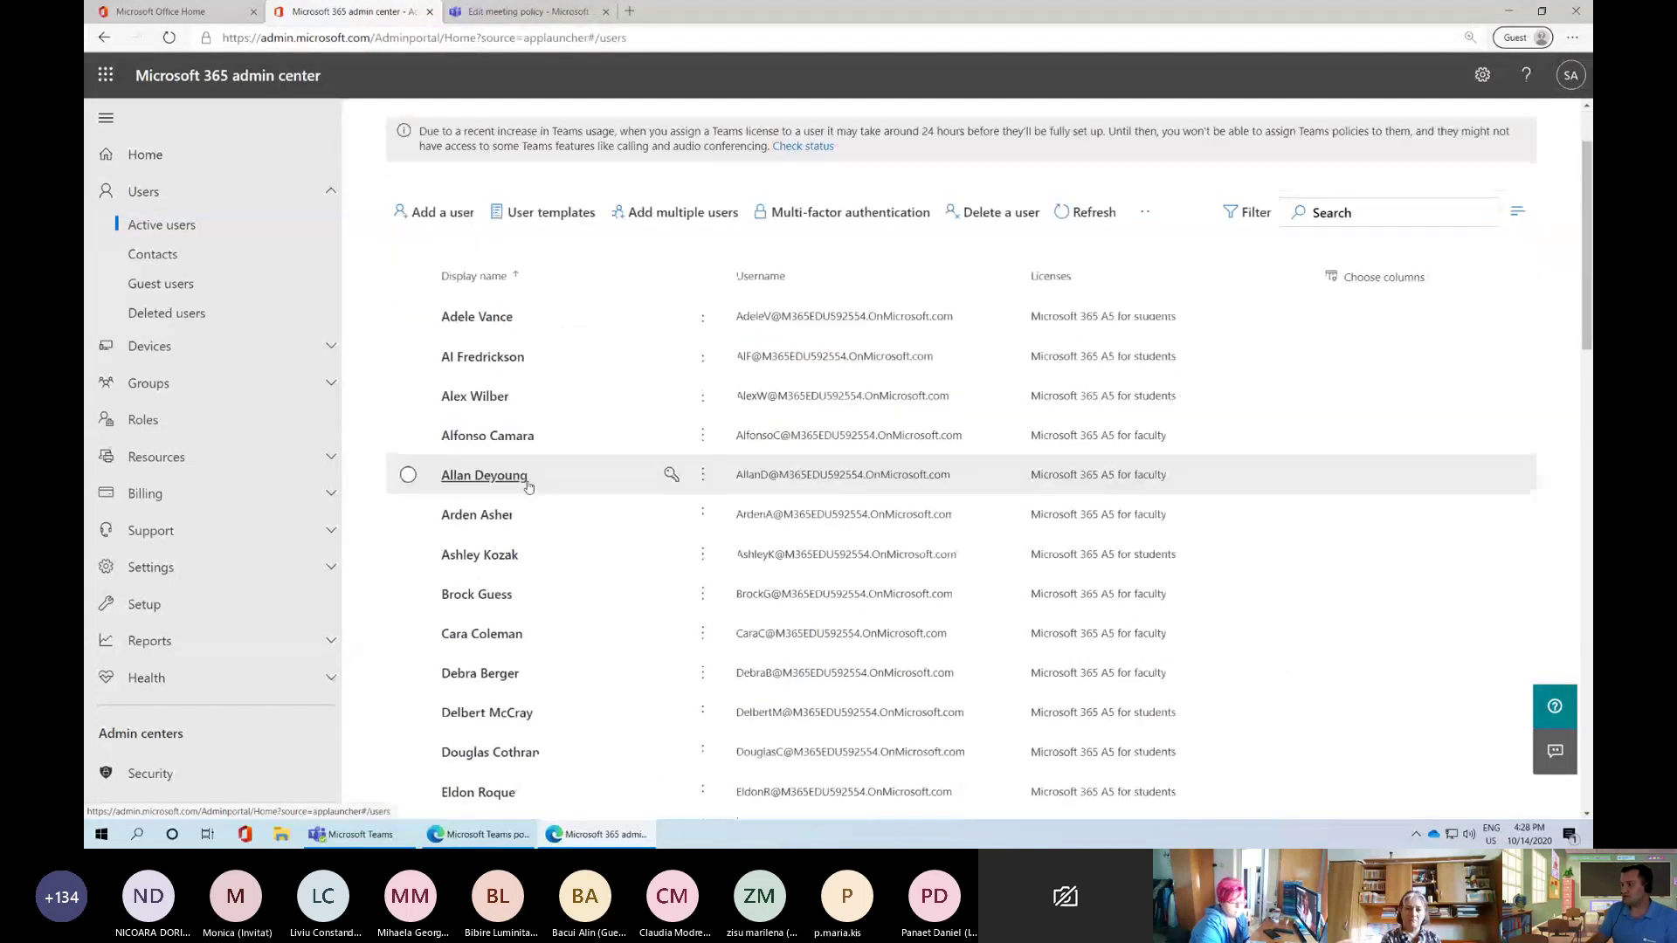
scroll(961, 541, up, 6)
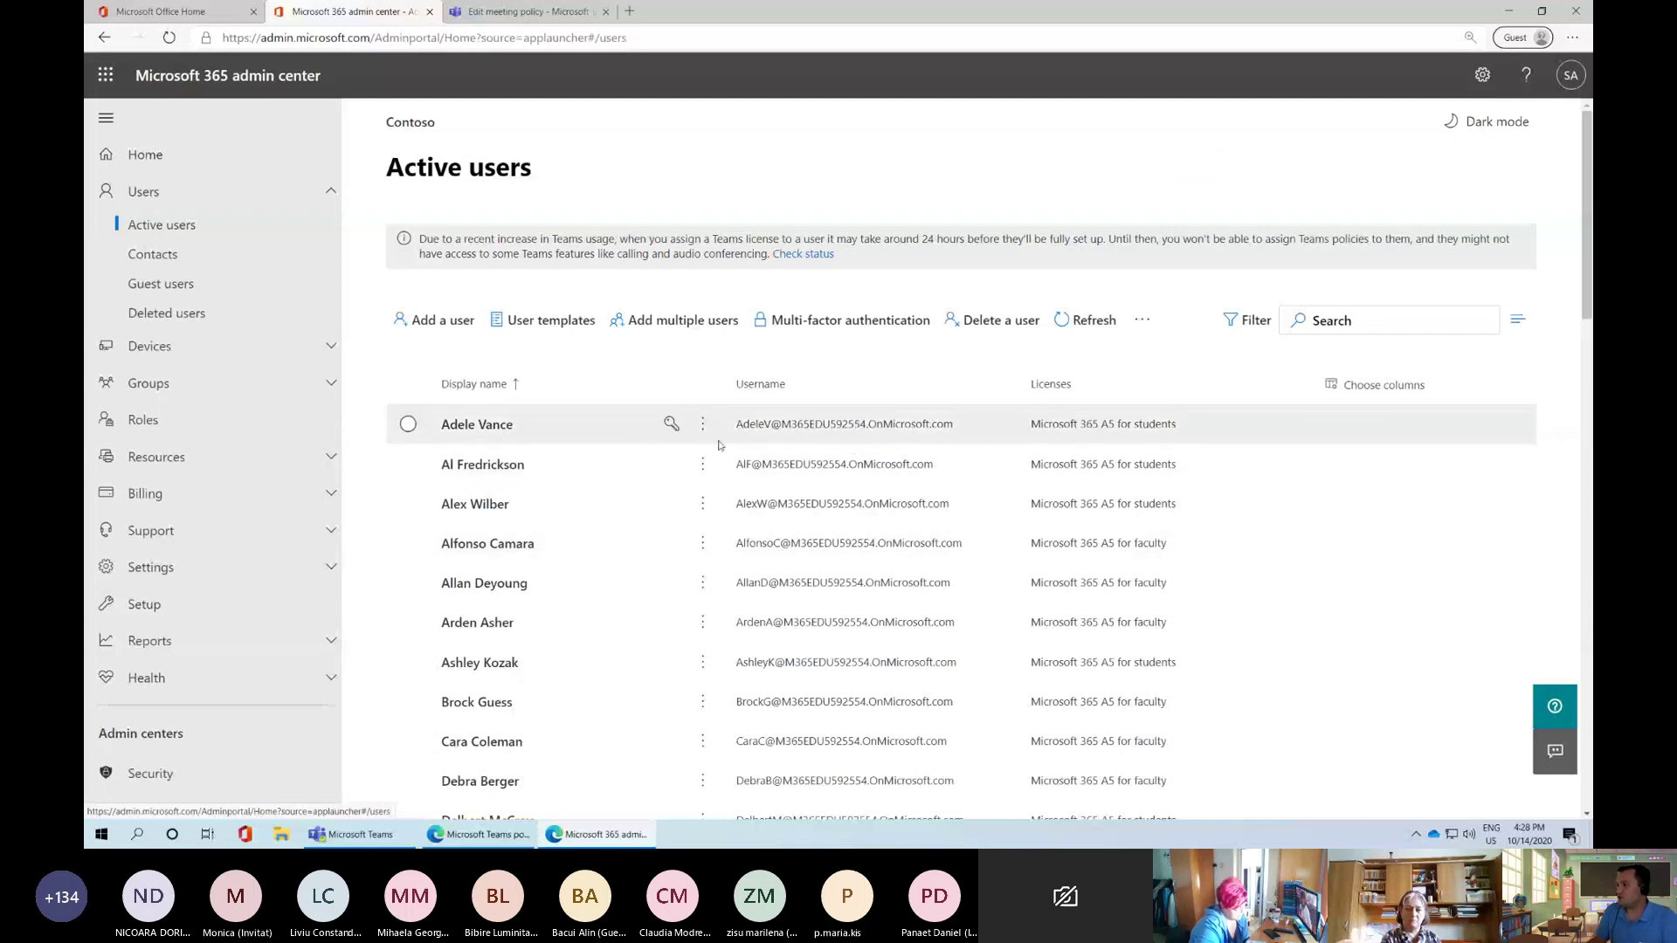
click(407, 423)
click(408, 464)
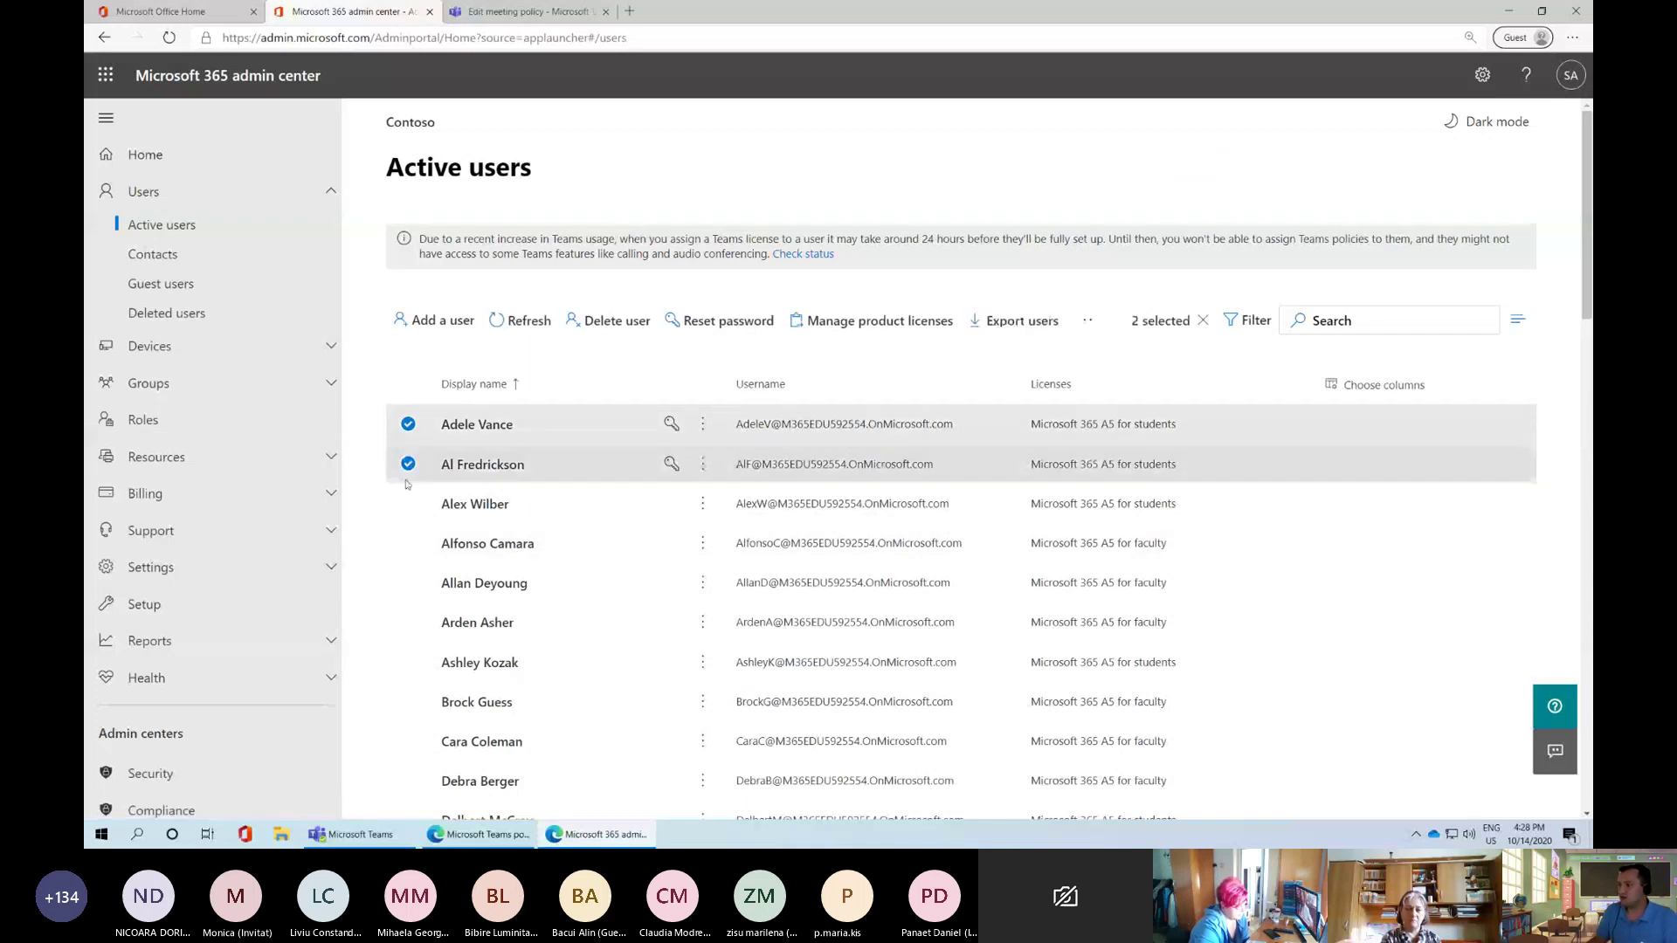
click(408, 503)
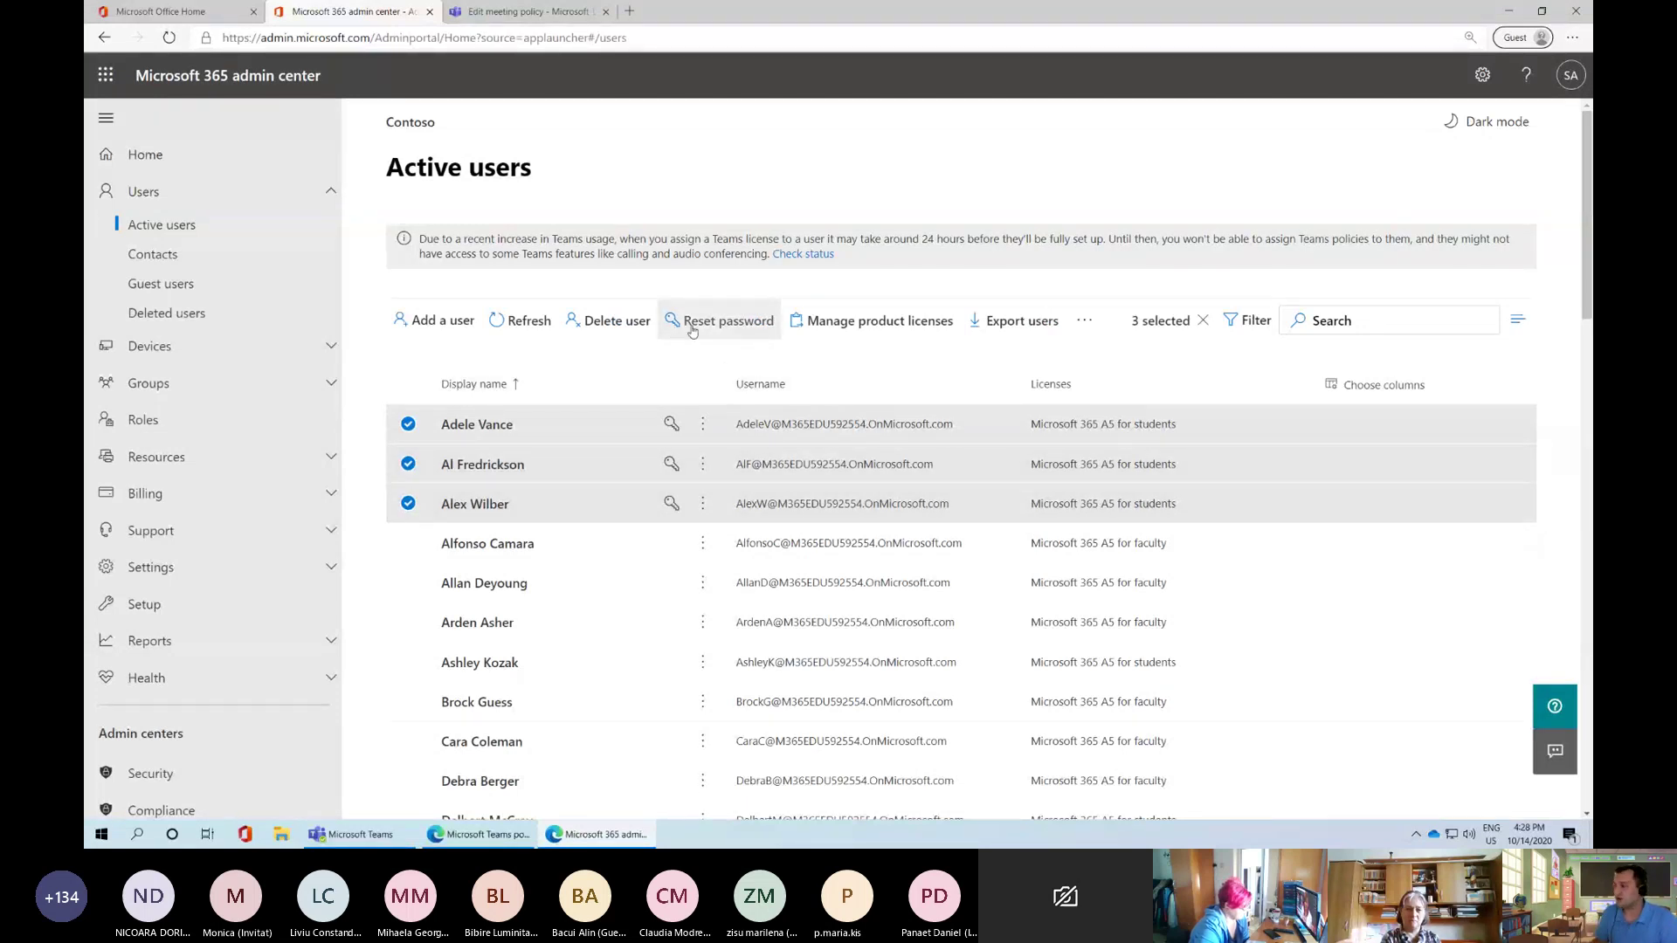
click(408, 424)
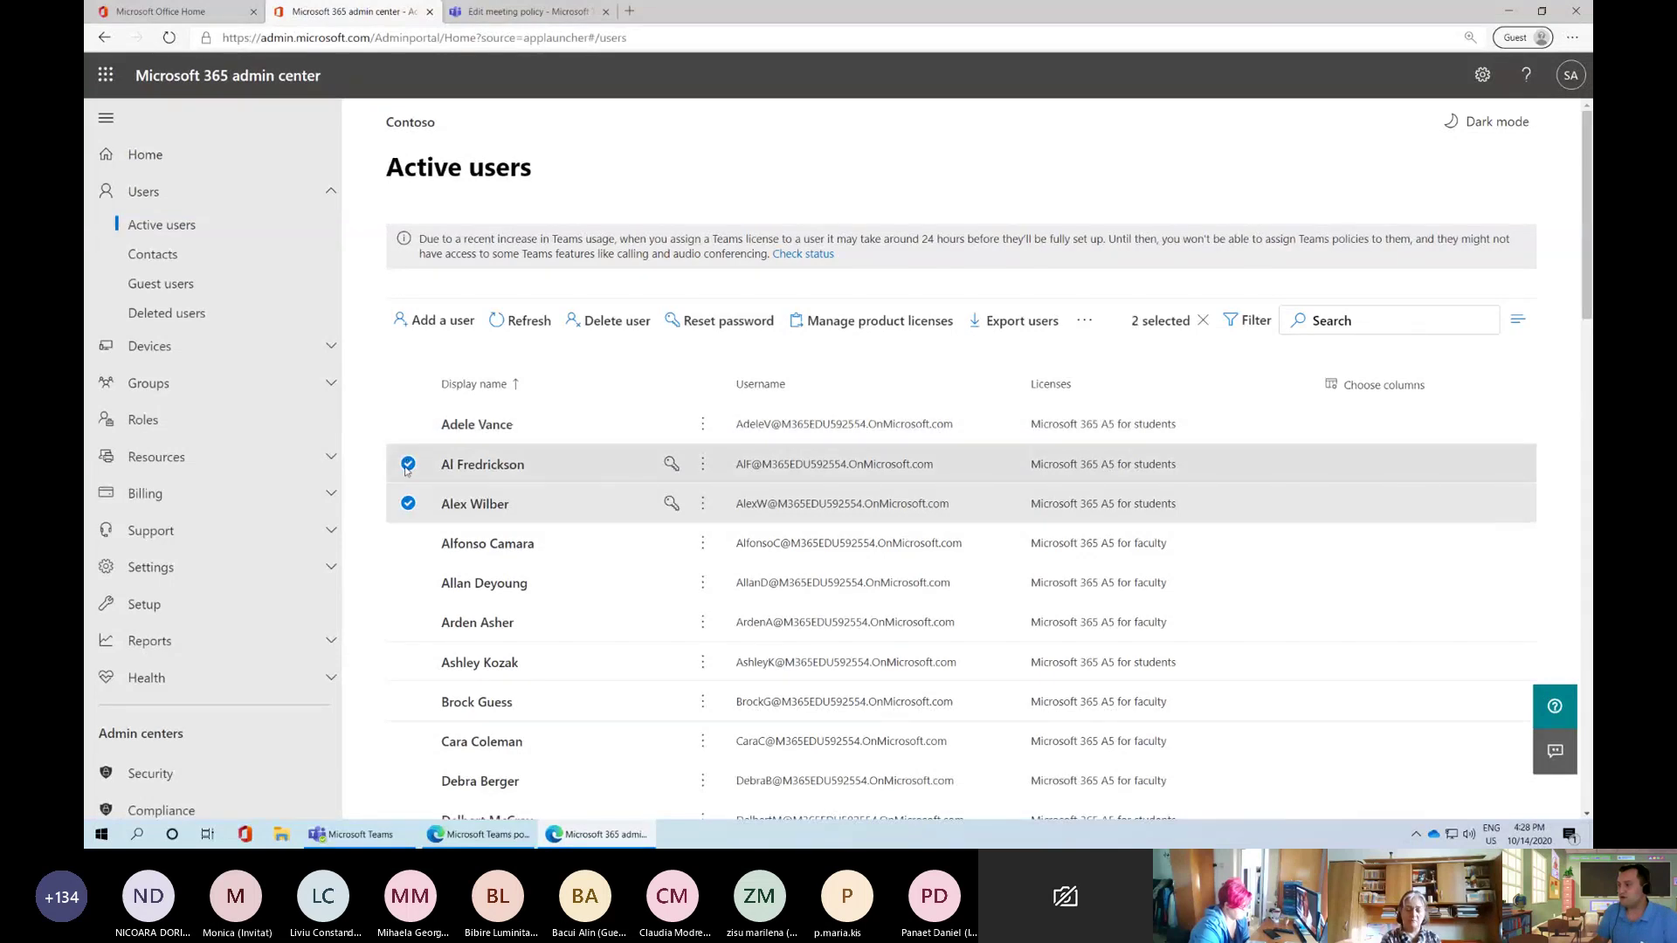
click(407, 466)
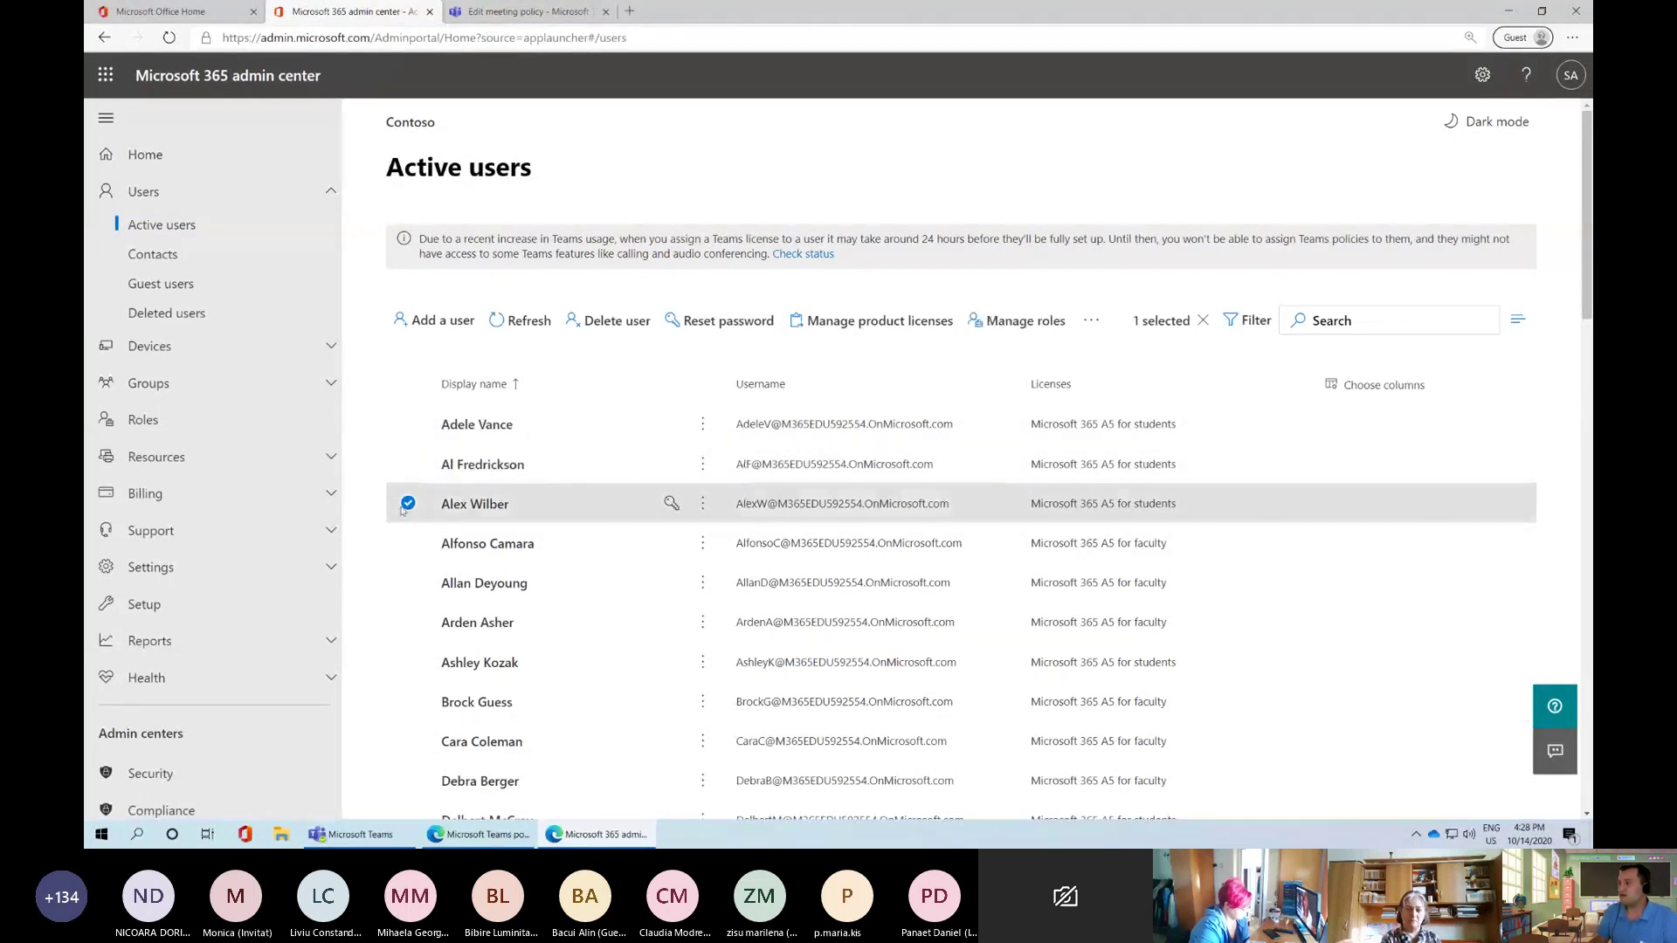
click(408, 423)
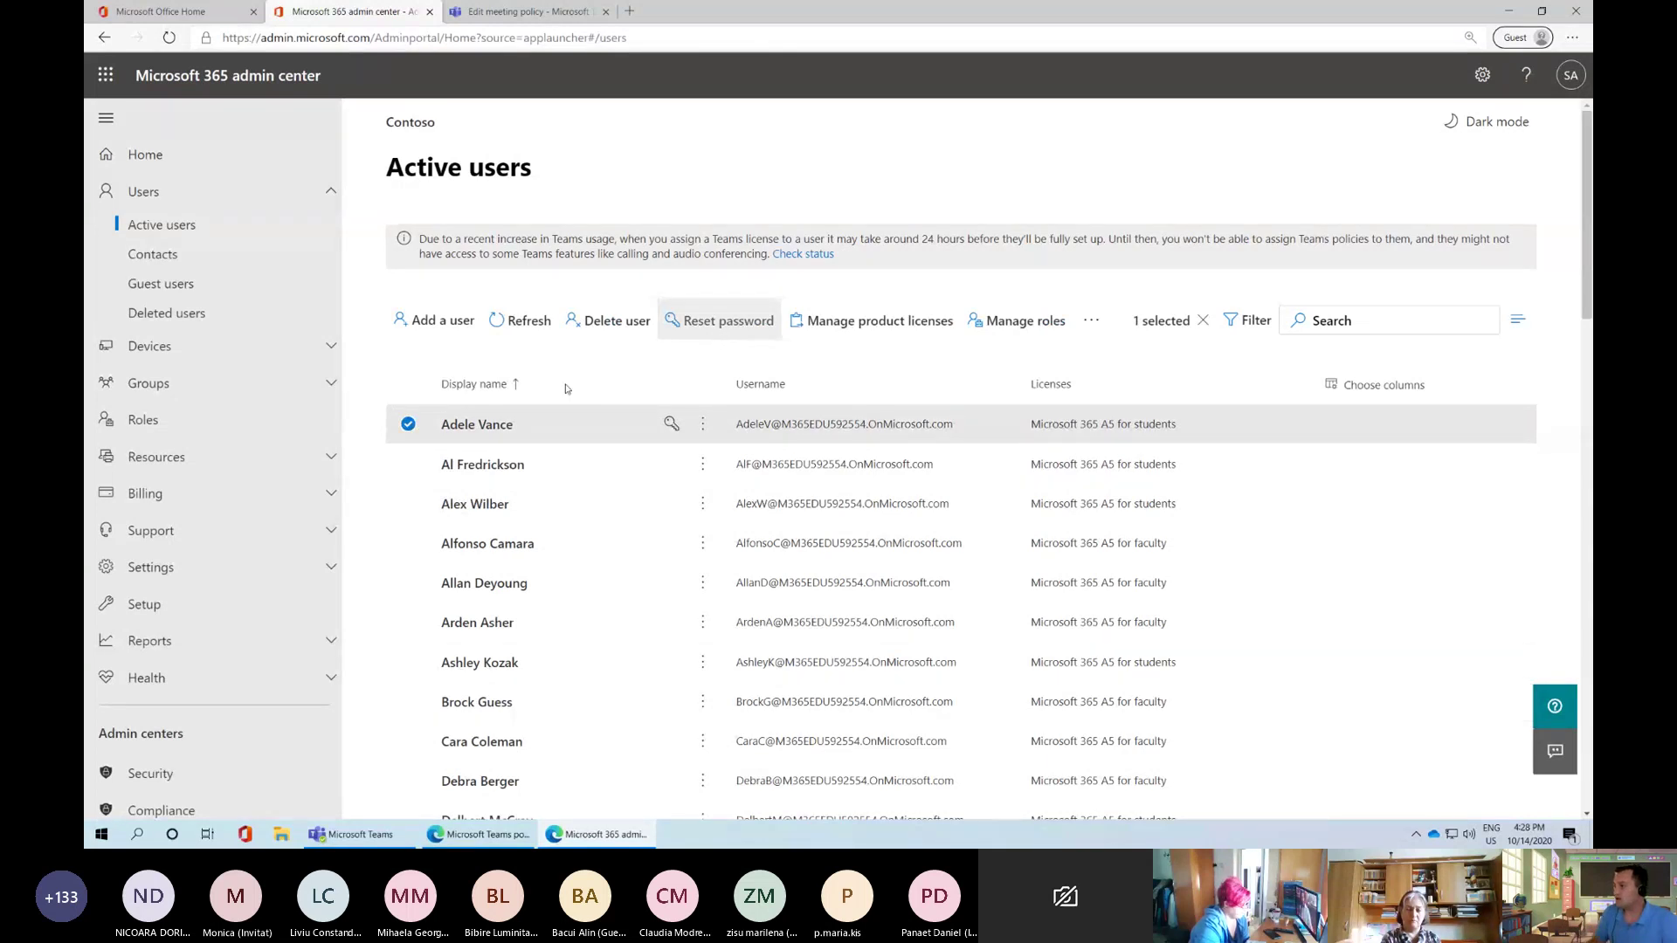
Start a password reset for the selected student, entering a manual password and revealing it
click(692, 323)
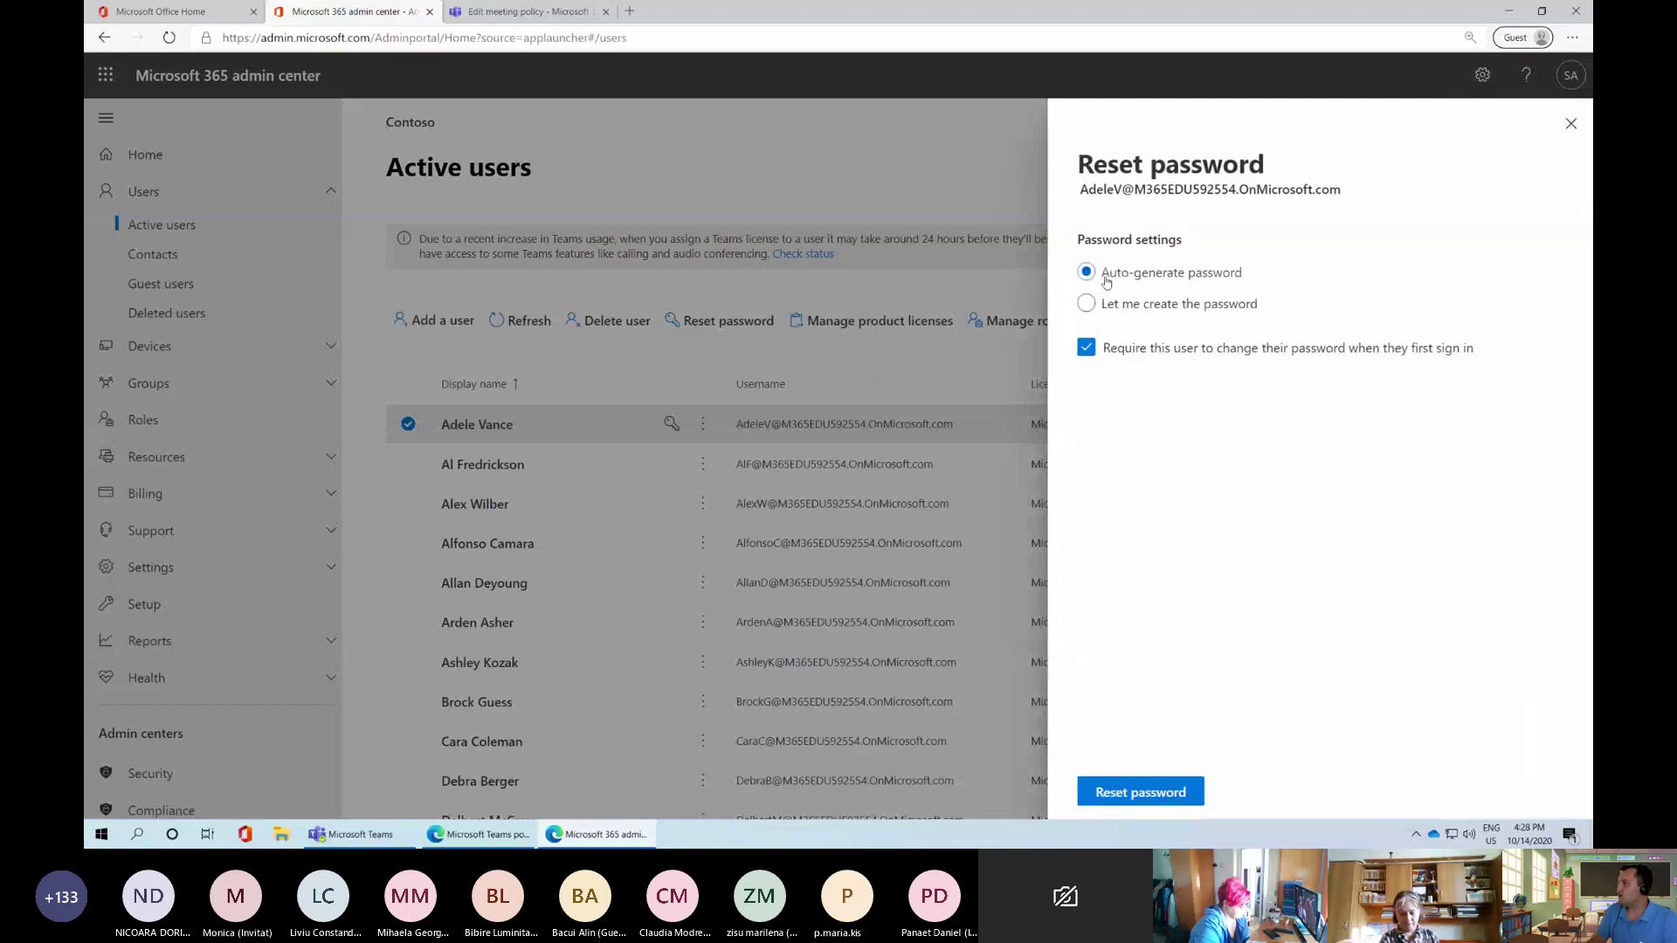
click(1085, 303)
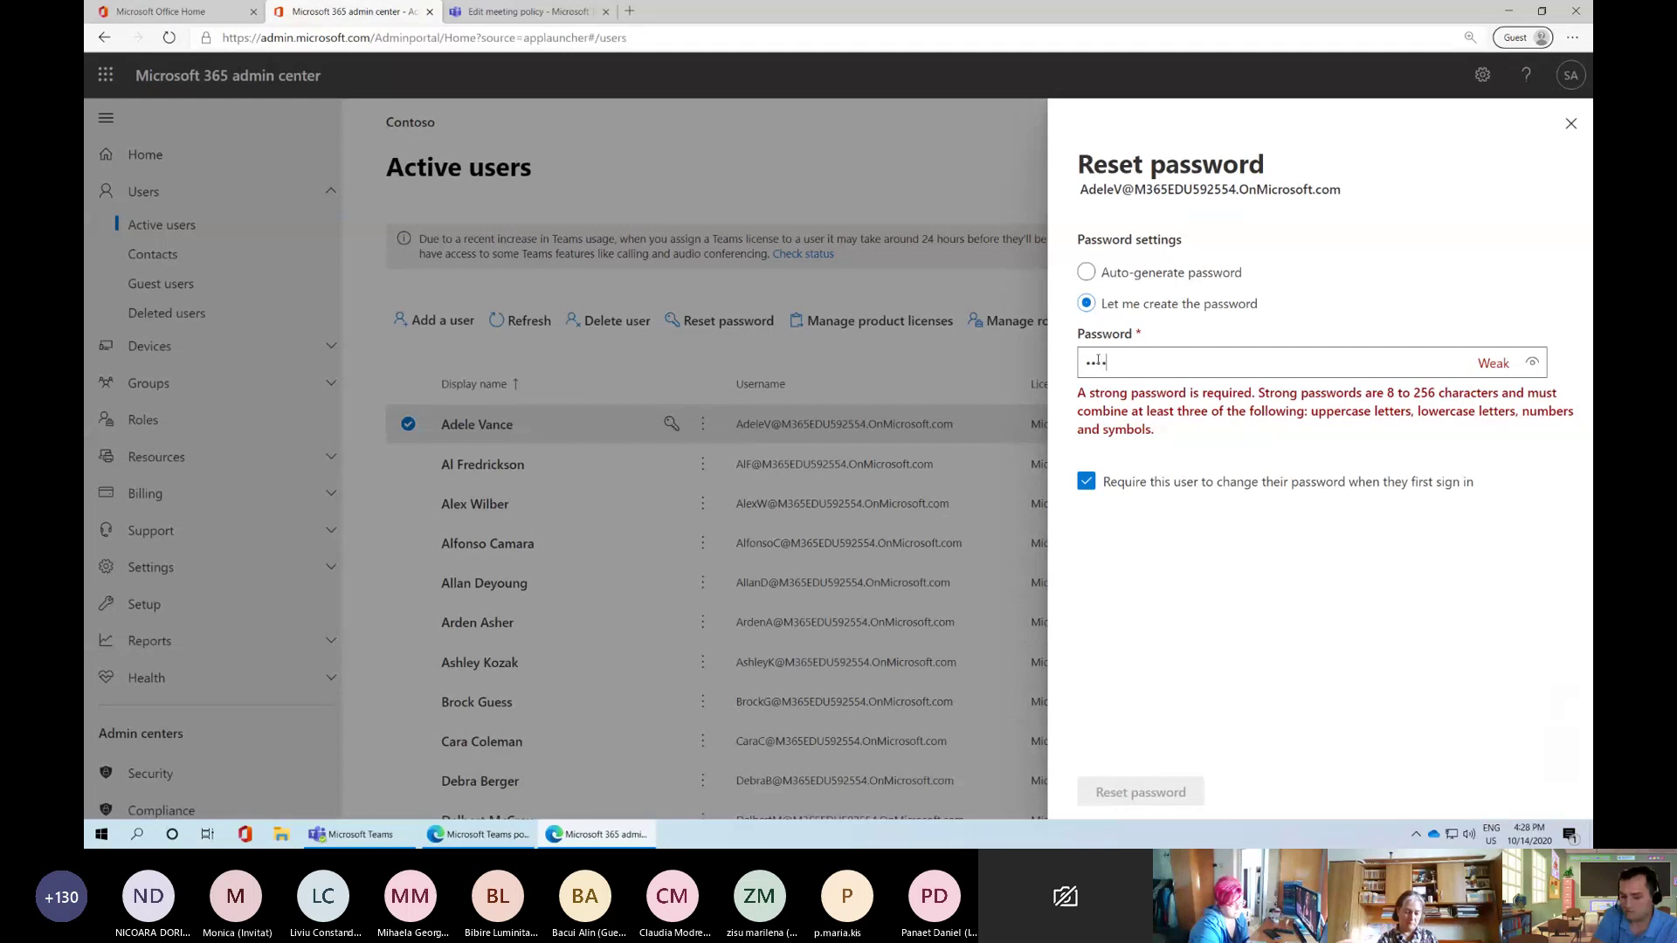
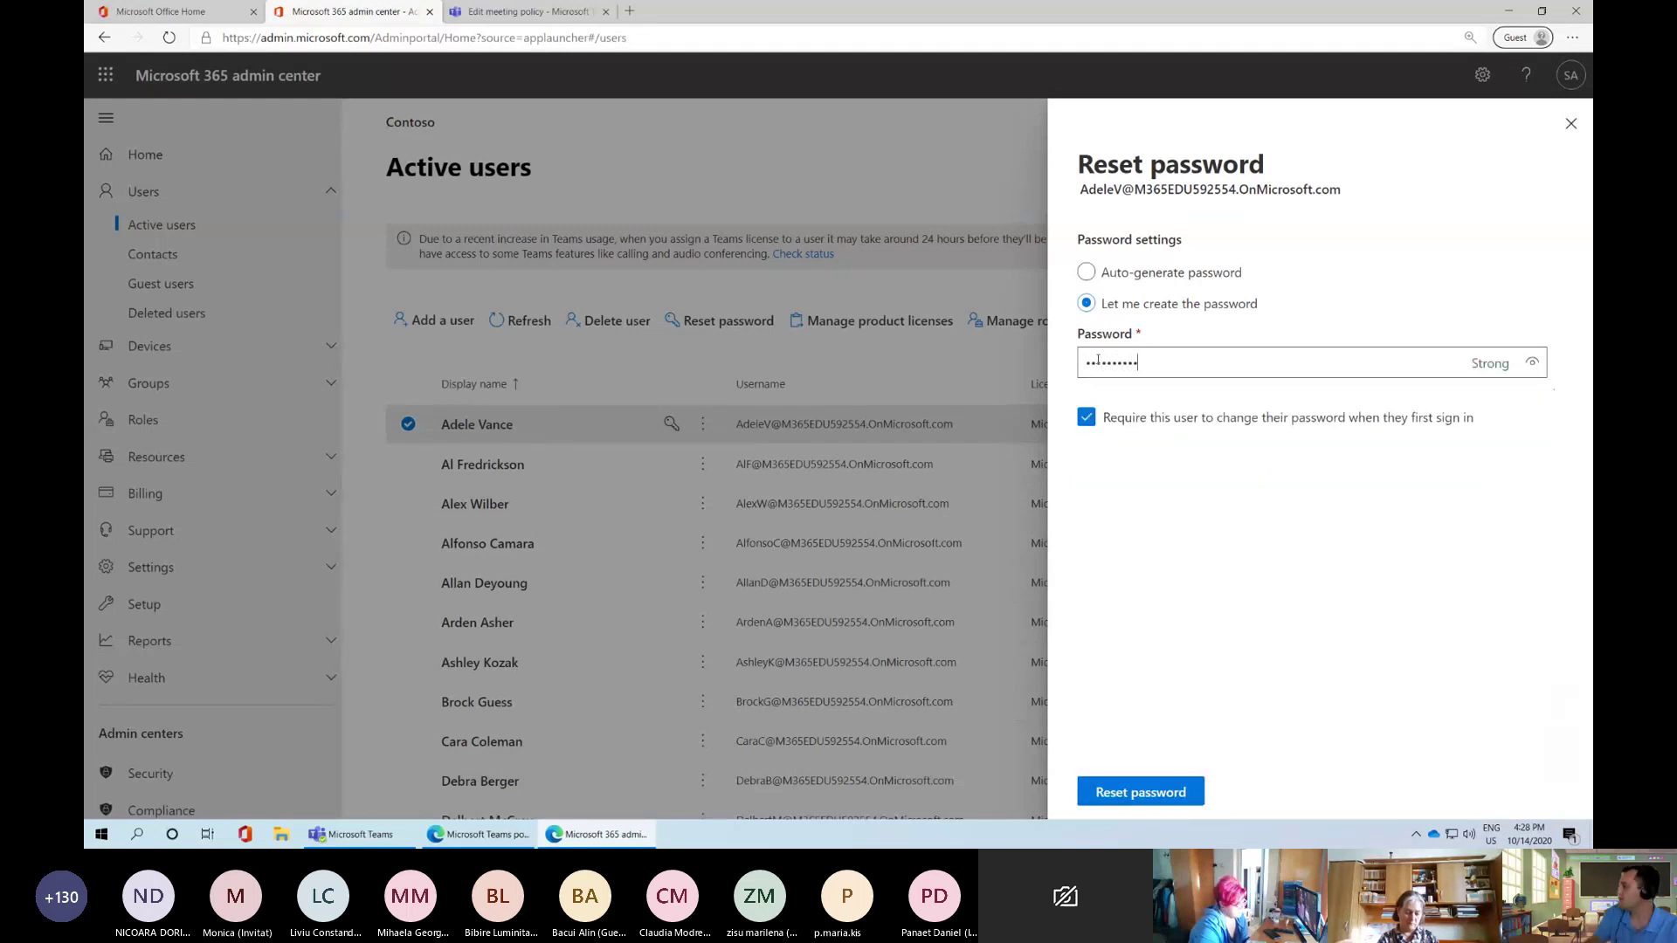
click(1532, 361)
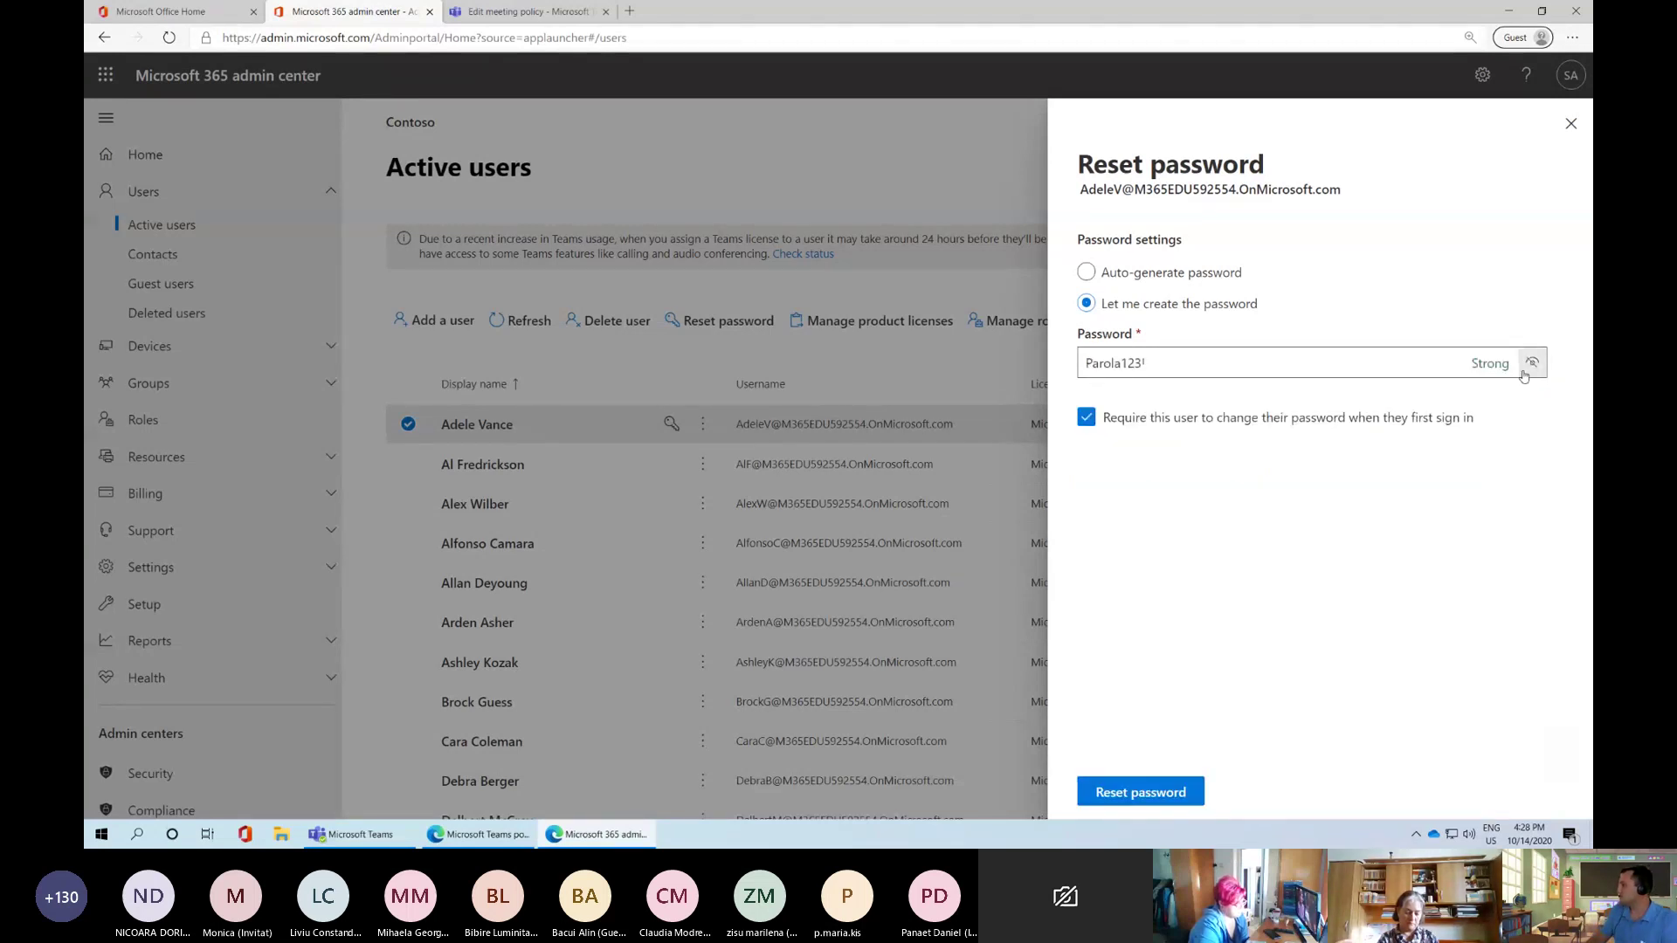
double_click(1087, 363)
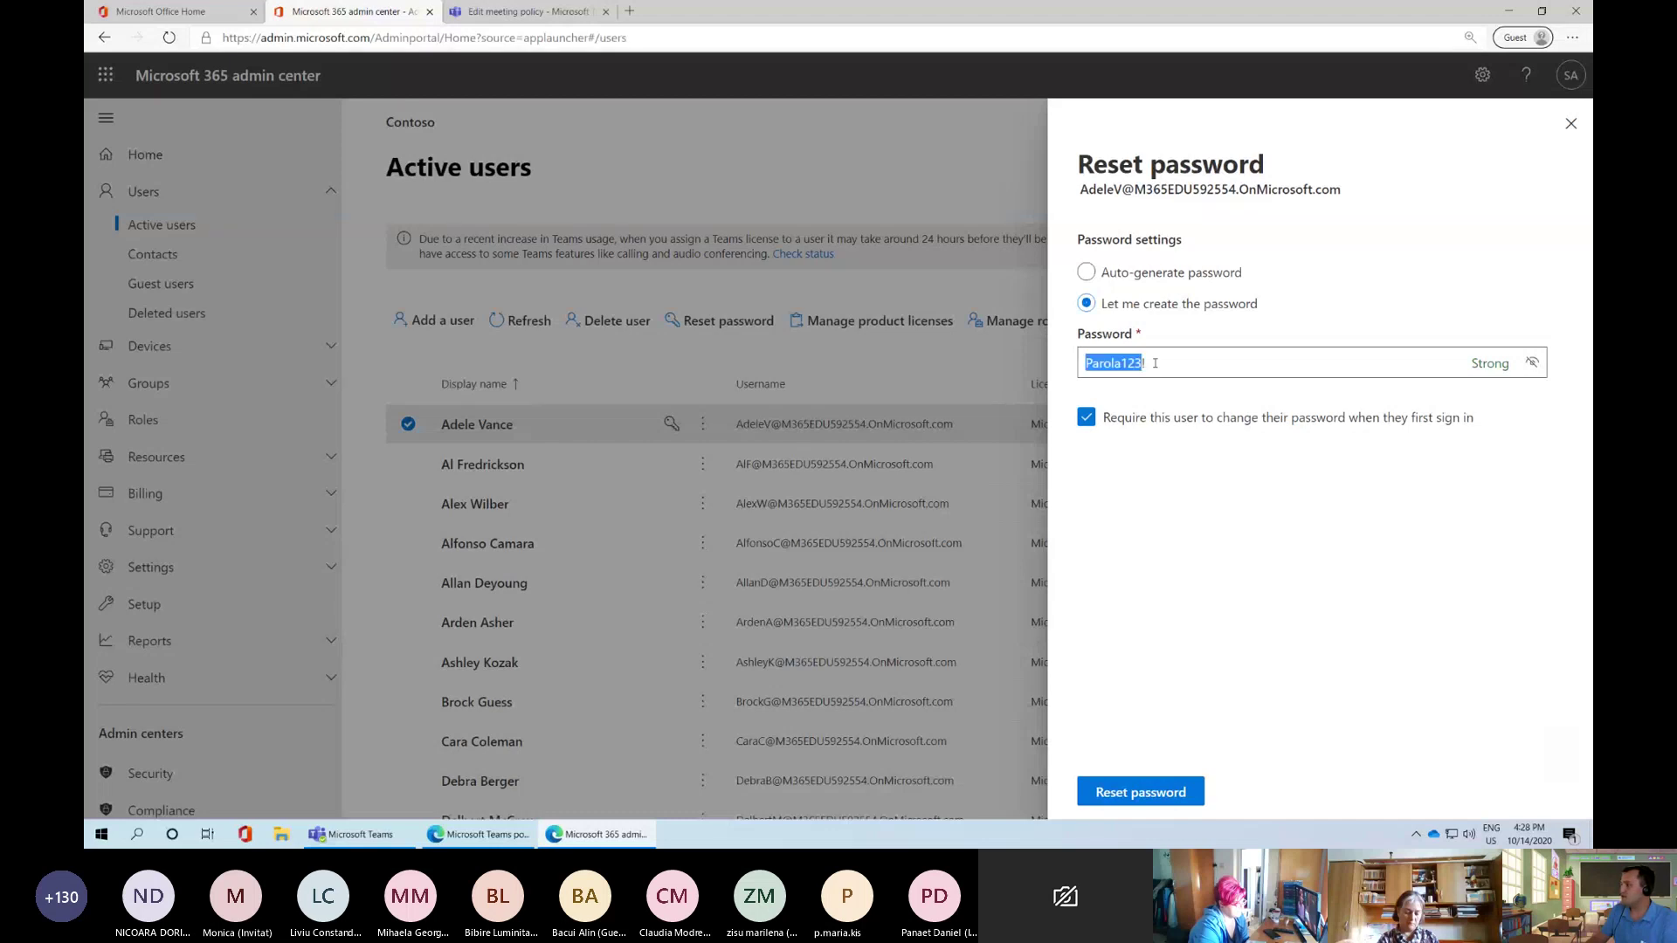
click(1157, 363)
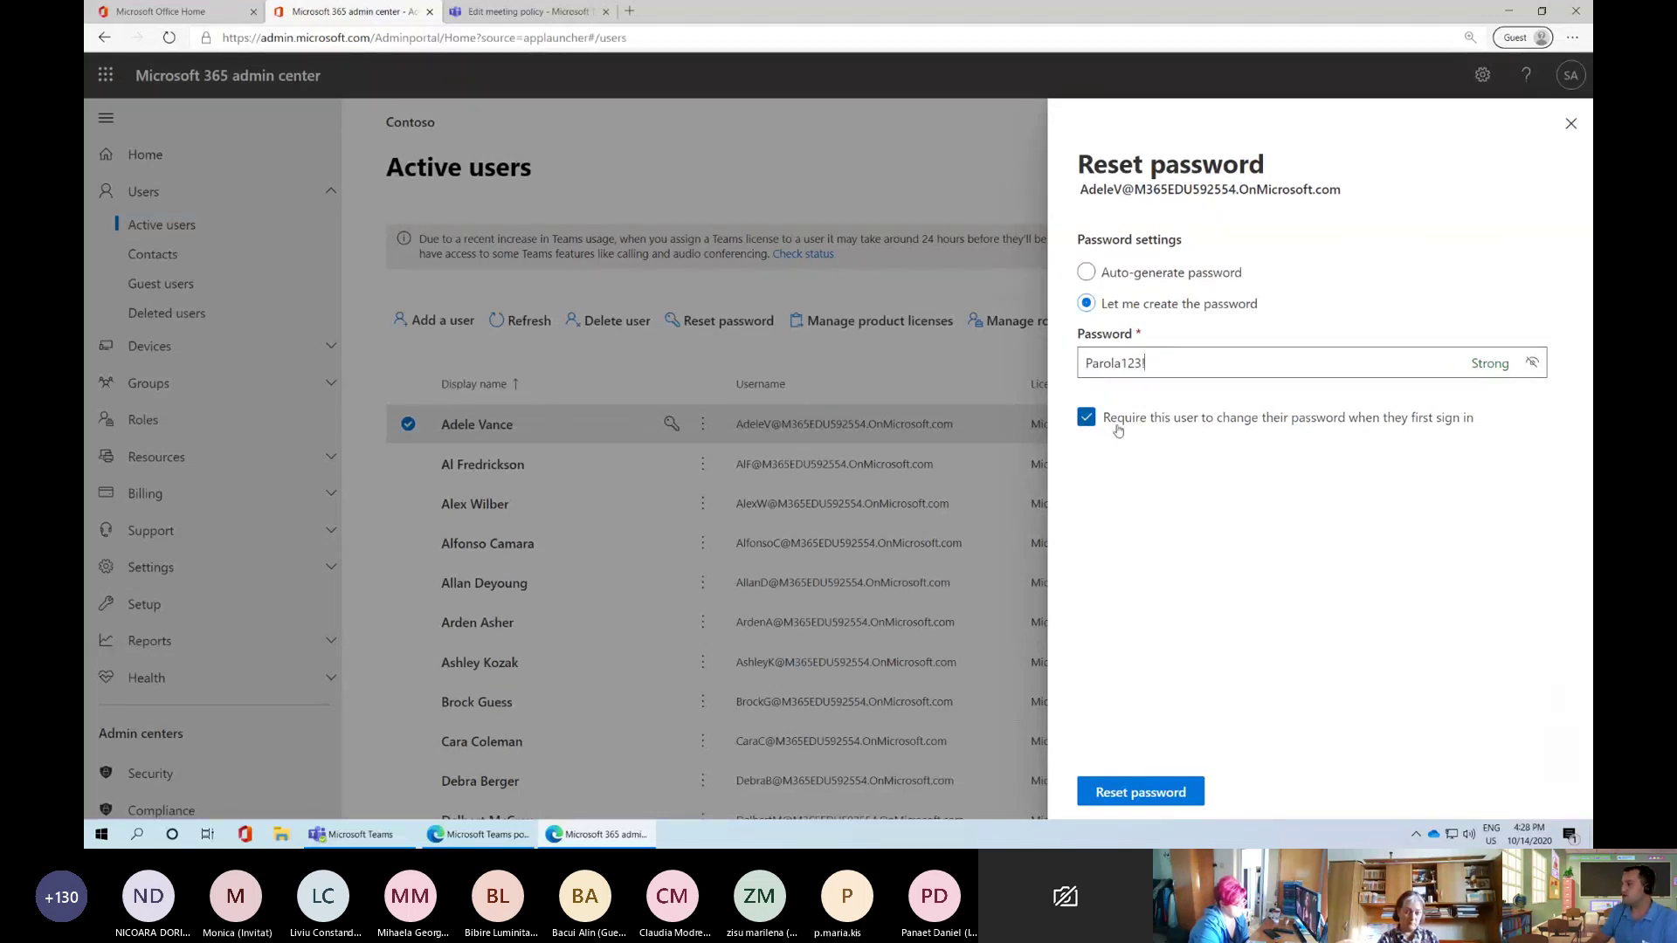
Toggle 'Require this user to change their password' off and on, then close without resetting
click(1086, 418)
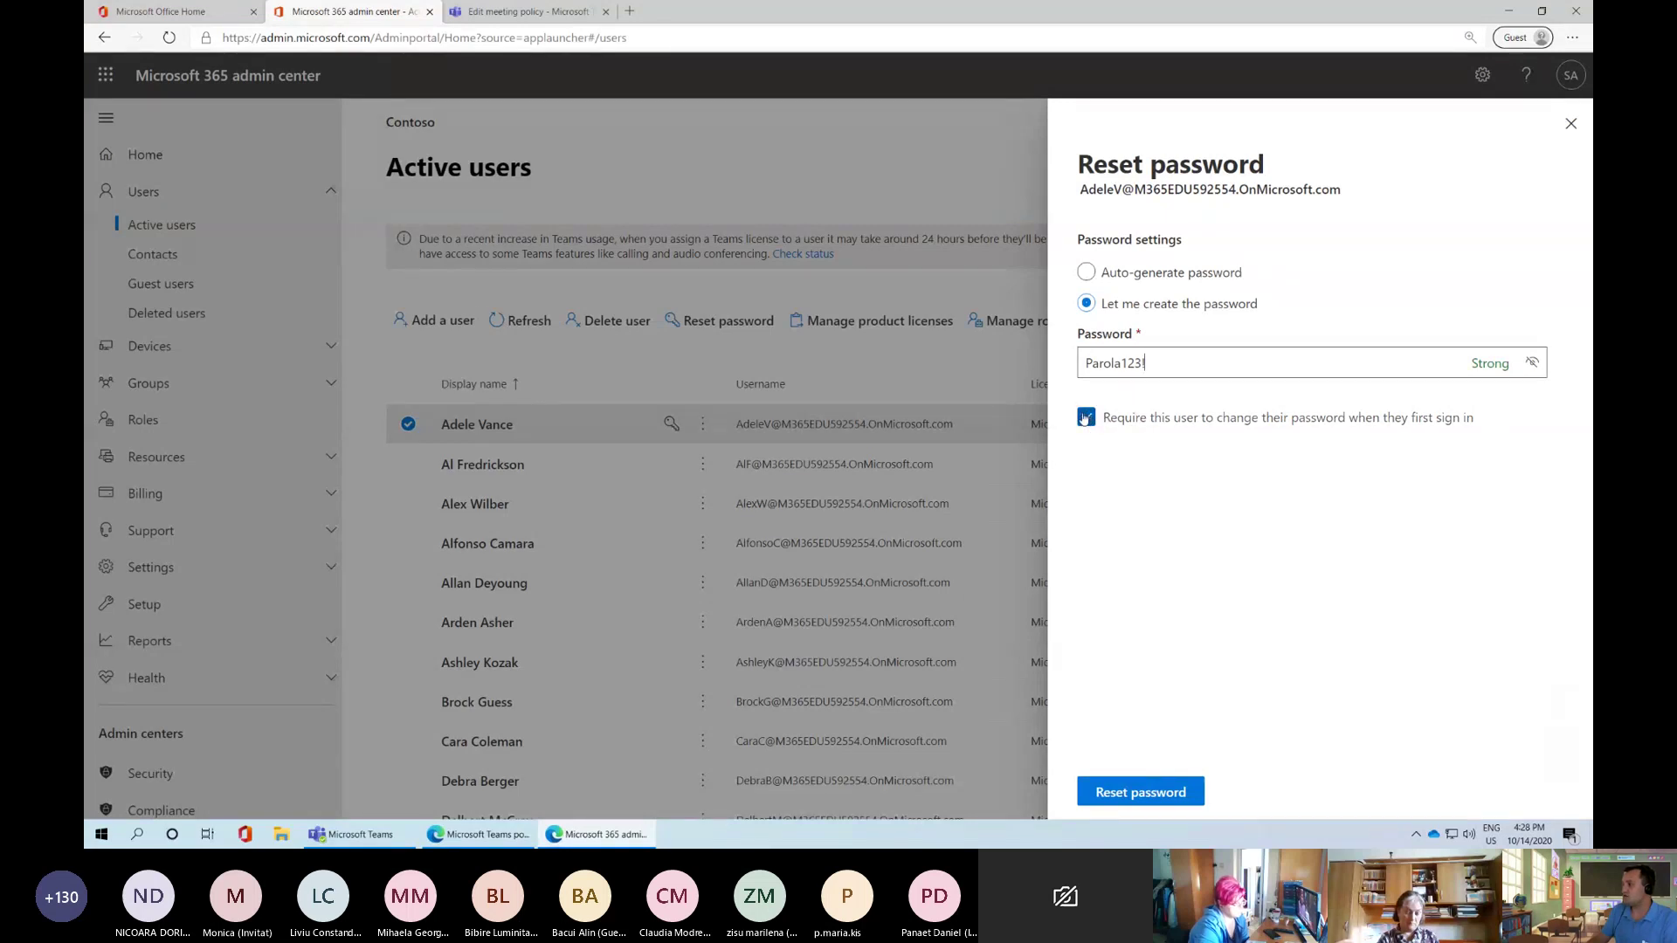
click(1086, 418)
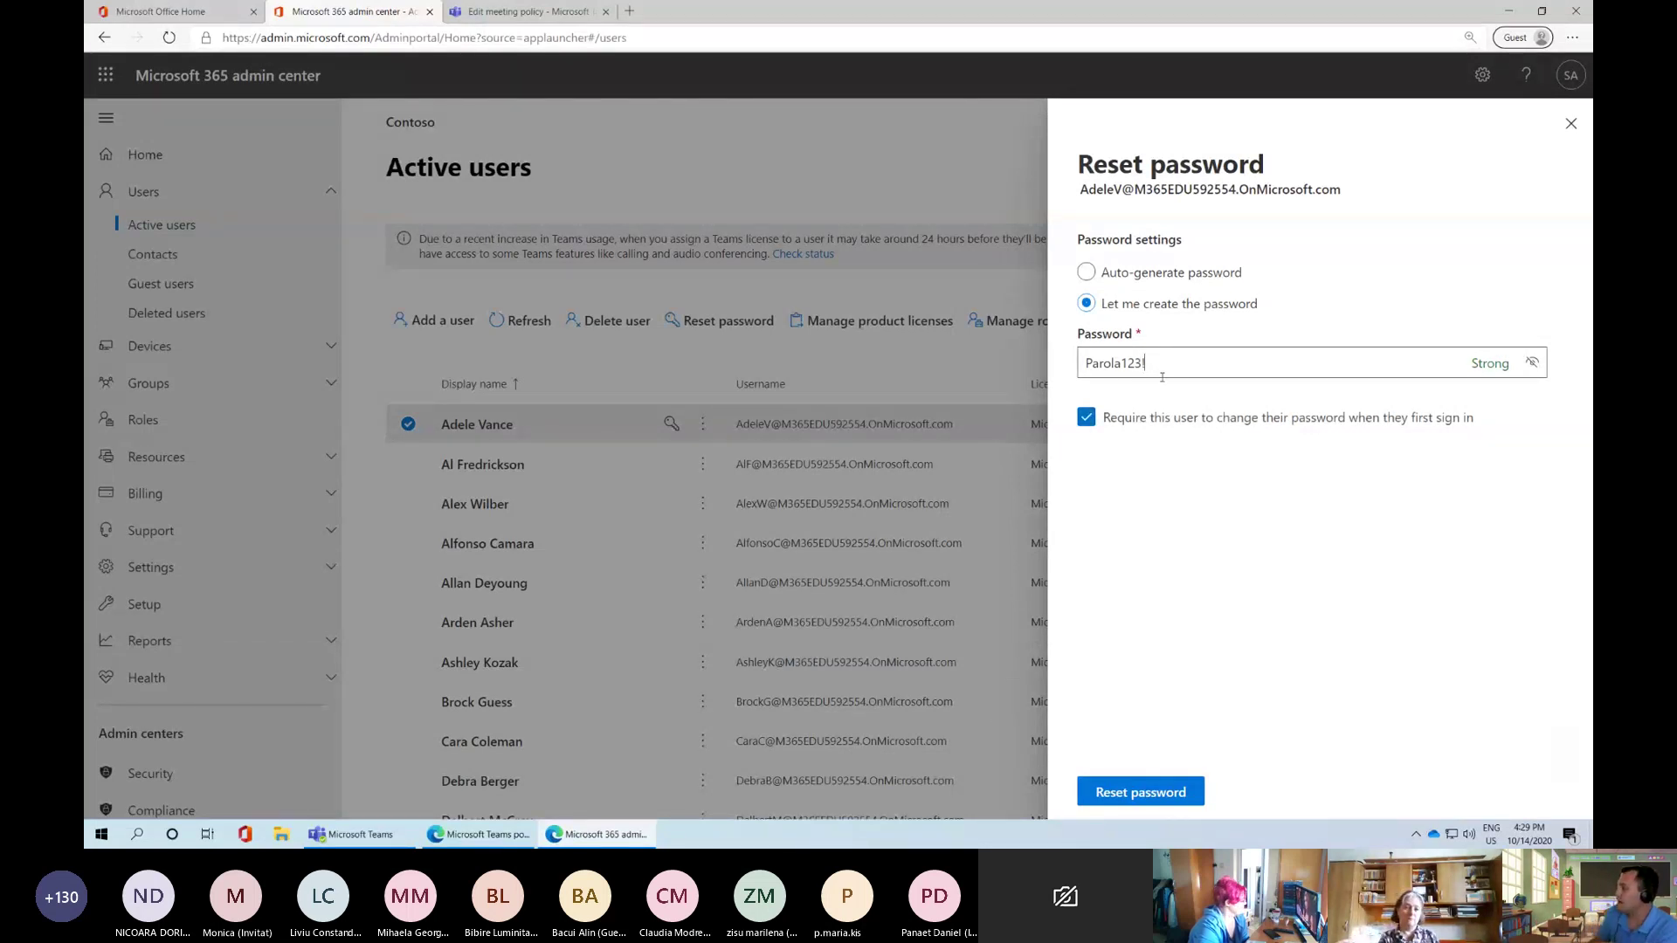
drag(1162, 377, 1081, 365)
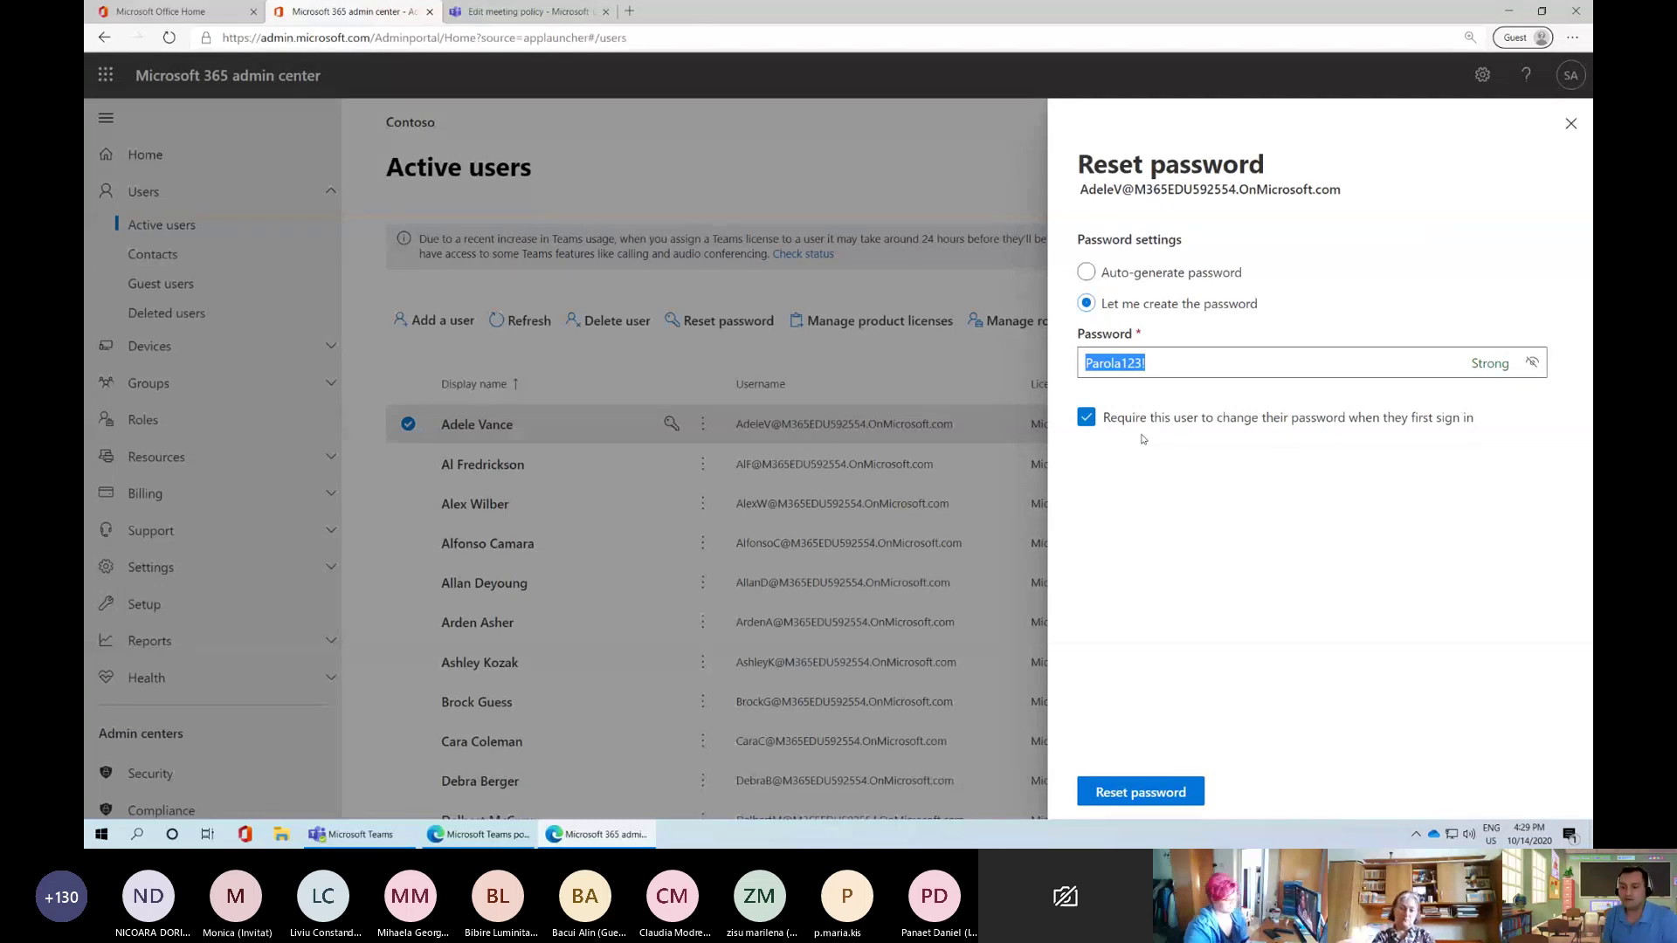
click(1570, 126)
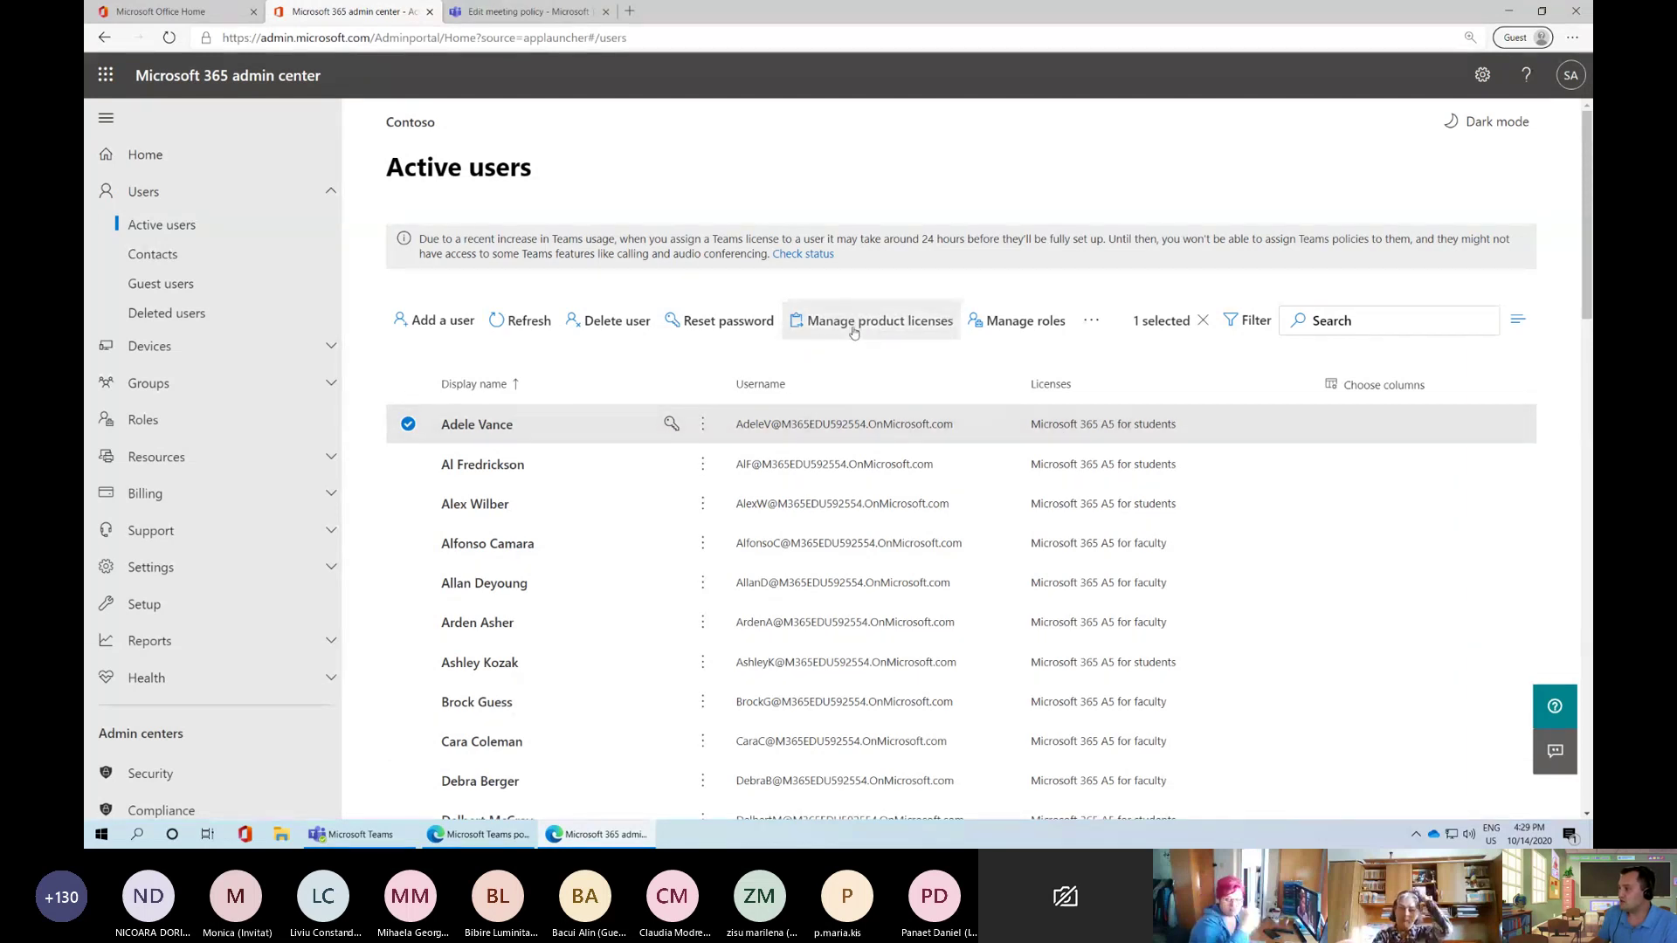
click(880, 338)
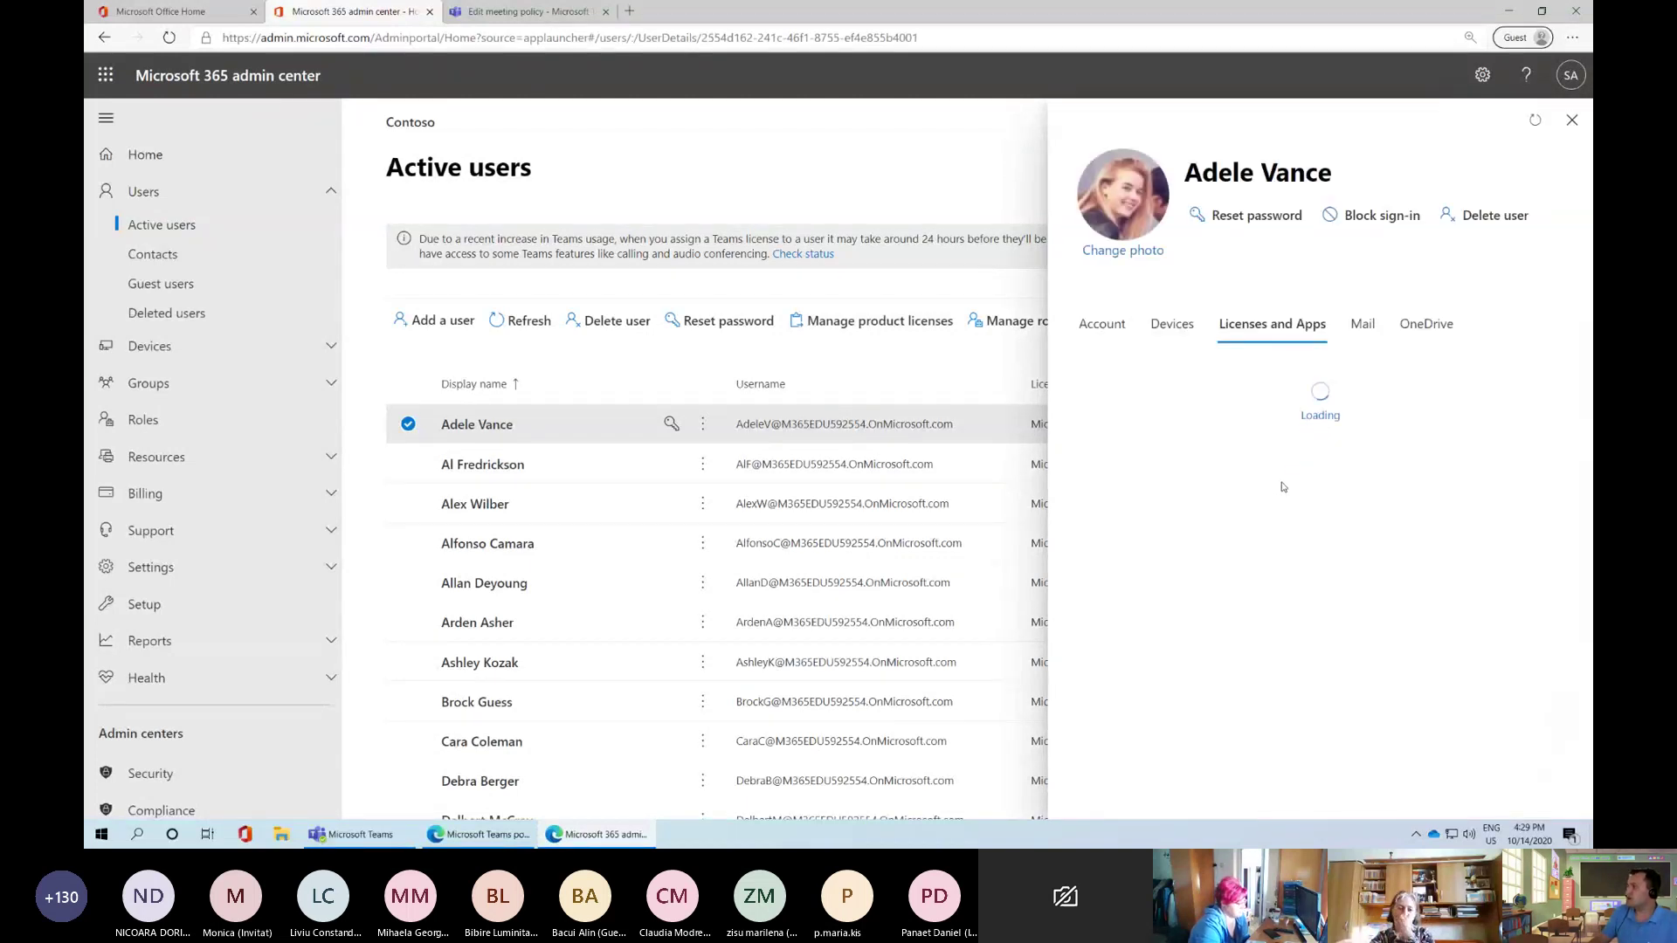
scroll(1196, 559, down, 1)
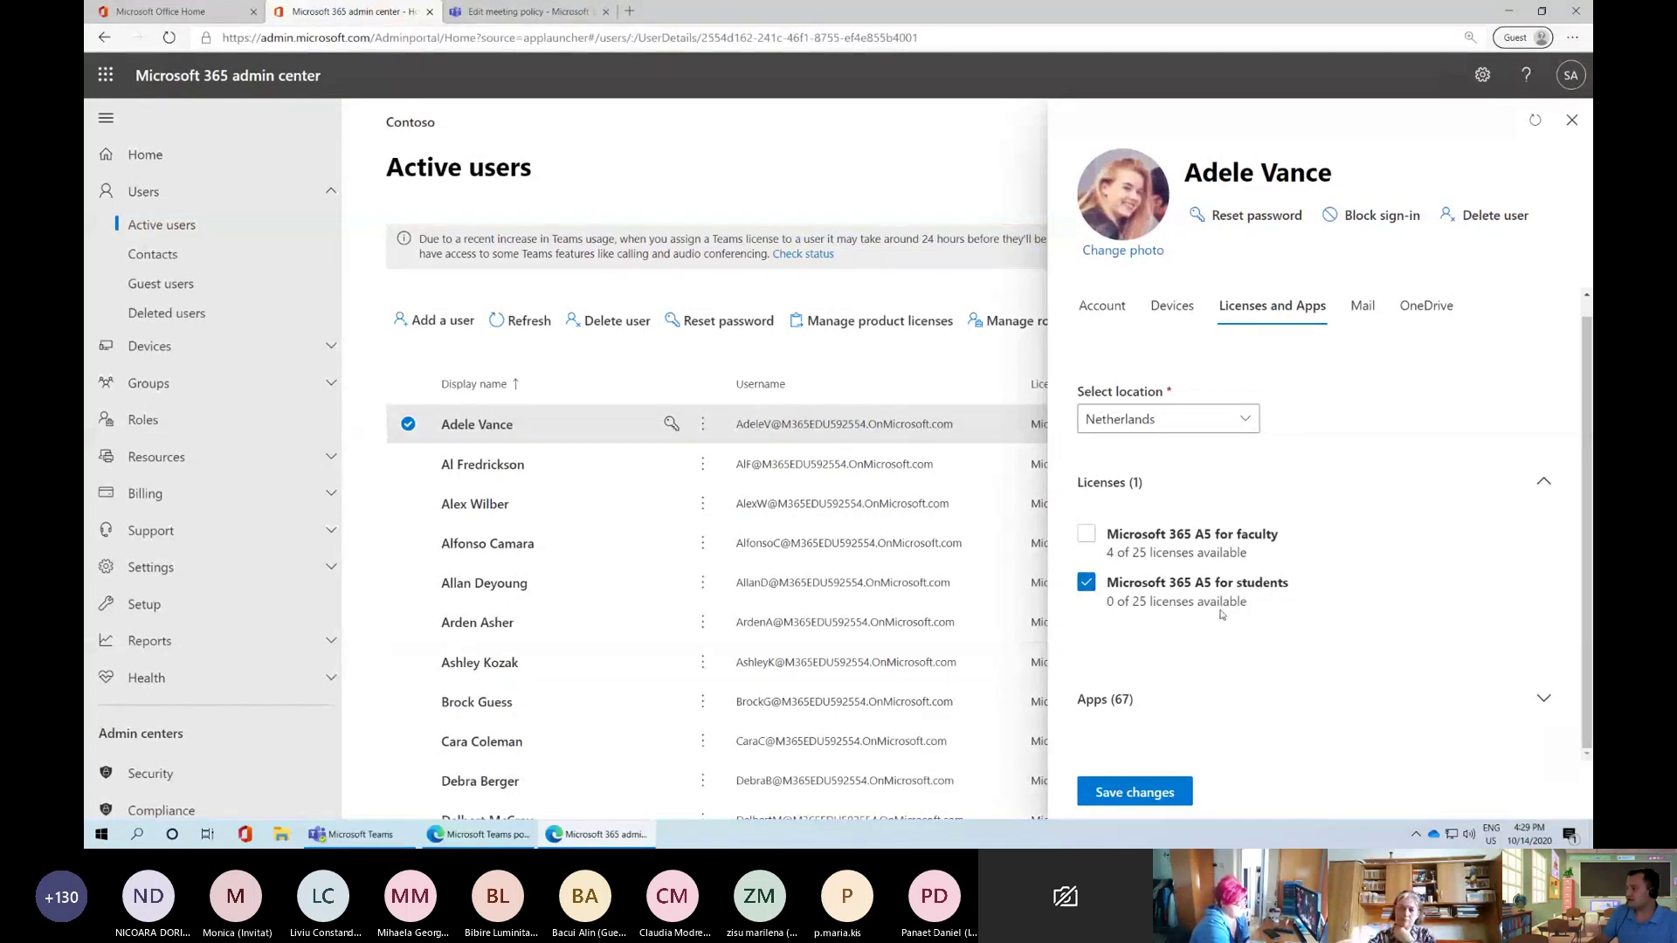
click(1122, 701)
scroll(1150, 420, down, 5)
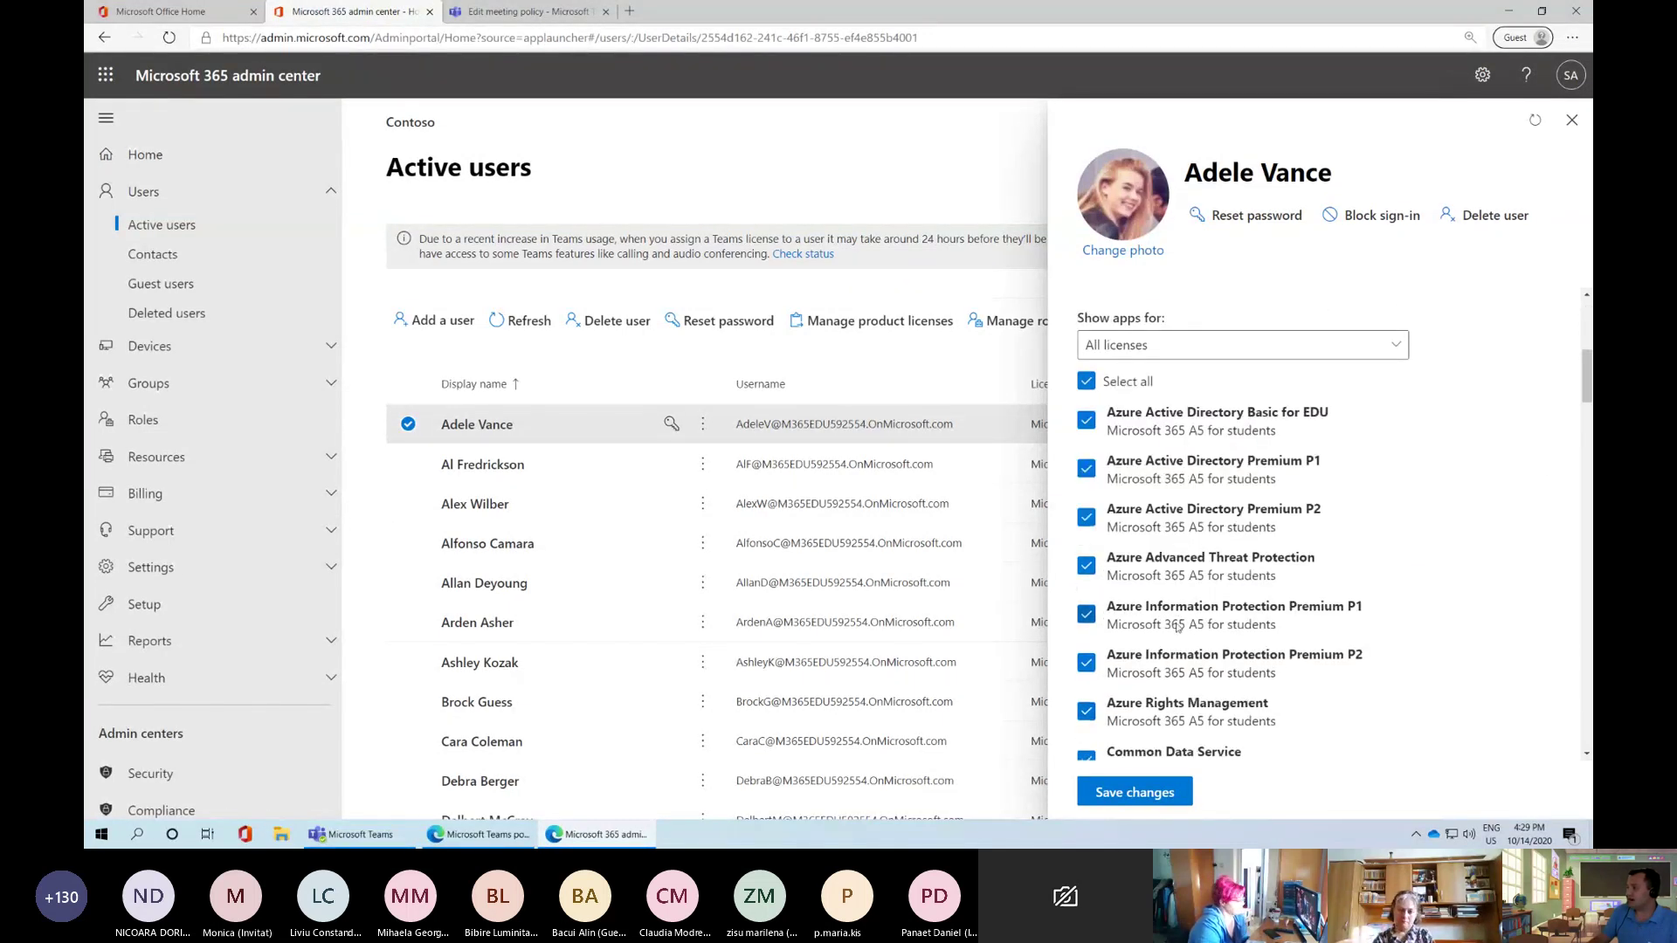
scroll(1151, 524, down, 8)
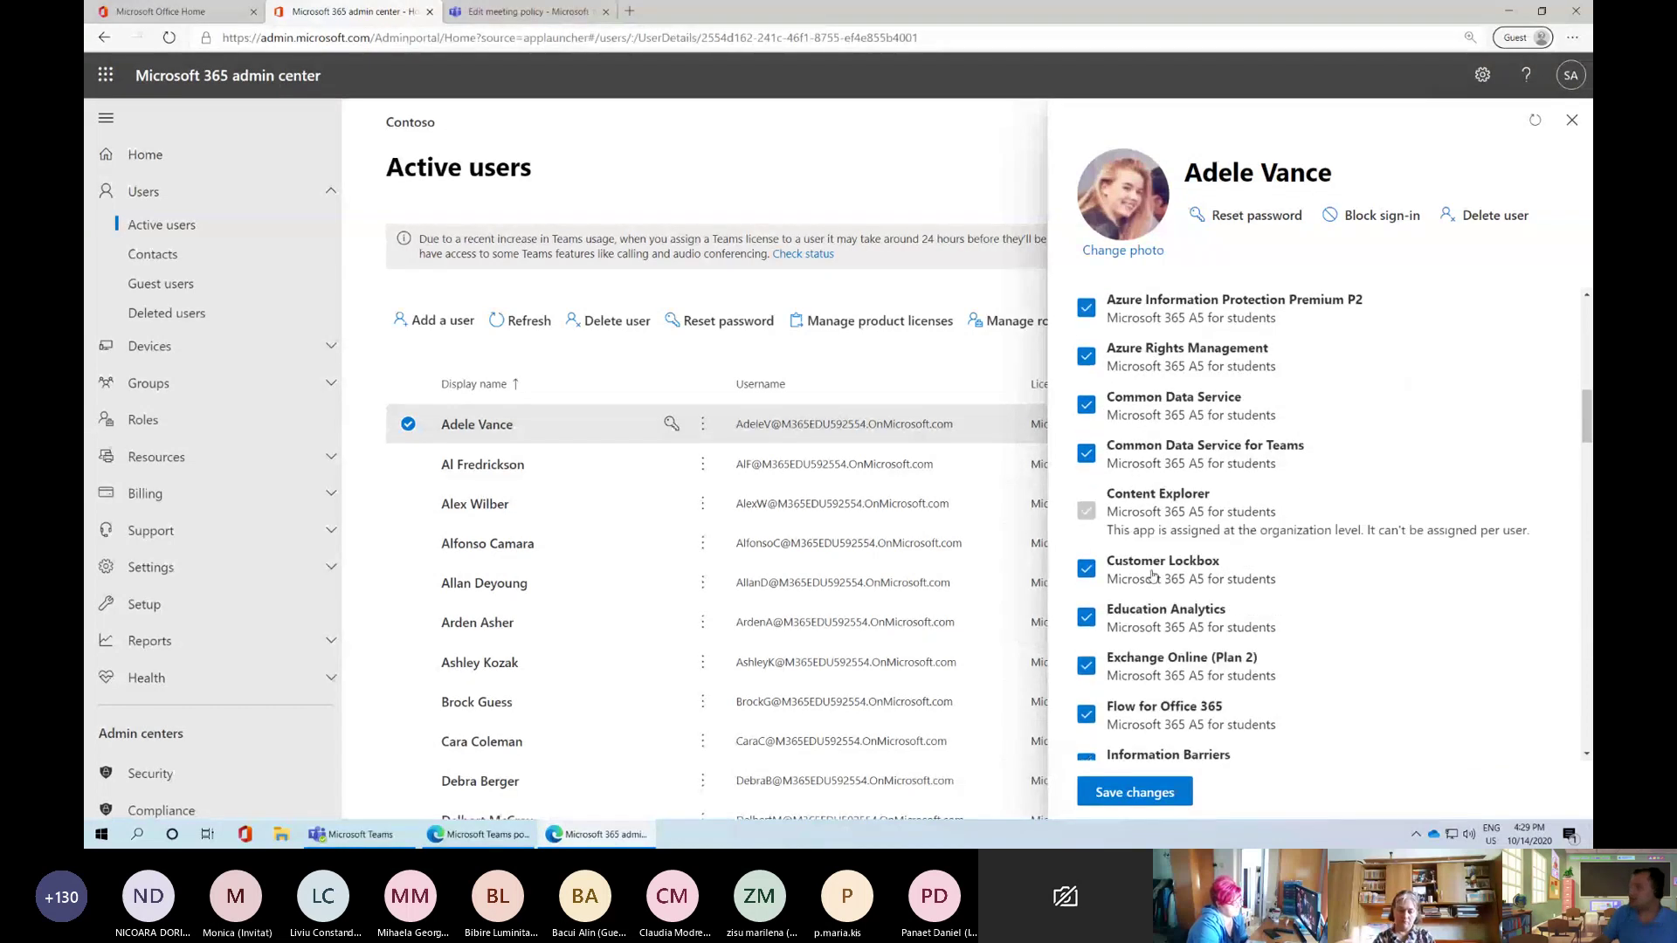
scroll(1153, 581, down, 5)
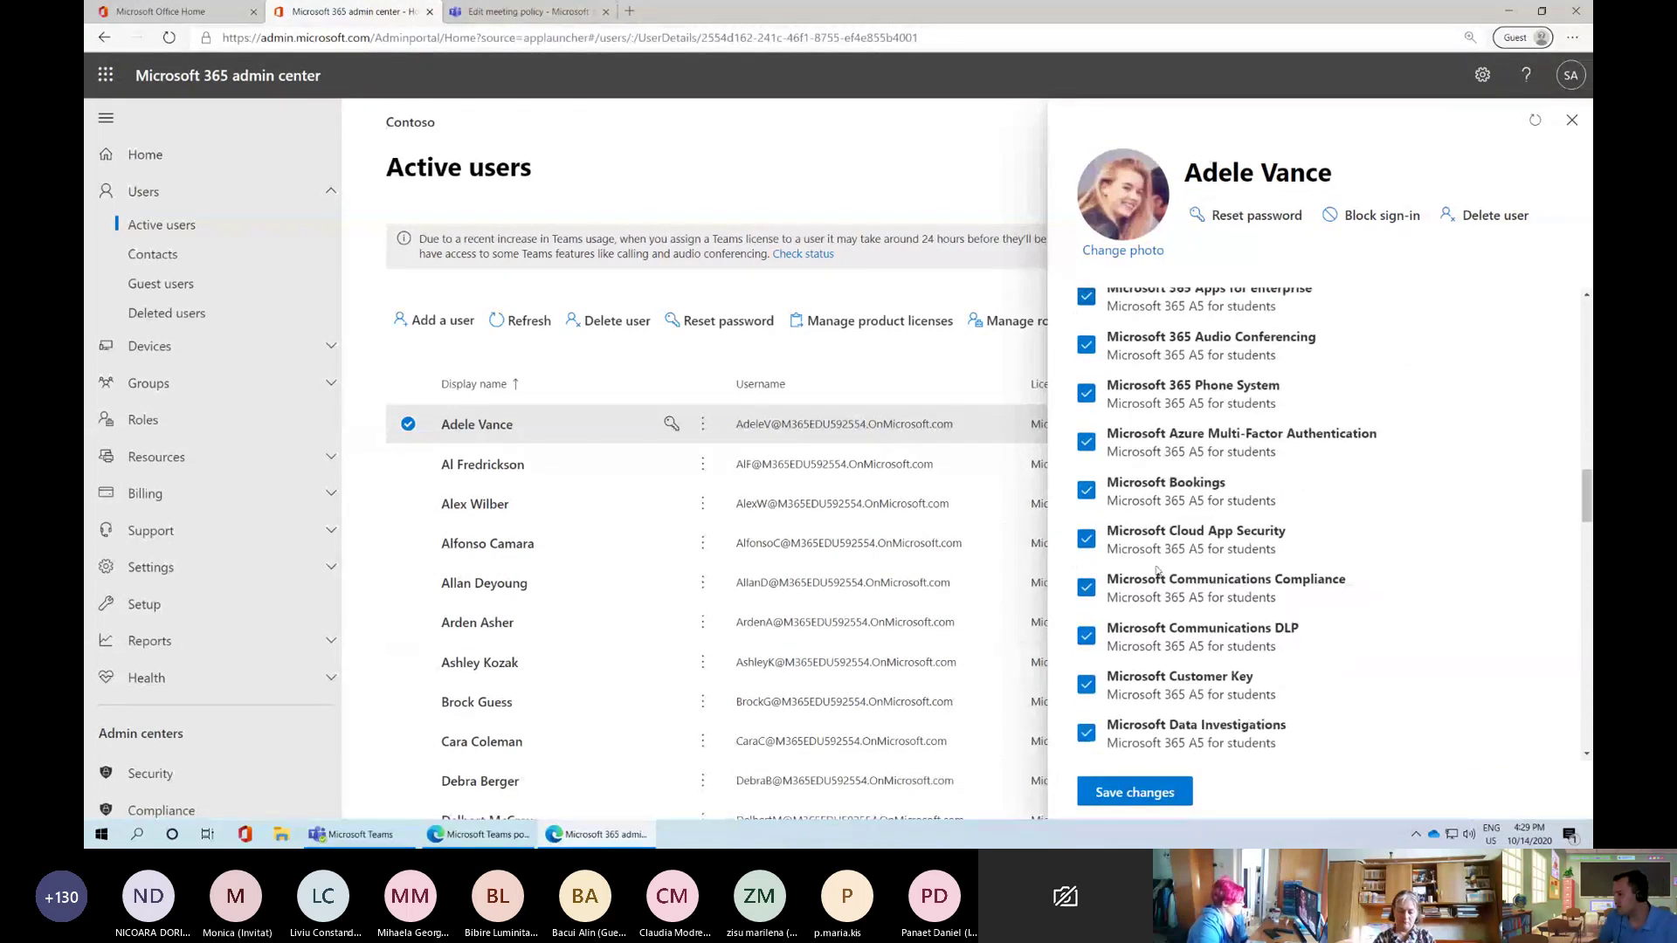
scroll(1165, 576, down, 10)
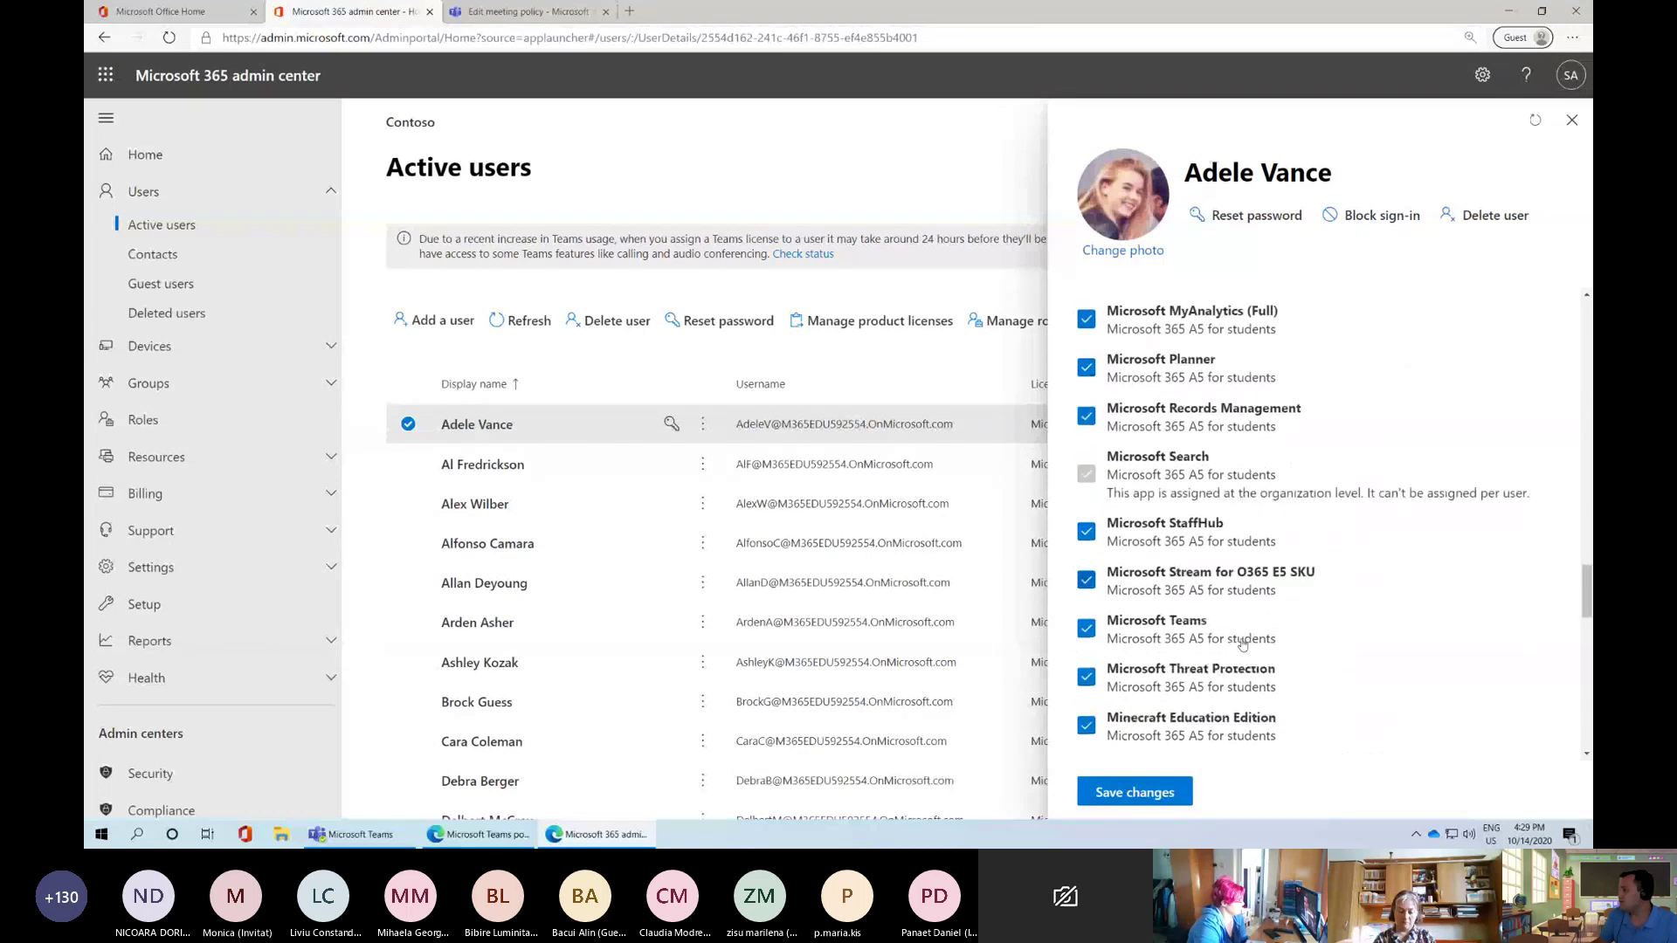
scroll(1242, 643, down, 10)
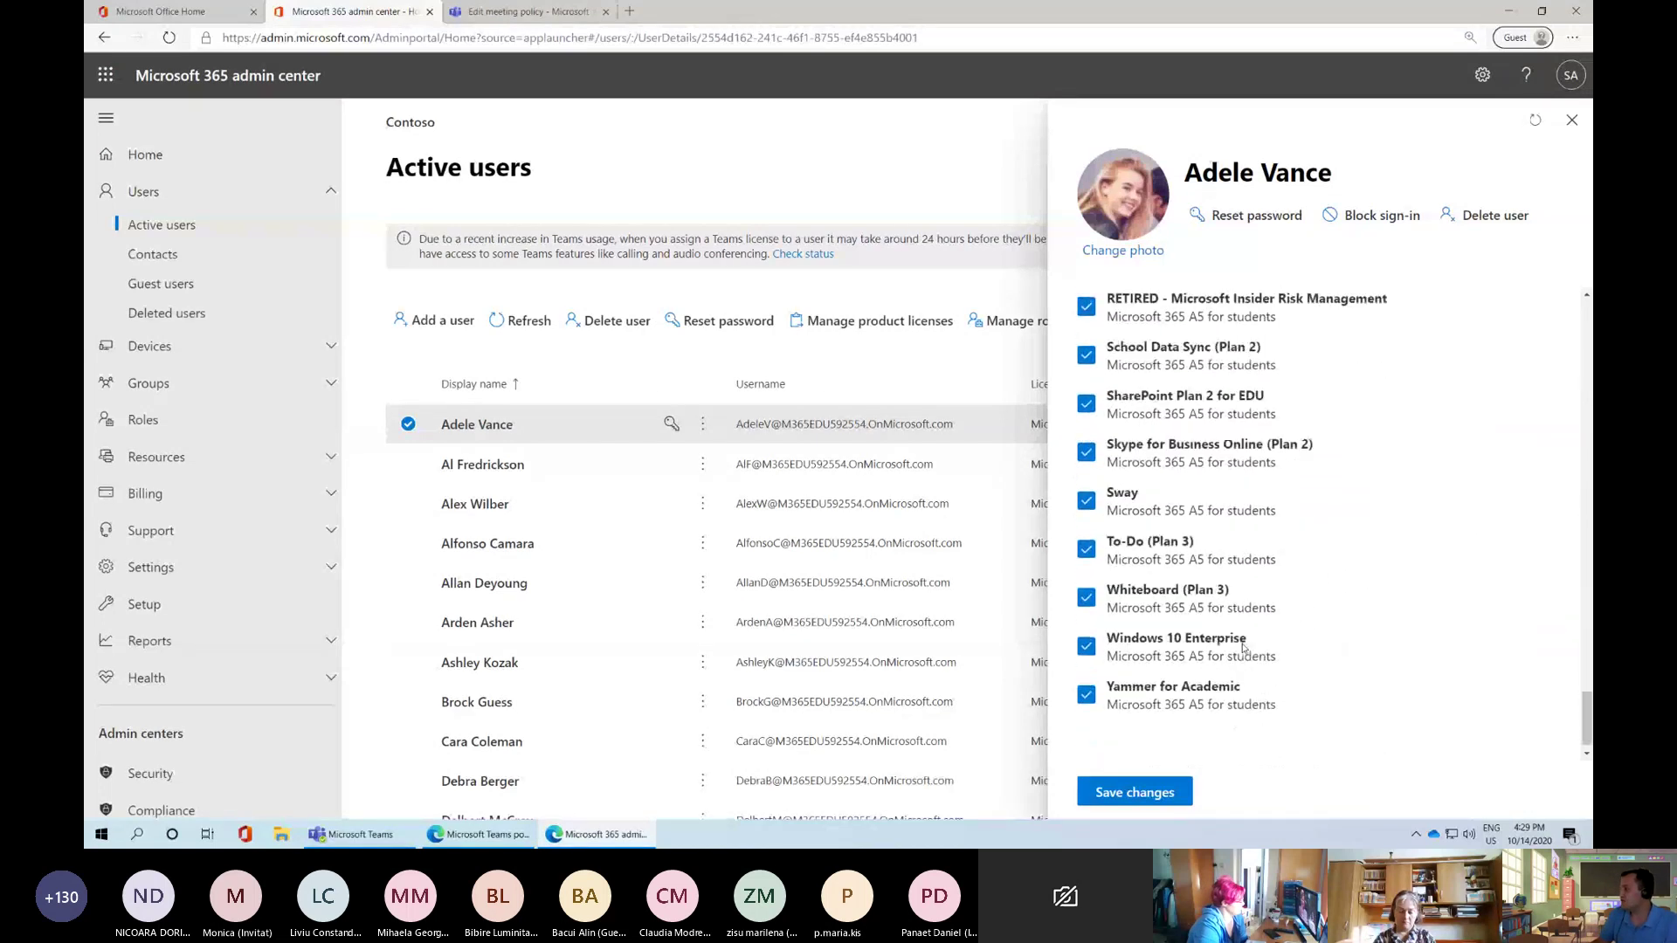
scroll(1249, 641, up, 20)
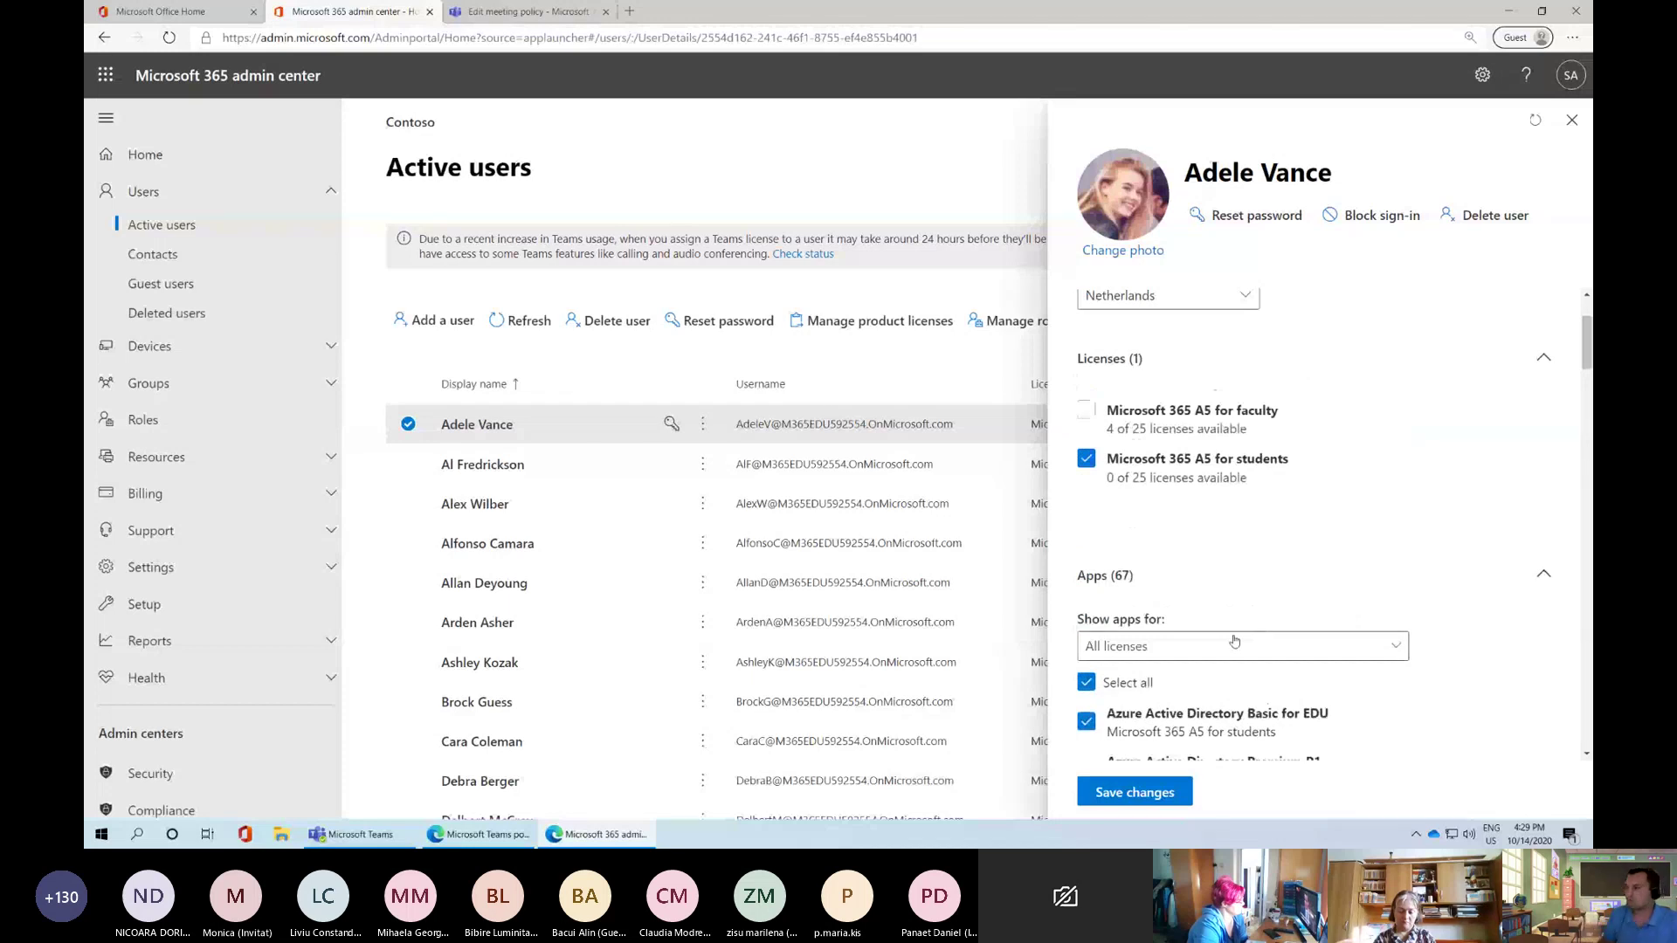
scroll(1234, 652, down, 12)
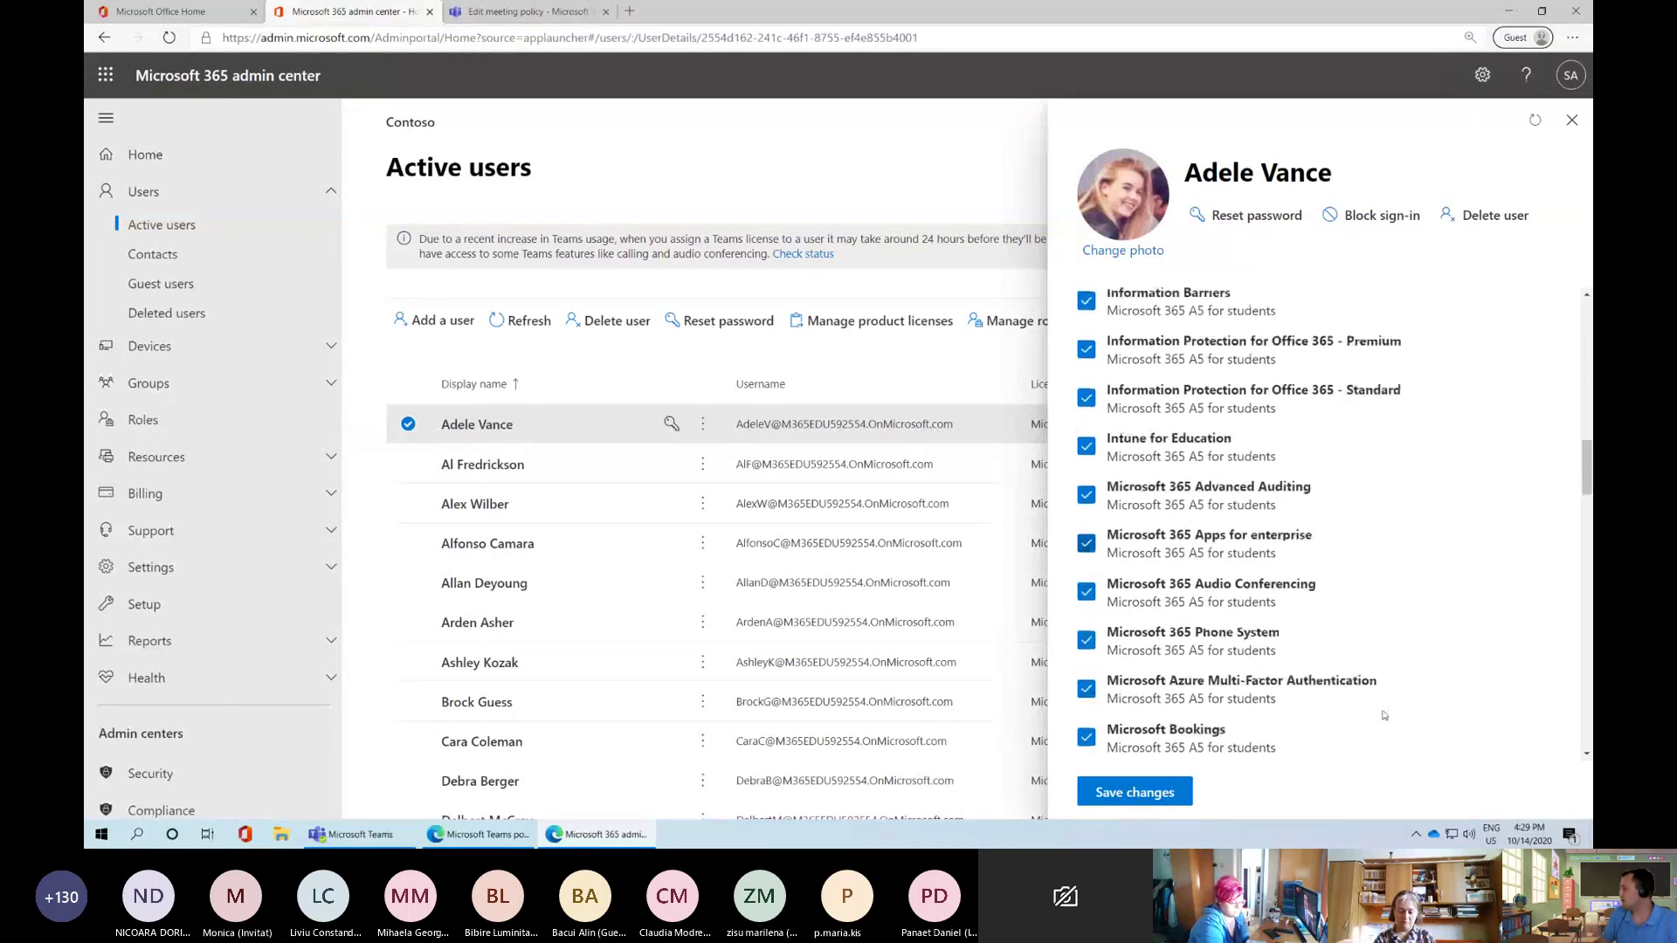
scroll(1384, 716, down, 5)
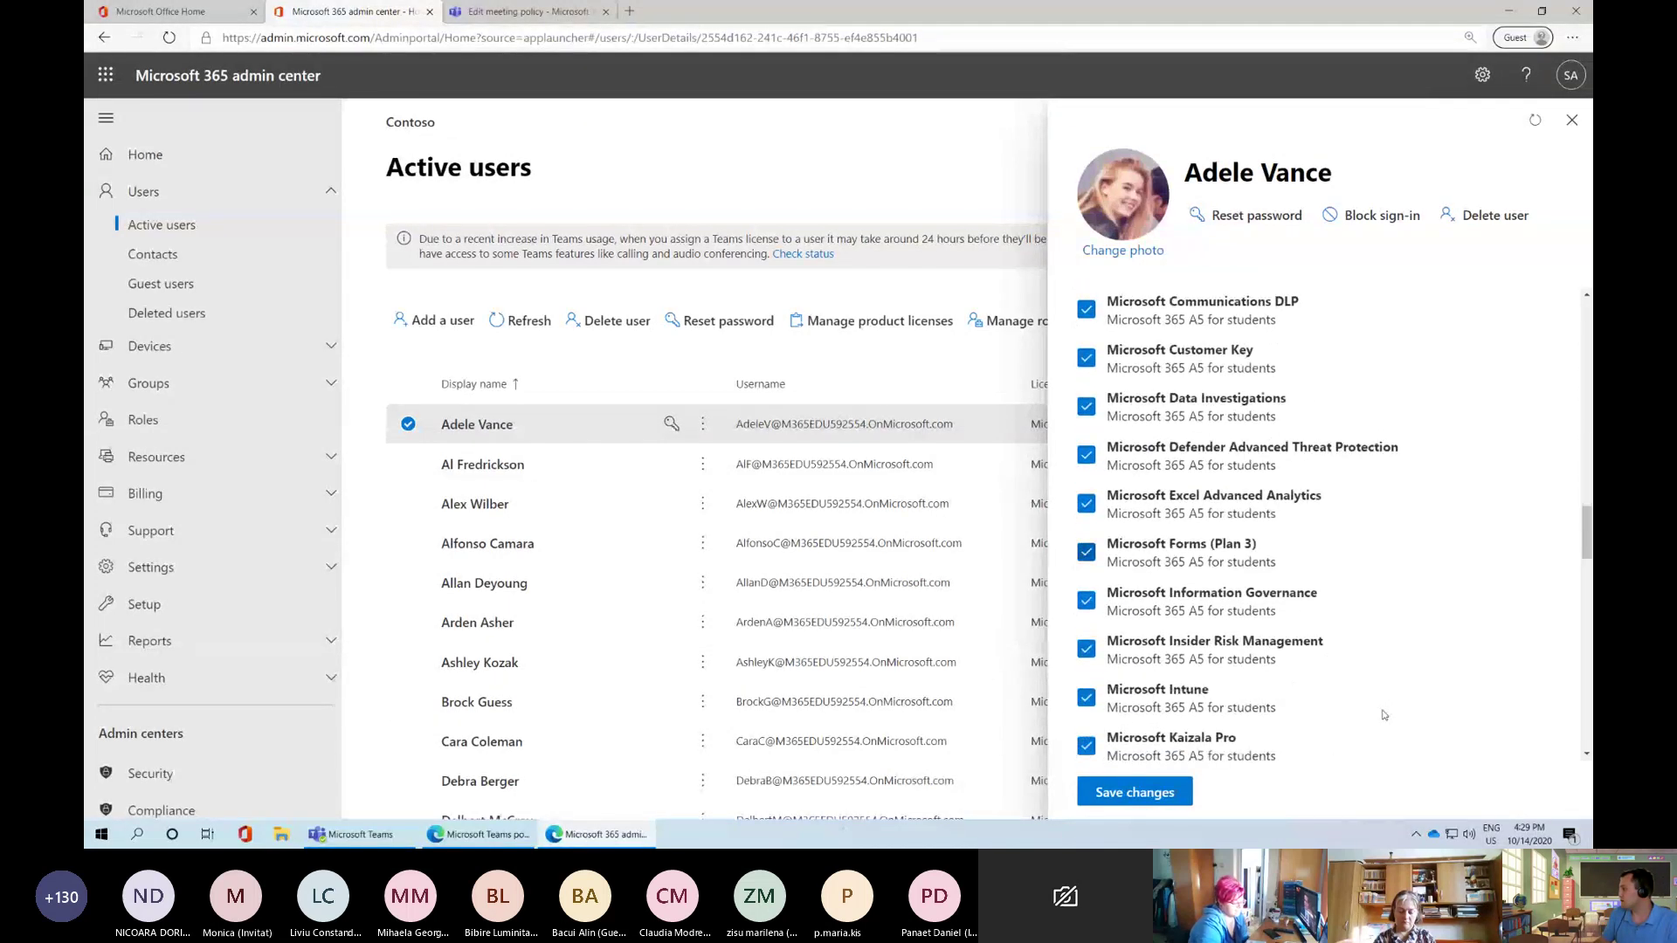
scroll(1374, 713, down, 6)
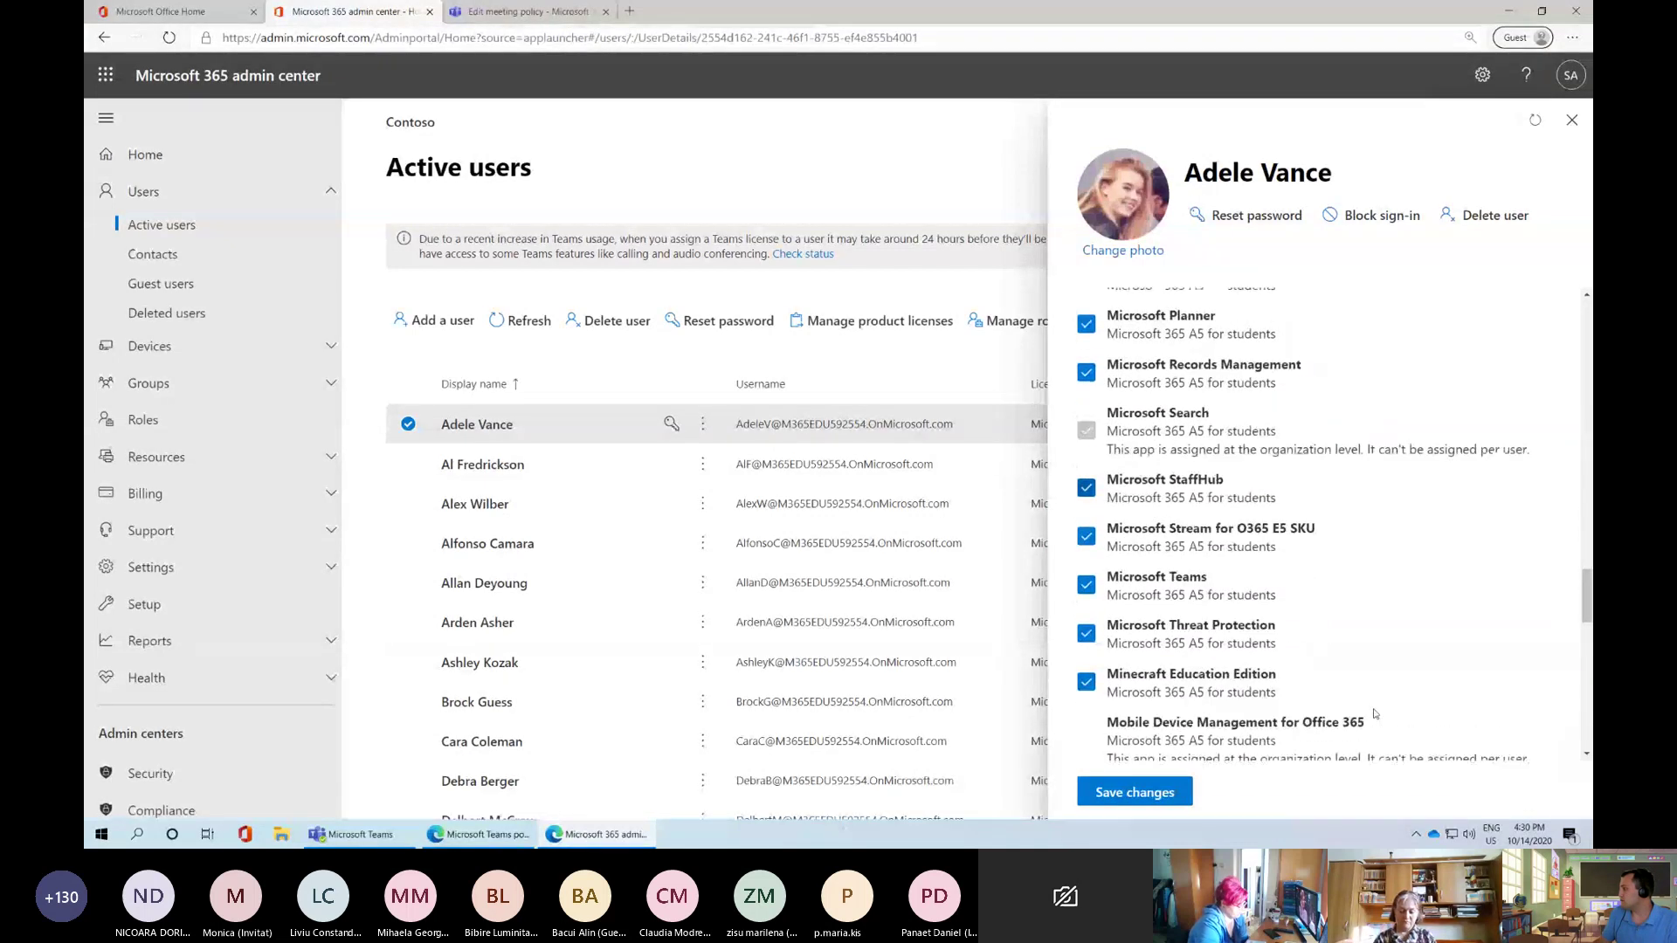
scroll(1374, 713, down, 6)
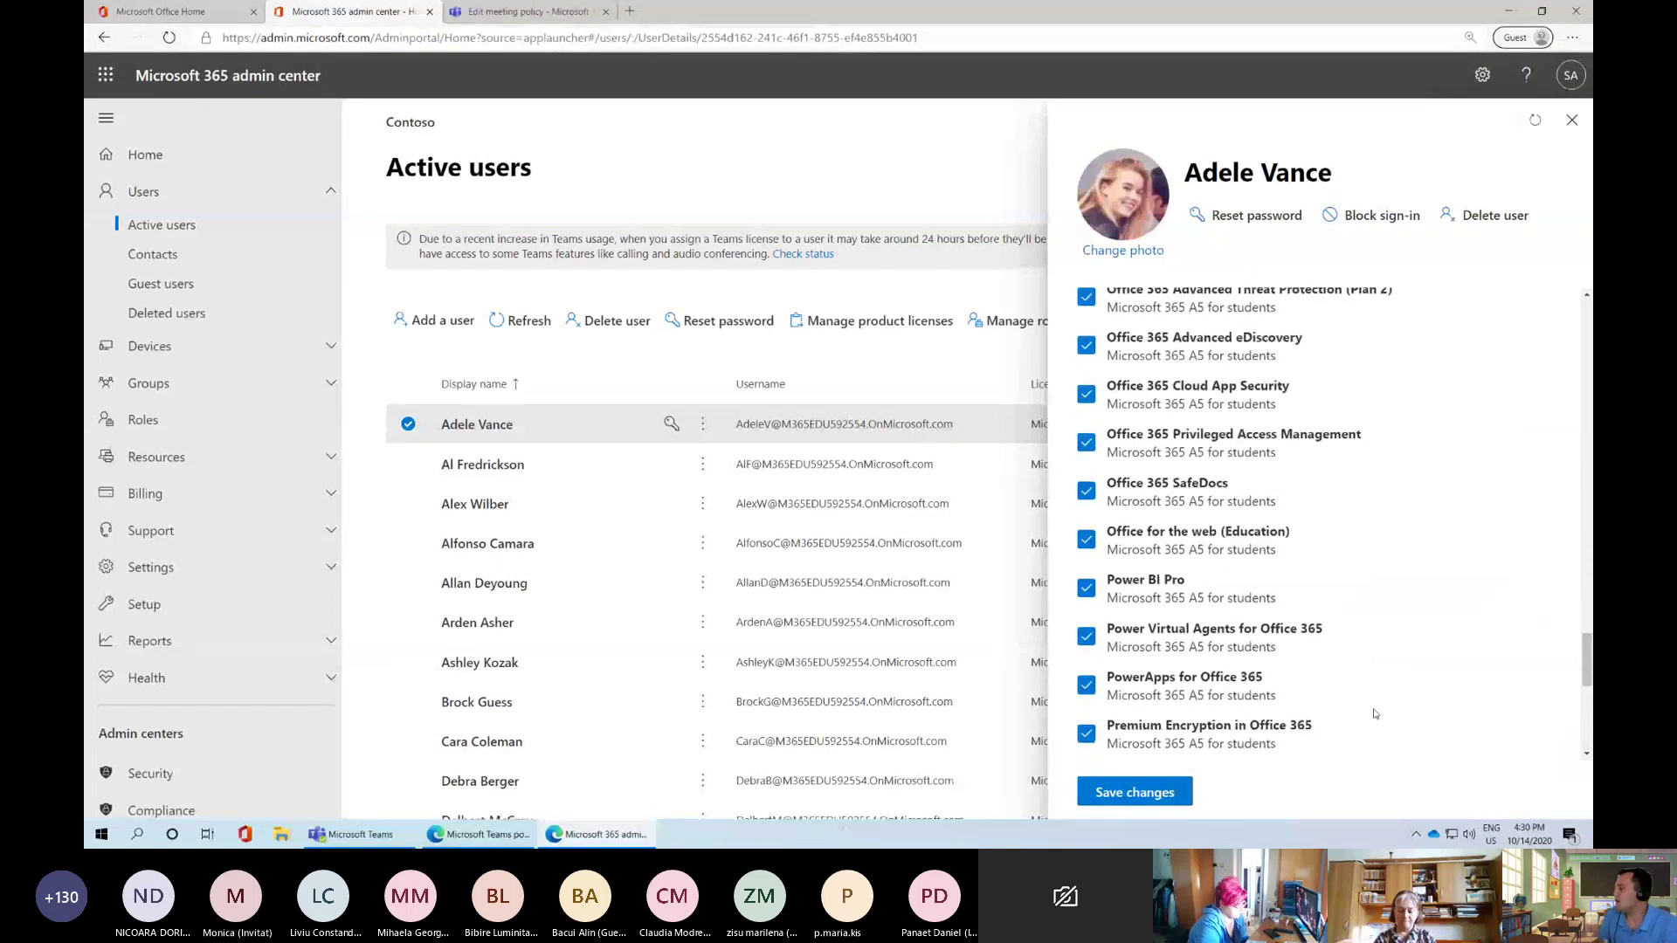
scroll(1374, 713, down, 6)
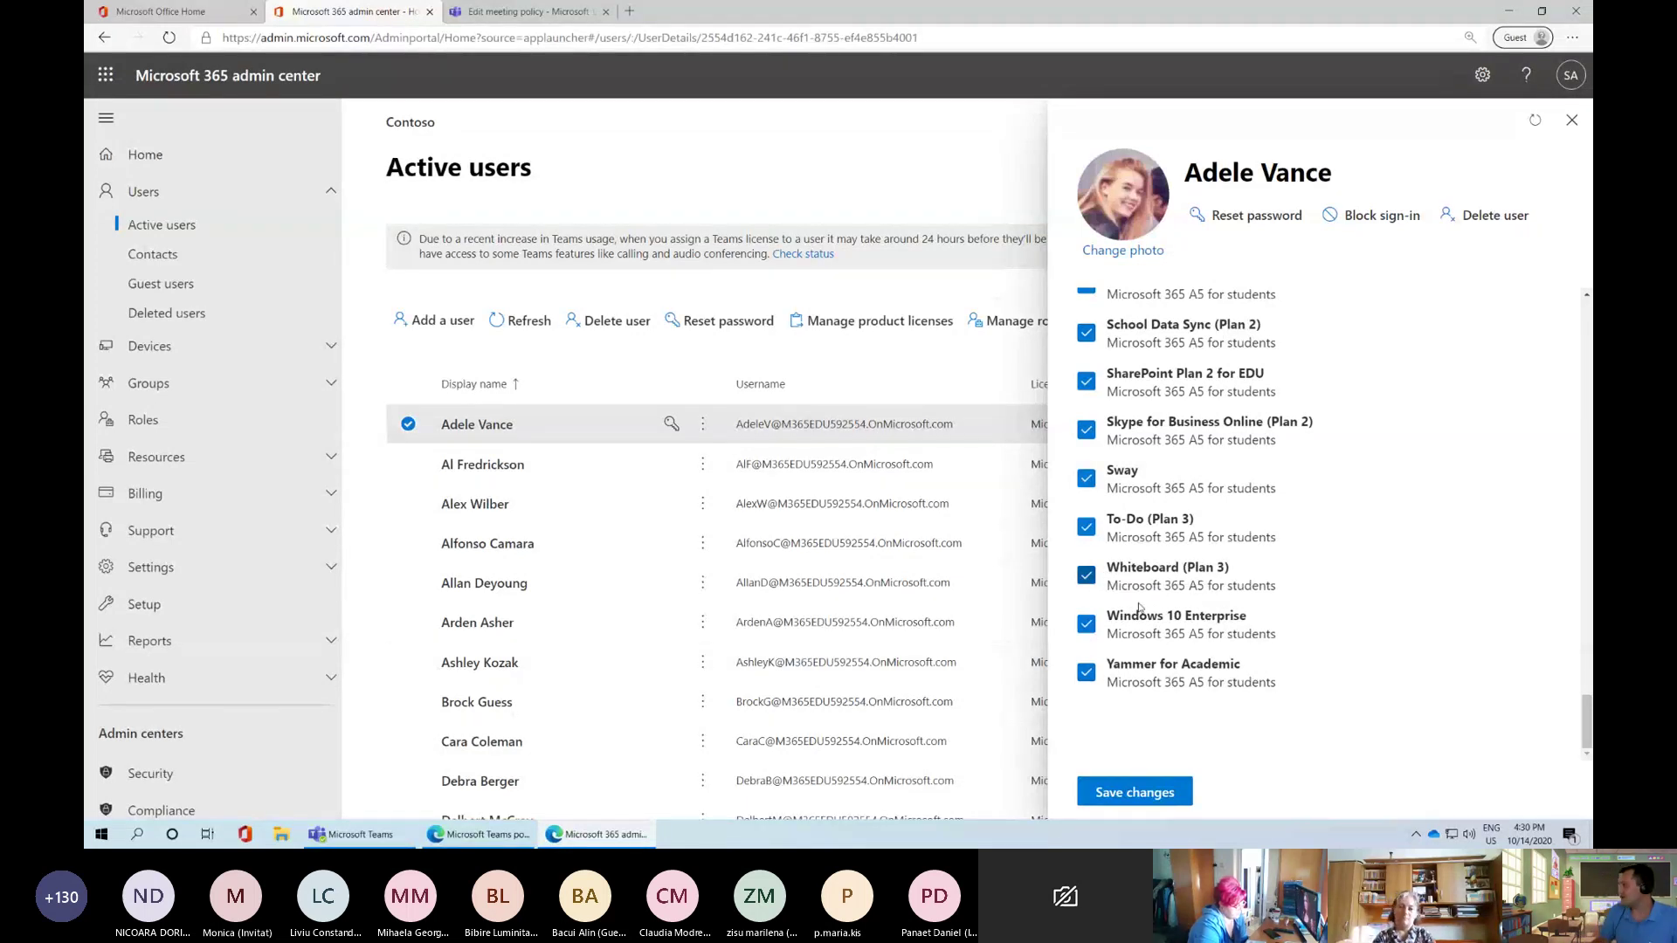
scroll(1135, 664, up, 5)
scroll(1139, 668, up, 5)
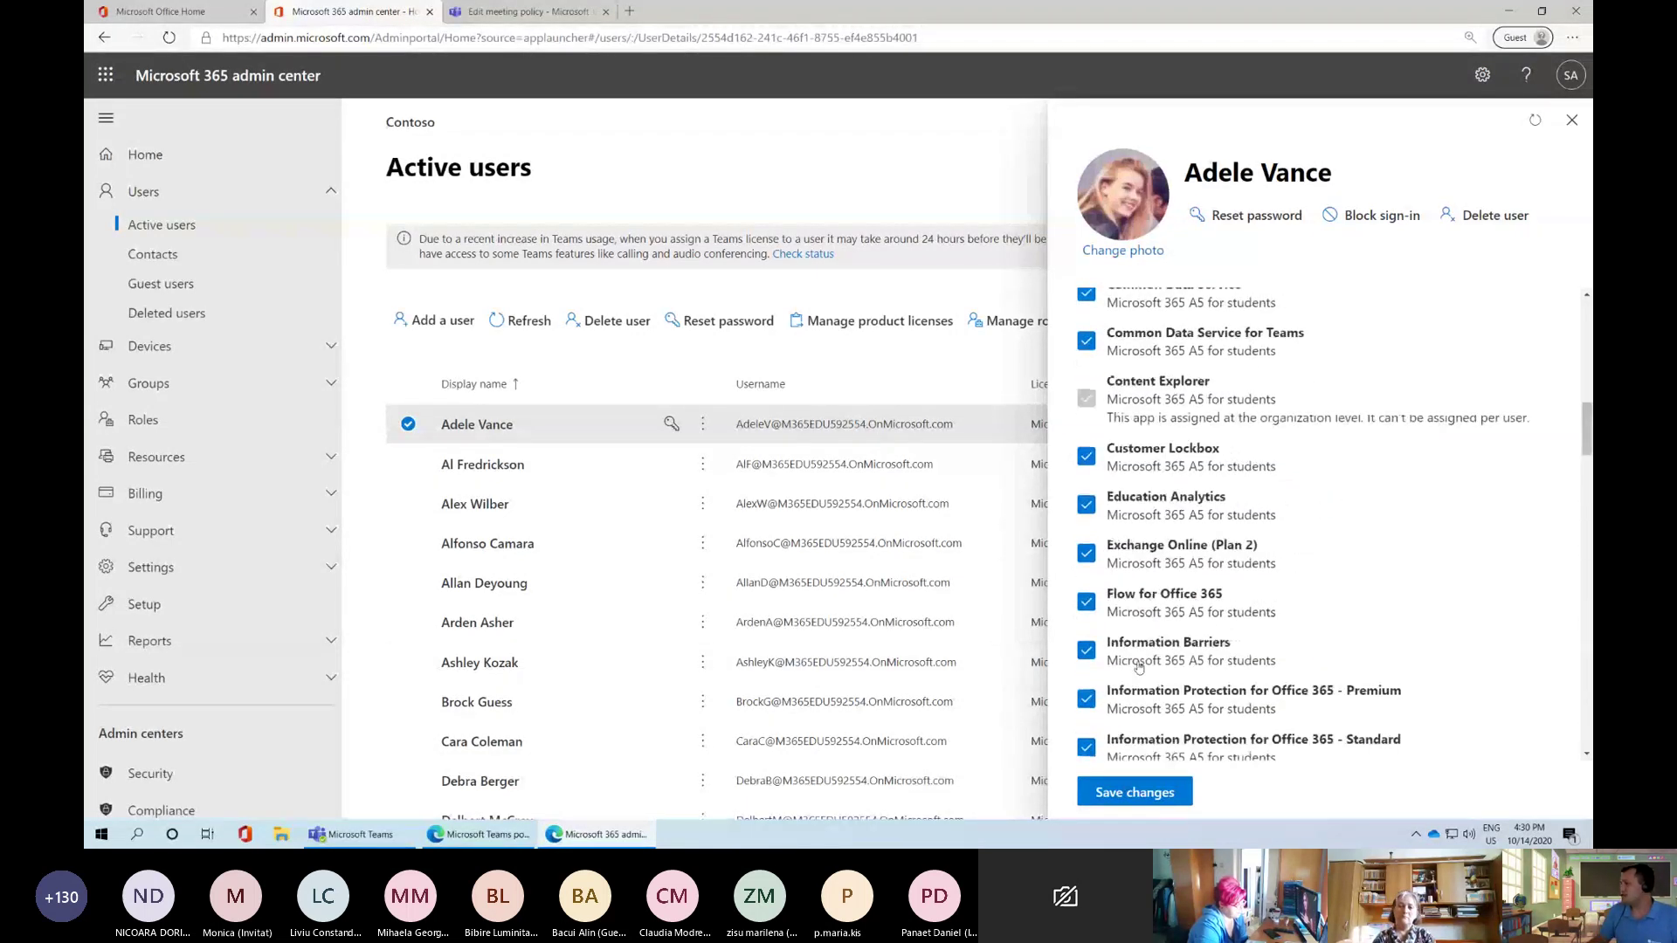
scroll(1138, 667, up, 10)
scroll(1127, 594, down, 4)
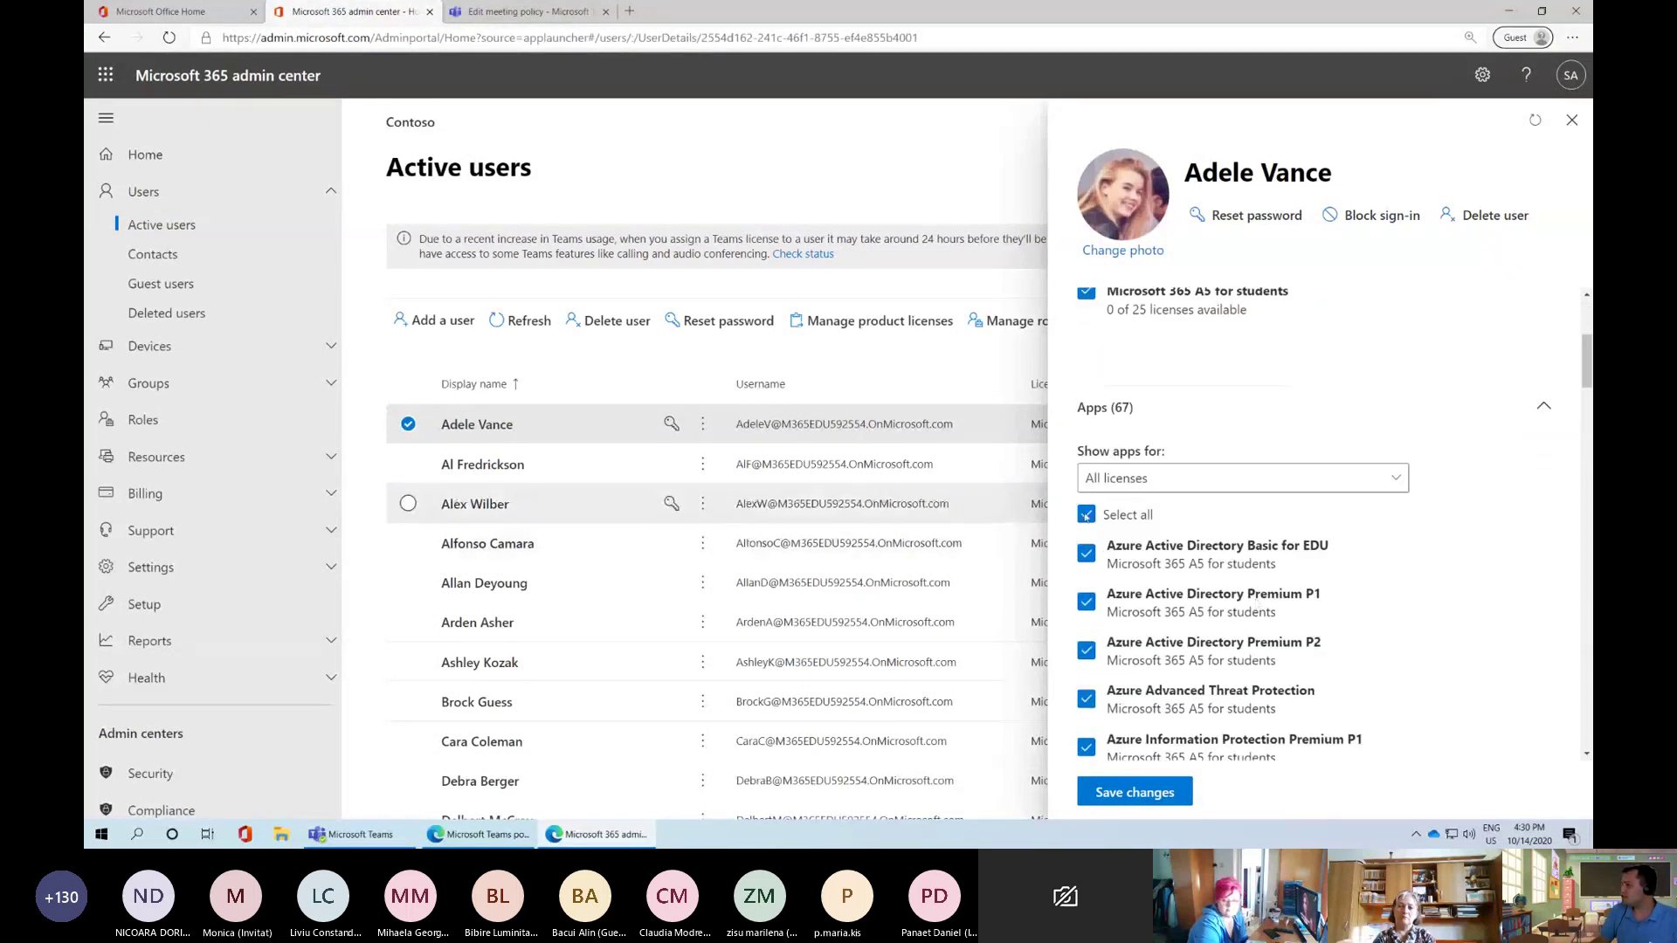
scroll(1237, 419, up, 3)
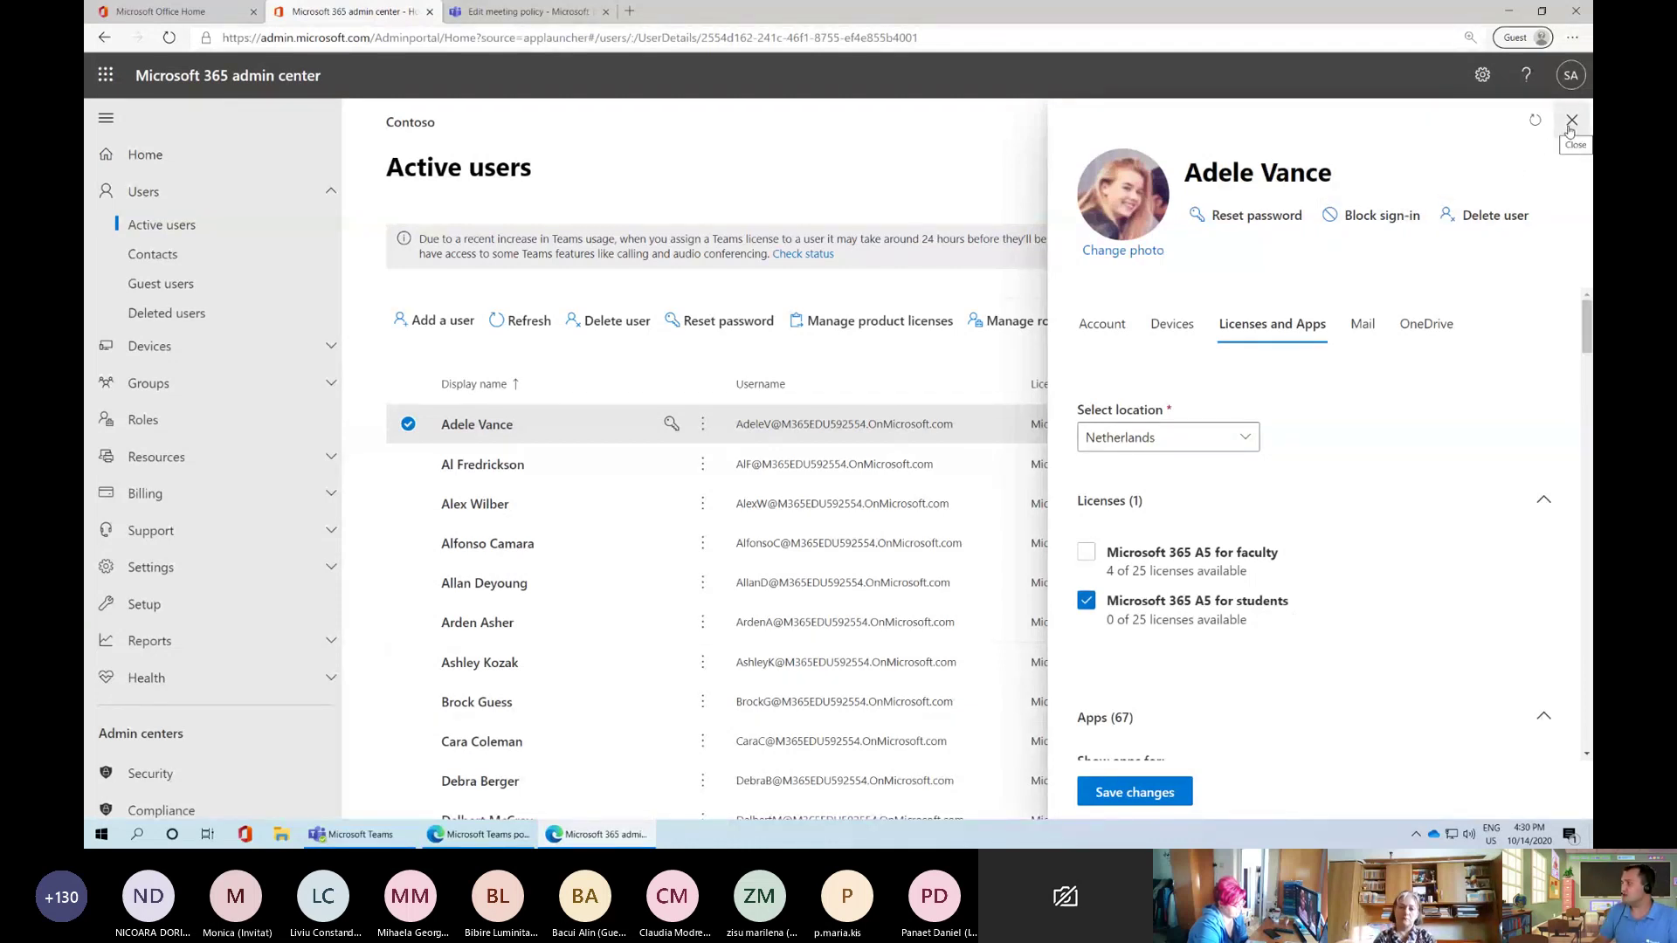
click(1570, 122)
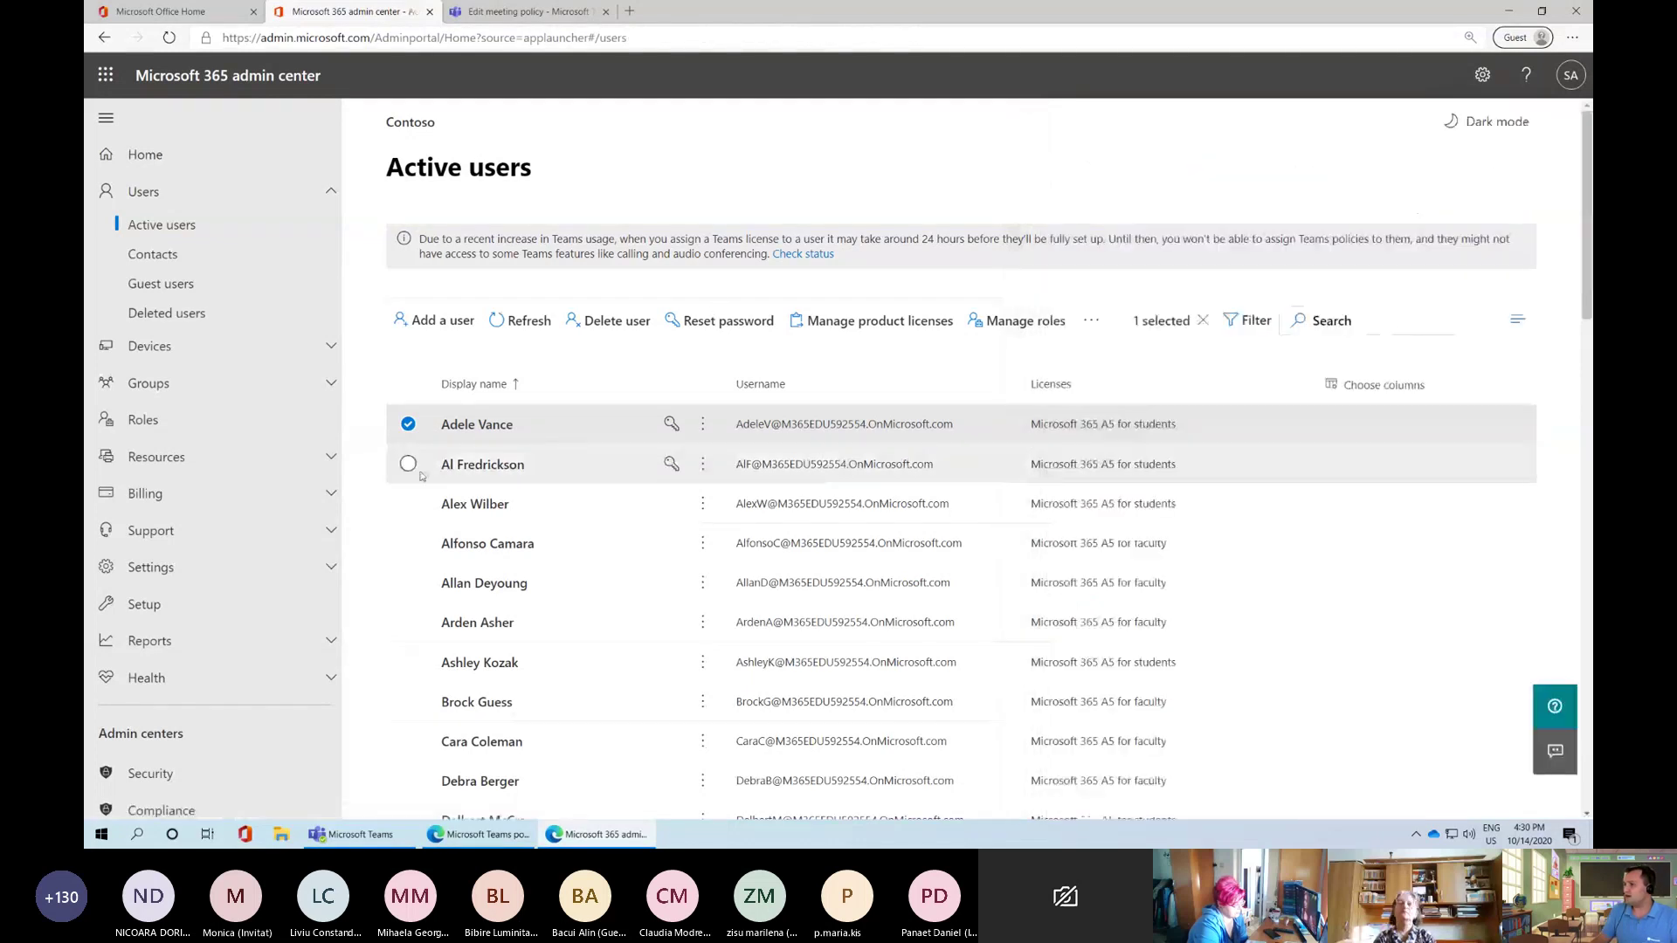
Switch the selection to the second user, open their account details and choose Delete user
click(408, 464)
click(408, 425)
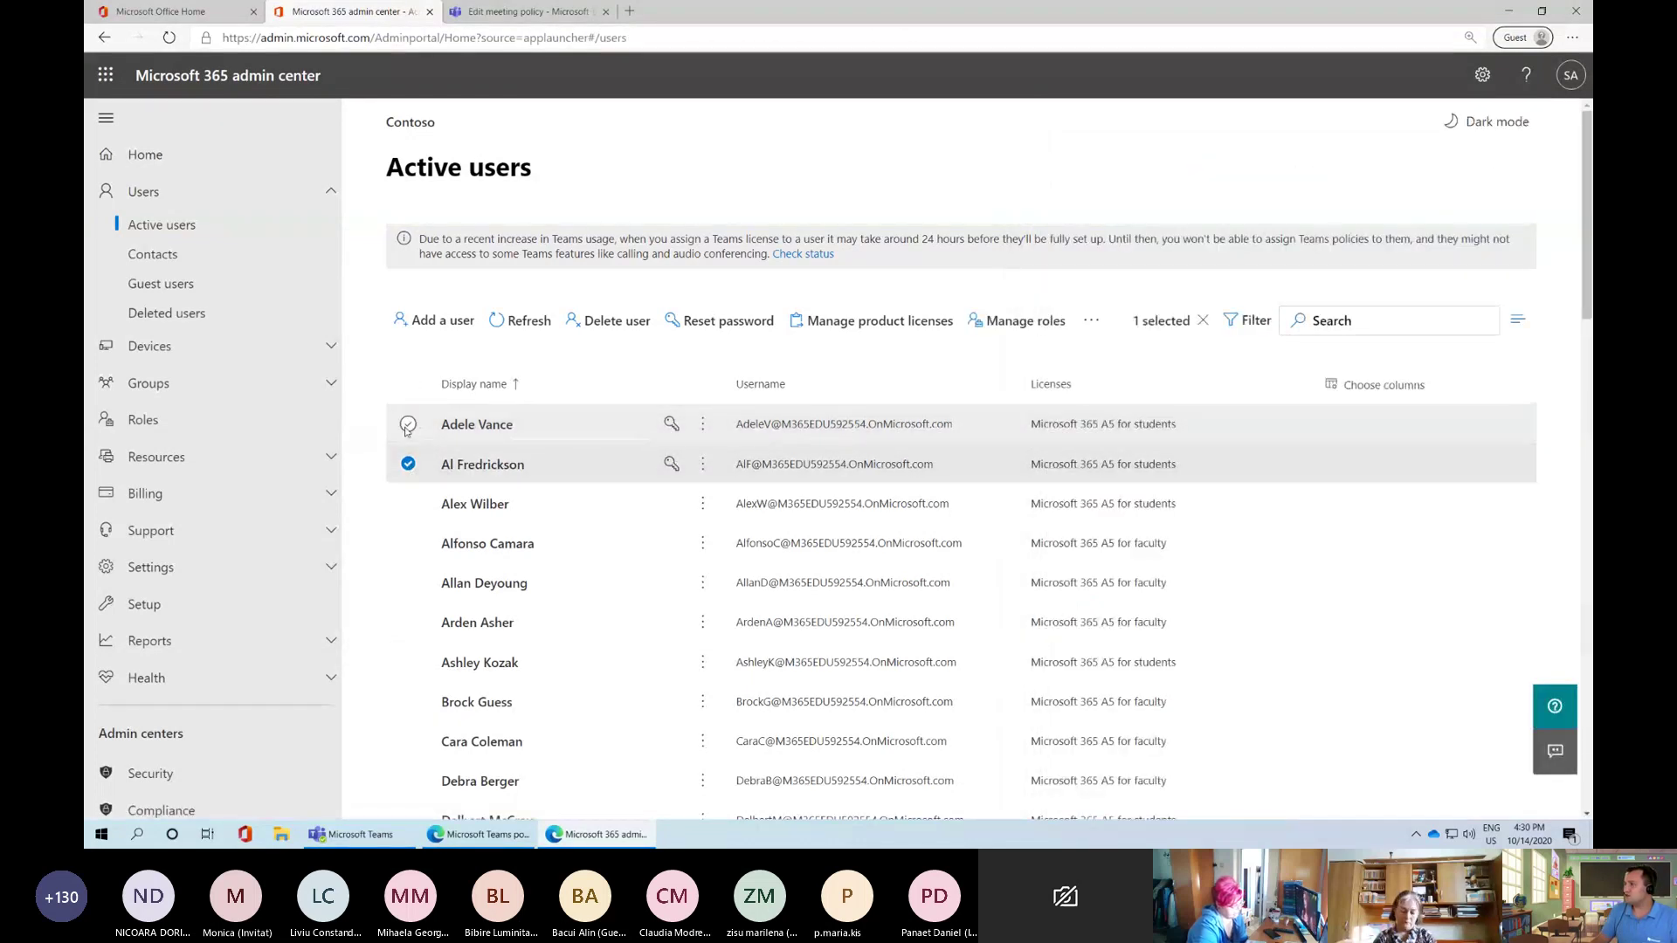
click(465, 472)
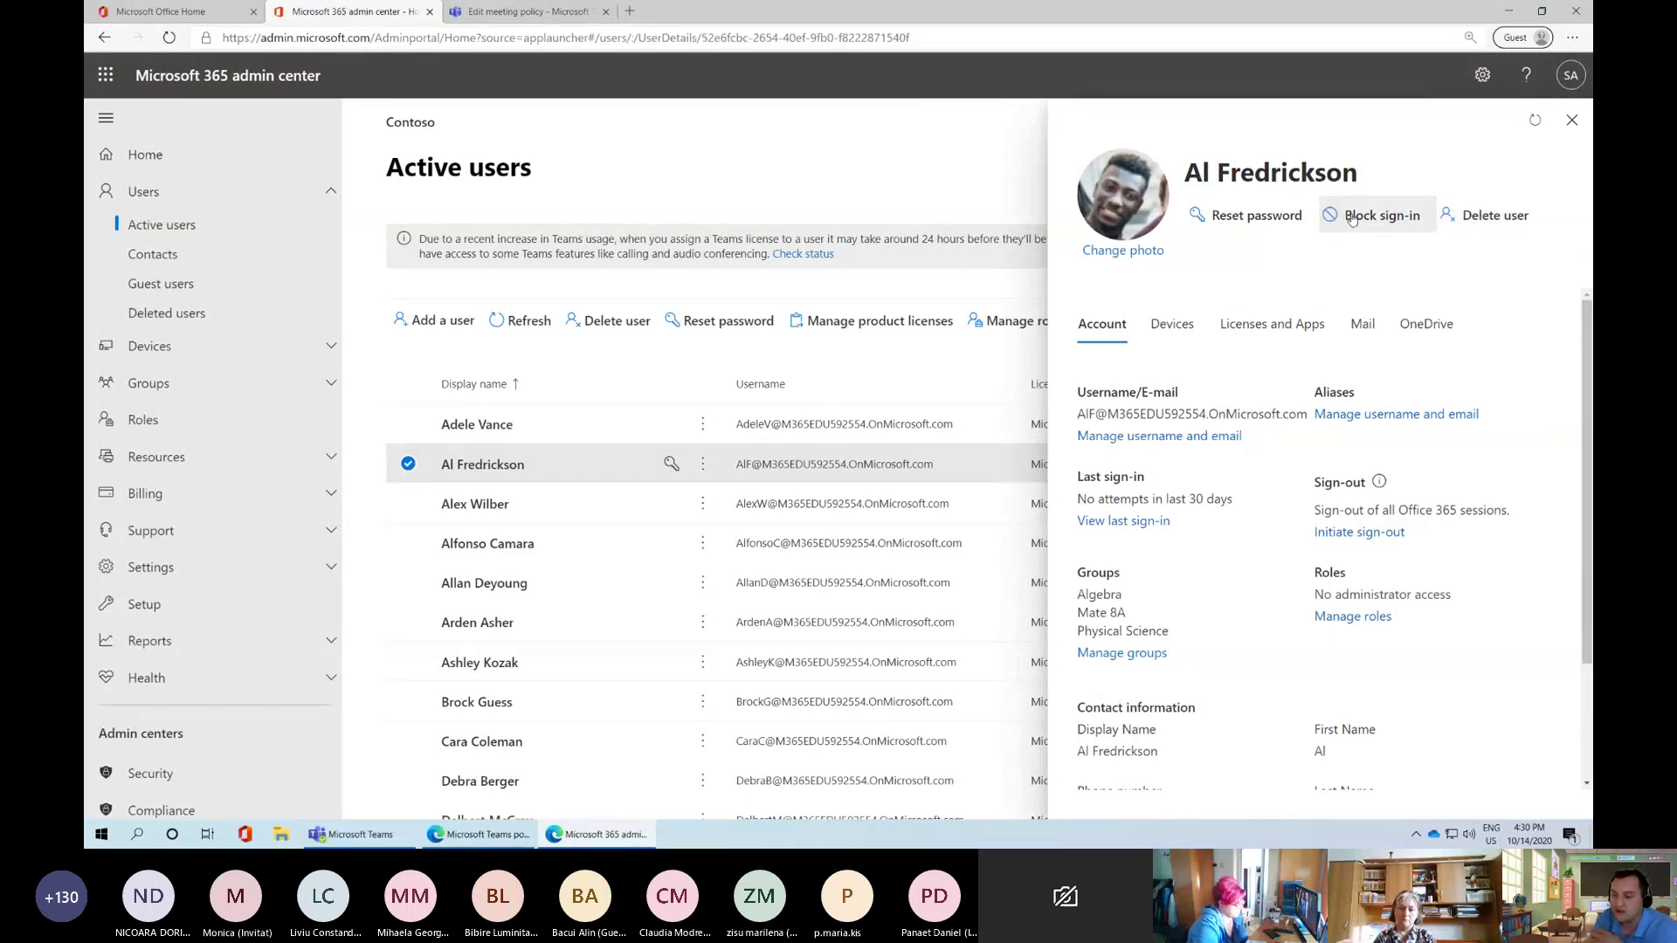
click(1482, 219)
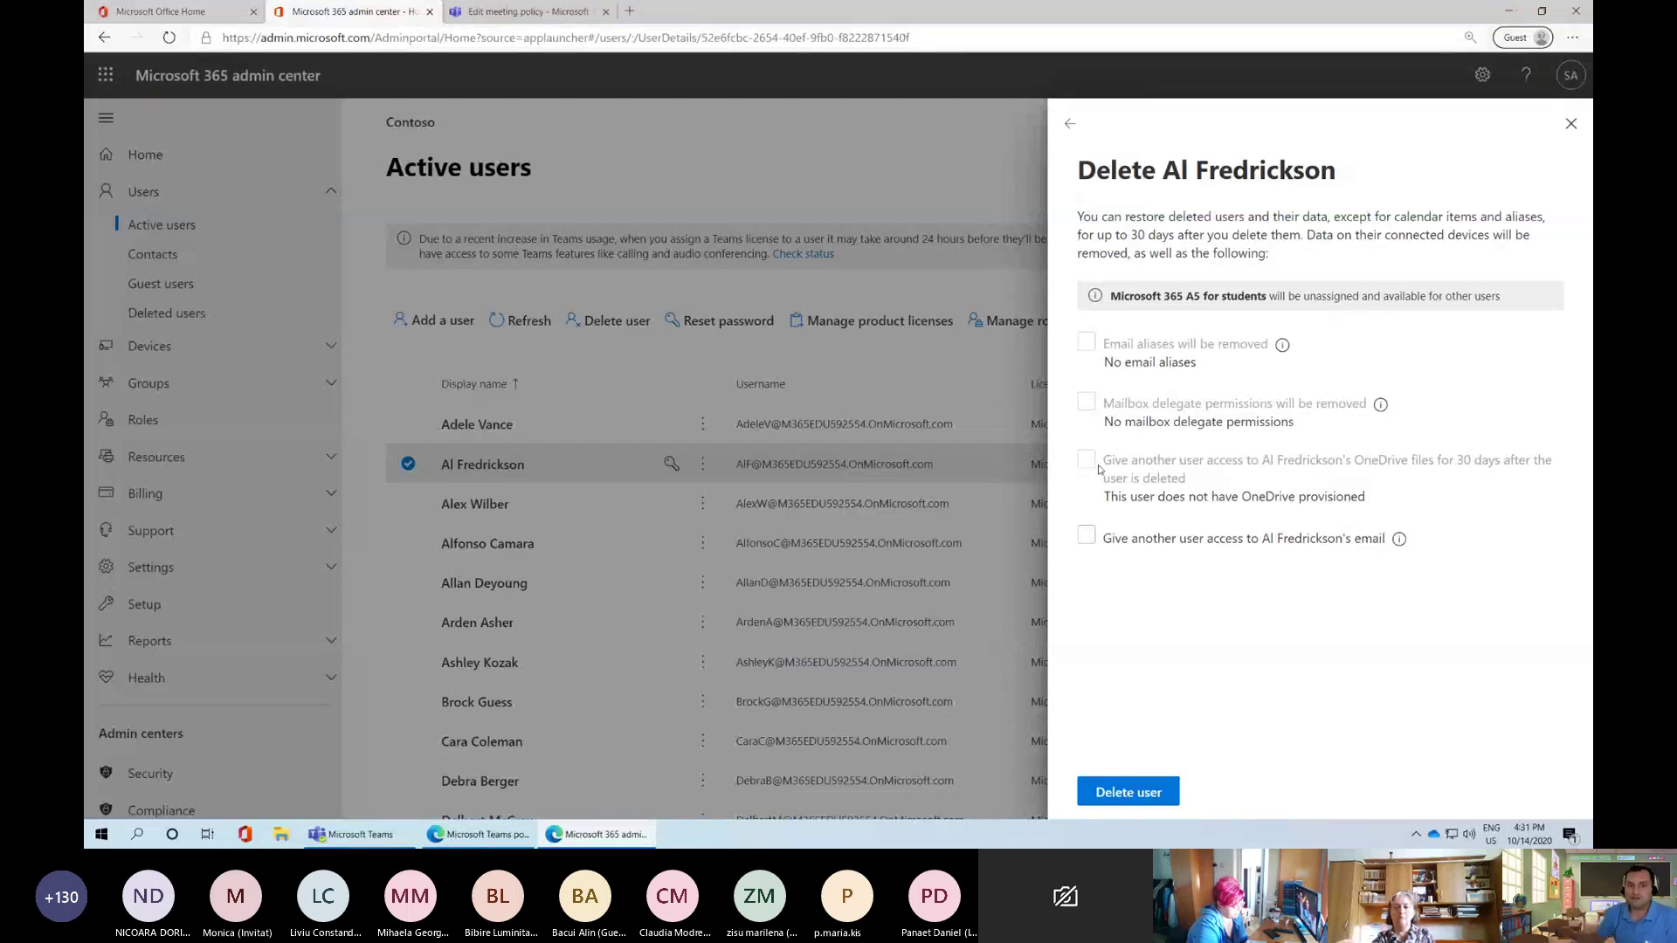
Tick and untick giving another user email access, then close the Delete panel unconfirmed
click(1087, 535)
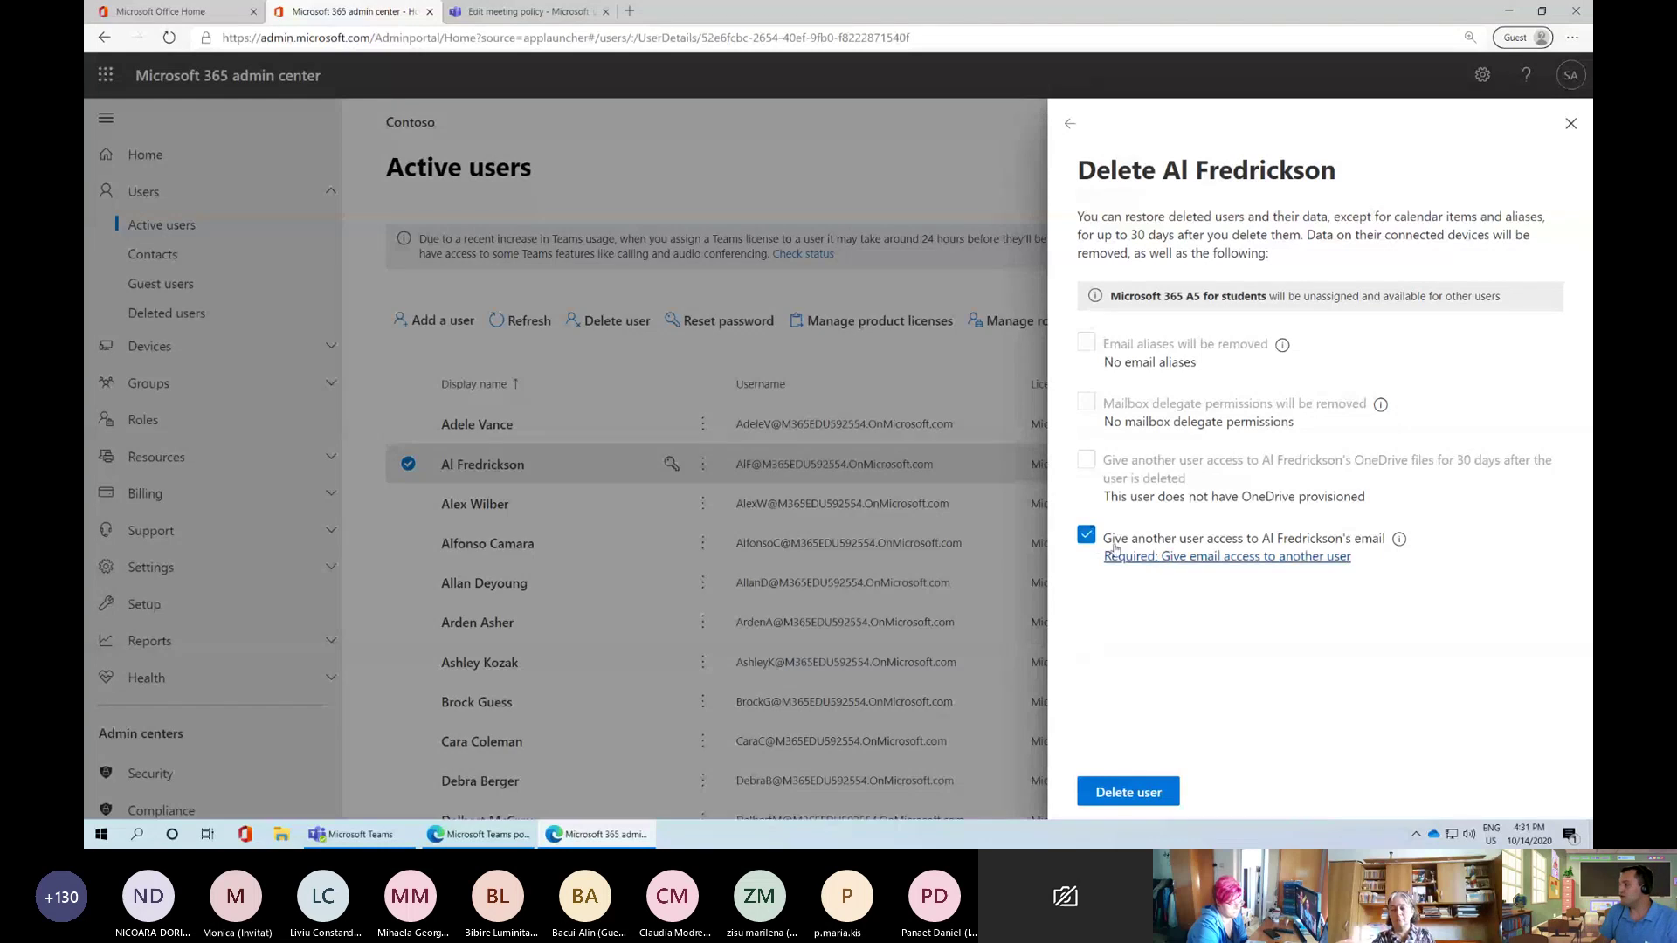
click(1086, 534)
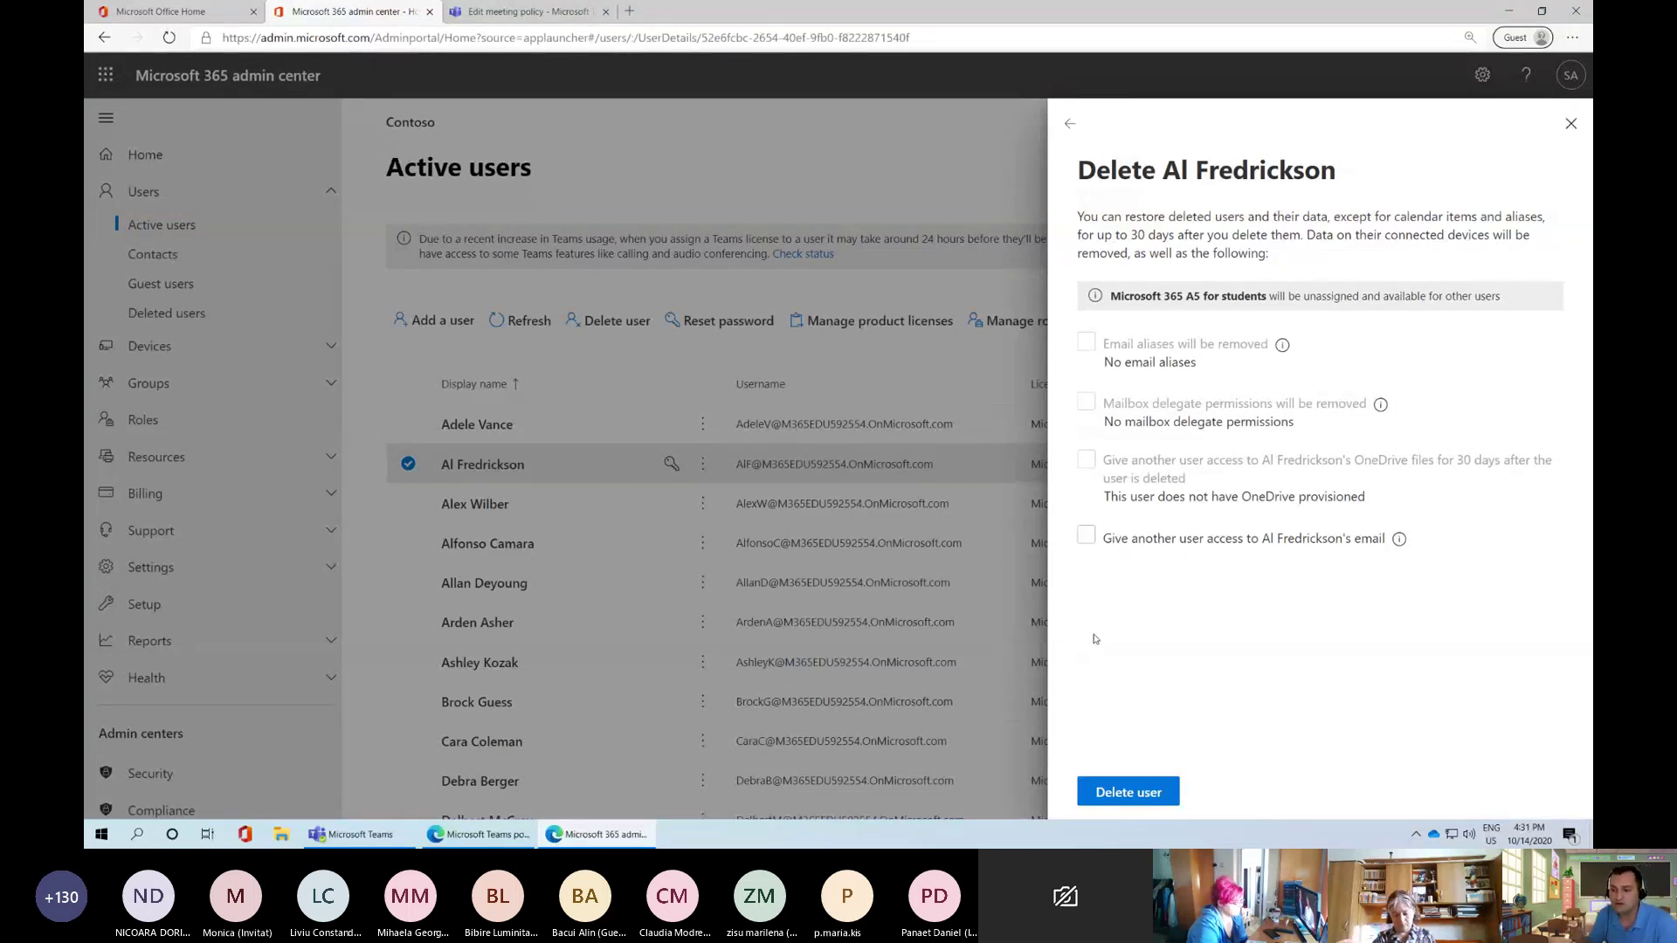
click(1571, 123)
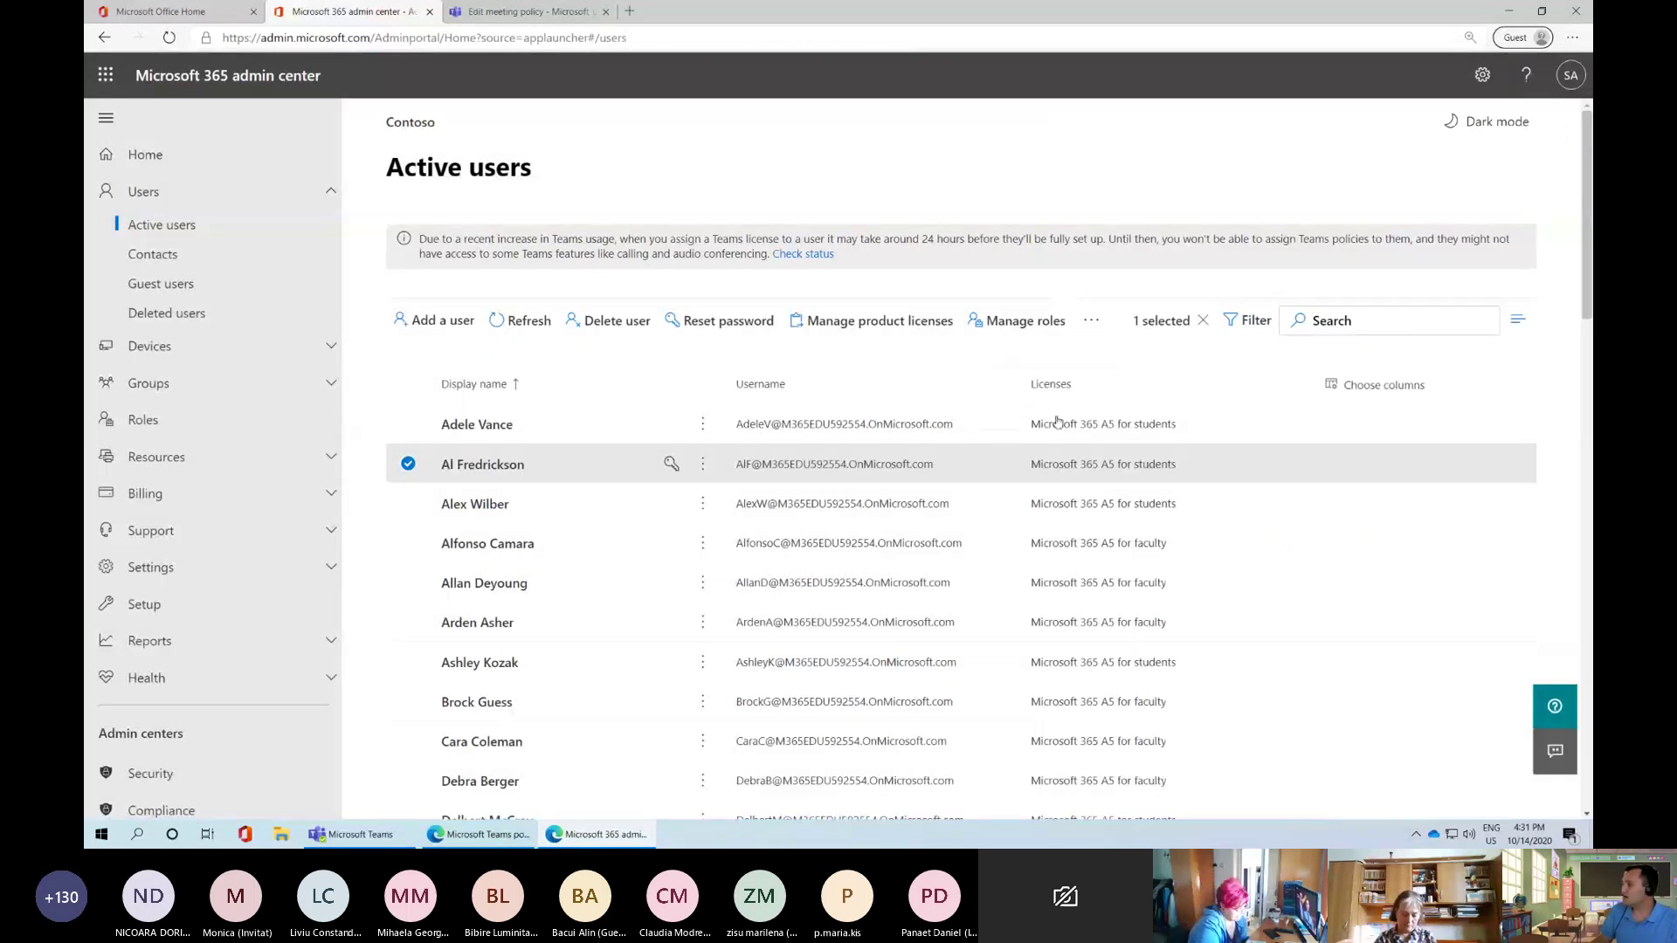
Clear the user selection and start adding a new user
click(410, 465)
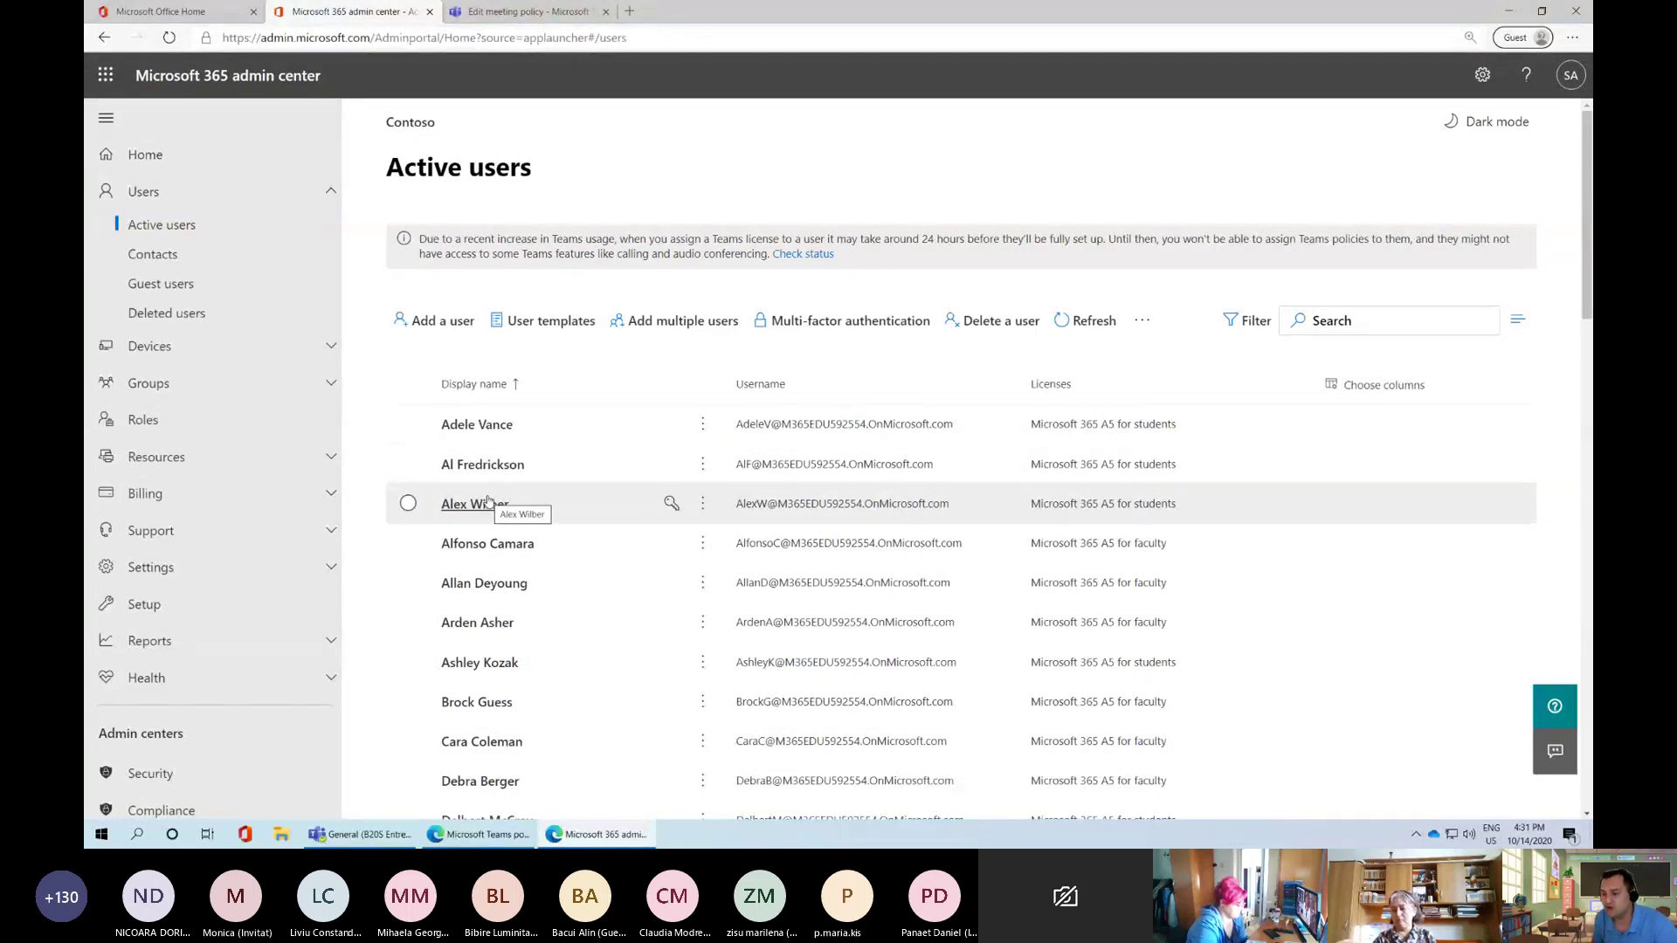
click(443, 321)
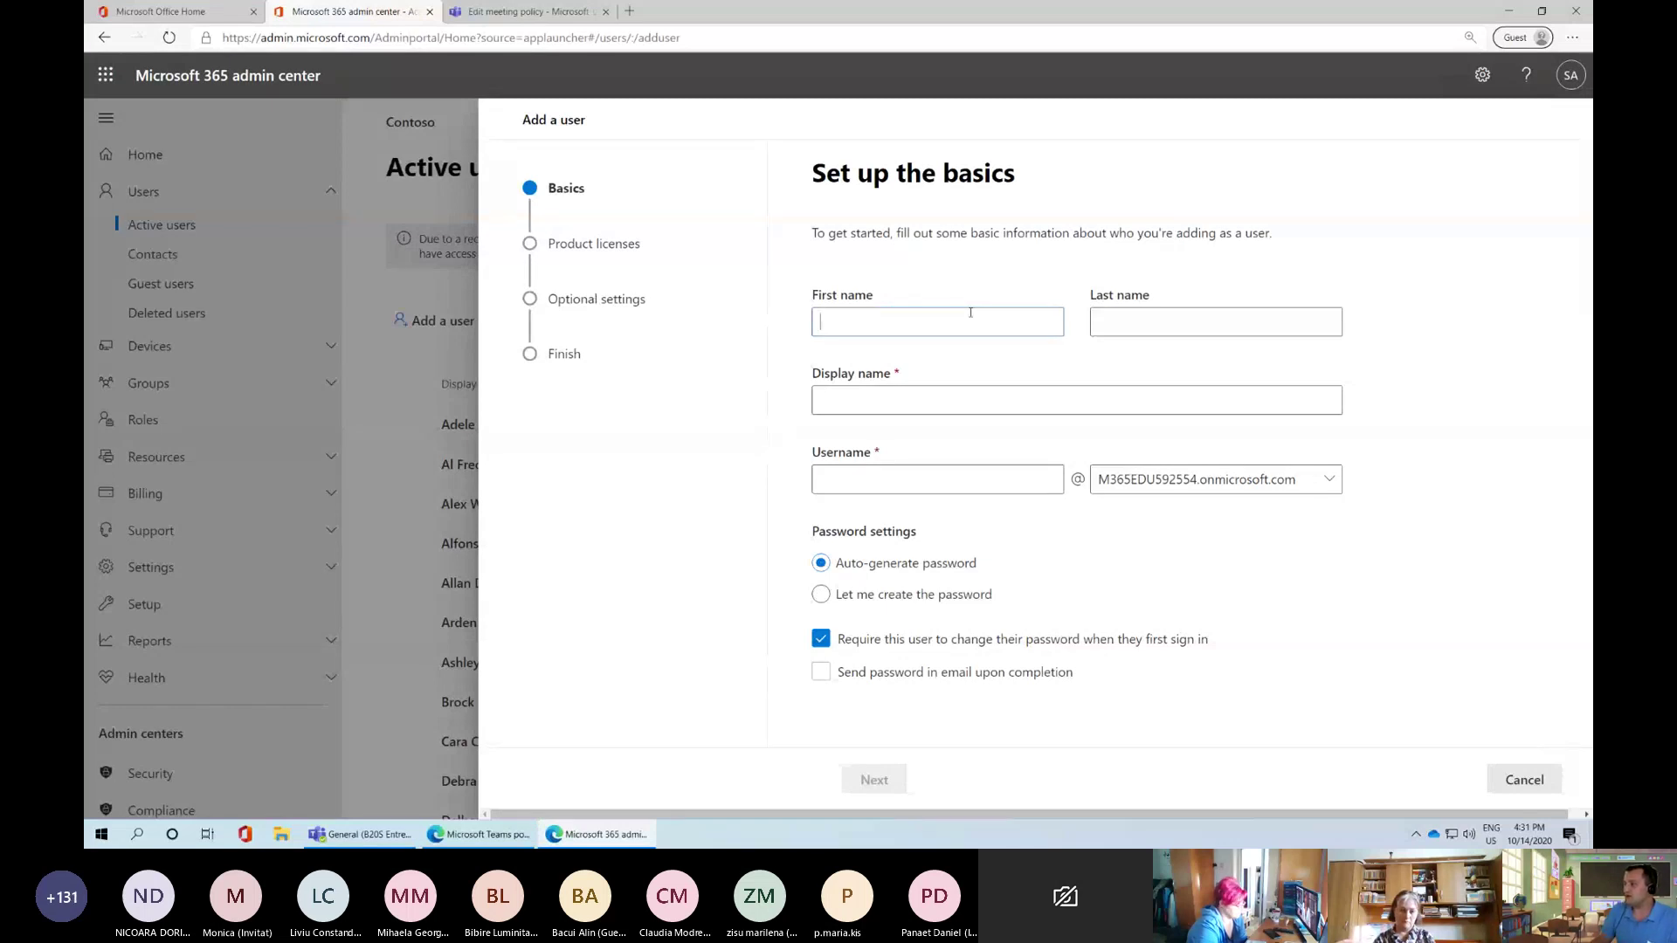
Enter the new user's first and last name in the Add a user form
click(856, 328)
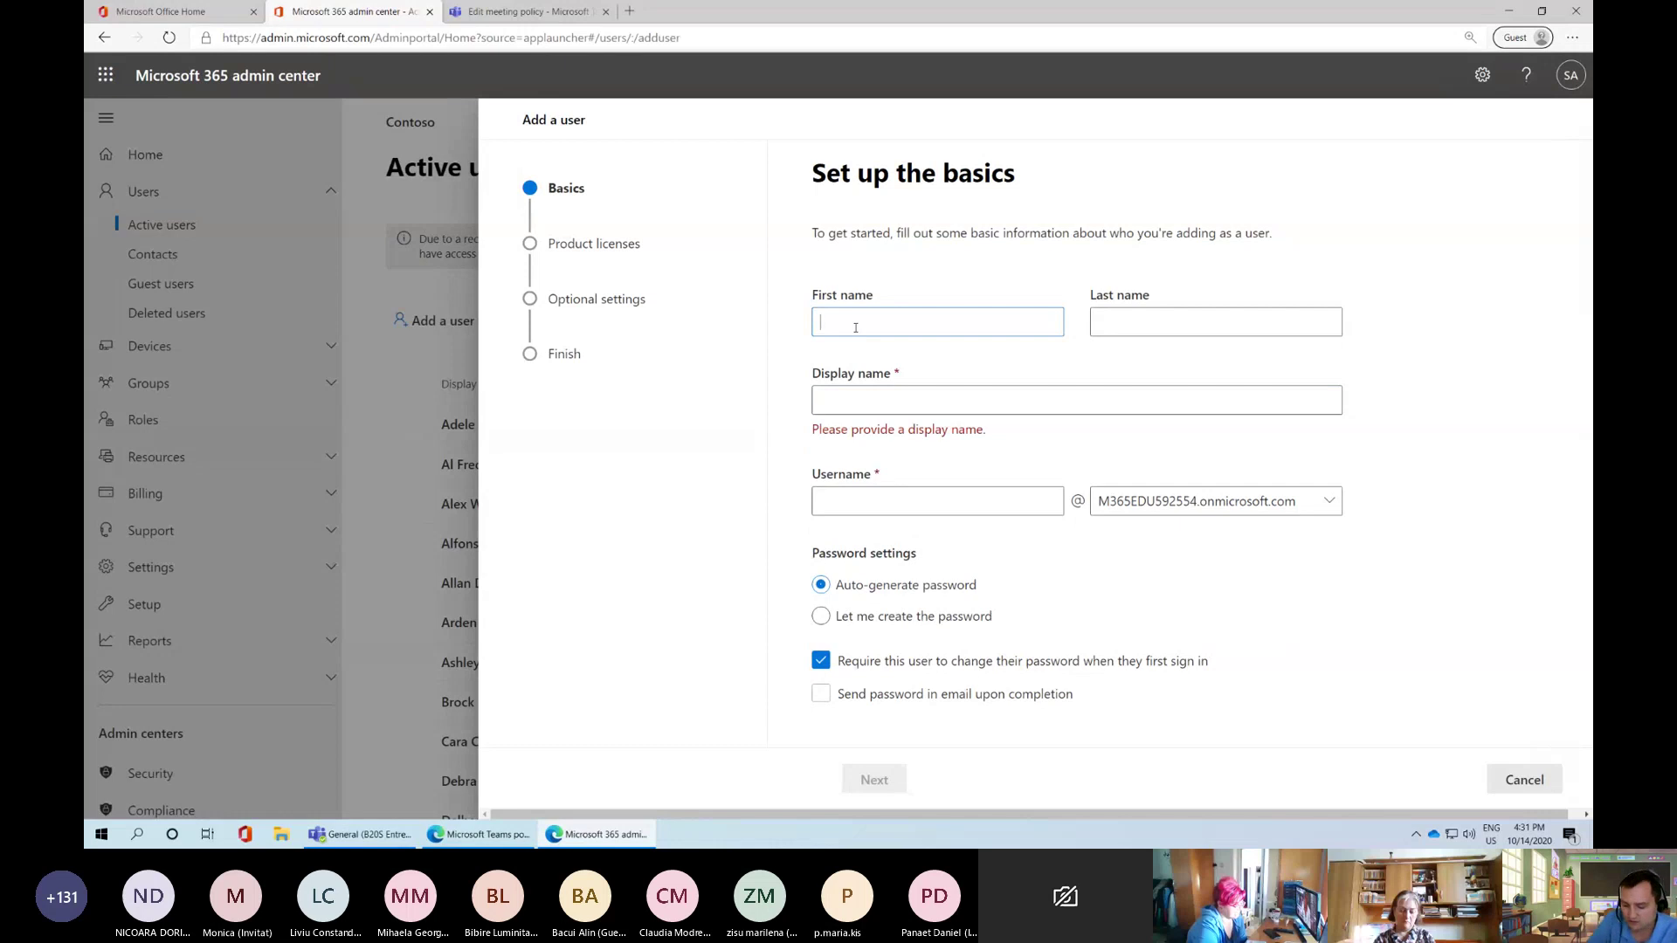
key(Tab)
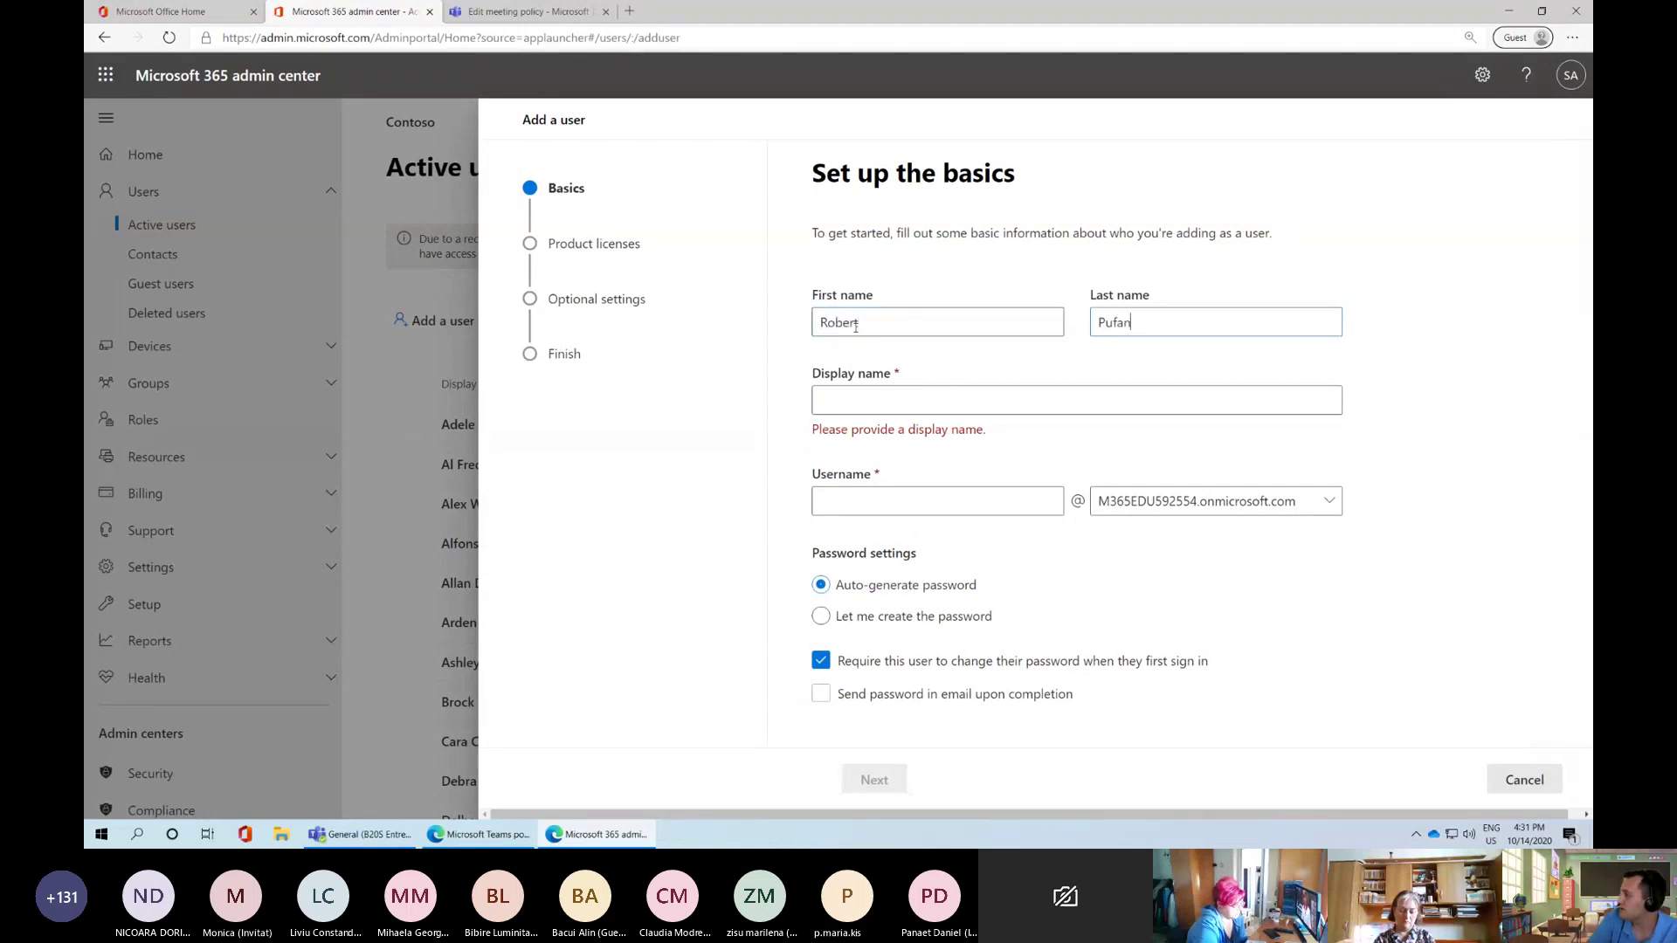
key(Tab)
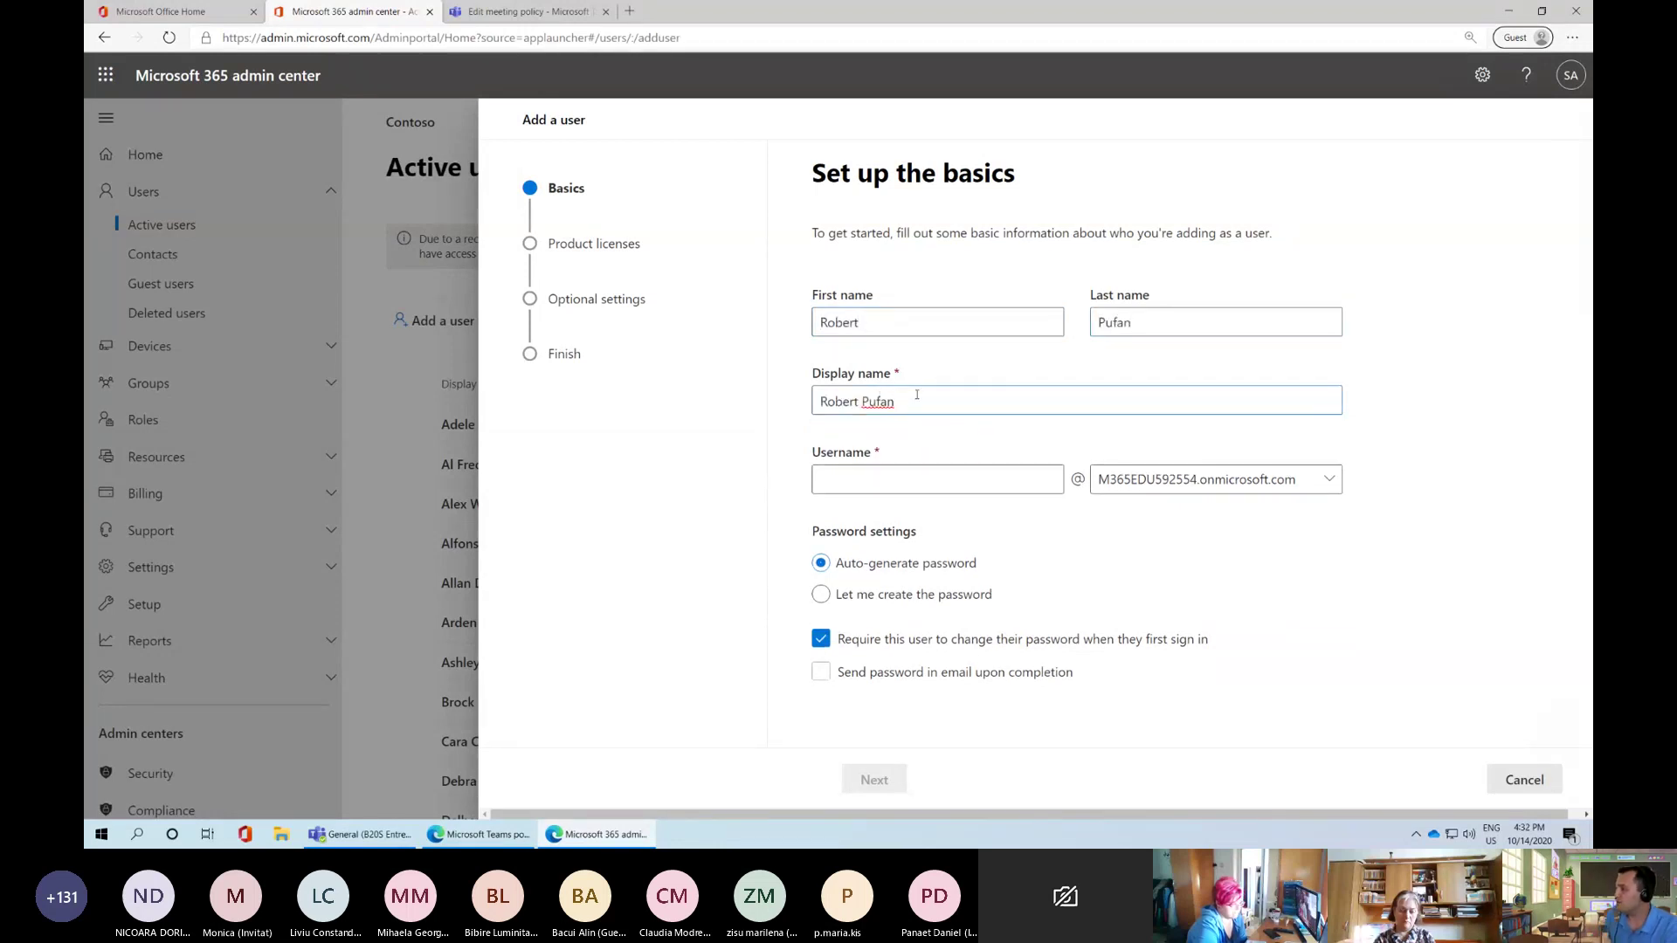
Type a username, shorten it to the first name, and choose 'Let me create the password'
click(915, 471)
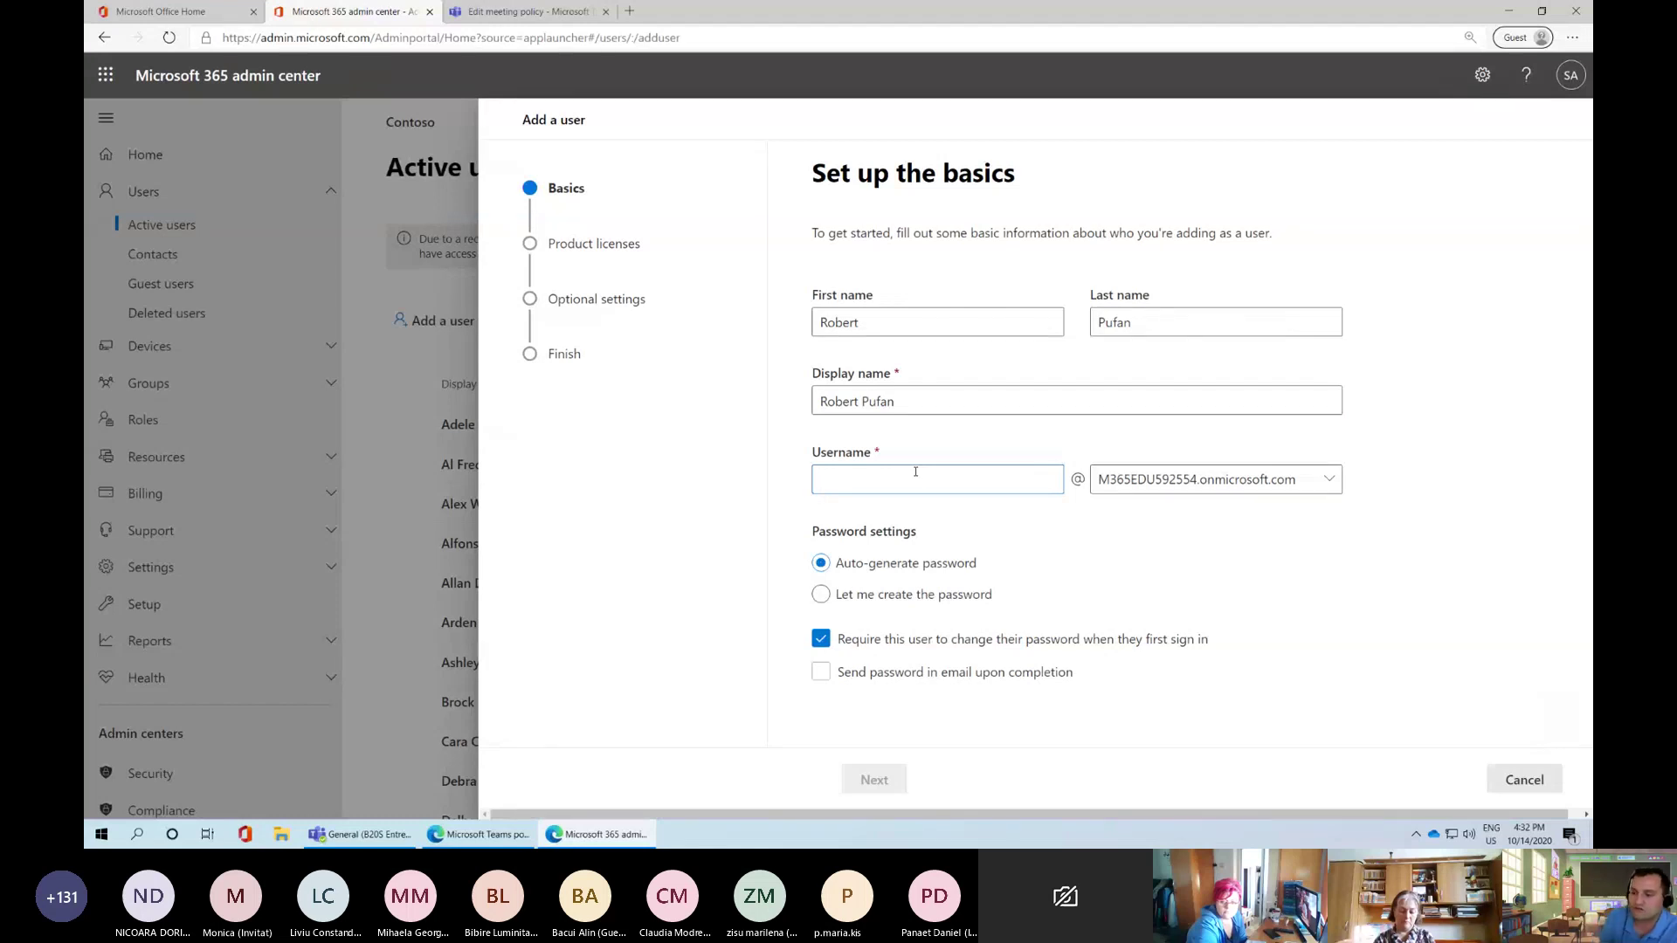
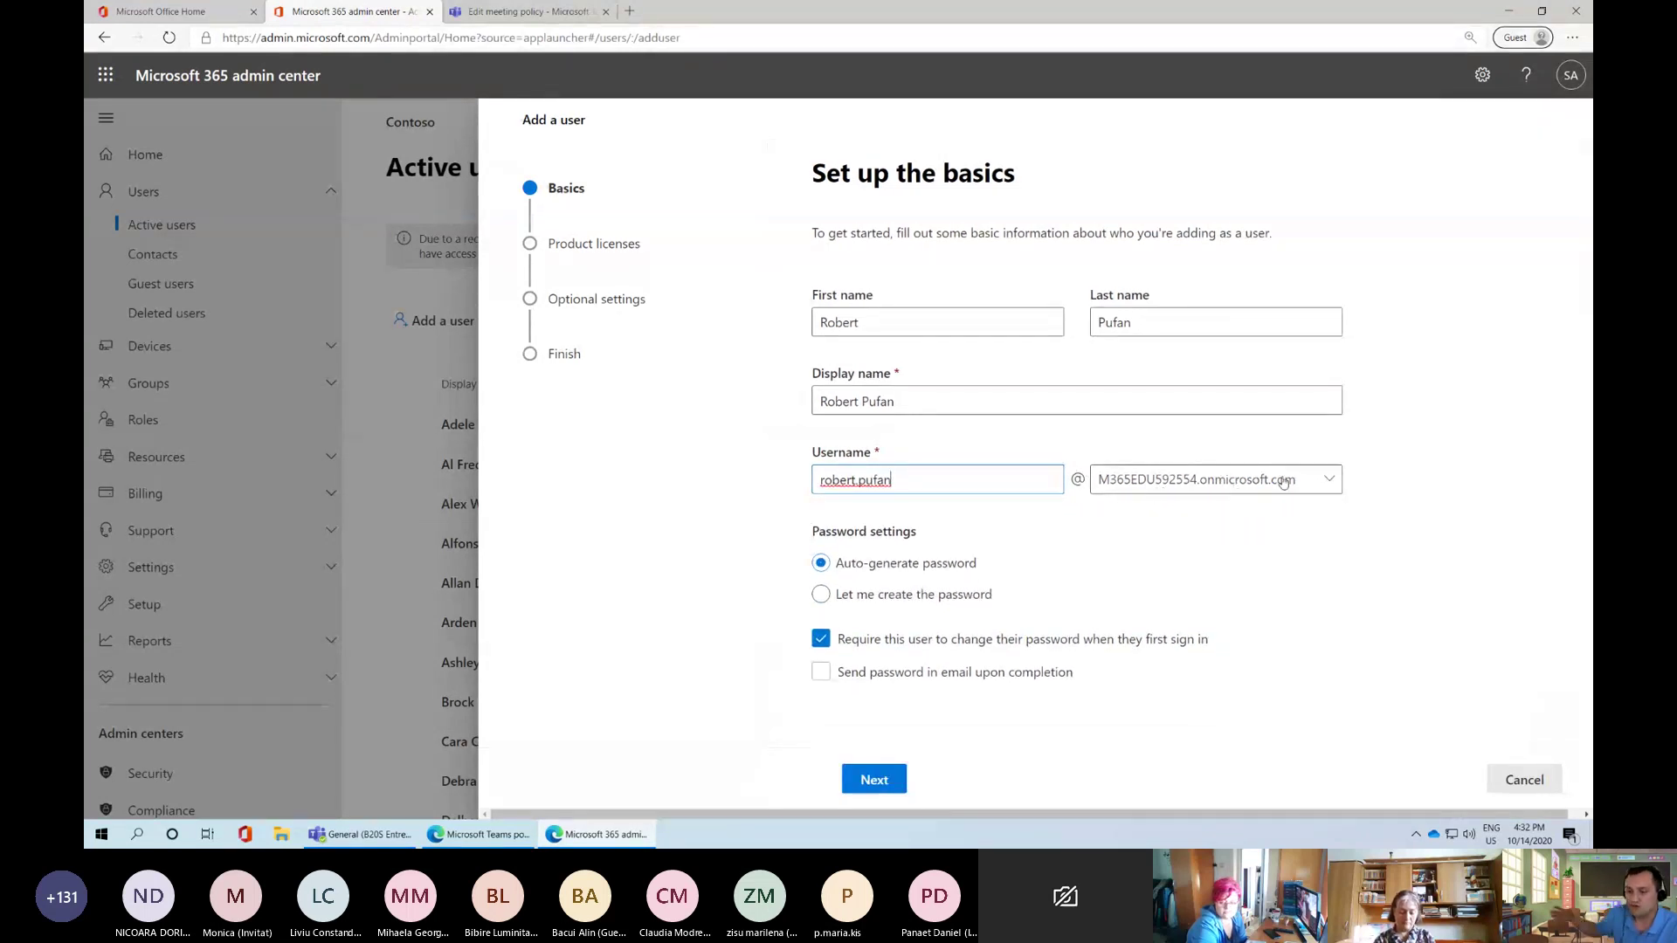
double_click(823, 486)
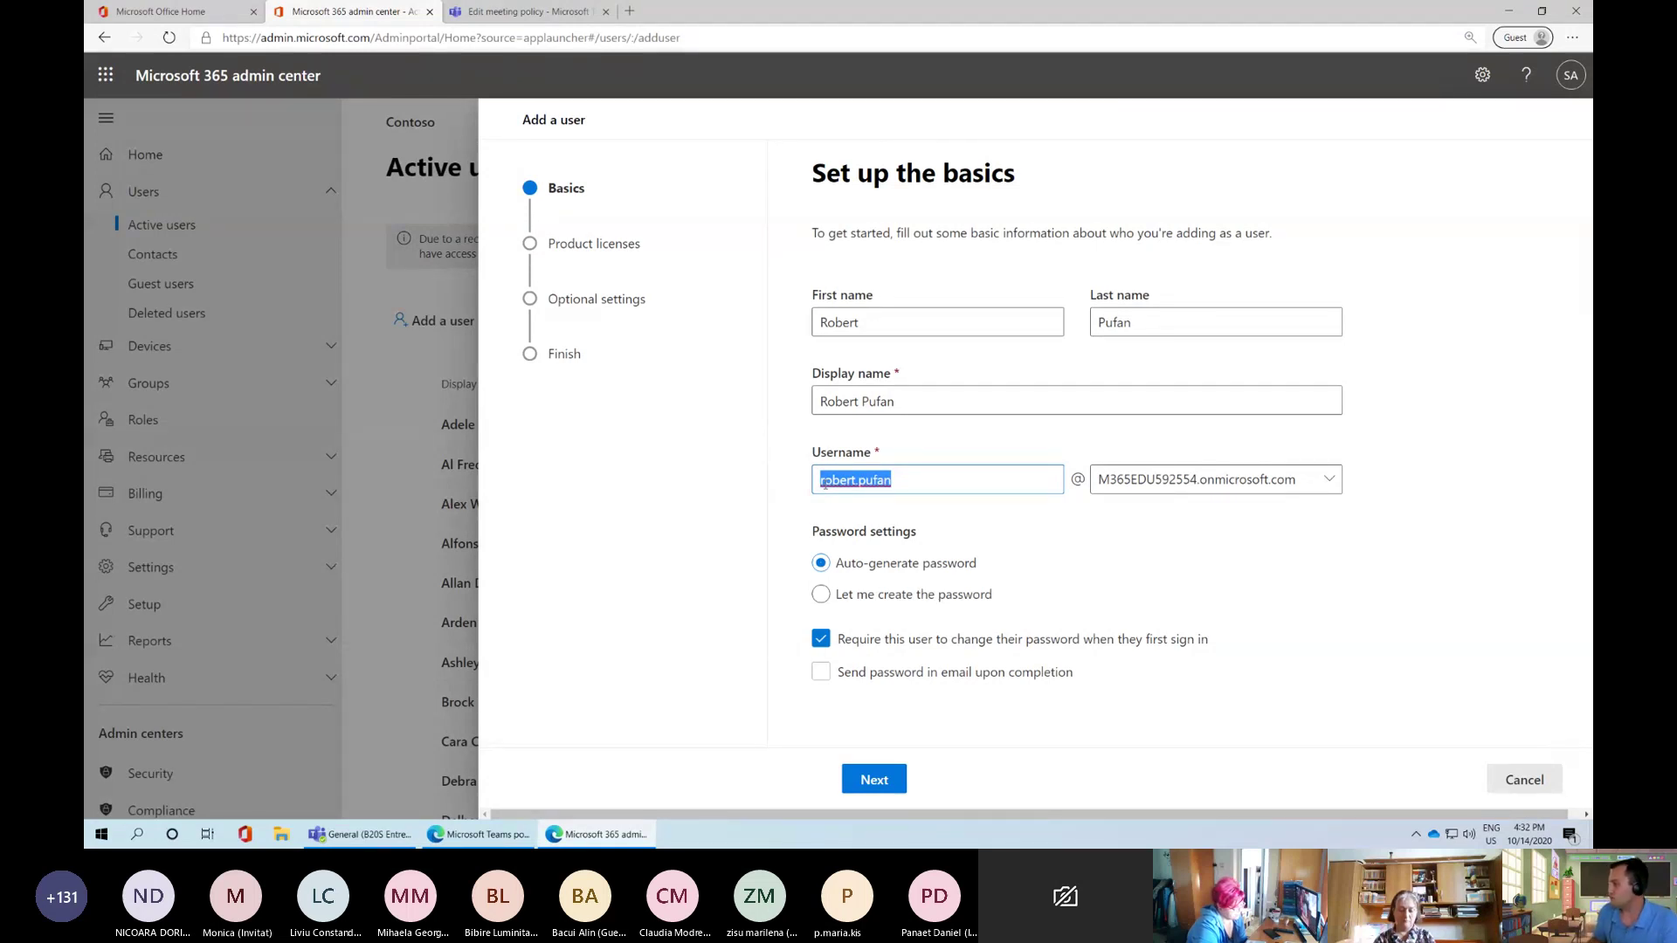
click(913, 480)
key(BackSpace)
key(BackSpace)
key(BackSpace)
key(BackSpace)
key(BackSpace)
key(BackSpace)
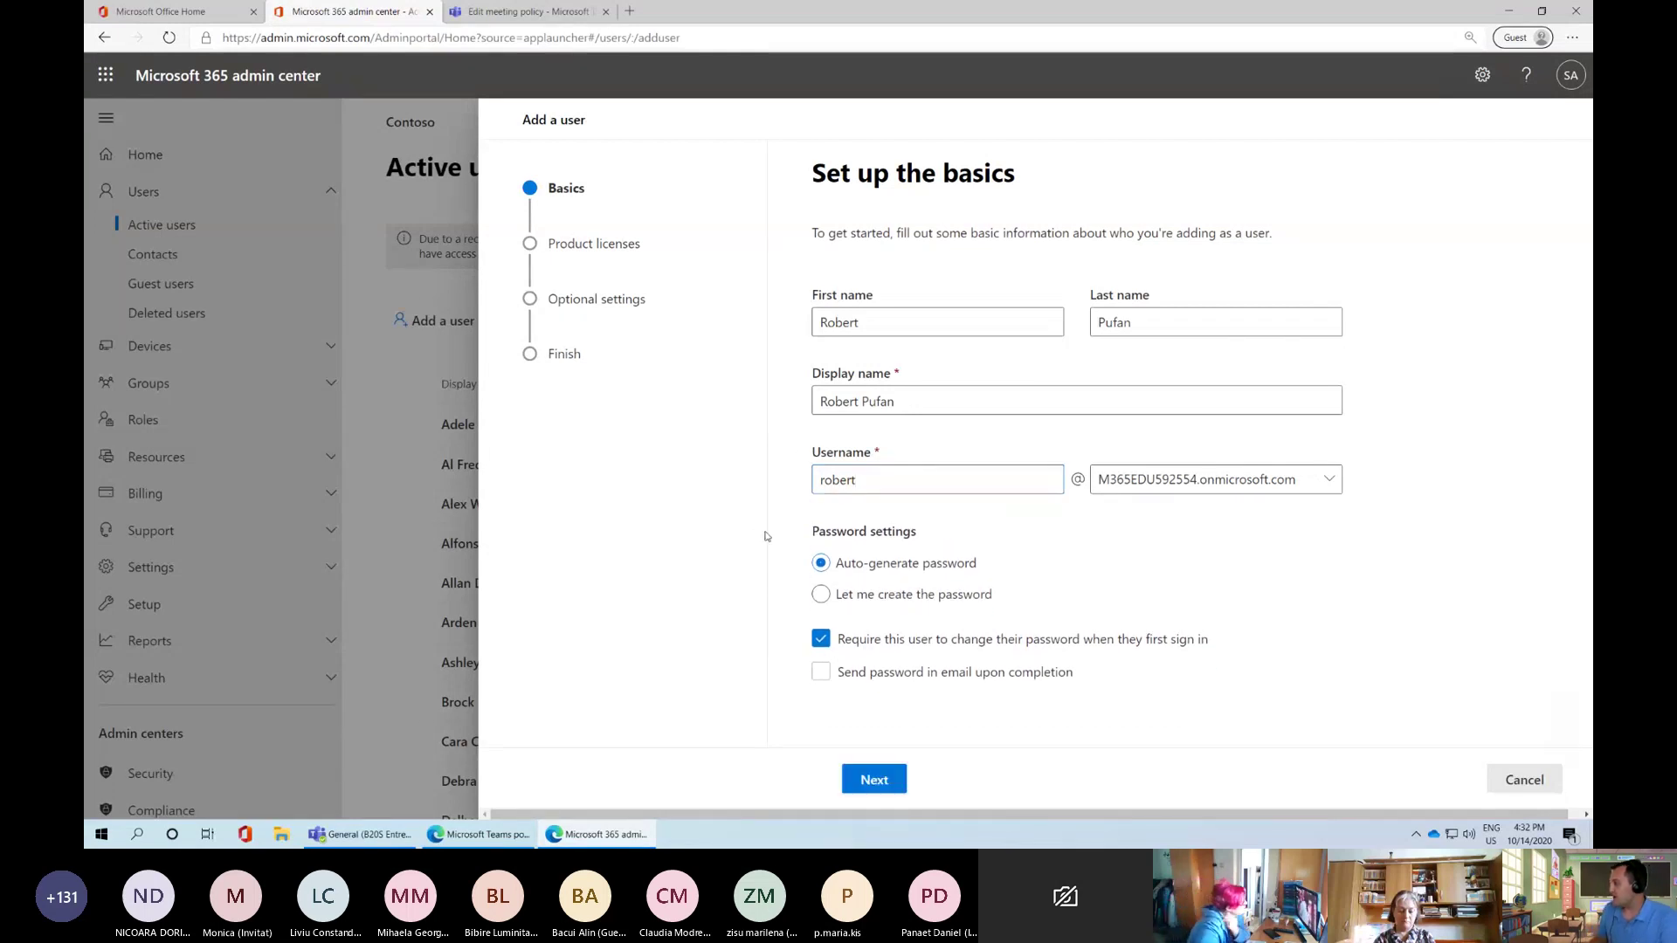
click(855, 601)
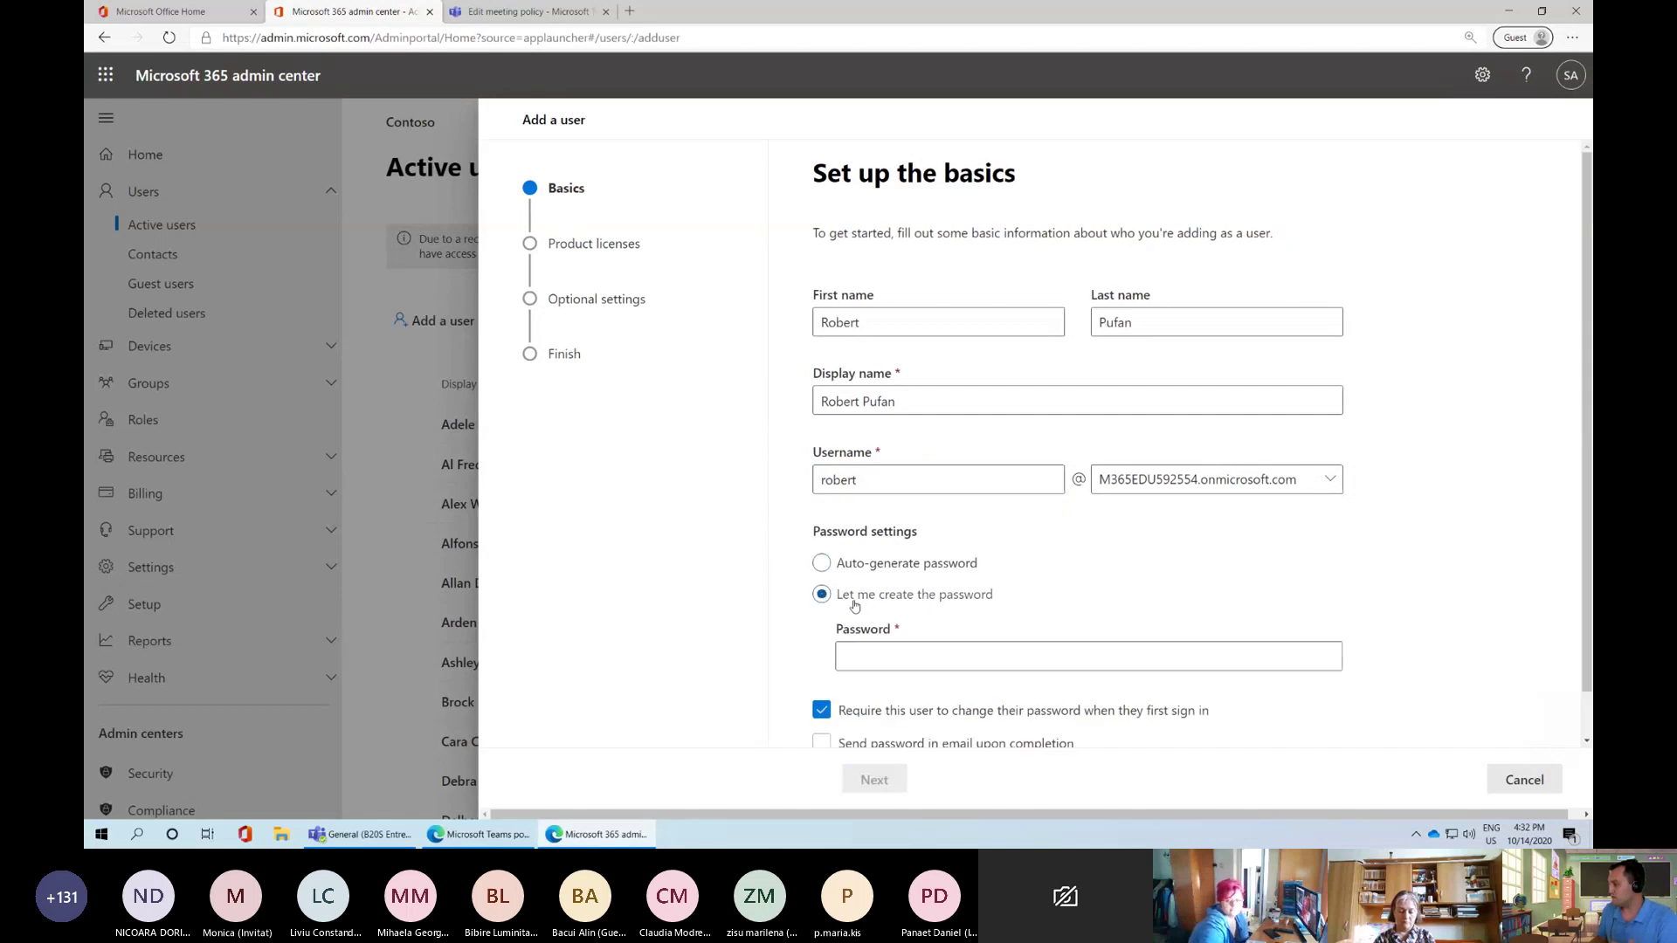
Leave 'Send password in email upon completion' turned off for the new user
scroll(780, 653, down, 1)
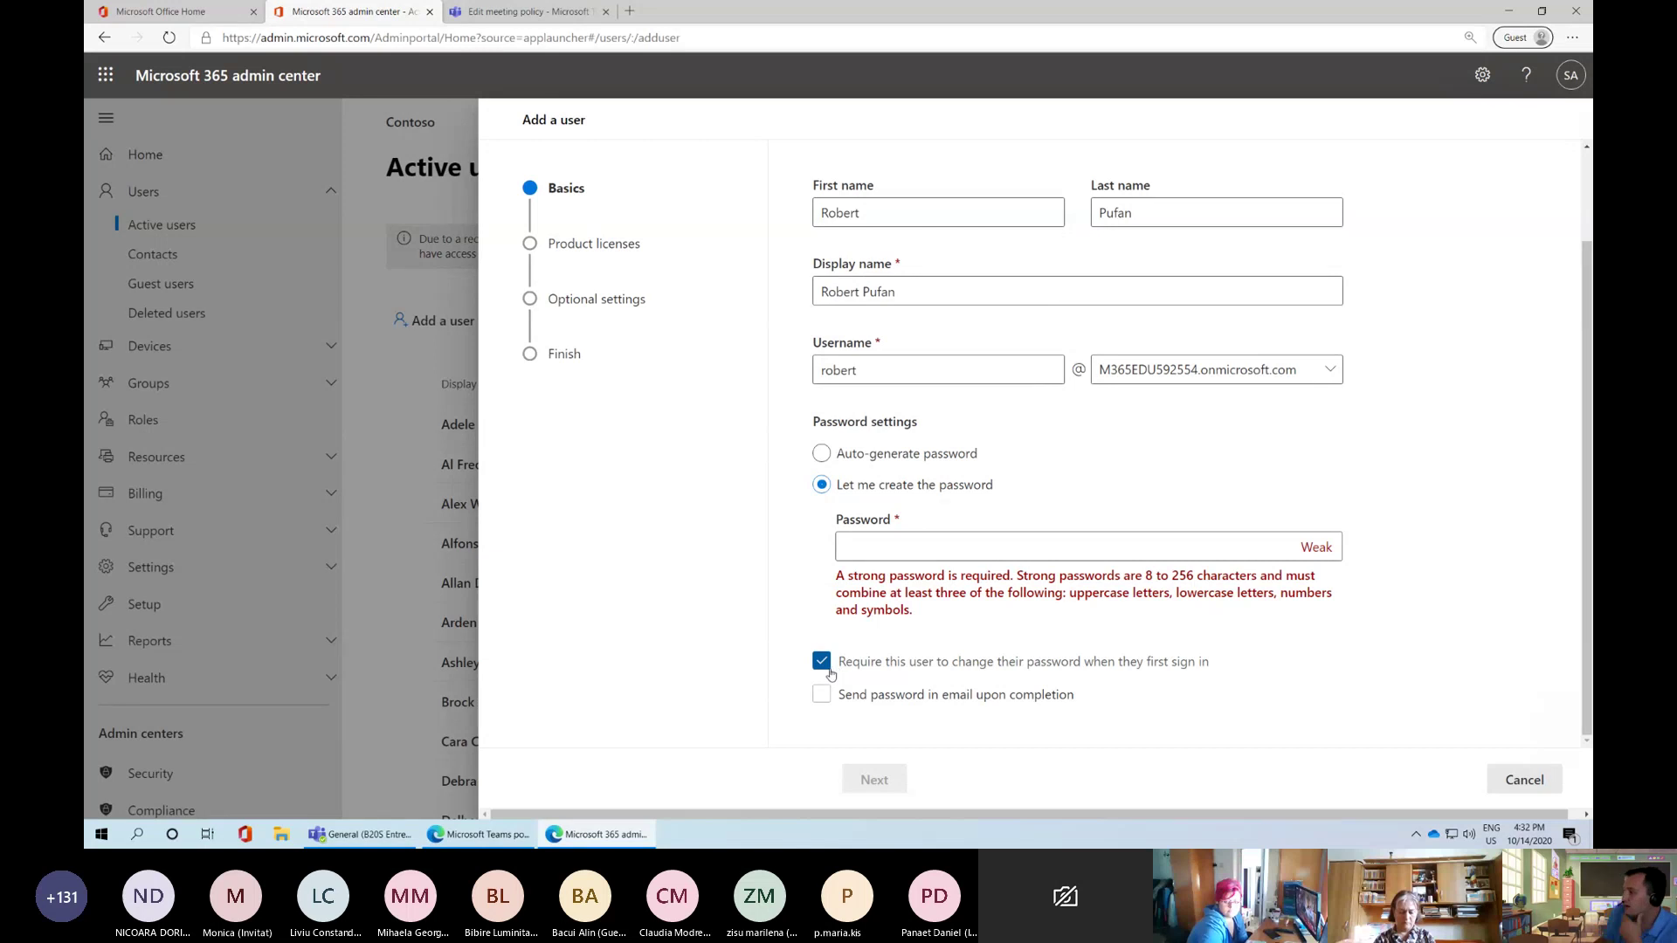
click(822, 696)
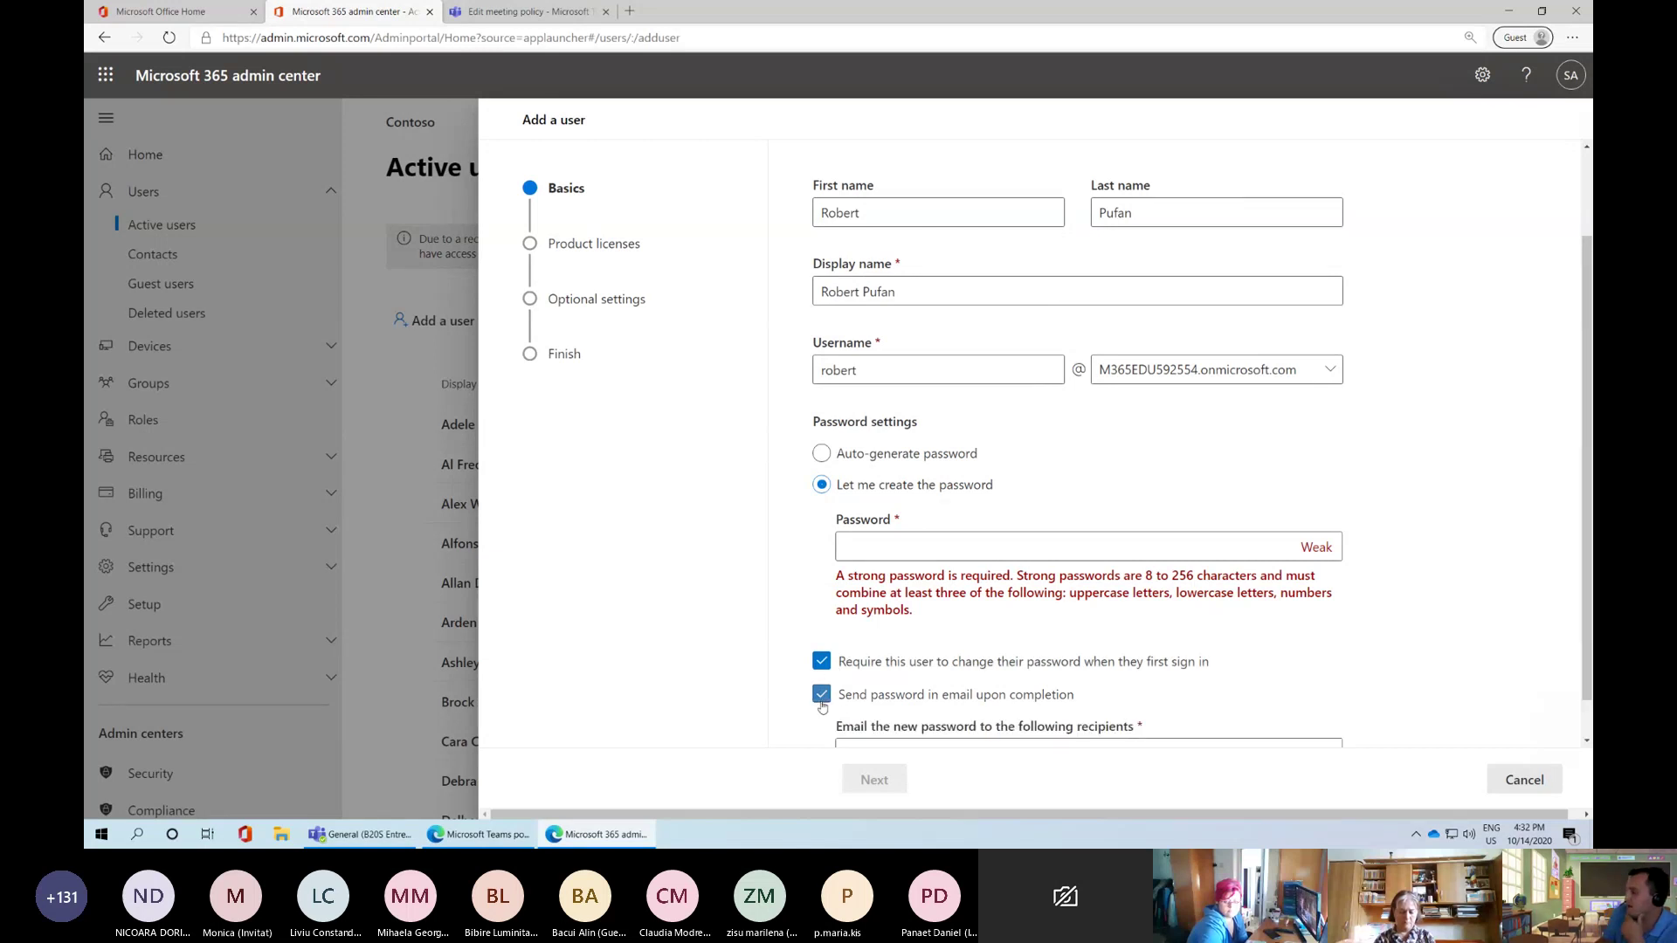
scroll(825, 706, down, 1)
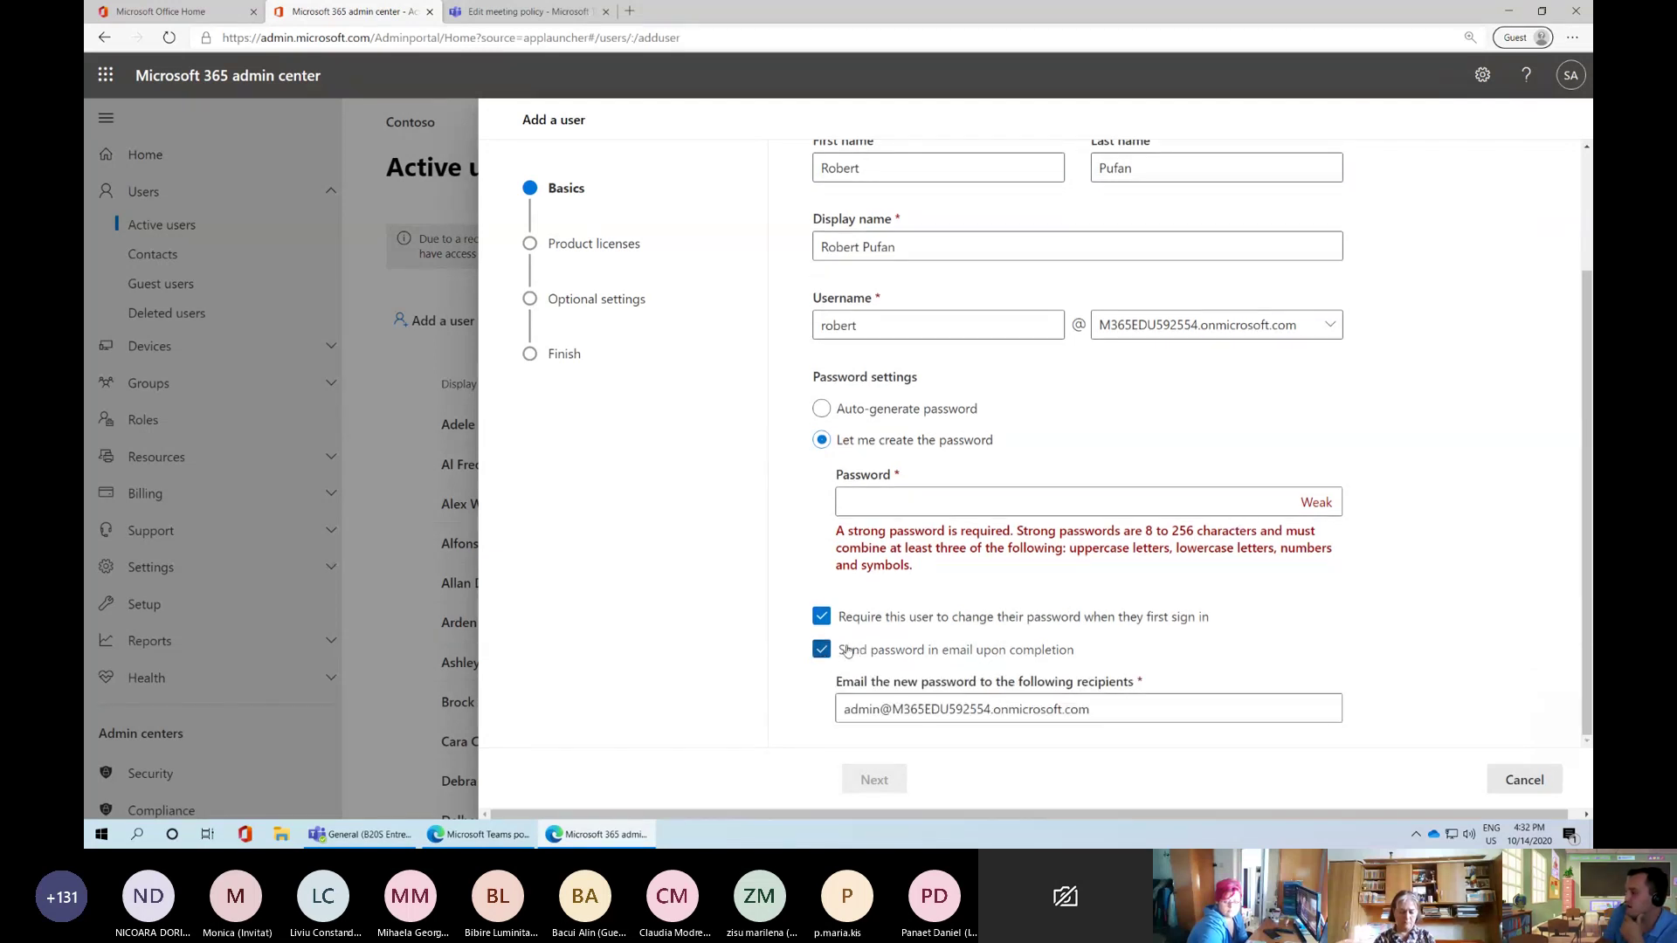
drag(1090, 709, 762, 699)
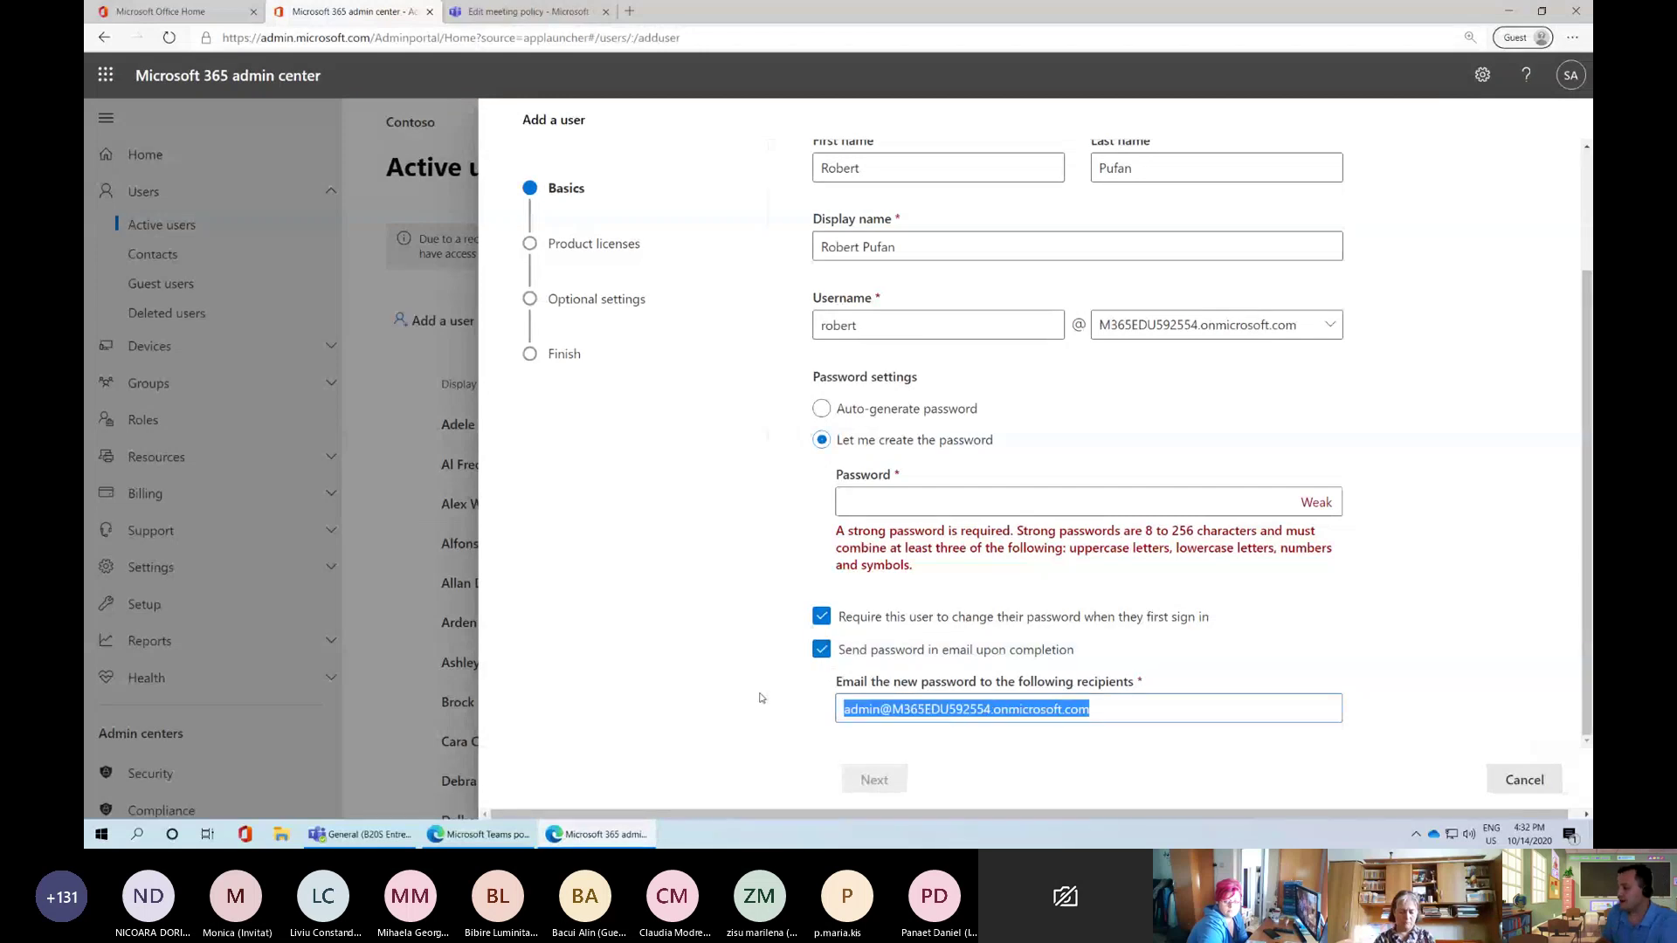
key(BackSpace)
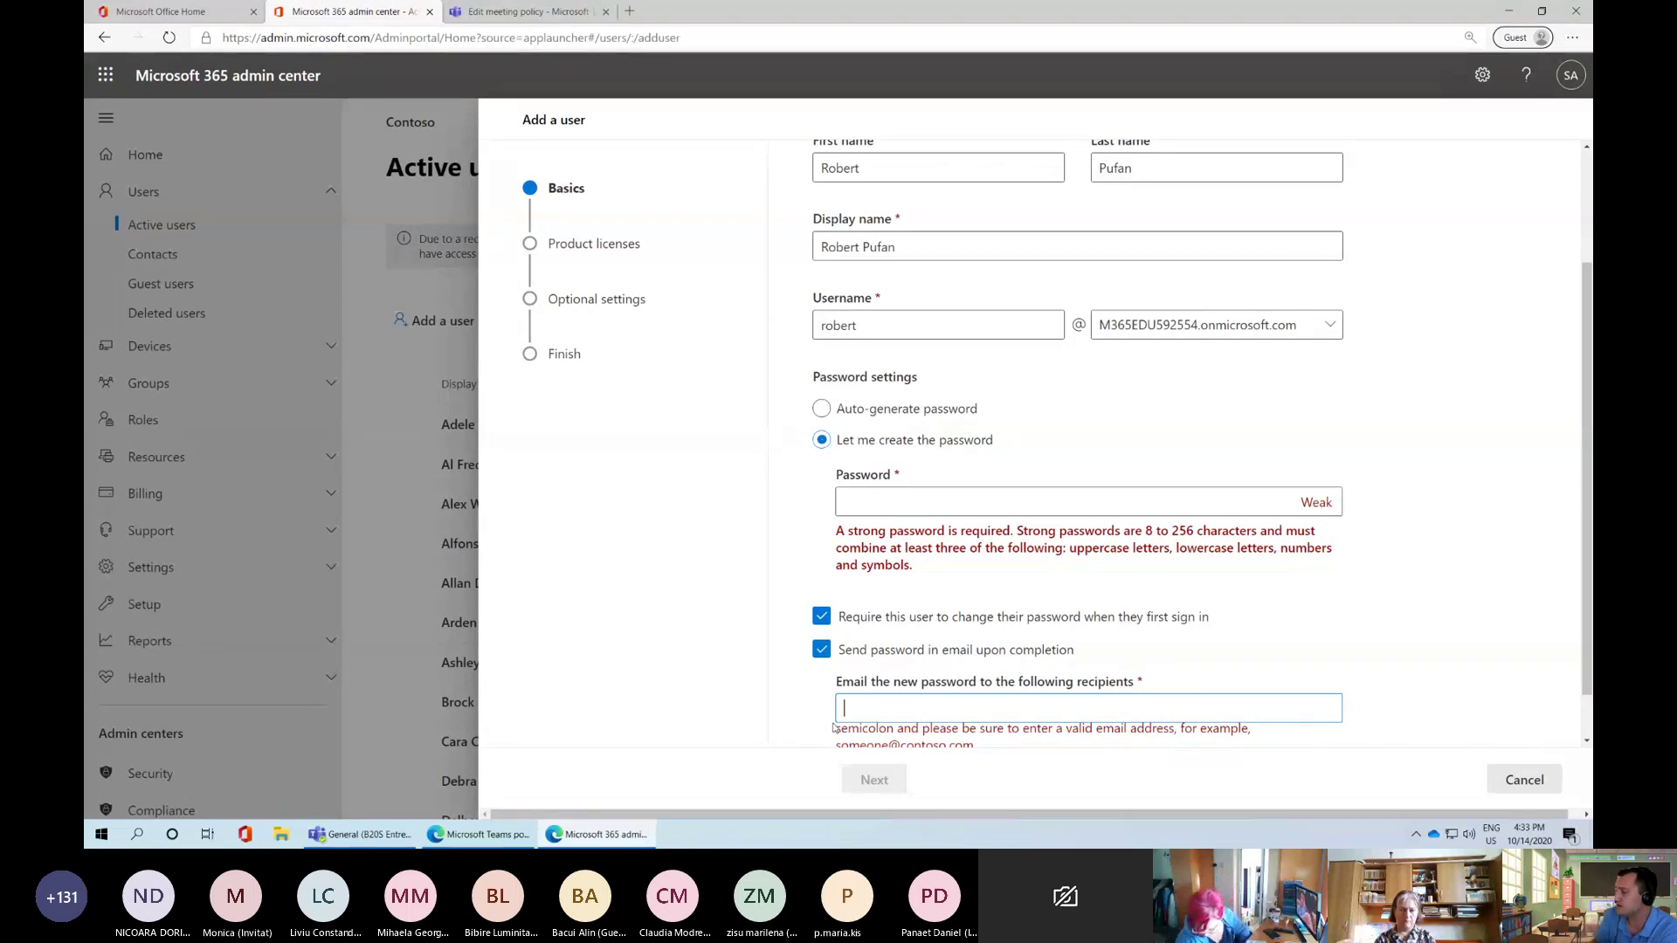
click(821, 650)
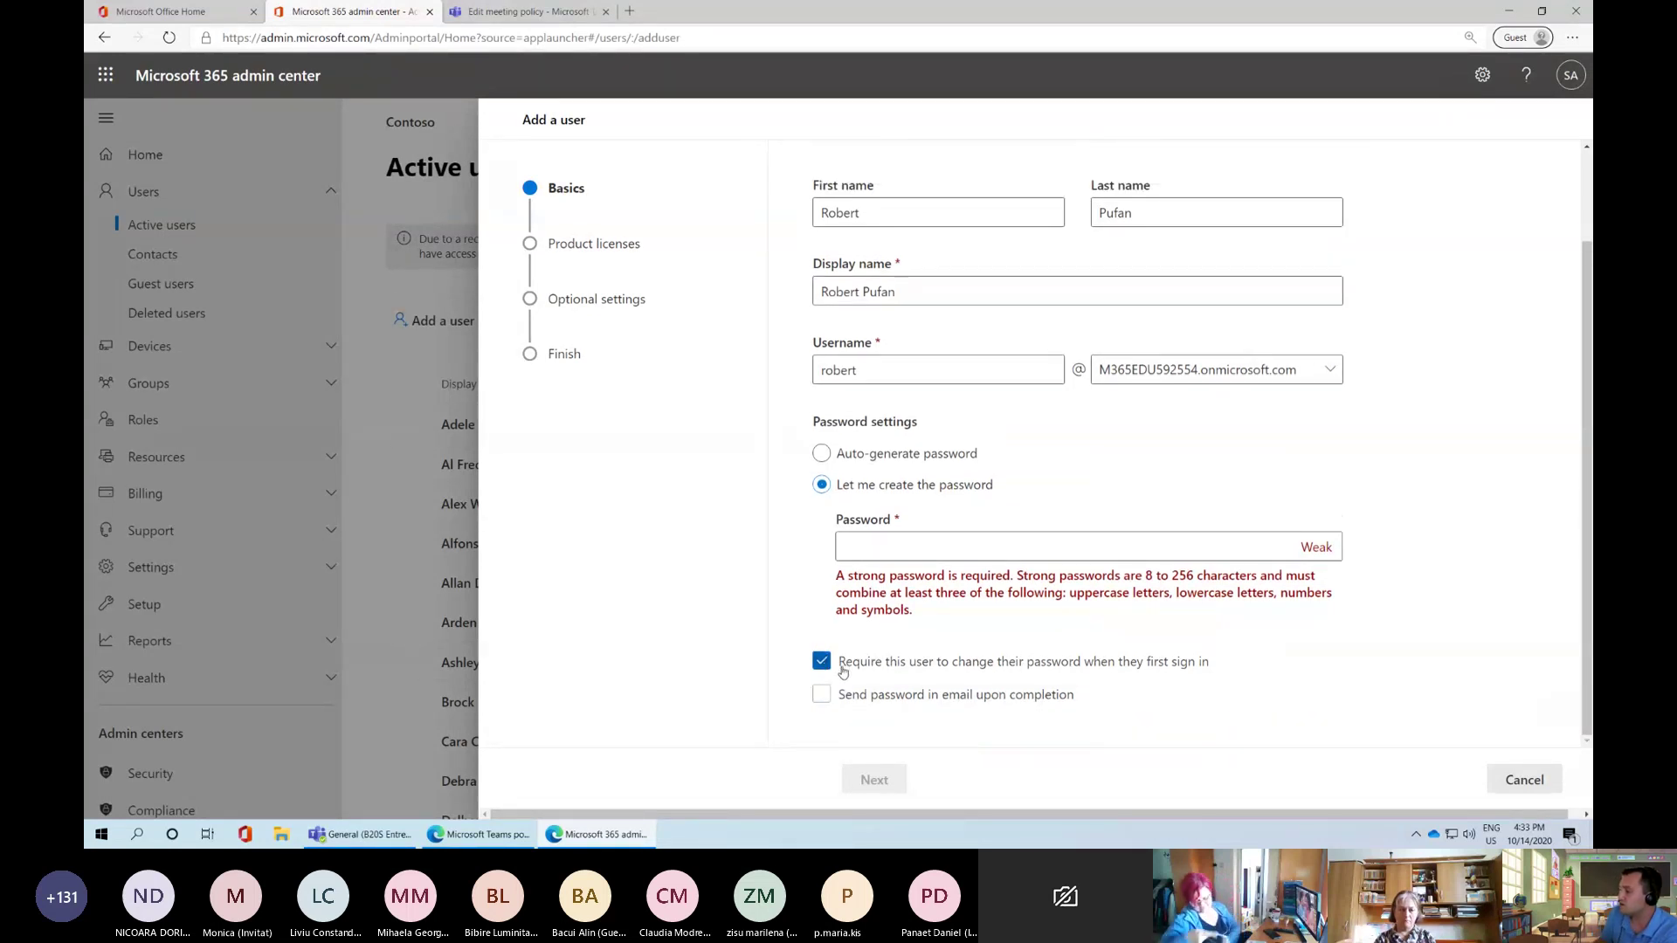
Enter a strong custom password and continue to the product licenses step
scroll(908, 660, up, 2)
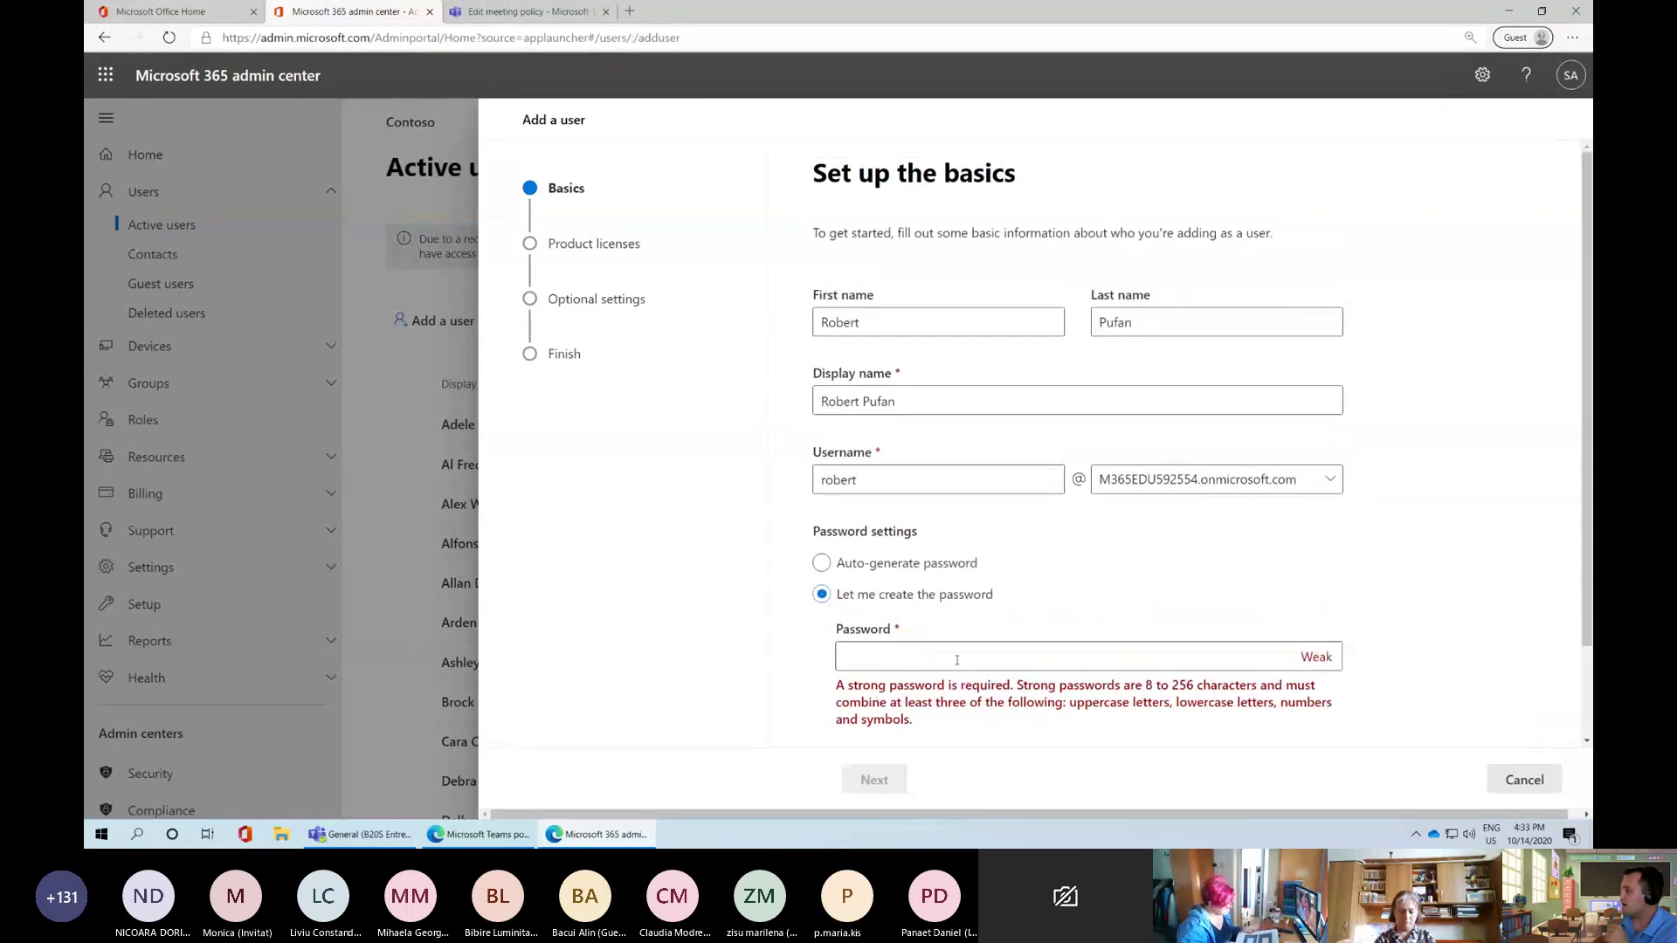
scroll(957, 659, down, 2)
click(952, 552)
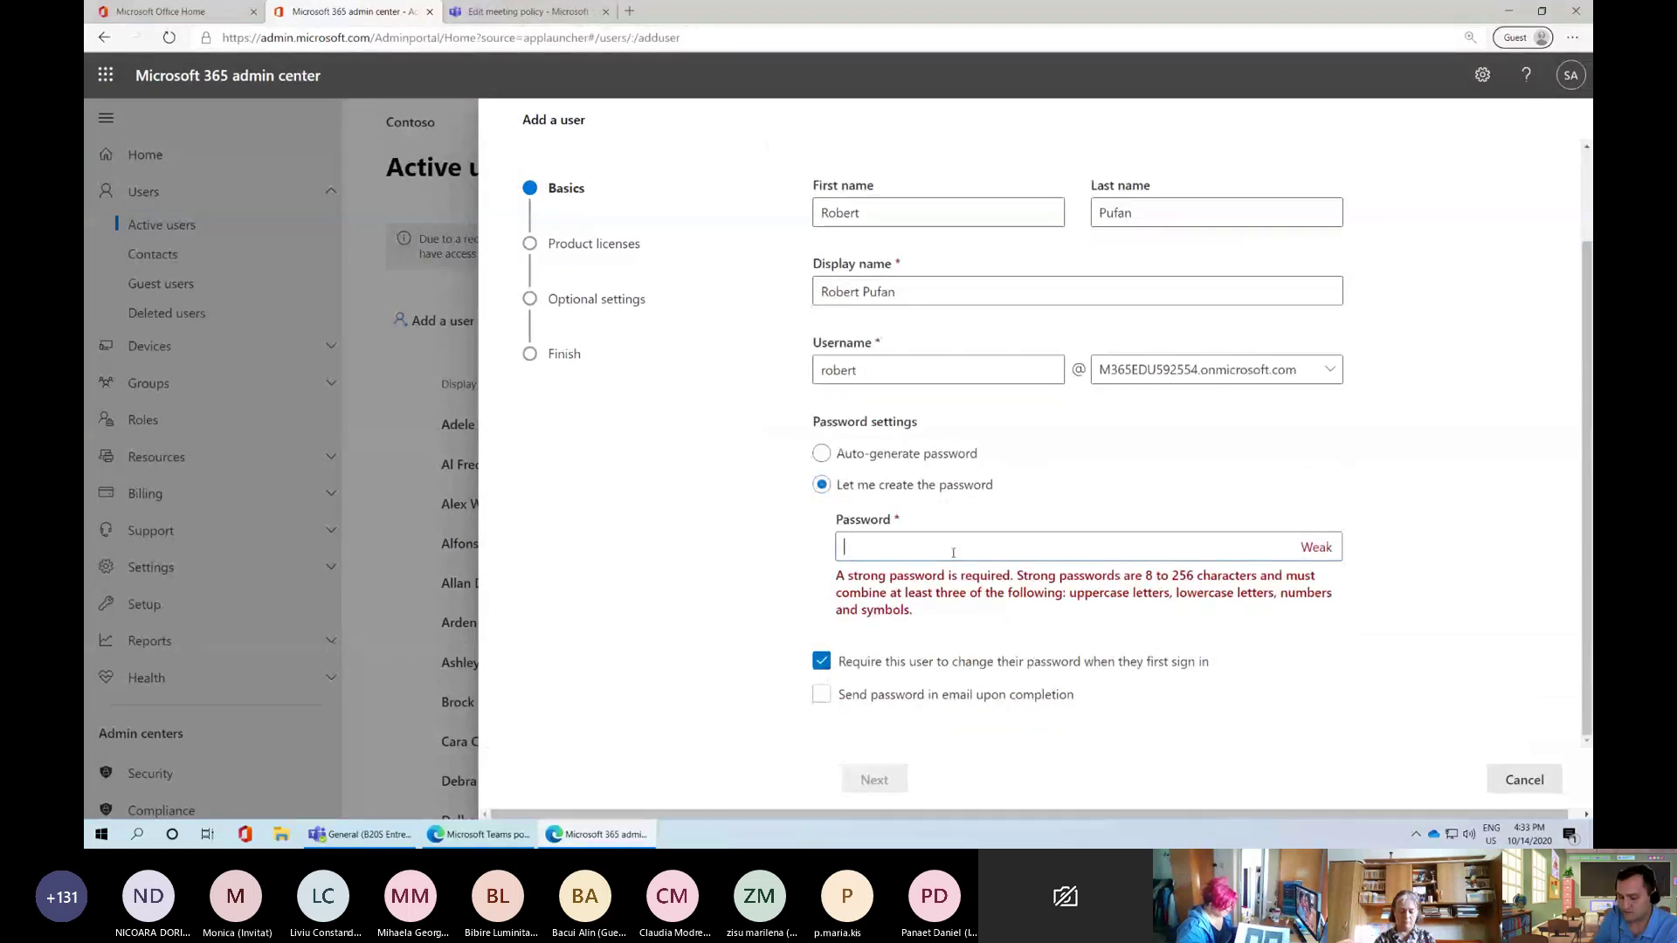
text(••••••••••)
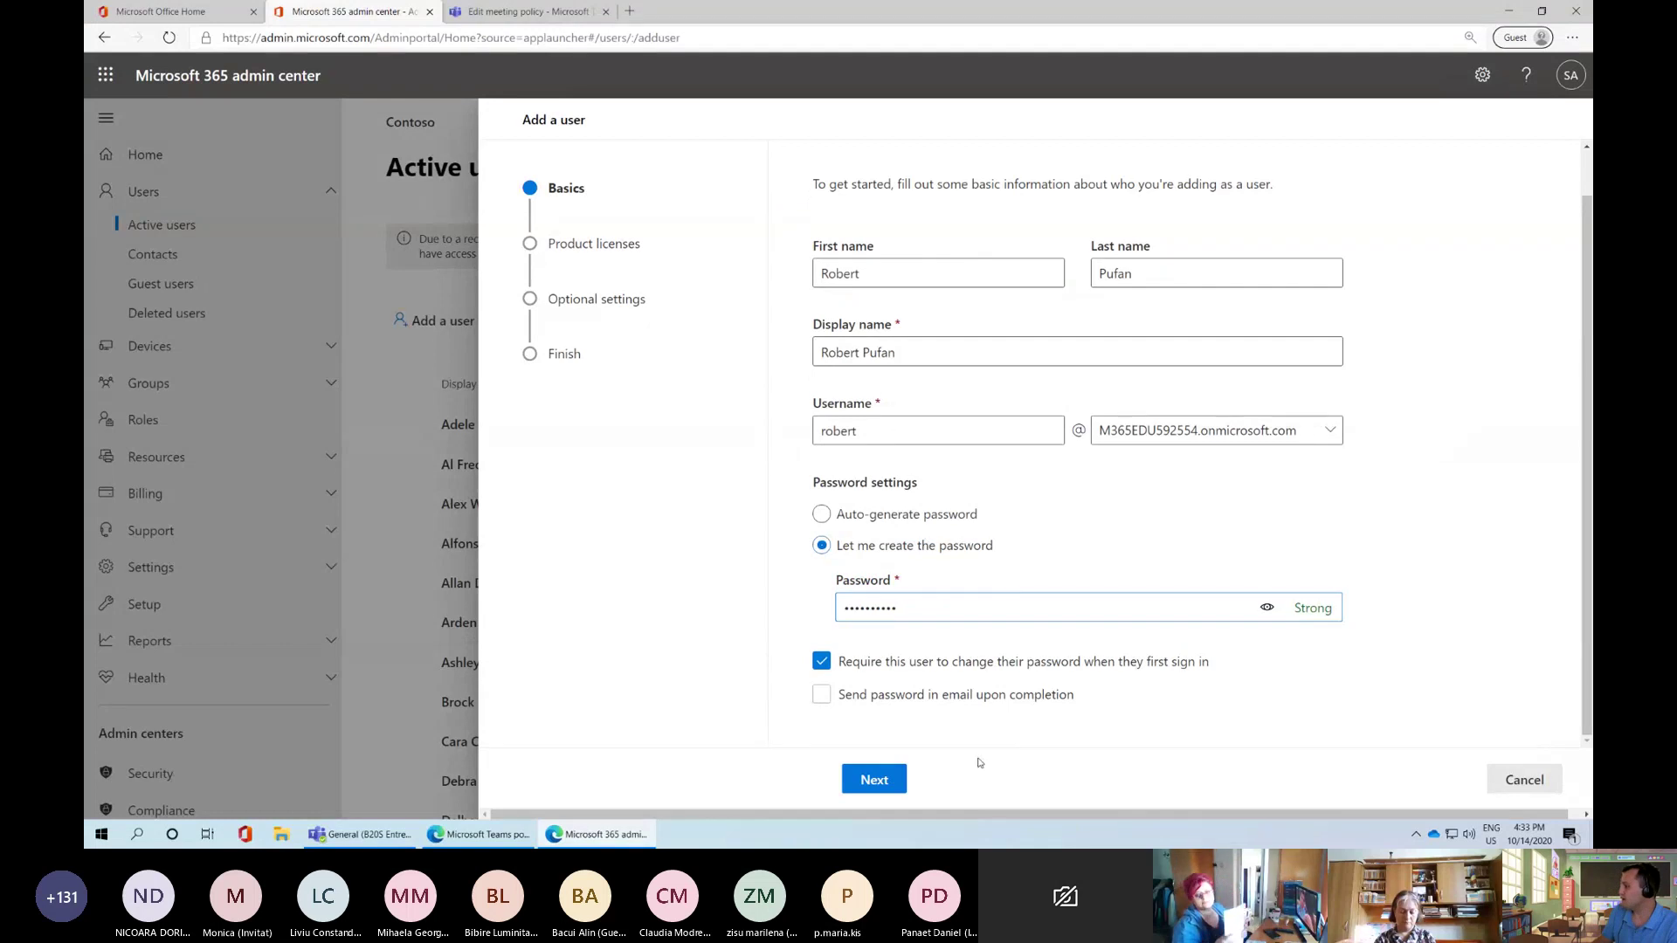
click(891, 780)
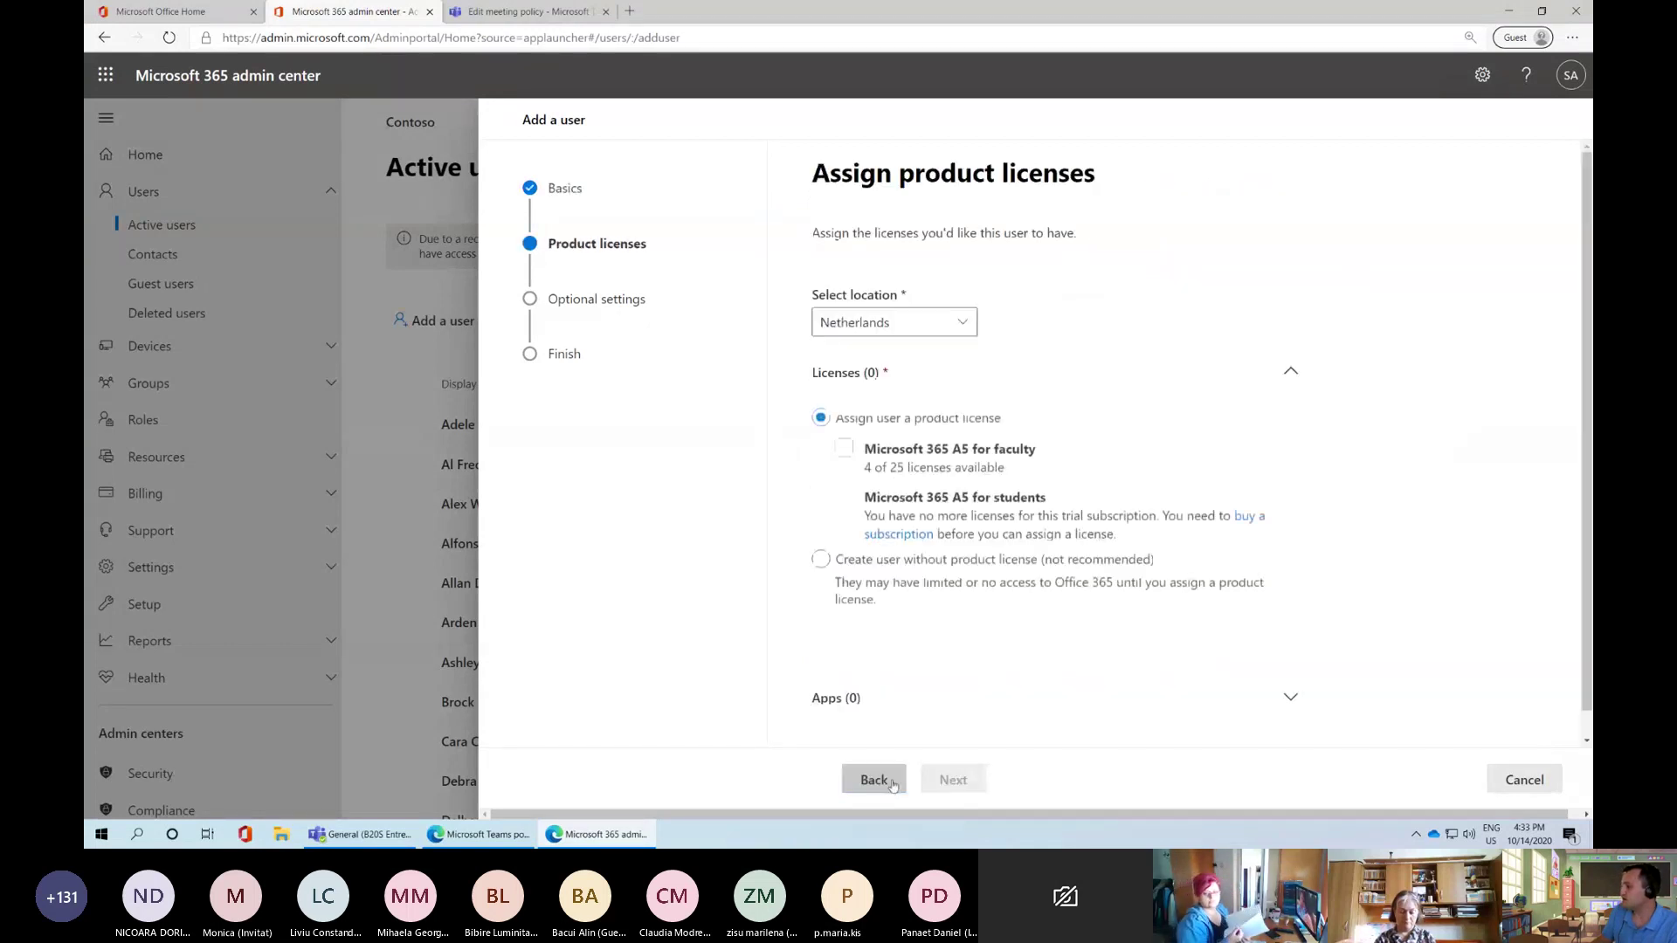
Set the new user's location to Romania
click(891, 322)
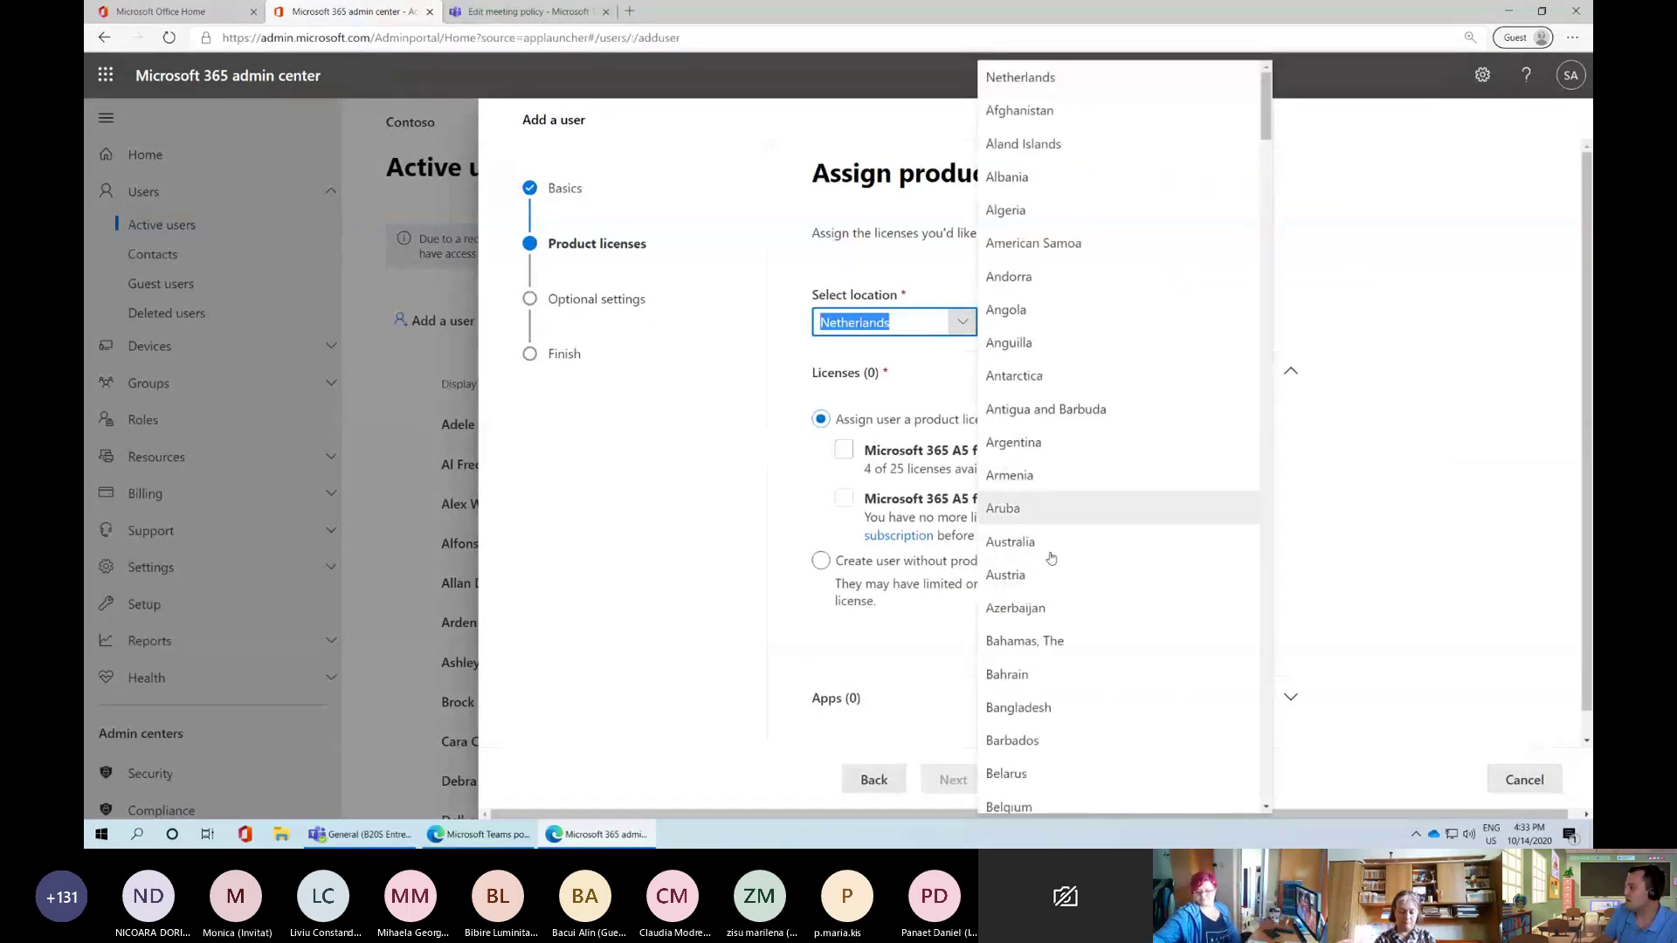
scroll(1050, 558, down, 15)
text(Reunion)
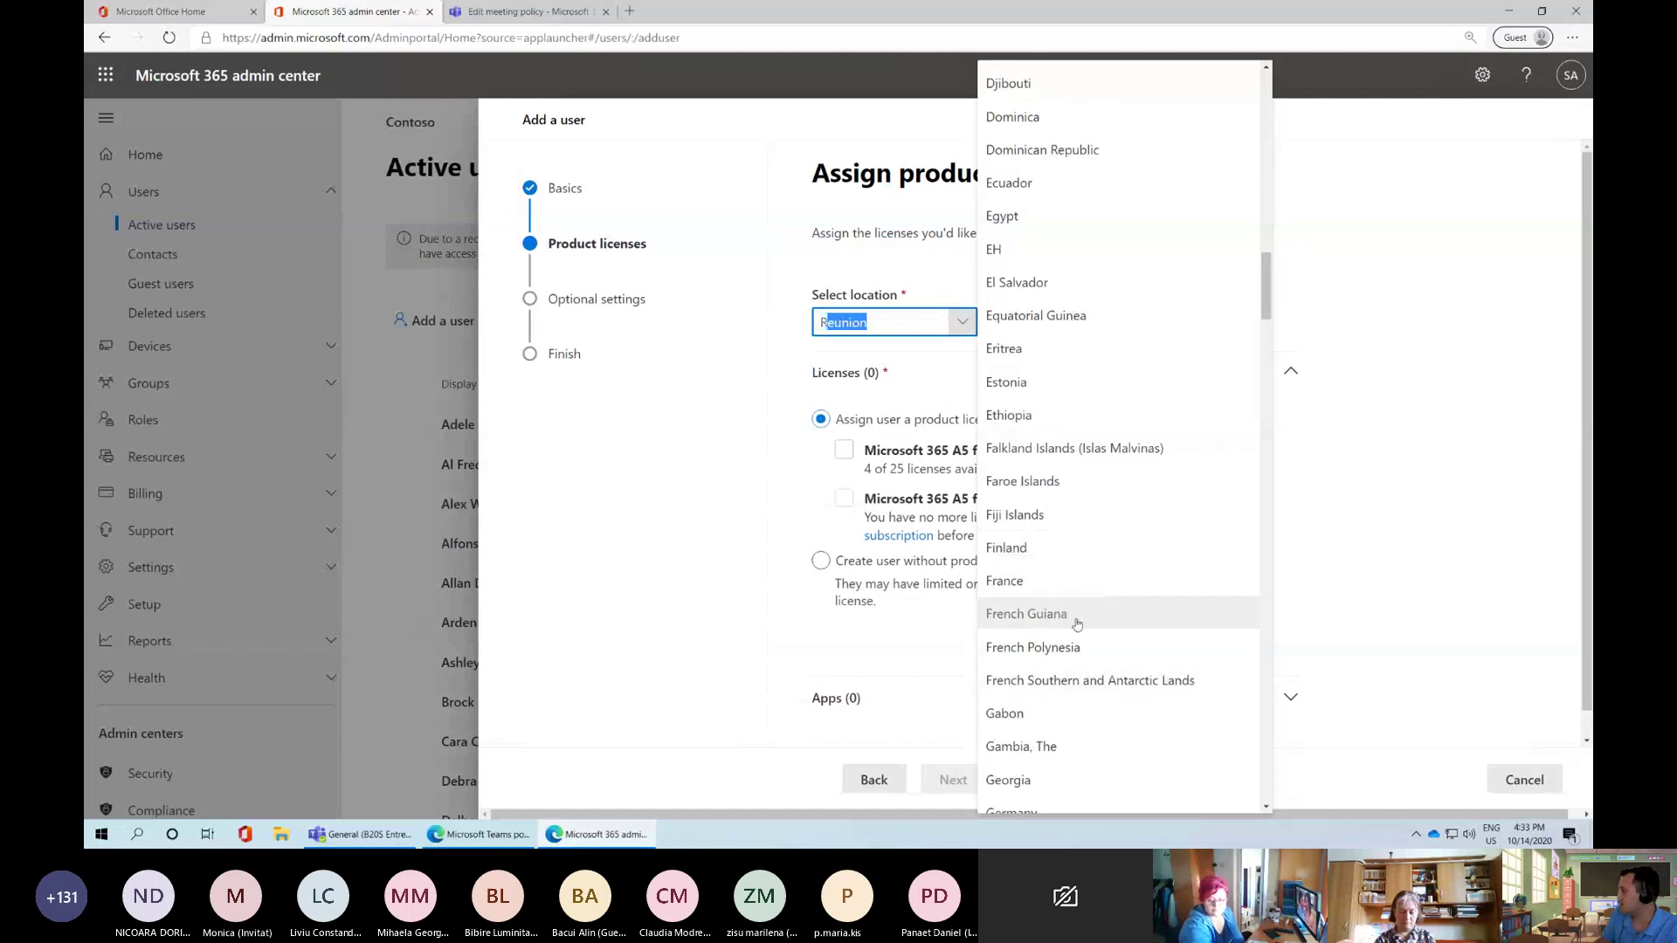
scroll(1077, 624, down, 20)
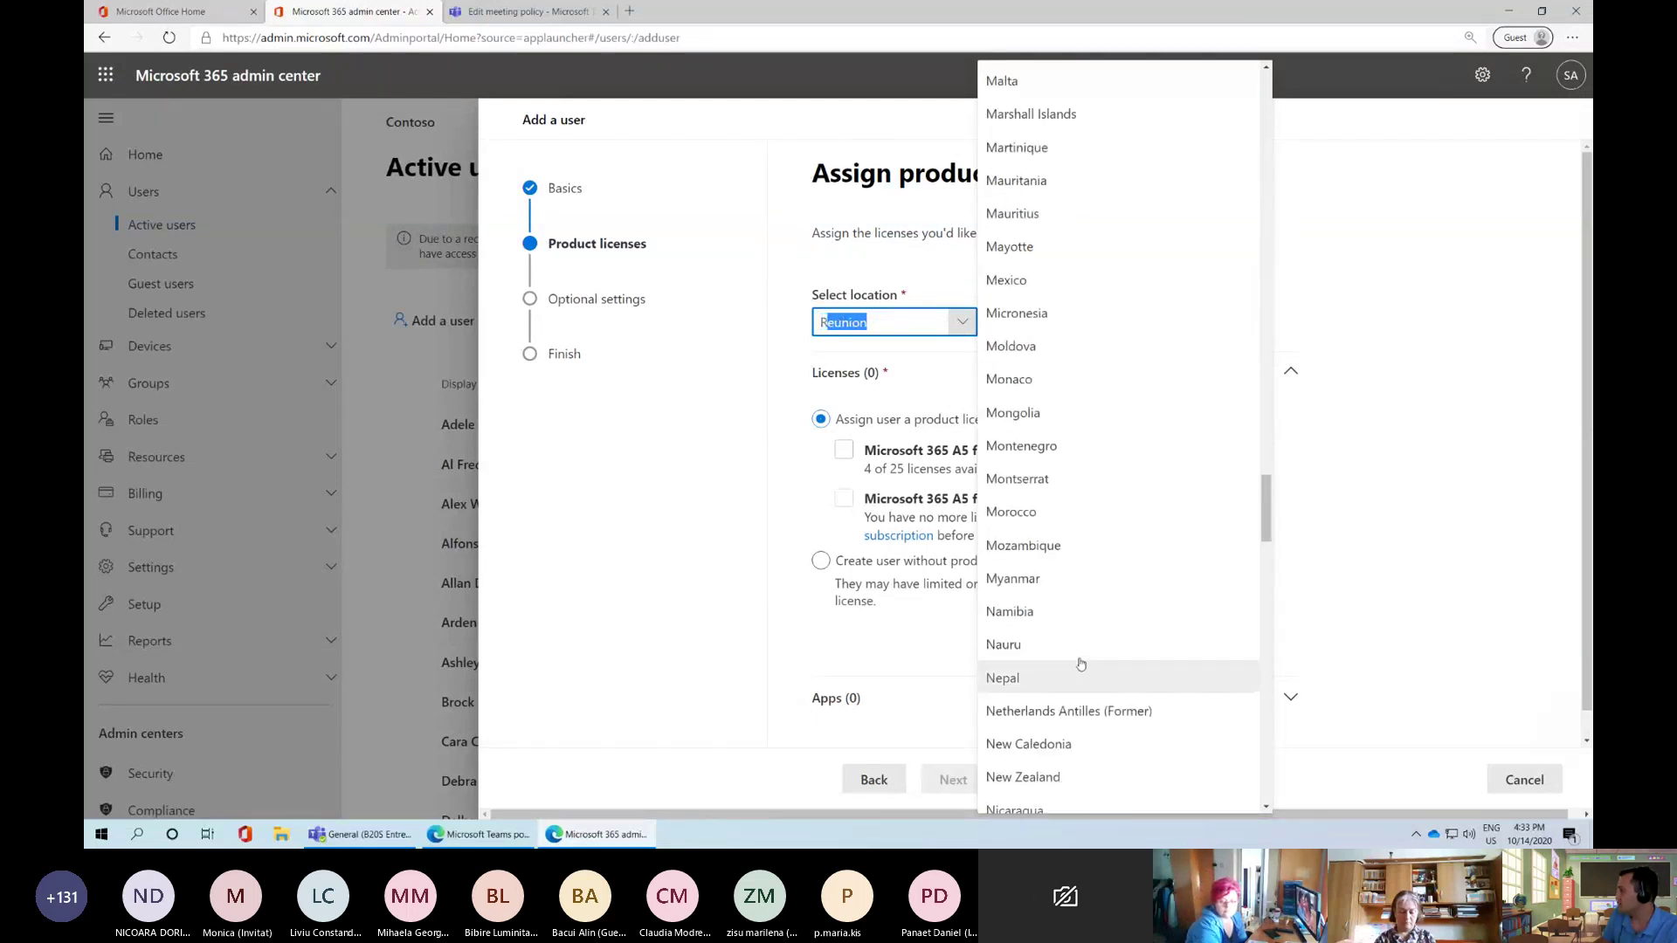
text(O)
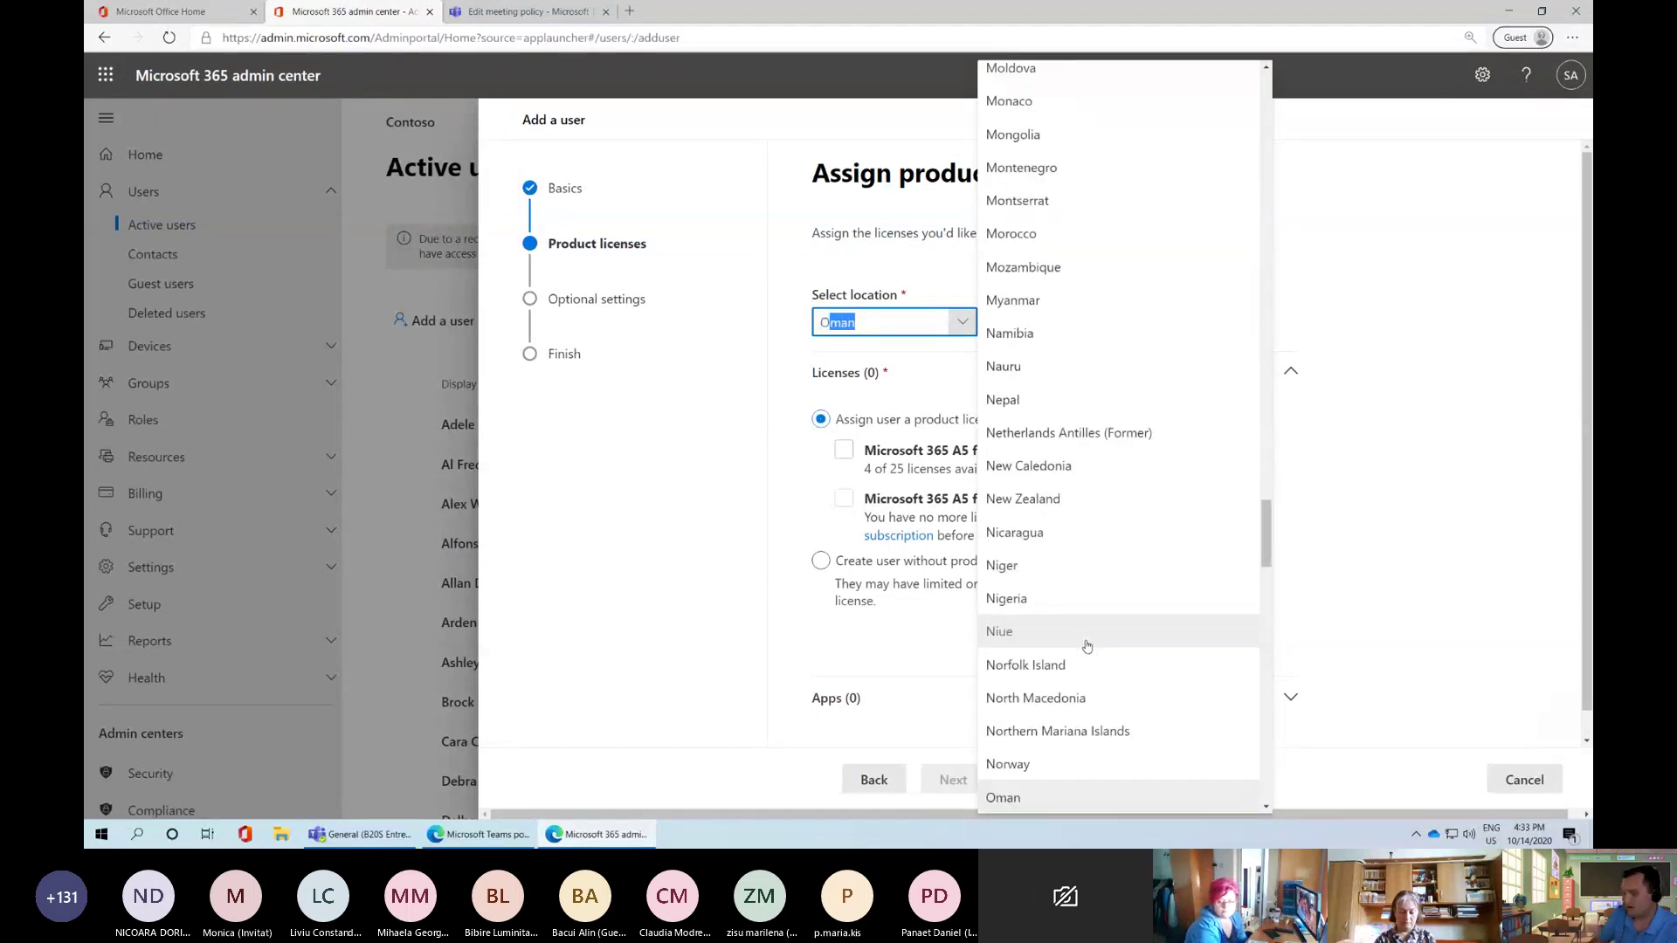
key(BackSpace)
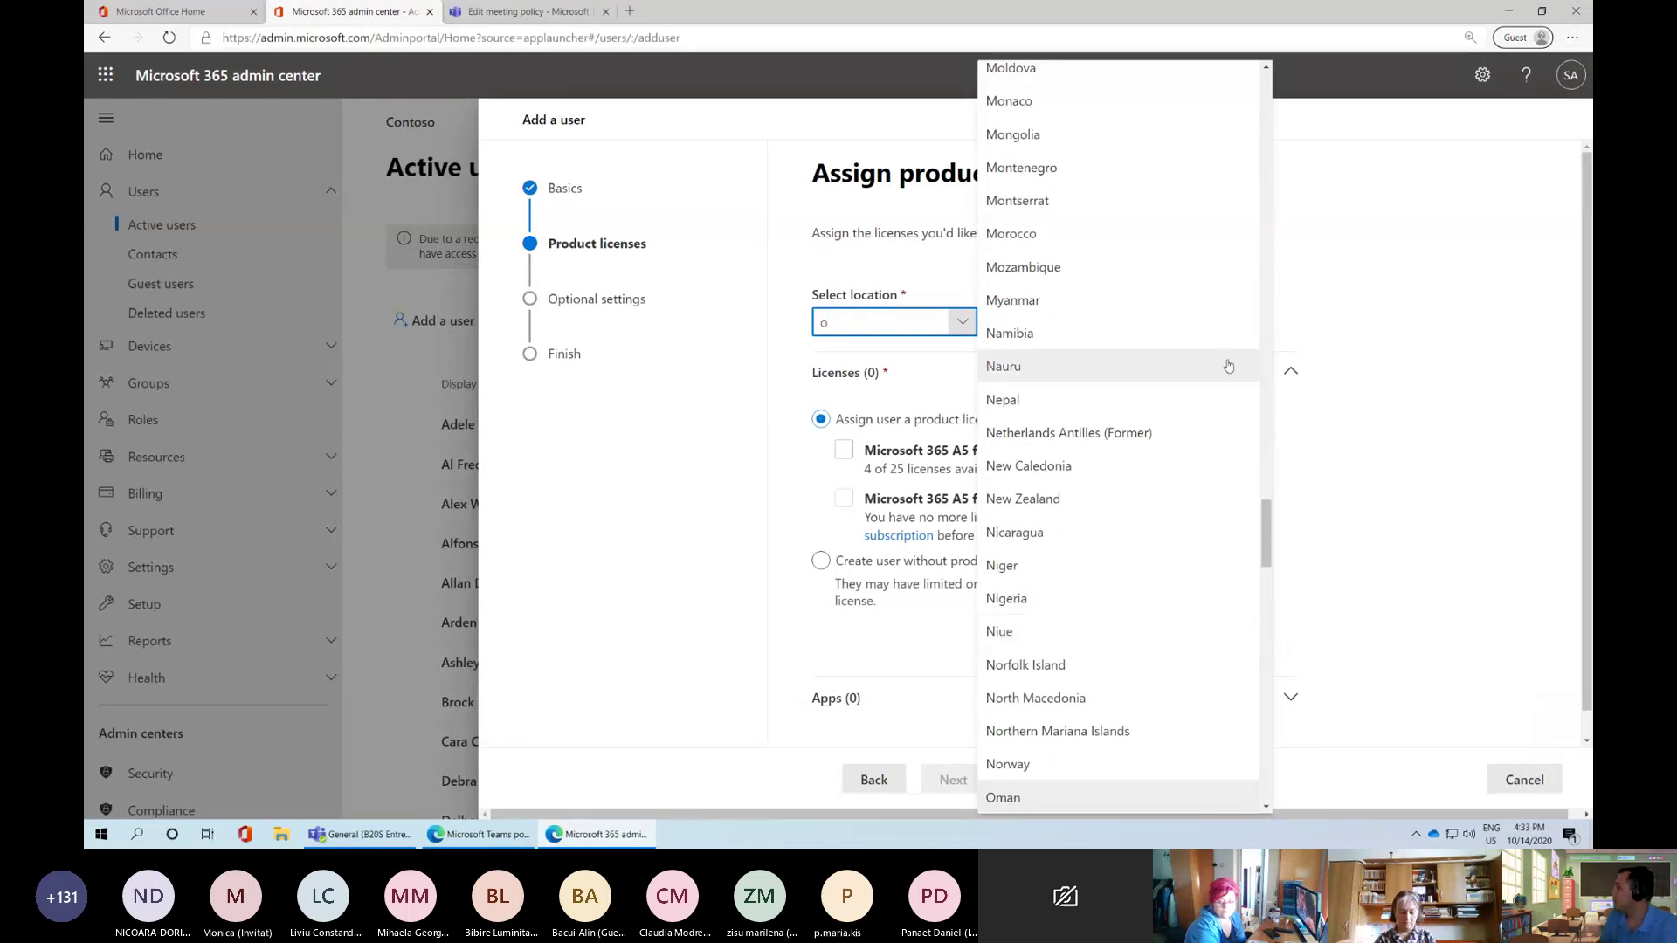
scroll(1083, 568, up, 15)
scroll(1075, 495, down, 20)
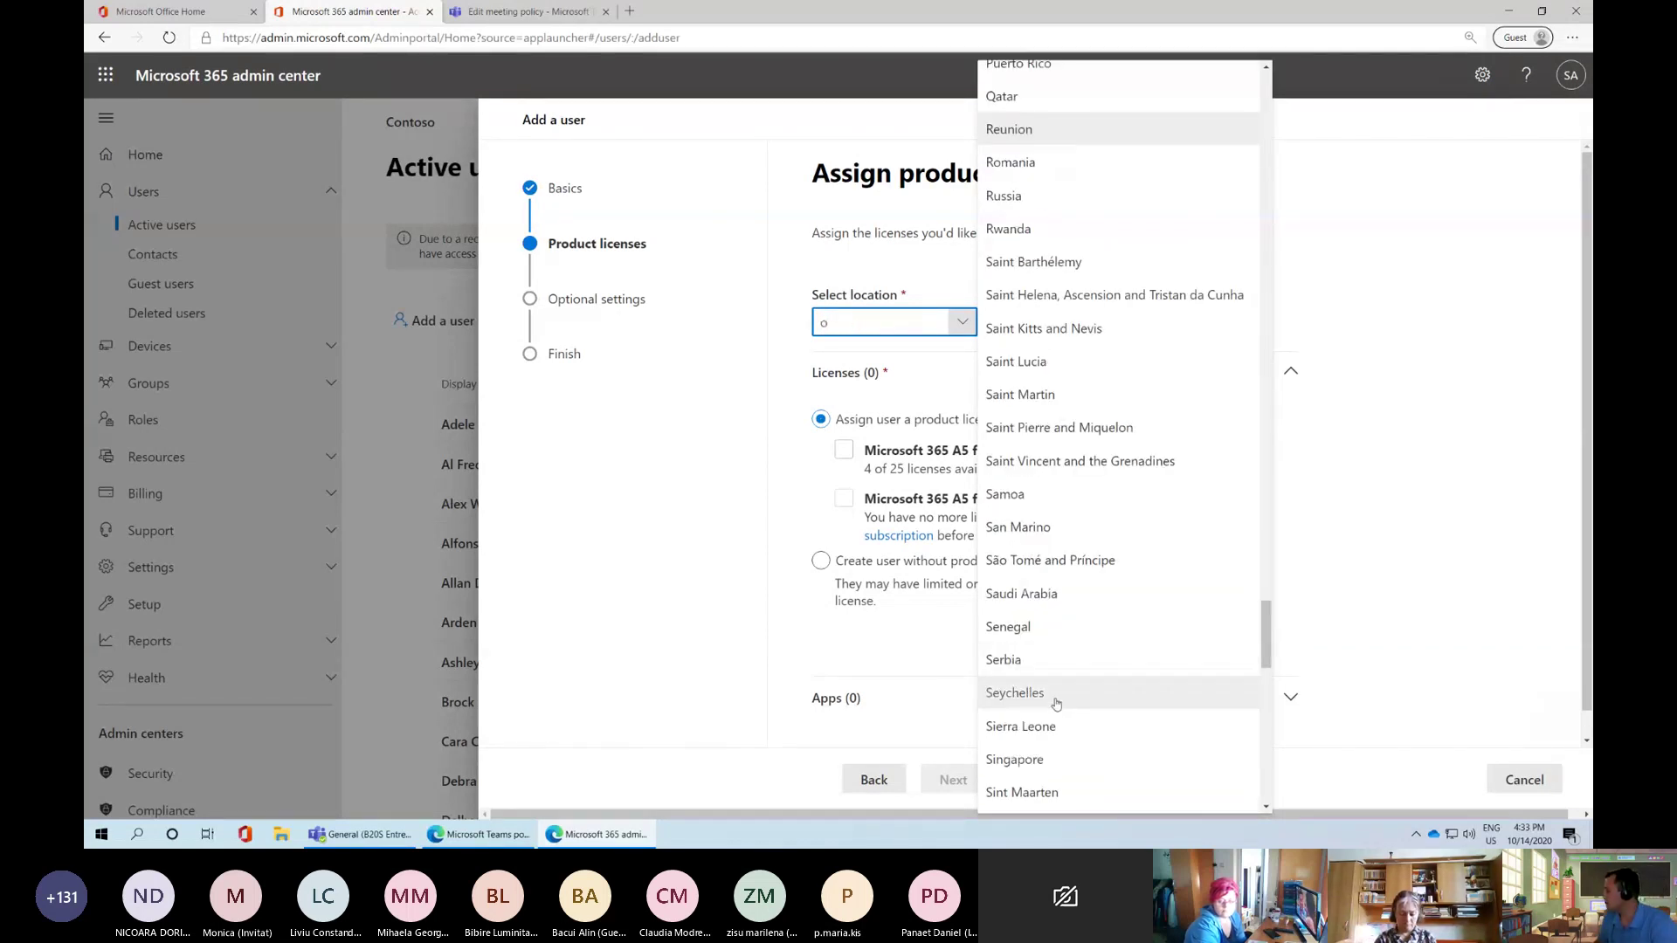
scroll(989, 478, up, 1)
click(1015, 278)
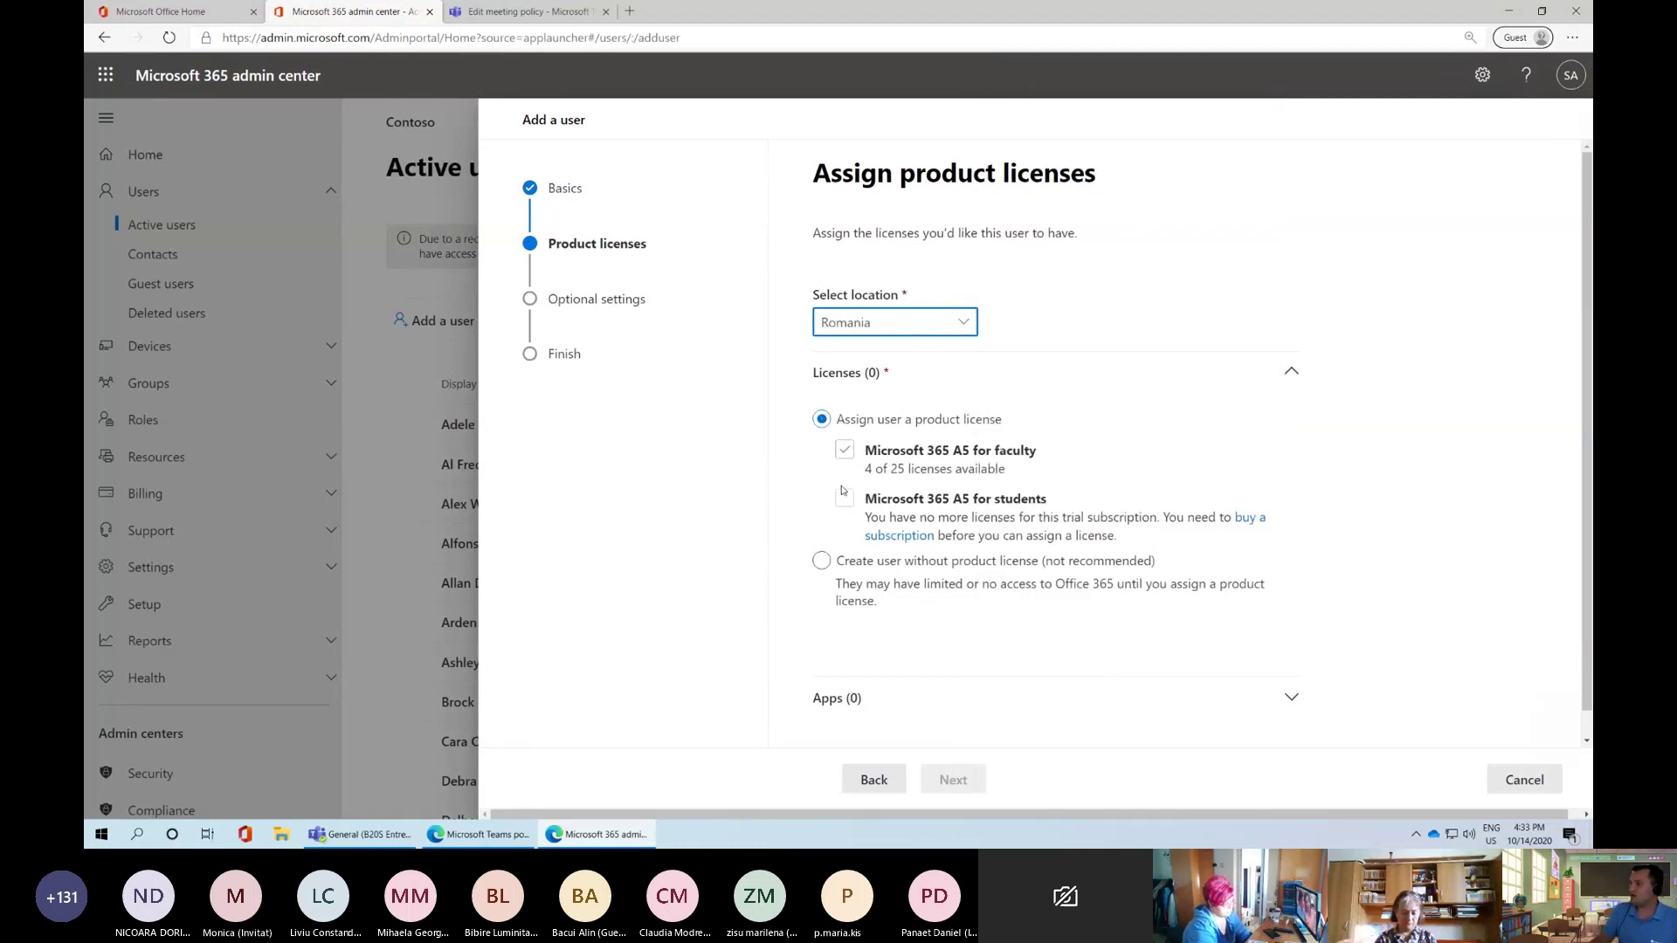
Assign the Microsoft 365 A5 for faculty license, review its apps, and continue
click(845, 450)
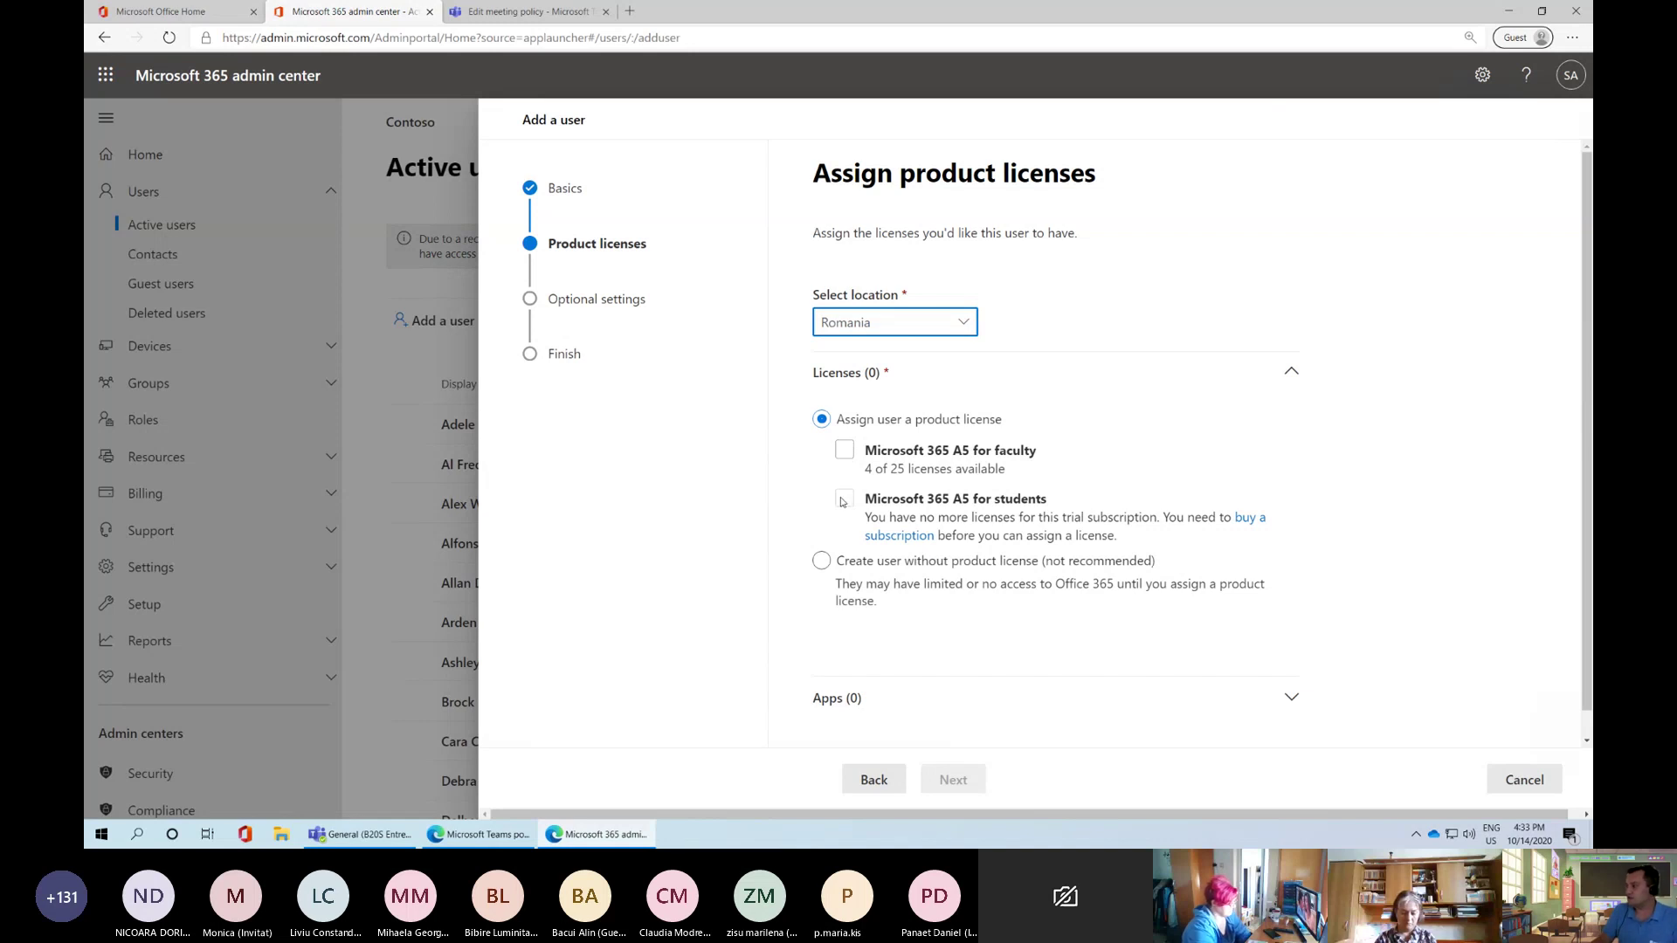
click(845, 452)
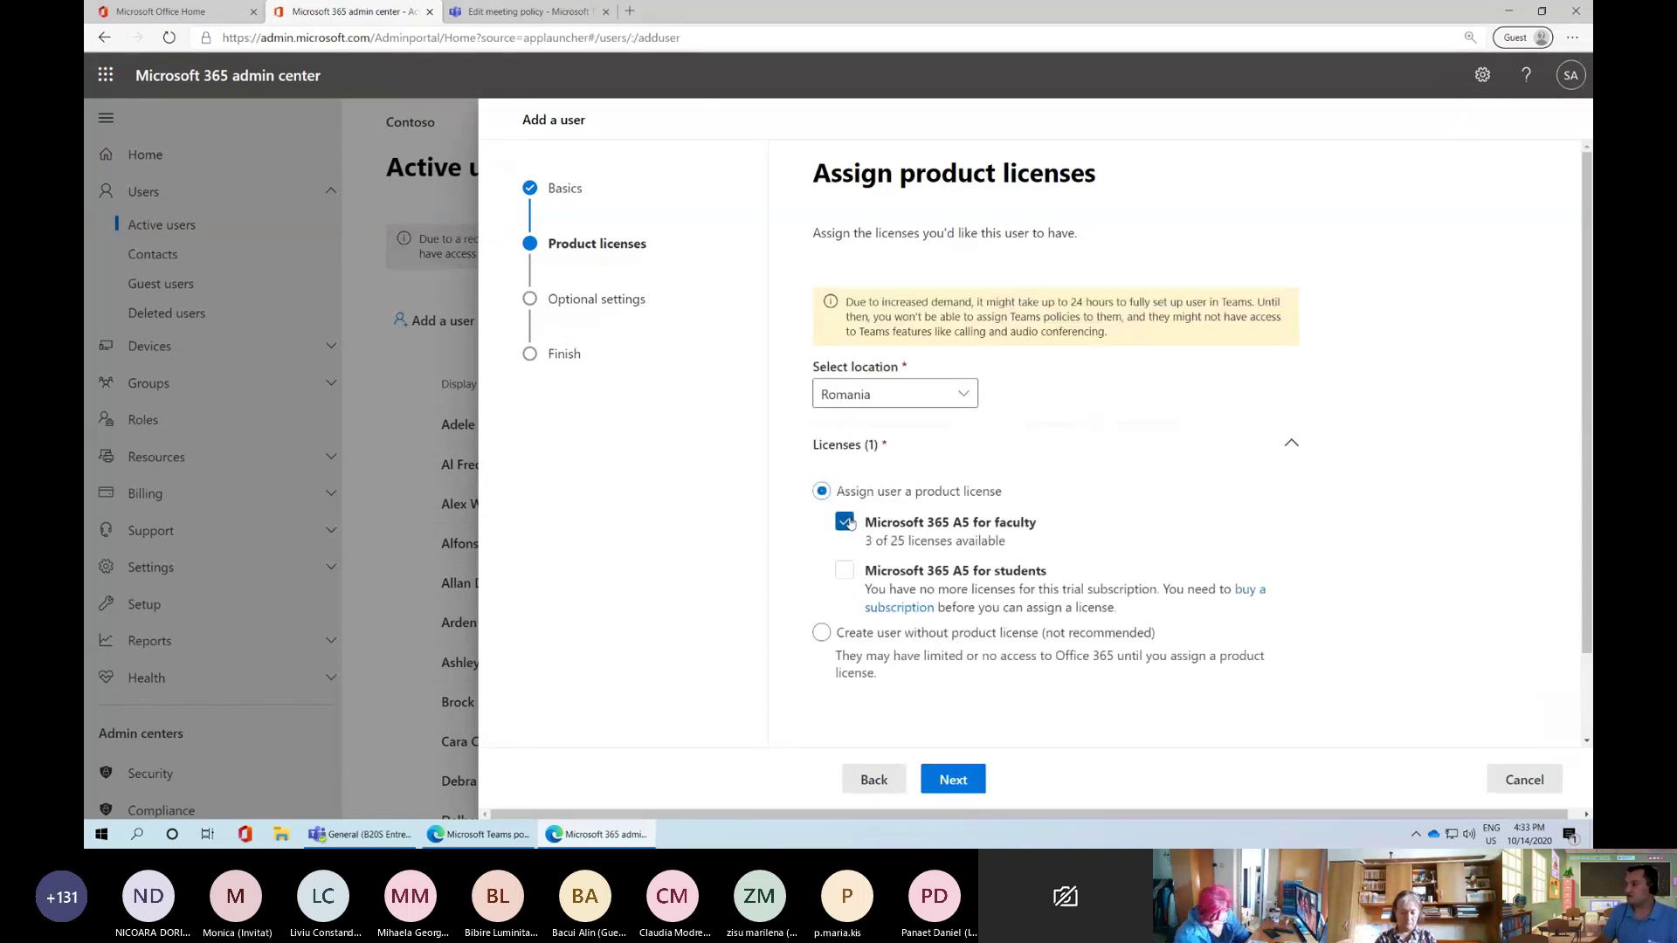
scroll(870, 554, down, 1)
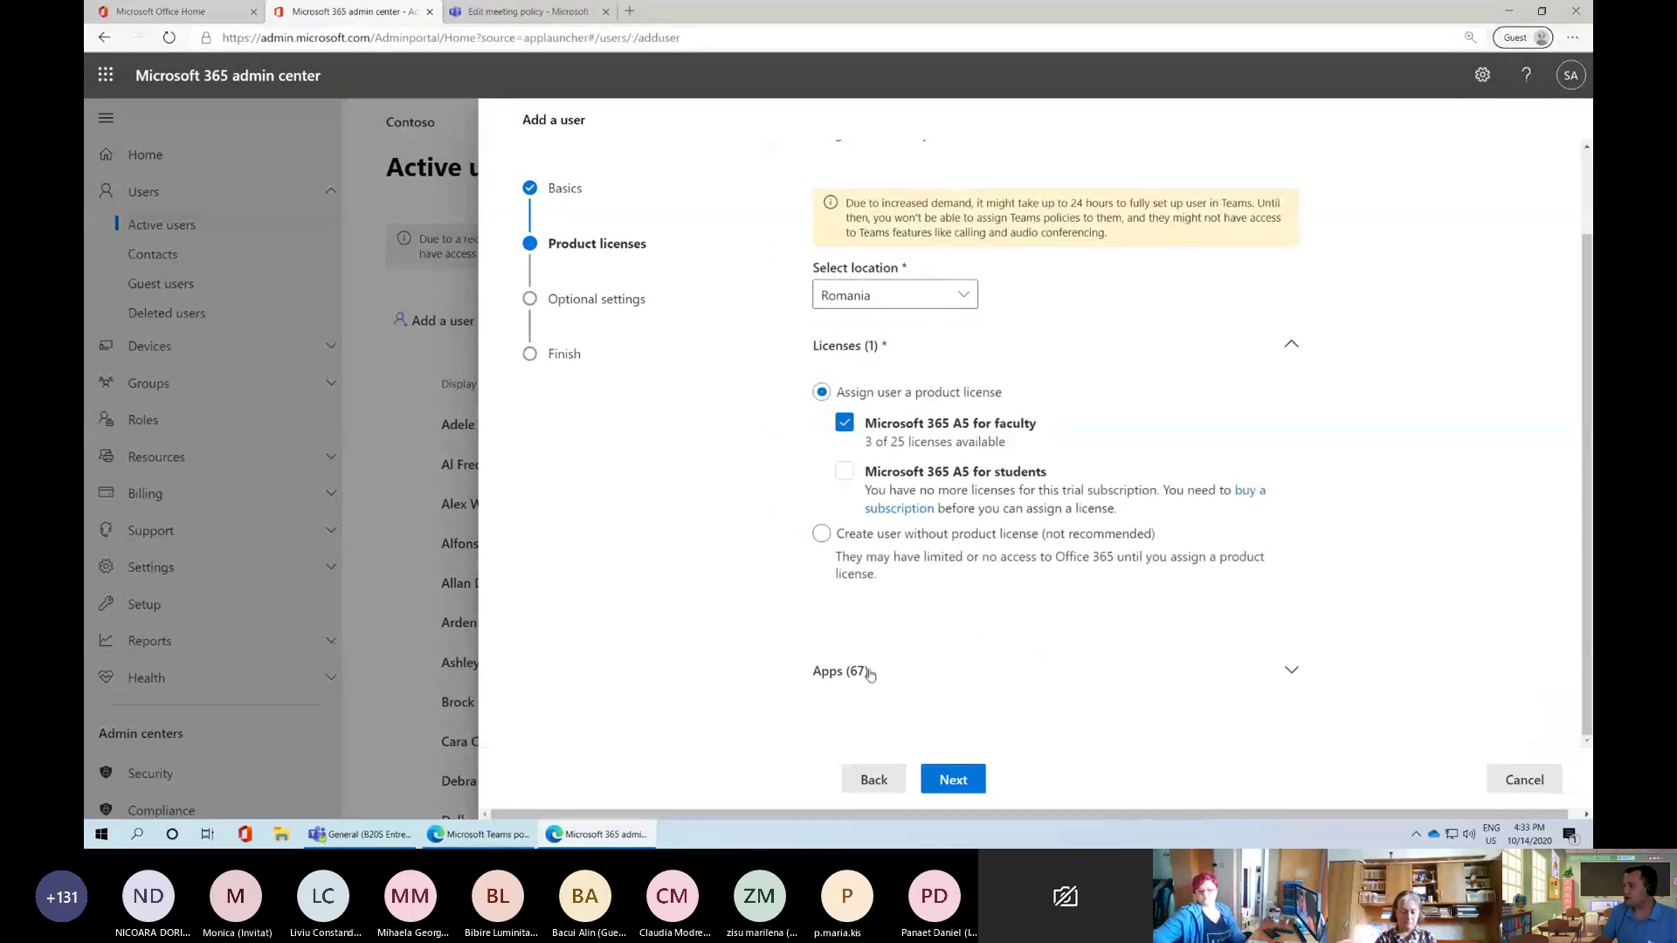
scroll(895, 675, down, 4)
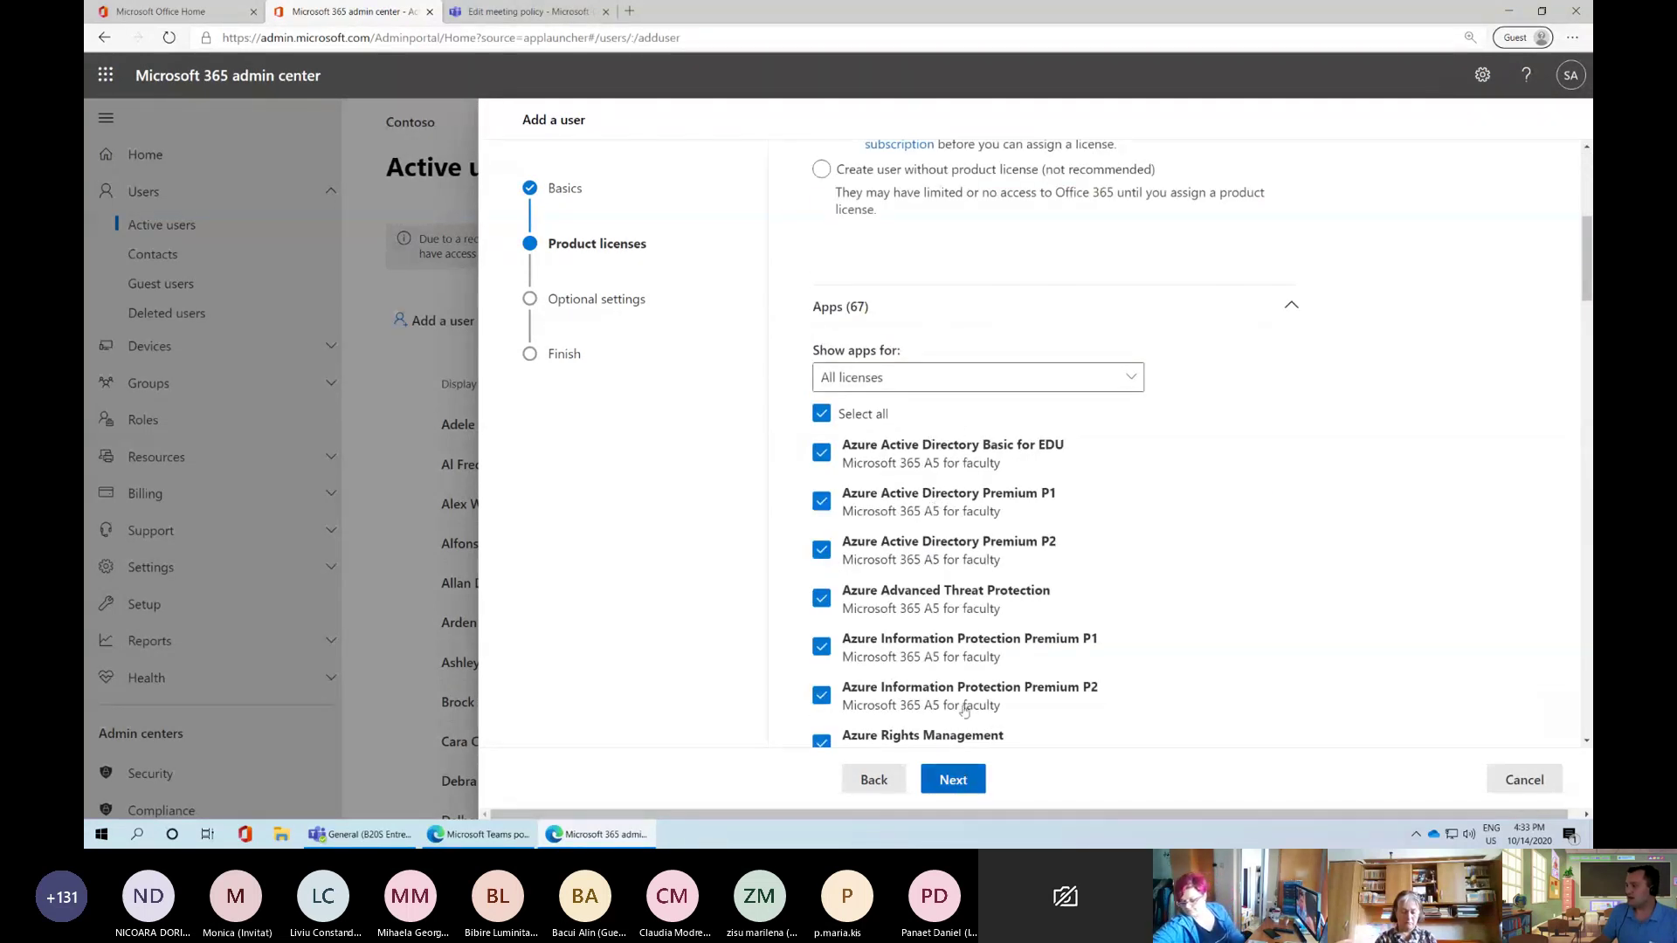
click(960, 780)
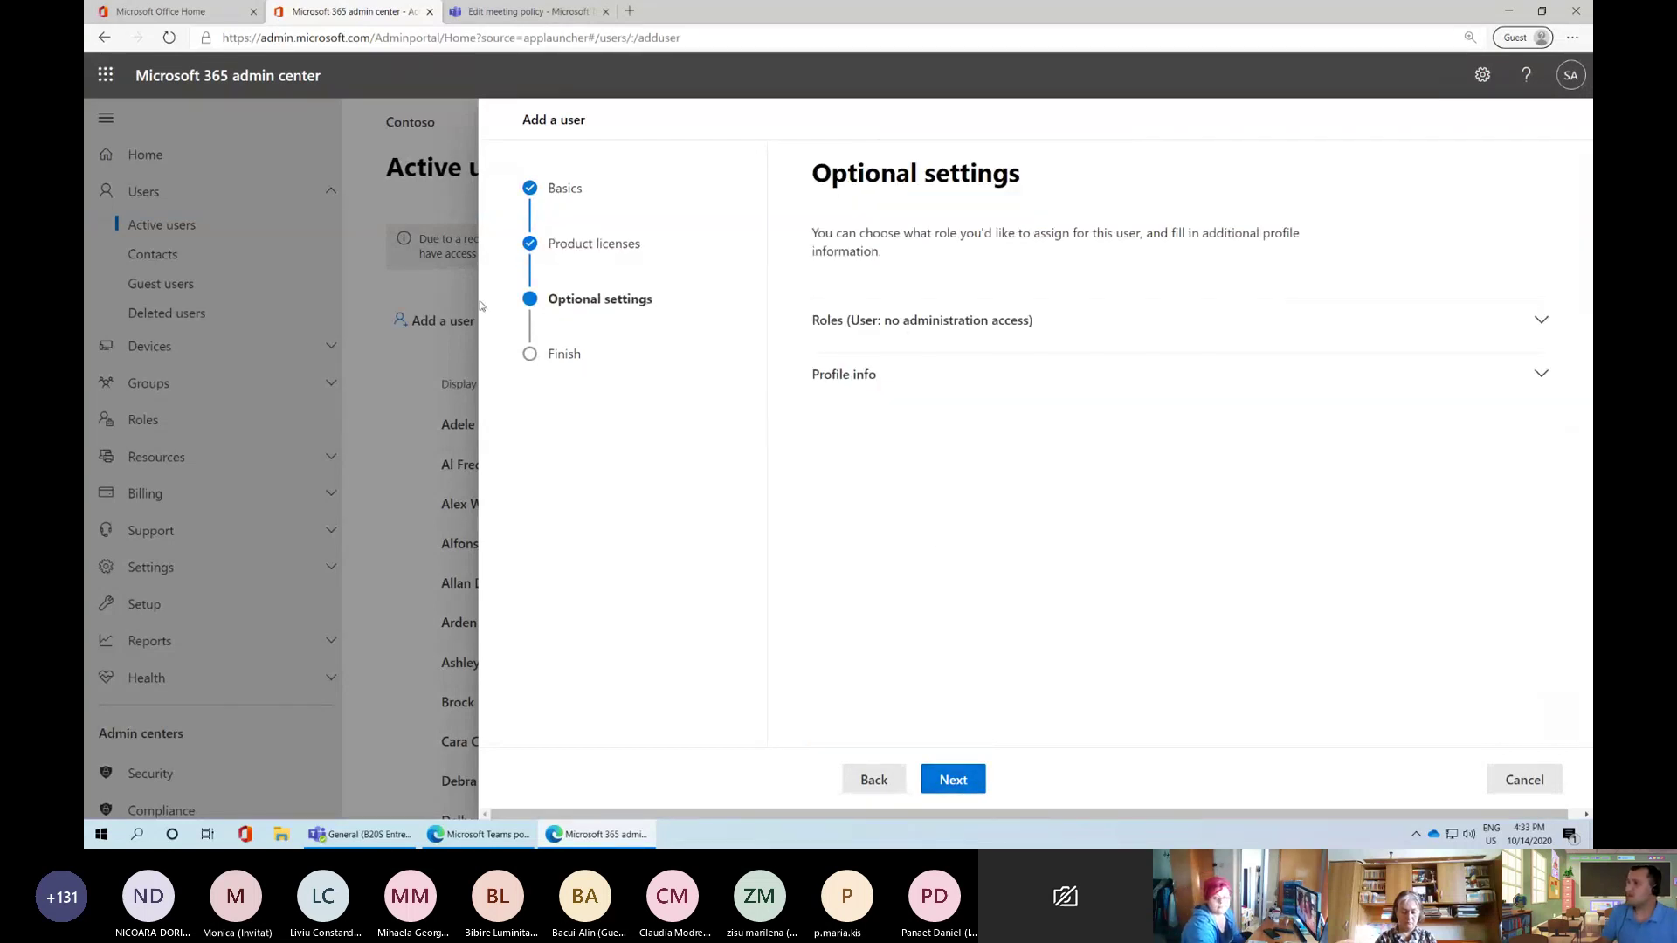
Keep the role as User (no admin center access) instead of Global admin, then continue to Finish
click(916, 322)
click(821, 492)
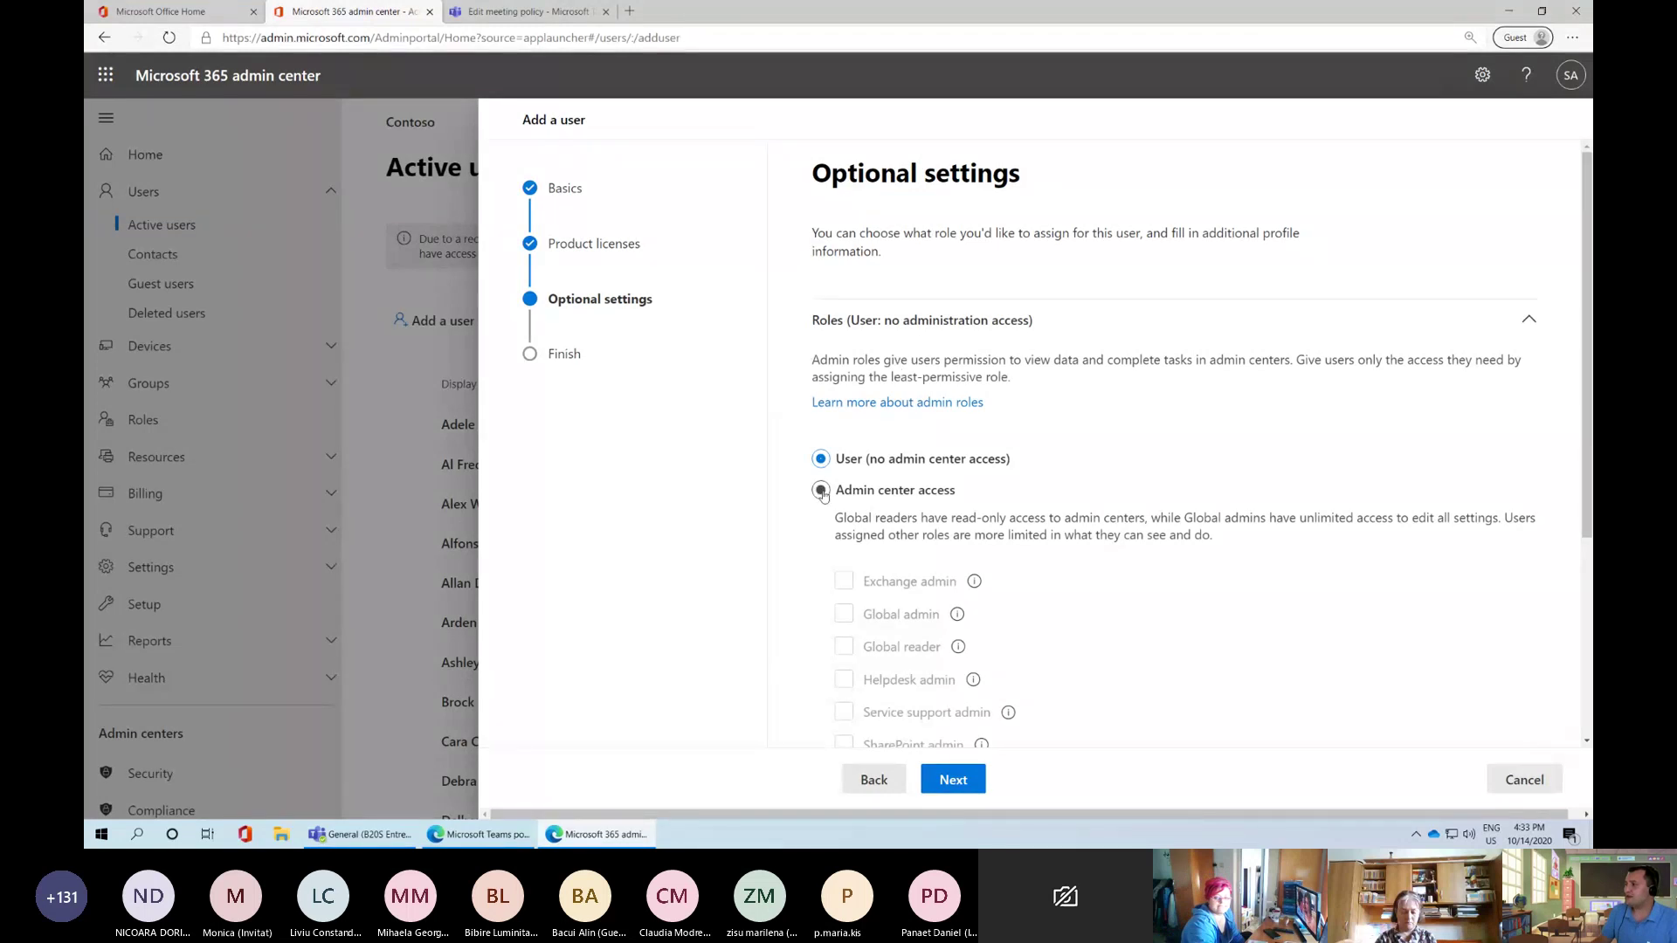
scroll(1020, 587, down, 1)
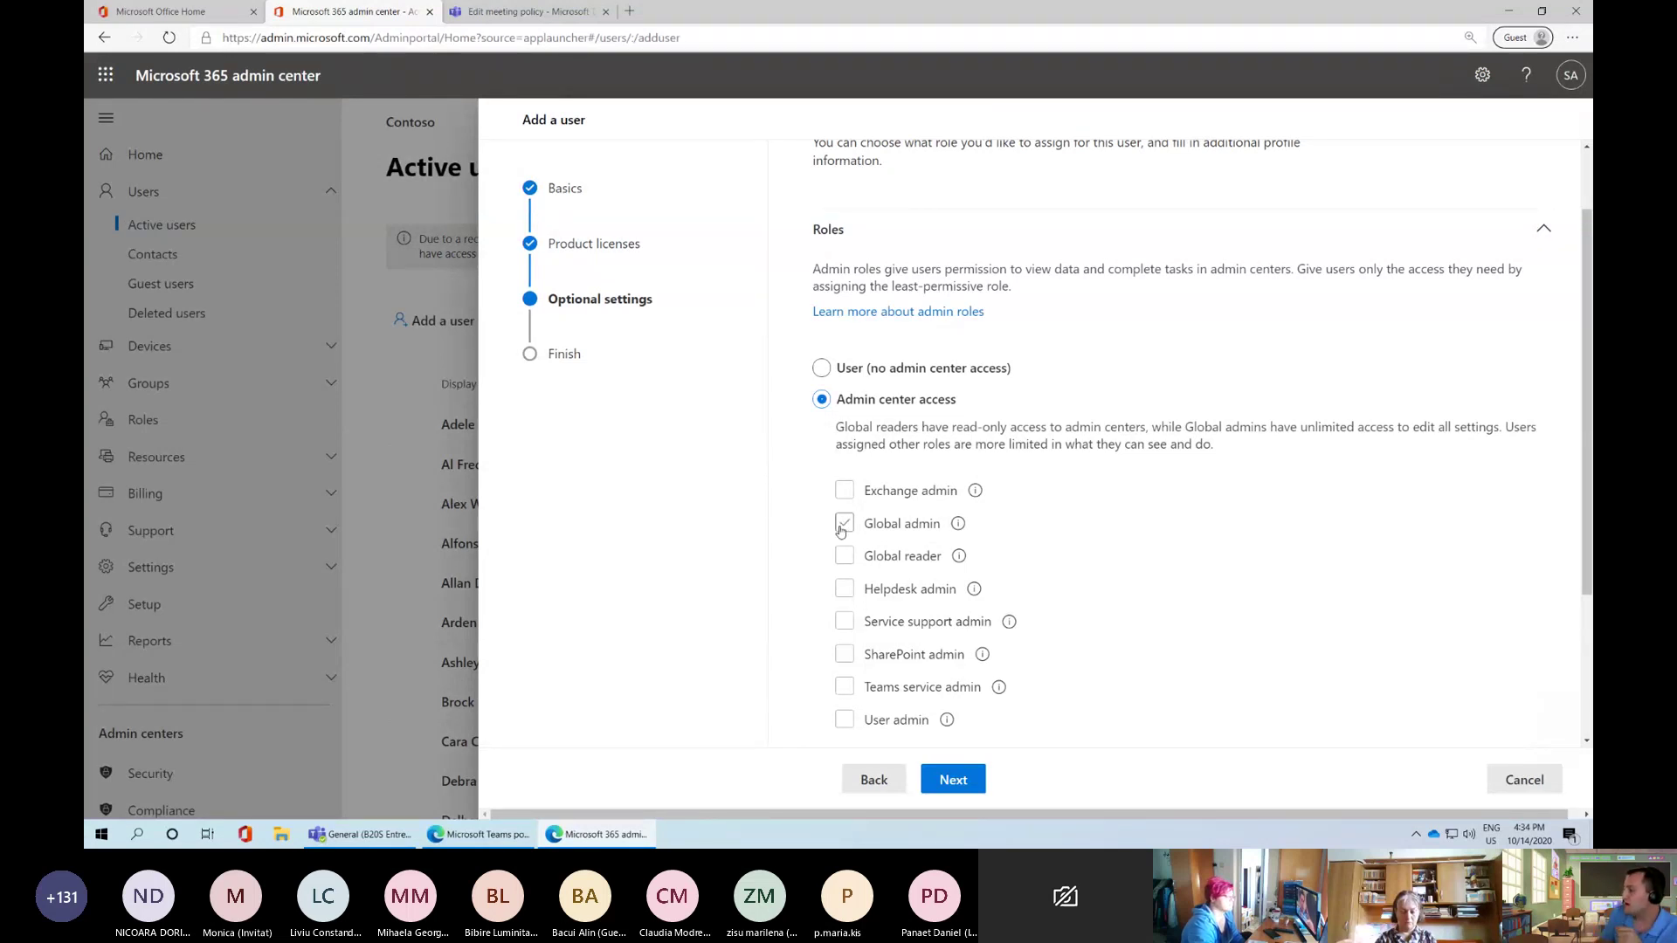
click(842, 524)
scroll(830, 551, down, 3)
scroll(830, 554, up, 2)
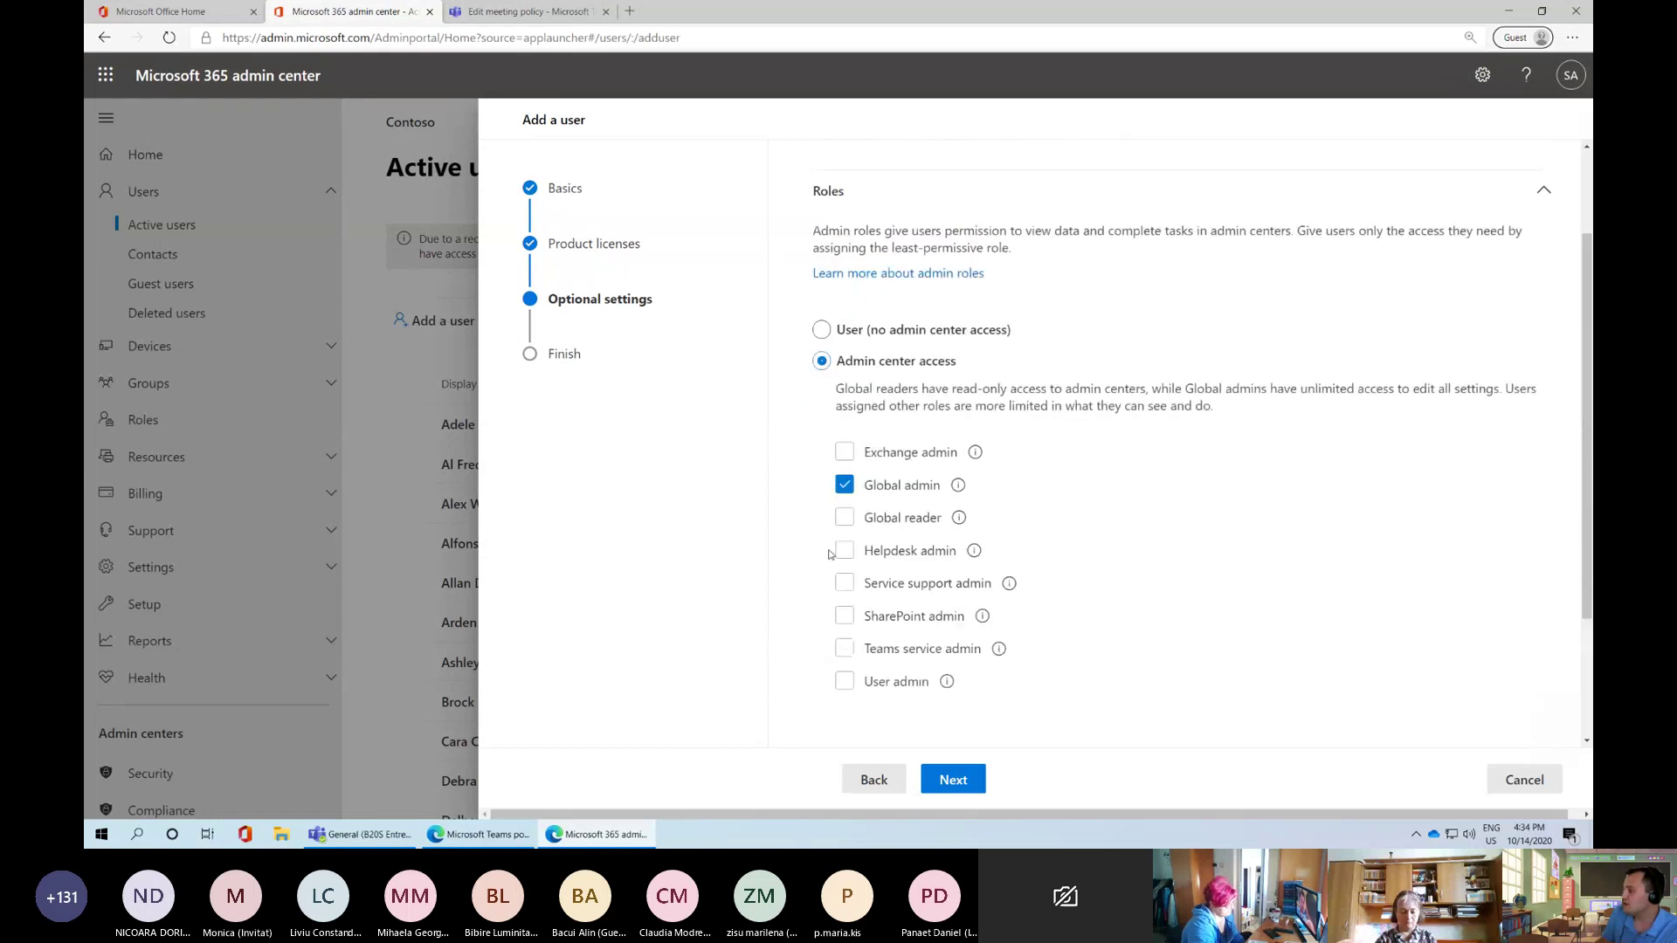
scroll(840, 650, down, 1)
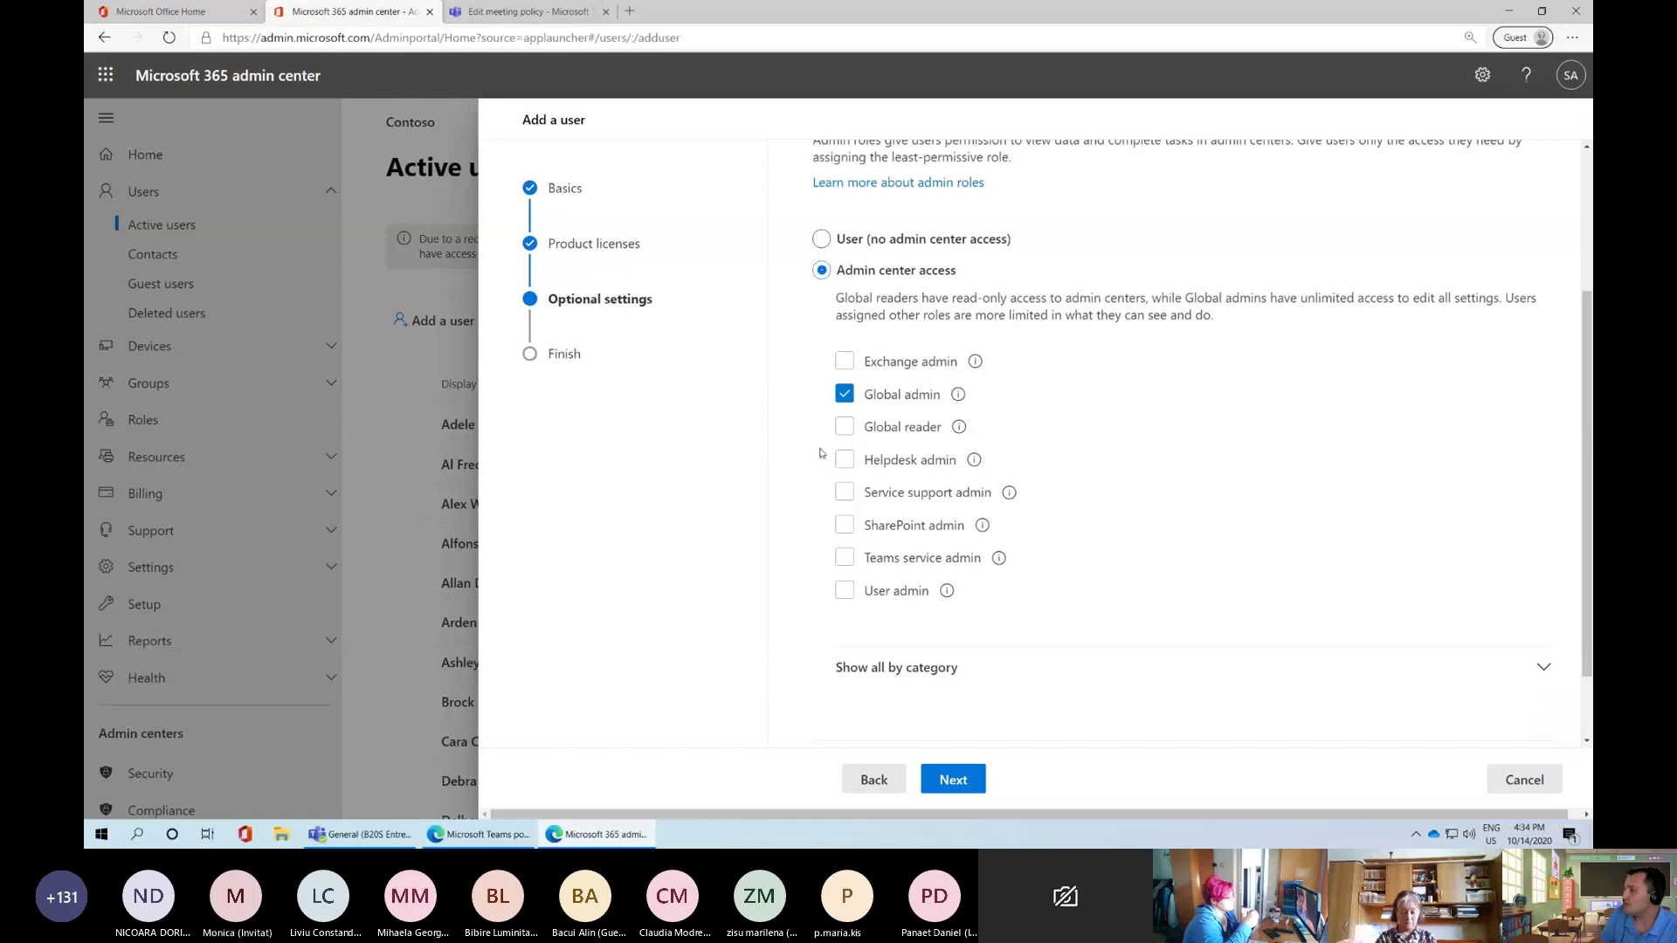
click(838, 243)
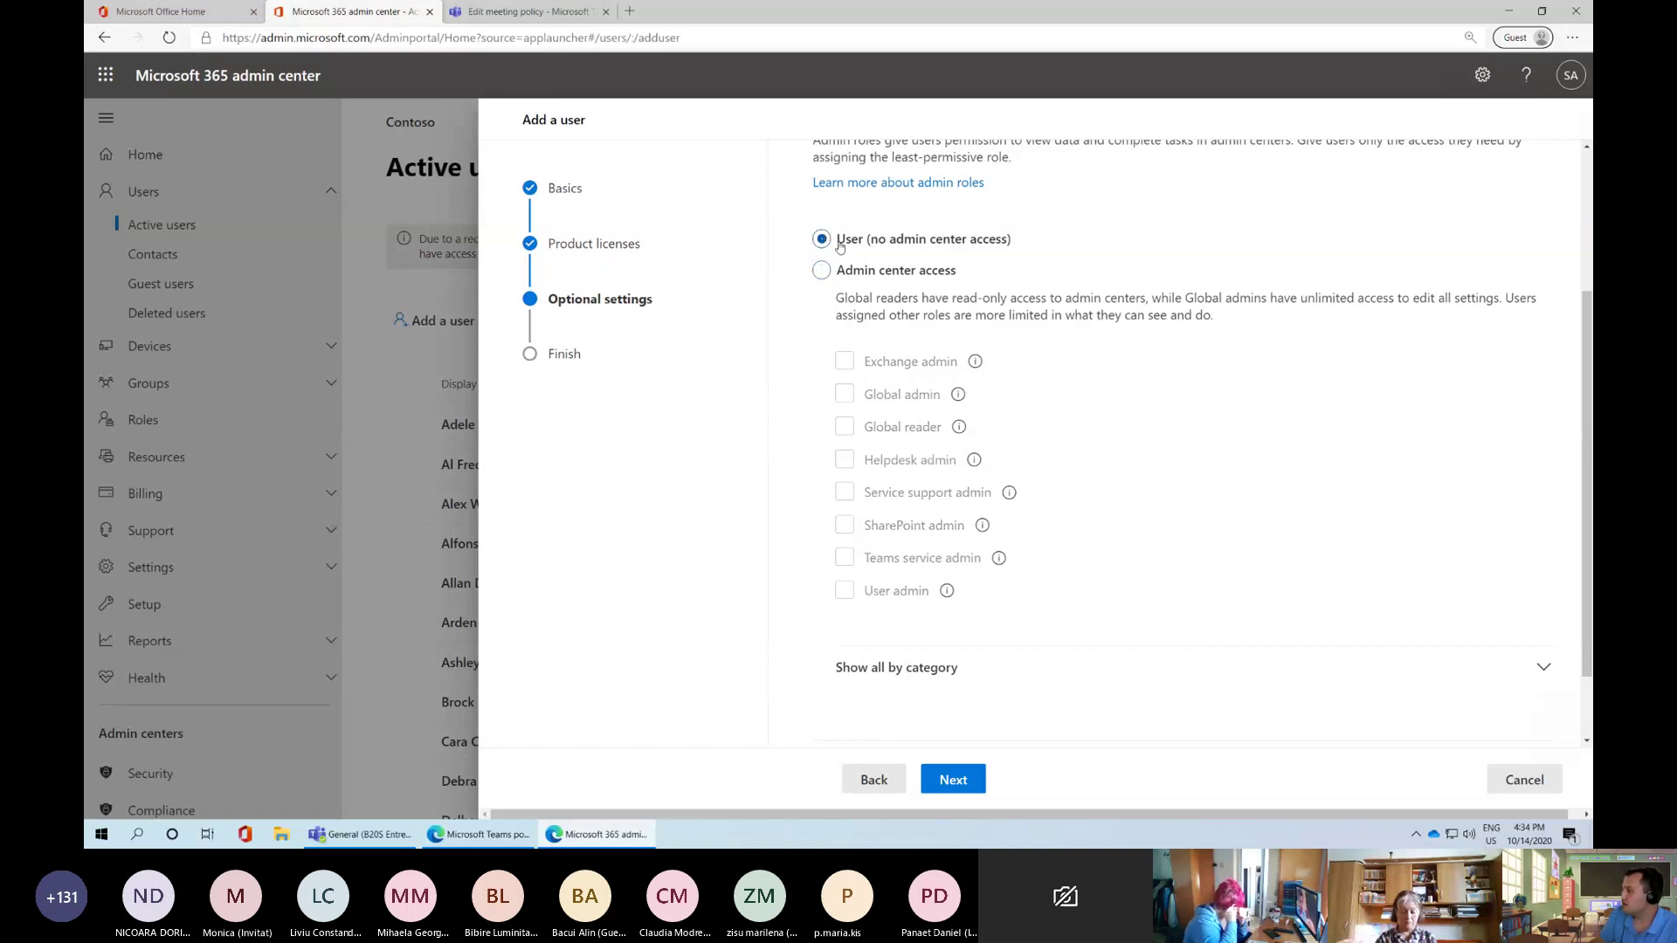
click(955, 779)
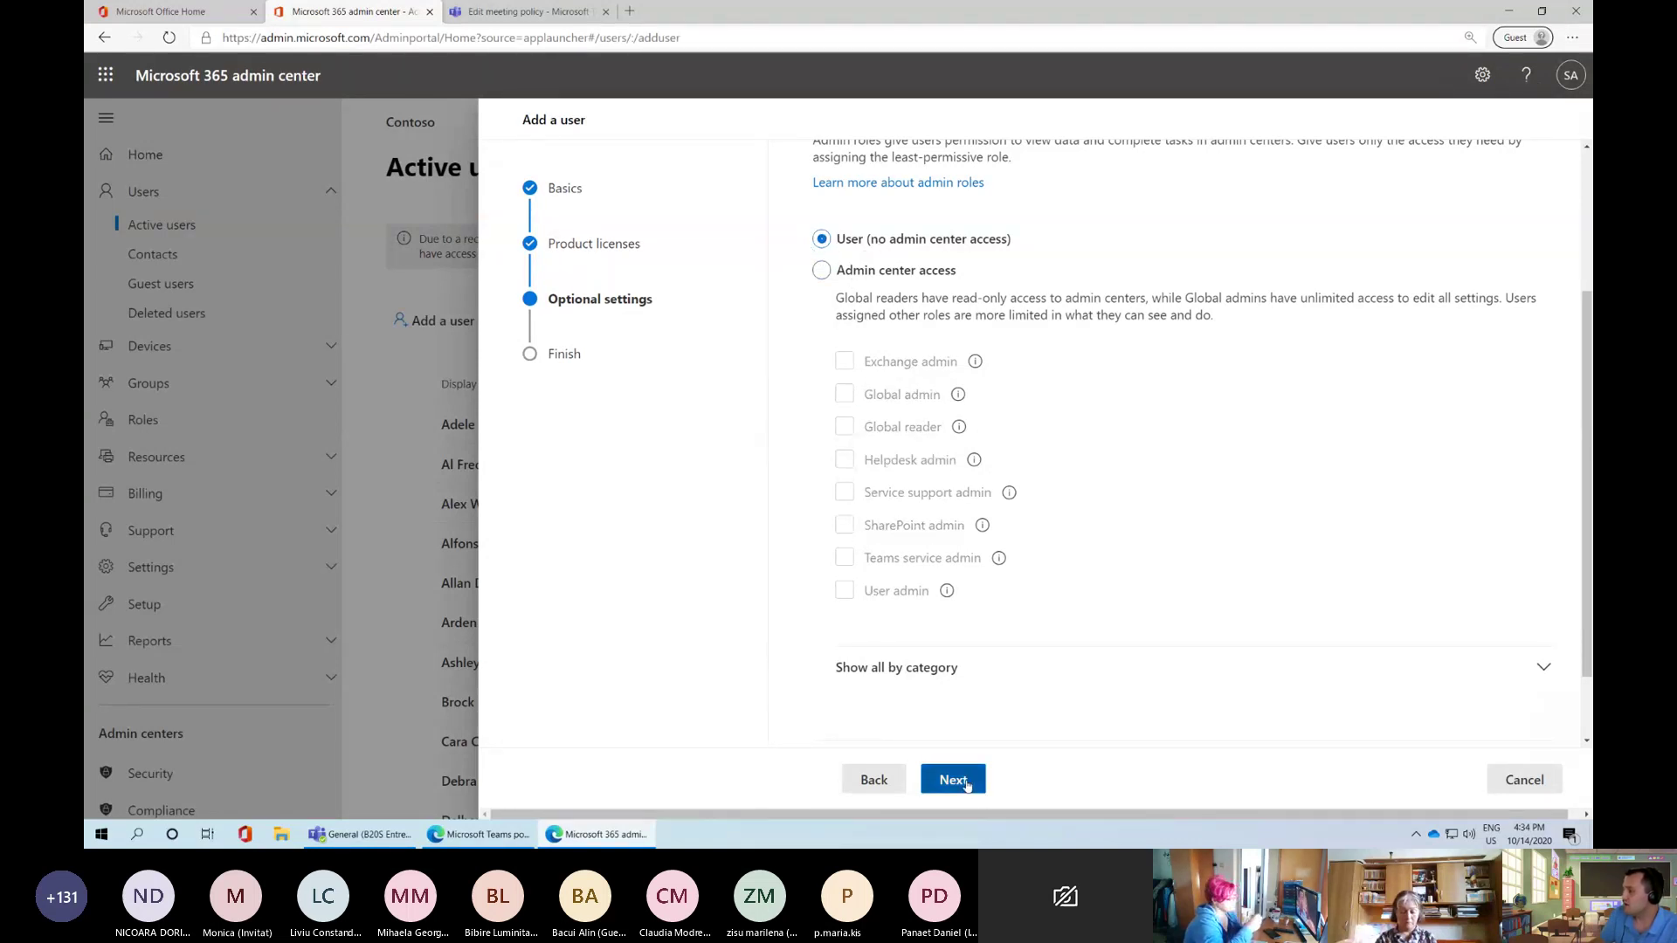
scroll(862, 352, down, 2)
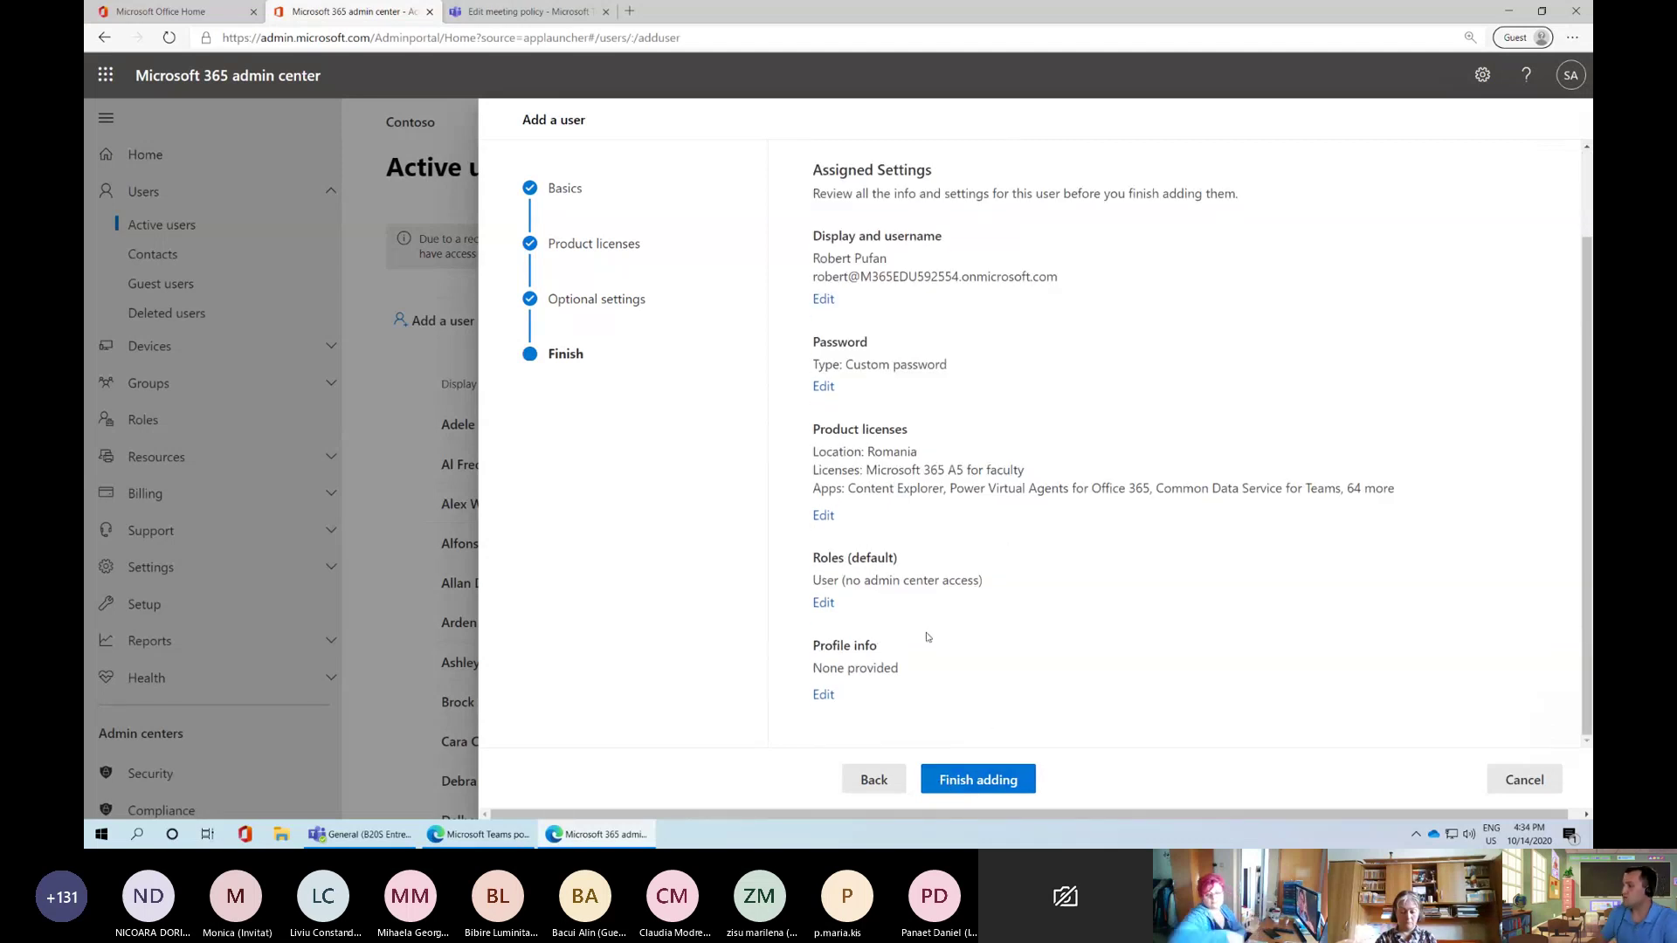
Cancel the Add a user wizard and confirm discarding the entered details
scroll(940, 627, up, 2)
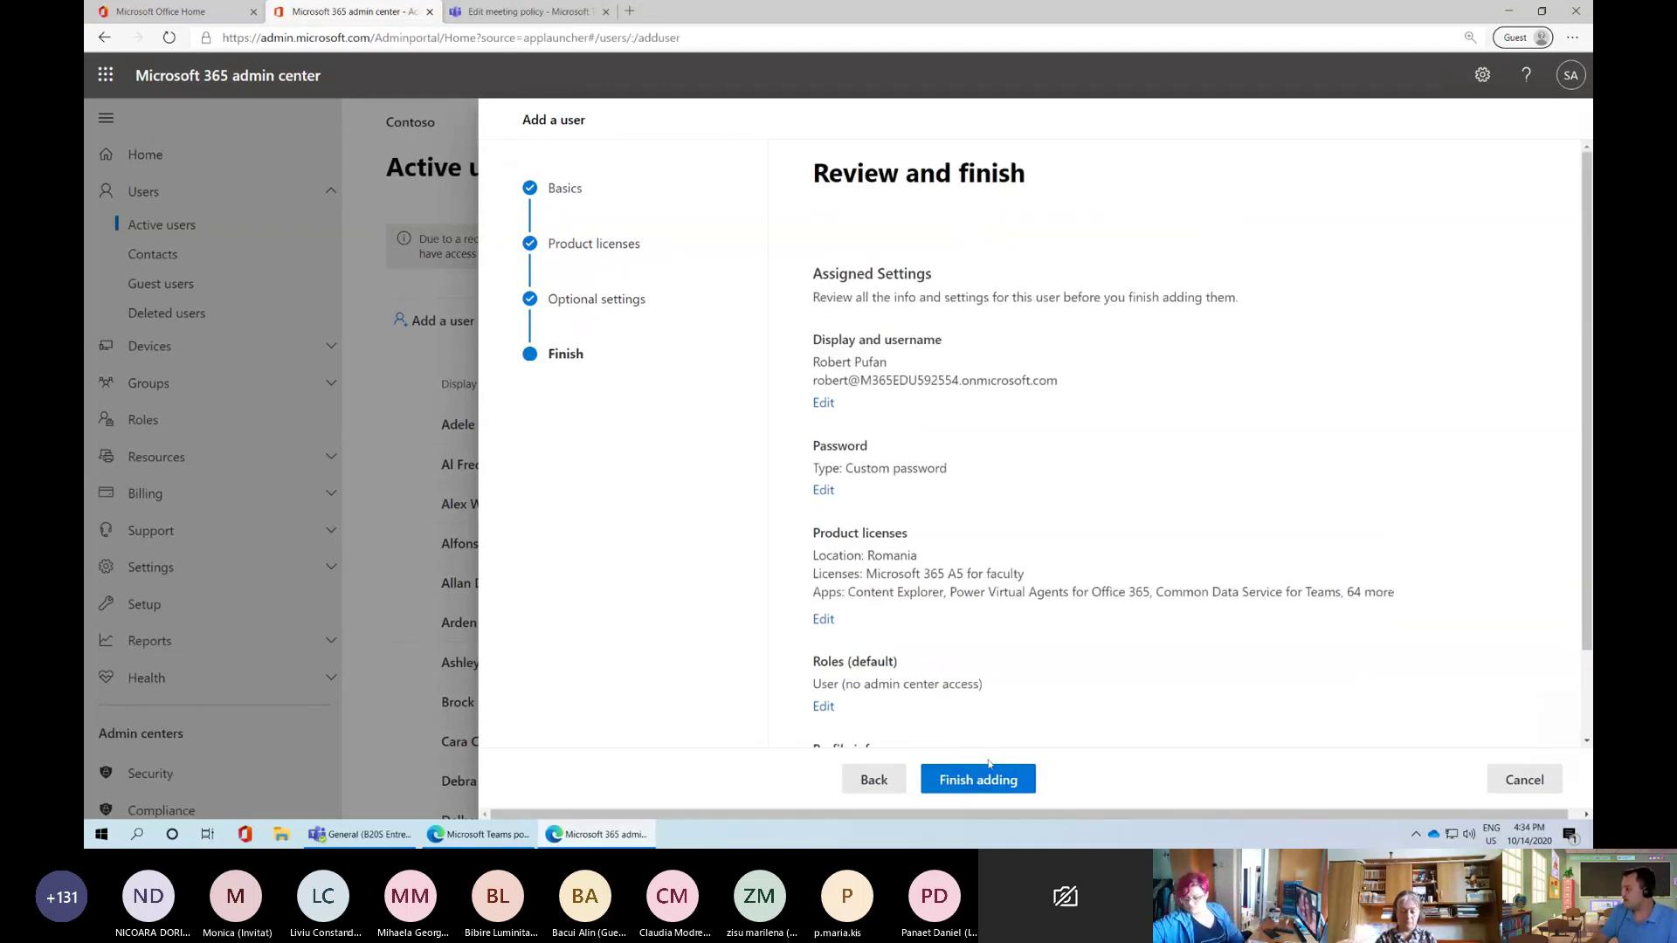
click(1524, 779)
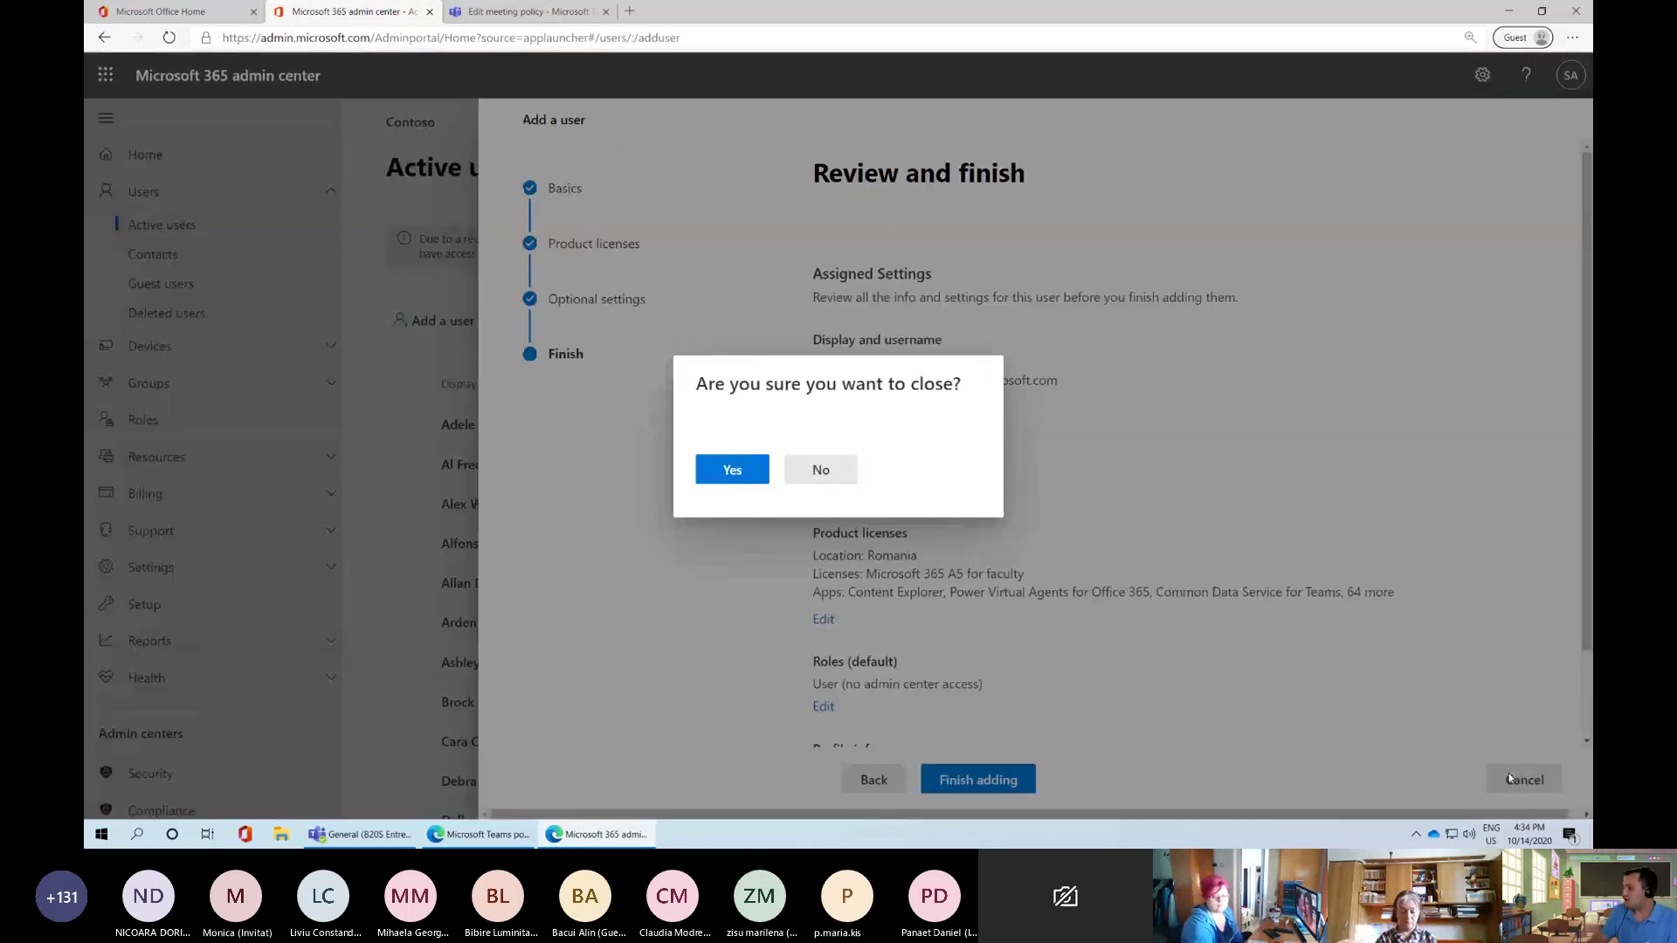
click(729, 472)
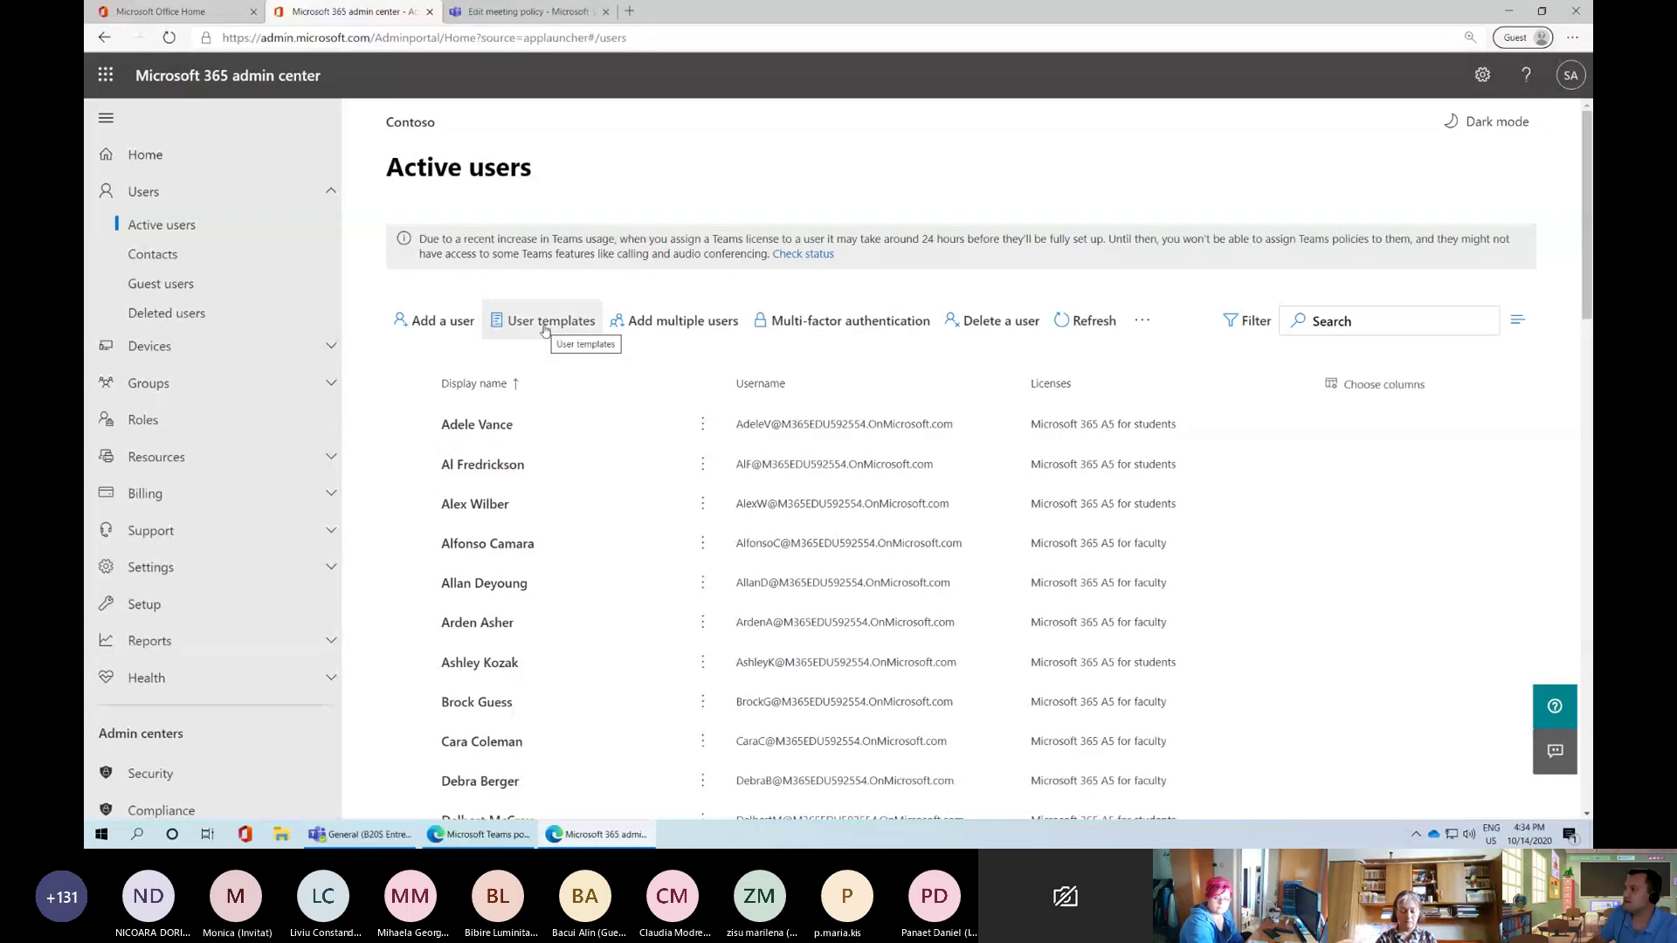
click(644, 335)
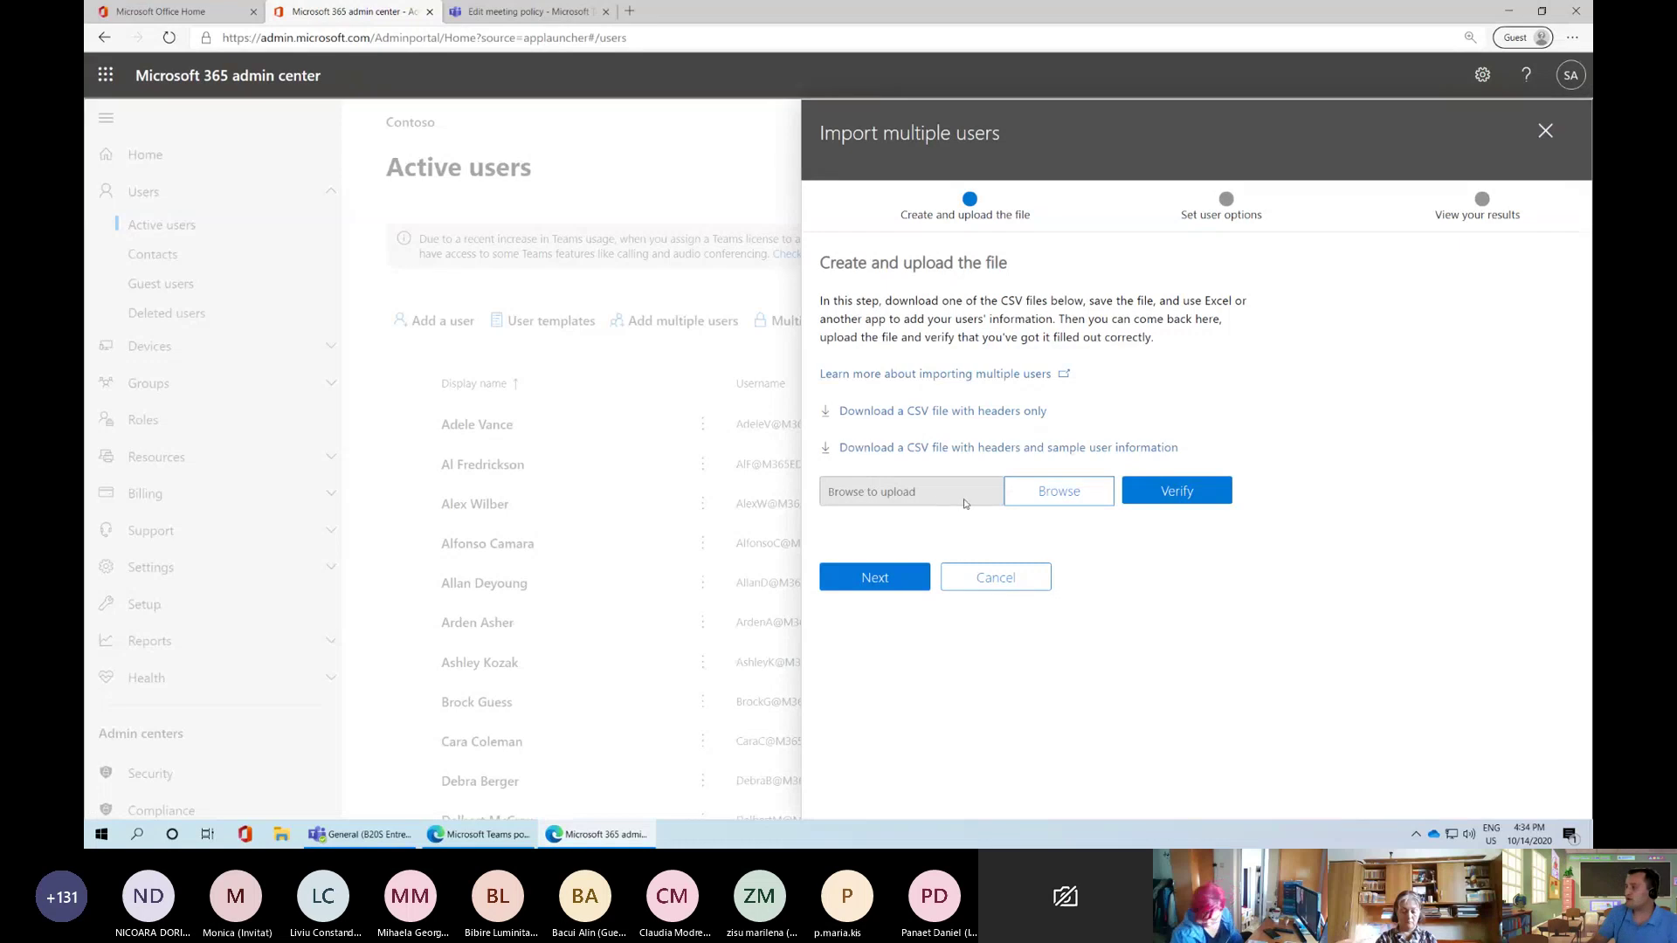
click(1055, 504)
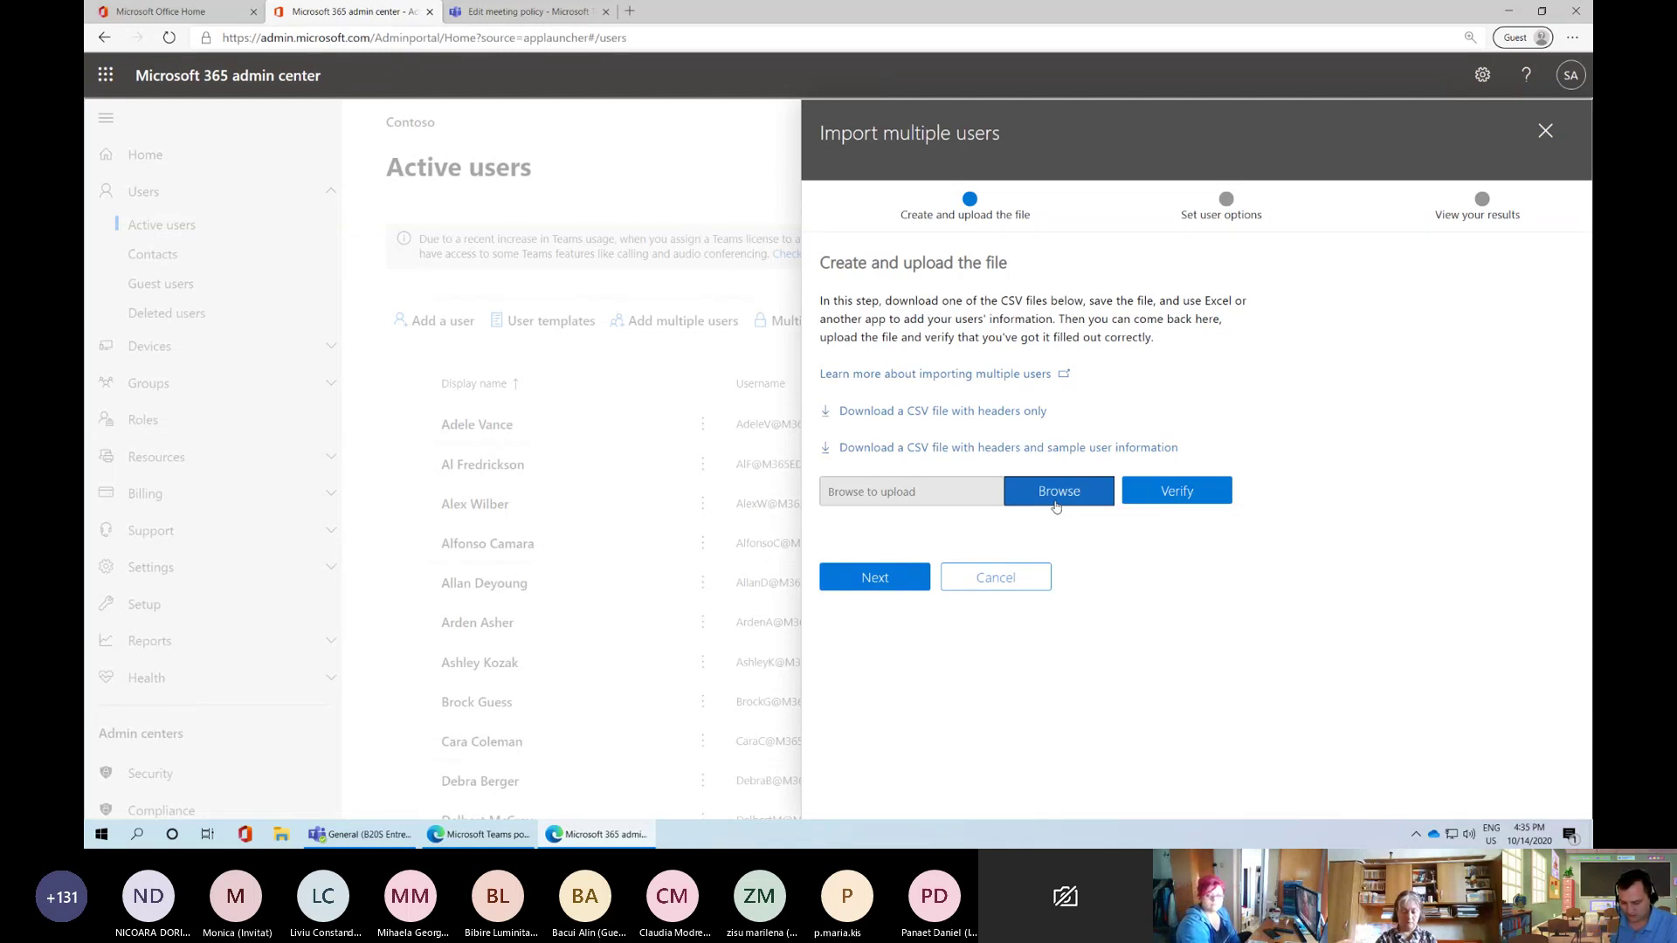
click(1059, 509)
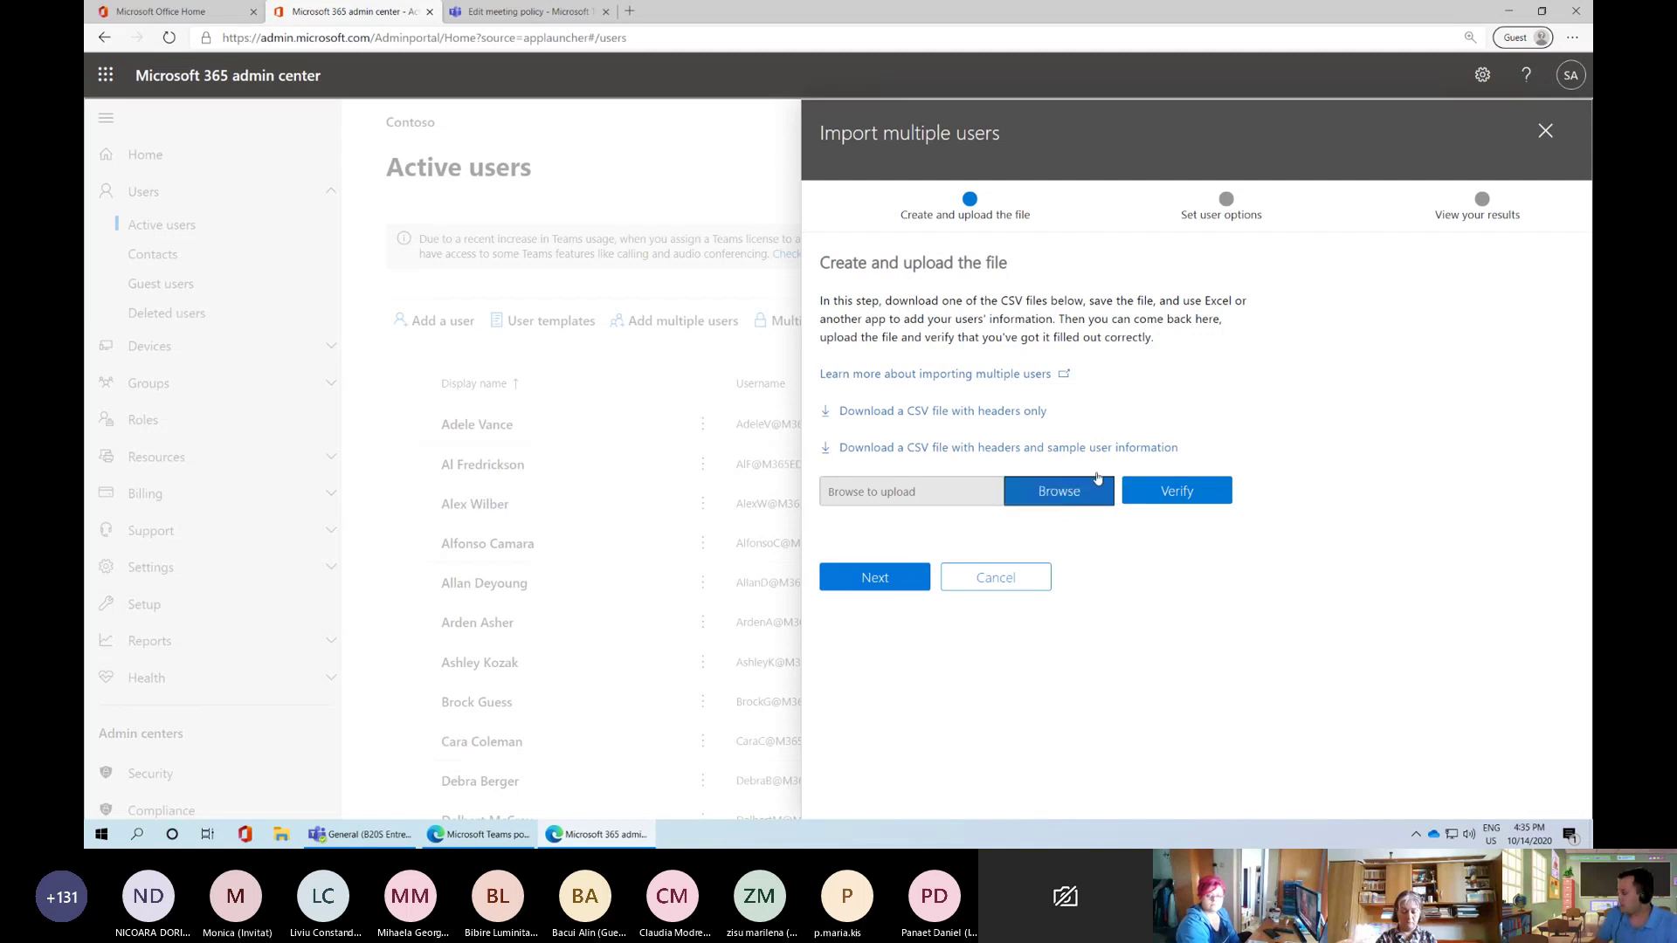
click(1546, 133)
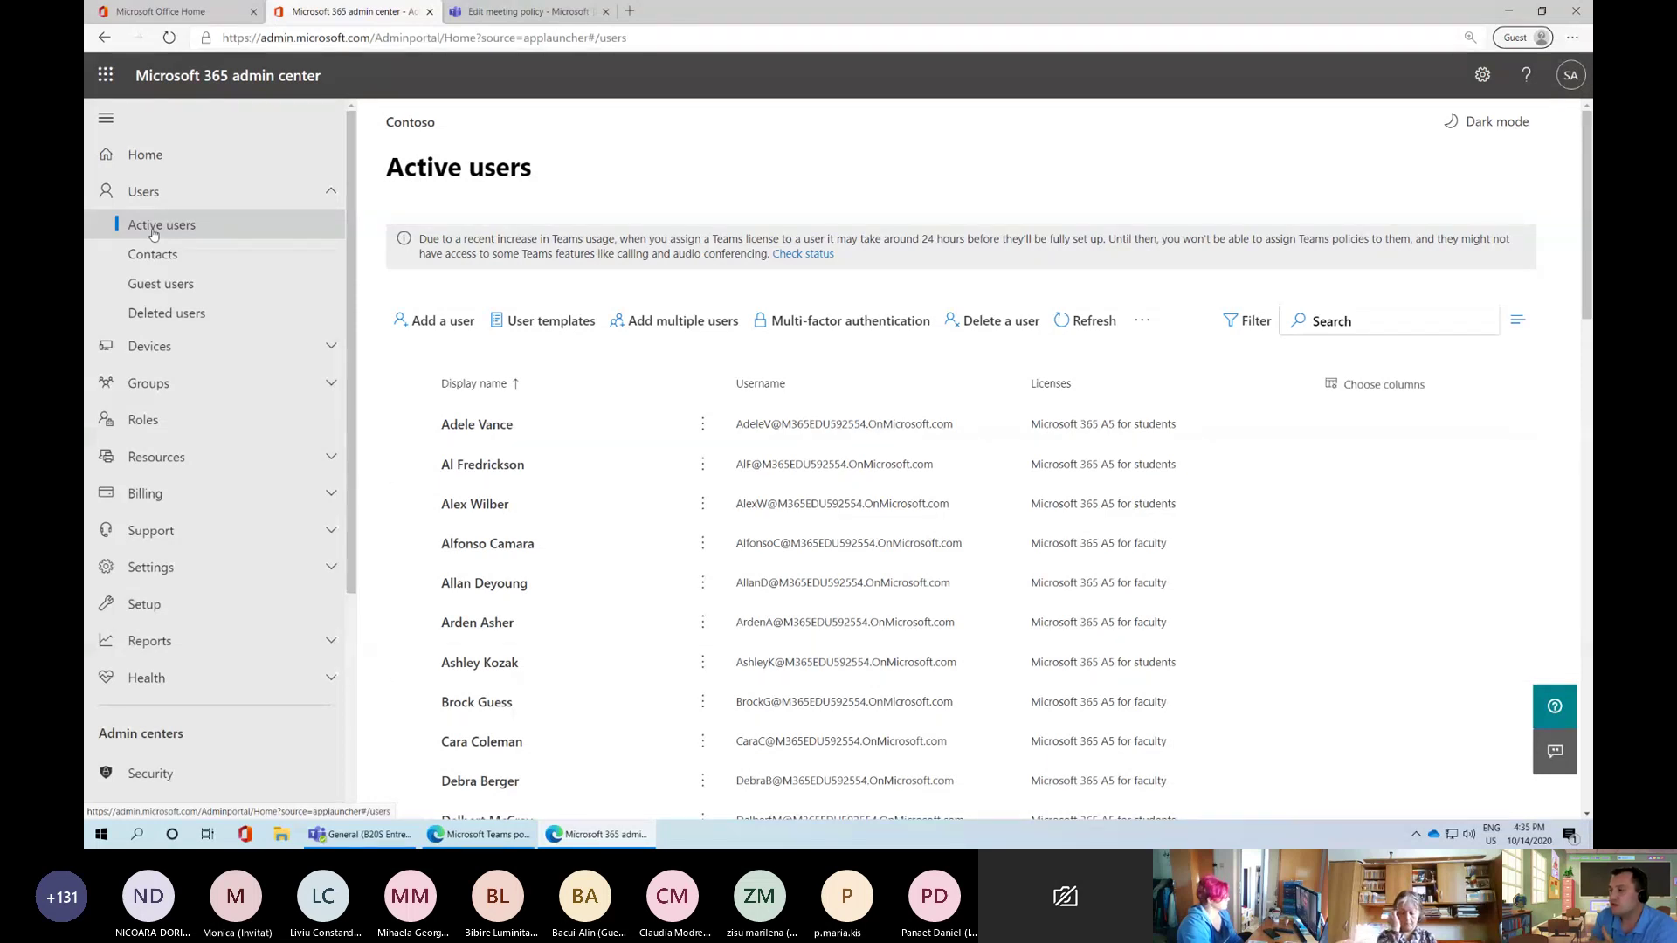
Open Teams from the Admin centers list in the left navigation
scroll(172, 423, down, 3)
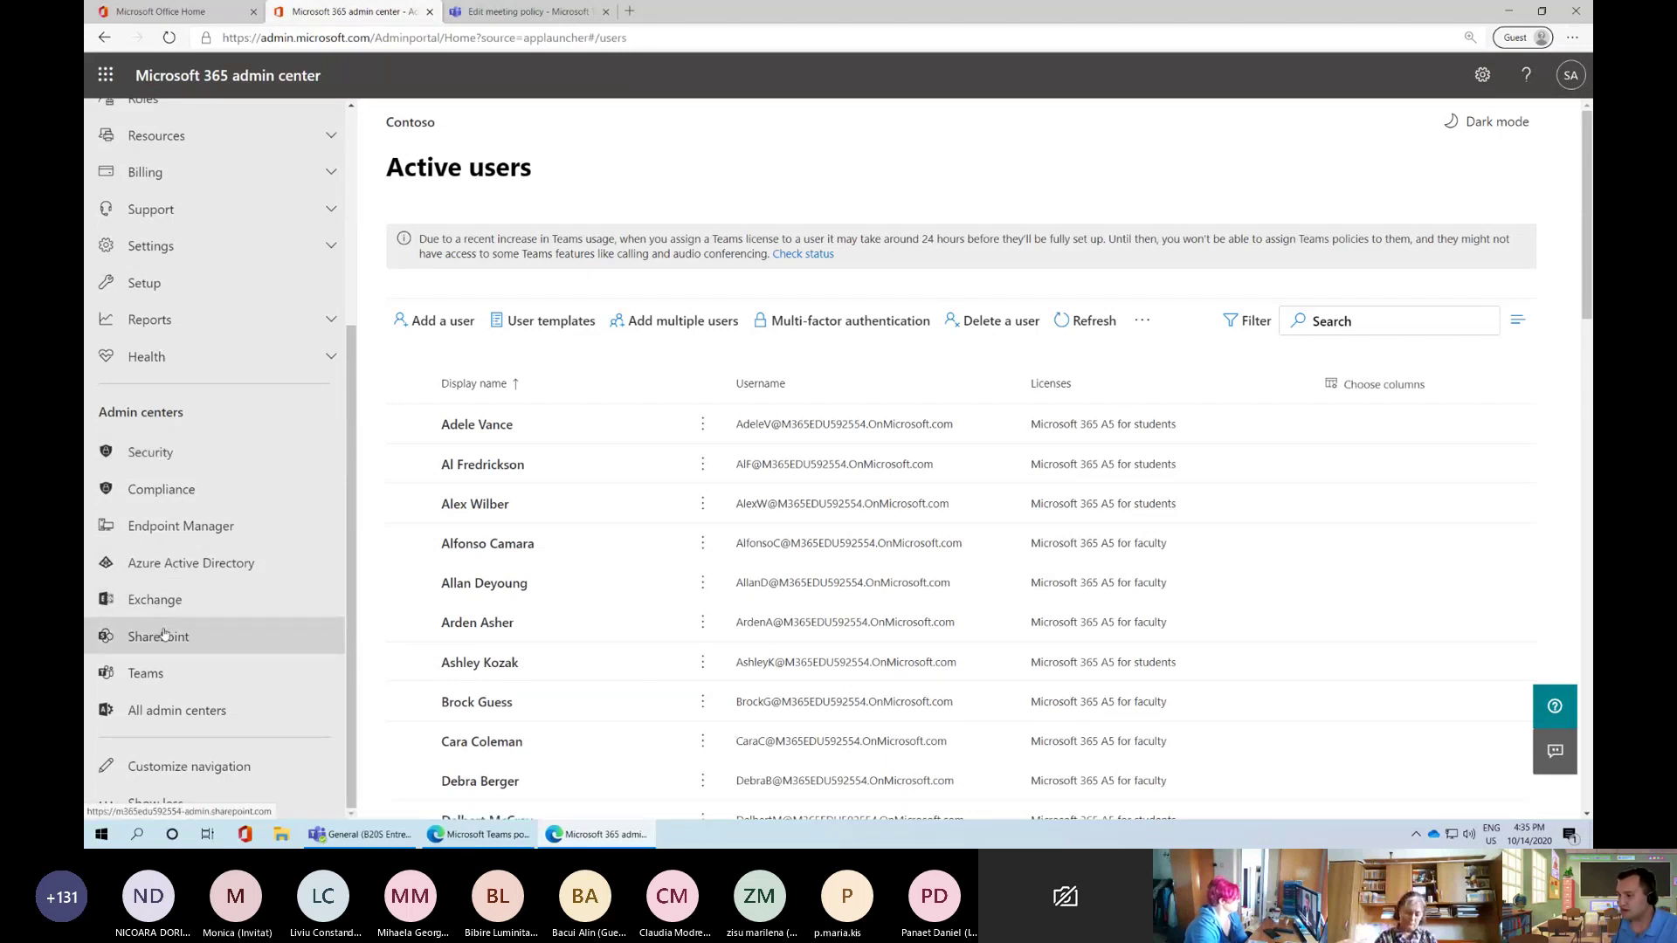
click(125, 682)
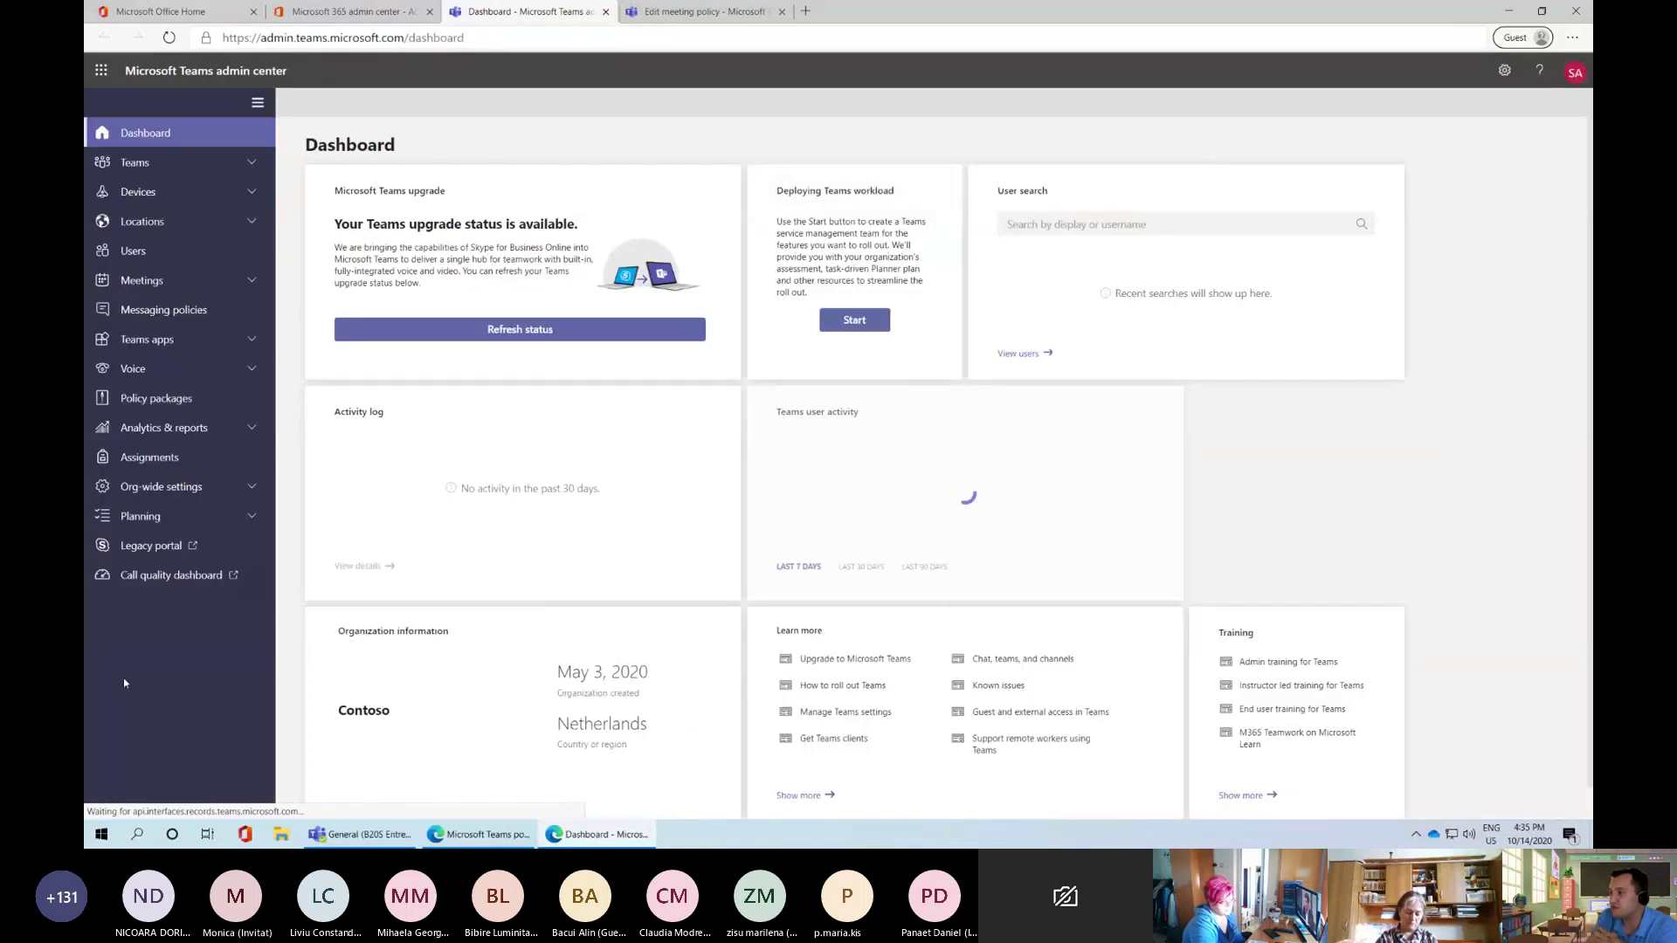
Zoom the Dashboard in, search users for 'ale', and open the matching student's profile
key(ctrl+plus)
key(ctrl+plus)
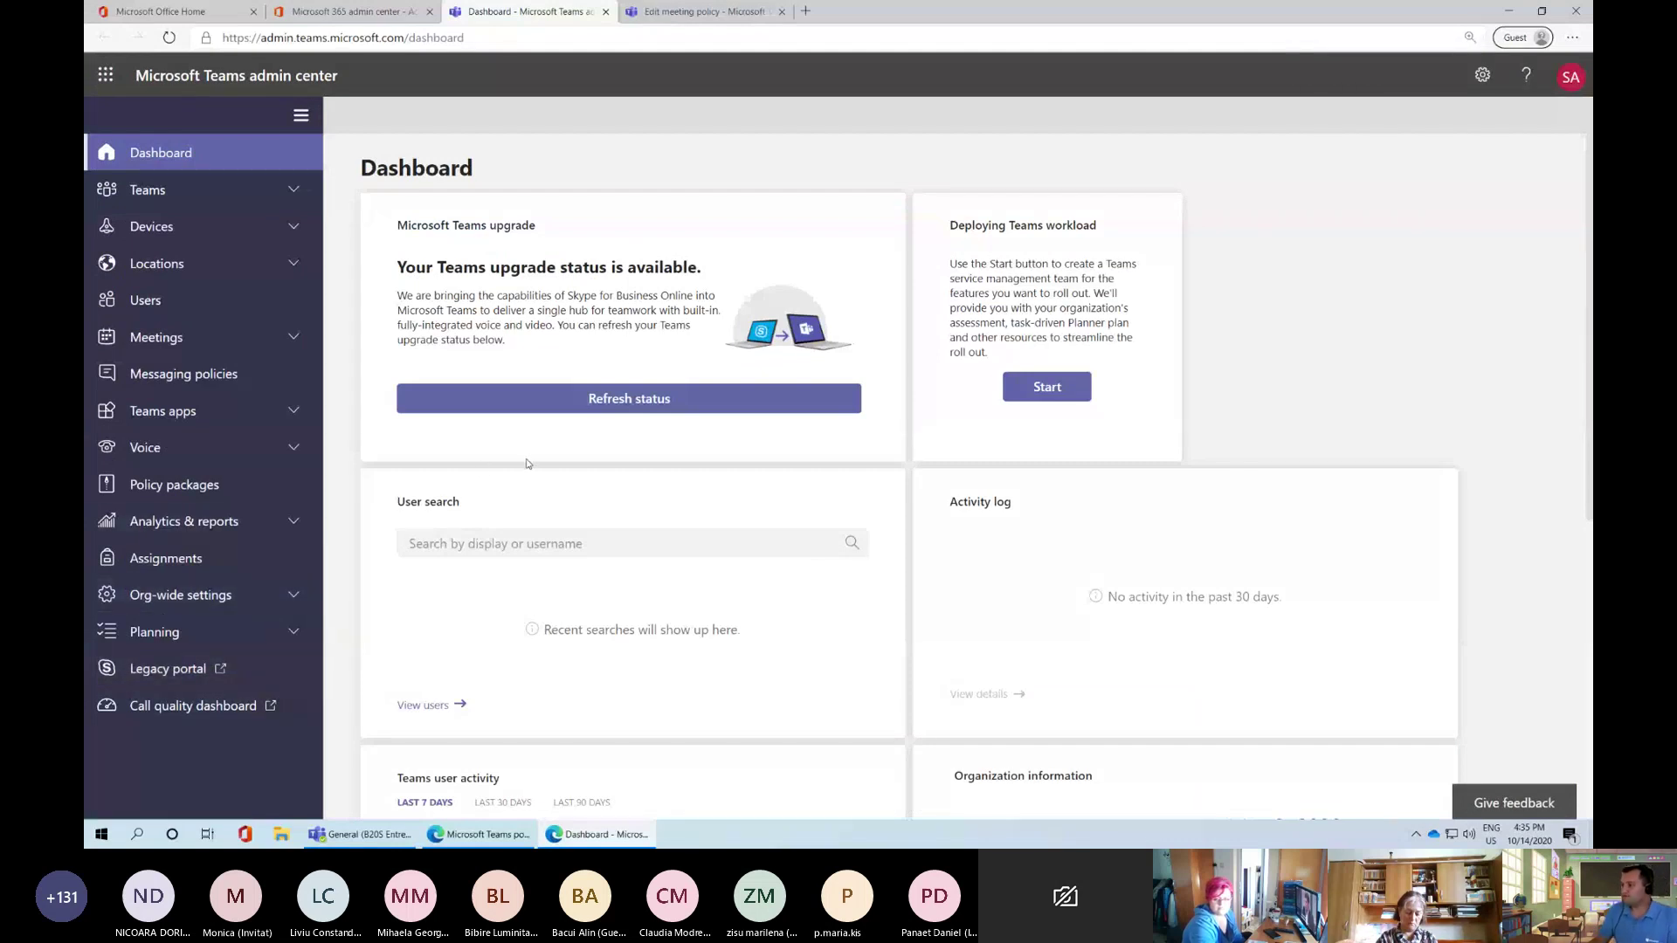
scroll(611, 525, down, 3)
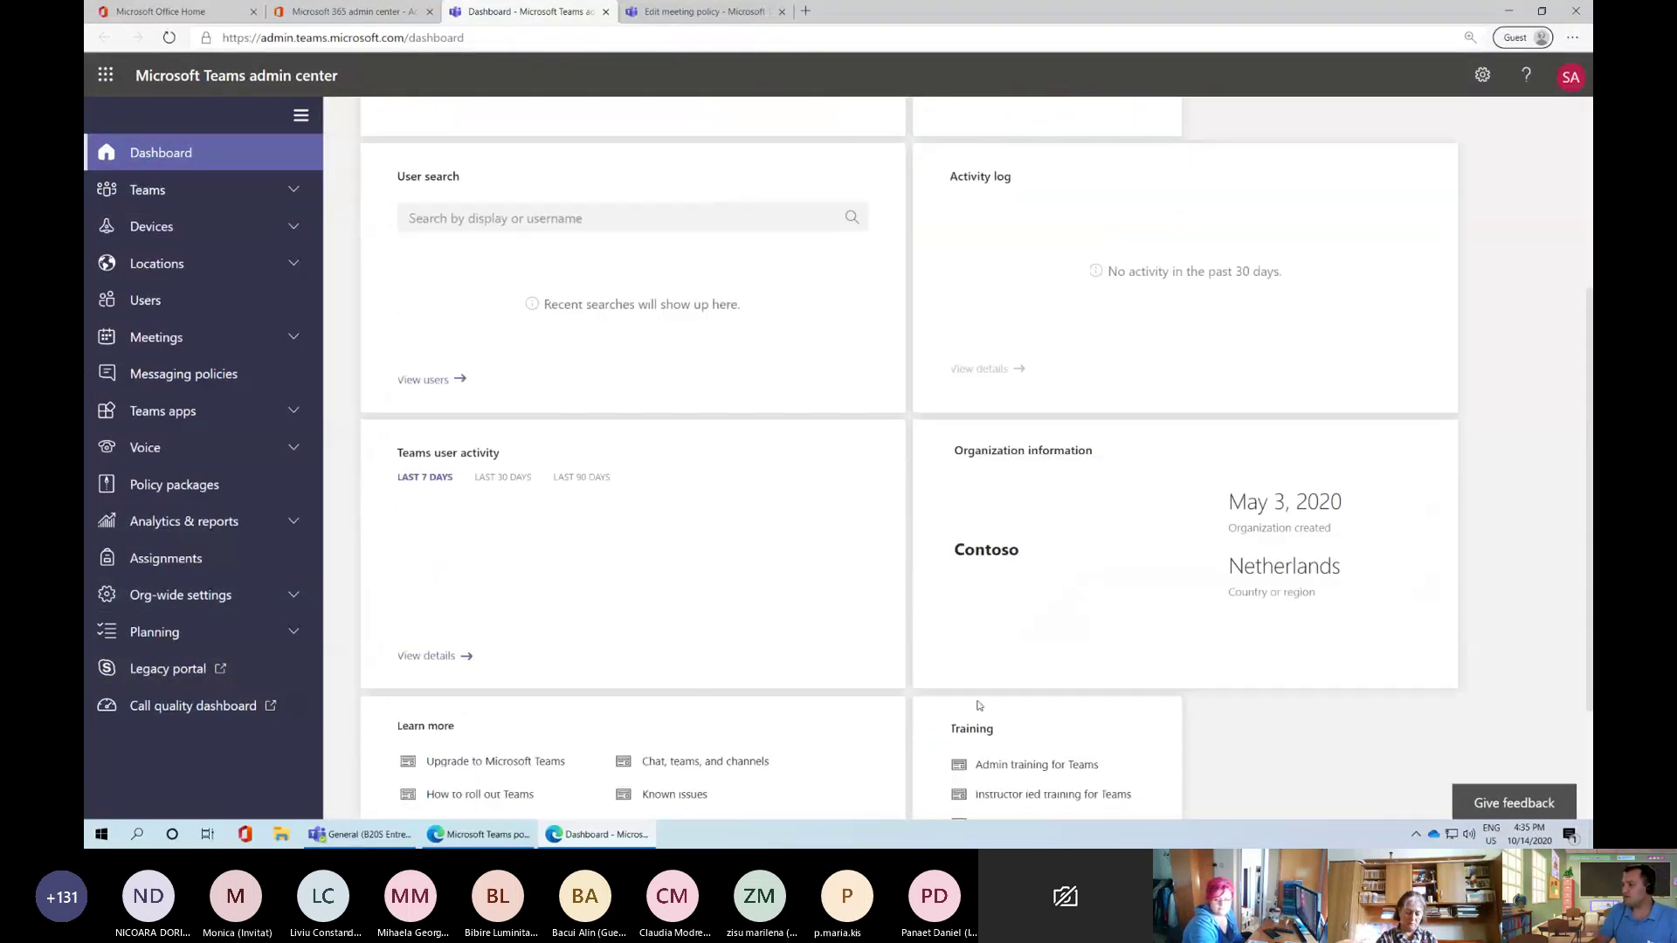
scroll(979, 706, down, 1)
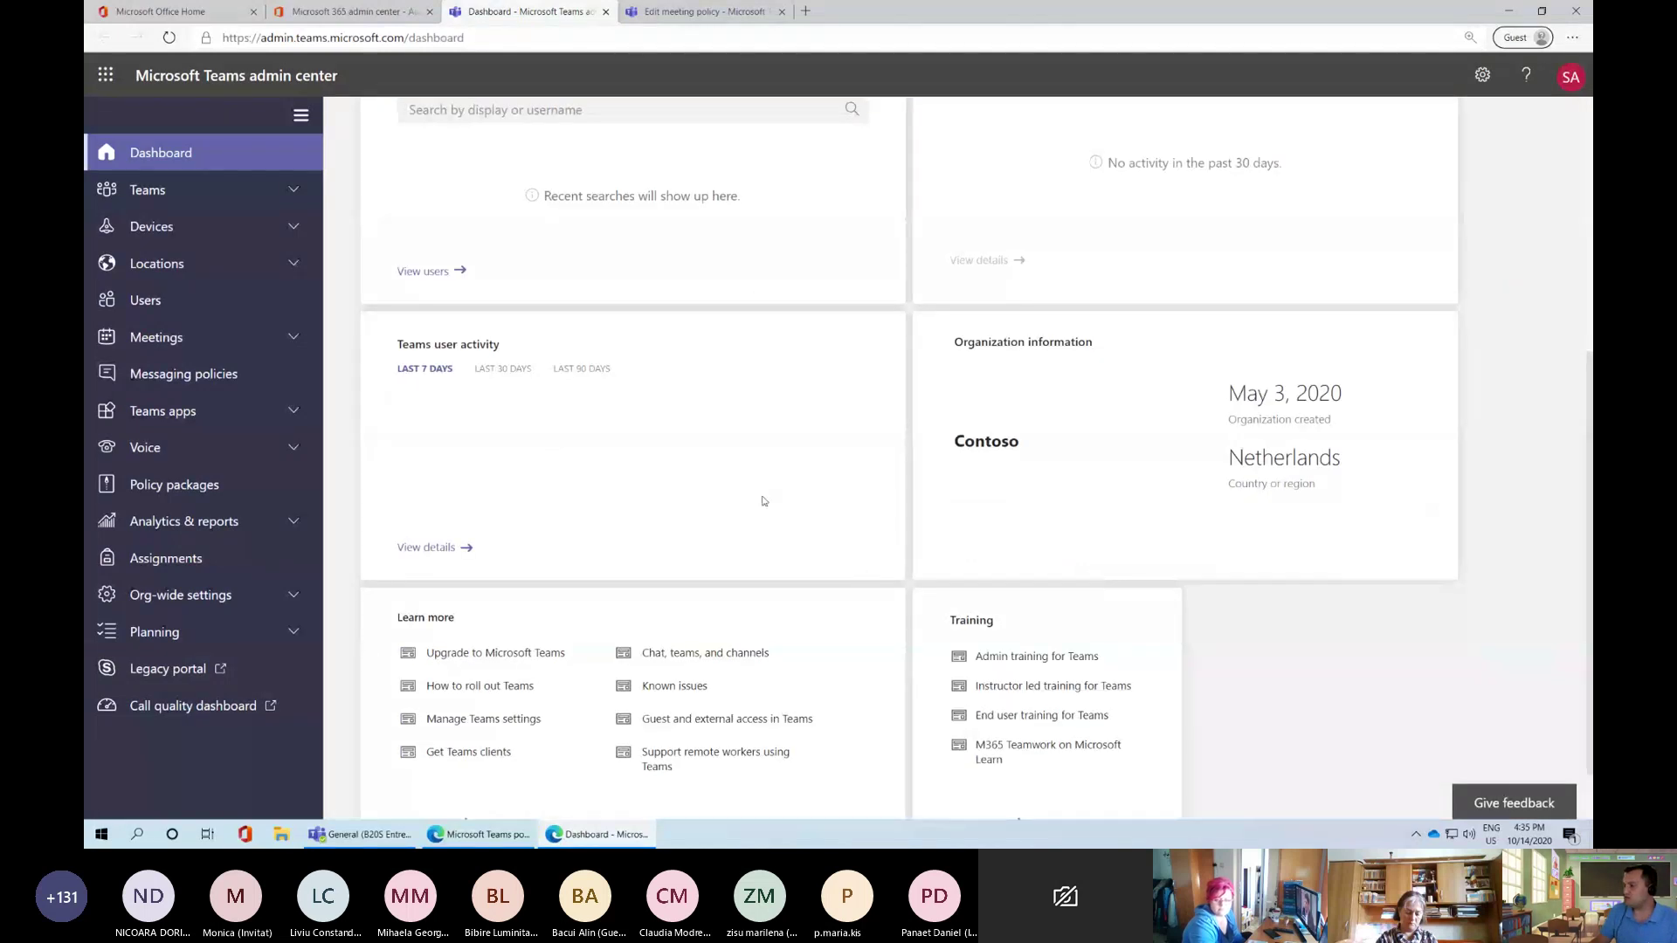
scroll(764, 500, up, 3)
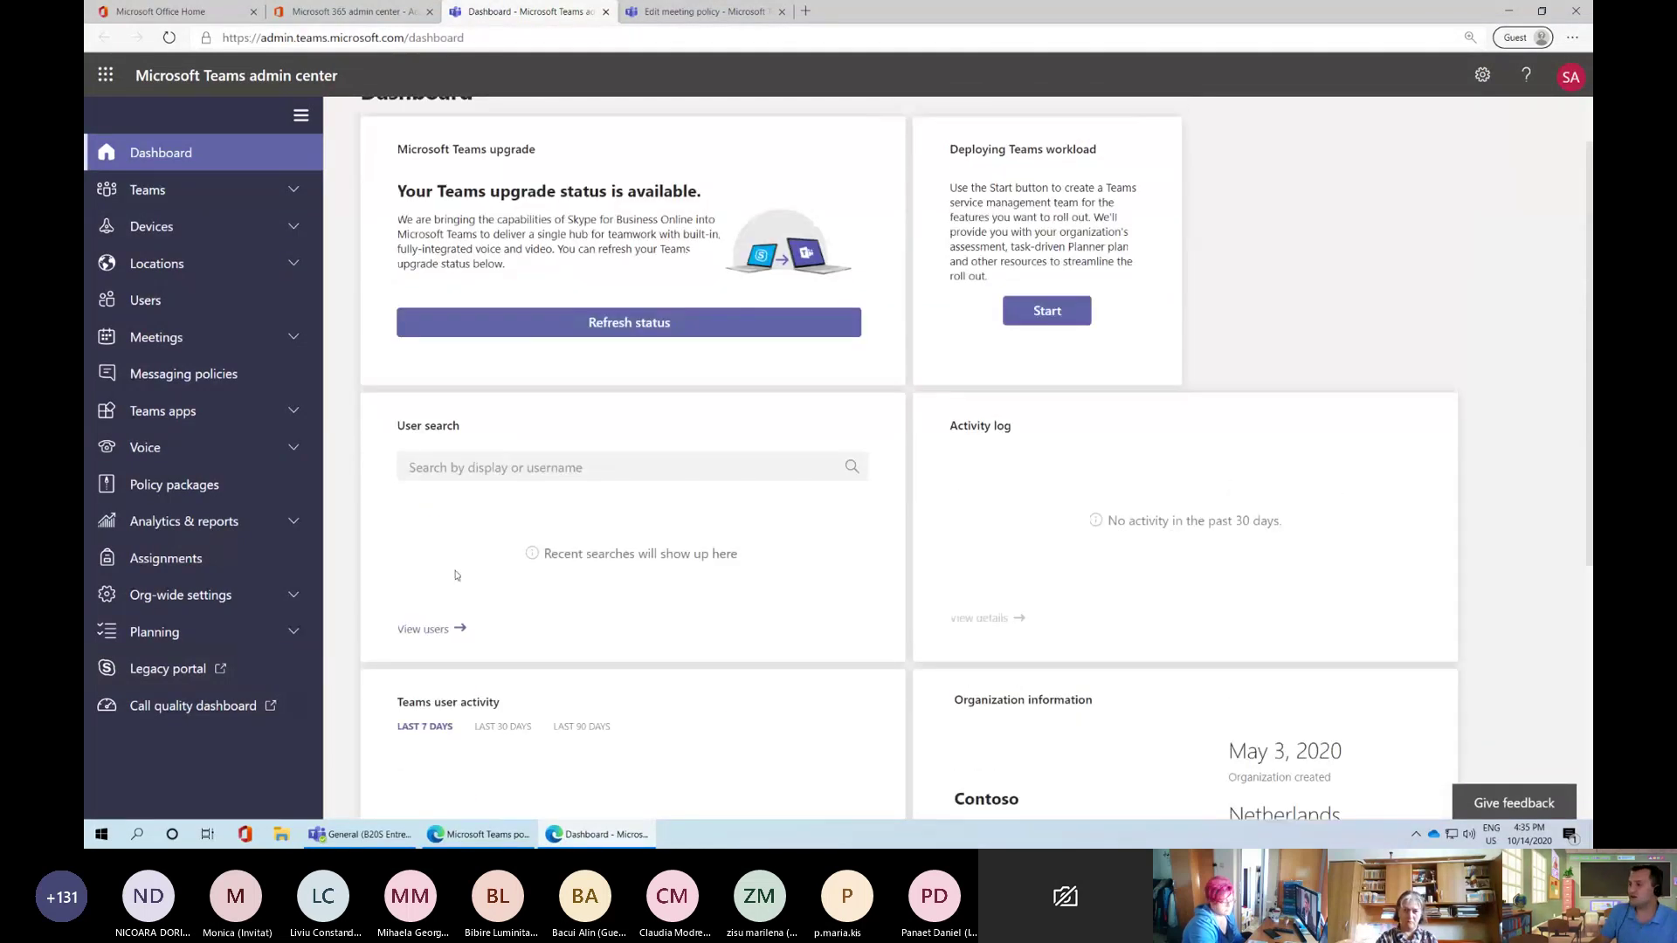
scroll(455, 575, up, 1)
scroll(455, 611, down, 1)
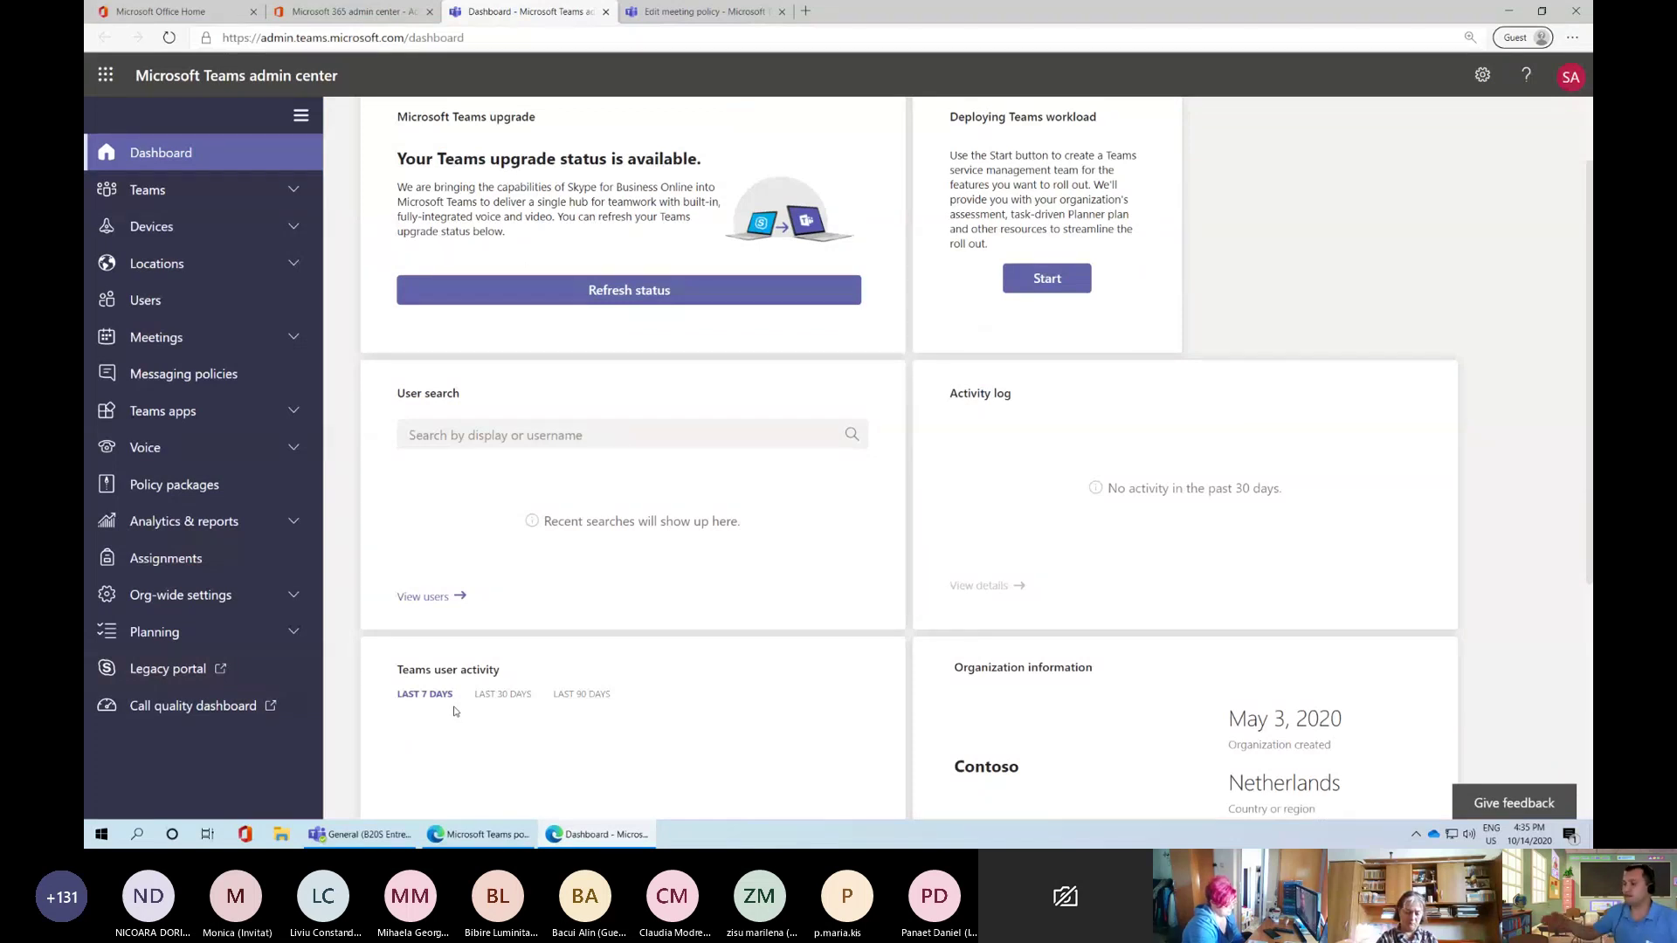
scroll(492, 711, up, 1)
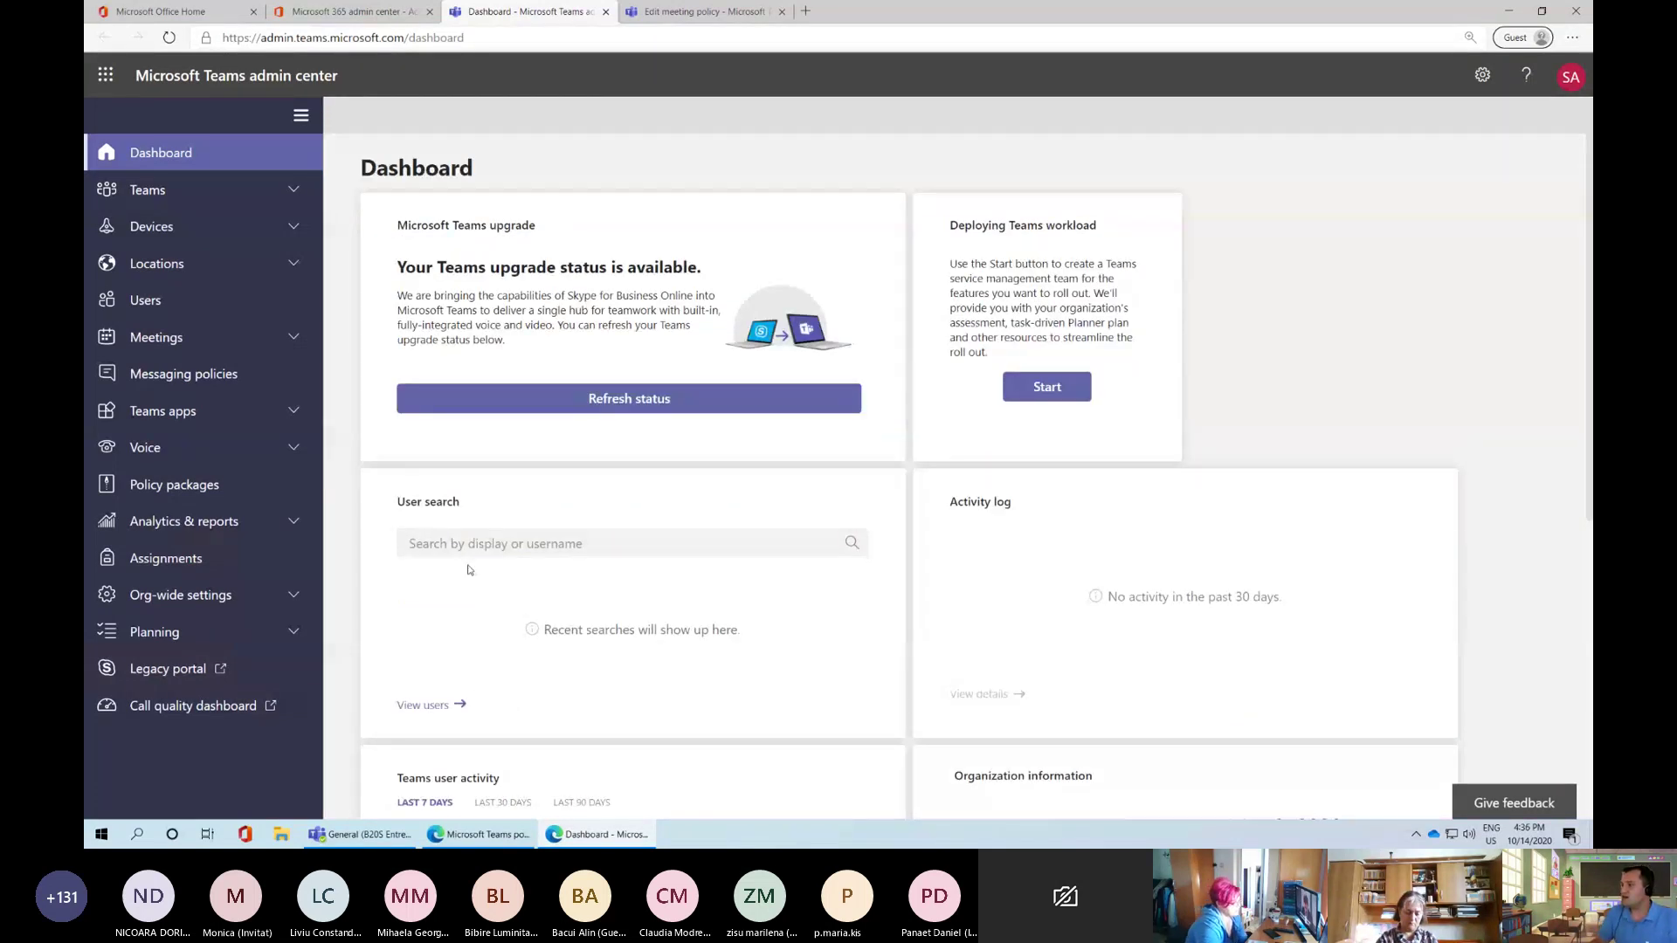
click(491, 544)
text(a)
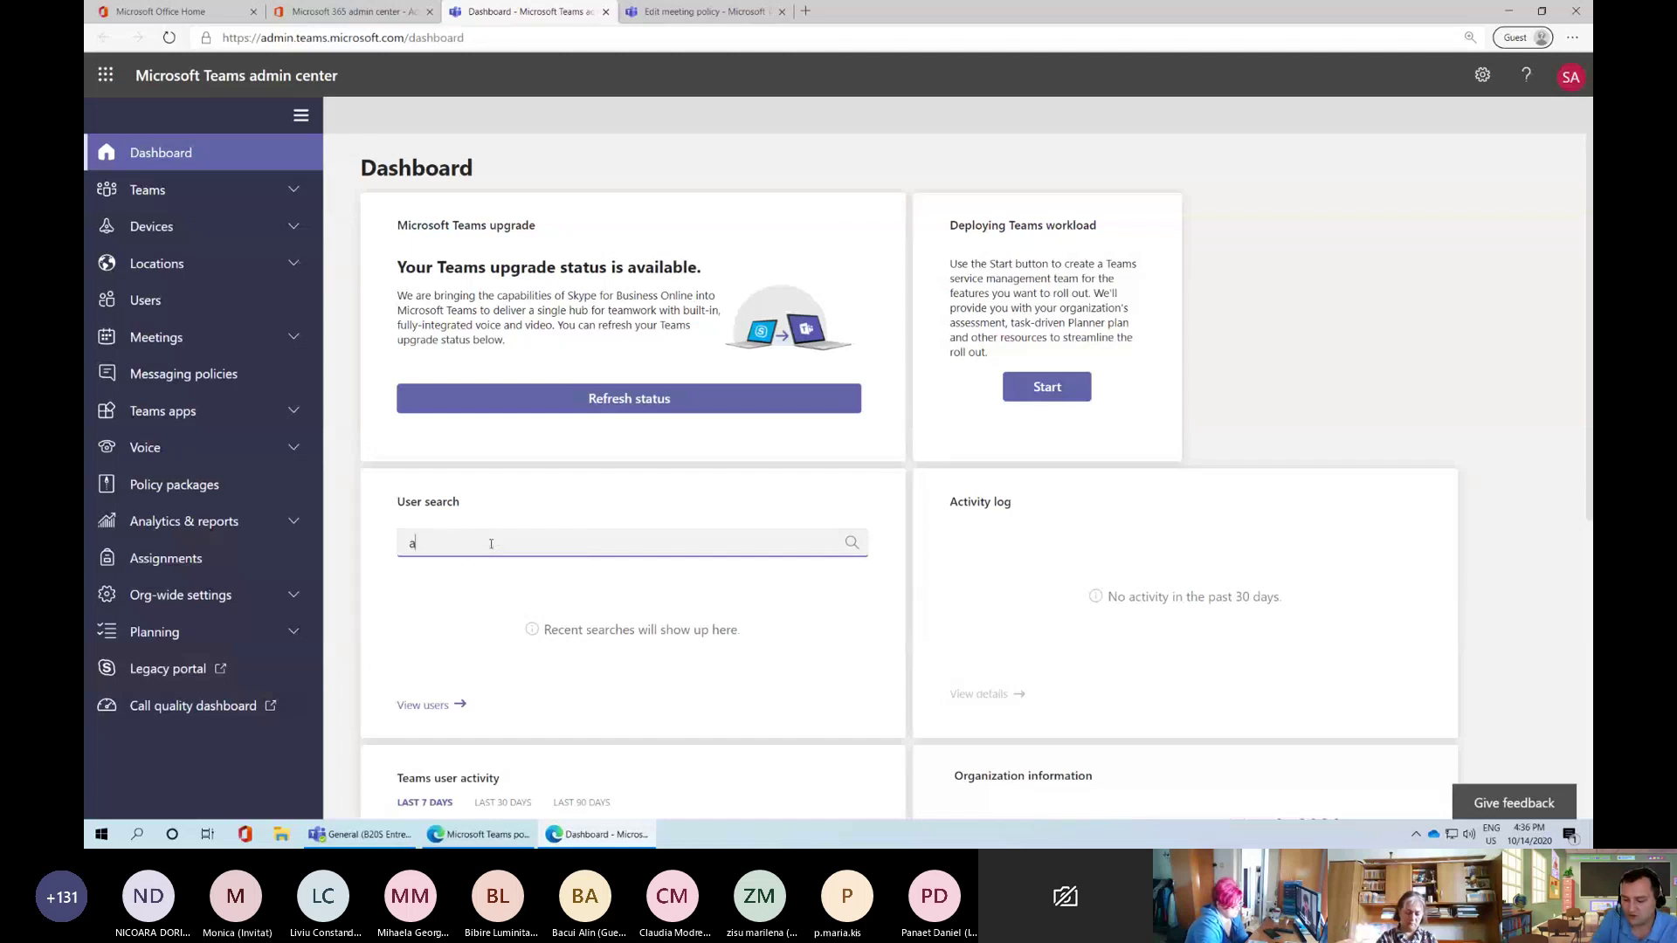
text(le)
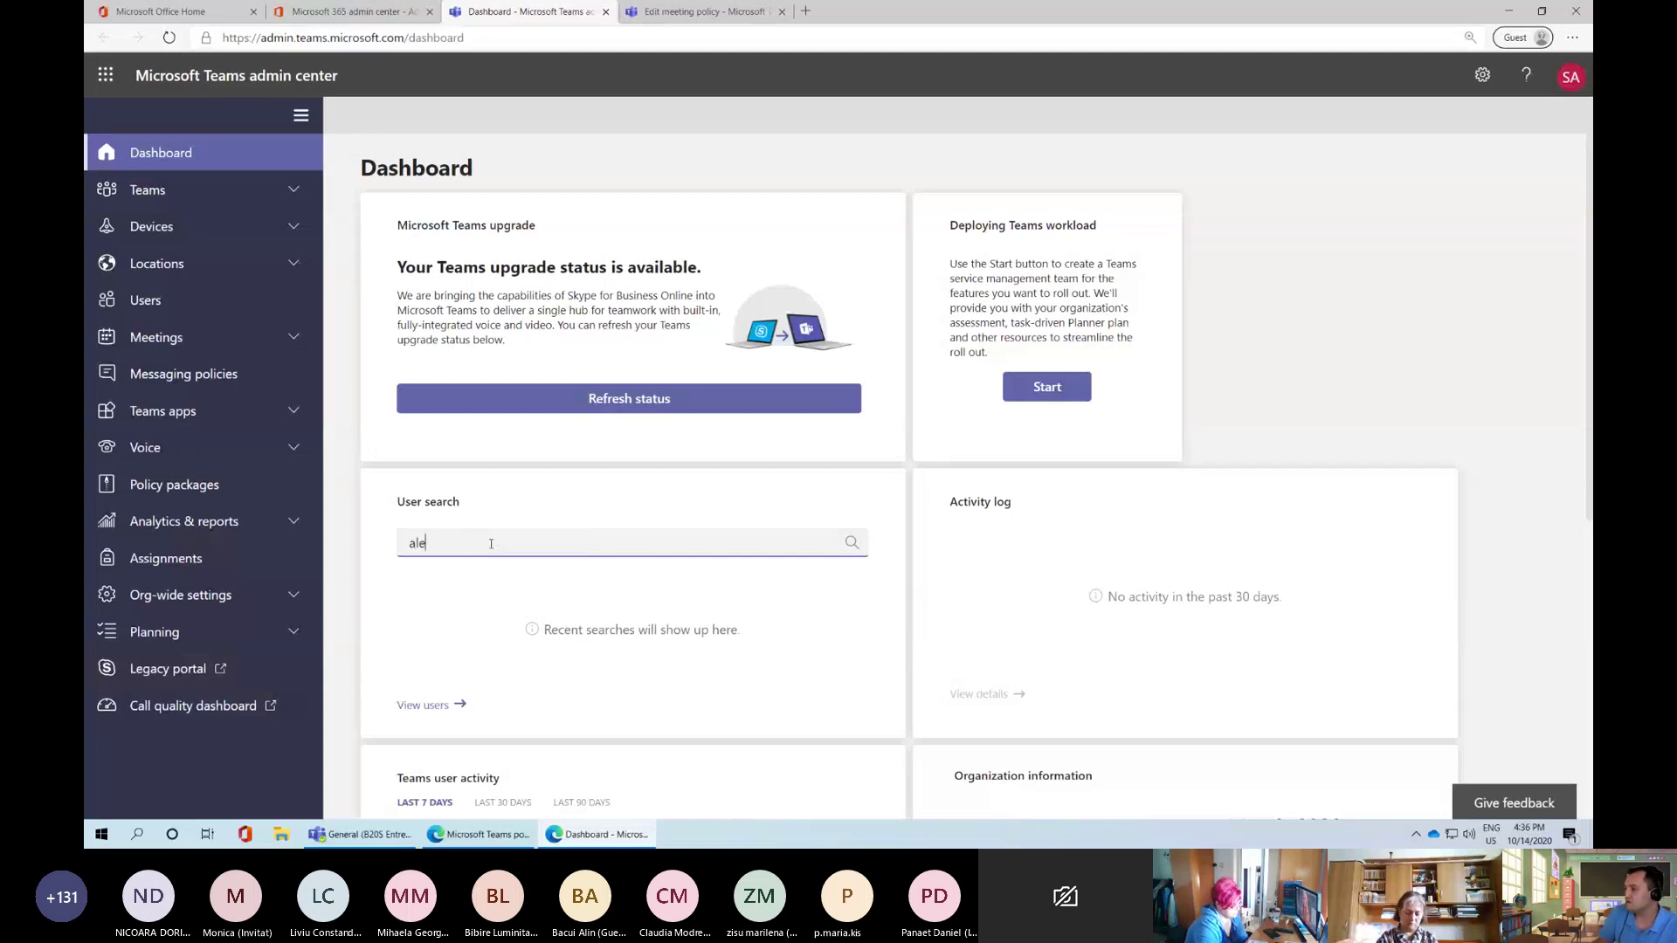
click(496, 577)
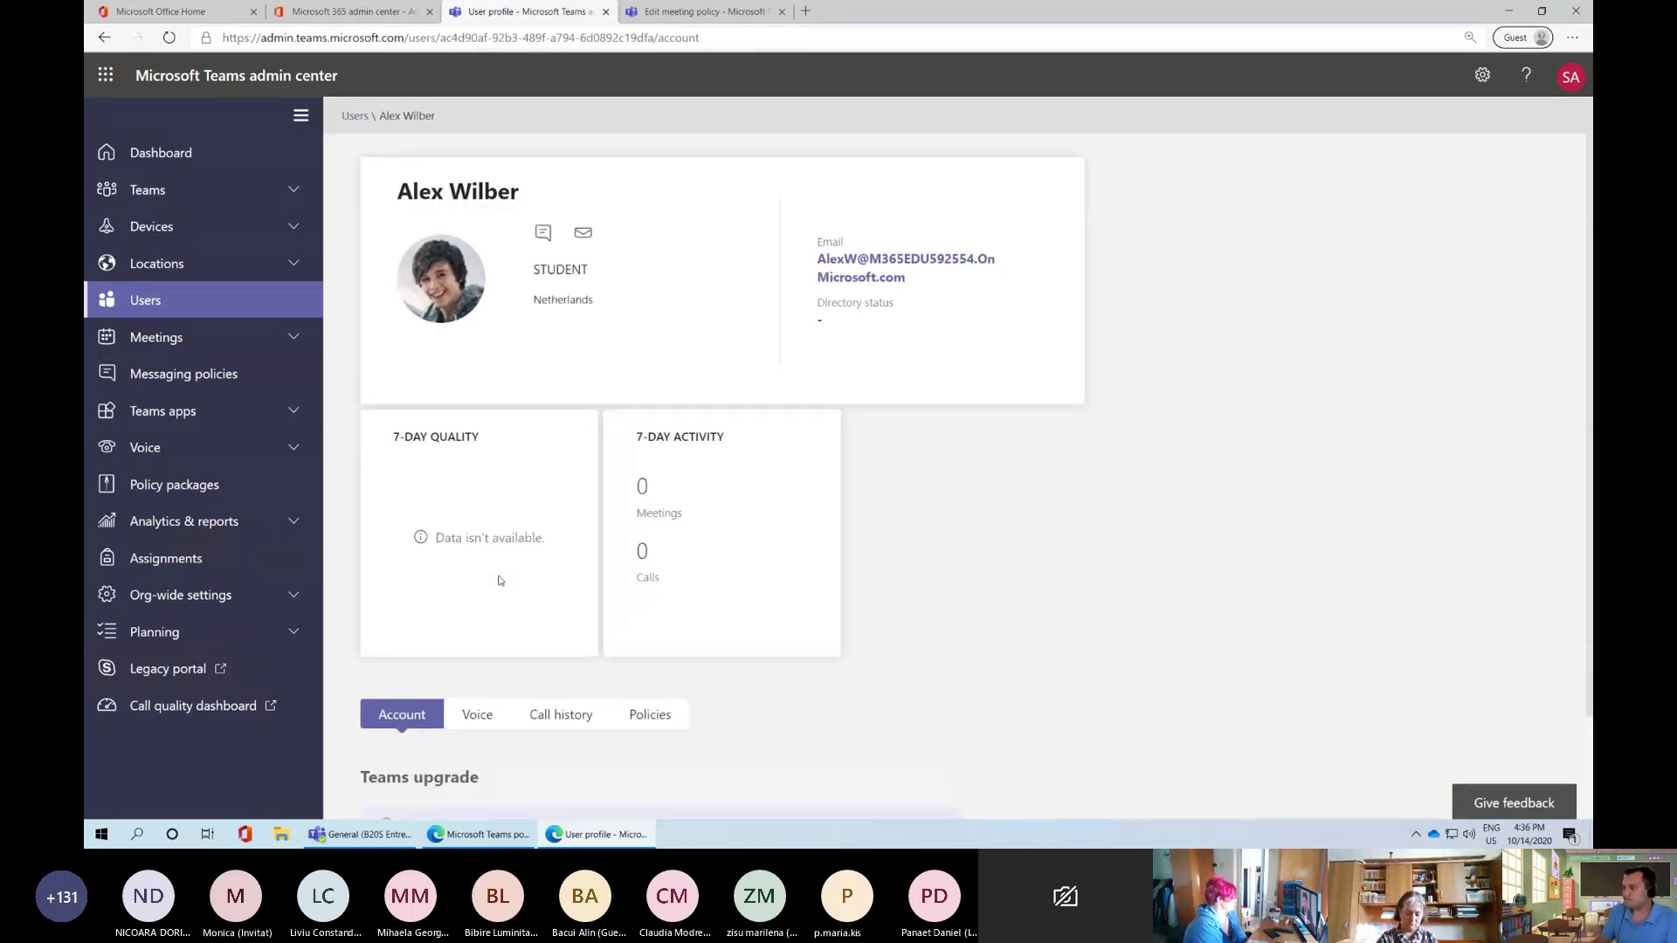
Scroll through the student's Account tab, then return to the Dashboard
scroll(512, 646, down, 2)
scroll(513, 654, down, 2)
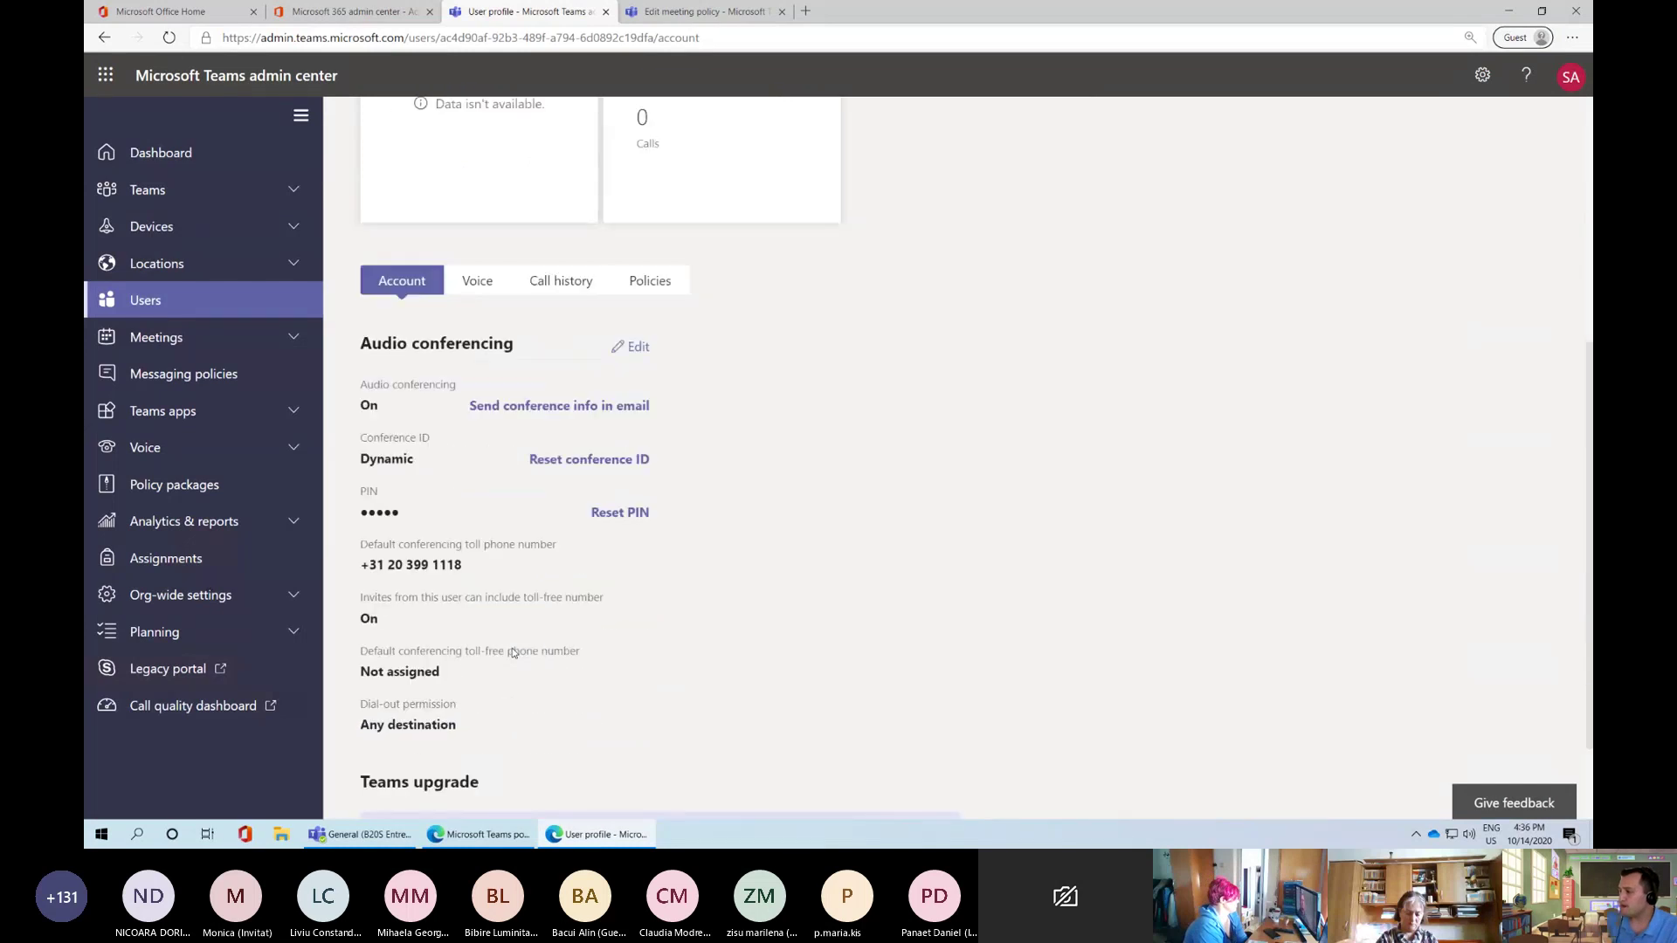
scroll(512, 652, up, 4)
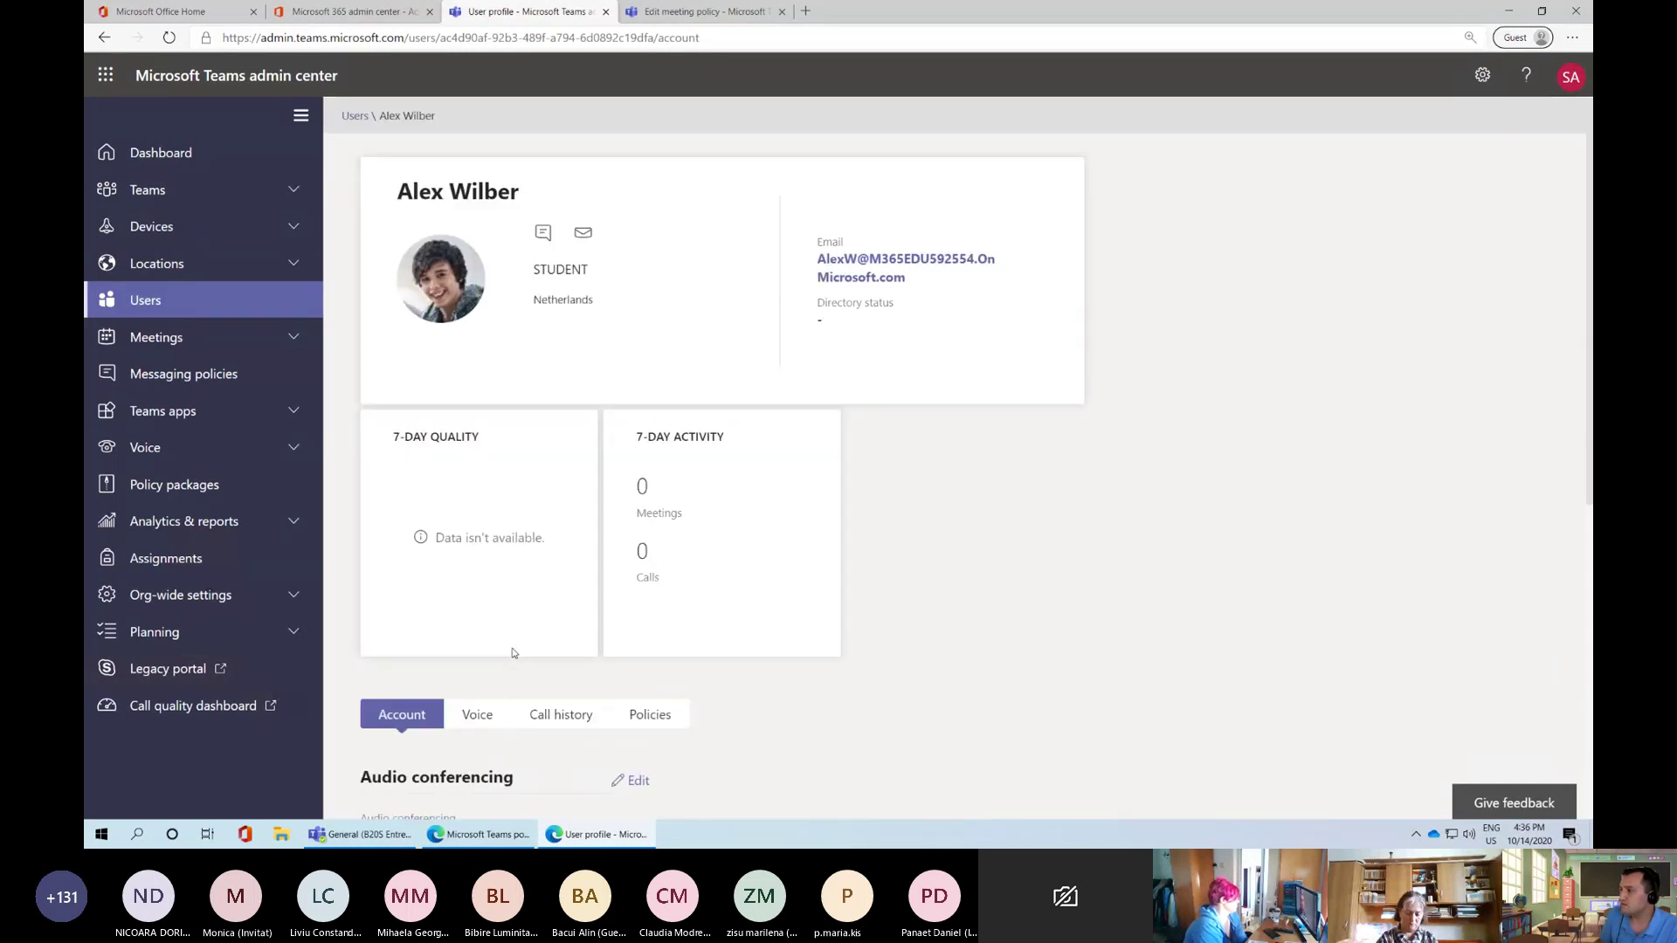
click(225, 151)
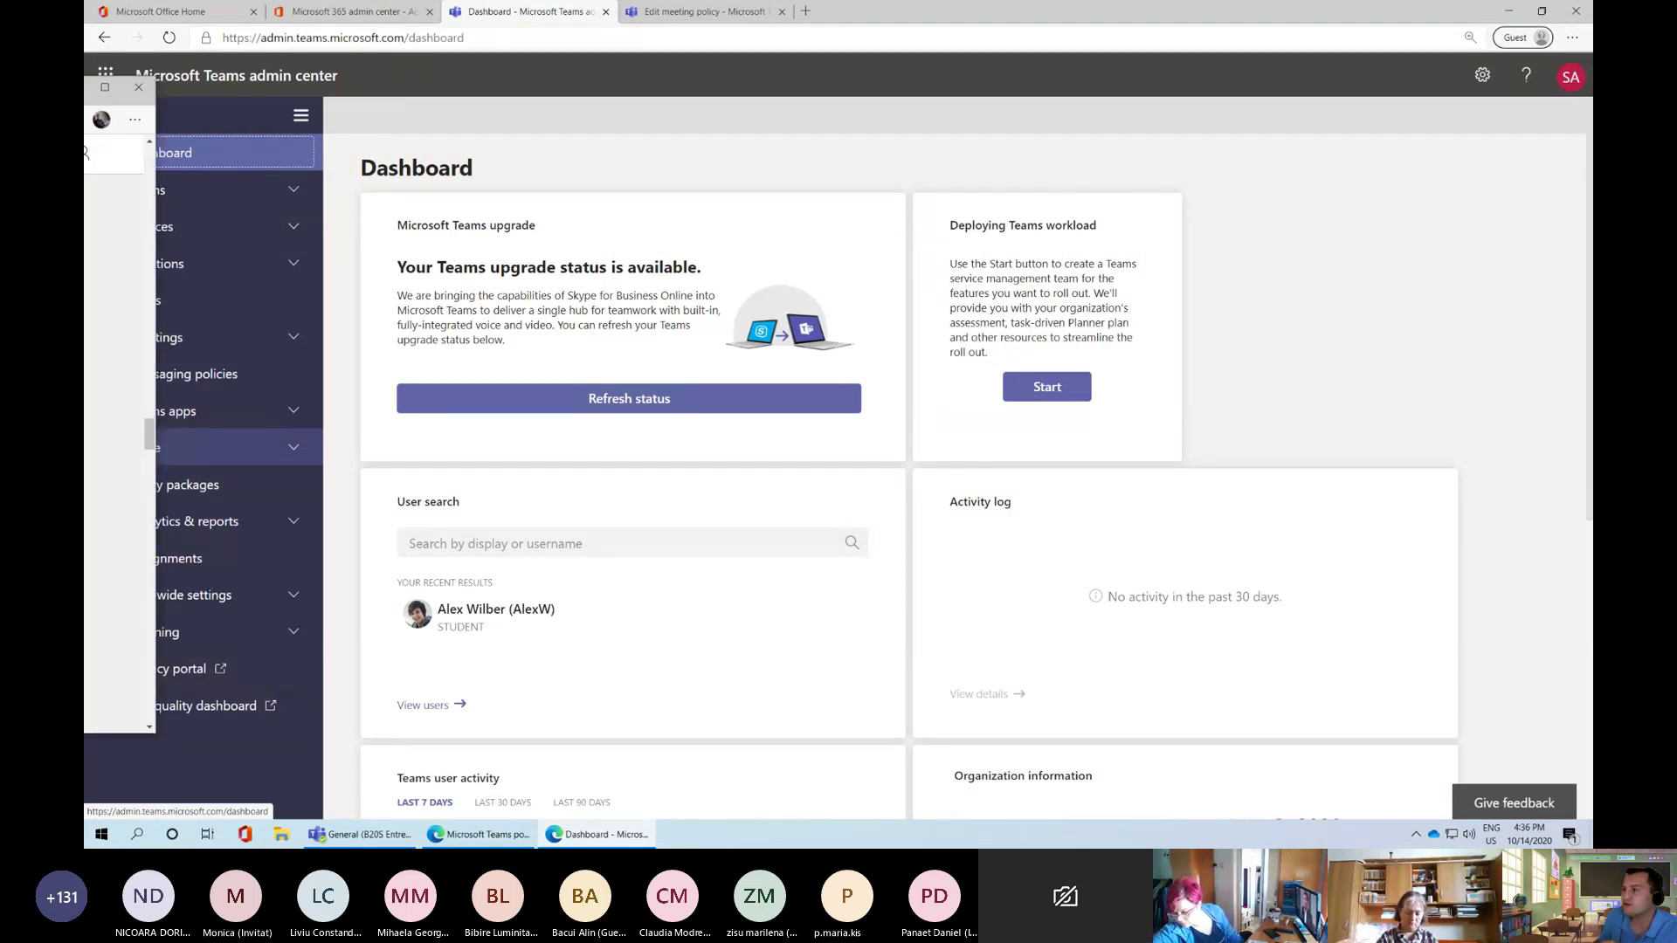
Maximize the Tech Community window and scroll through the September 2020 performance update subsections
drag(84, 96, 590, 139)
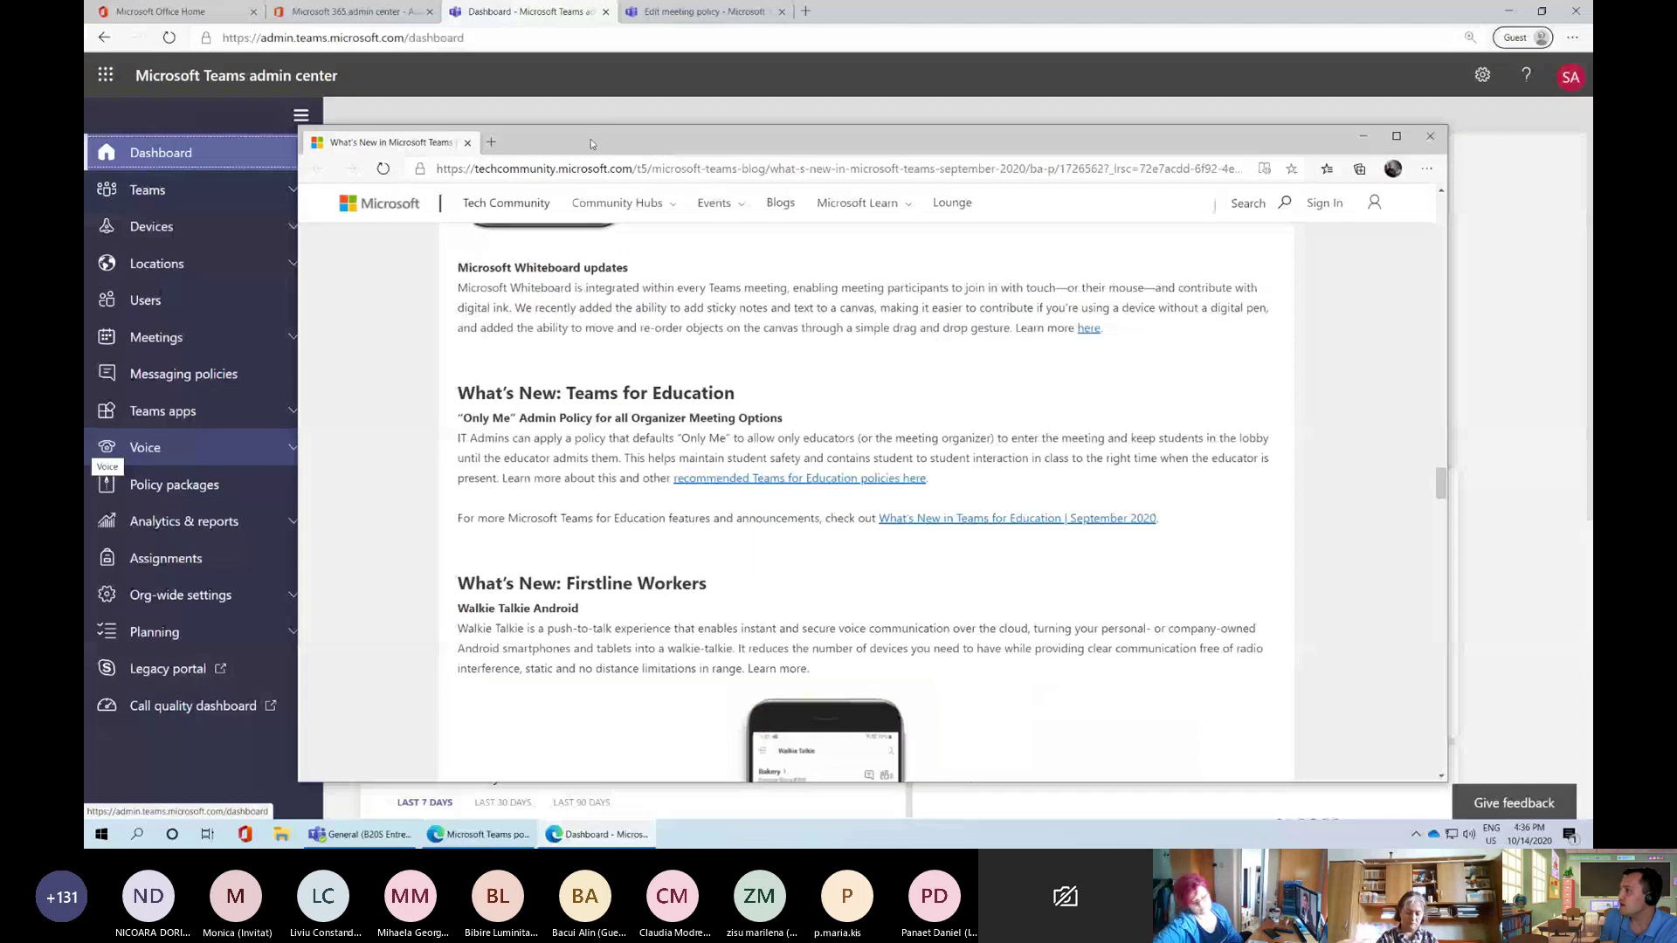
double_click(591, 139)
scroll(646, 474, up, 20)
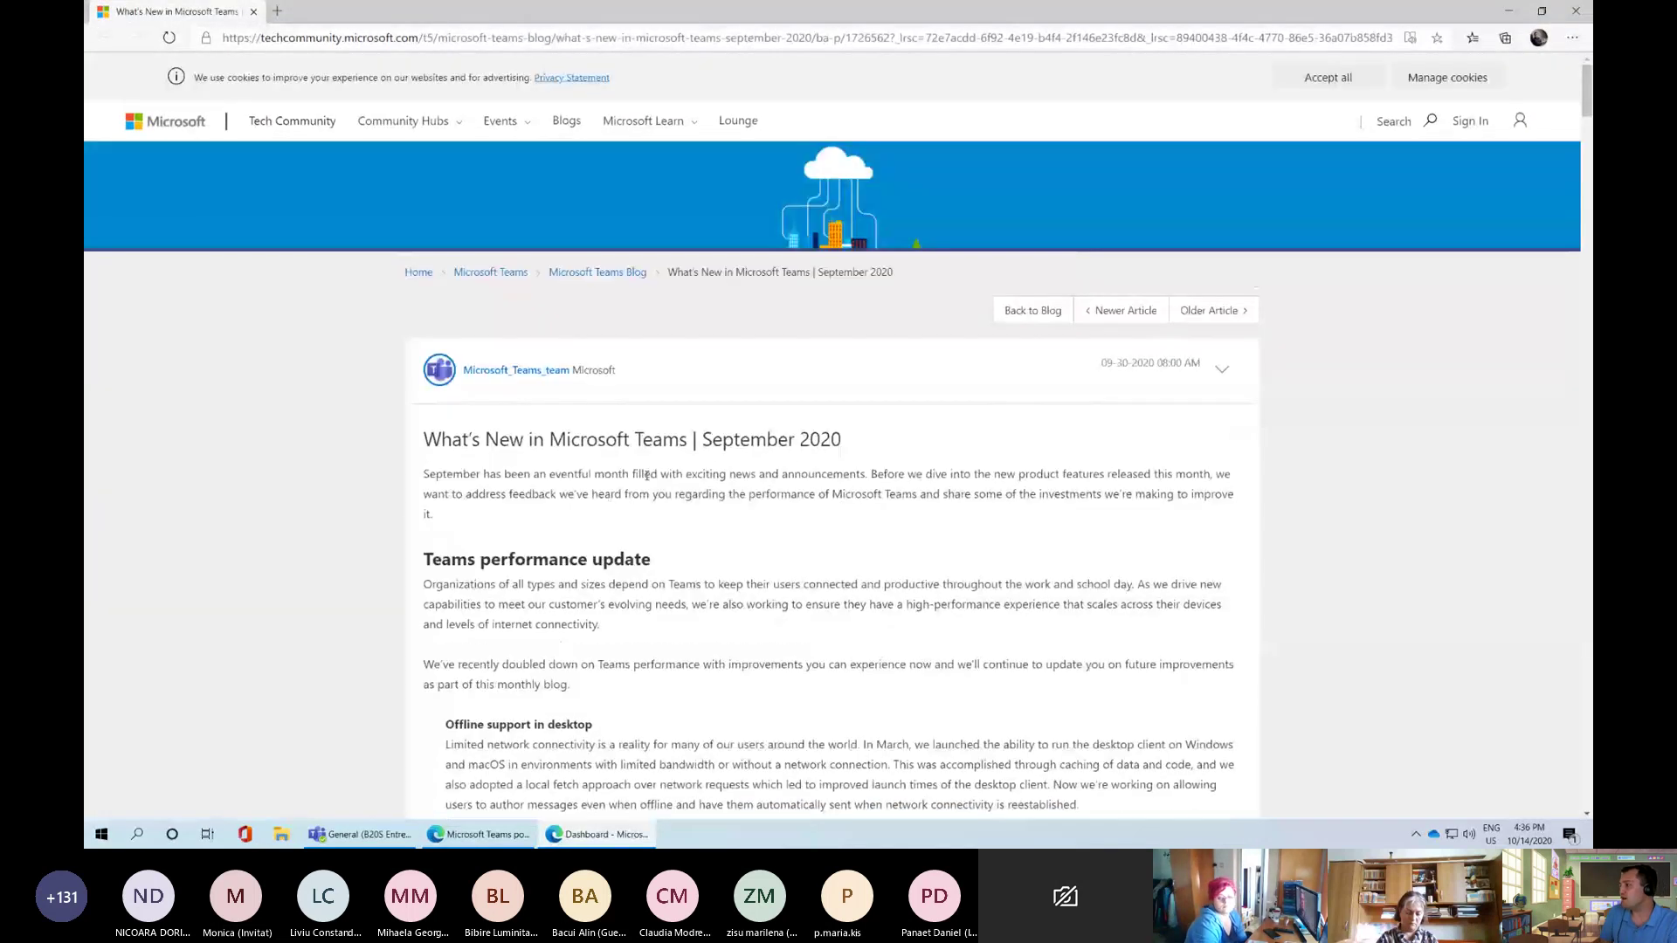
scroll(647, 474, up, 3)
scroll(636, 566, down, 1)
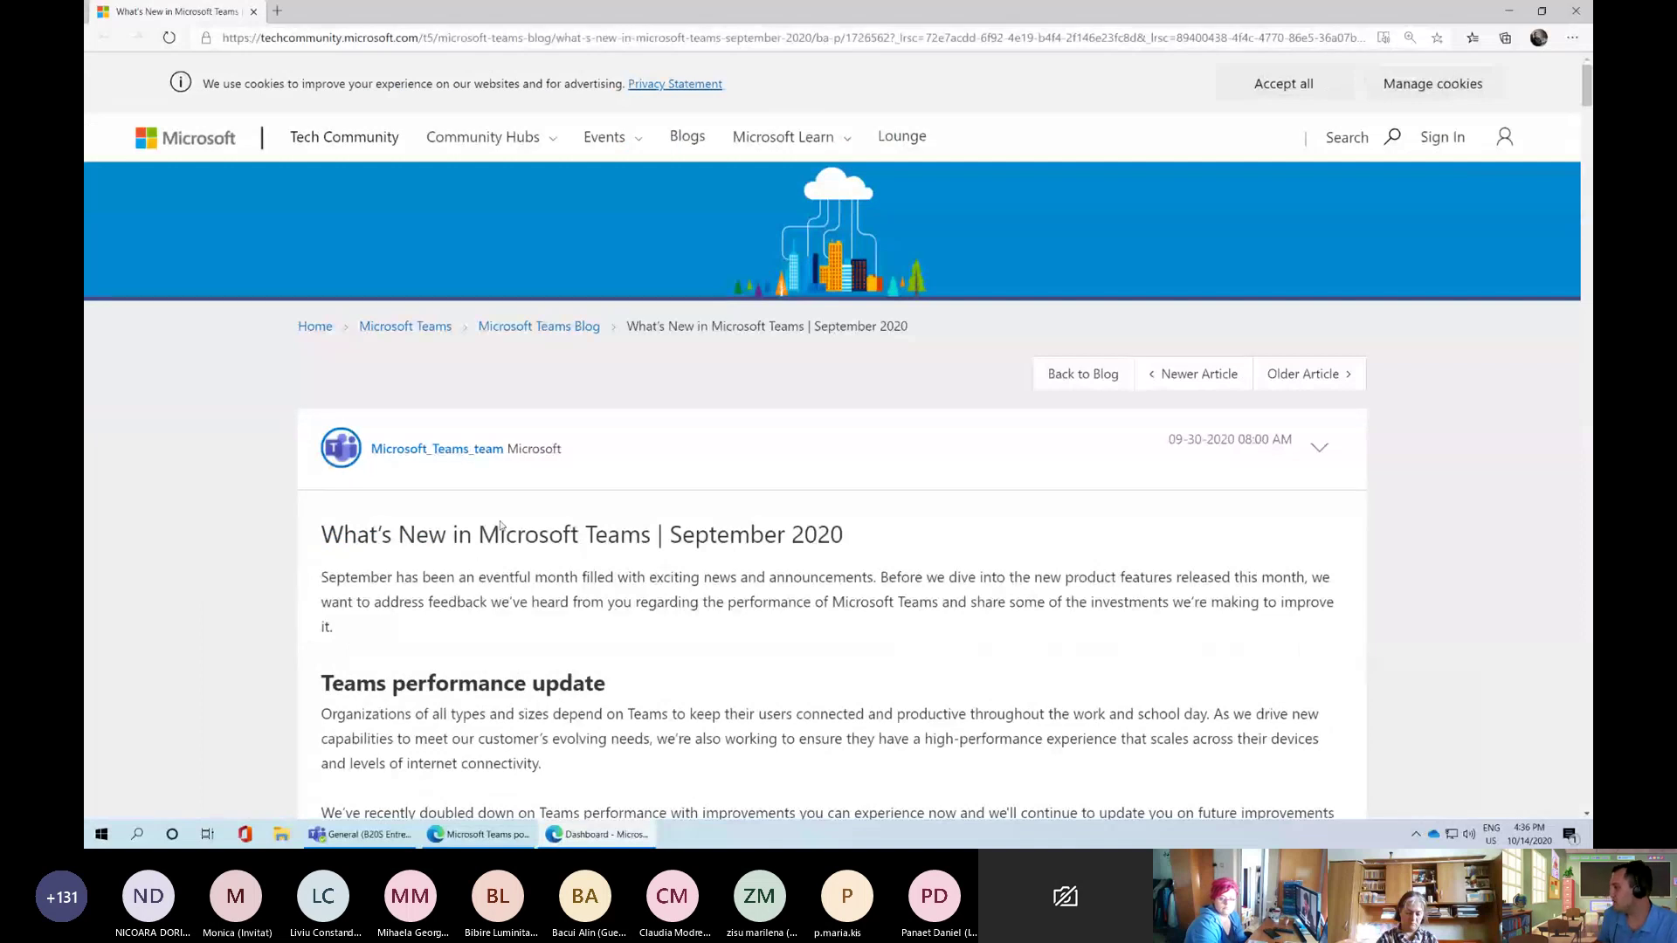
scroll(501, 524, down, 4)
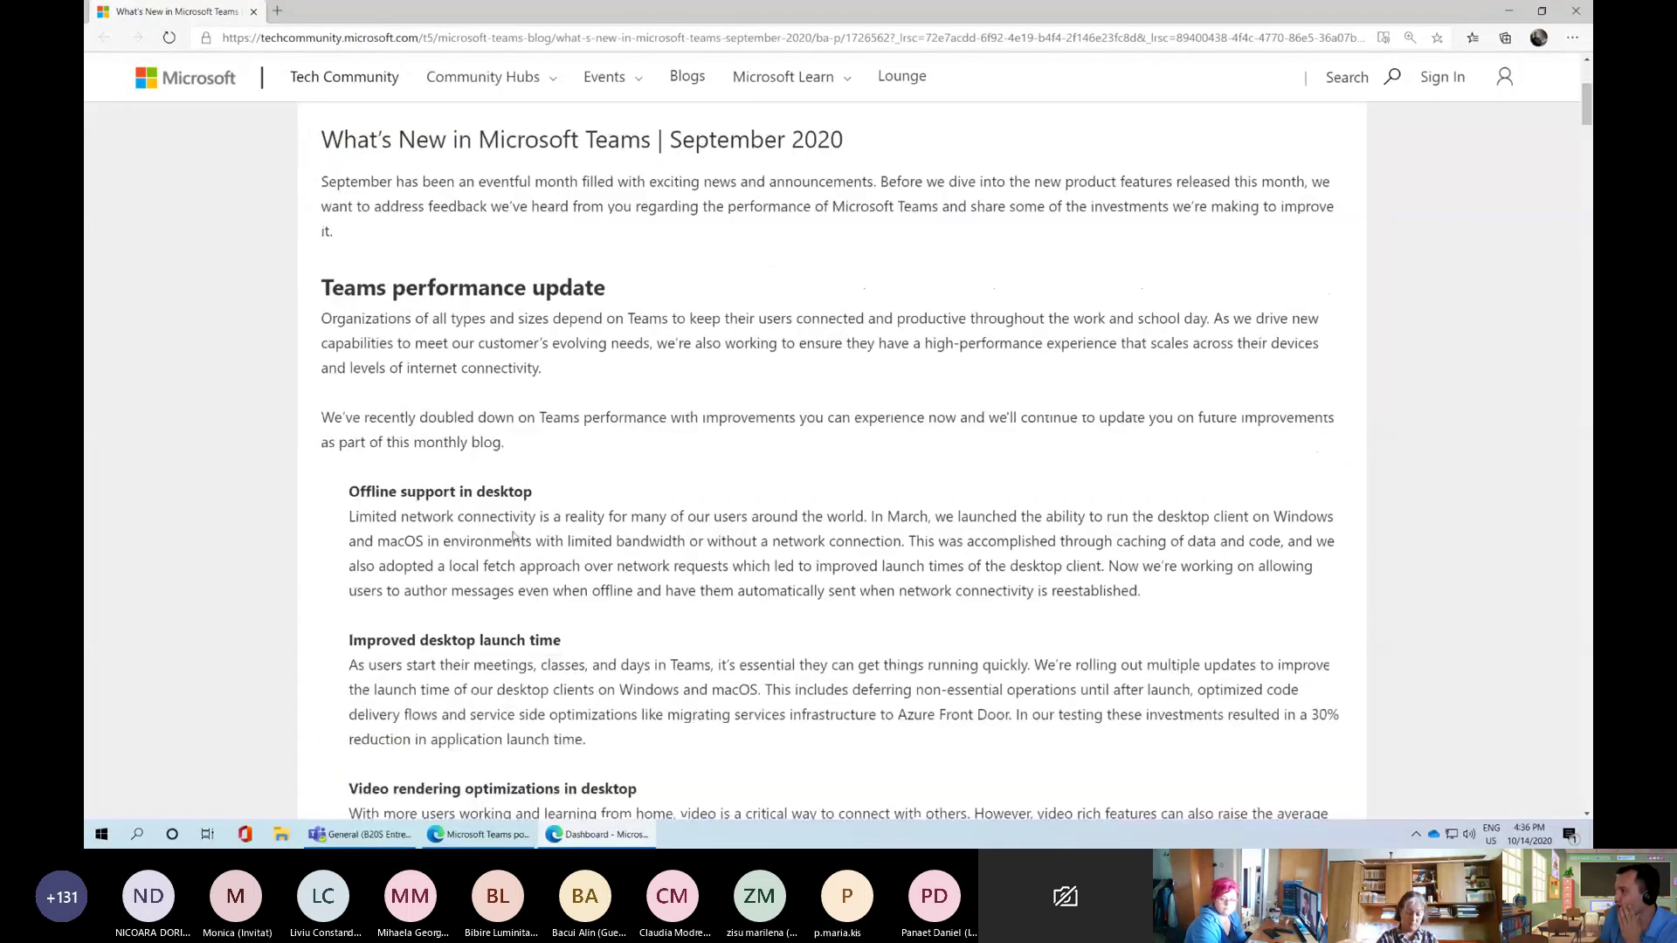
scroll(514, 532, up, 3)
scroll(513, 533, up, 1)
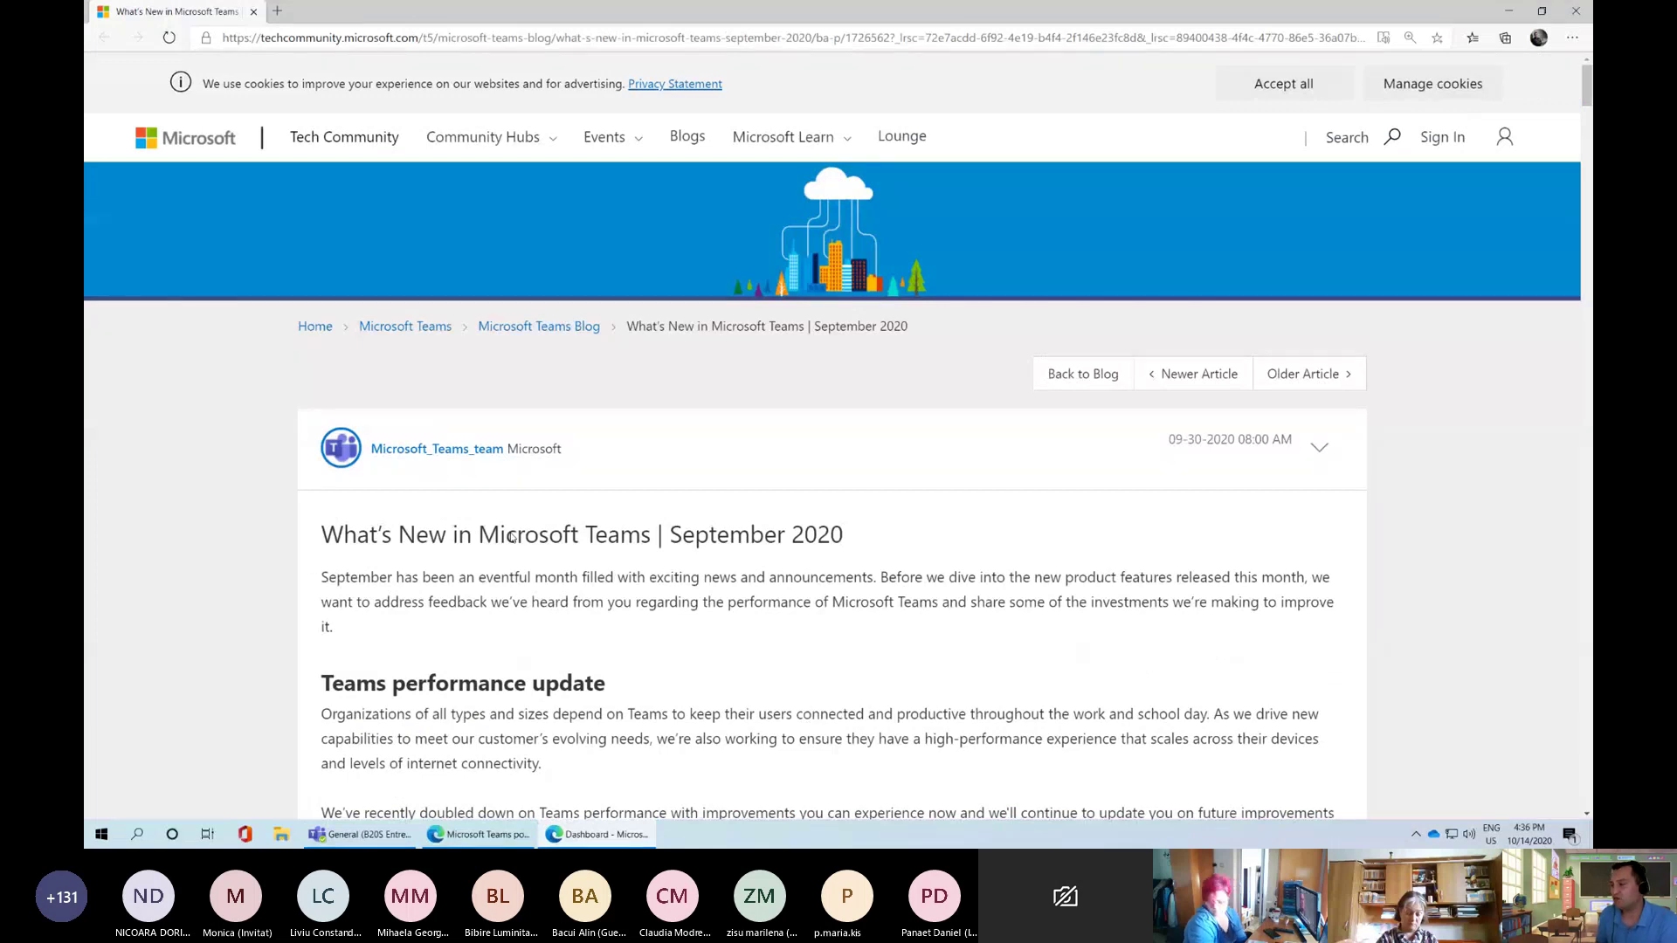
scroll(516, 542, down, 5)
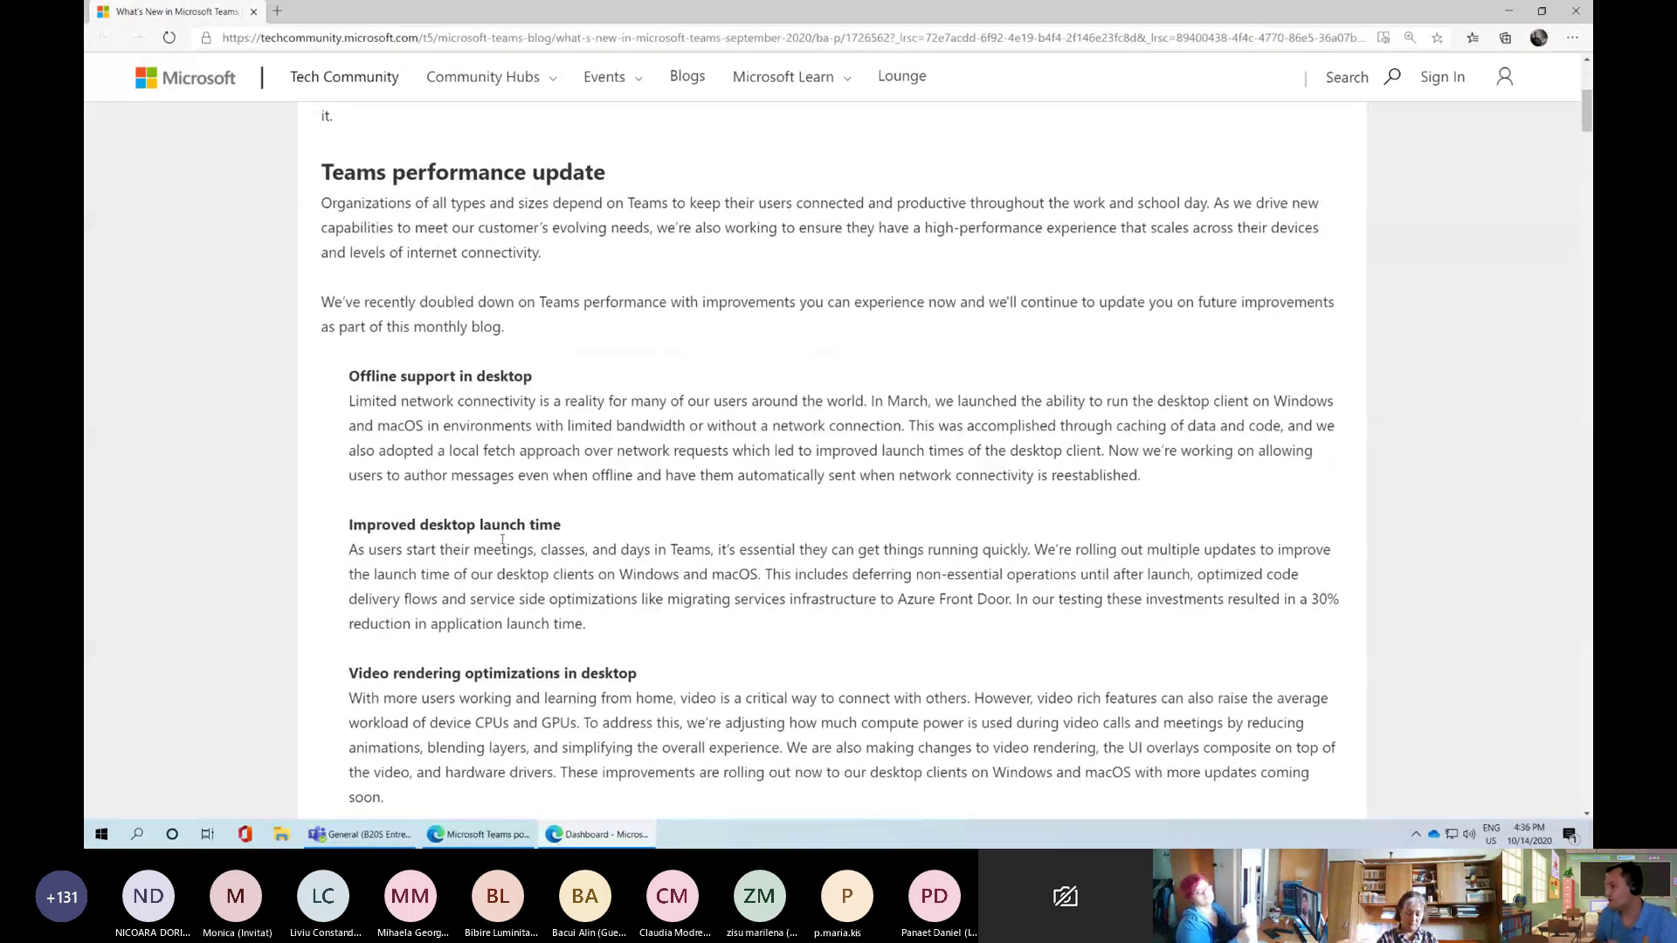
scroll(502, 540, down, 2)
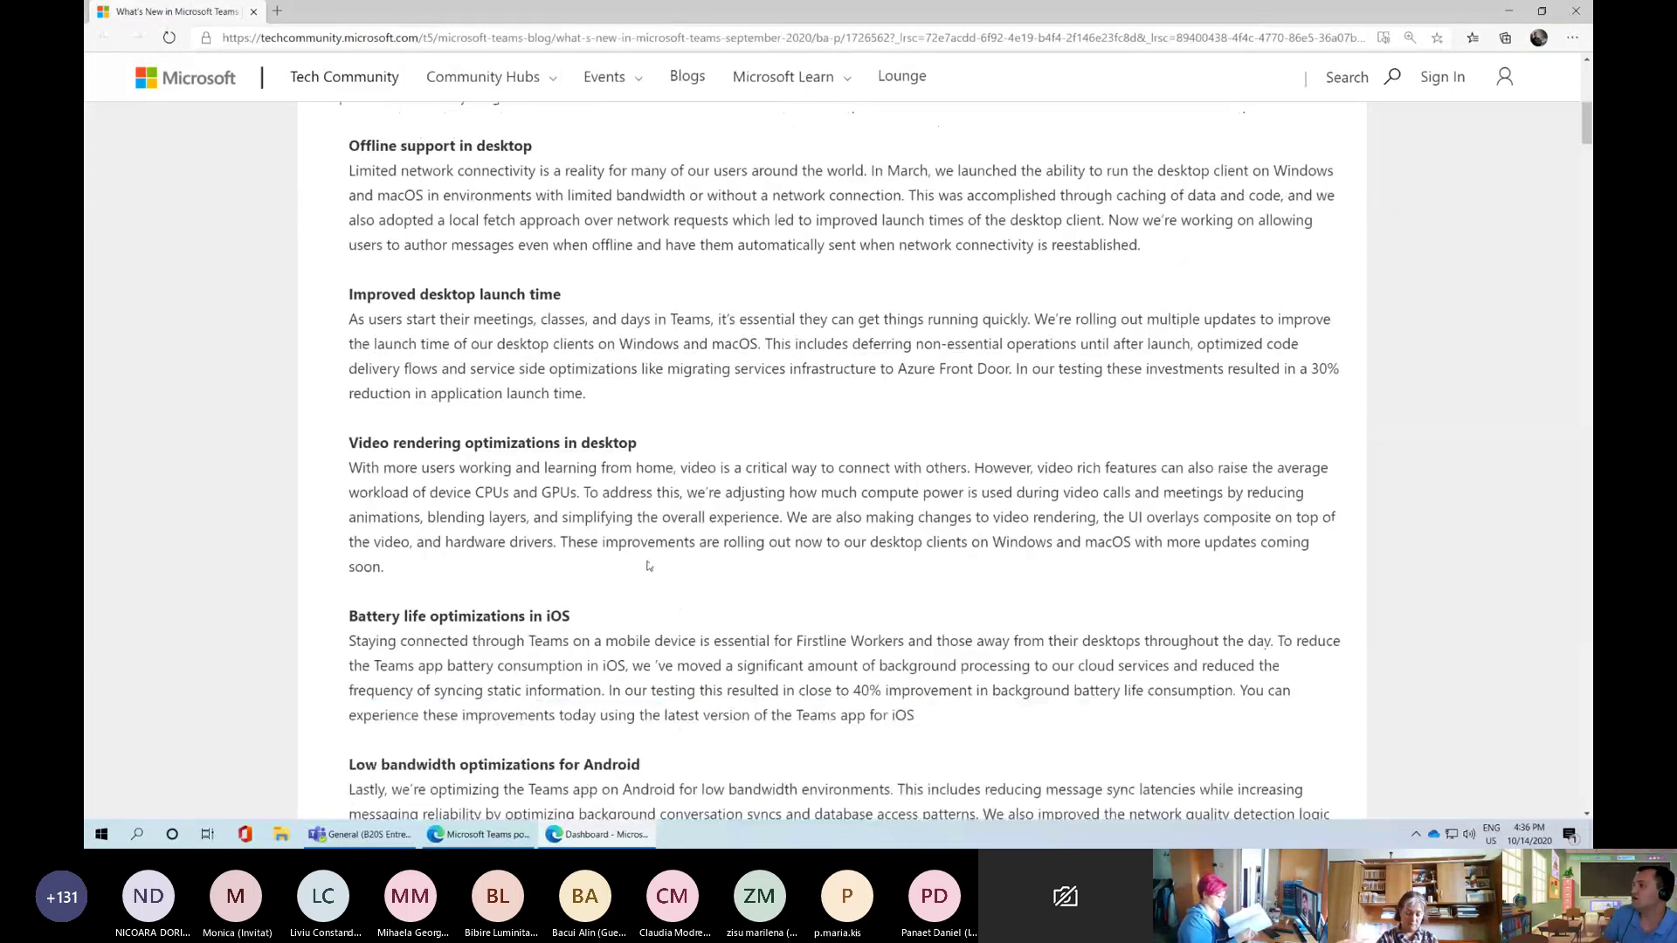
scroll(648, 564, down, 3)
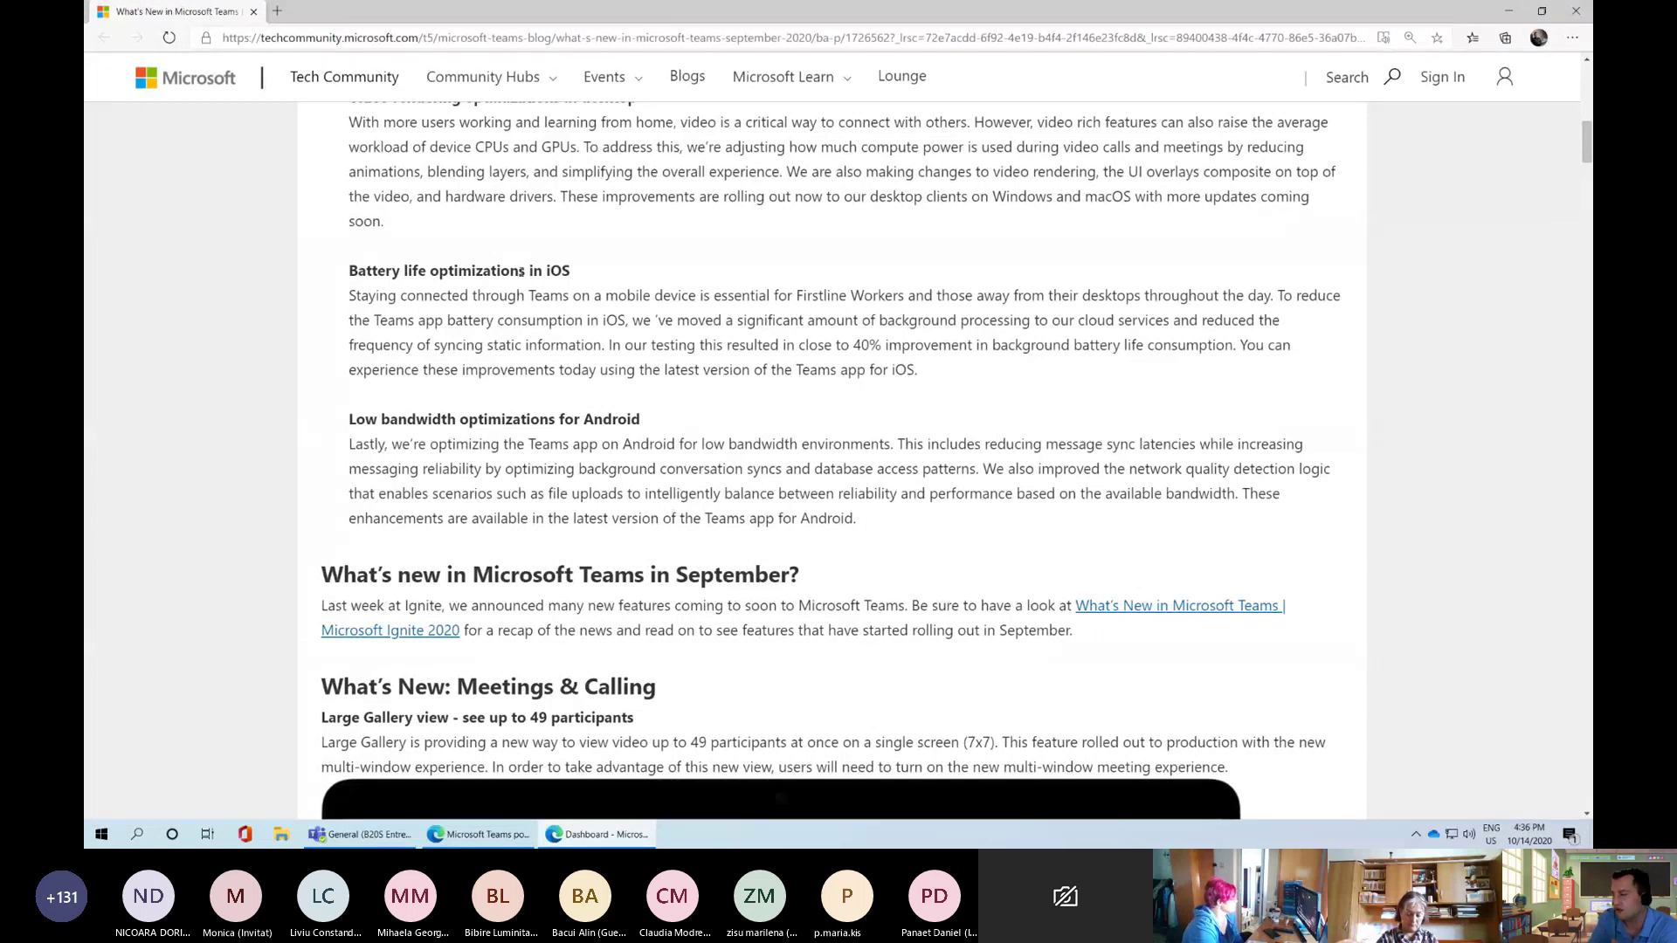
Scroll the article past Low bandwidth optimizations for Android down to the Teams for Education section
drag(612, 422, 347, 423)
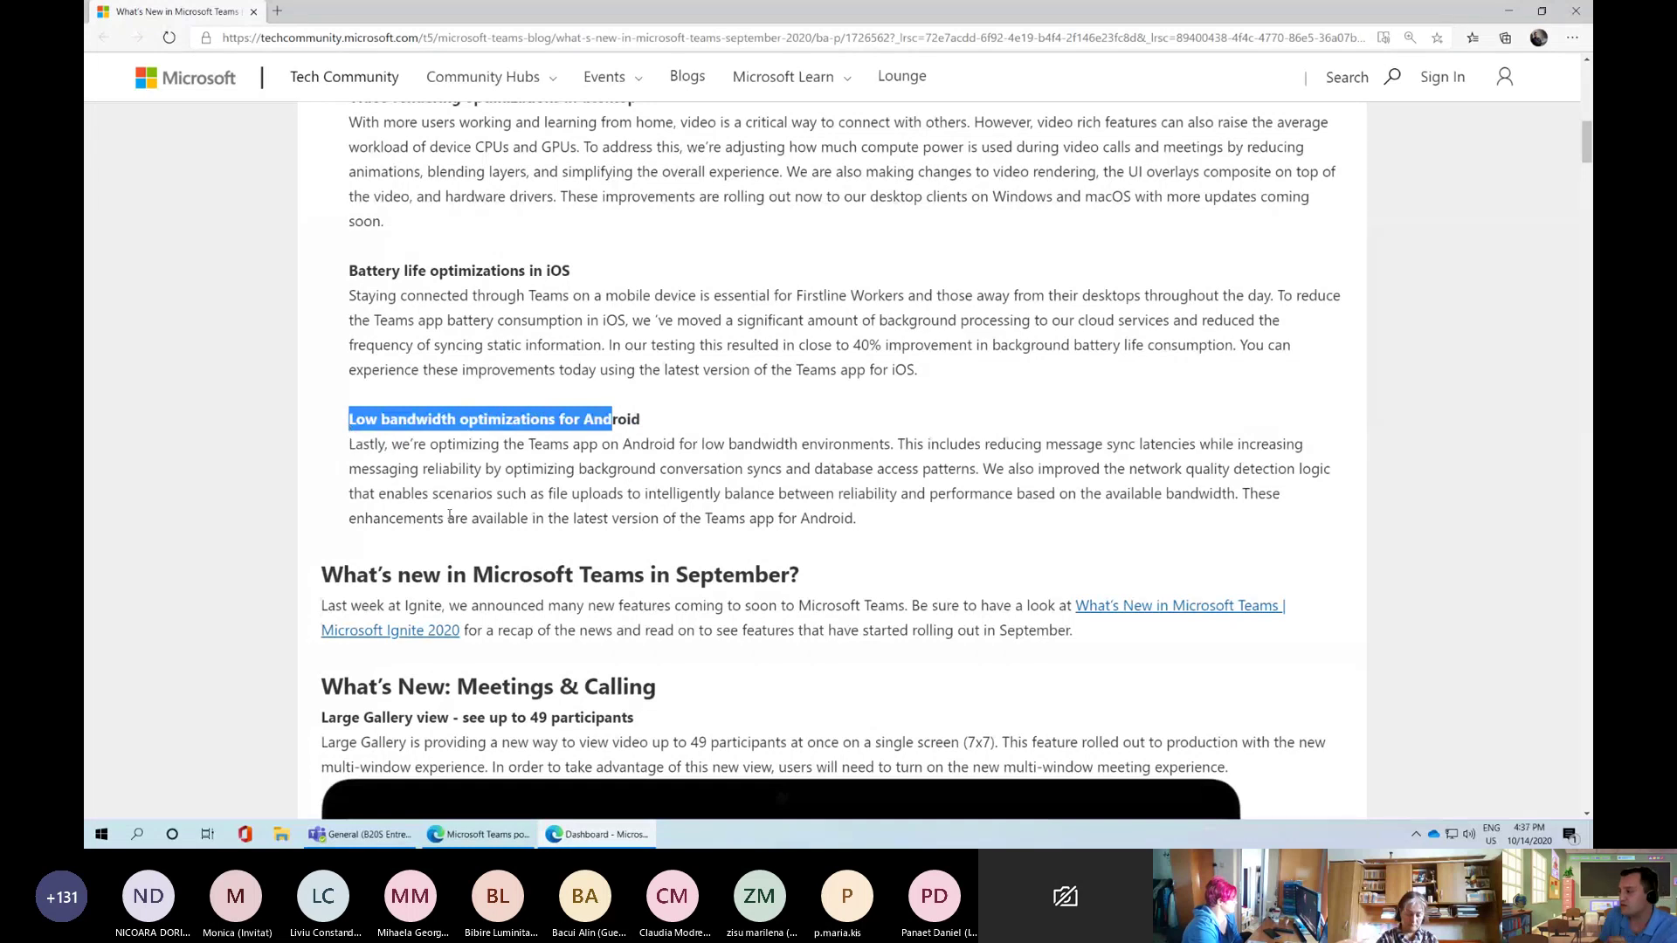
scroll(449, 515, down, 4)
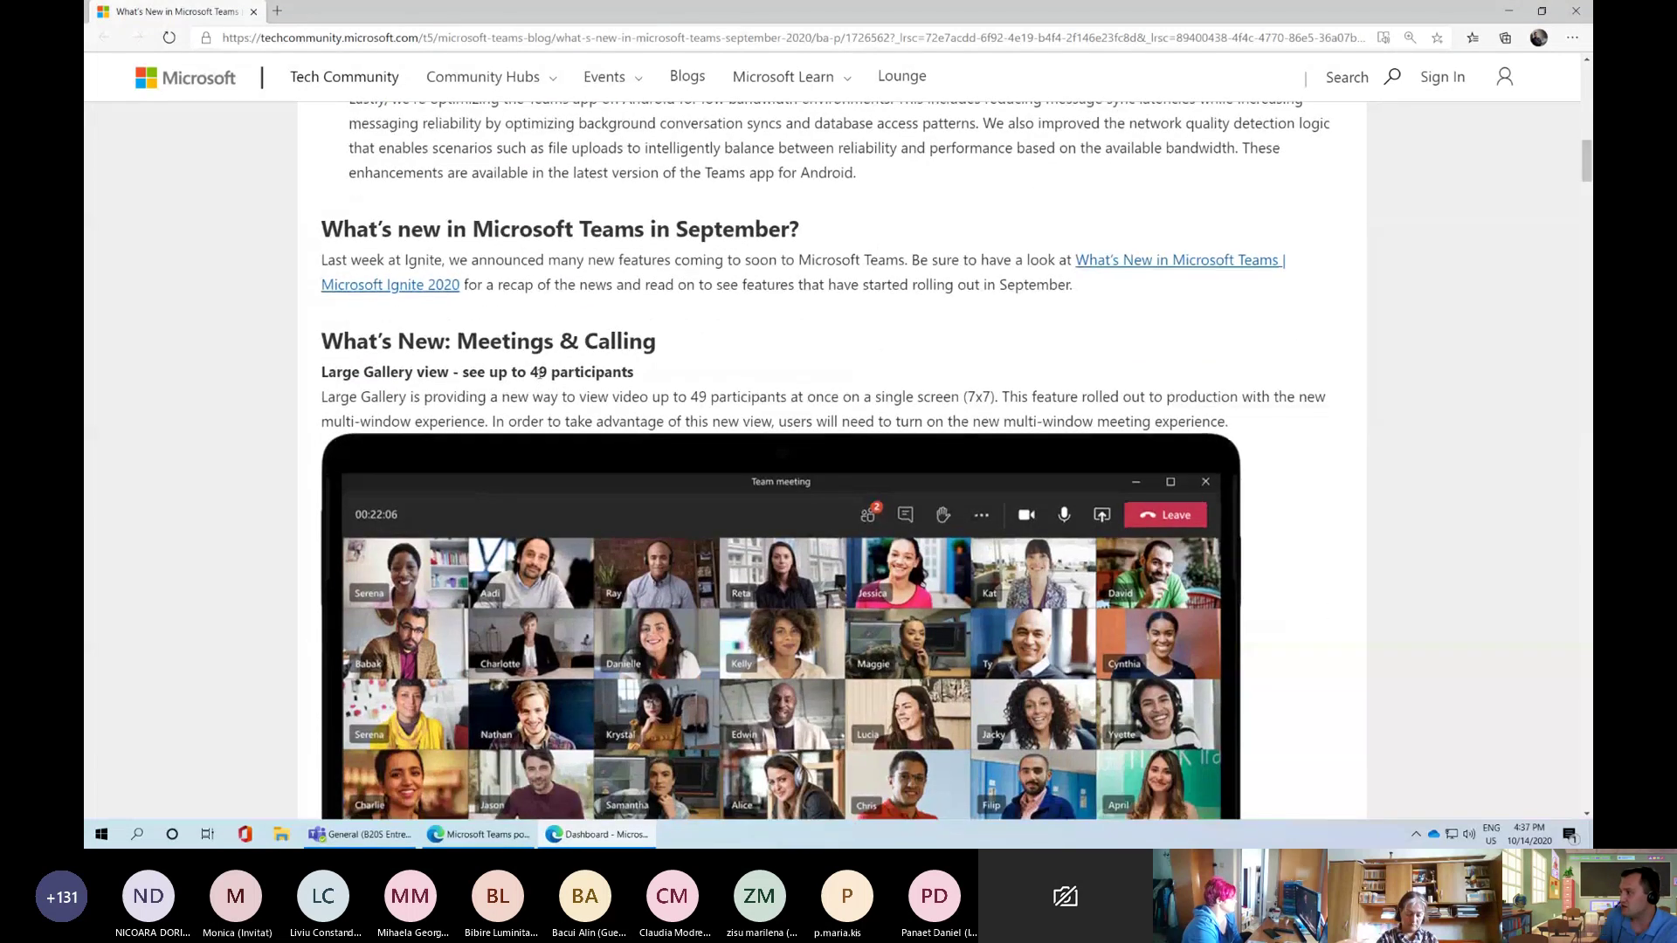
scroll(539, 373, down, 1)
scroll(377, 358, down, 2)
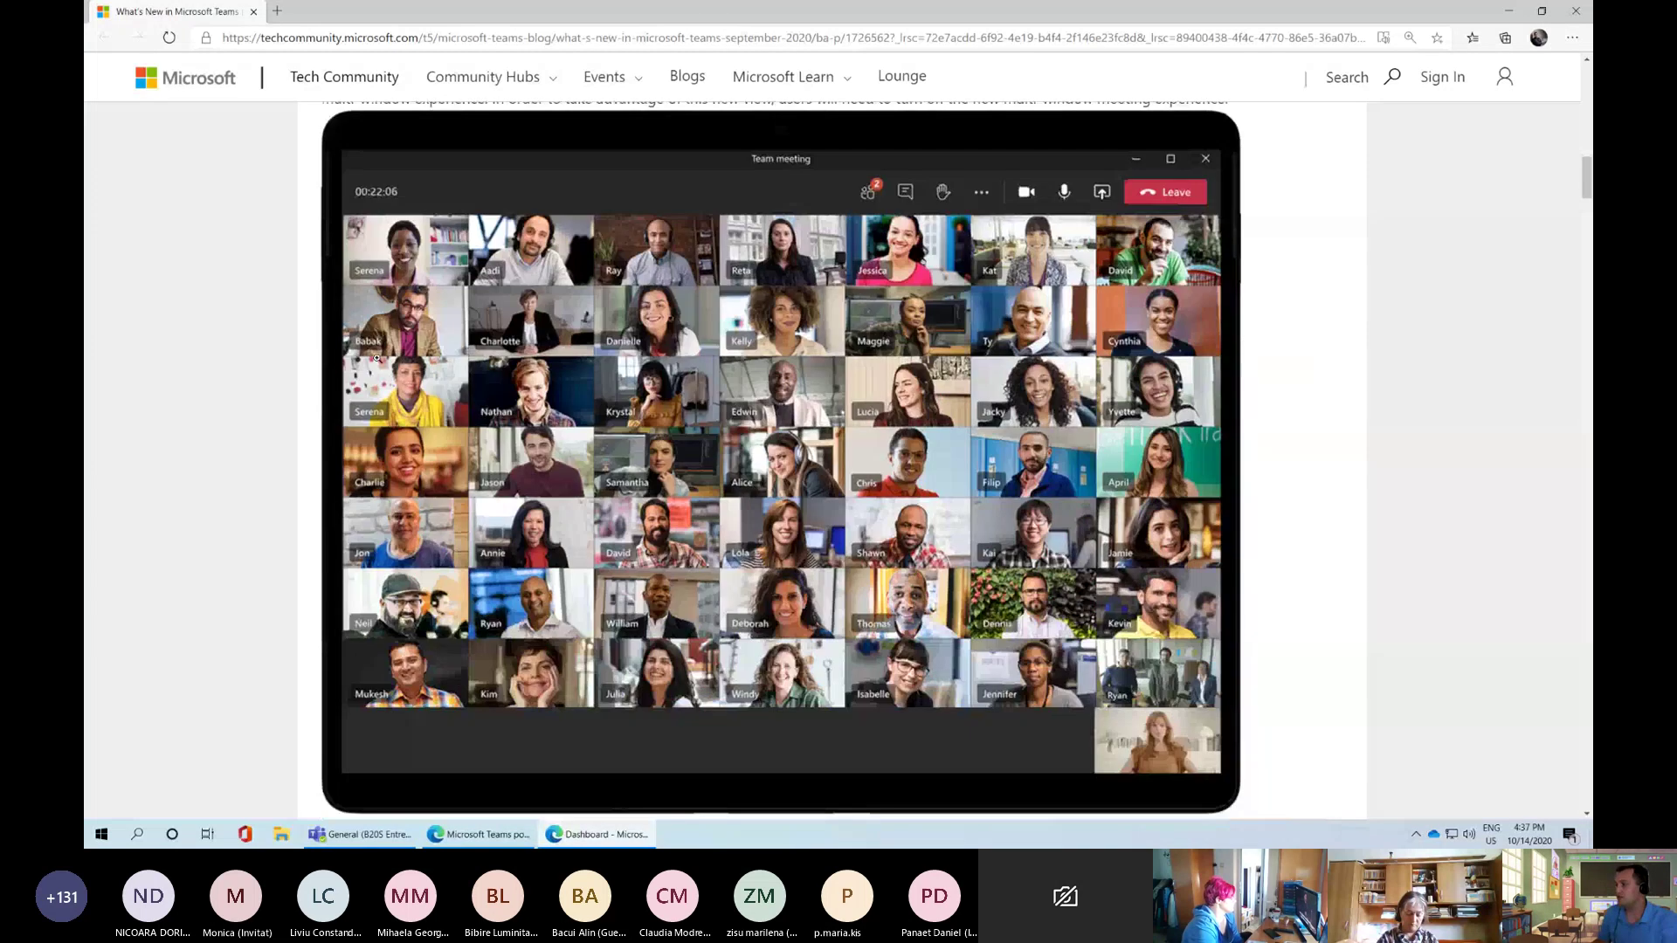
scroll(377, 359, up, 1)
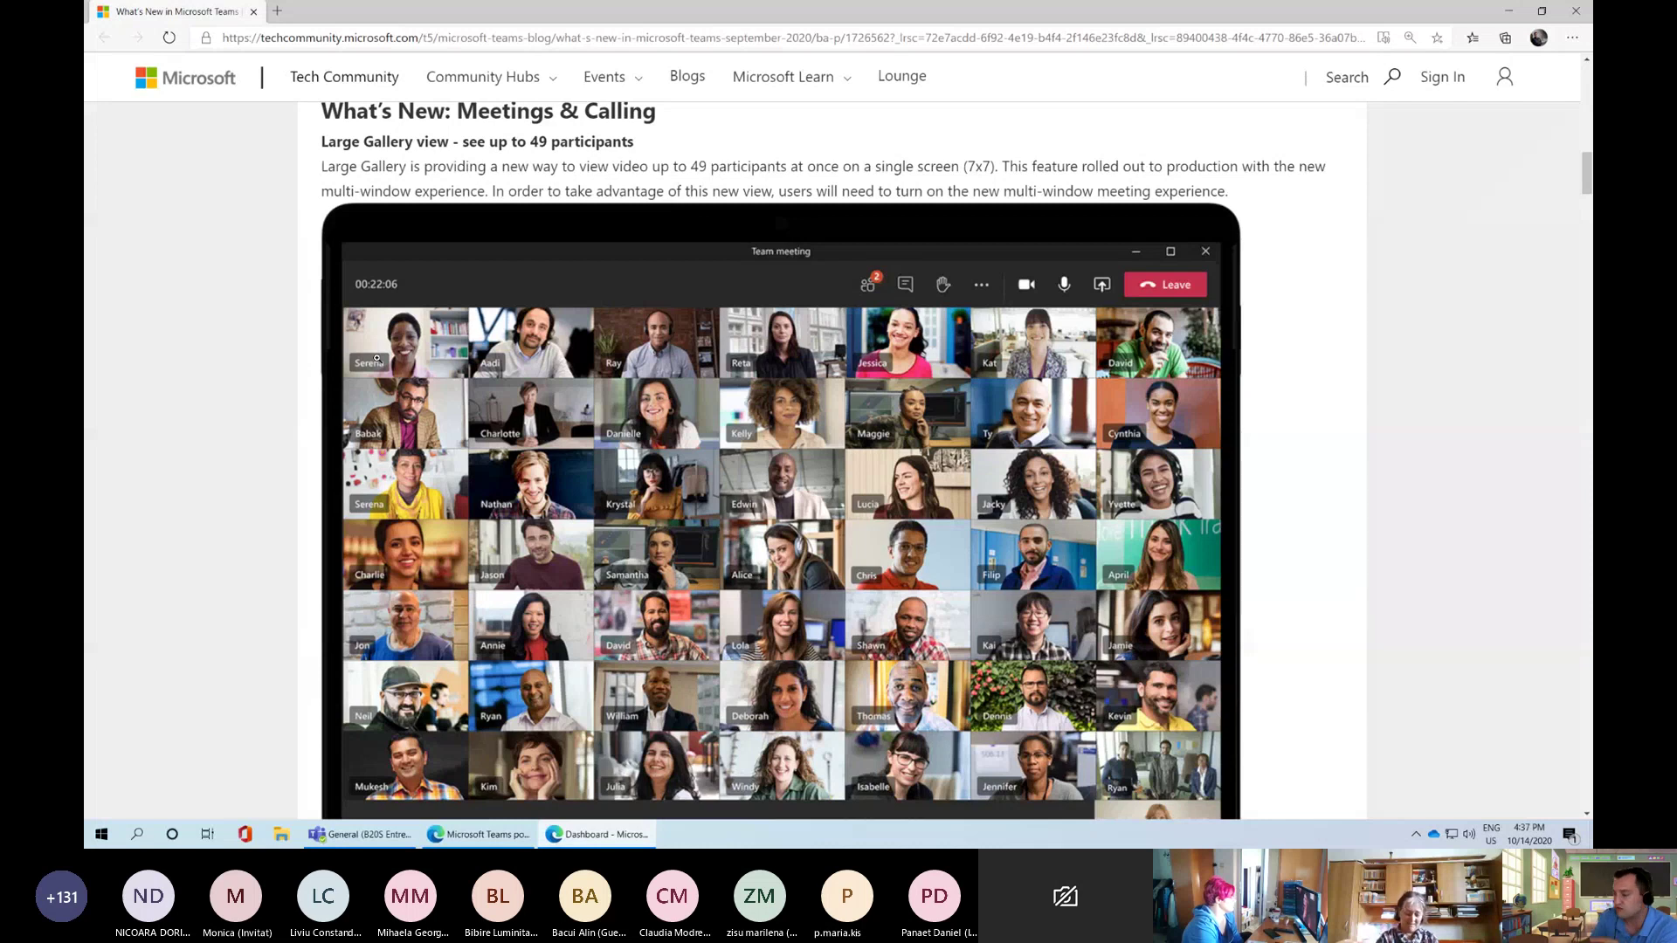
scroll(247, 414, down, 1)
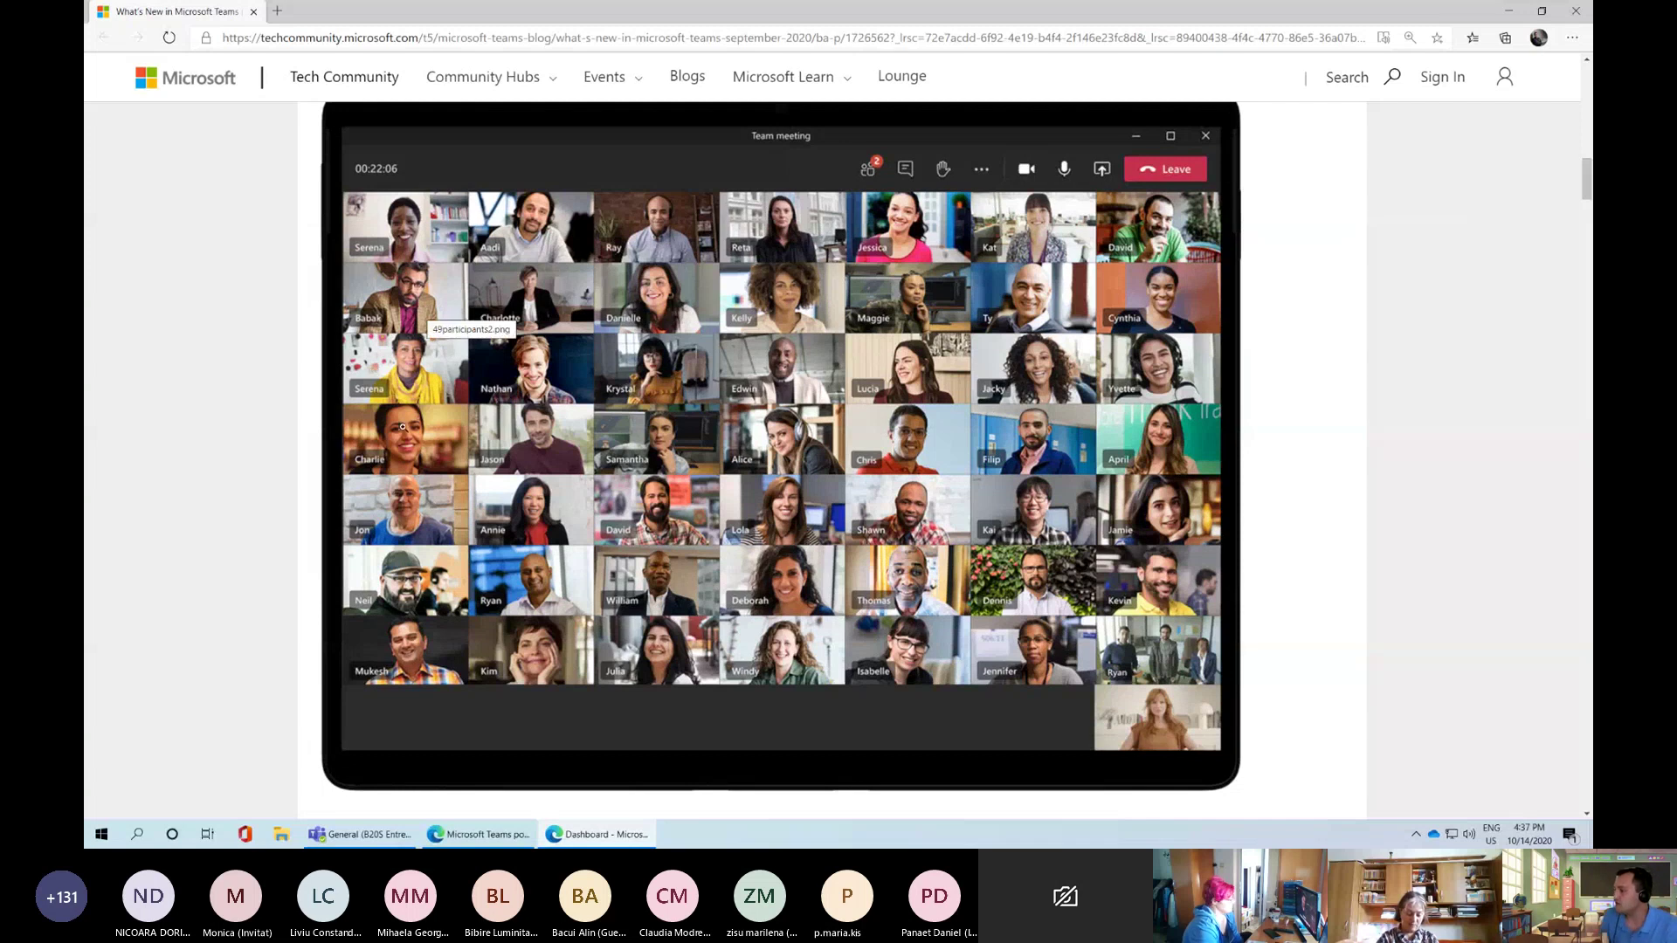
scroll(402, 427, down, 1)
scroll(403, 427, down, 8)
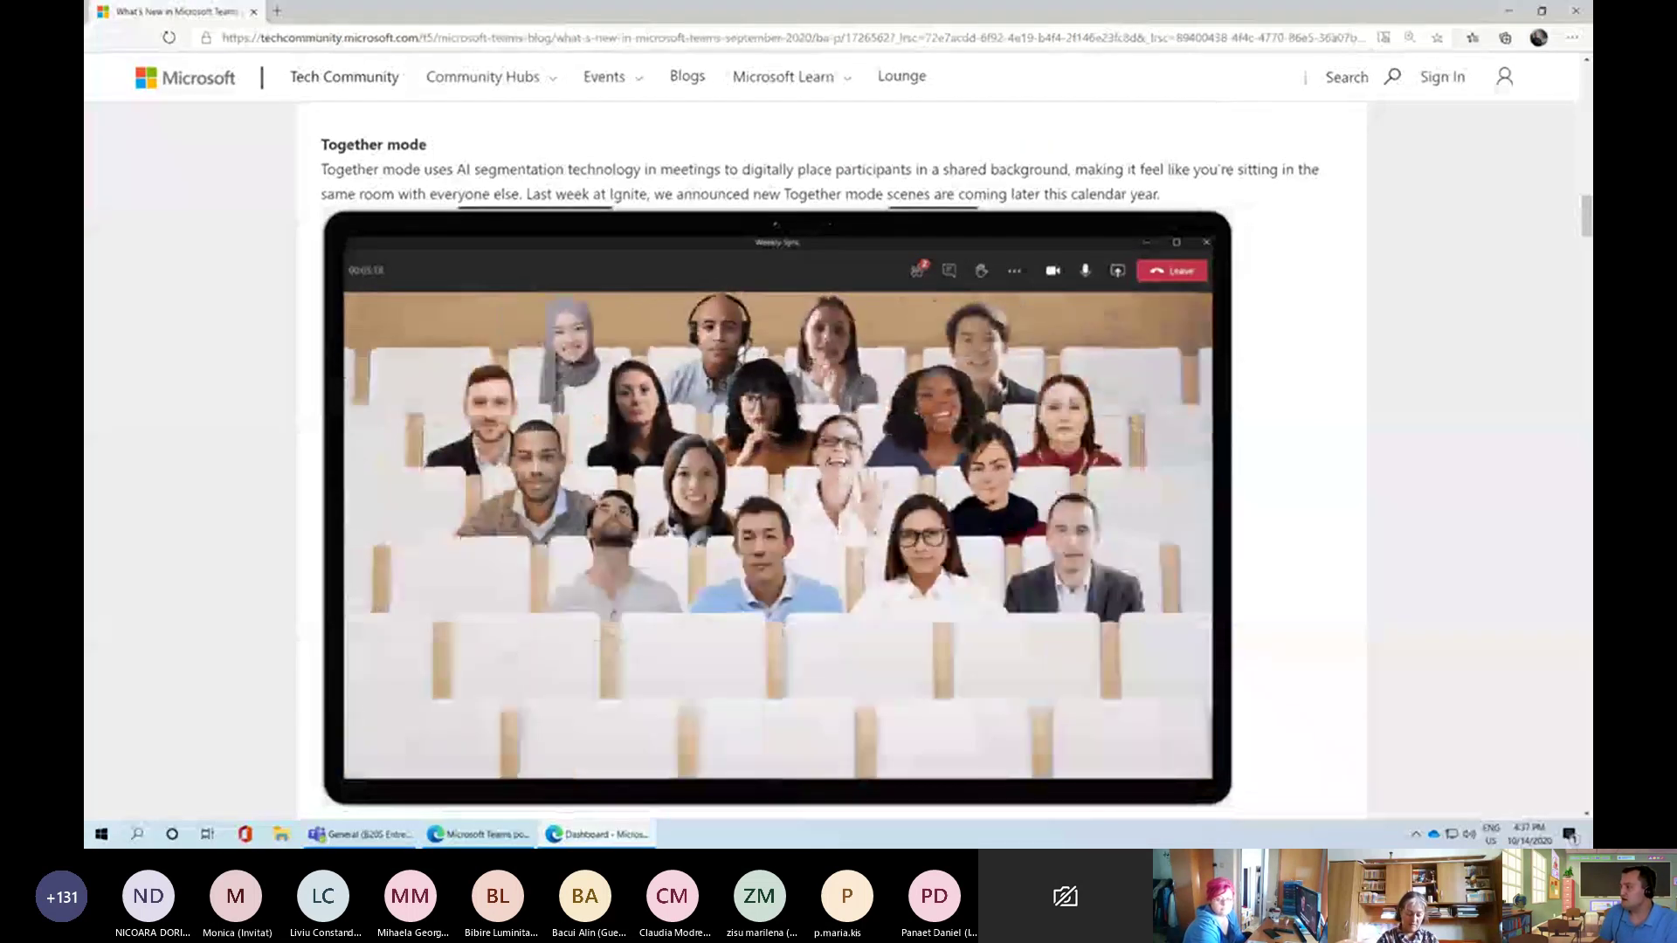
scroll(927, 501, down, 8)
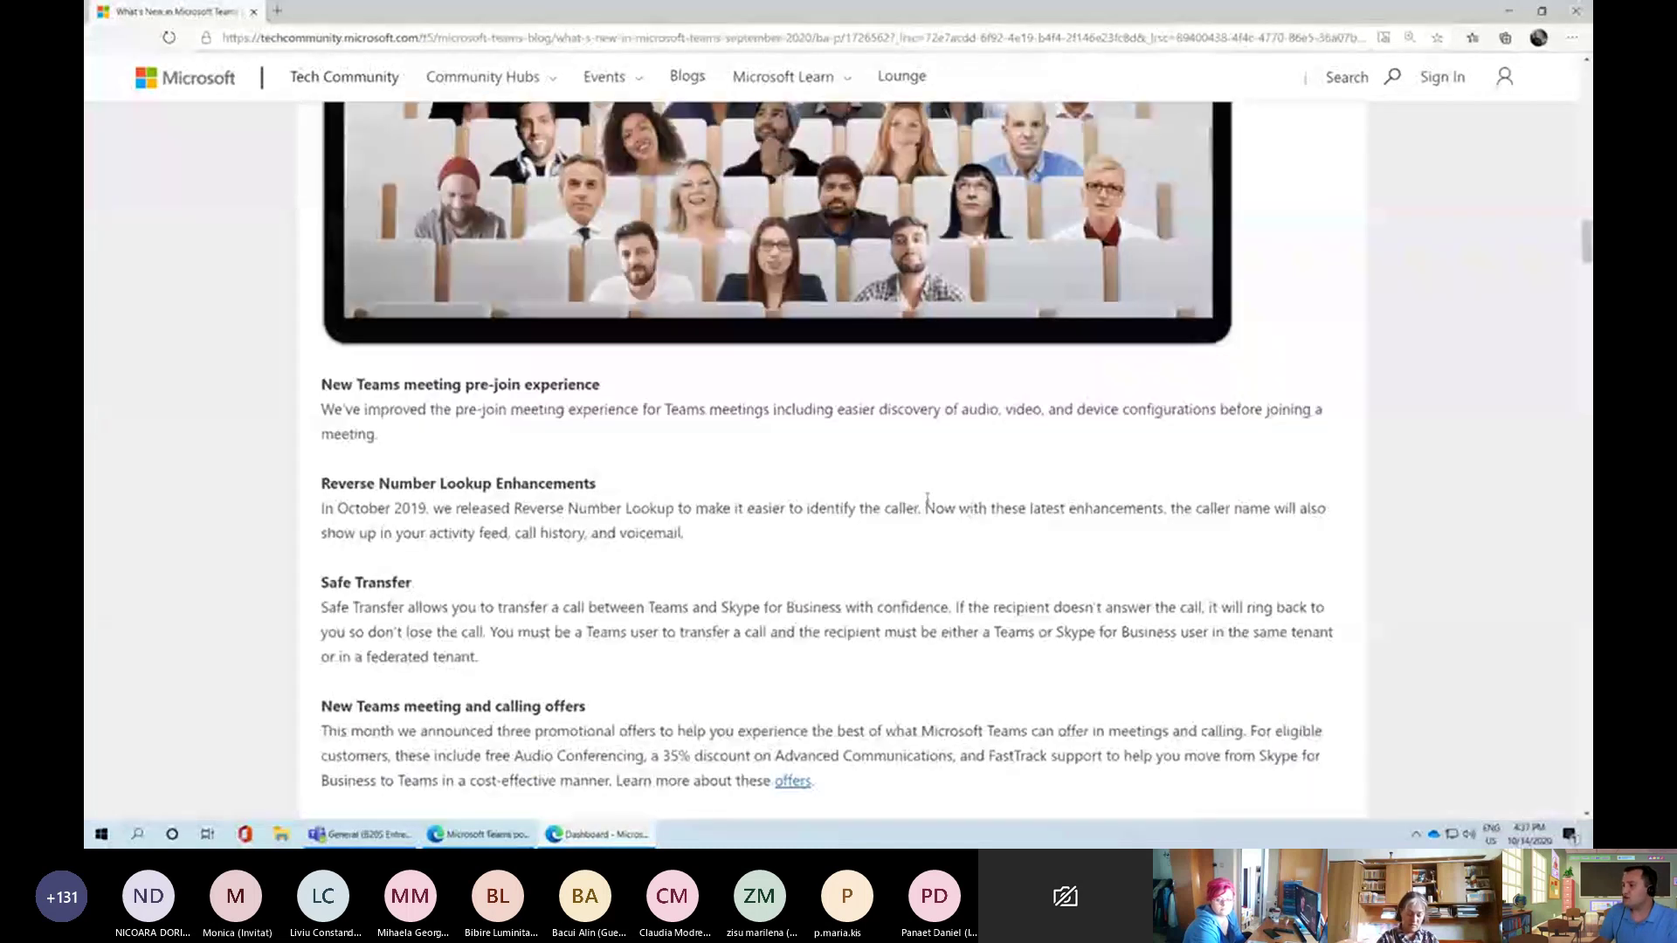
scroll(462, 432, down, 15)
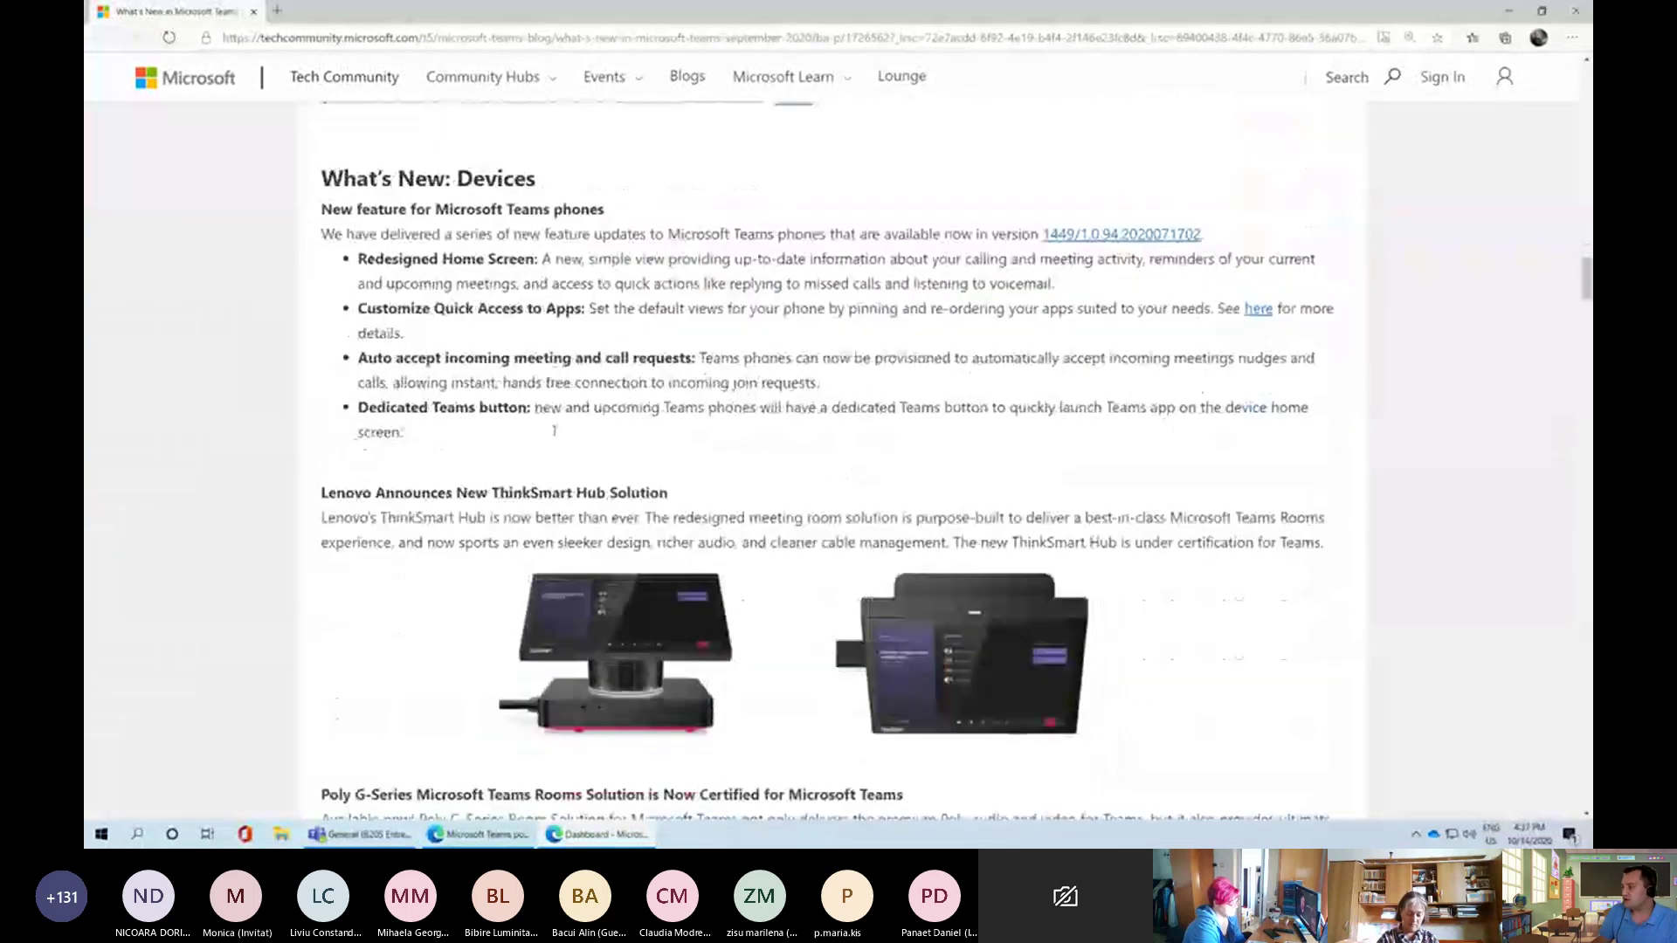
scroll(556, 425, down, 7)
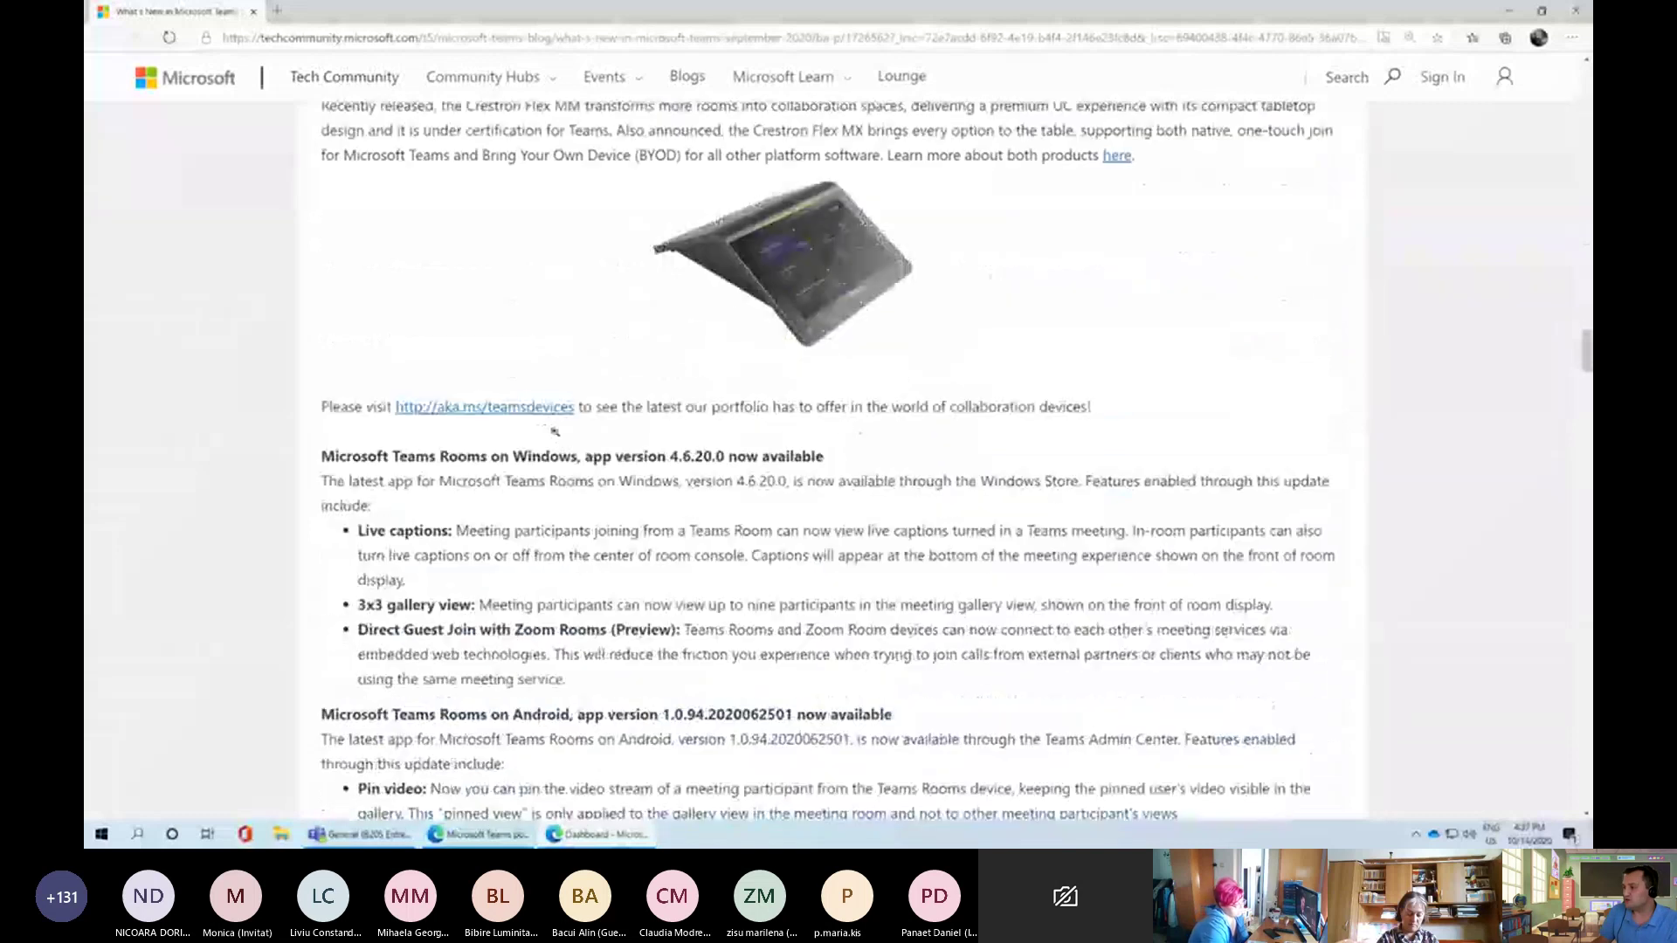
scroll(556, 432, down, 13)
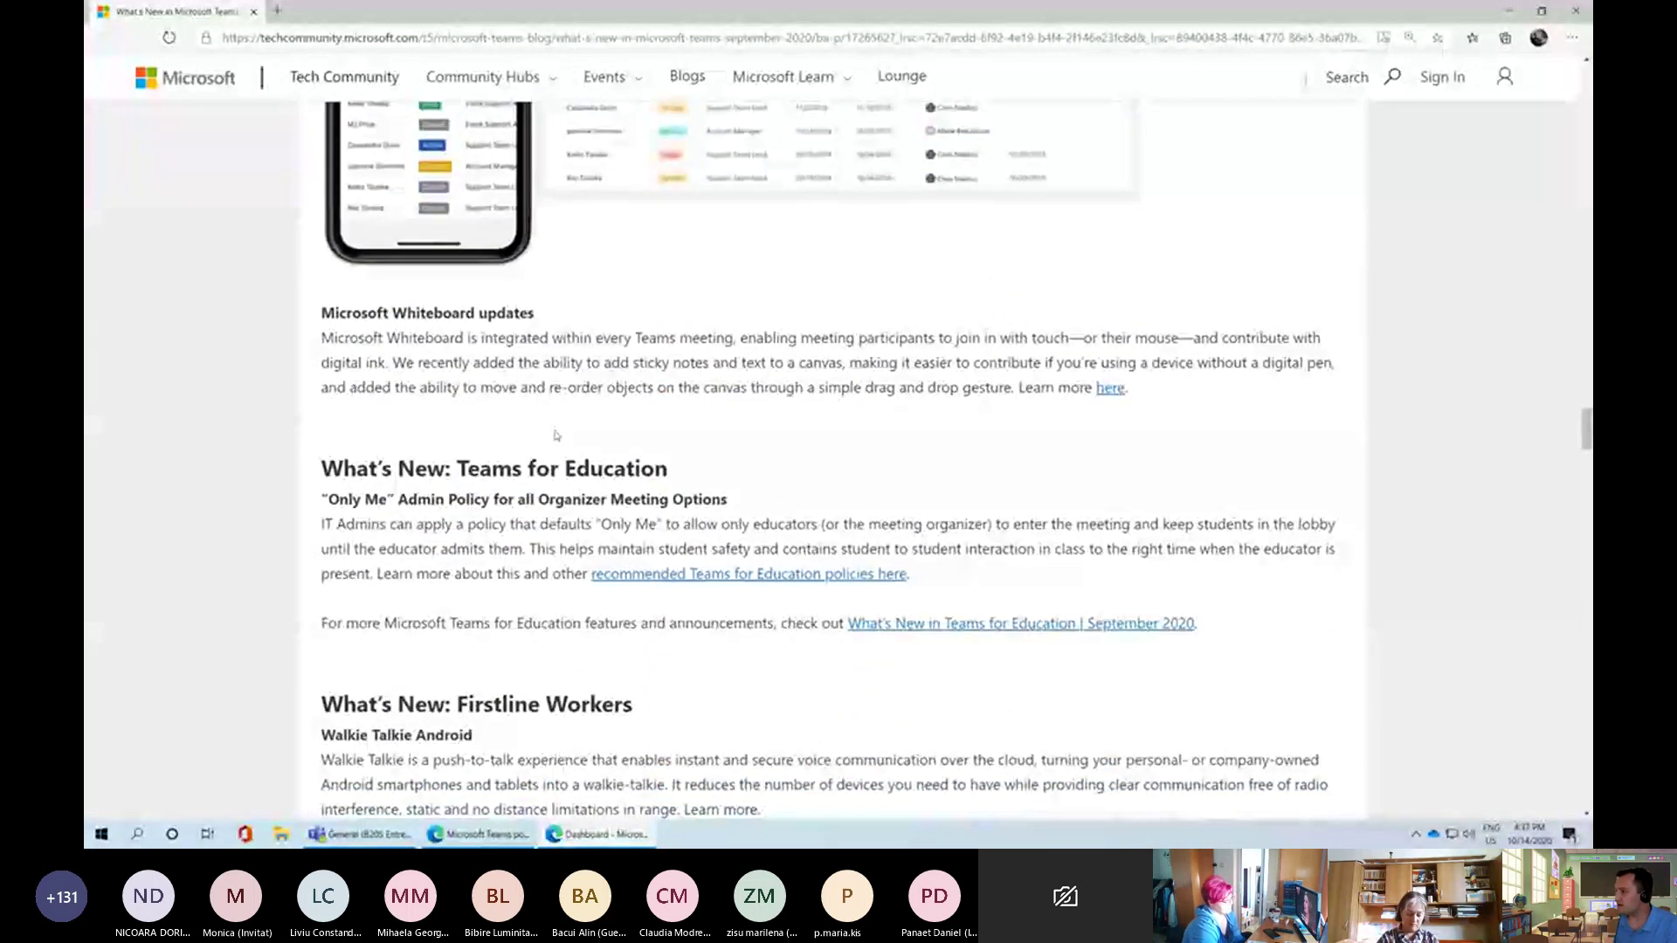
scroll(550, 426, down, 2)
Follow the 'recommended Teams for Education policies here' link to the 'Keeping students safe' article tab
drag(405, 349, 668, 353)
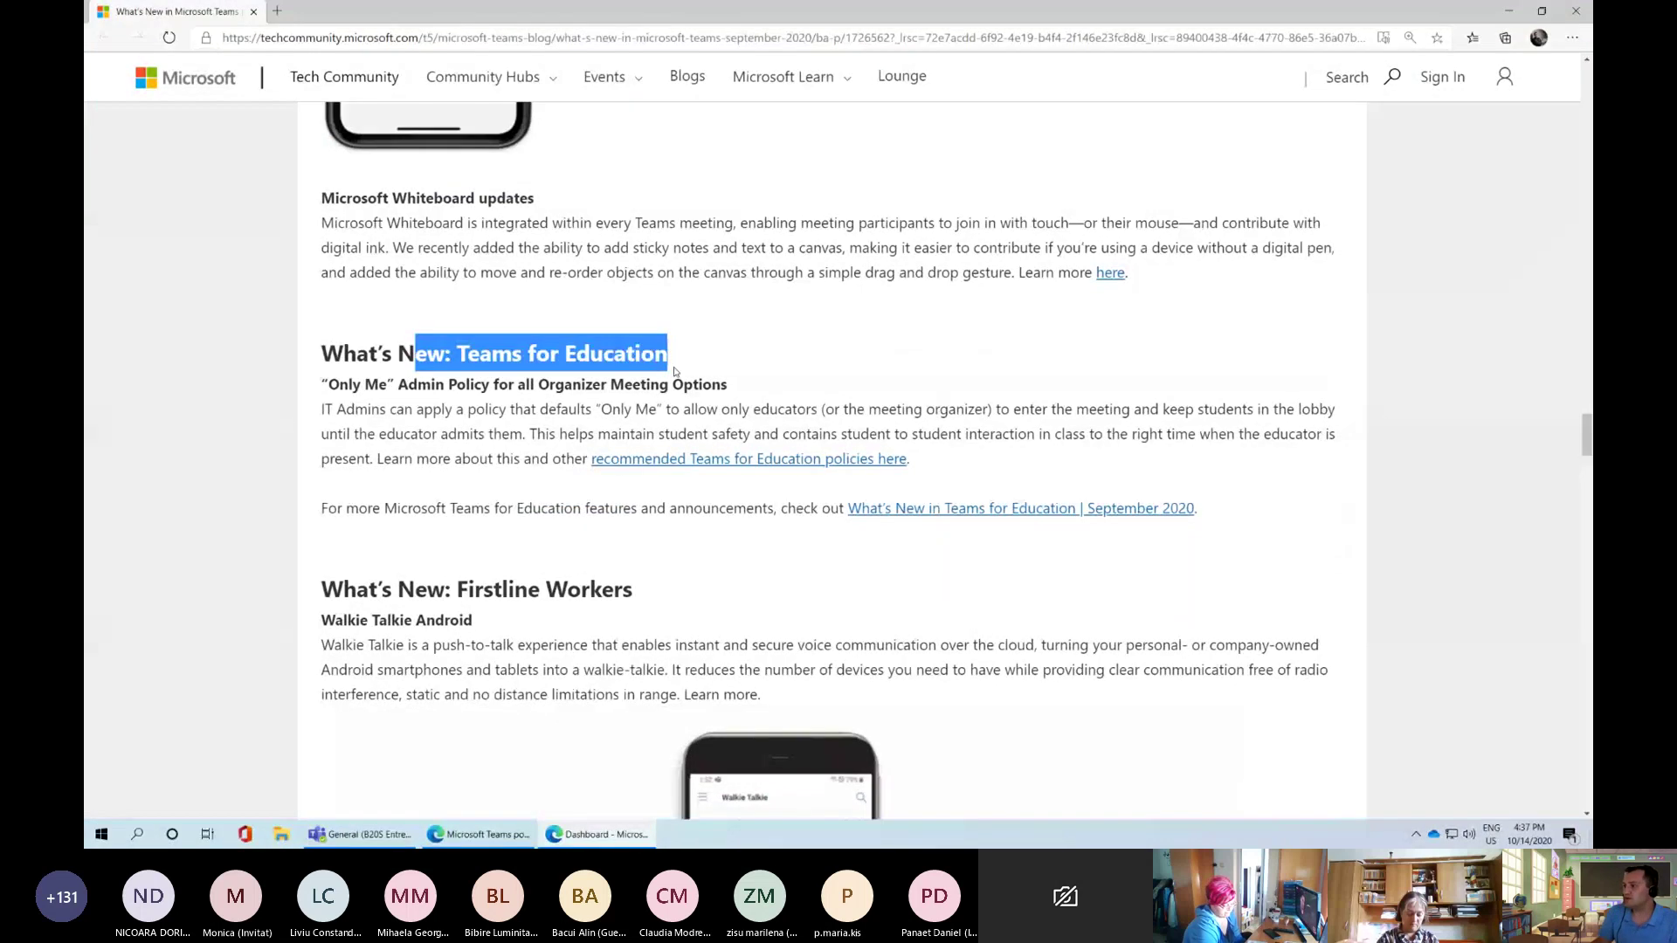
click(524, 378)
scroll(524, 377, down, 1)
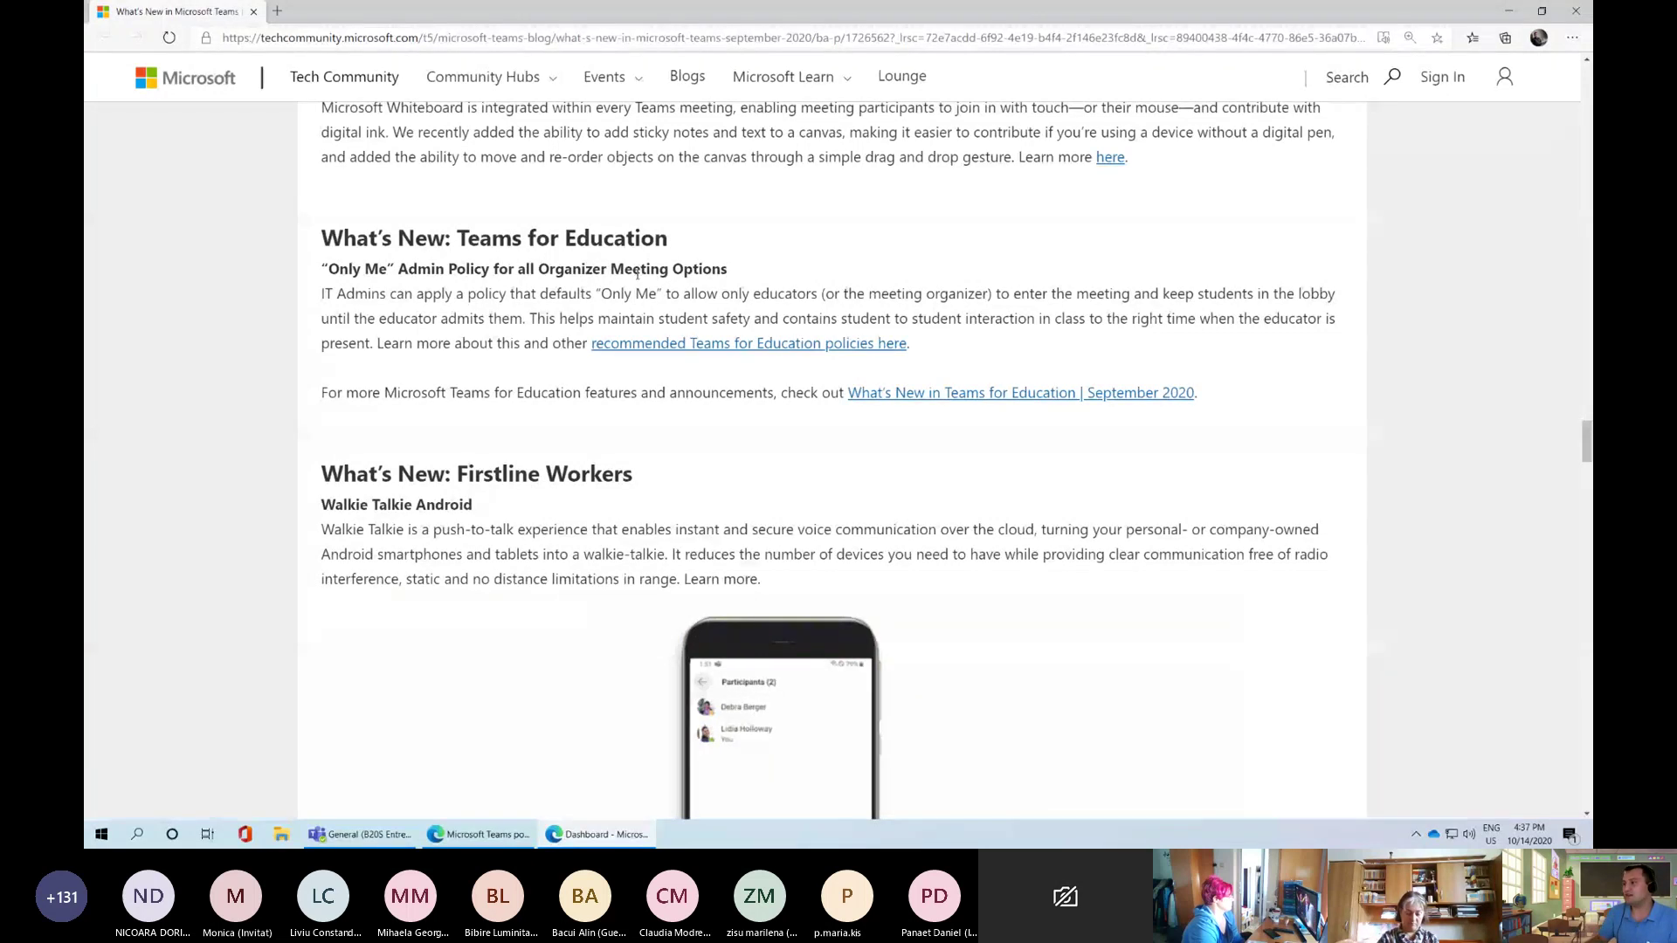
ctrl+click(690, 345)
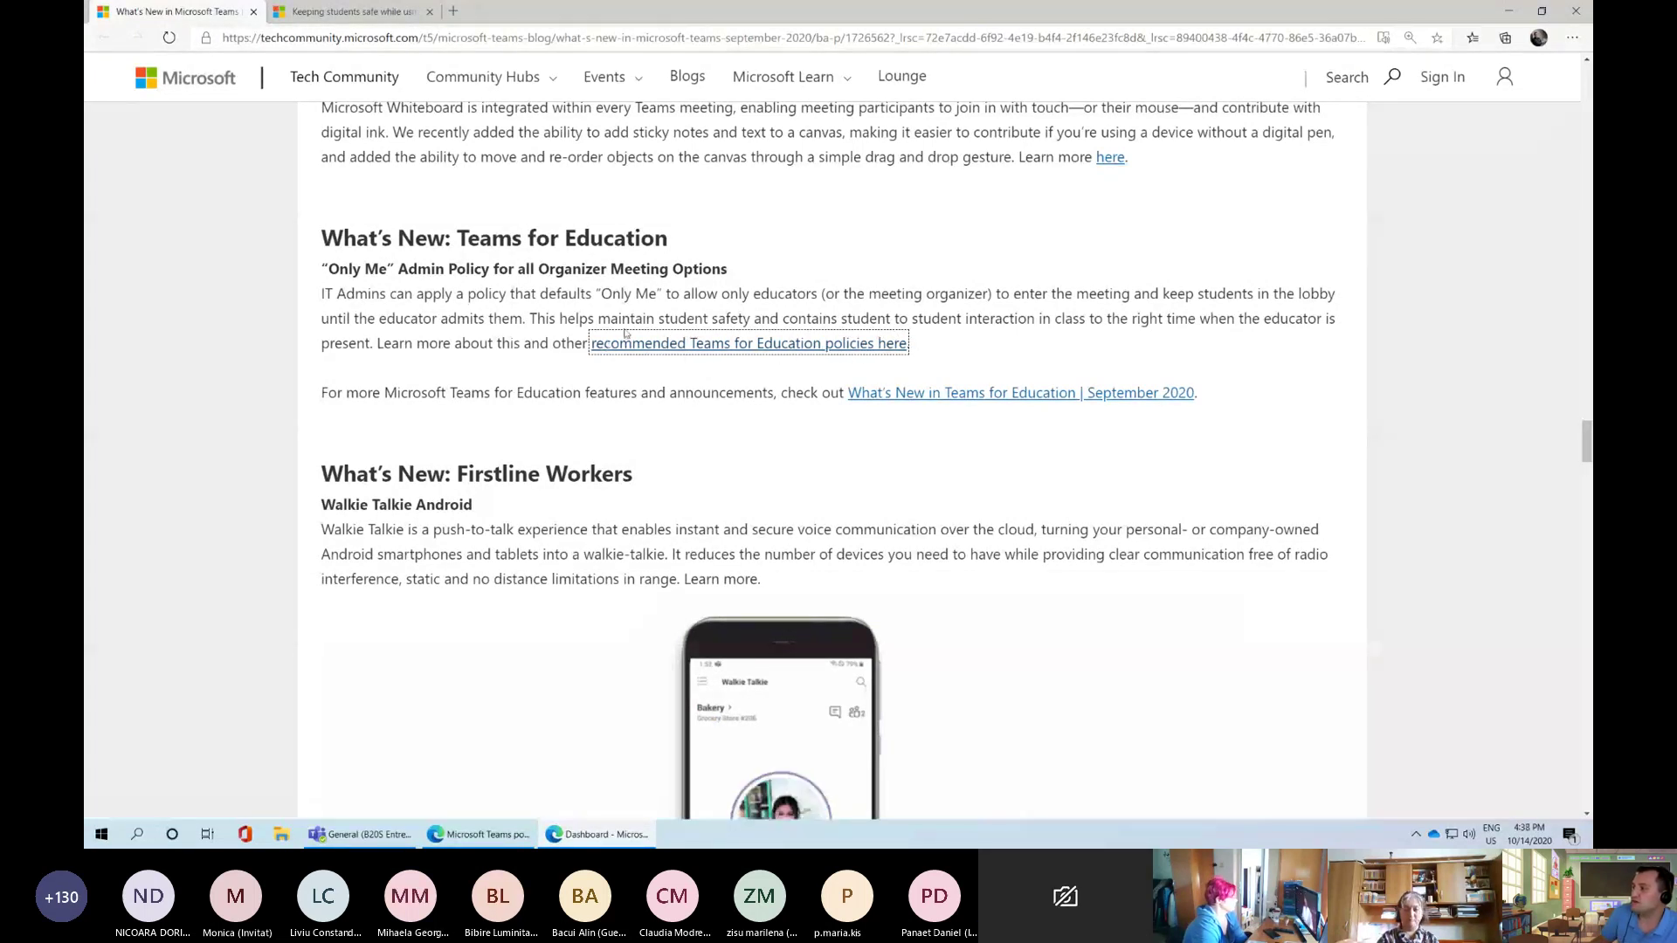
click(350, 11)
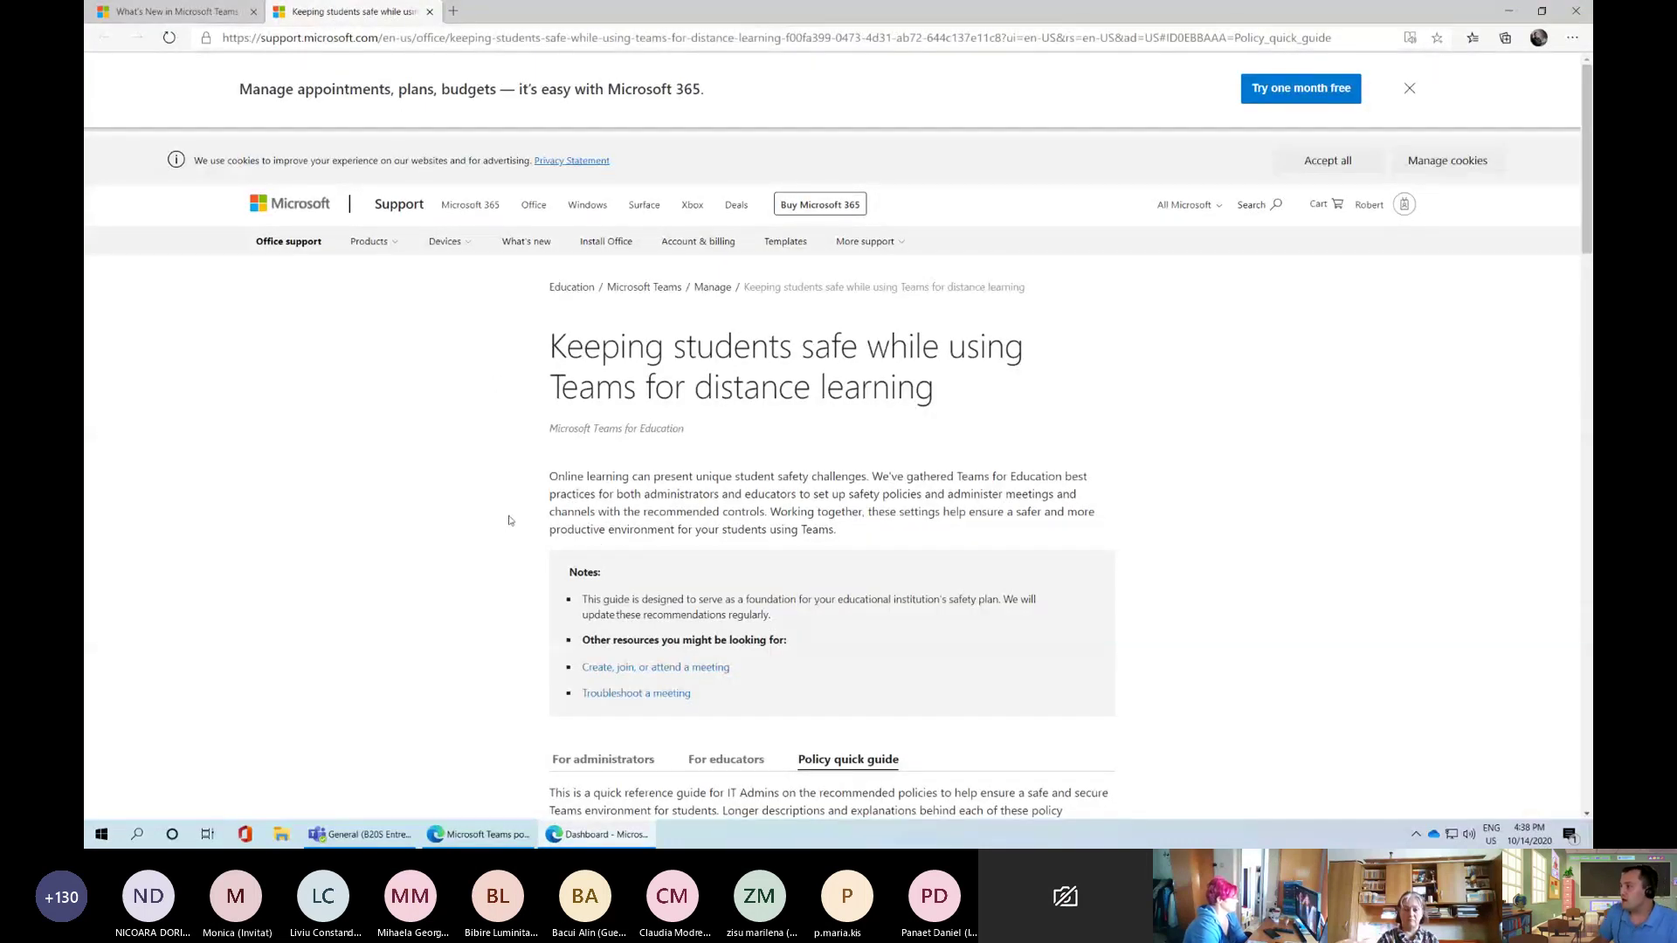
Scroll the support article down to the Student policy quick guide table of recommended values
scroll(515, 537, up, 3)
scroll(532, 559, down, 2)
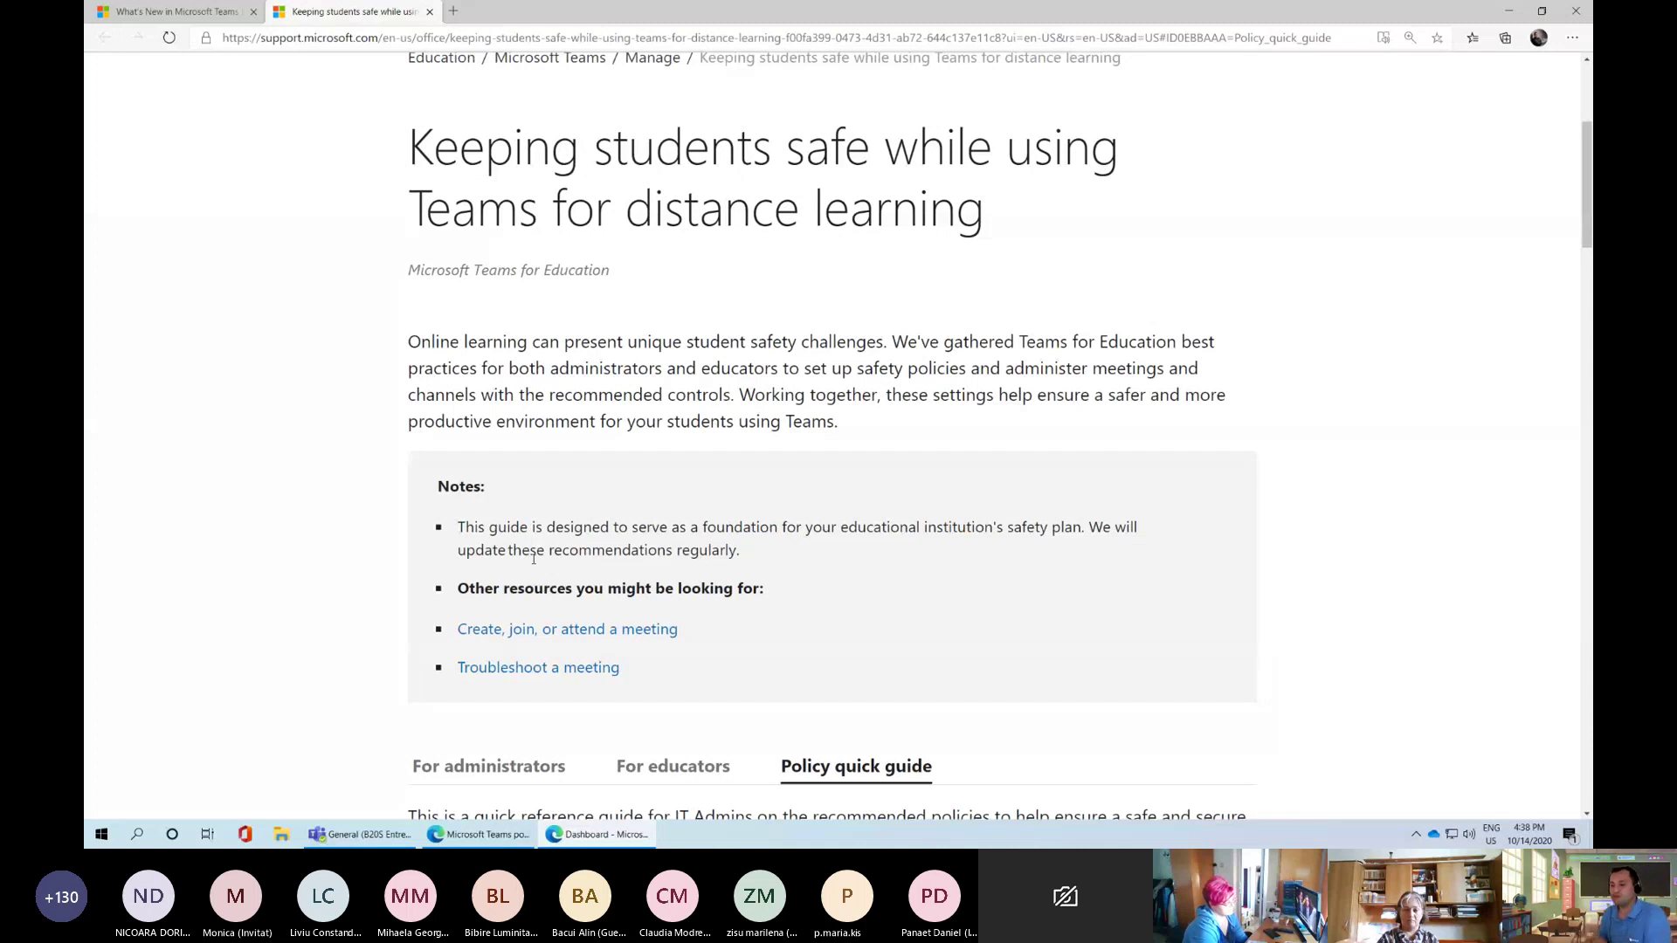
scroll(389, 582, down, 4)
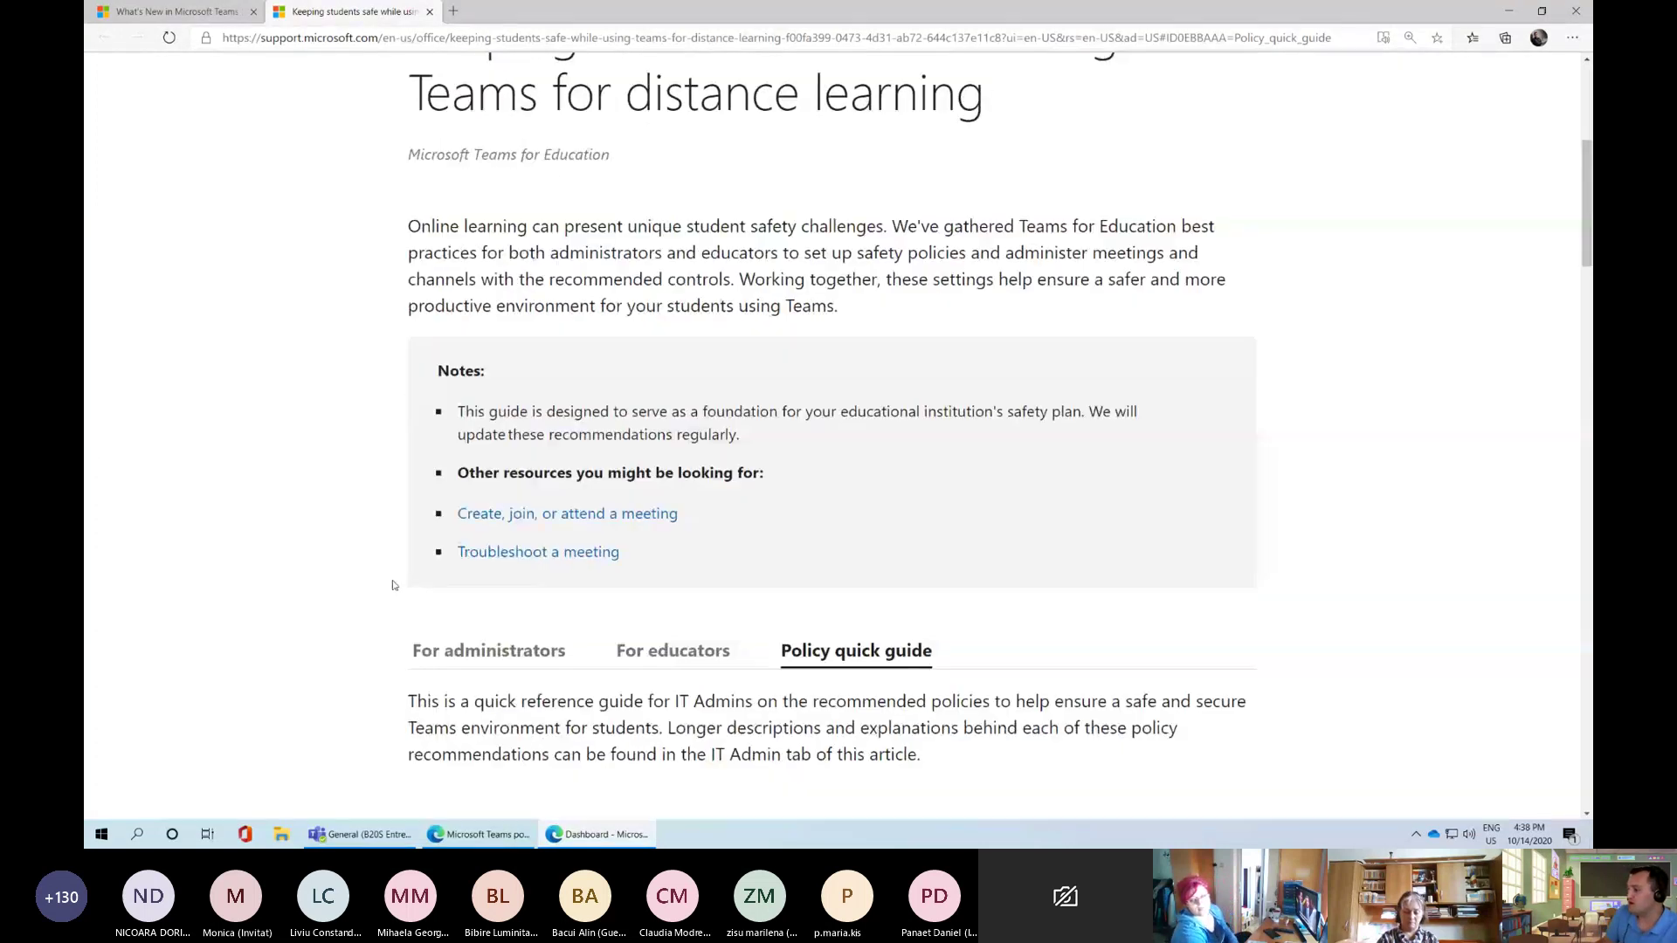
scroll(381, 573, down, 4)
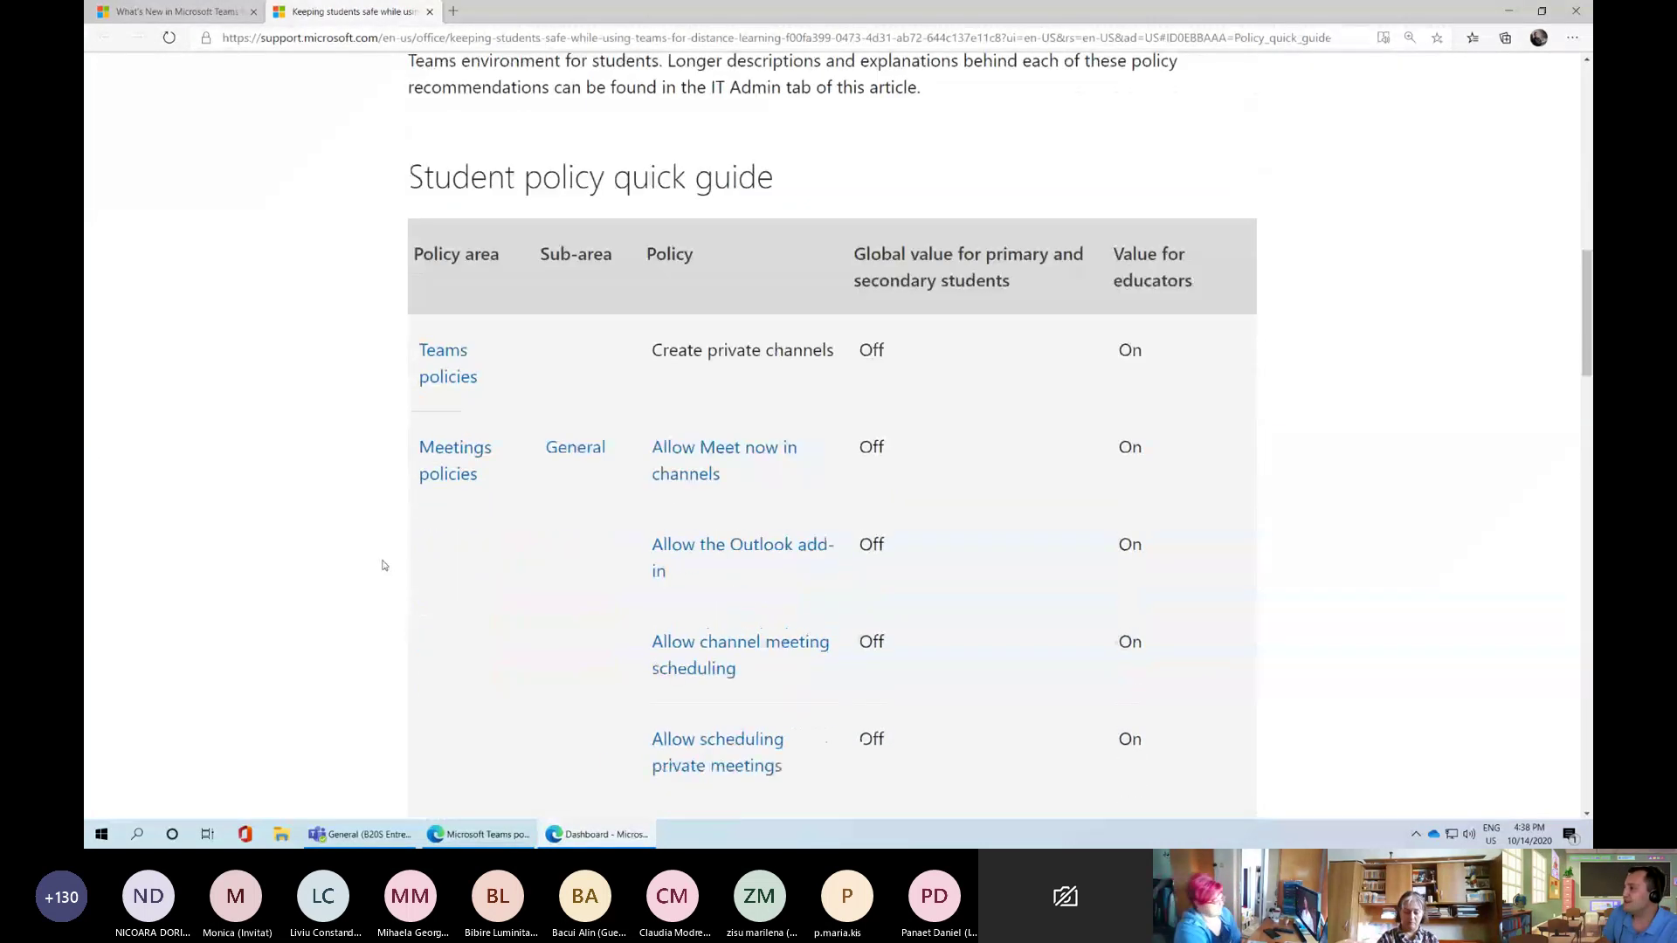
scroll(382, 559, down, 1)
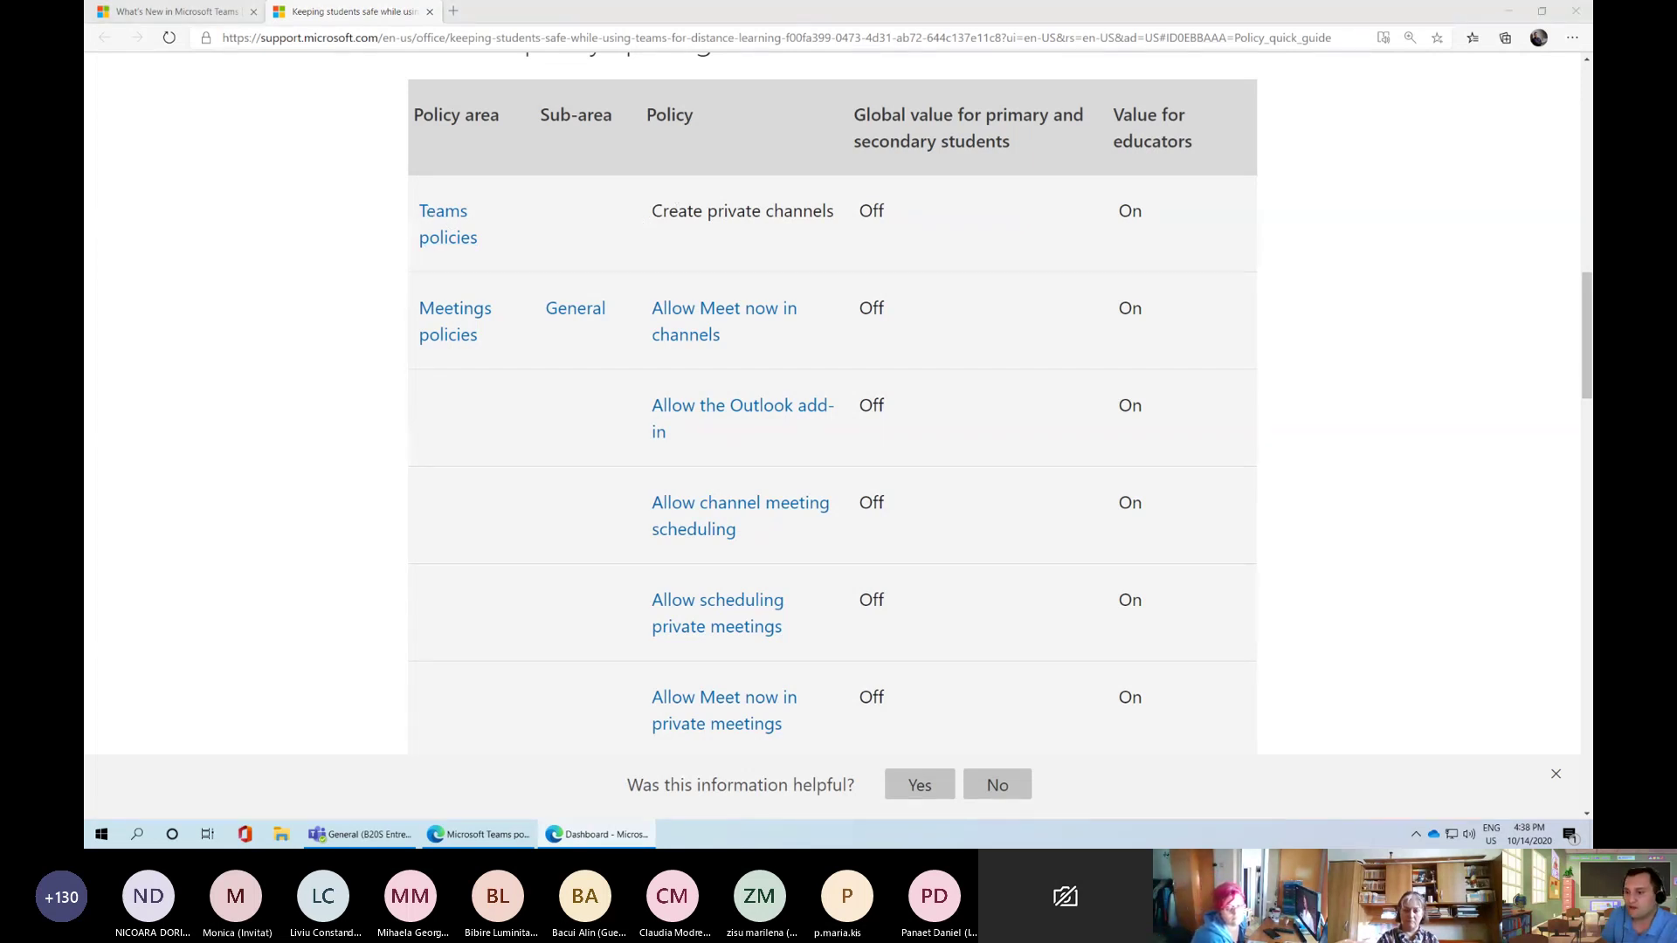
click(320, 252)
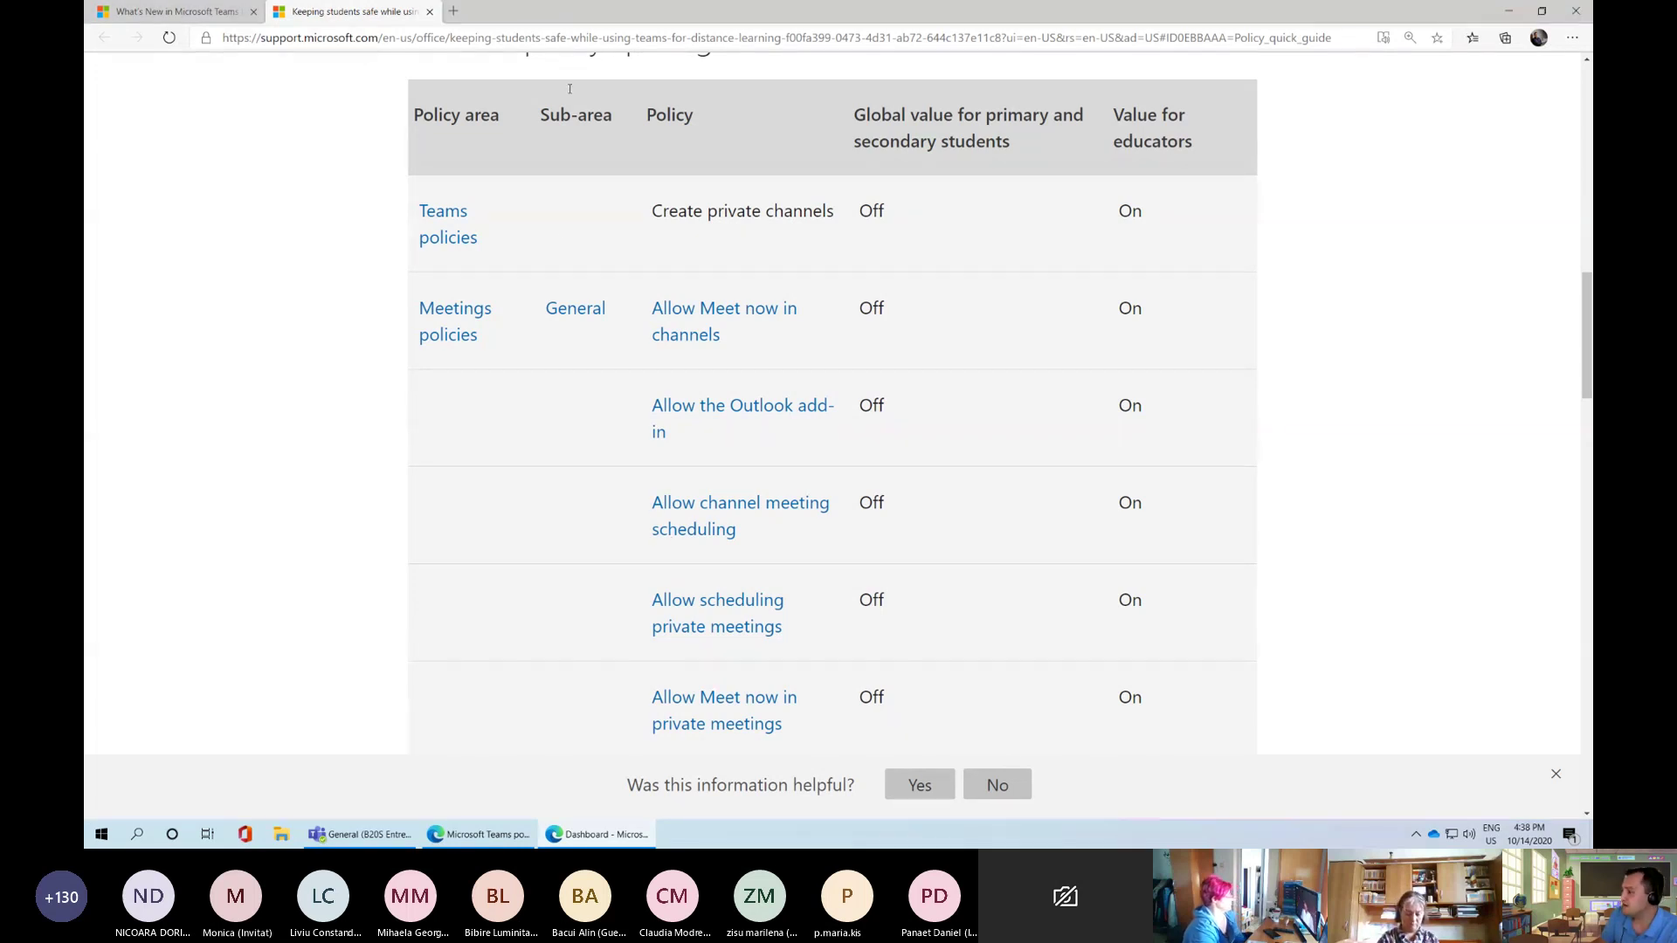
click(489, 835)
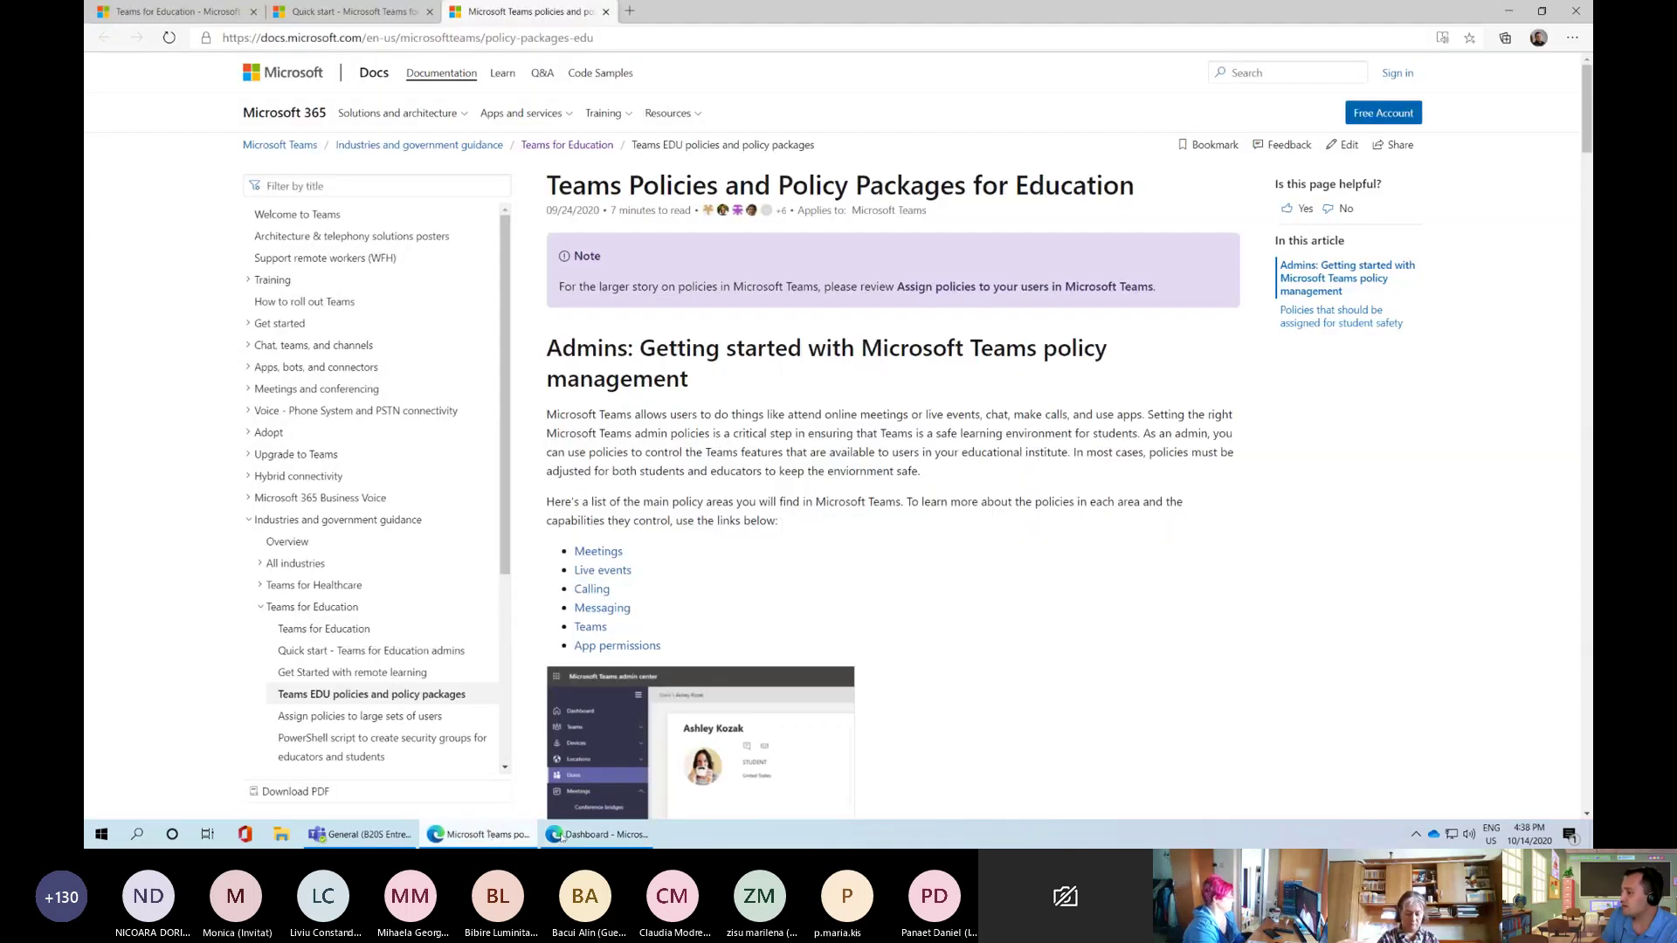
Rearrange the admin center and student safety article windows, ending with the dashboard maximized
click(601, 834)
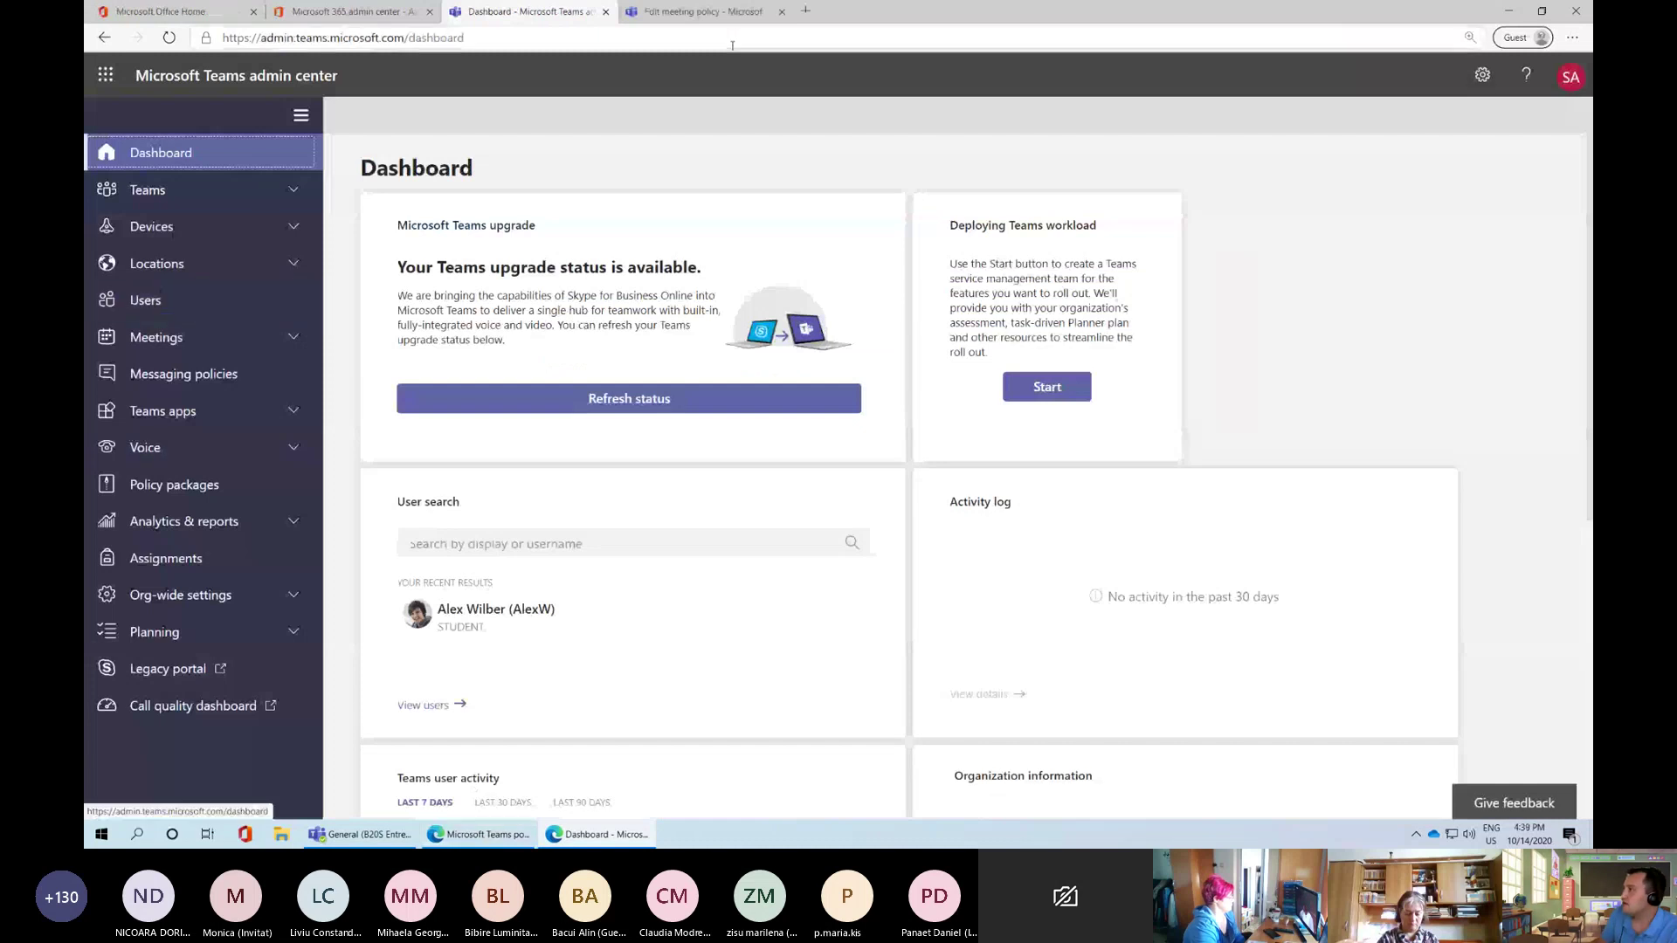
key(super+Down)
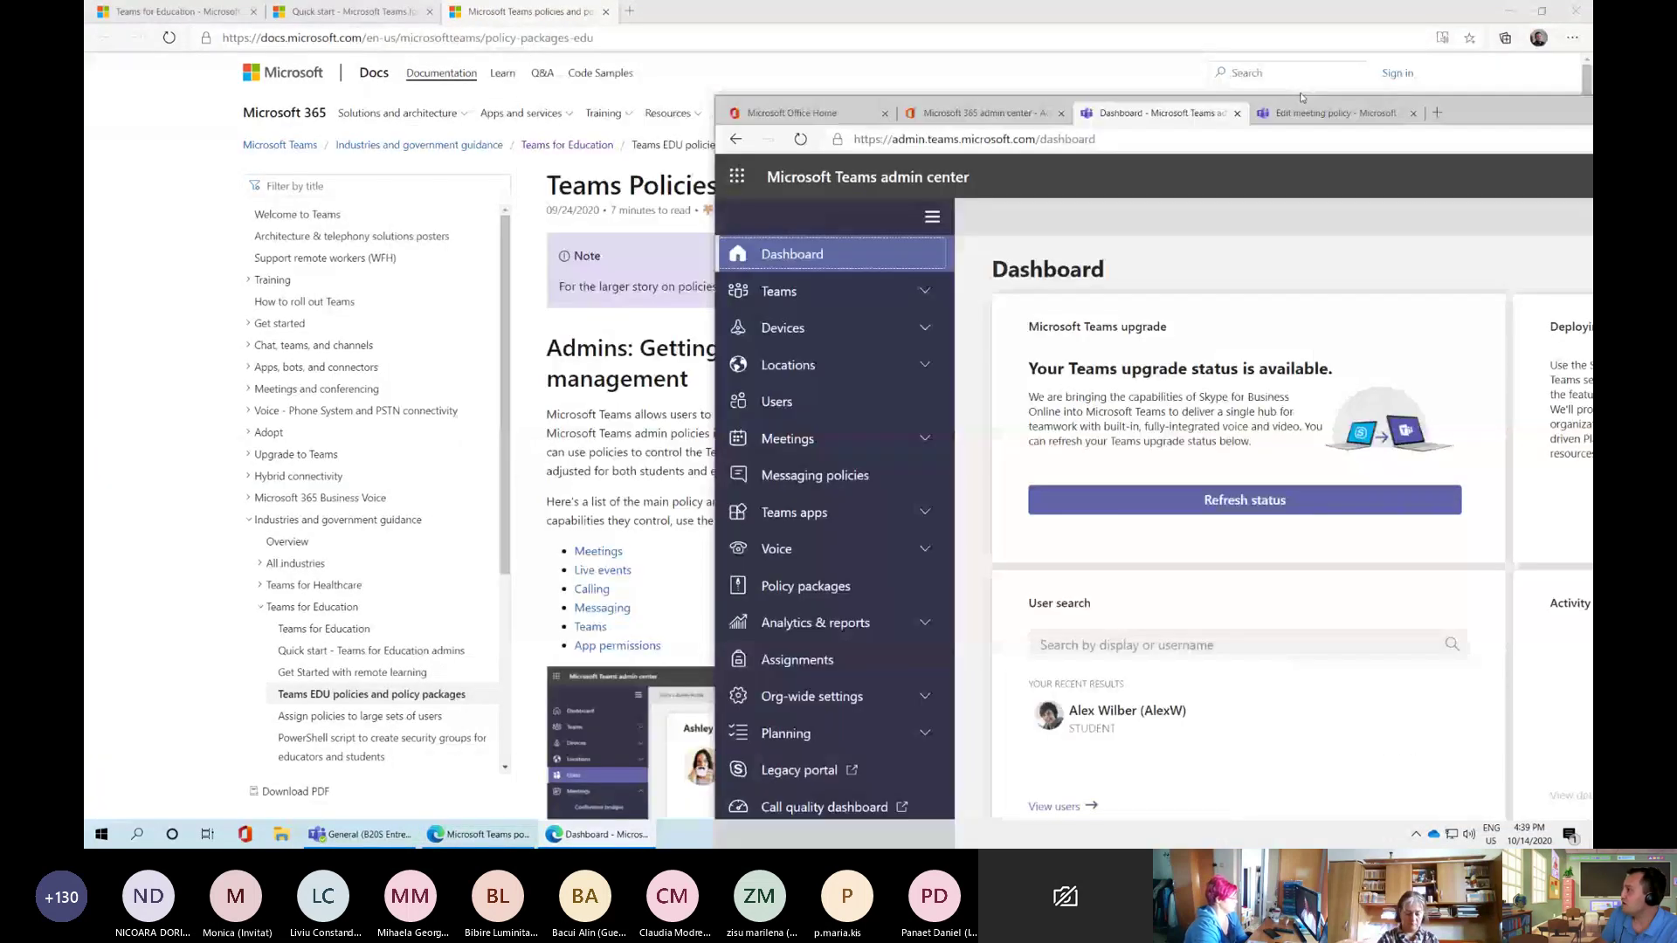
drag(1301, 98, 1010, 78)
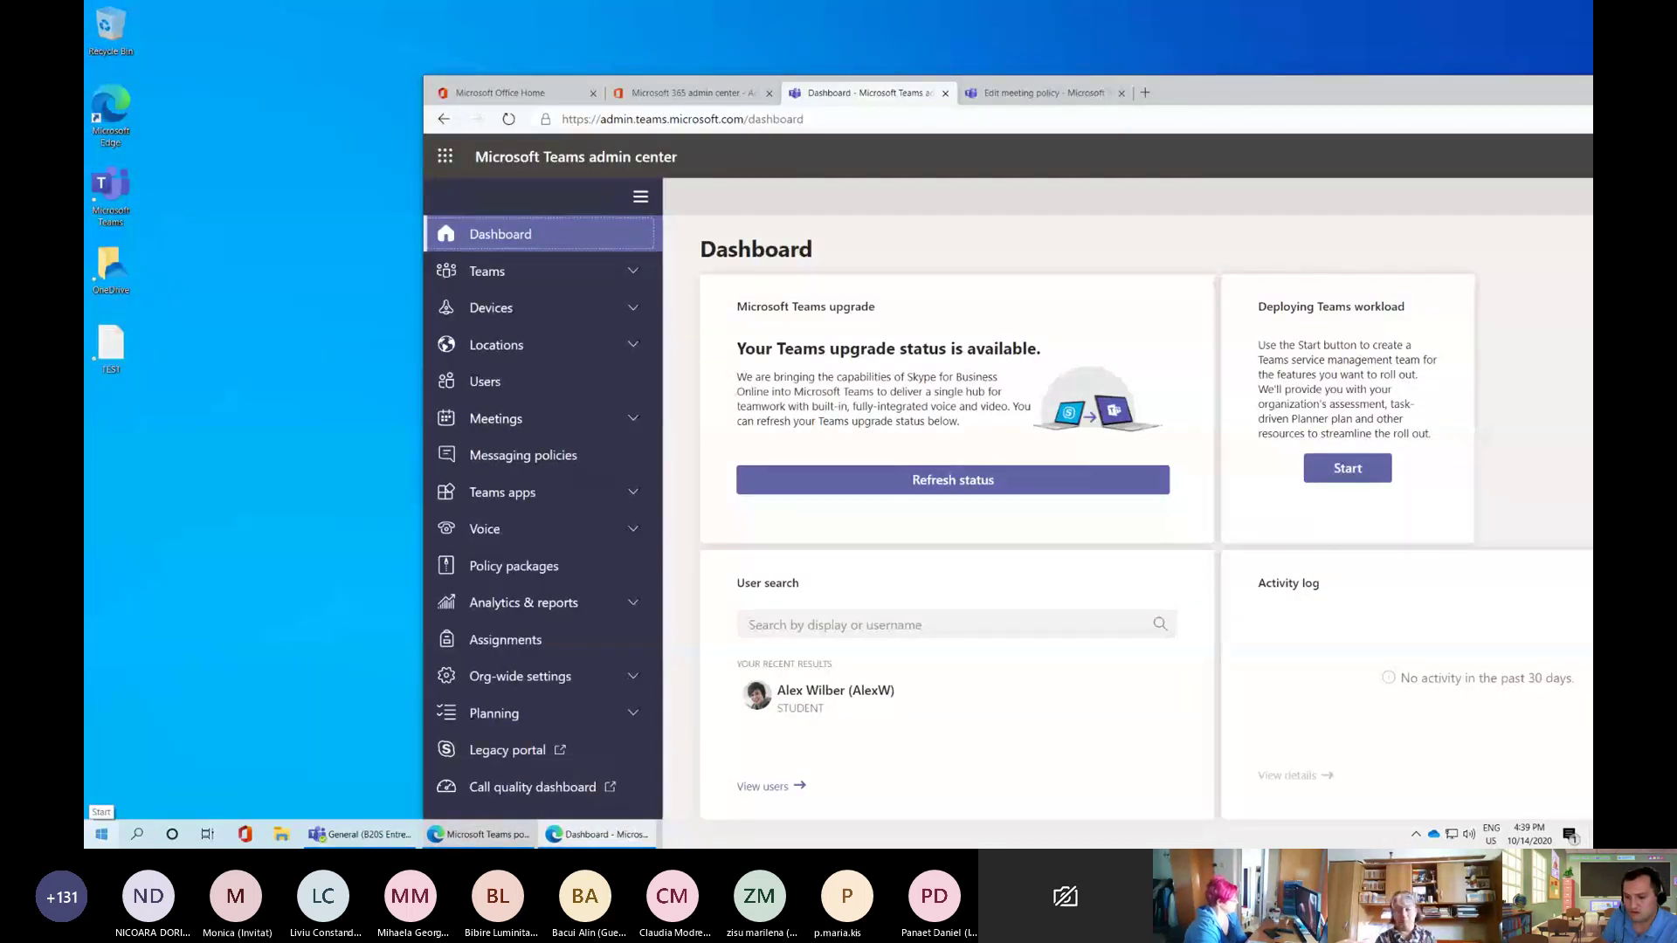
key(alt+Tab)
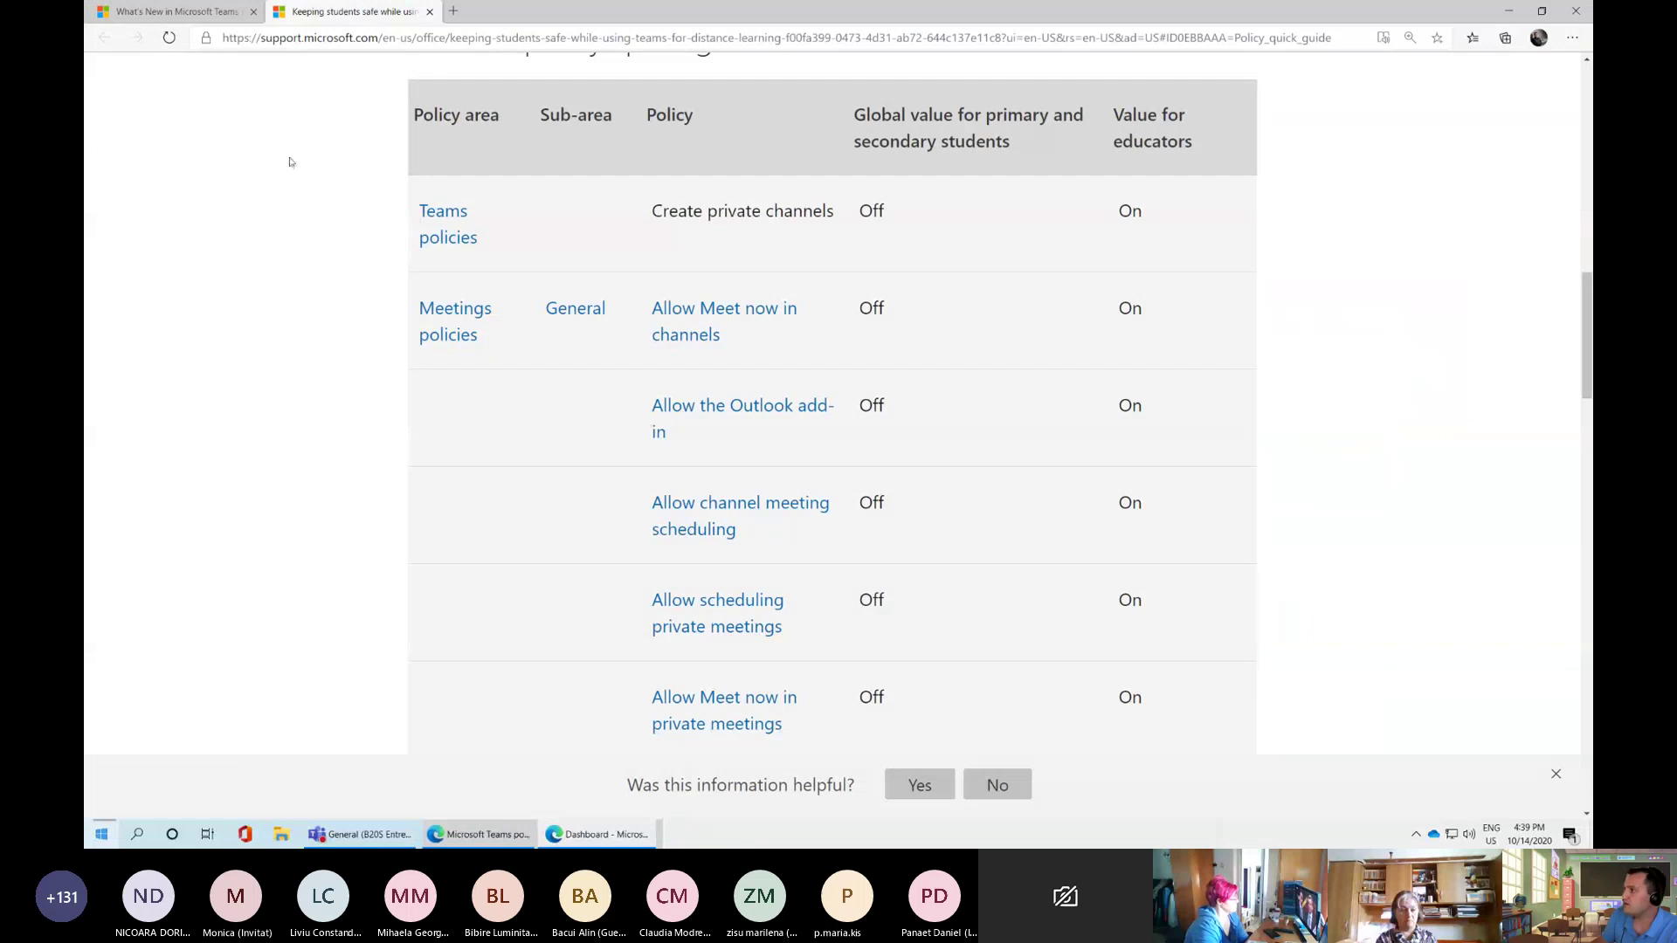
drag(516, 14, 85, 182)
scroll(449, 517, down, 15)
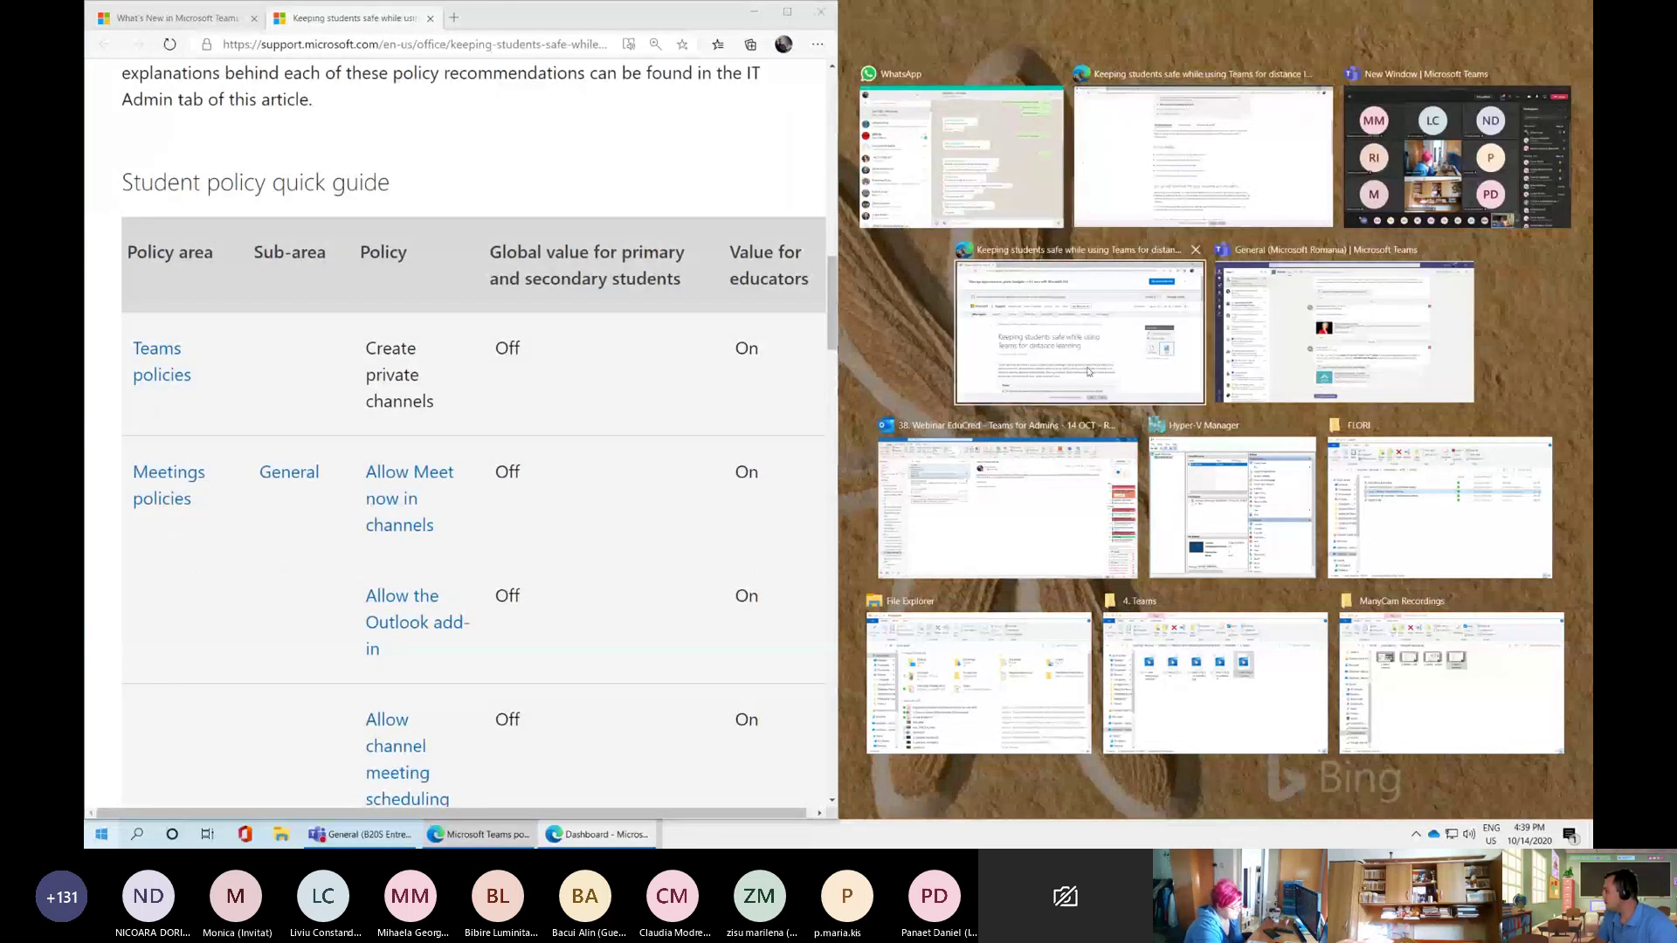
click(620, 665)
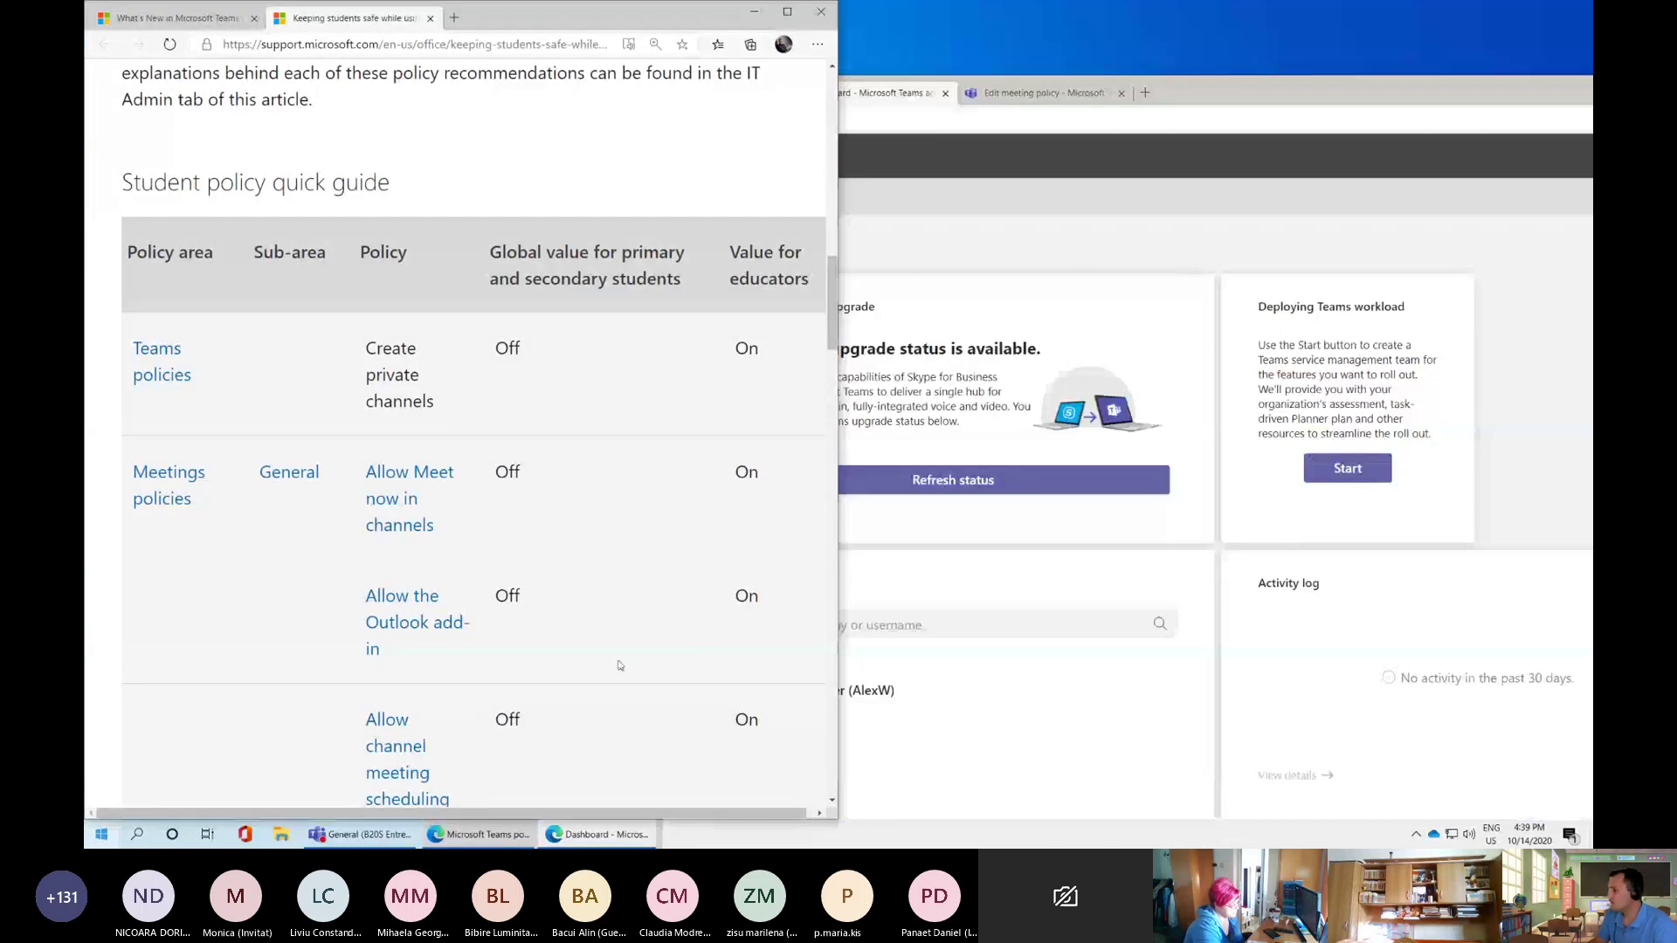
click(1037, 322)
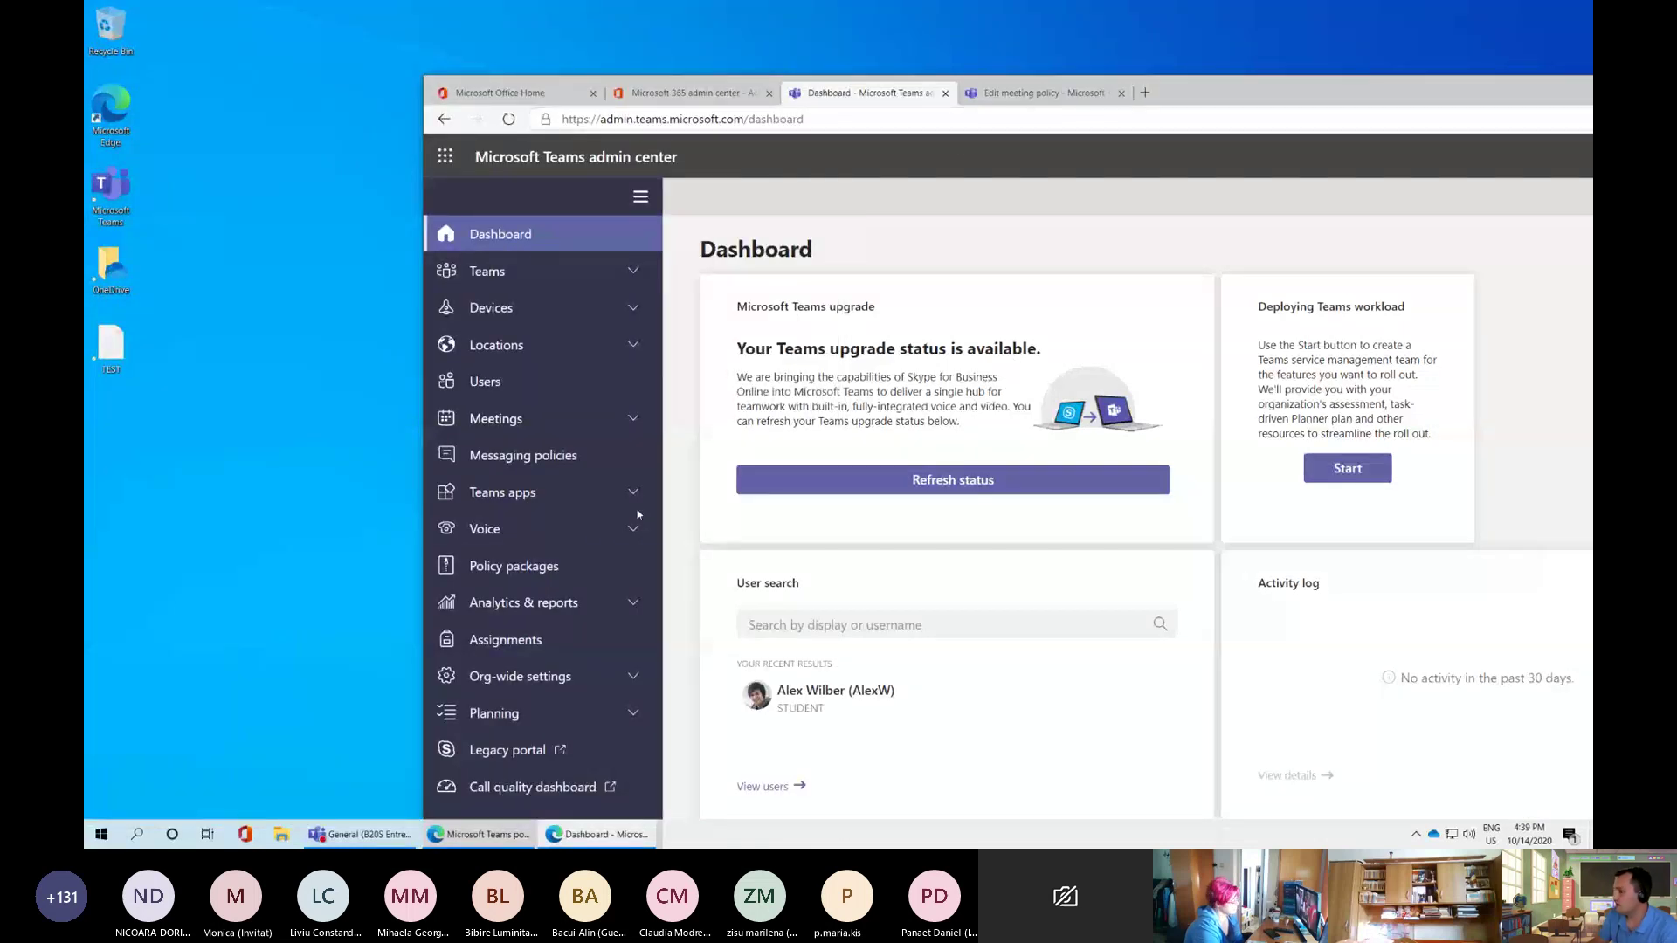
double_click(1246, 94)
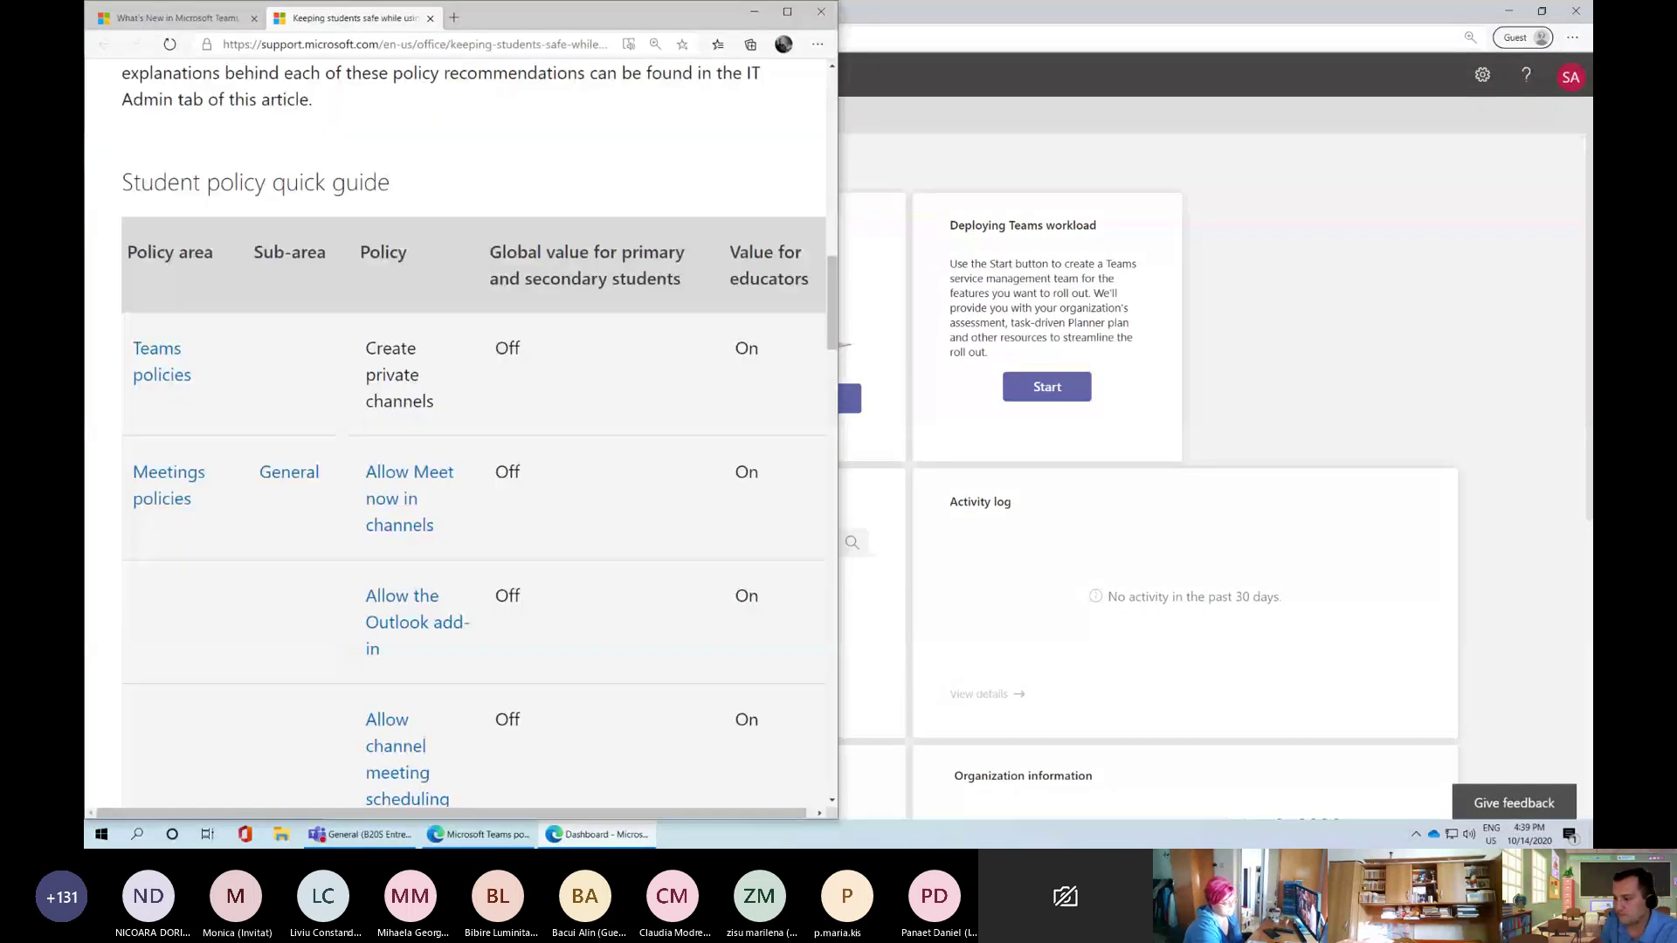
Copy the support article's address and pull the Dashboard page into its own window
click(480, 834)
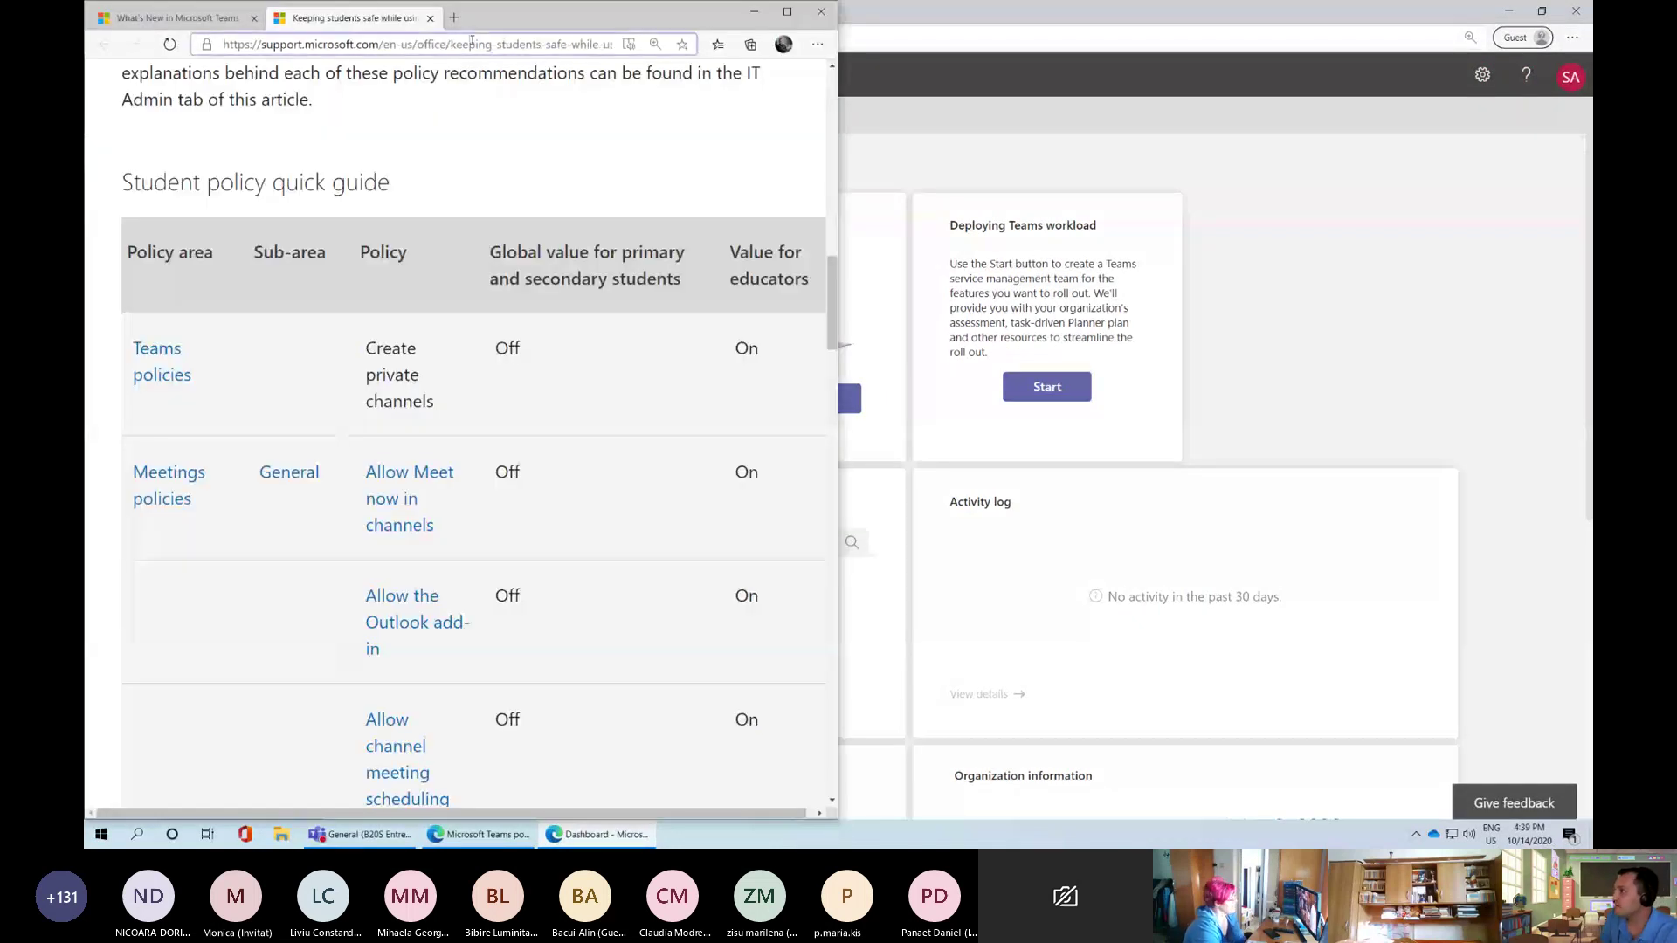
click(472, 44)
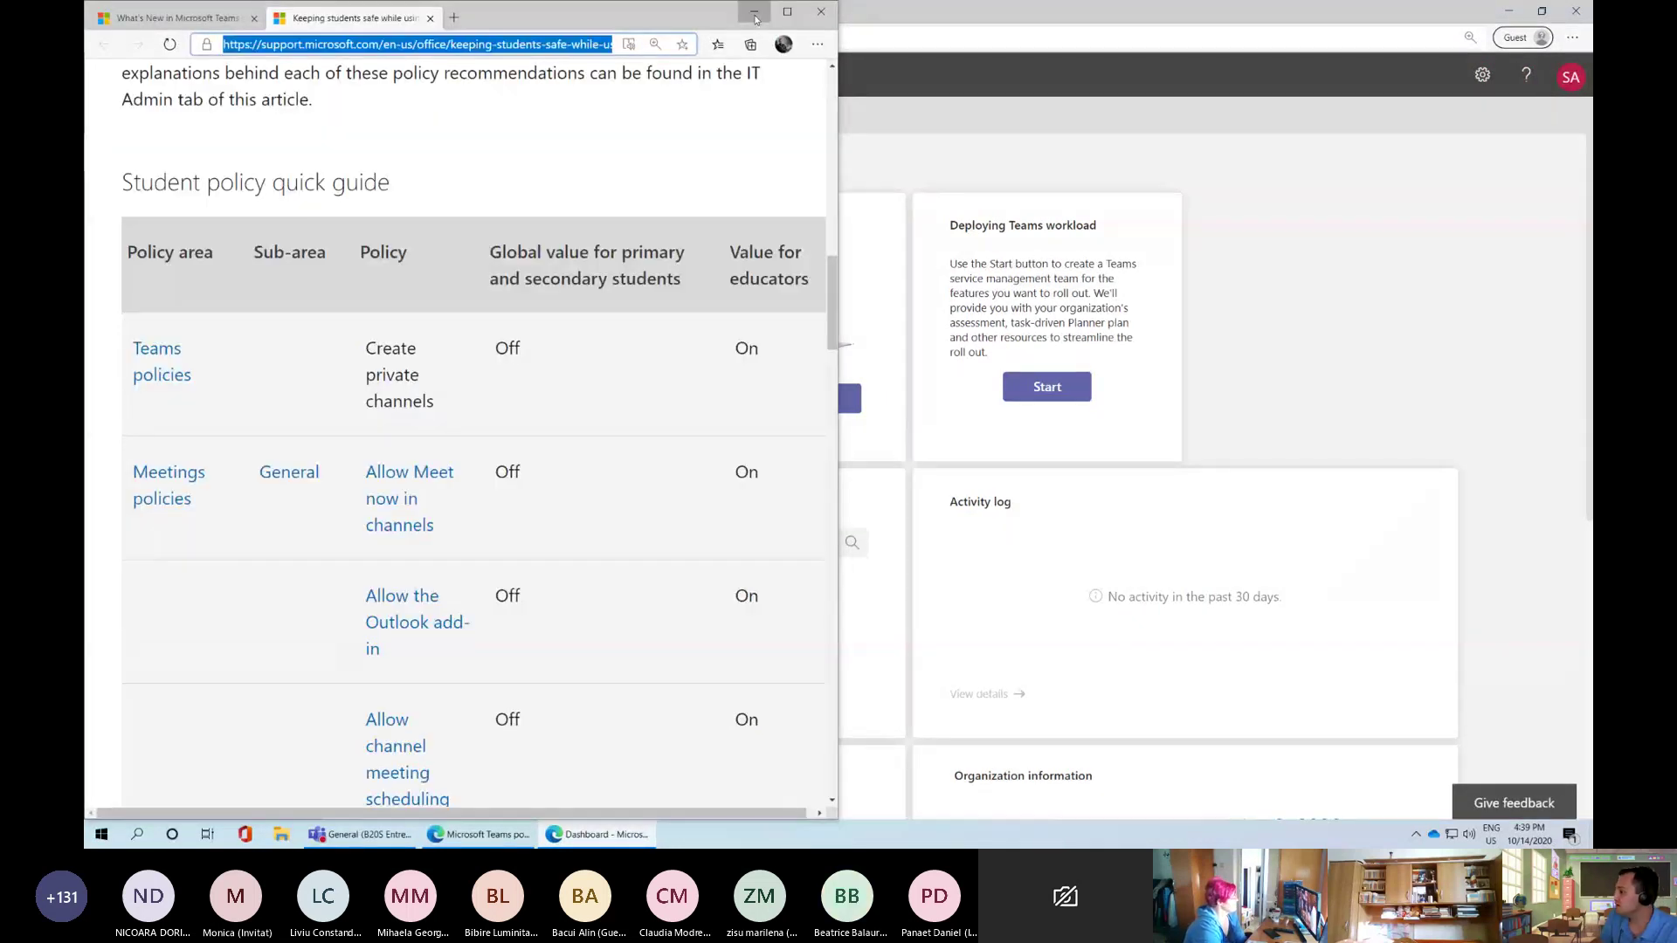
click(566, 835)
click(563, 835)
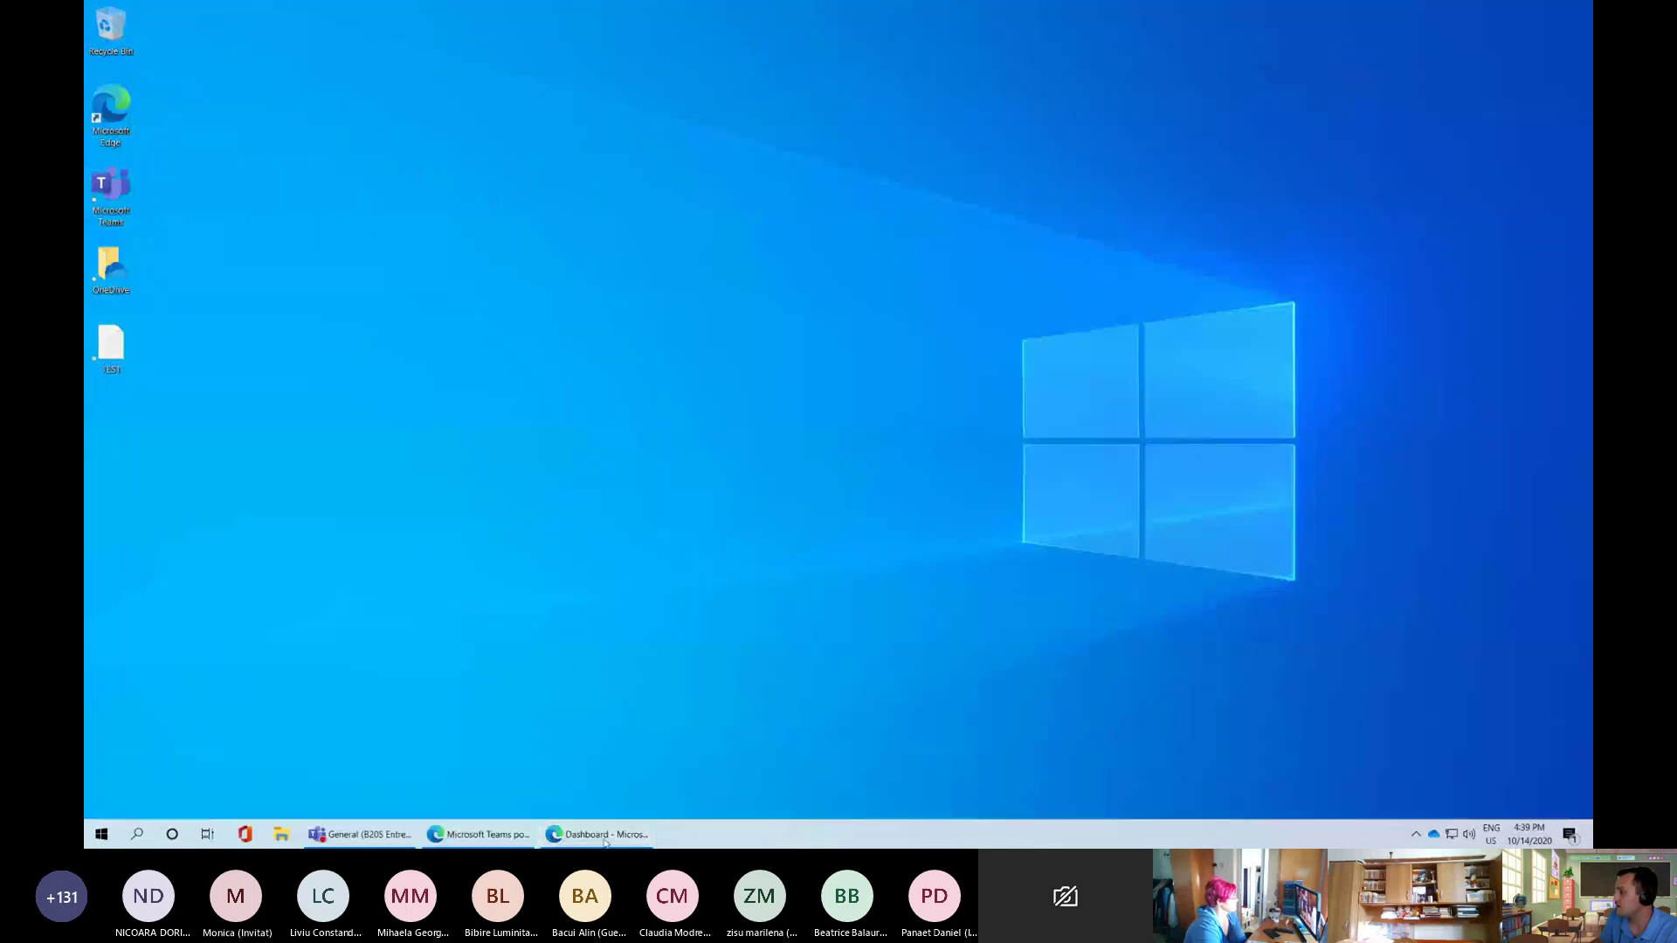
click(603, 835)
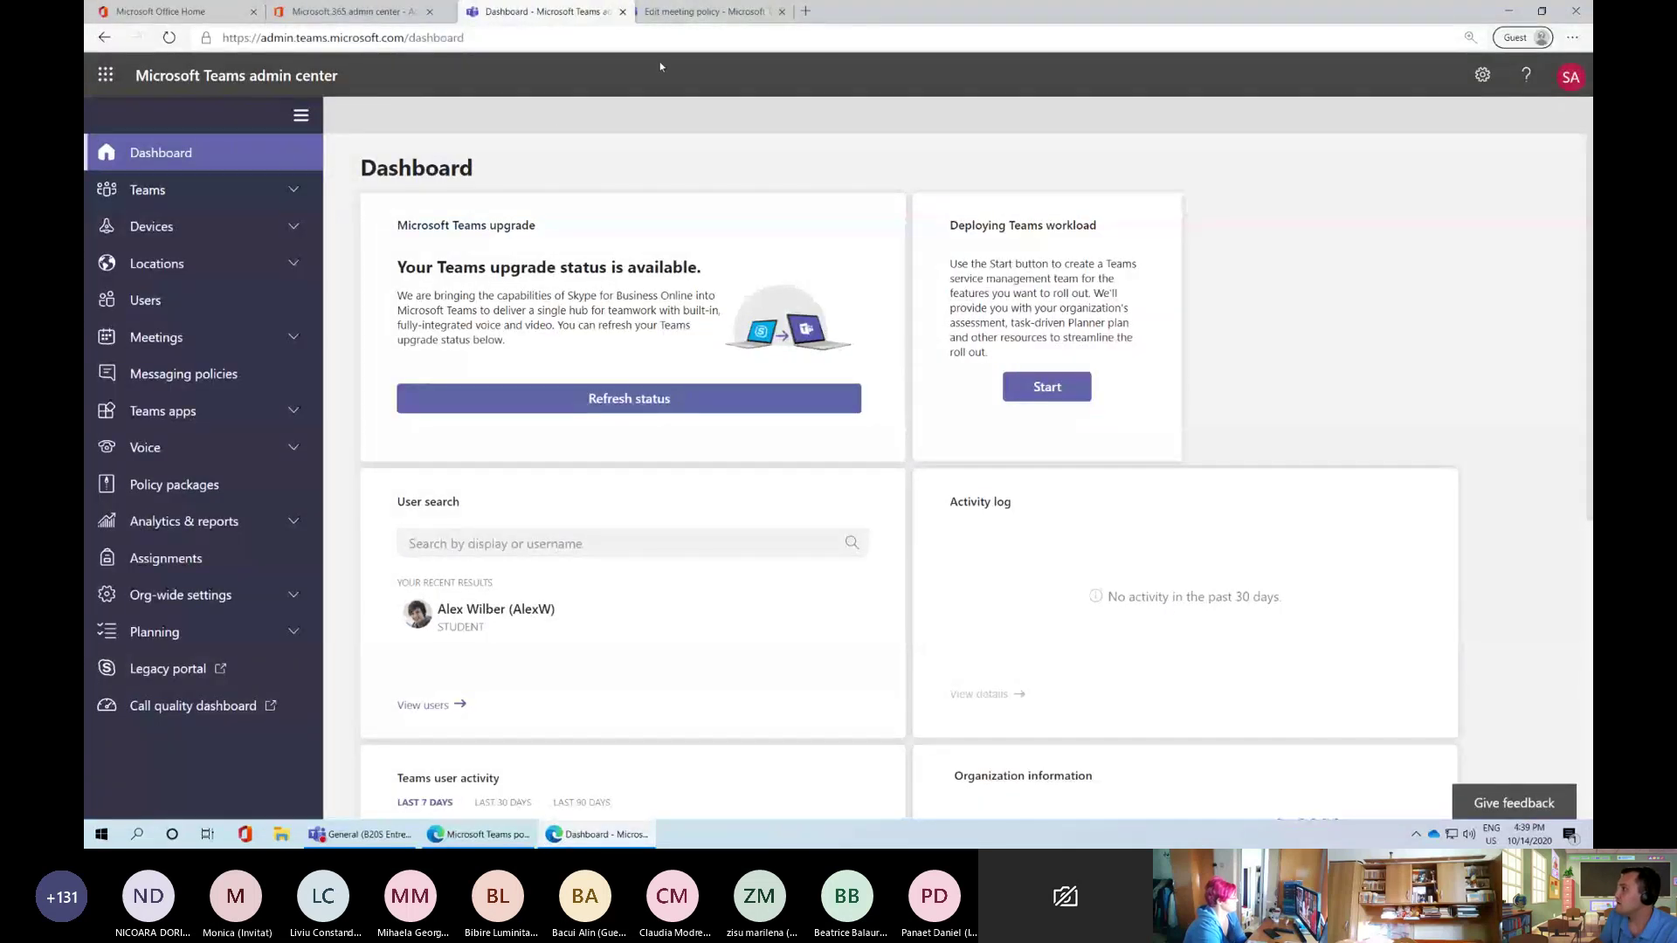
drag(612, 12, 1591, 166)
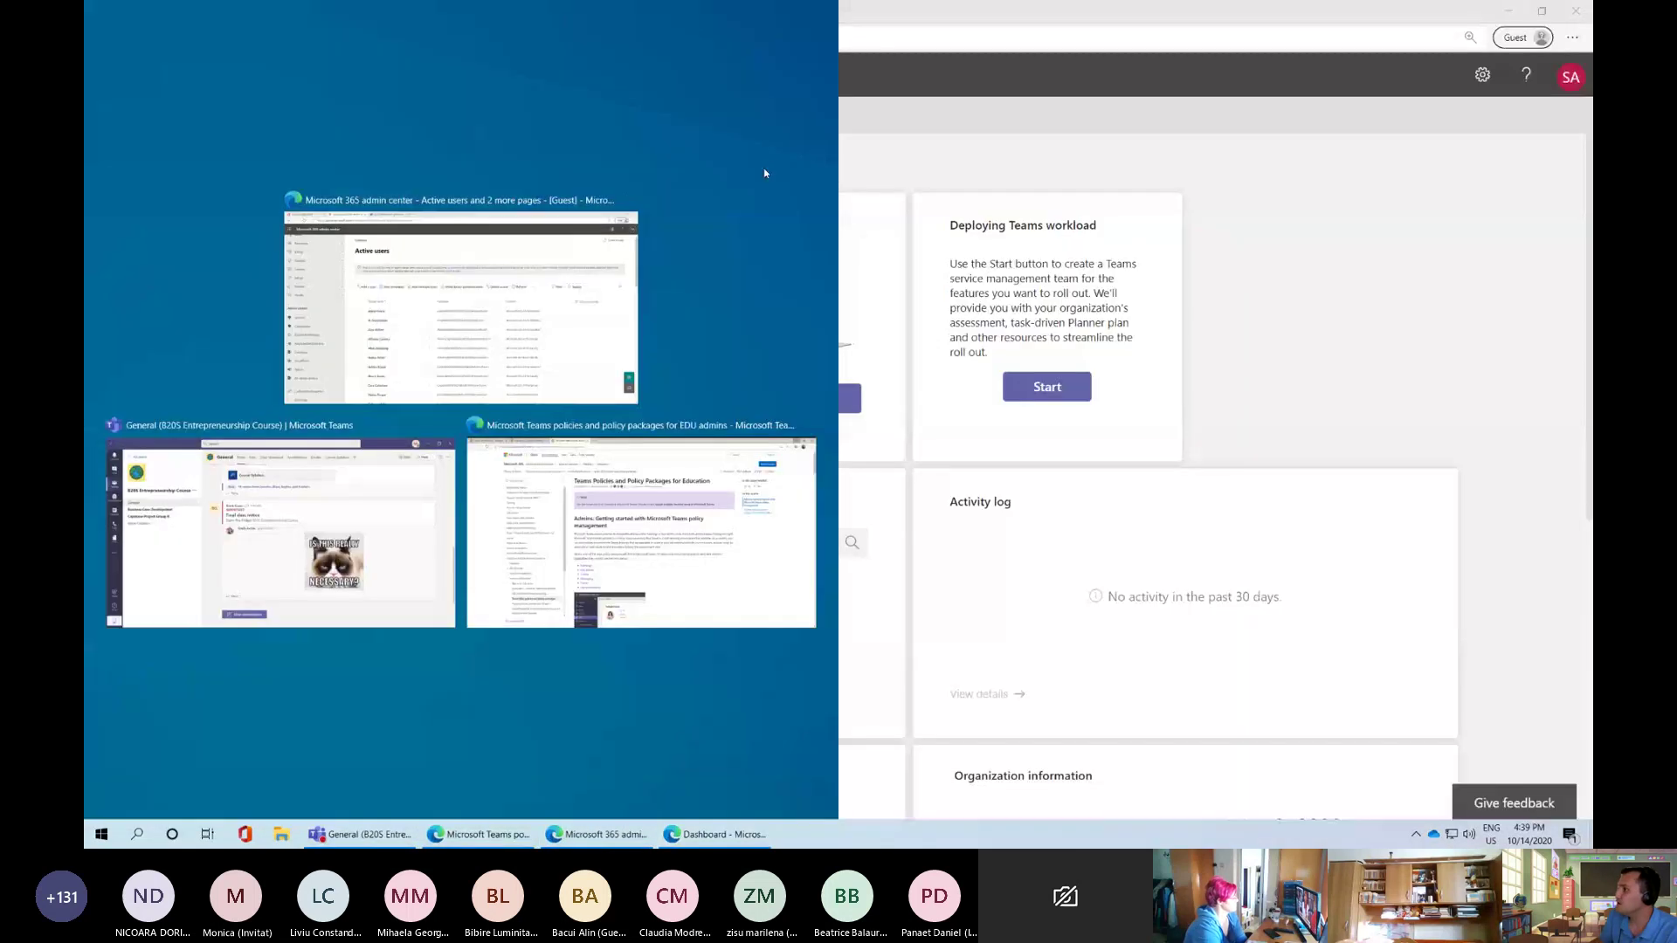
click(437, 300)
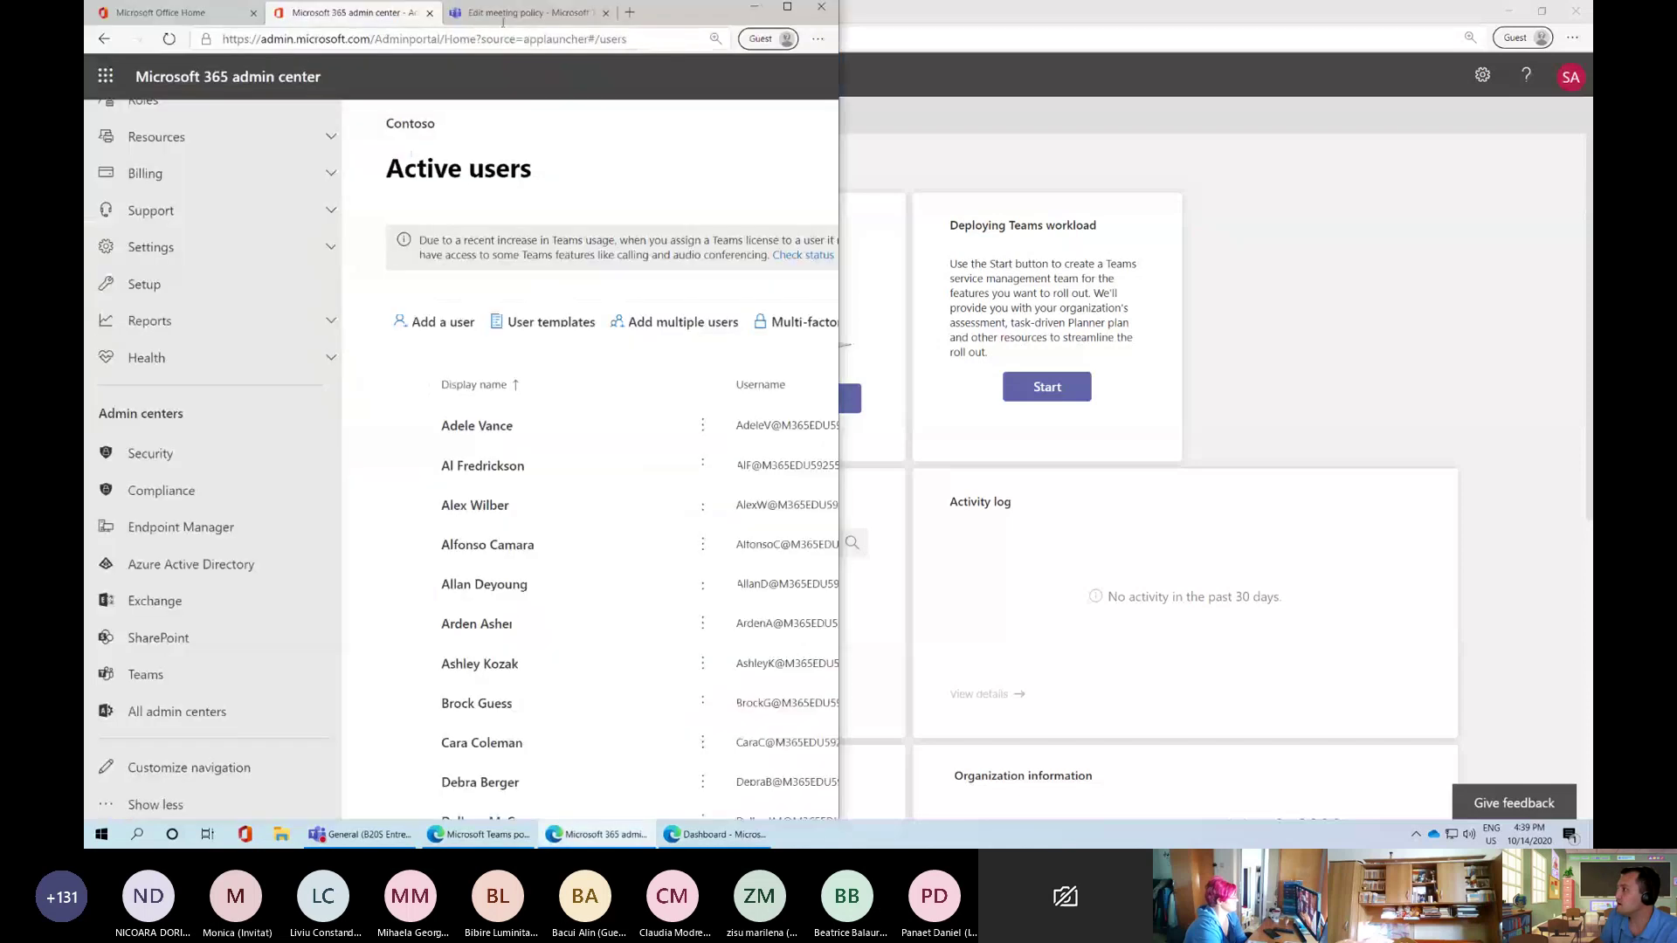
Reopen the Keeping students safe article in a new tab and scroll to its quick guide
key(ctrl+t)
key(ctrl+v)
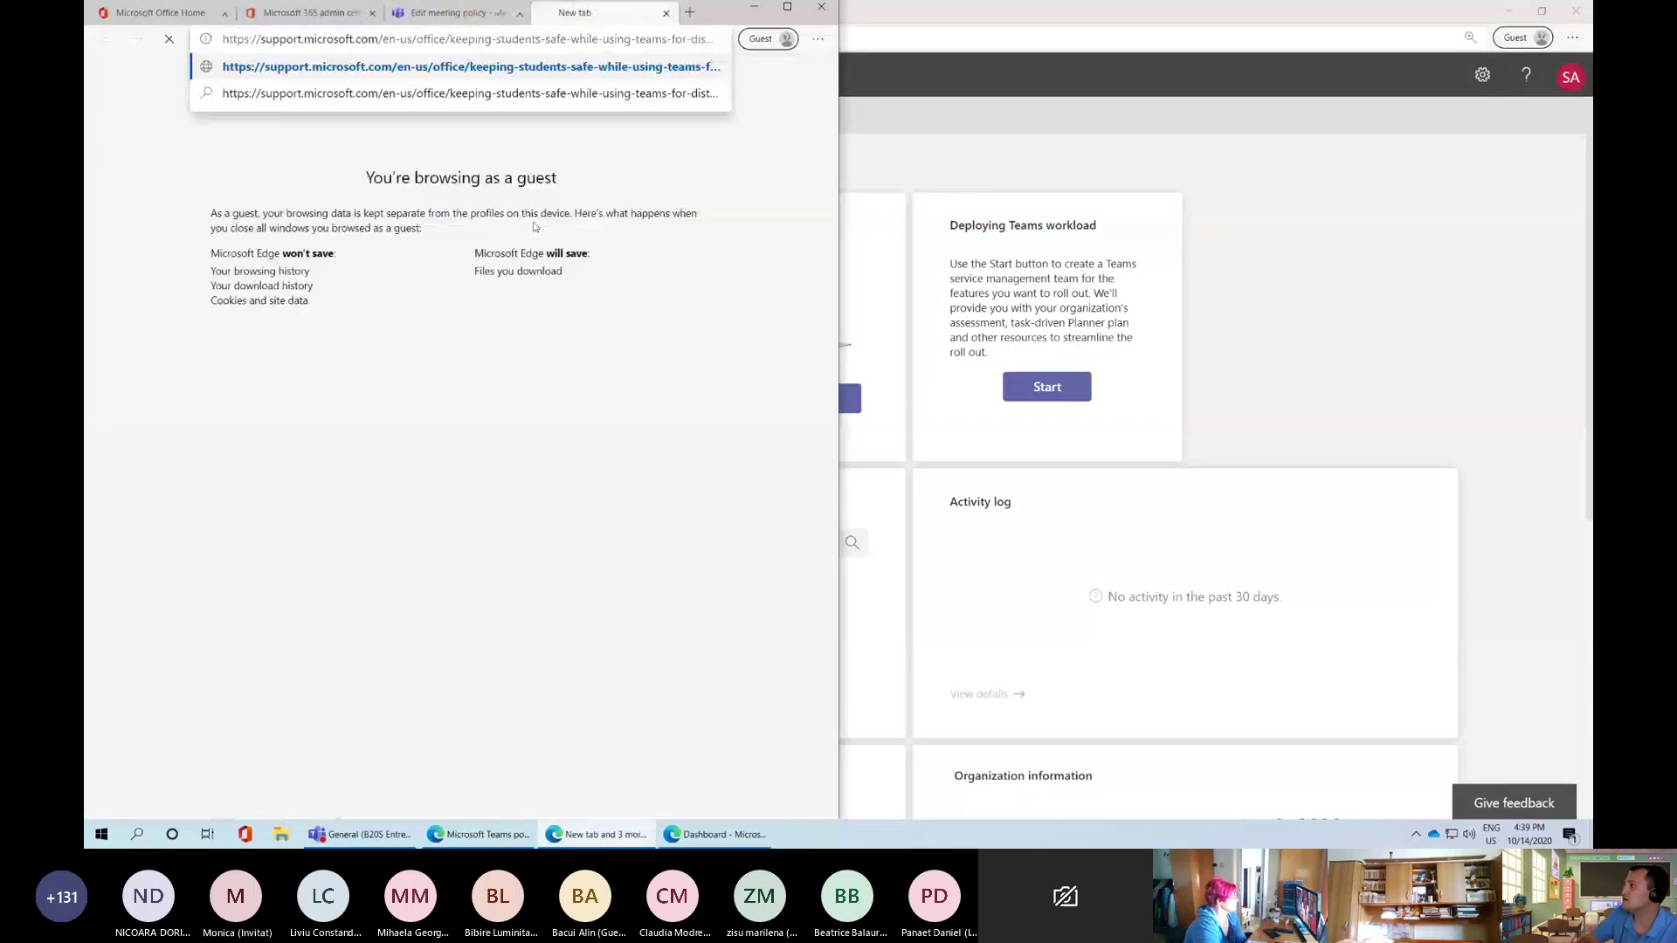
key(Return)
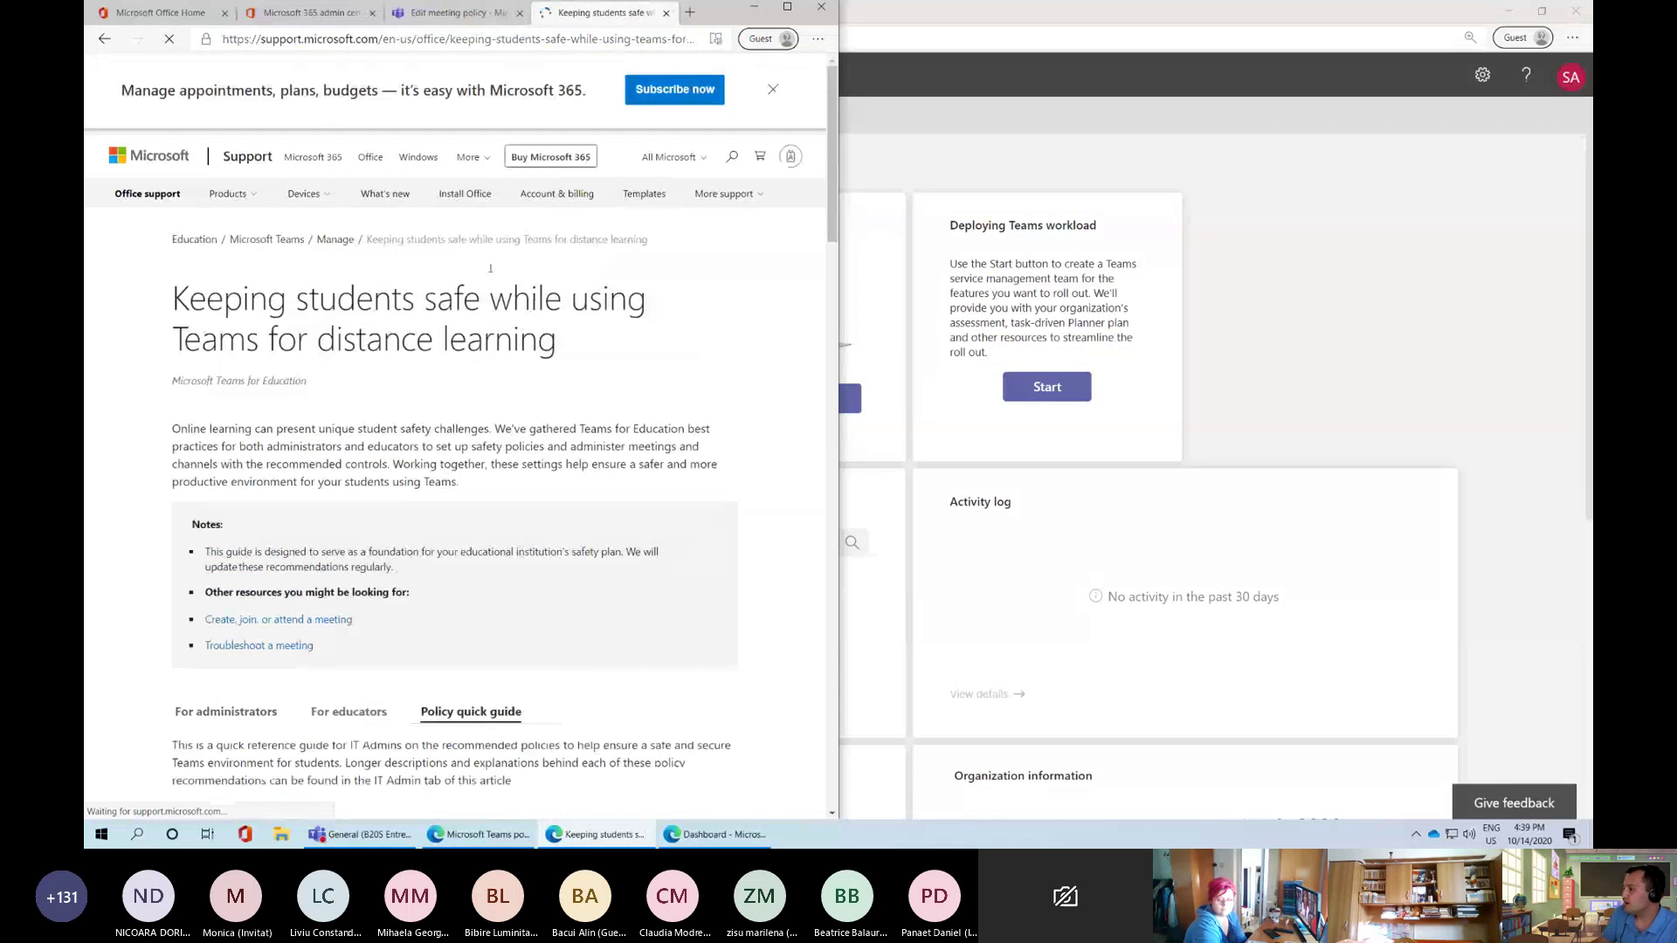
scroll(454, 392, down, 1)
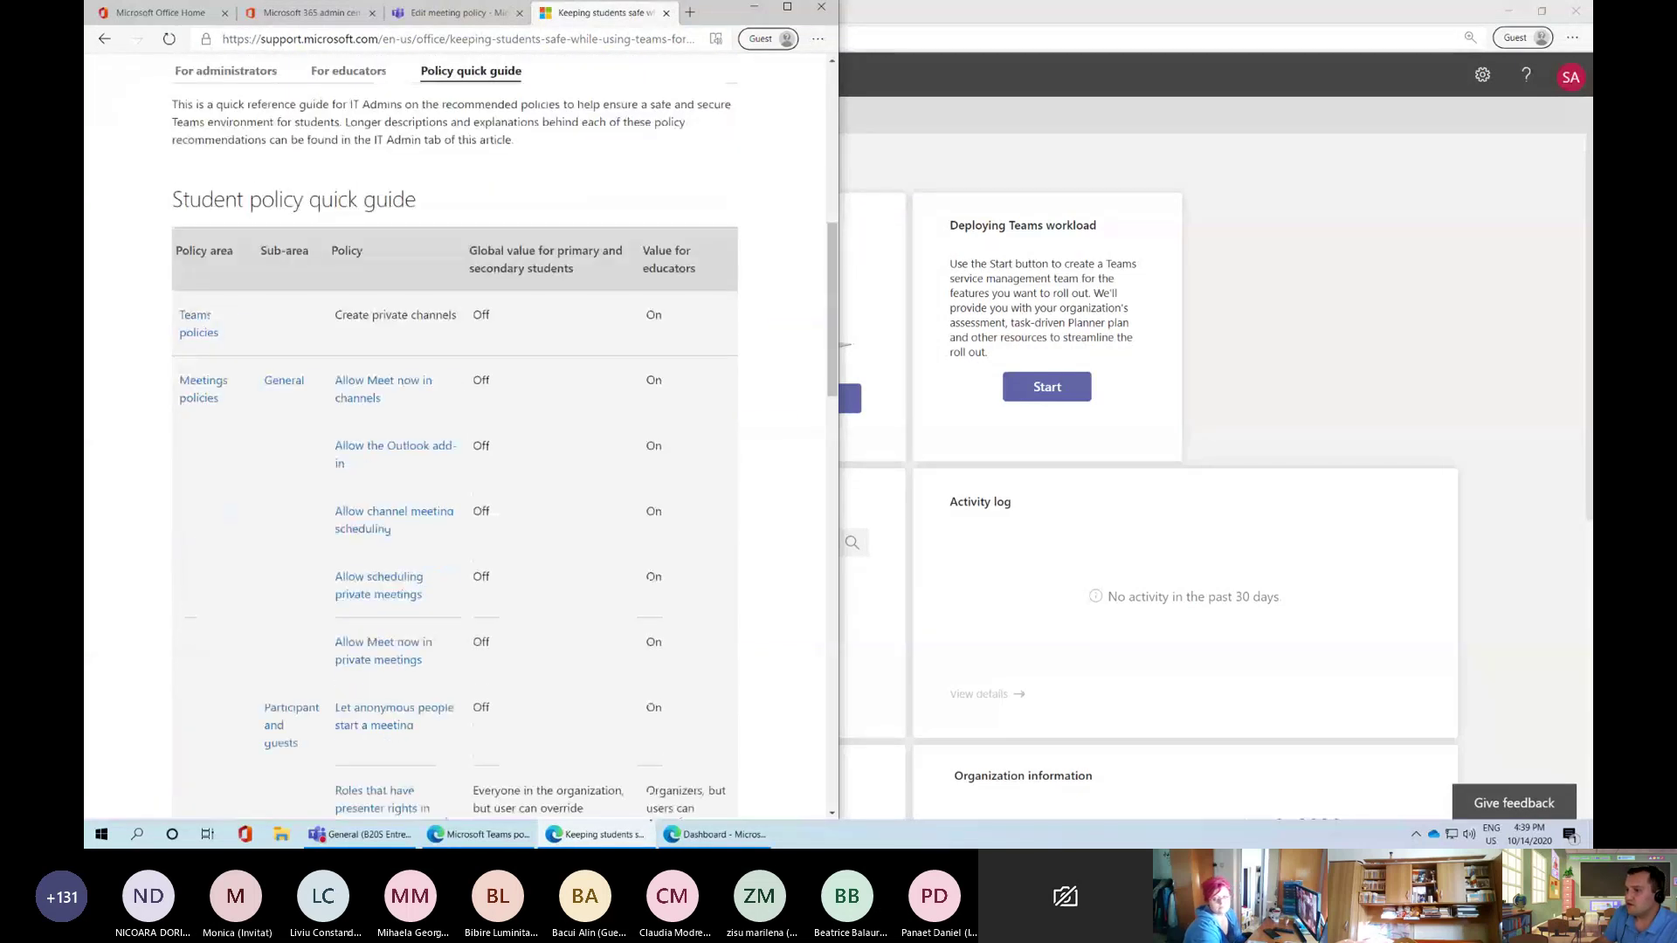
click(1228, 260)
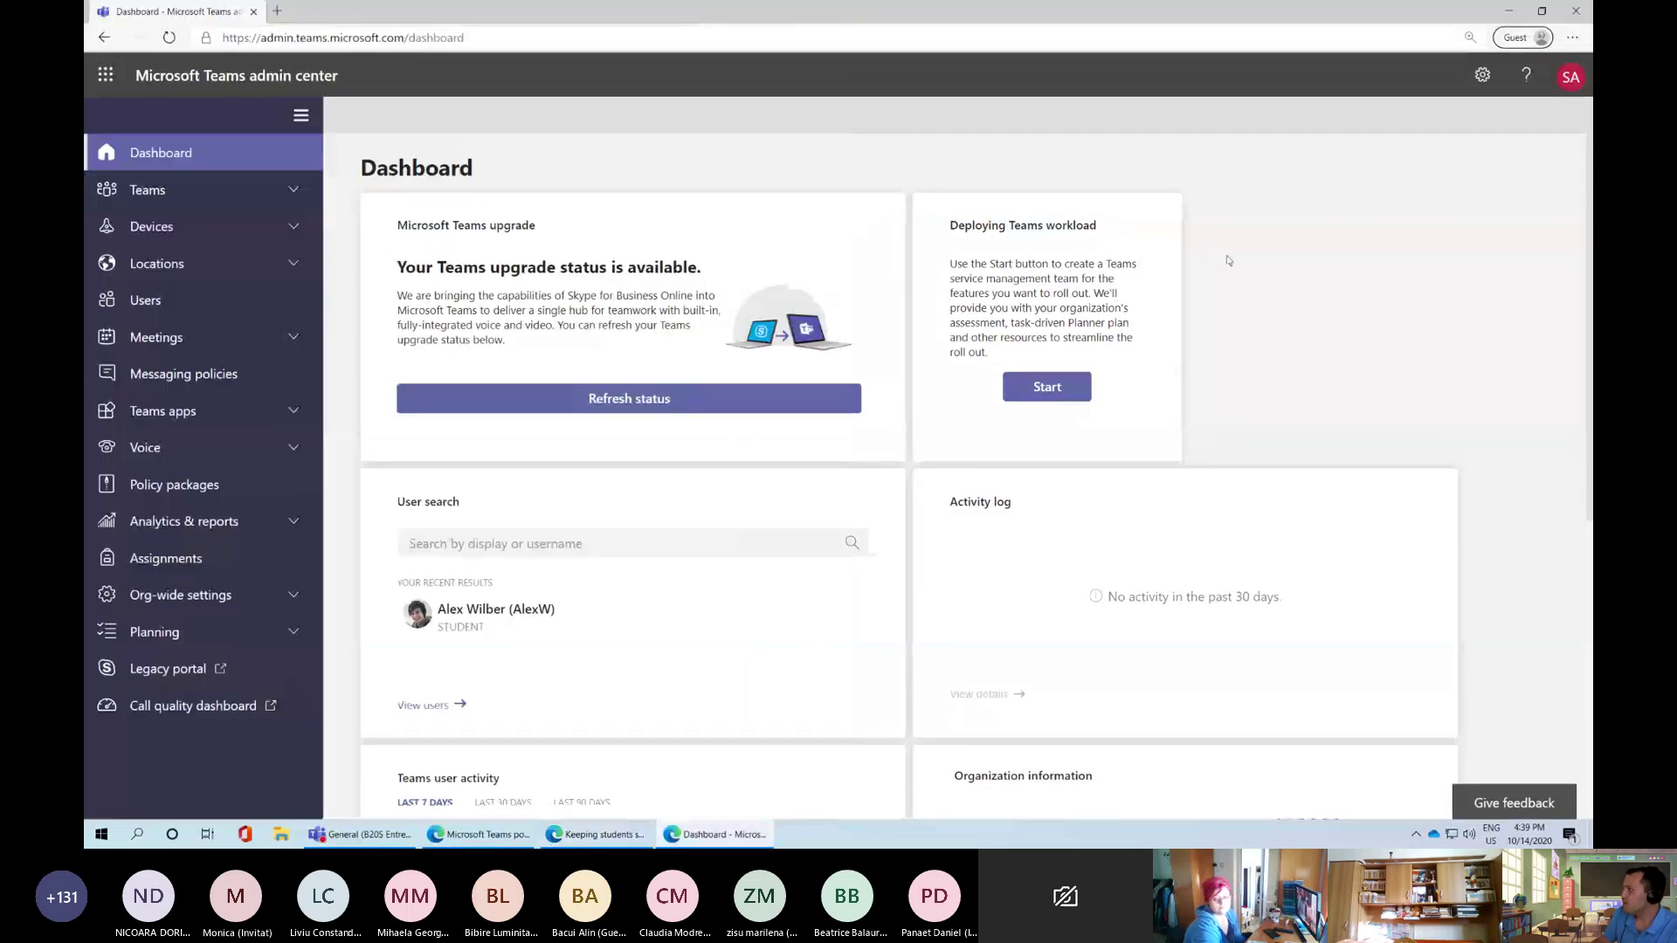
Snap the dashboard right and the safety guide left, then expand the Teams navigation section
drag(814, 15, 1589, 35)
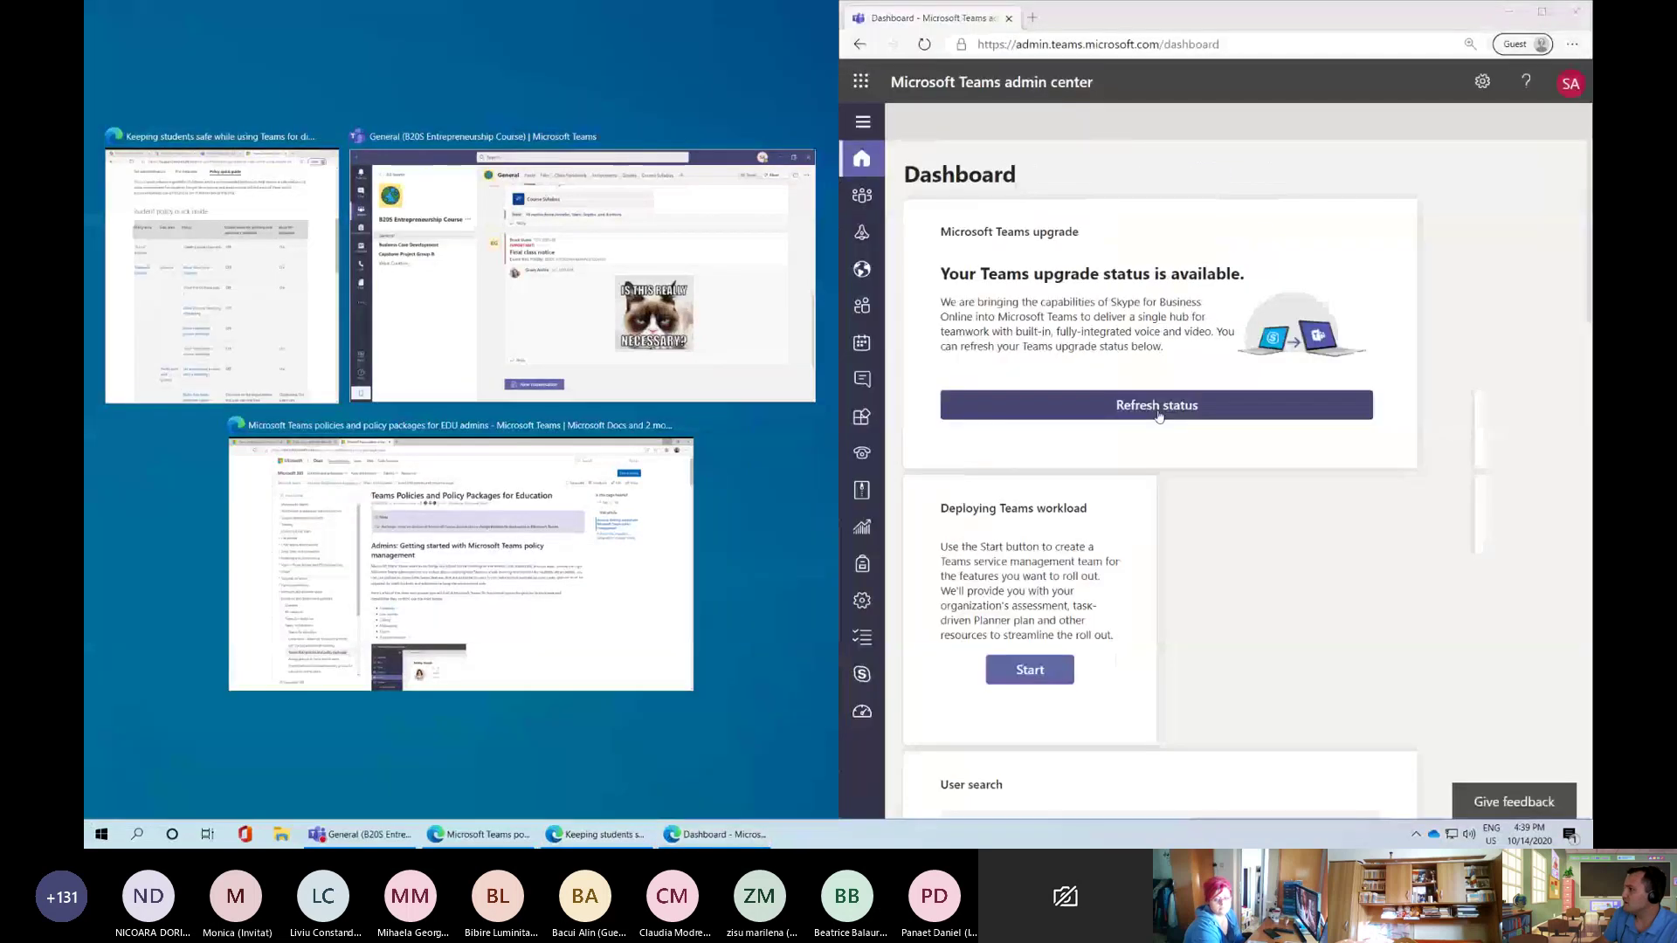
click(305, 288)
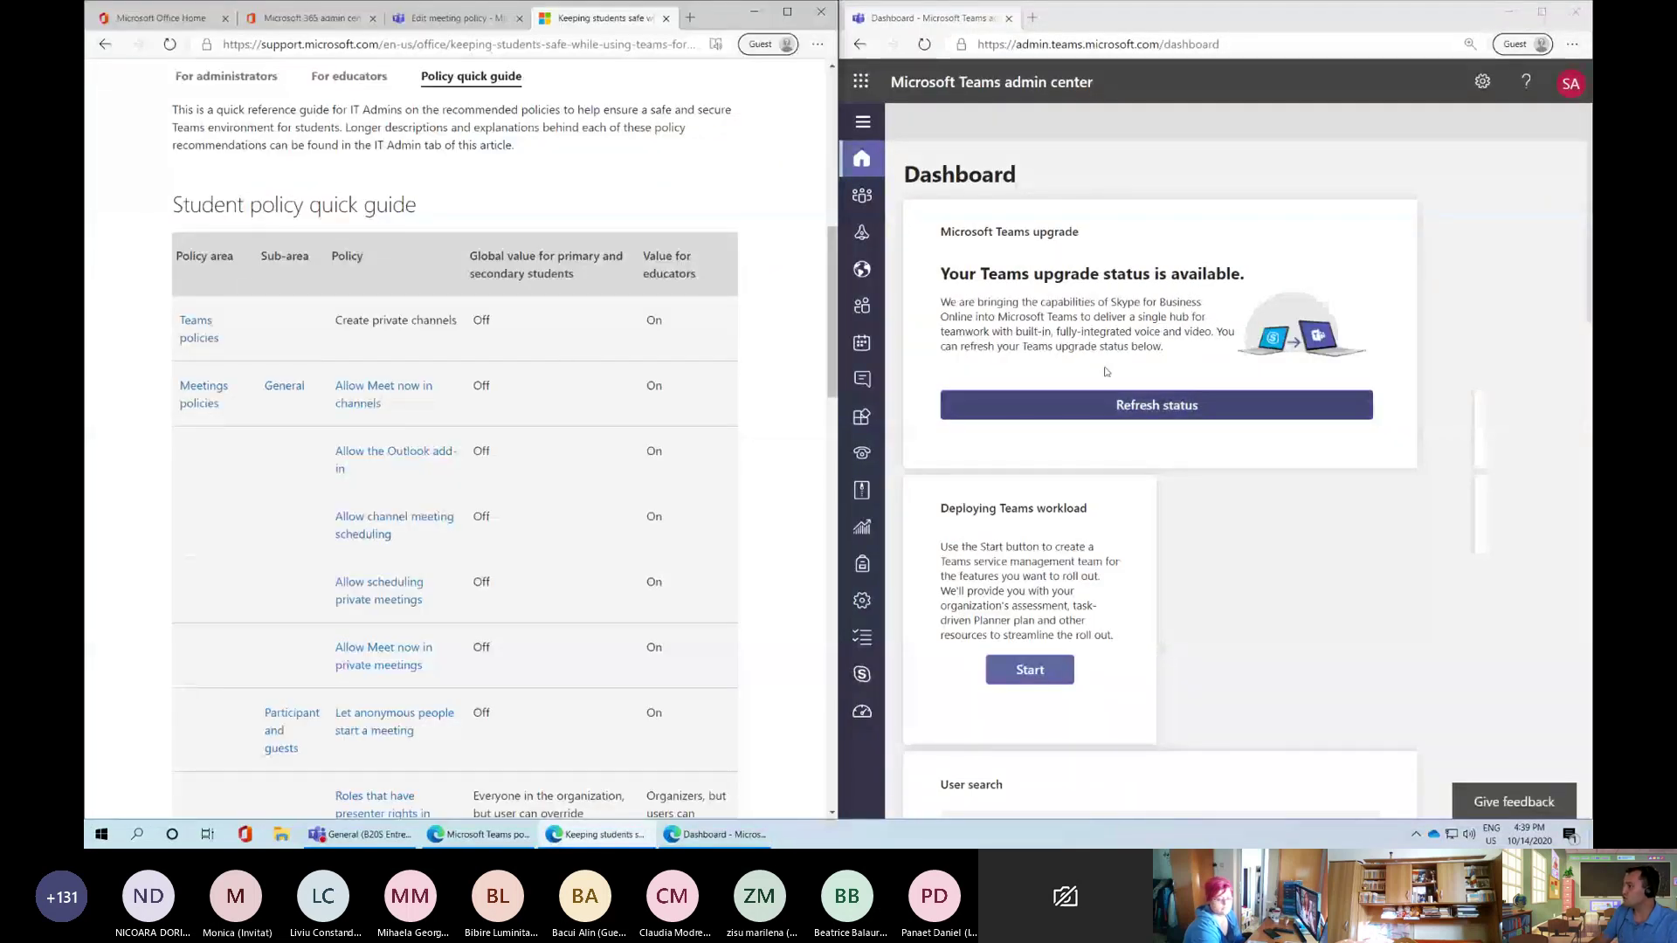
click(862, 122)
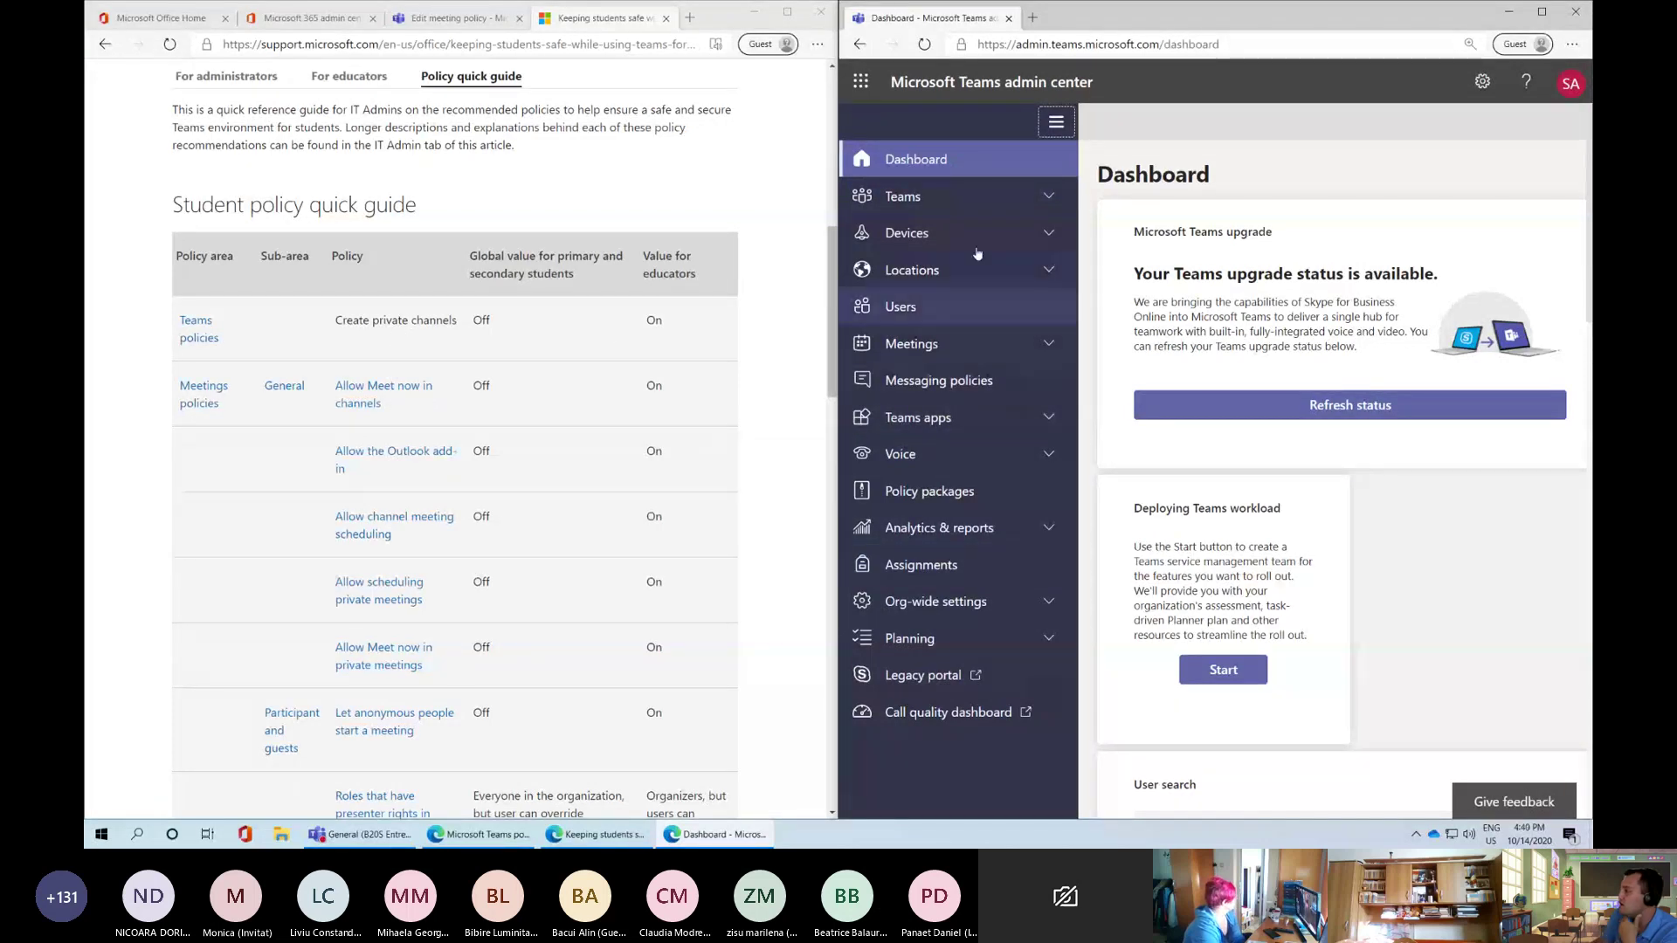
click(962, 208)
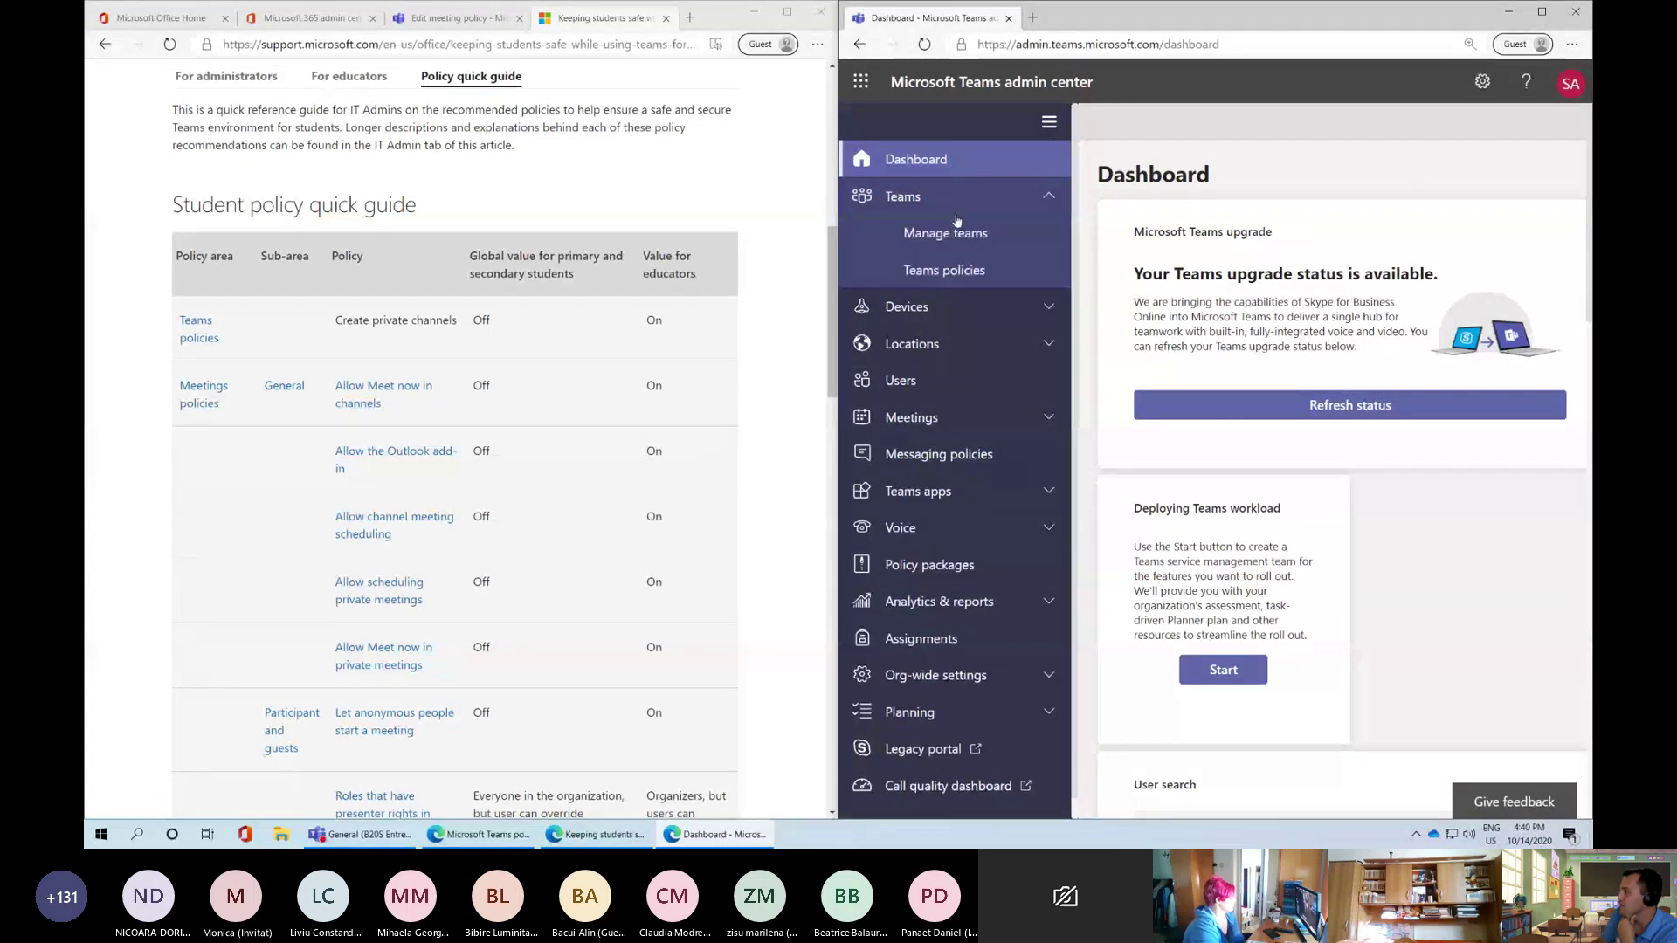
Turn Create private channels Off in the Global (Org-wide default) Teams policy and apply it
click(958, 273)
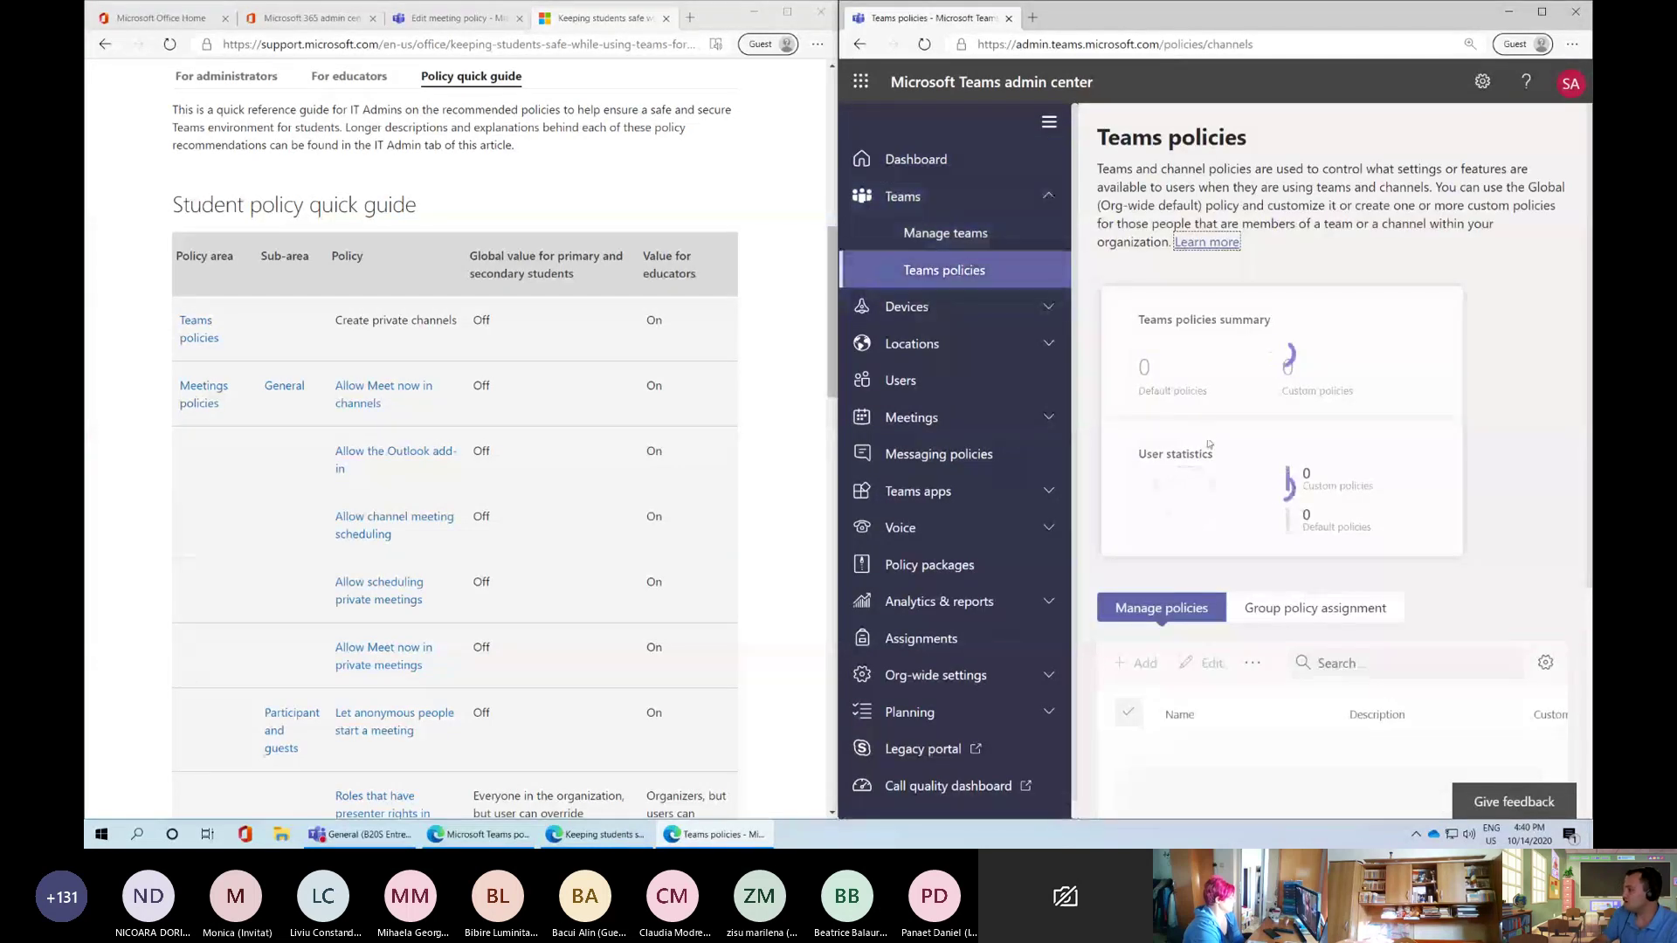
scroll(1232, 524, down, 1)
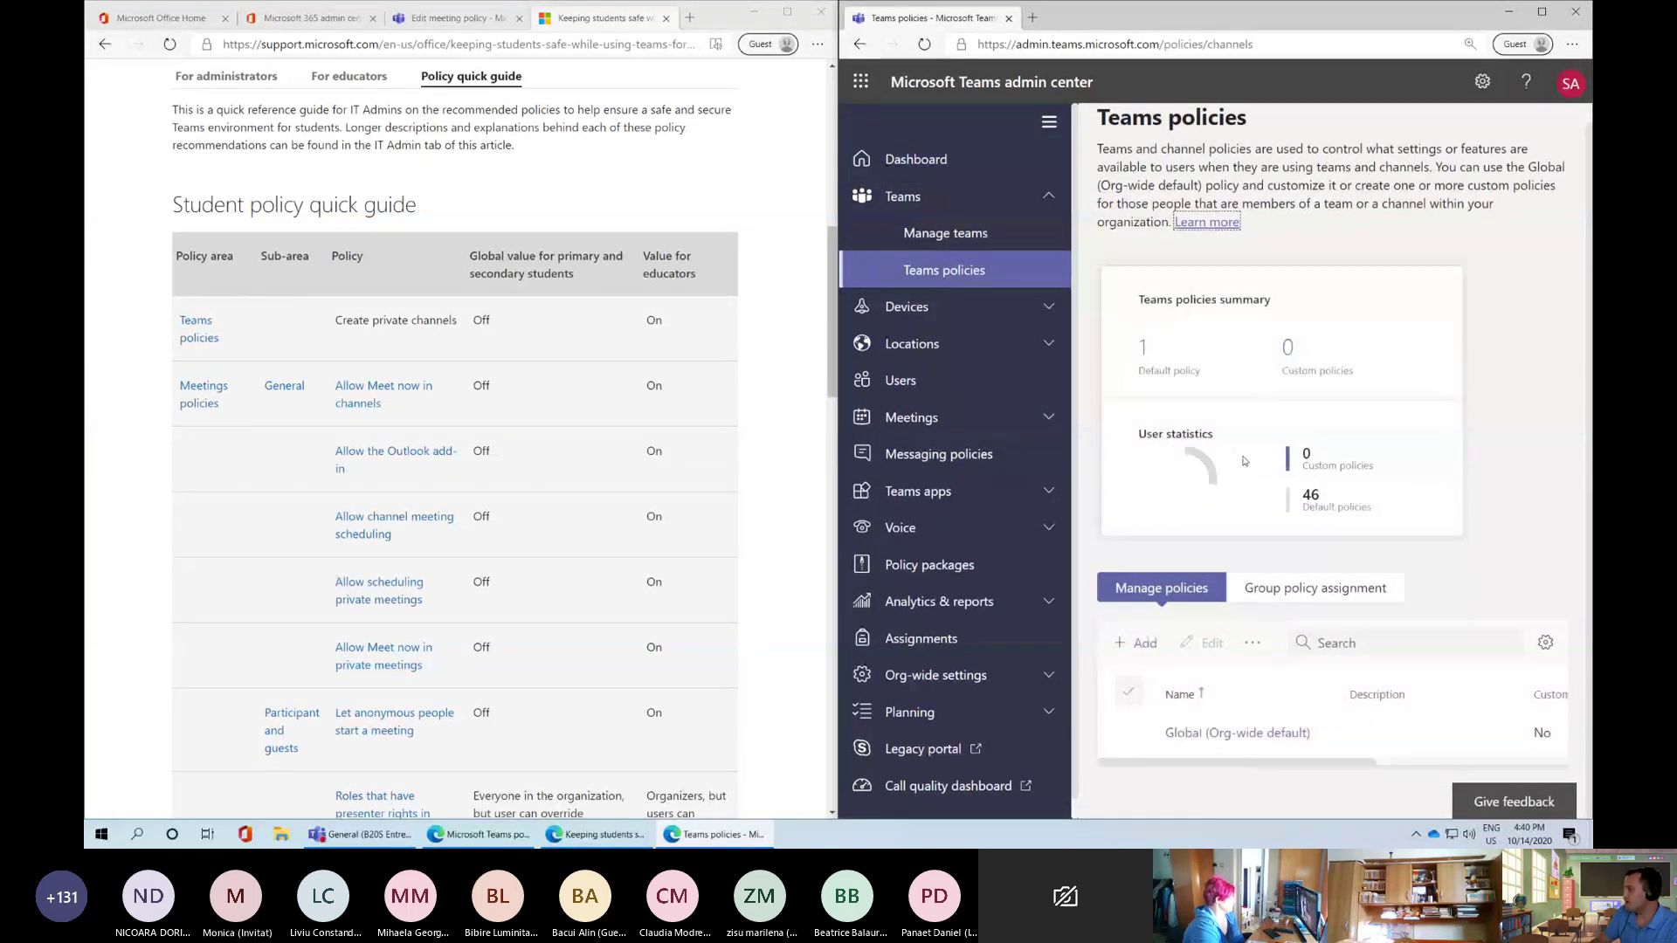
click(1198, 735)
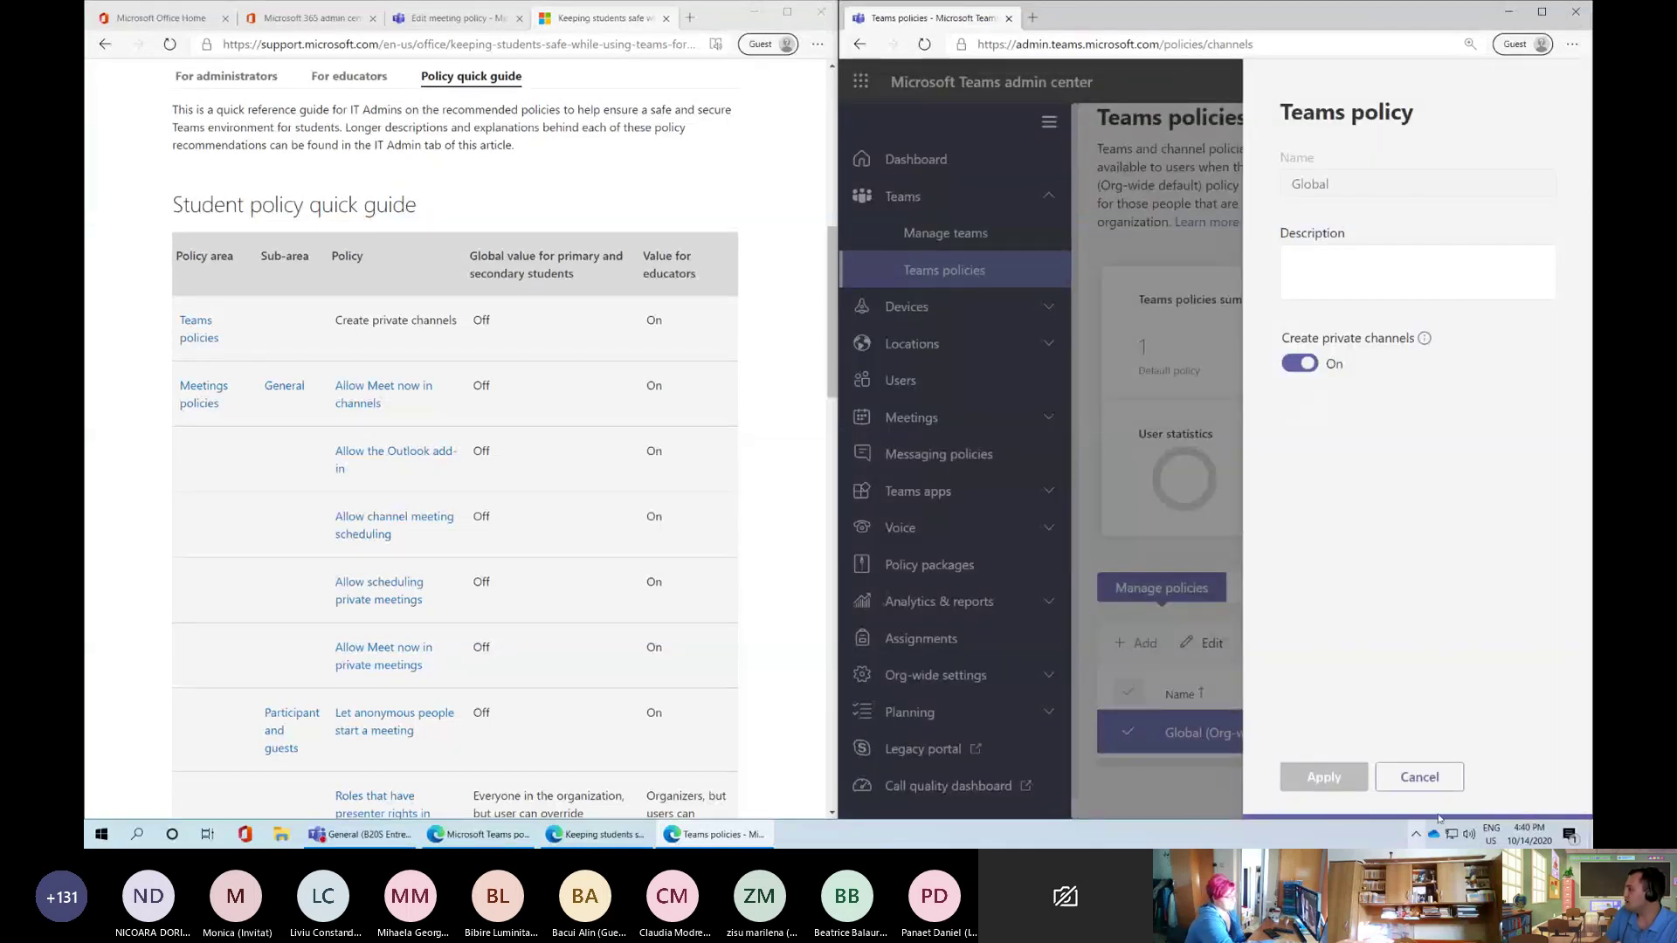
click(1420, 778)
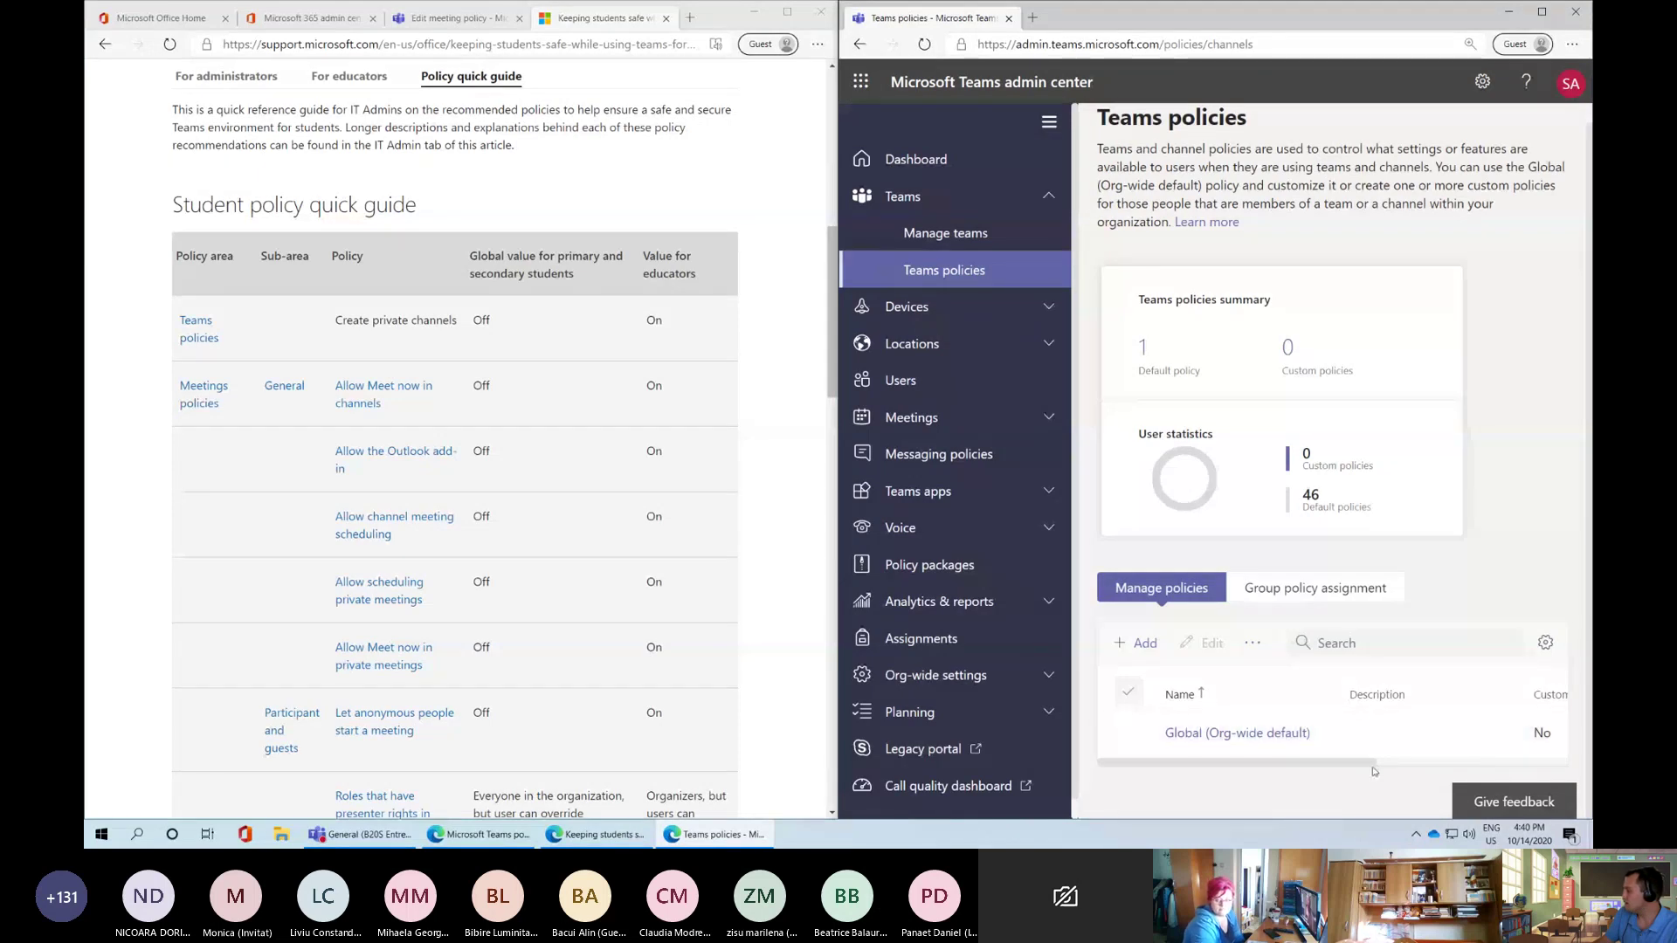
click(1542, 13)
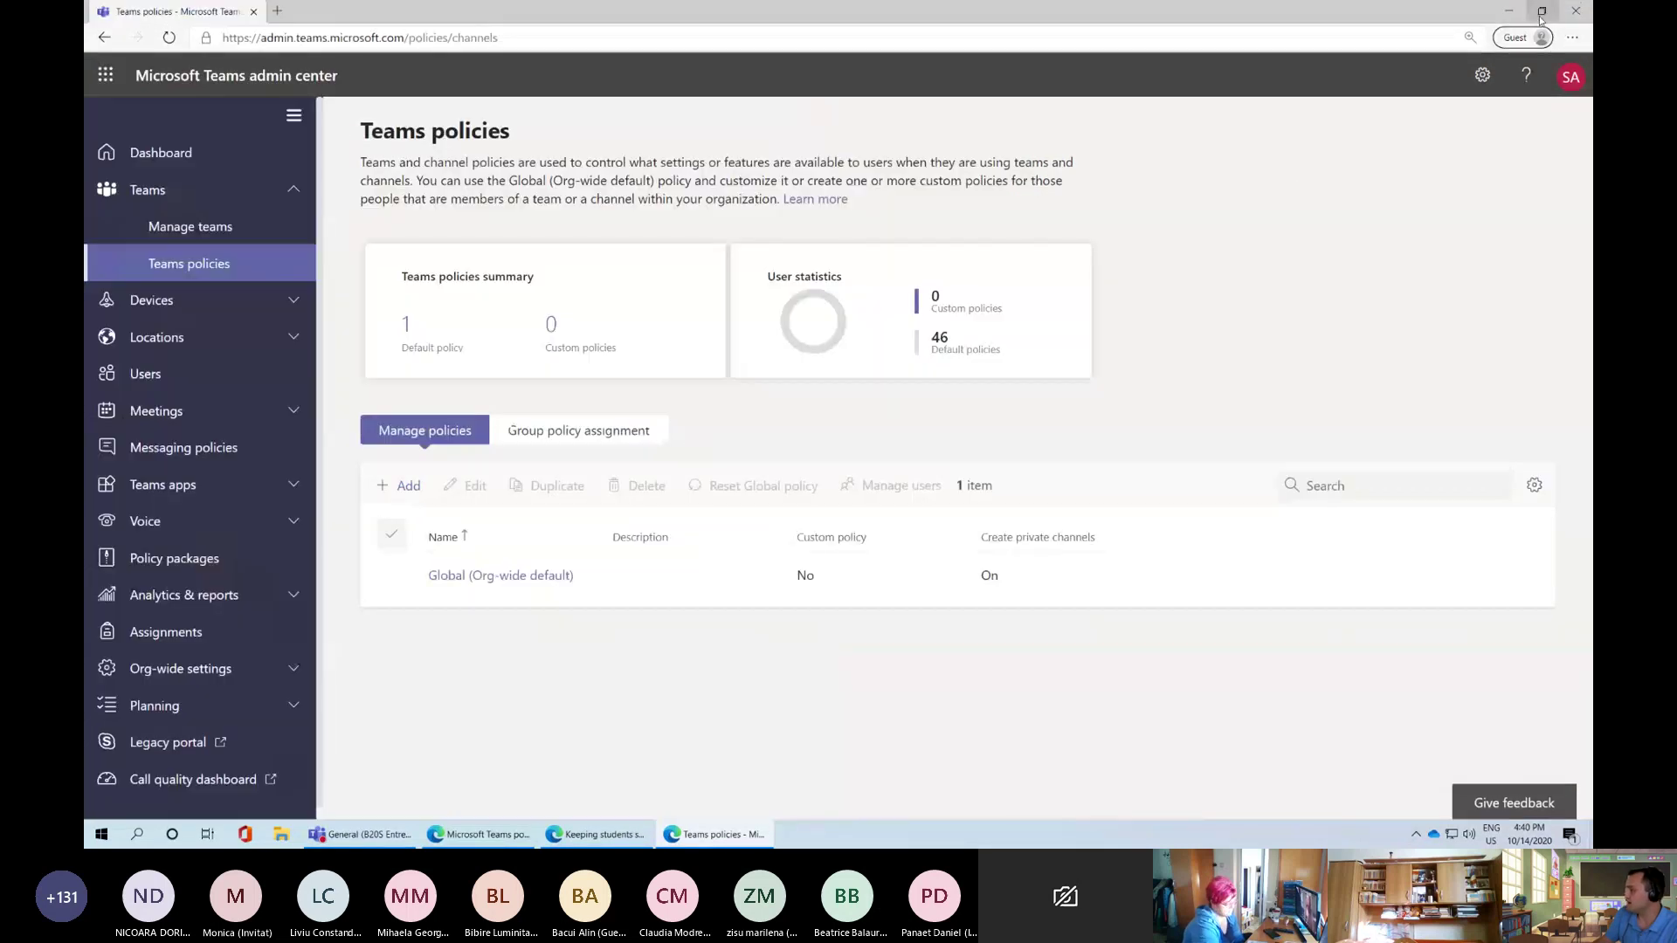
click(483, 576)
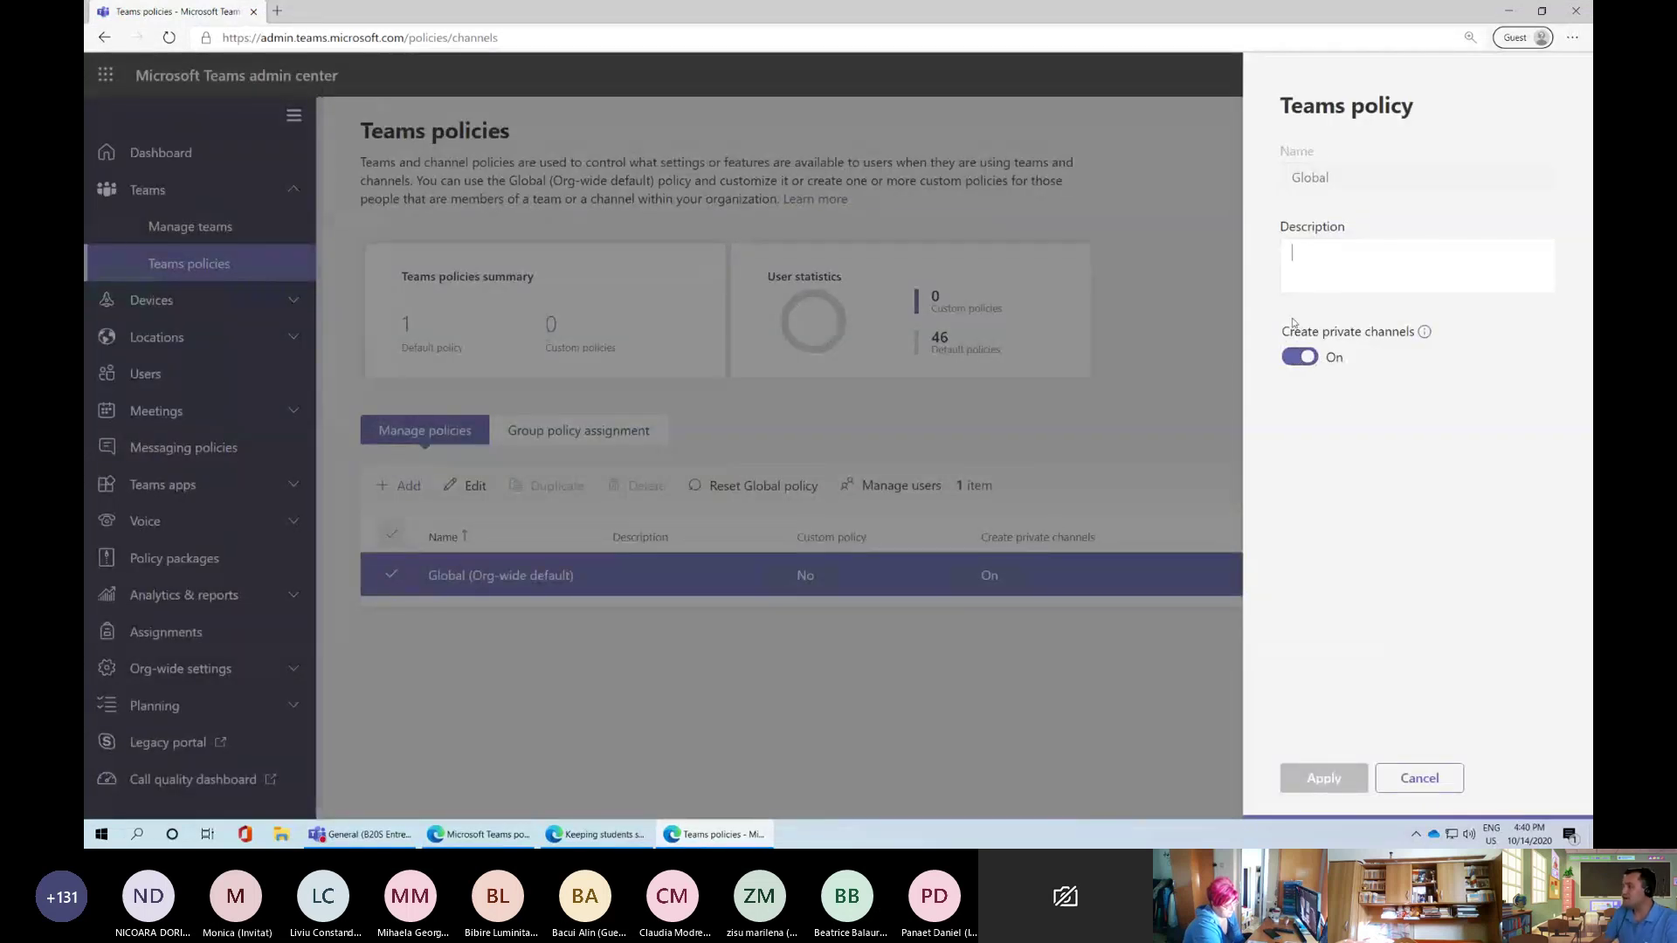
click(1299, 355)
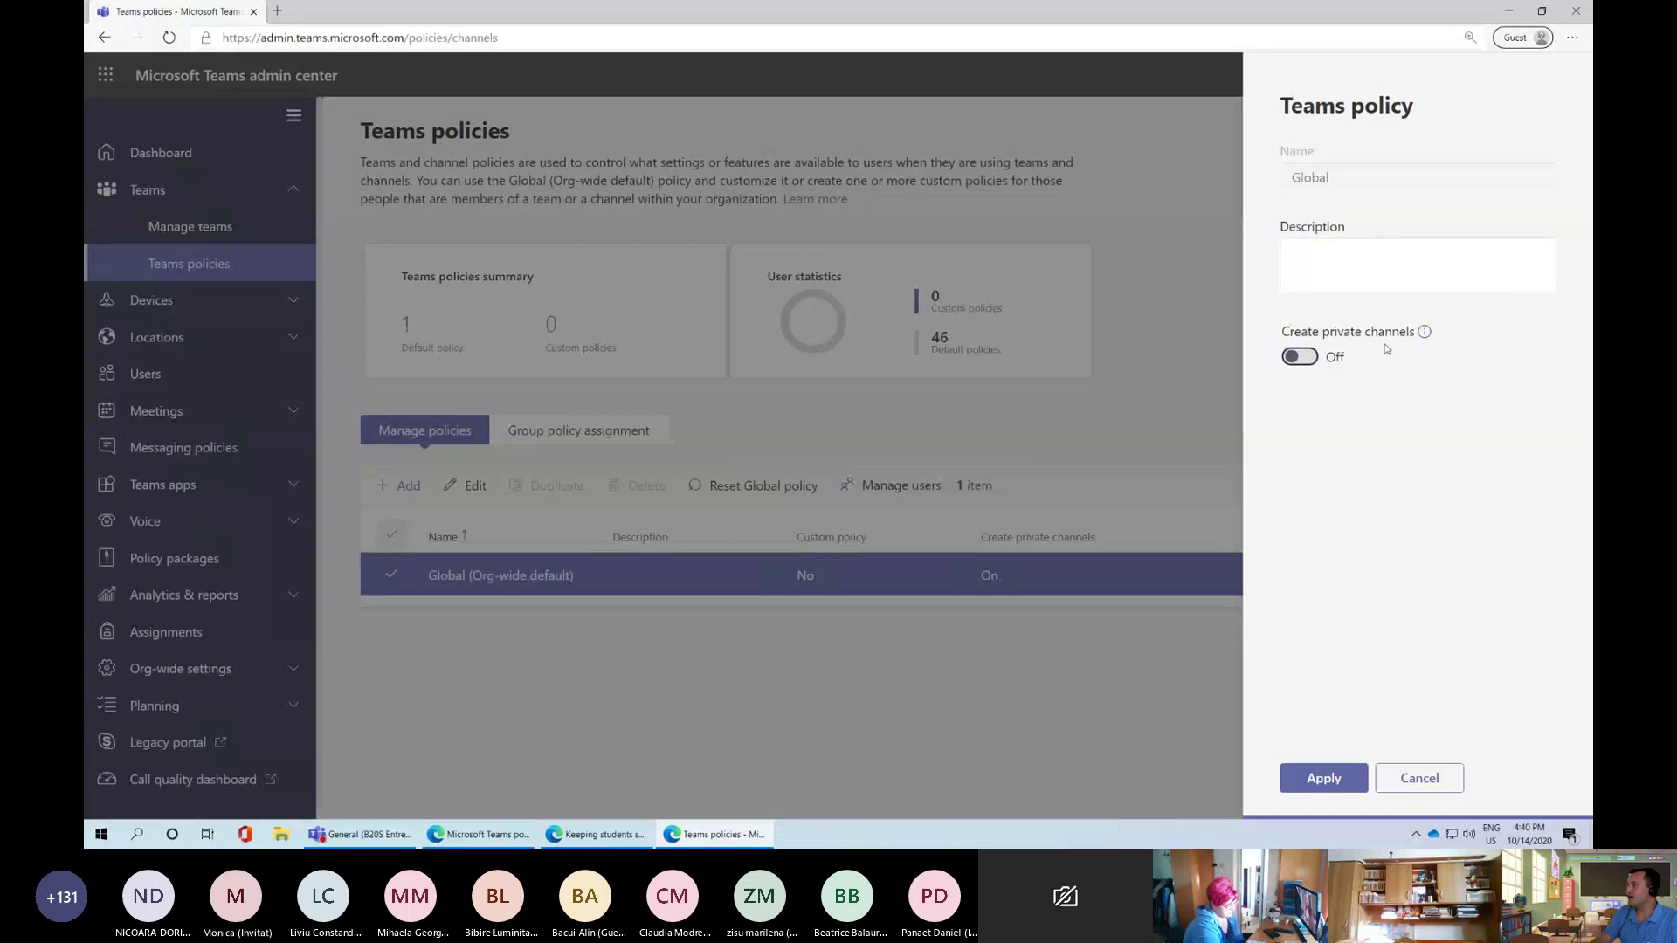
click(1319, 788)
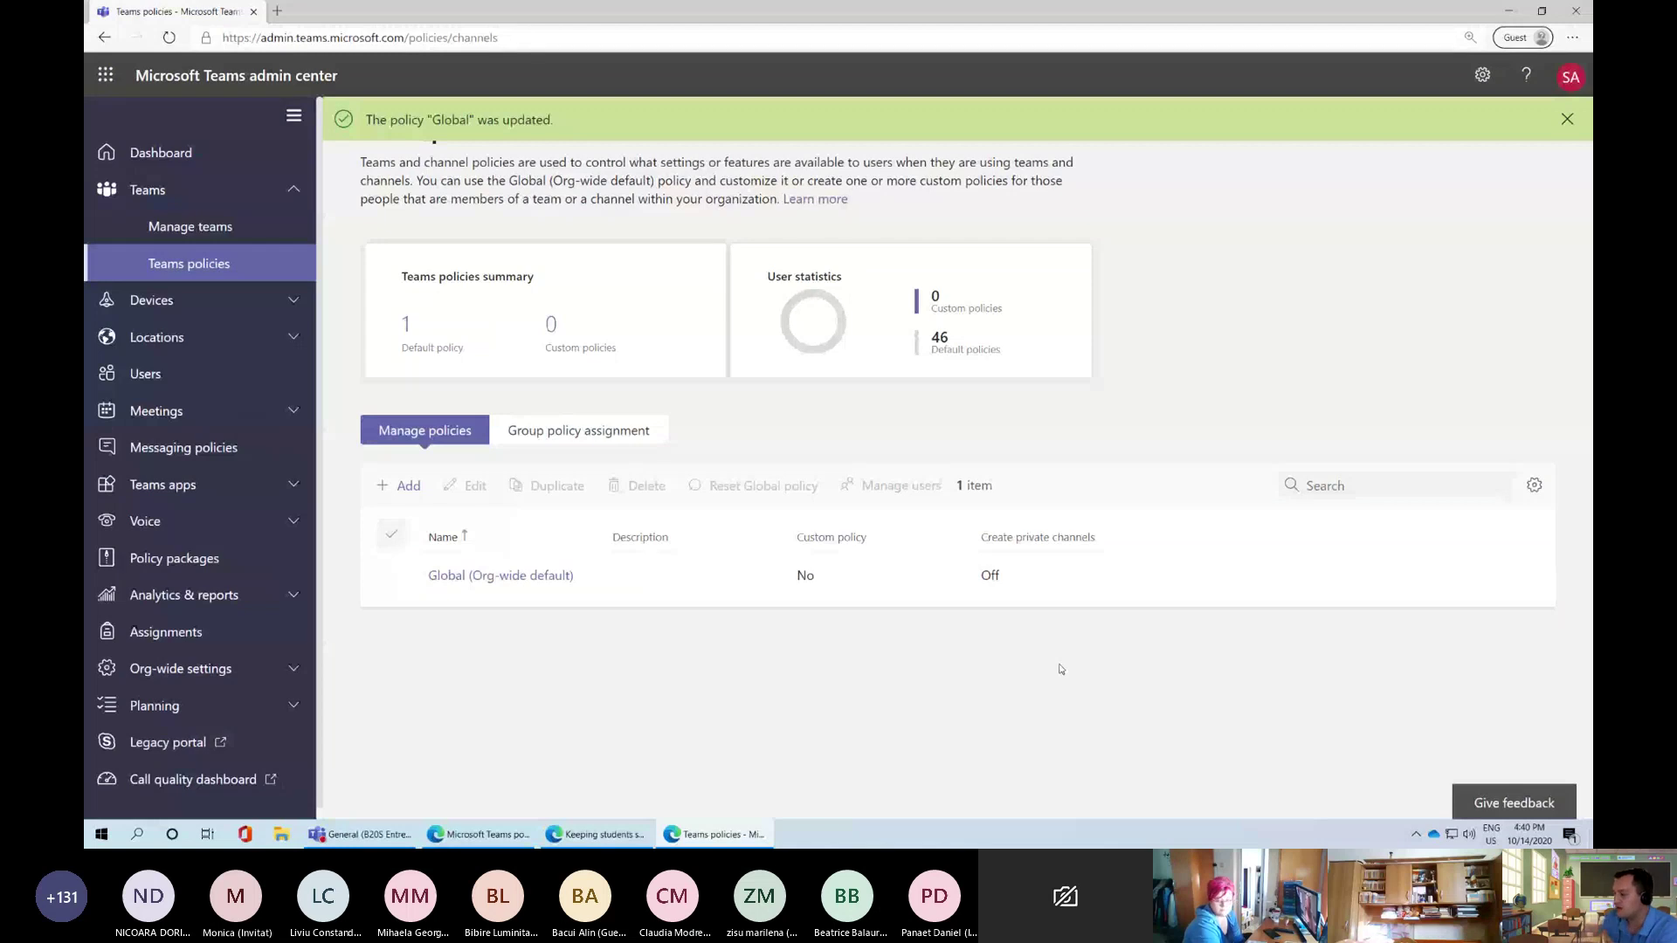
click(359, 834)
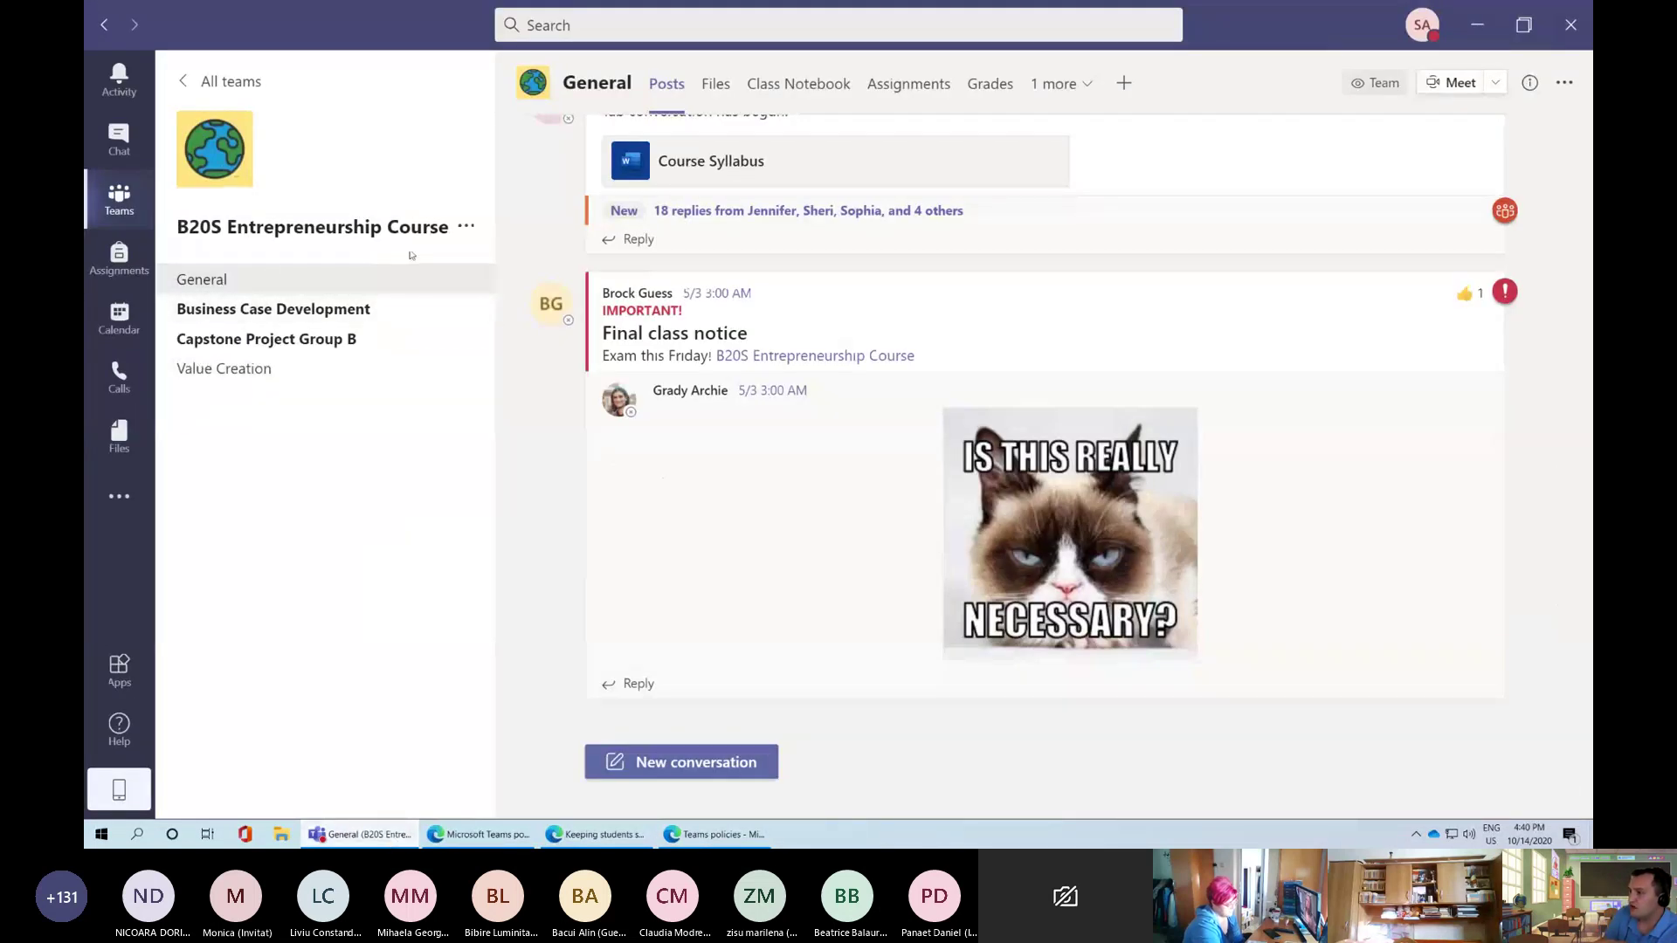
Check the B20S Entrepreneurship Course team's new-channel Privacy options, cancel, and minimize Teams
click(466, 227)
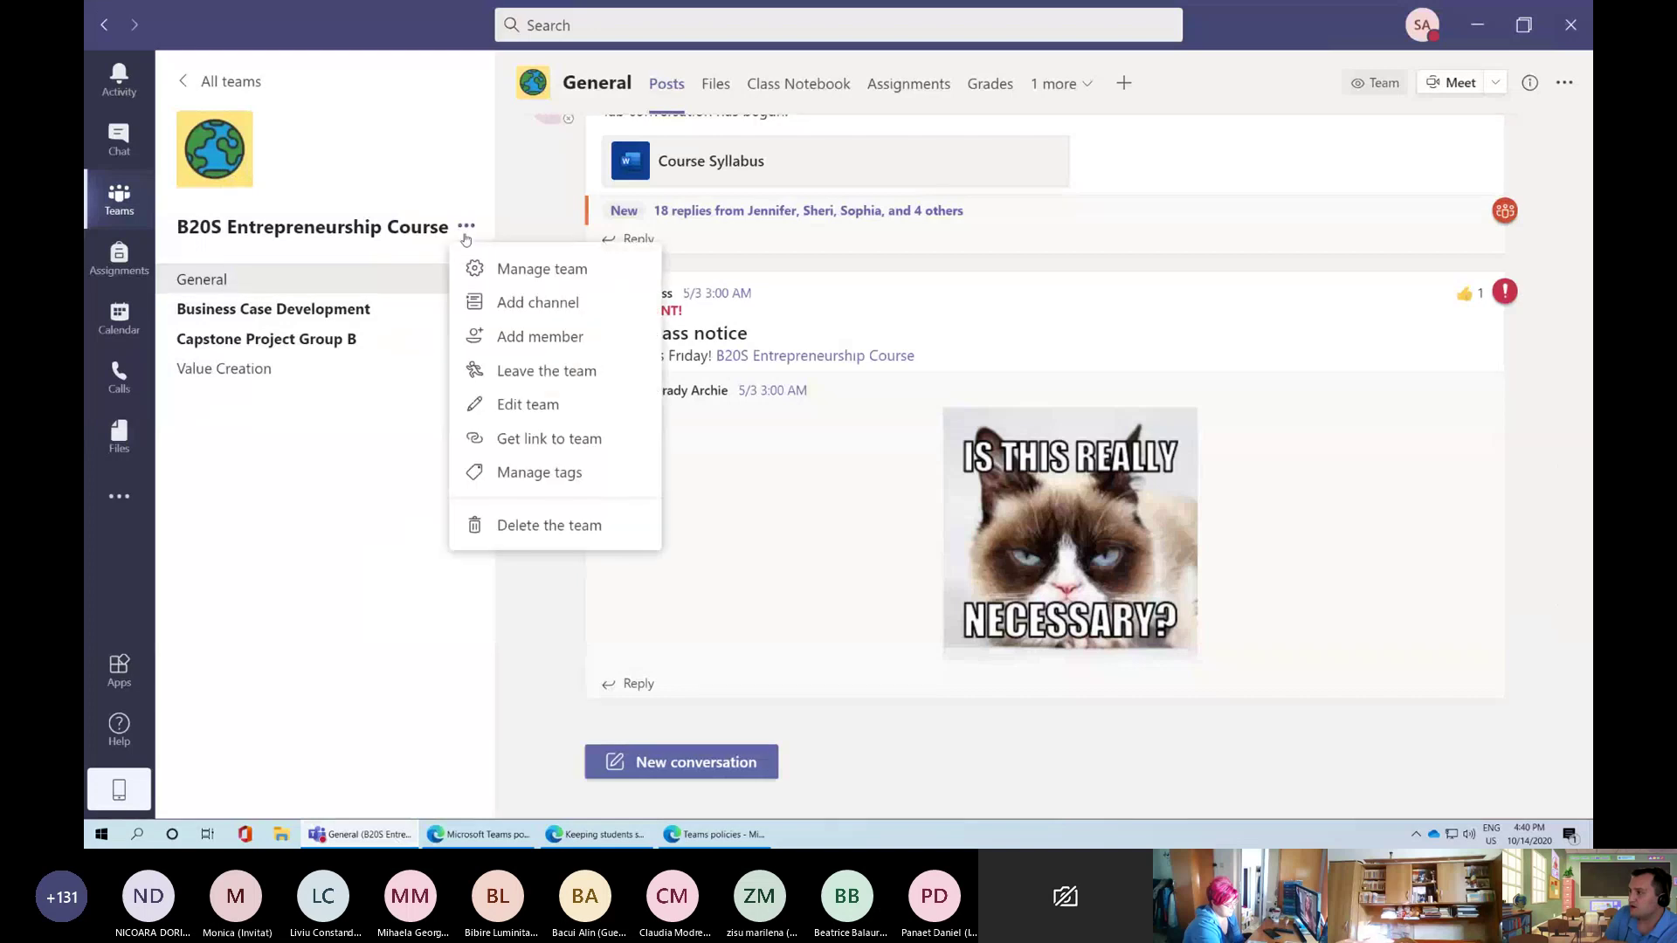
click(530, 303)
click(642, 497)
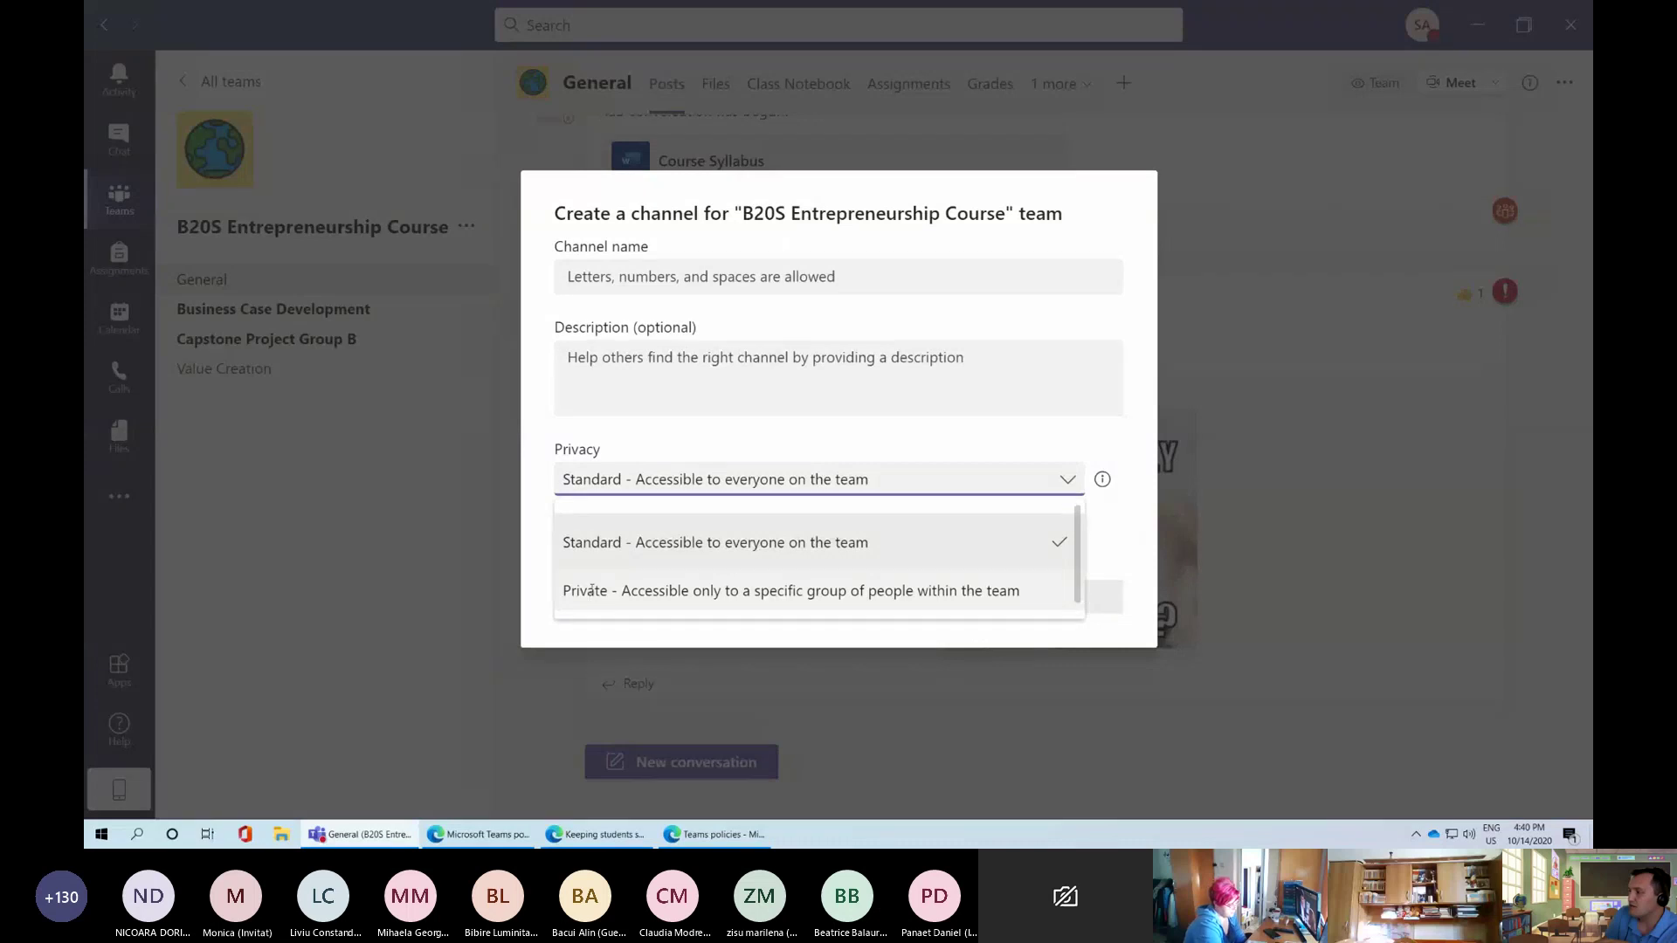
click(786, 546)
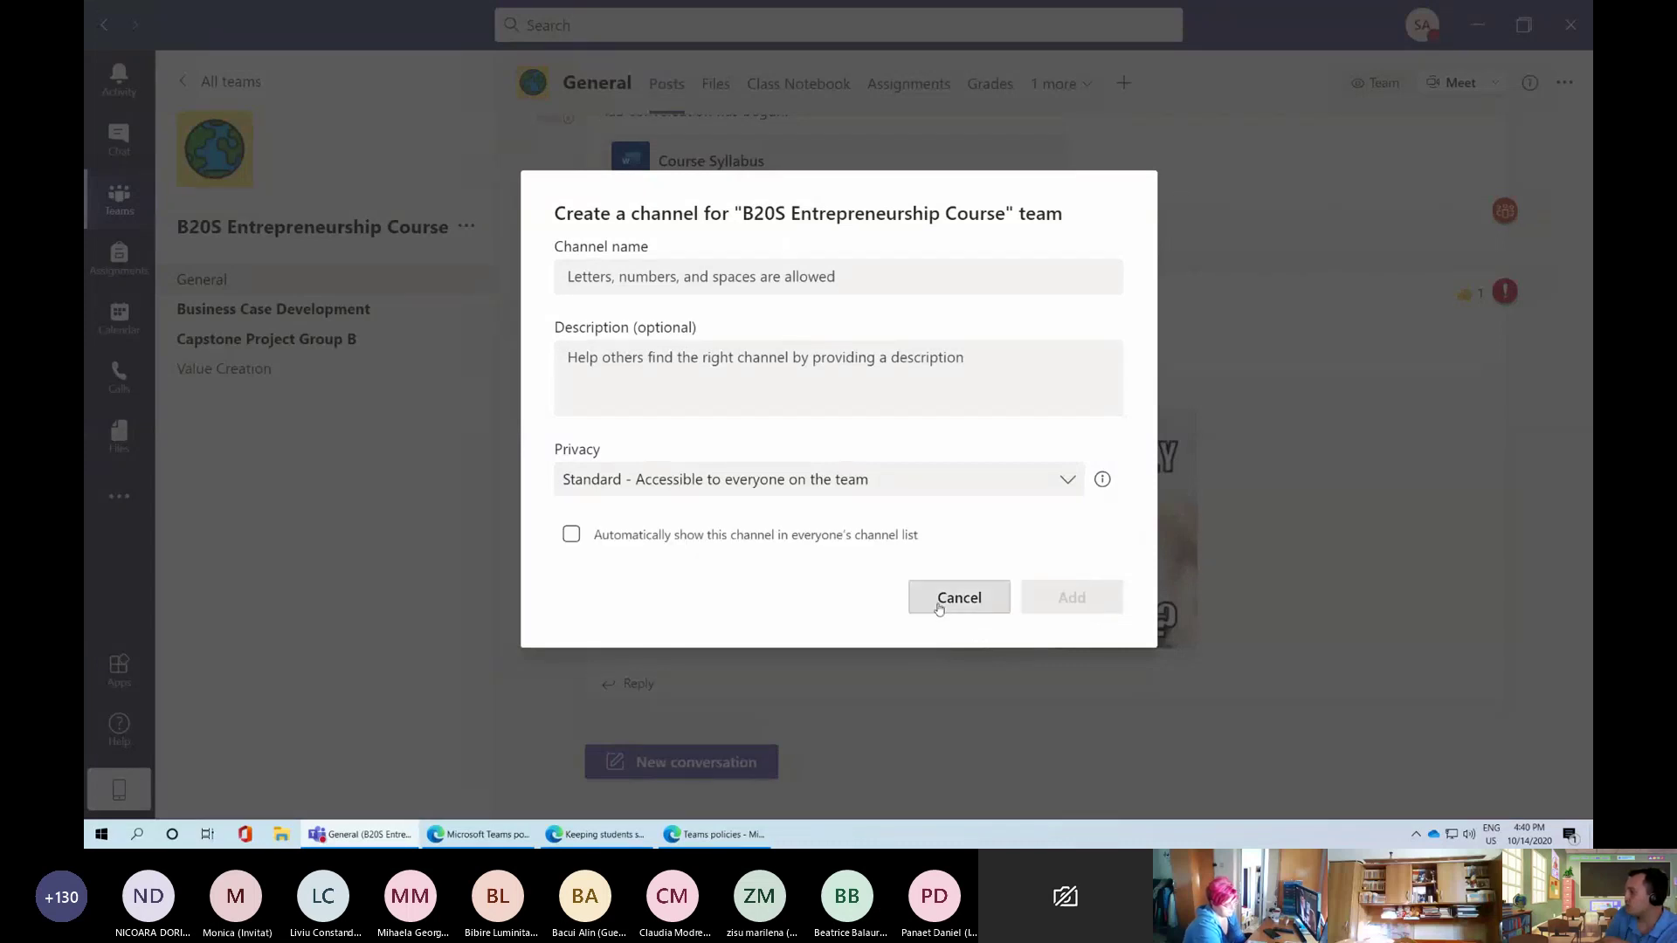
click(939, 603)
click(1480, 26)
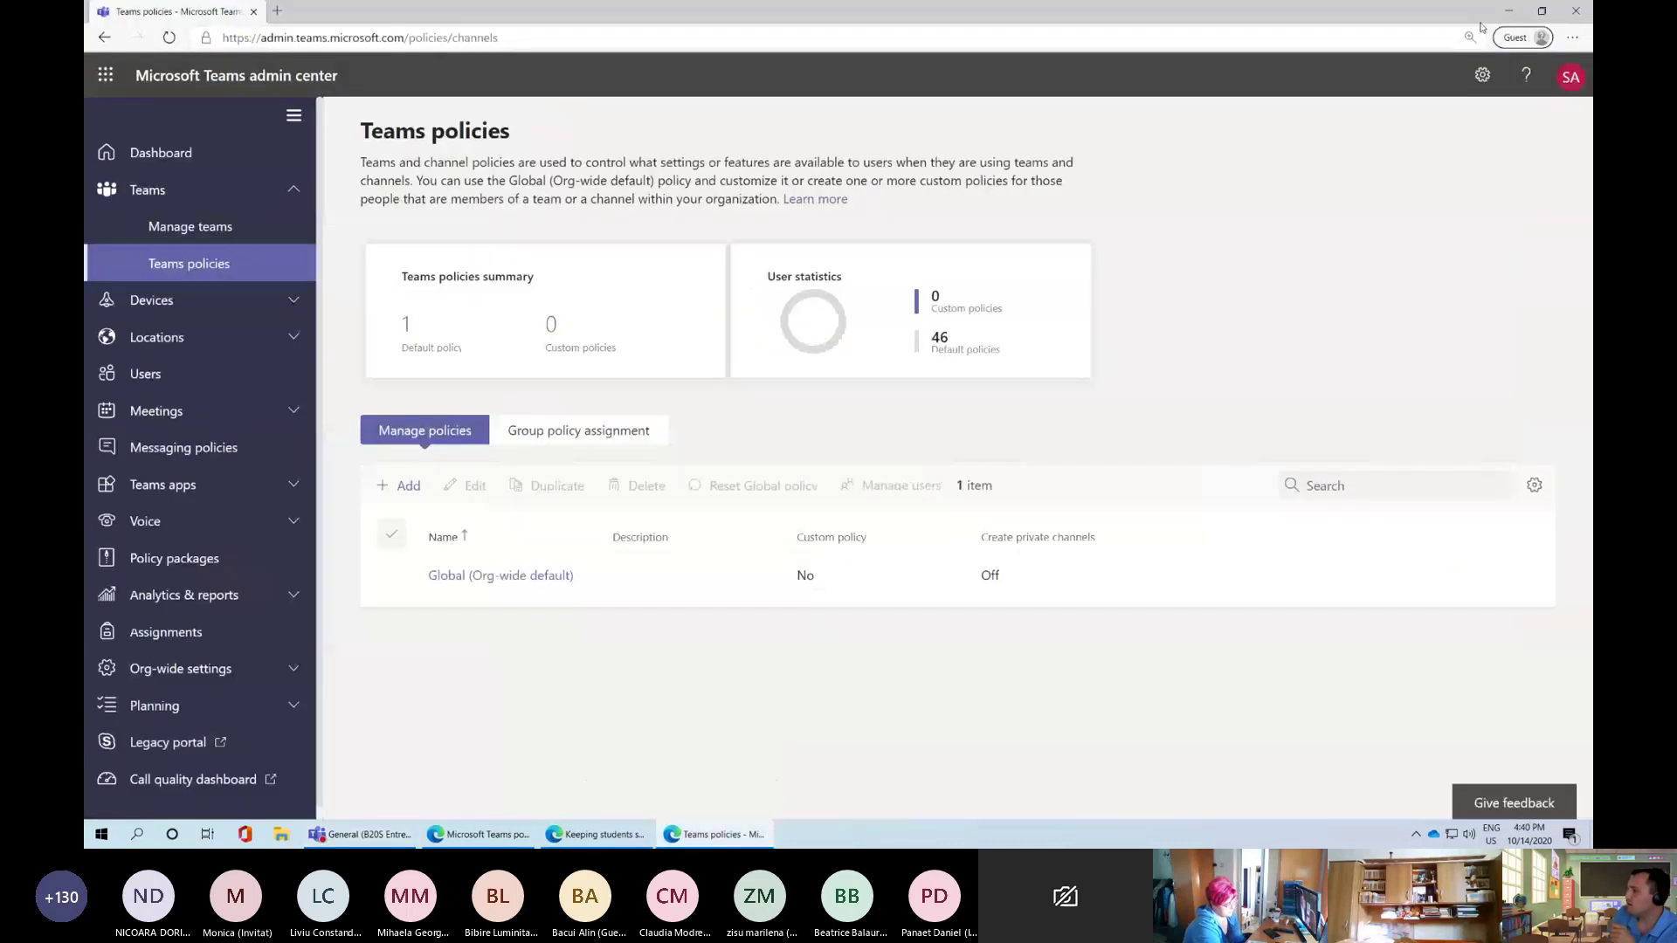
Go to Meetings > Meeting policies, showing the six default policies
click(594, 835)
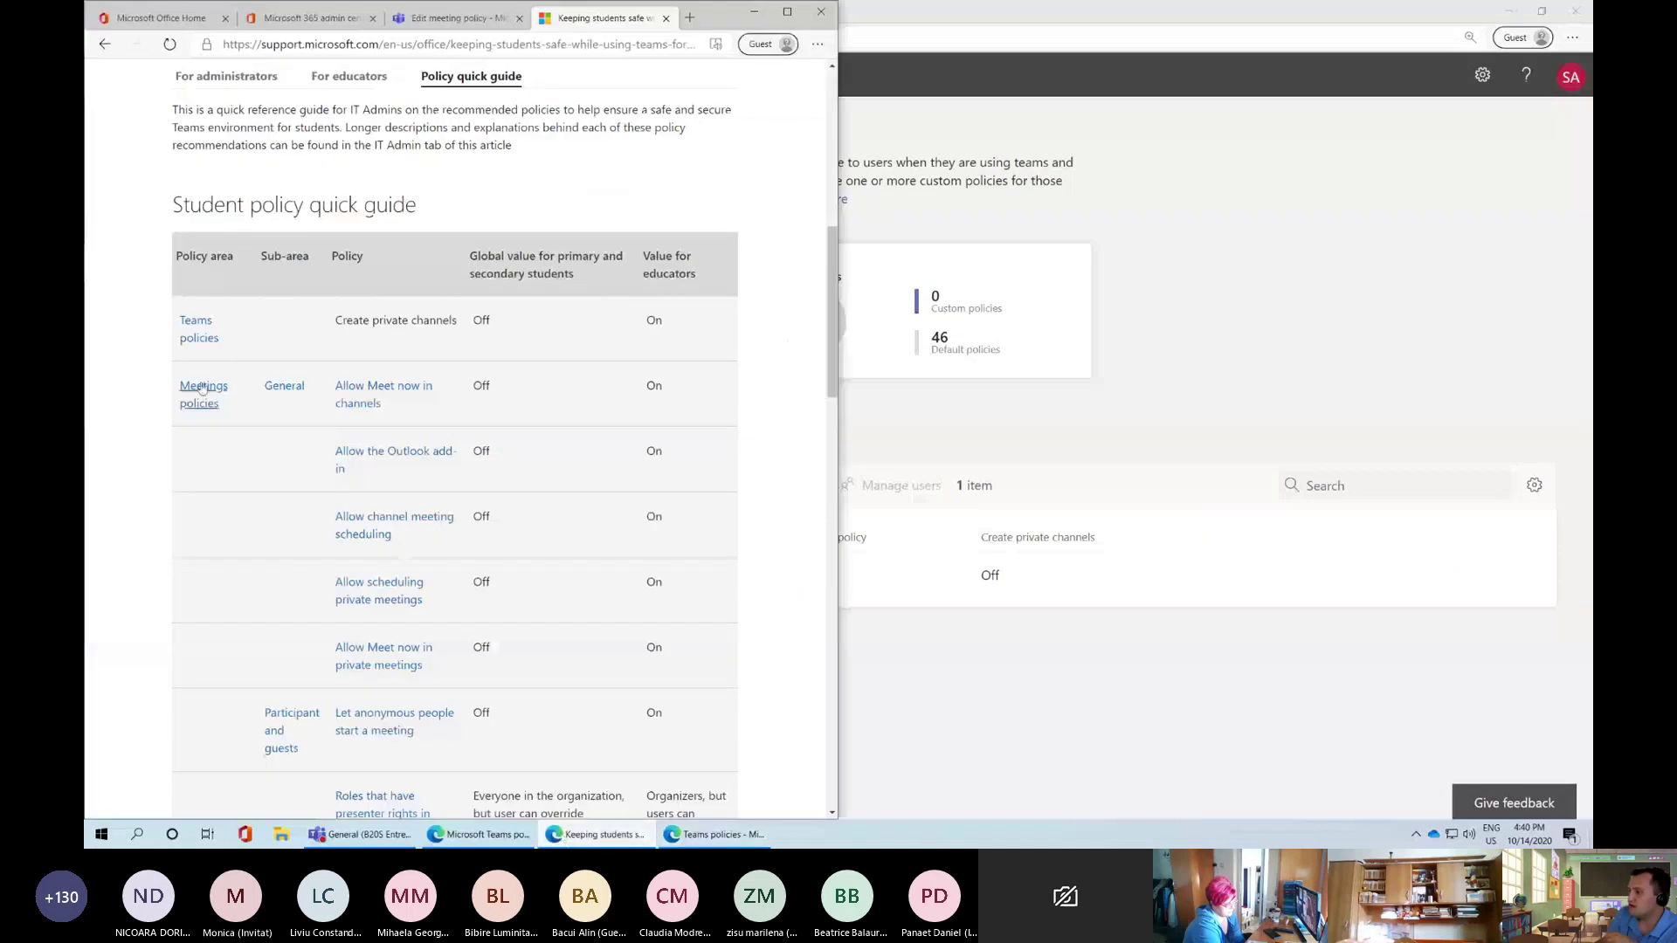
click(987, 404)
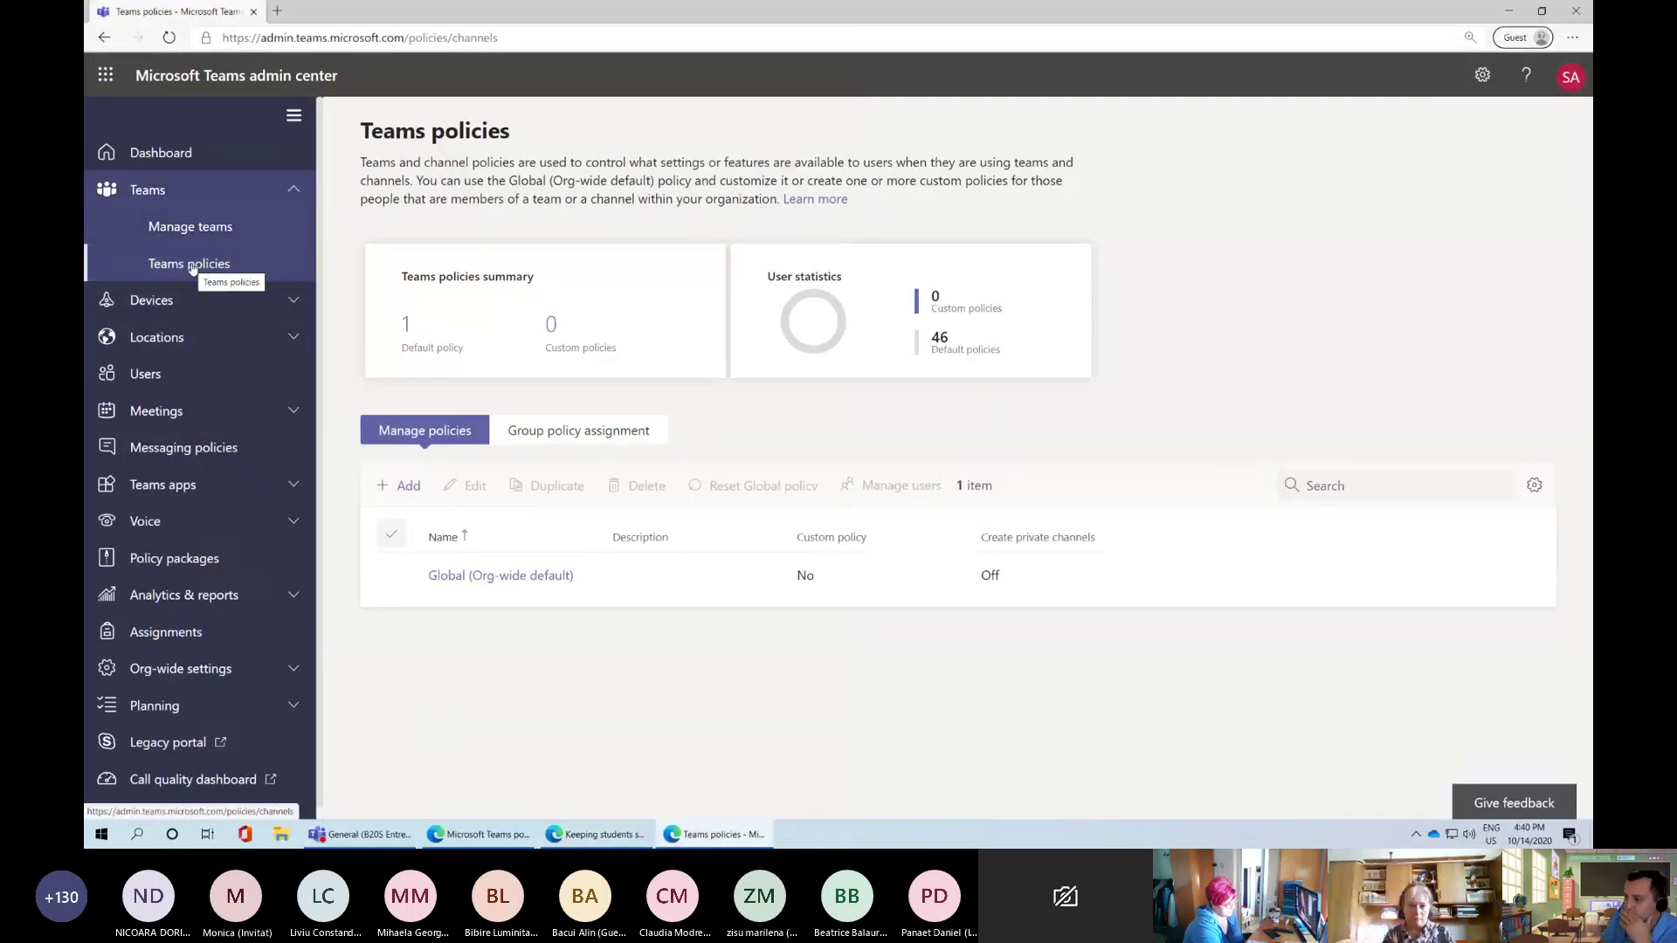
click(176, 411)
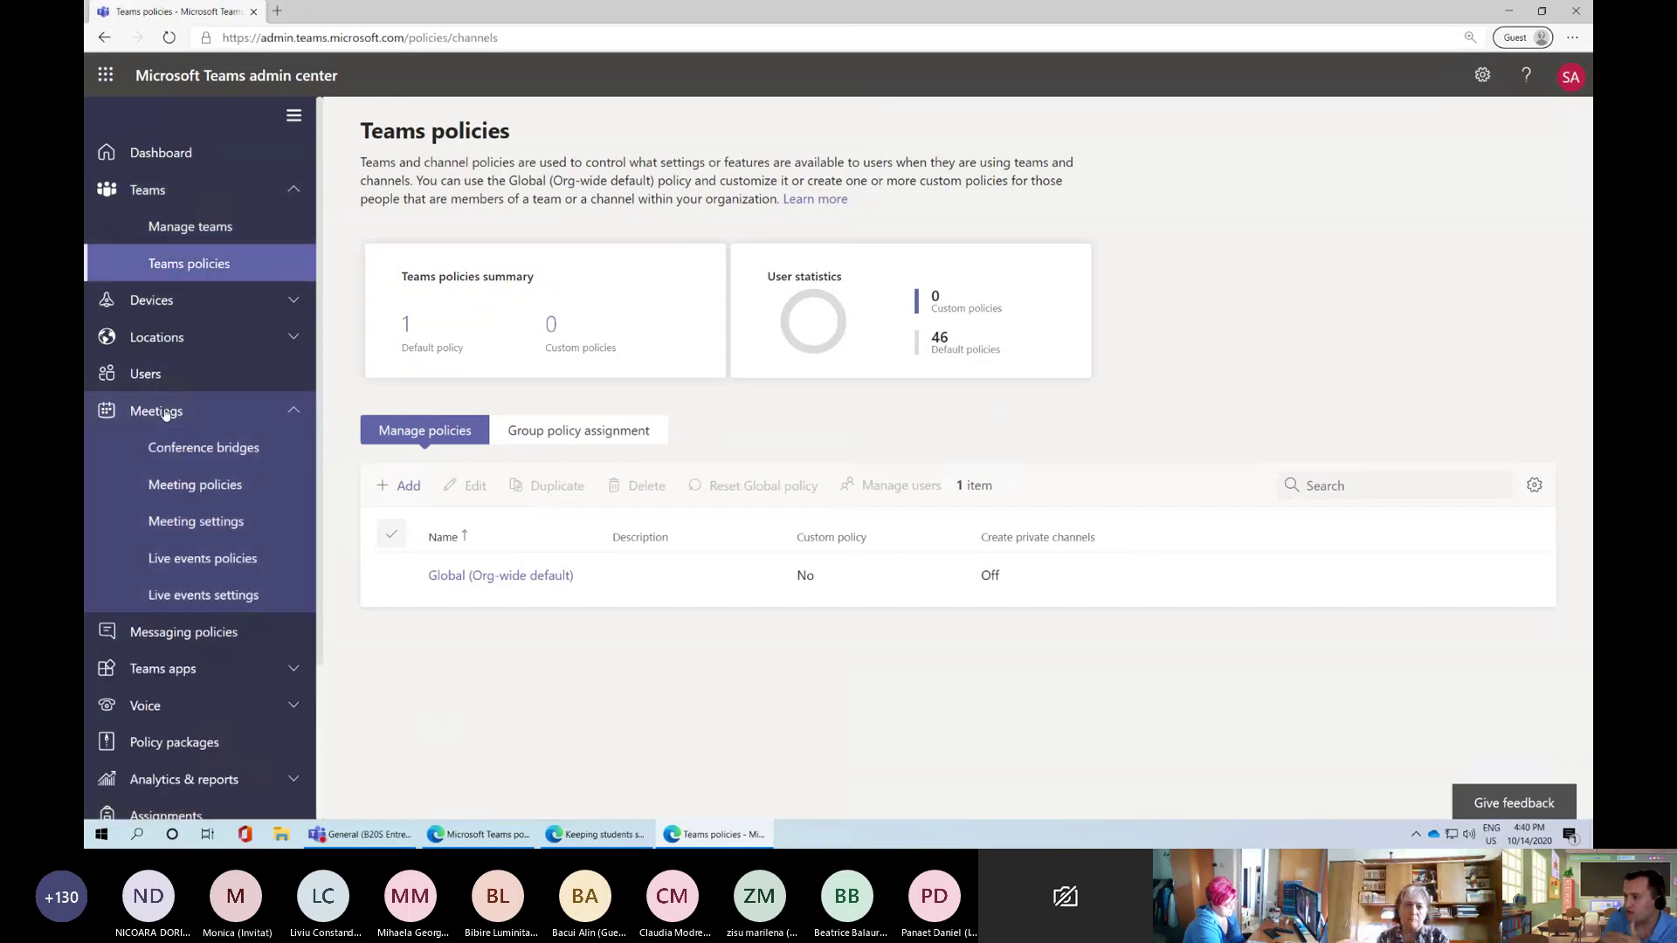
click(186, 487)
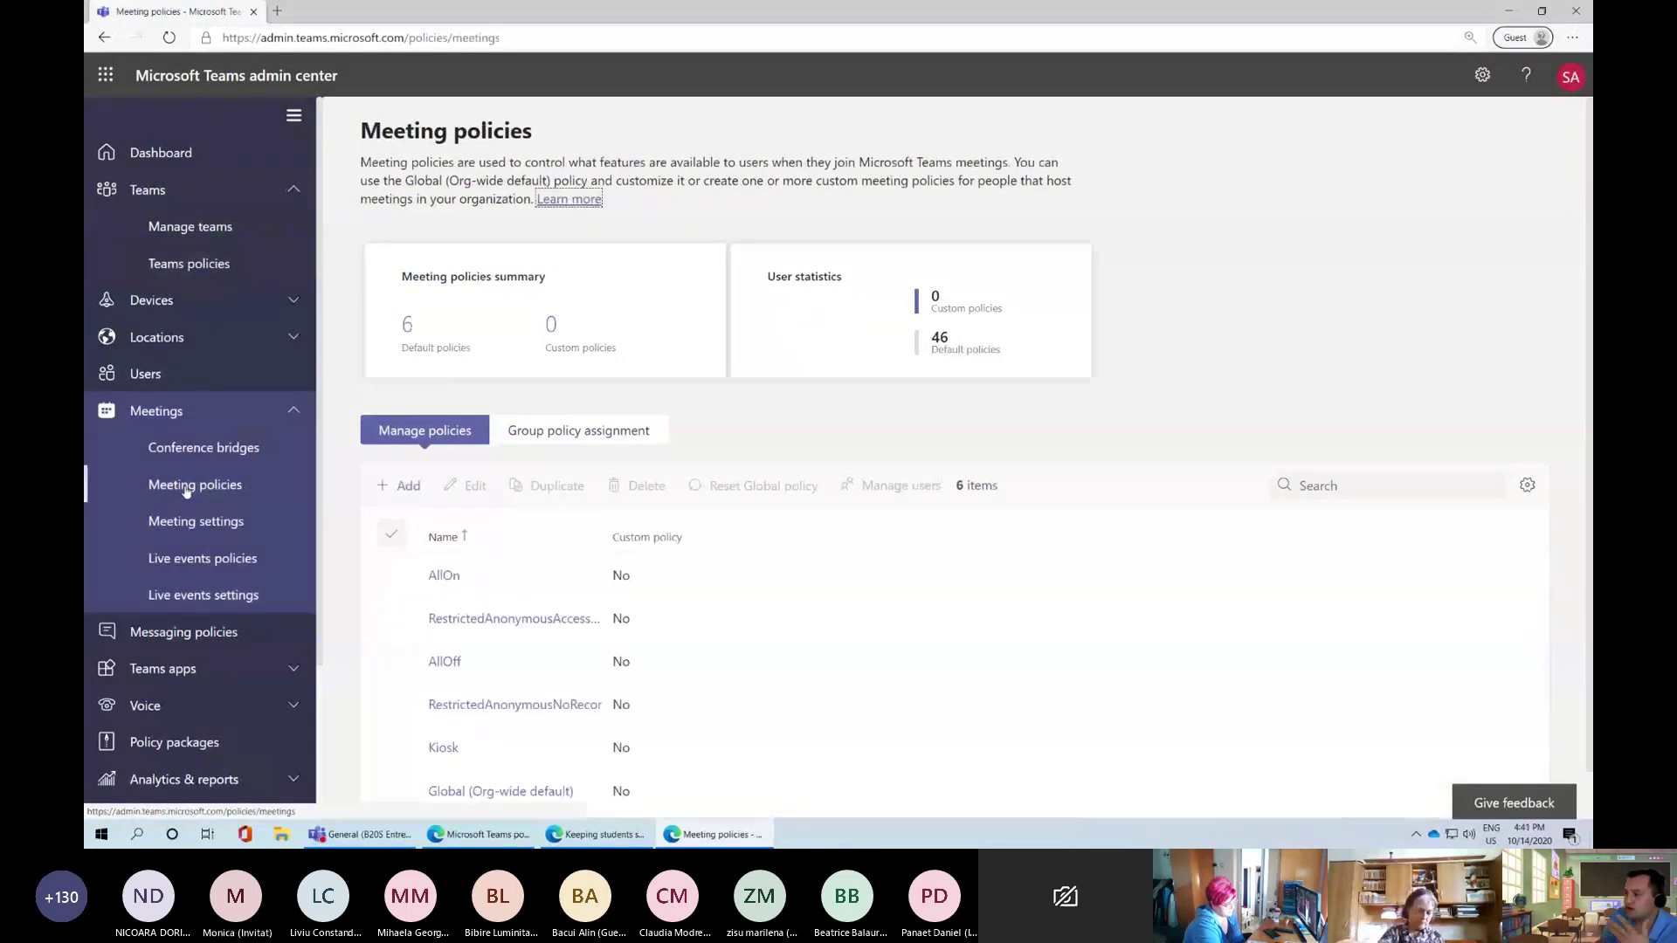
scroll(475, 786, down, 1)
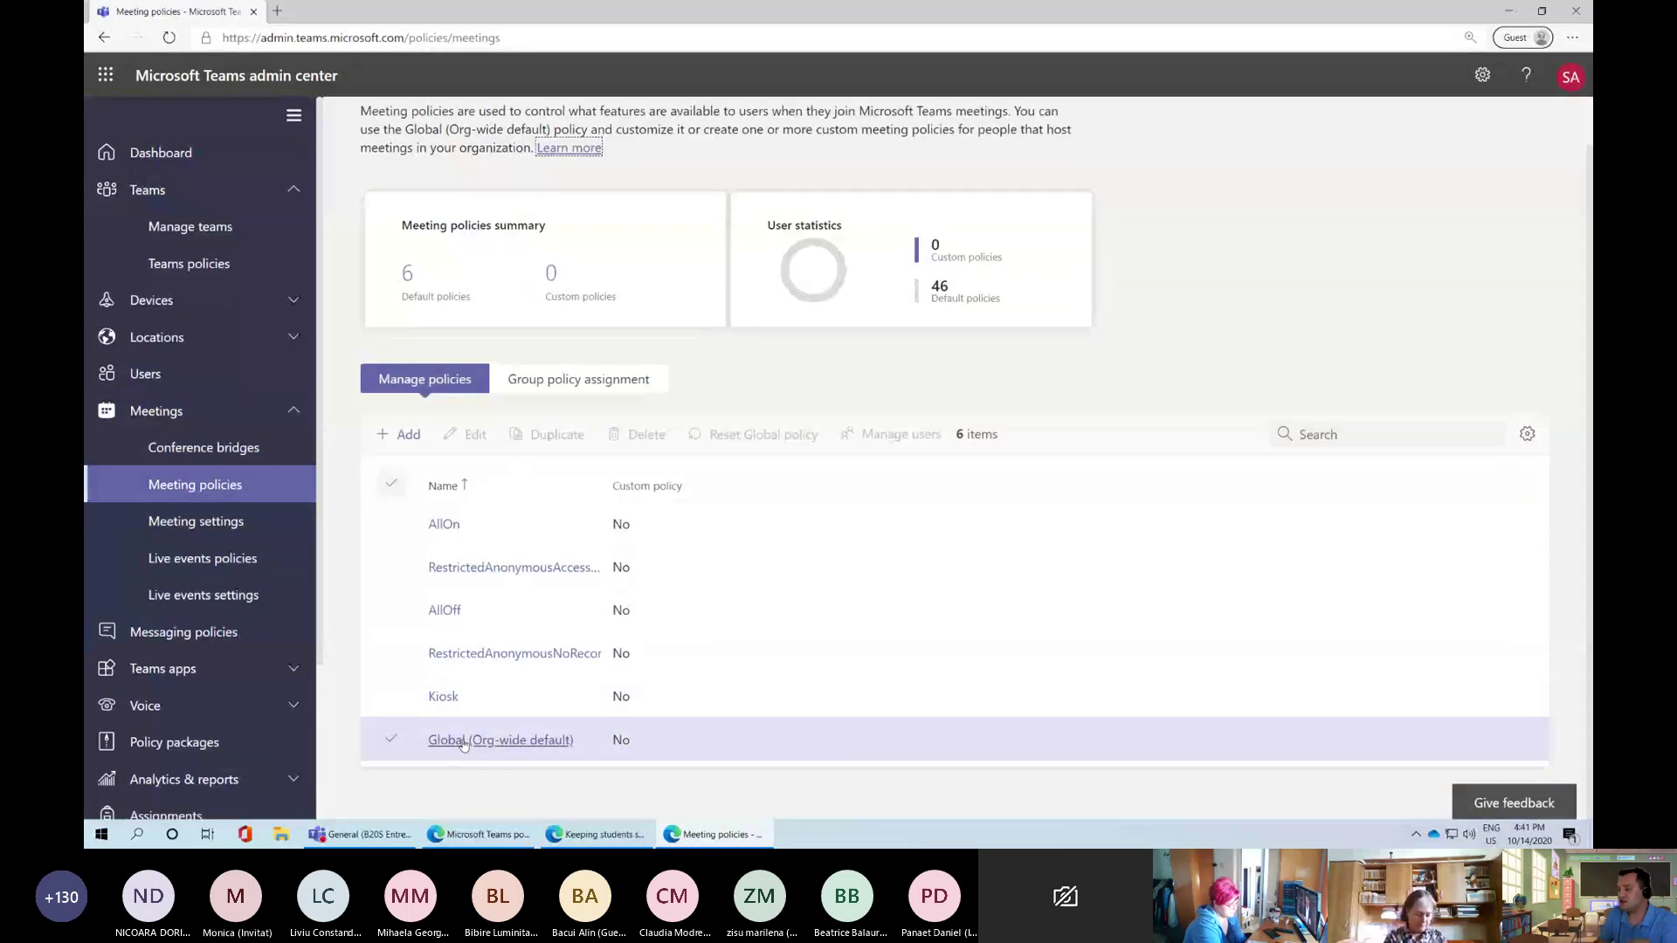
Open the Global (Org-wide default) meeting policy and toggle Allow Meet now in channels off and on
click(463, 741)
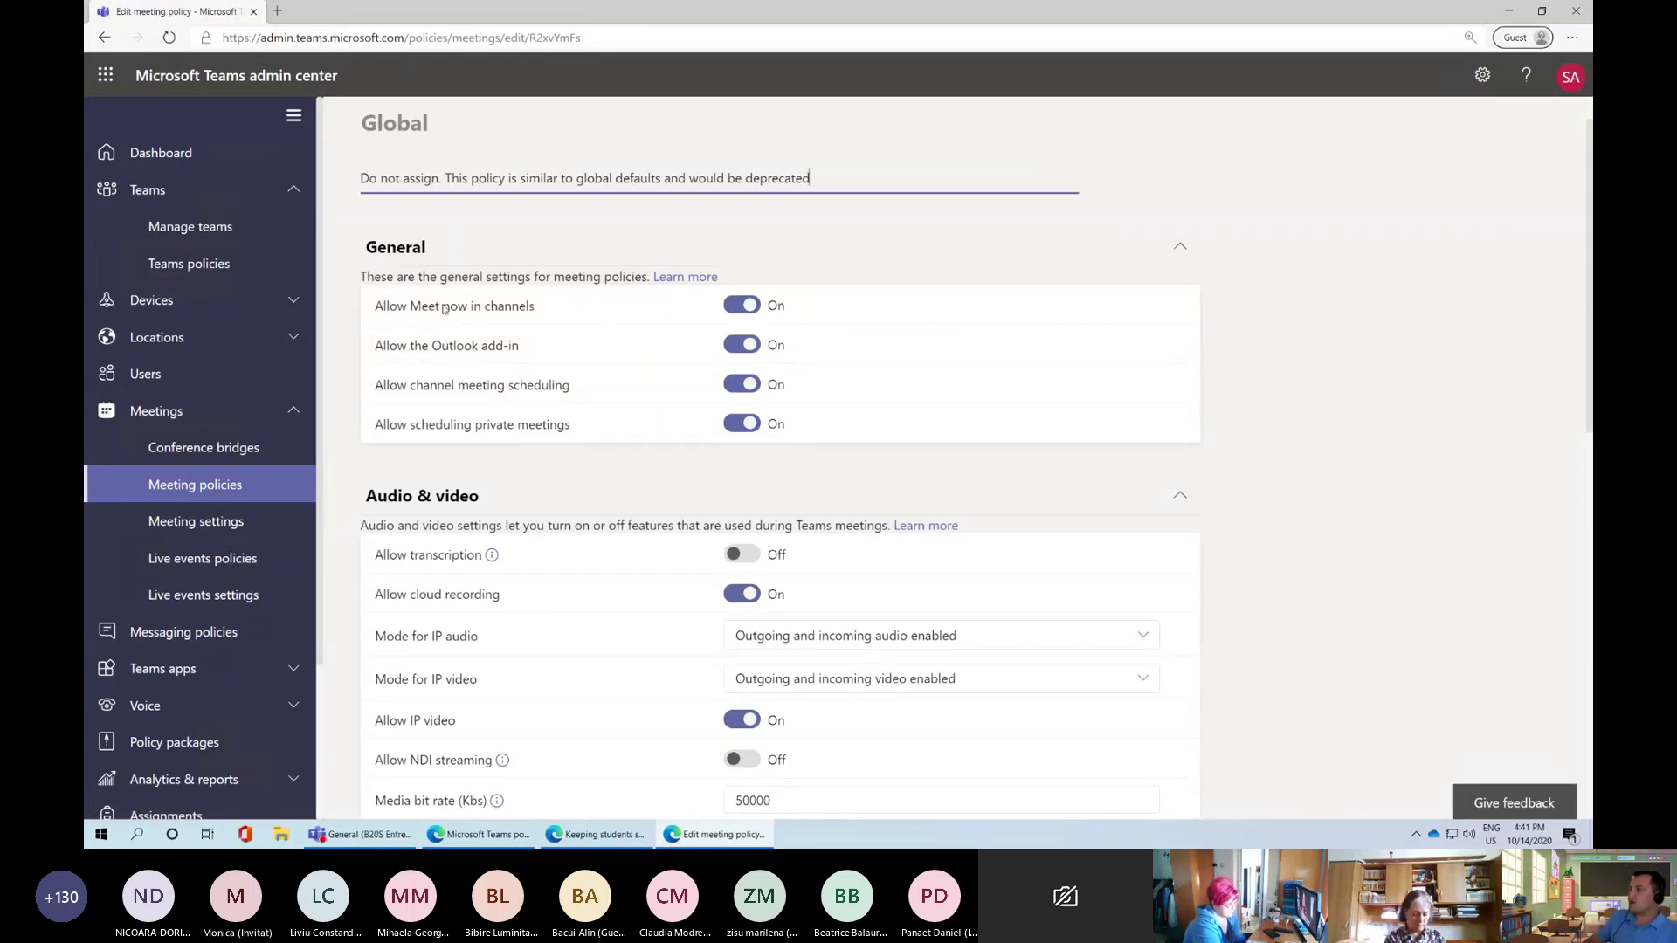
click(738, 307)
click(738, 308)
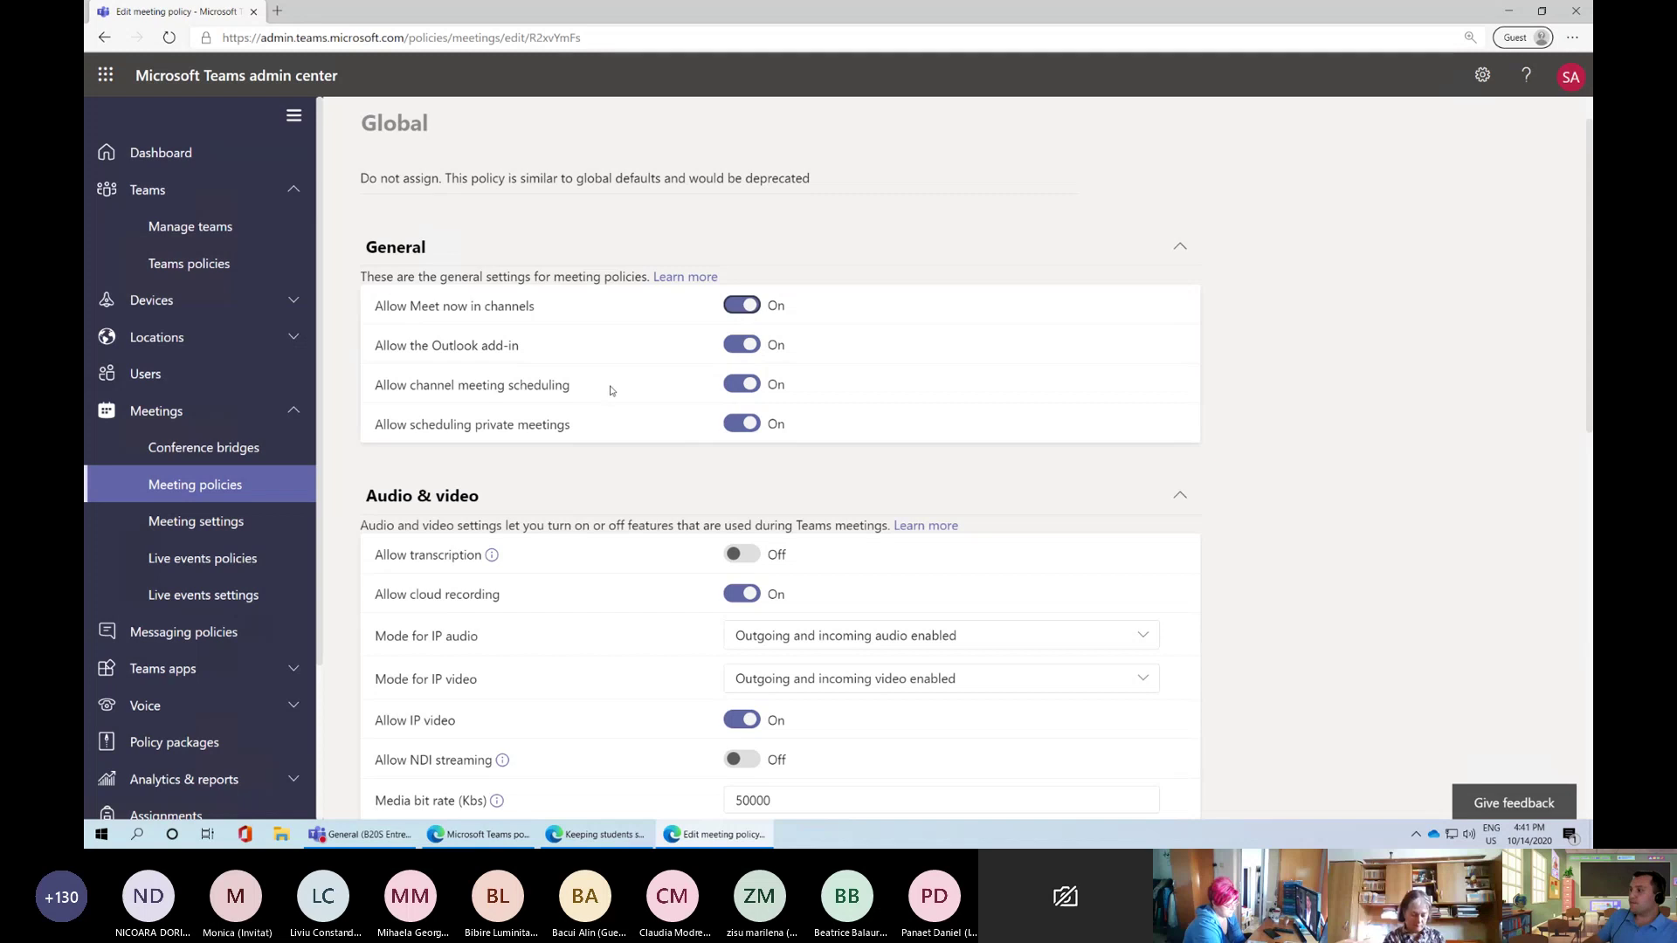
Inspect the presenter rights choices, keeping 'Organizers, but users can override'
scroll(625, 446, down, 1)
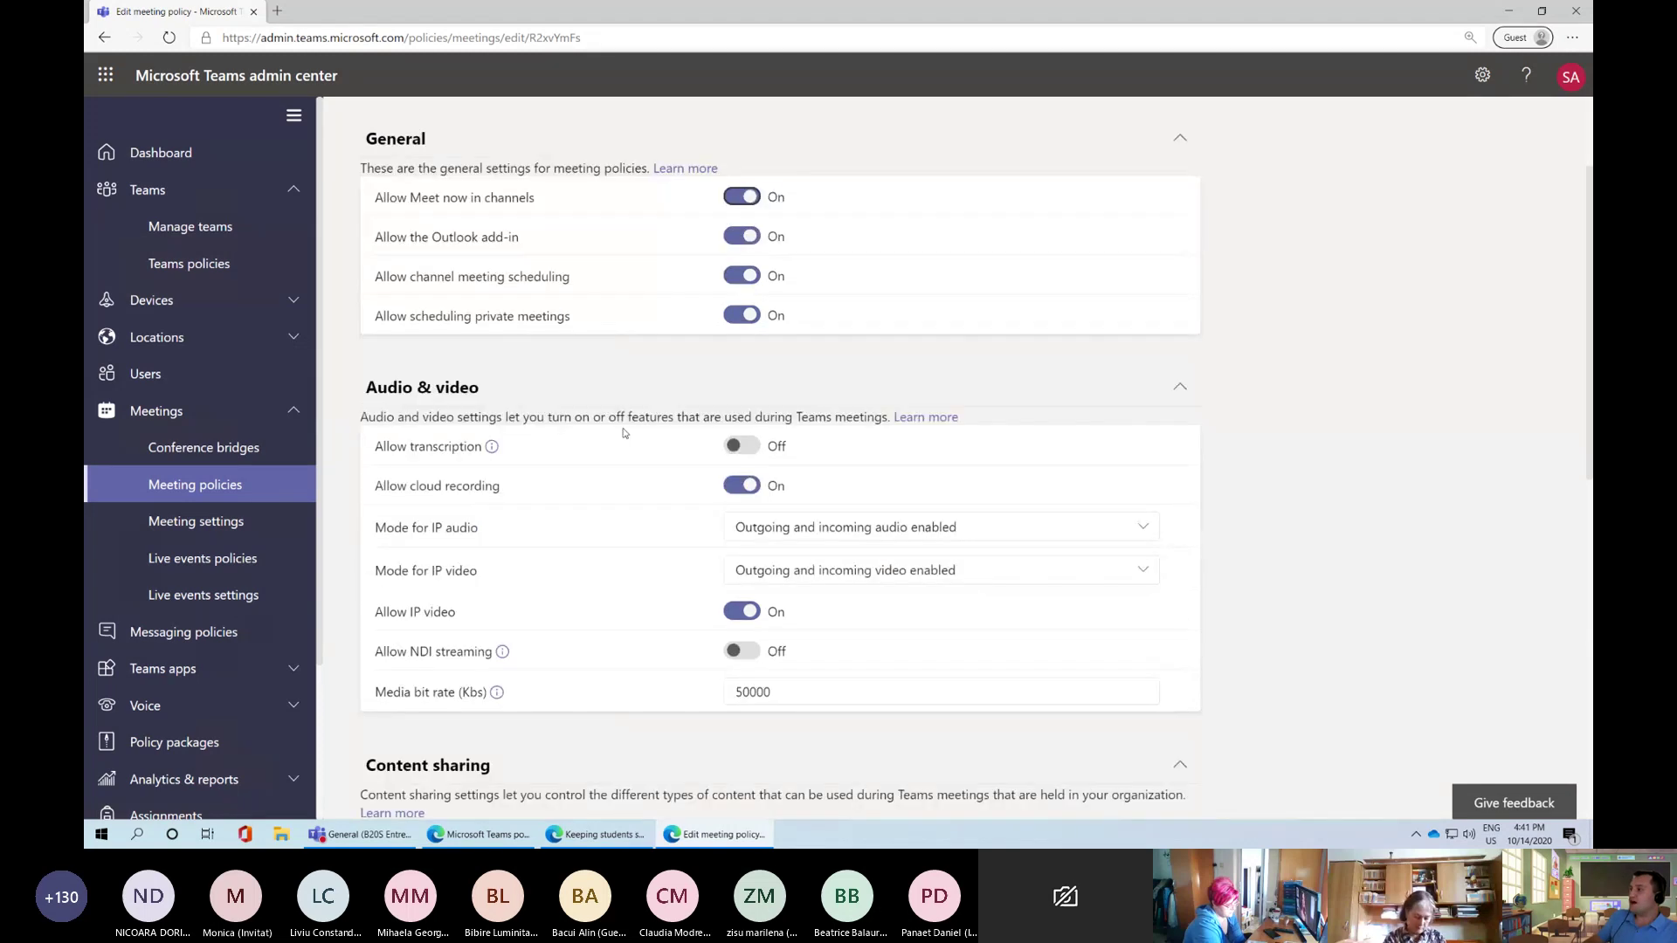
scroll(628, 505, down, 1)
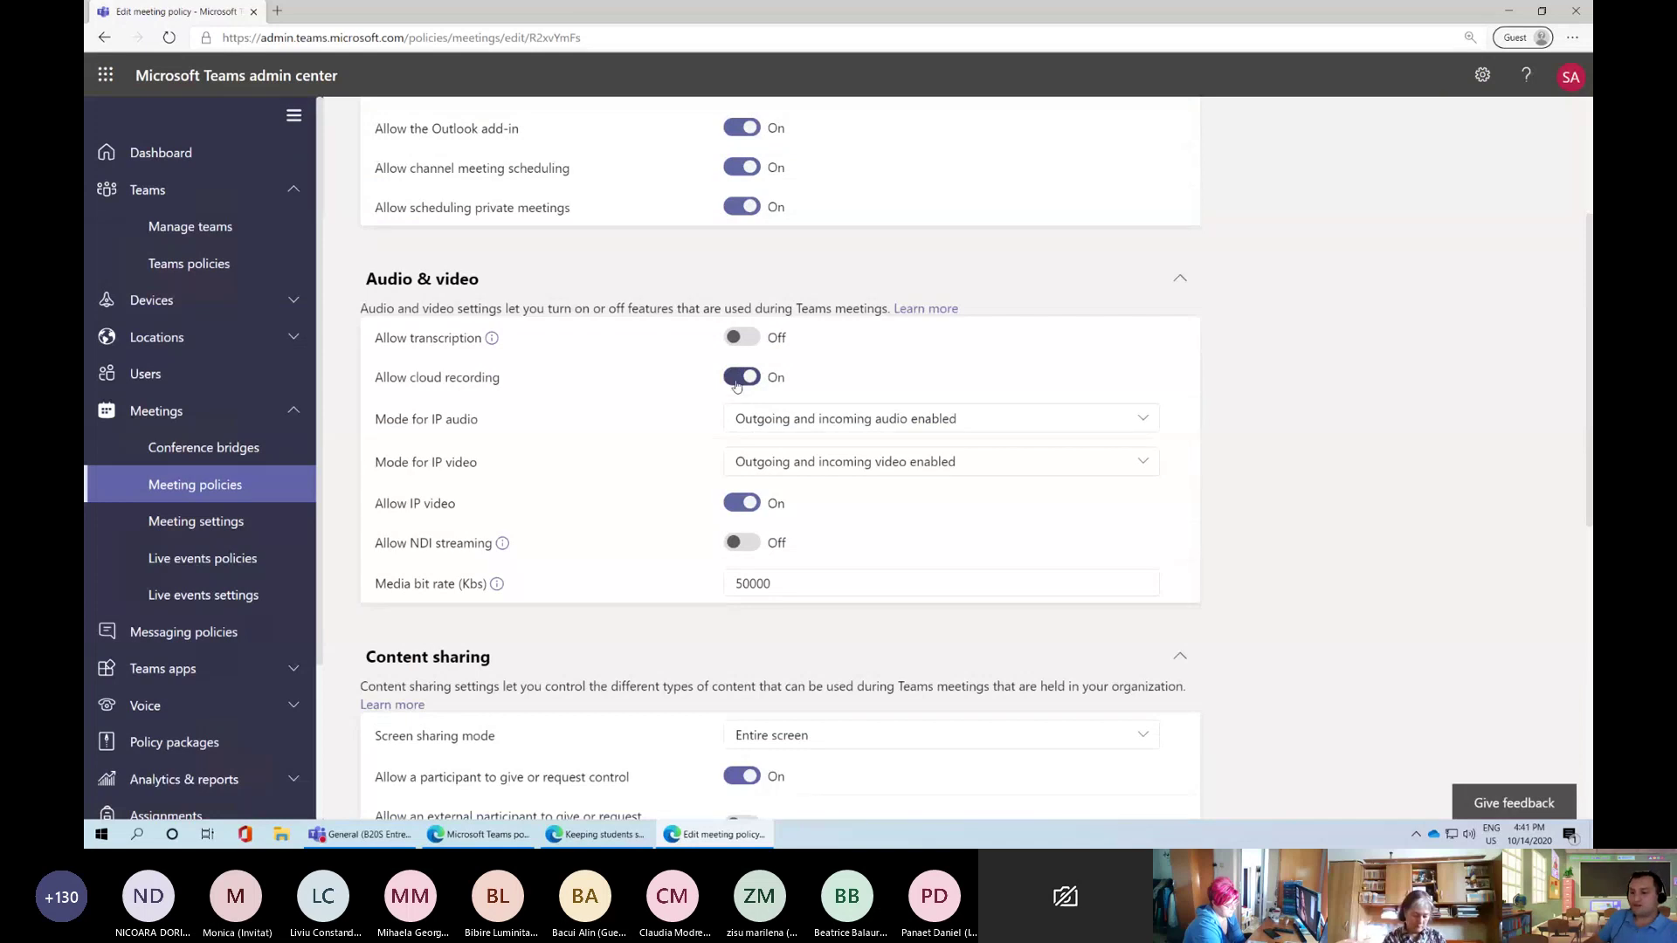
scroll(729, 469, down, 3)
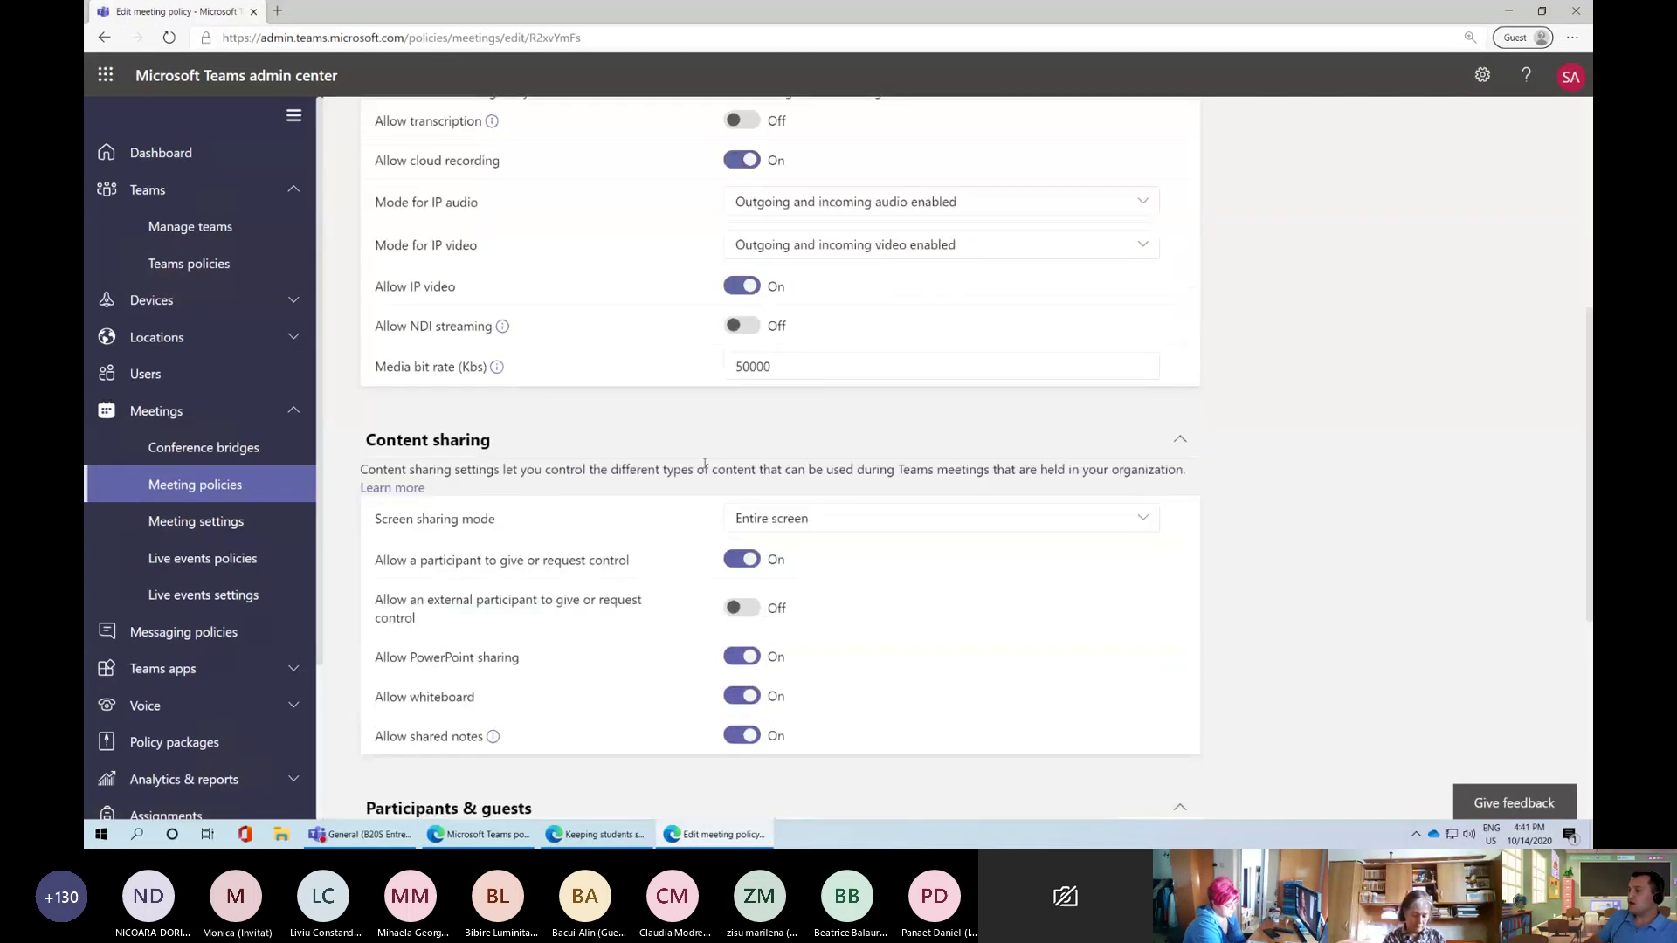
scroll(791, 476, down, 3)
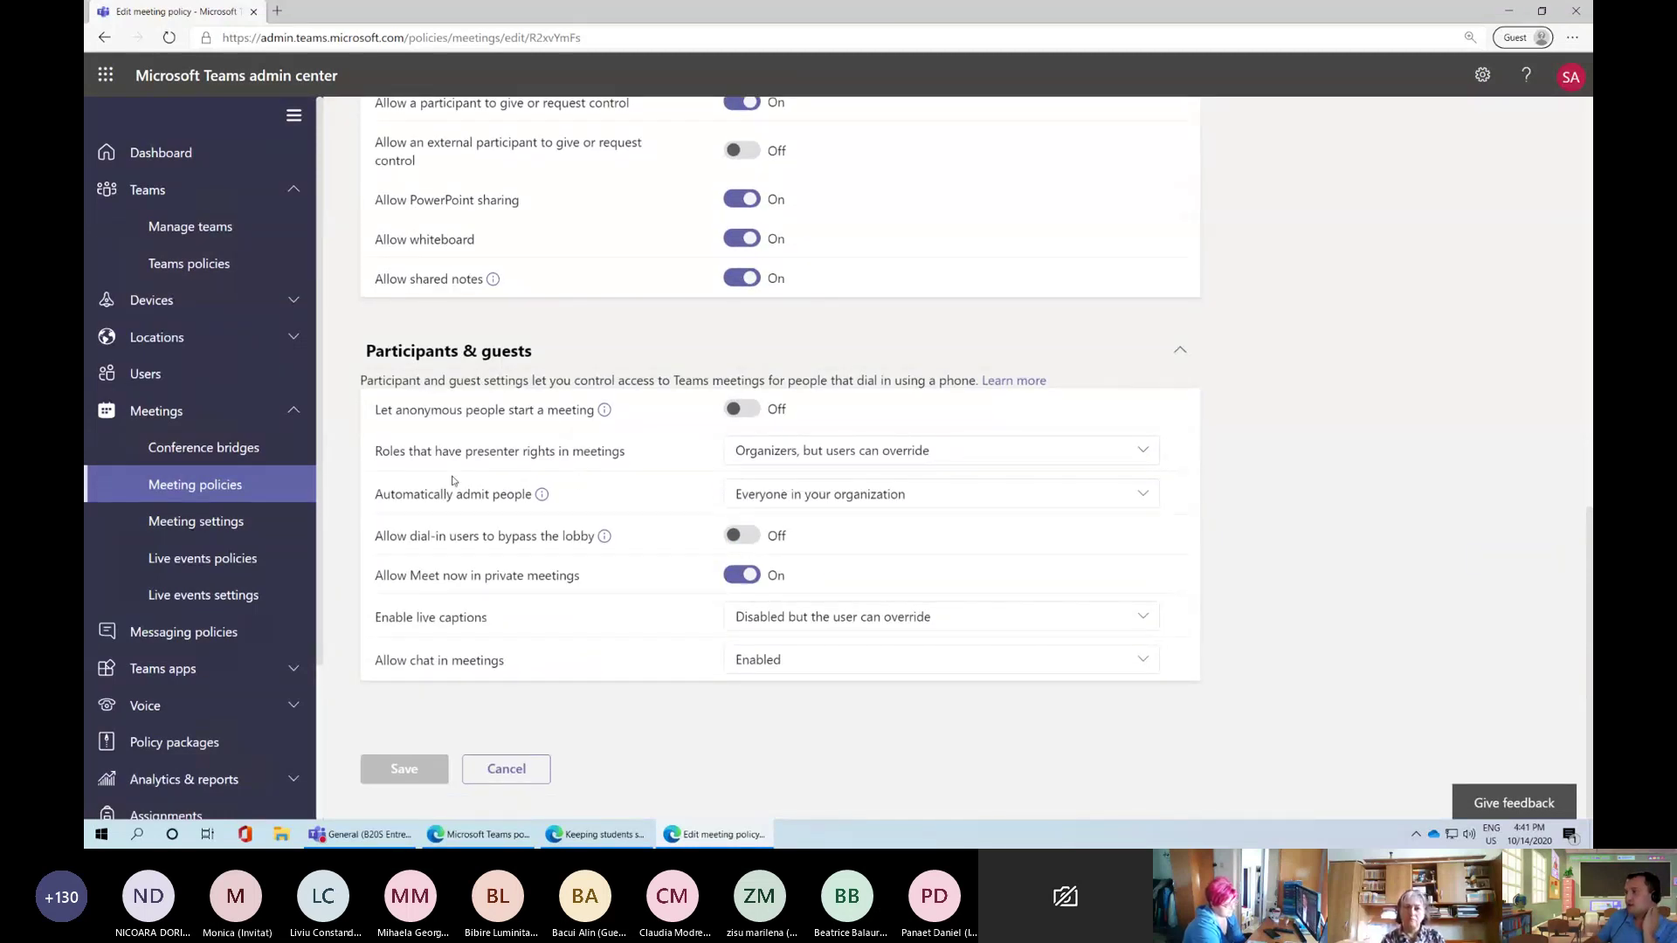
drag(394, 462, 621, 460)
click(621, 460)
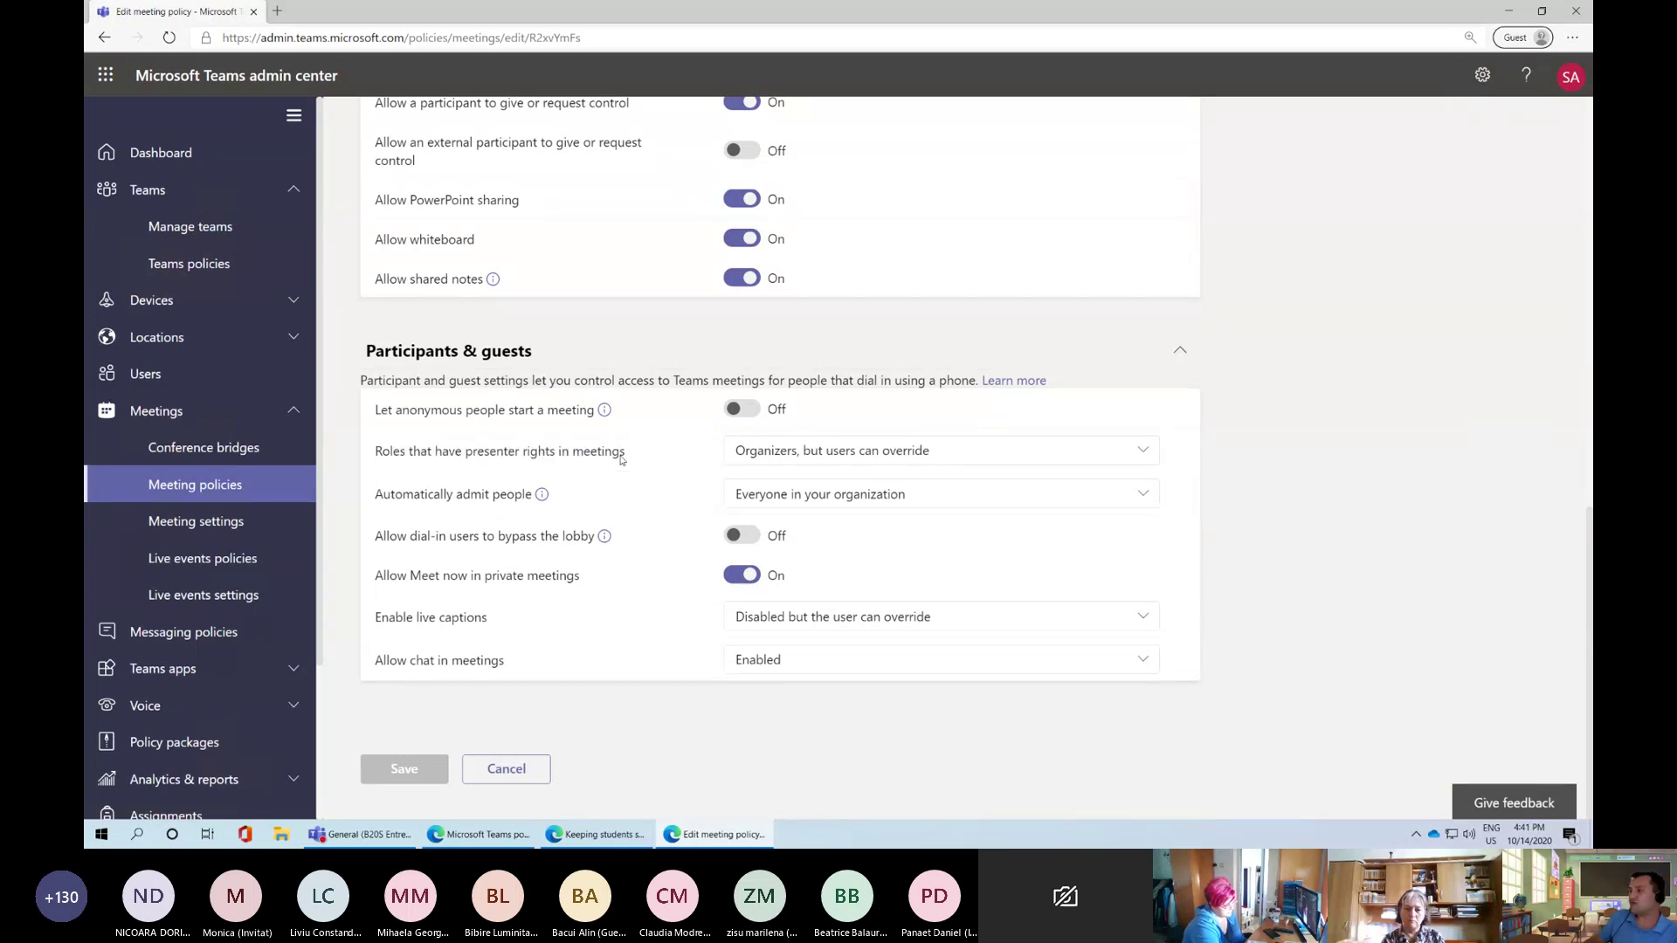
click(778, 450)
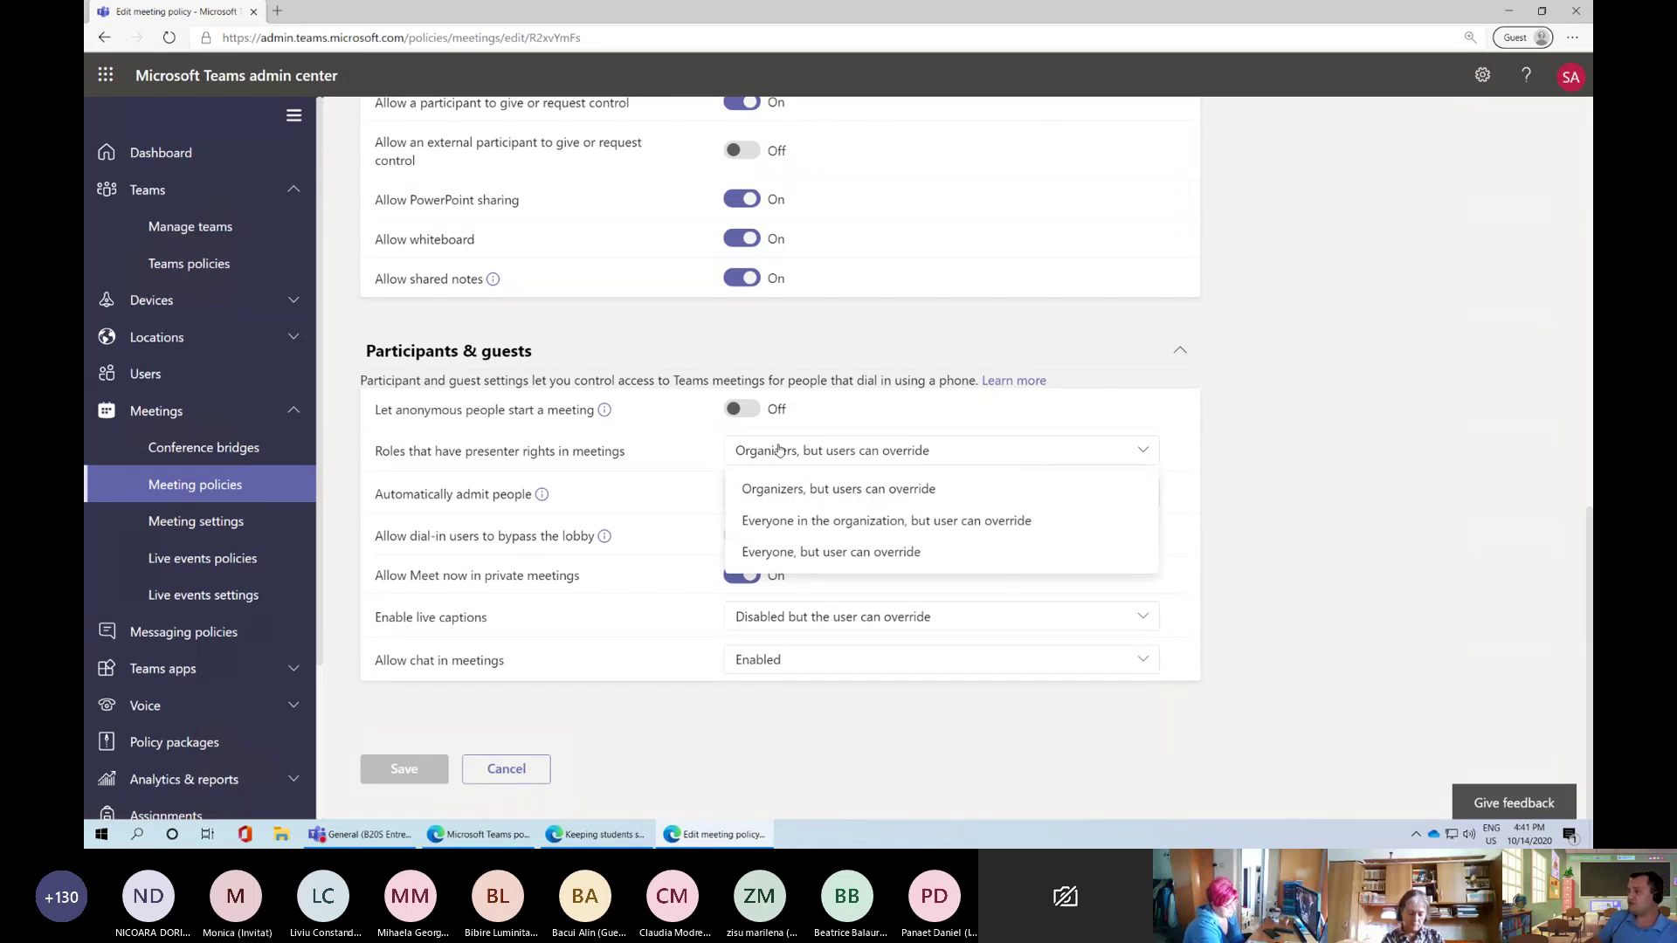
click(814, 489)
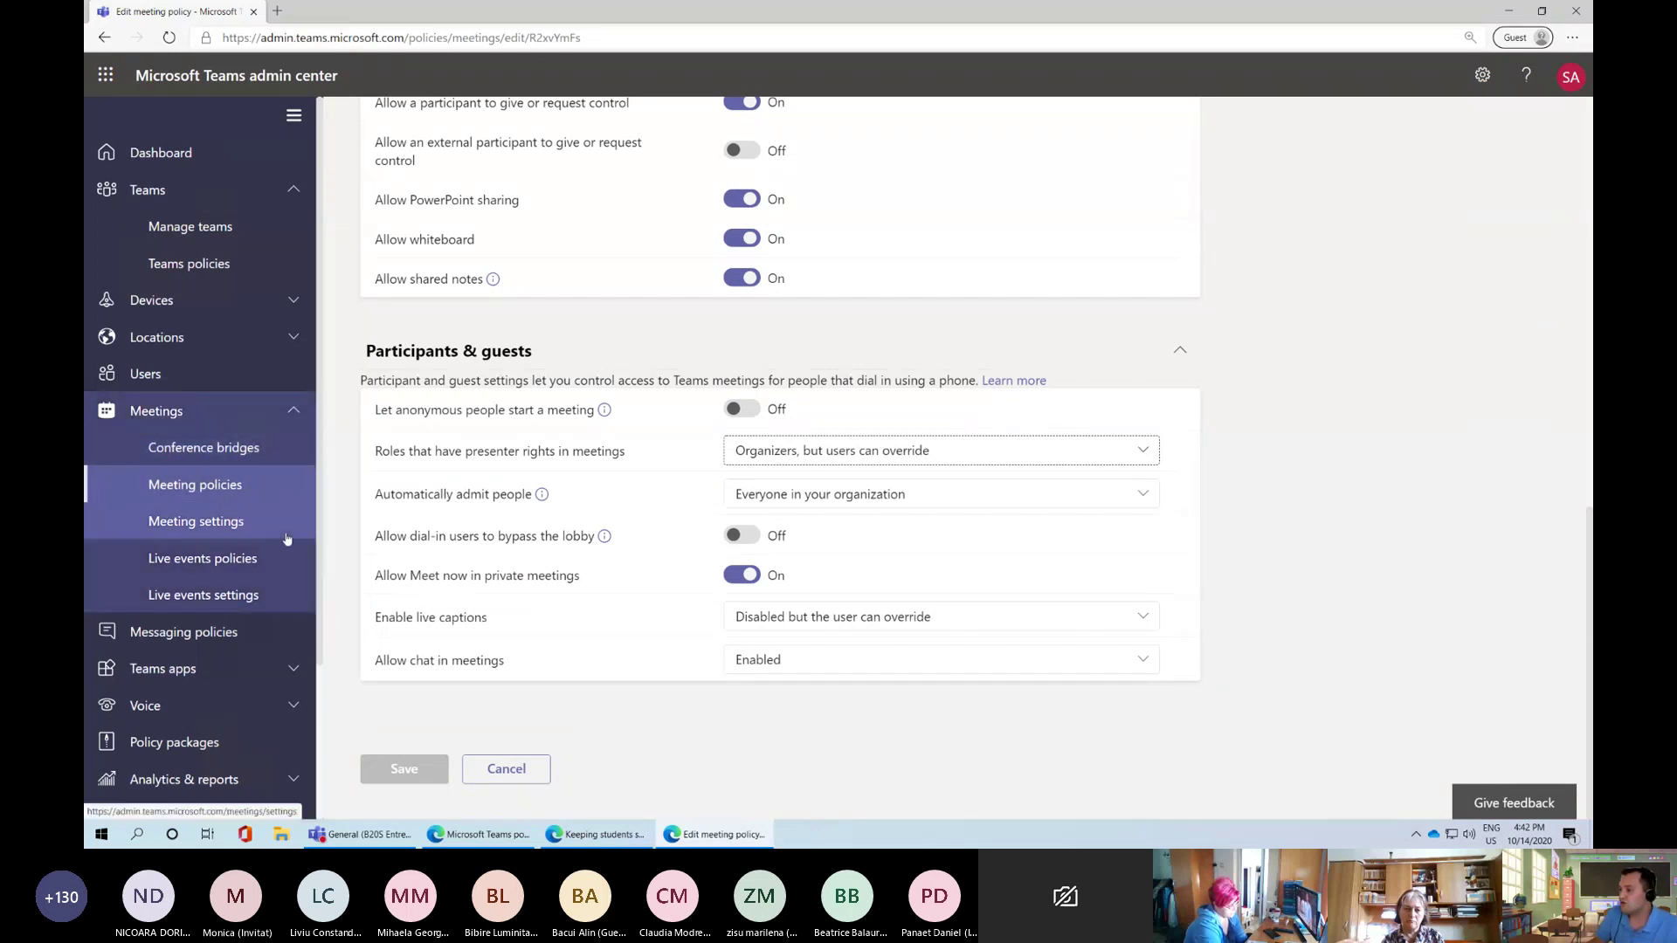
Open Manage teams and browse the 14 teams, selecting Limba engleză - 8A and Clasa a 8-a D
click(188, 228)
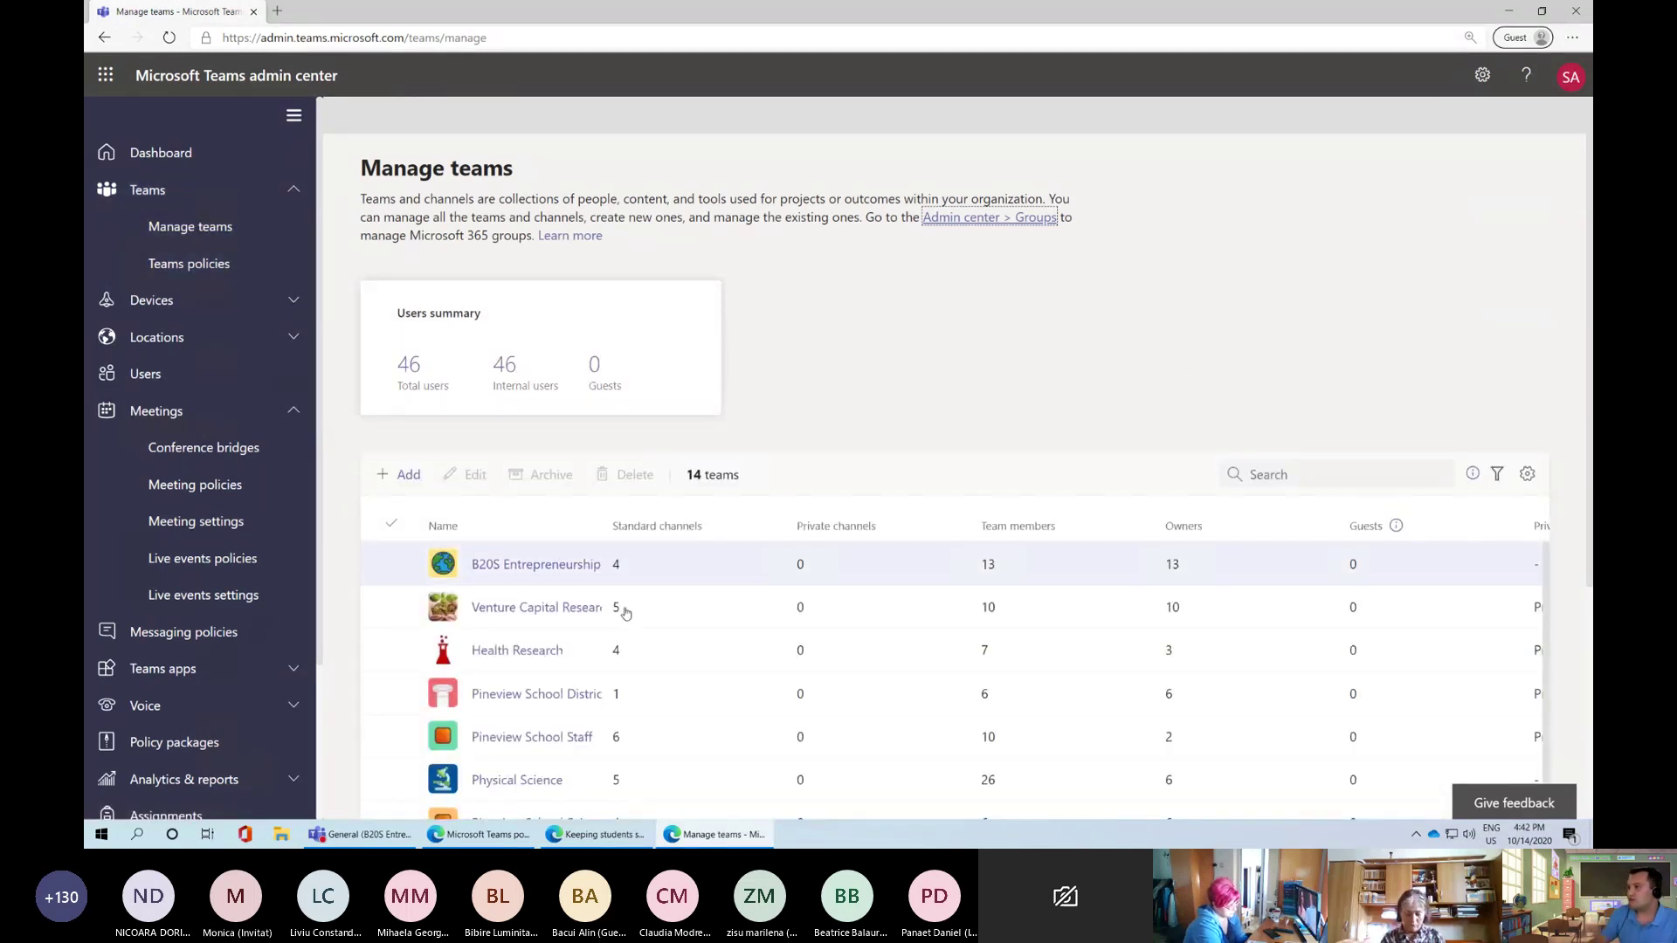
scroll(541, 629, down, 5)
scroll(557, 704, down, 1)
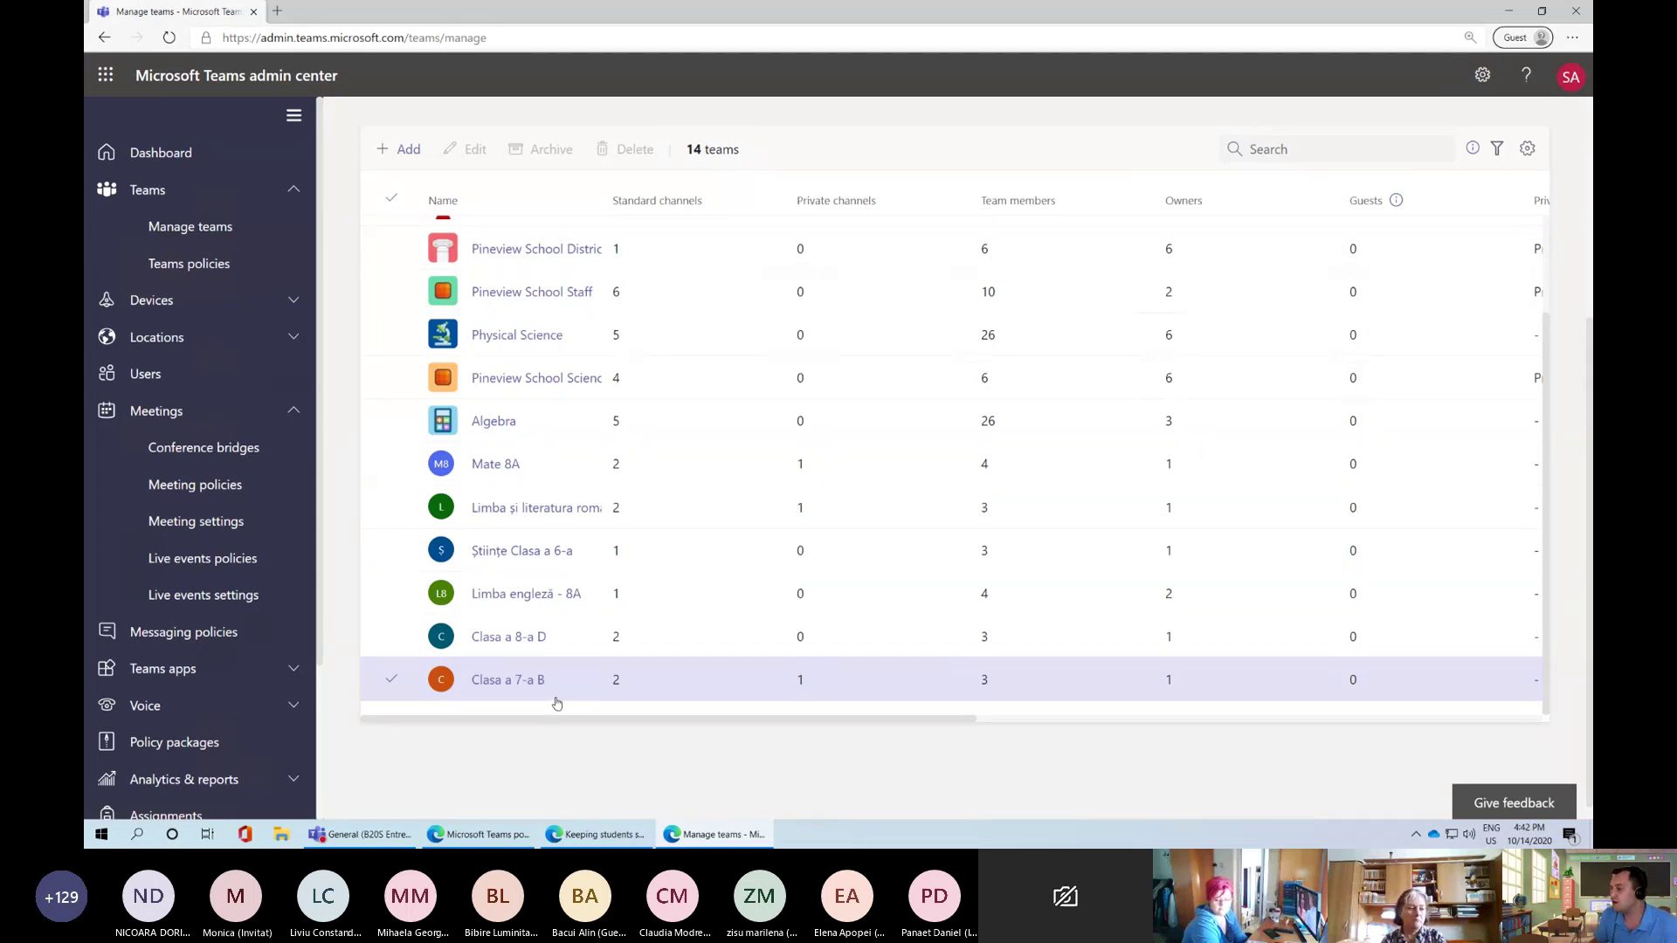
click(509, 580)
click(497, 646)
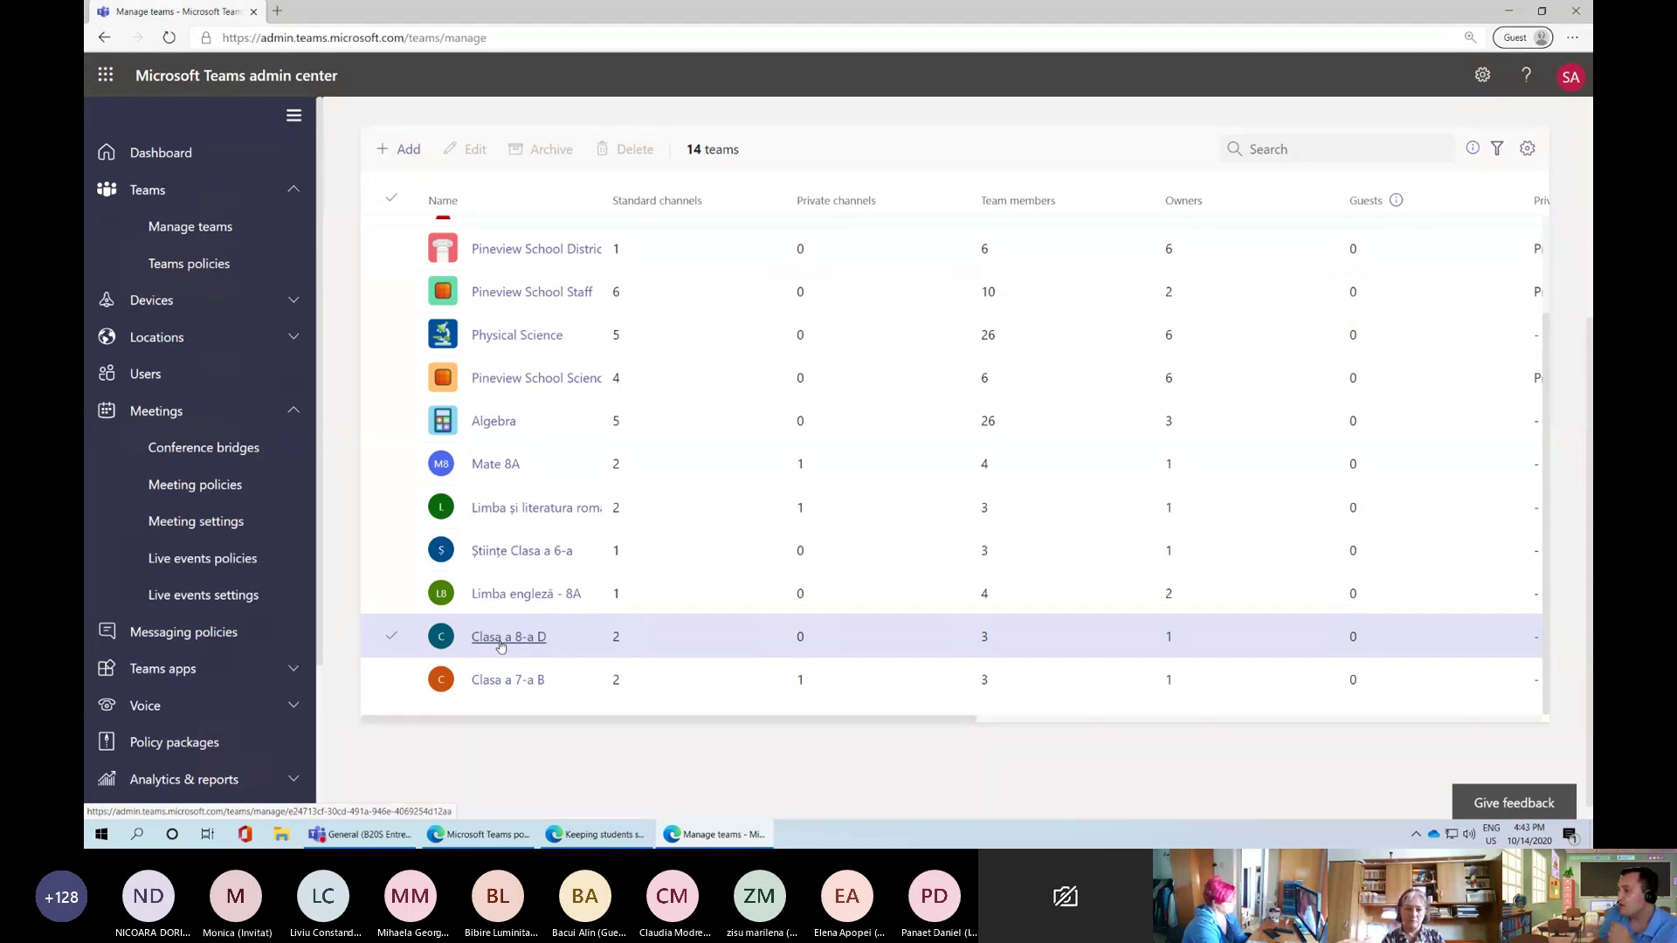
scroll(498, 643, up, 2)
scroll(478, 649, down, 2)
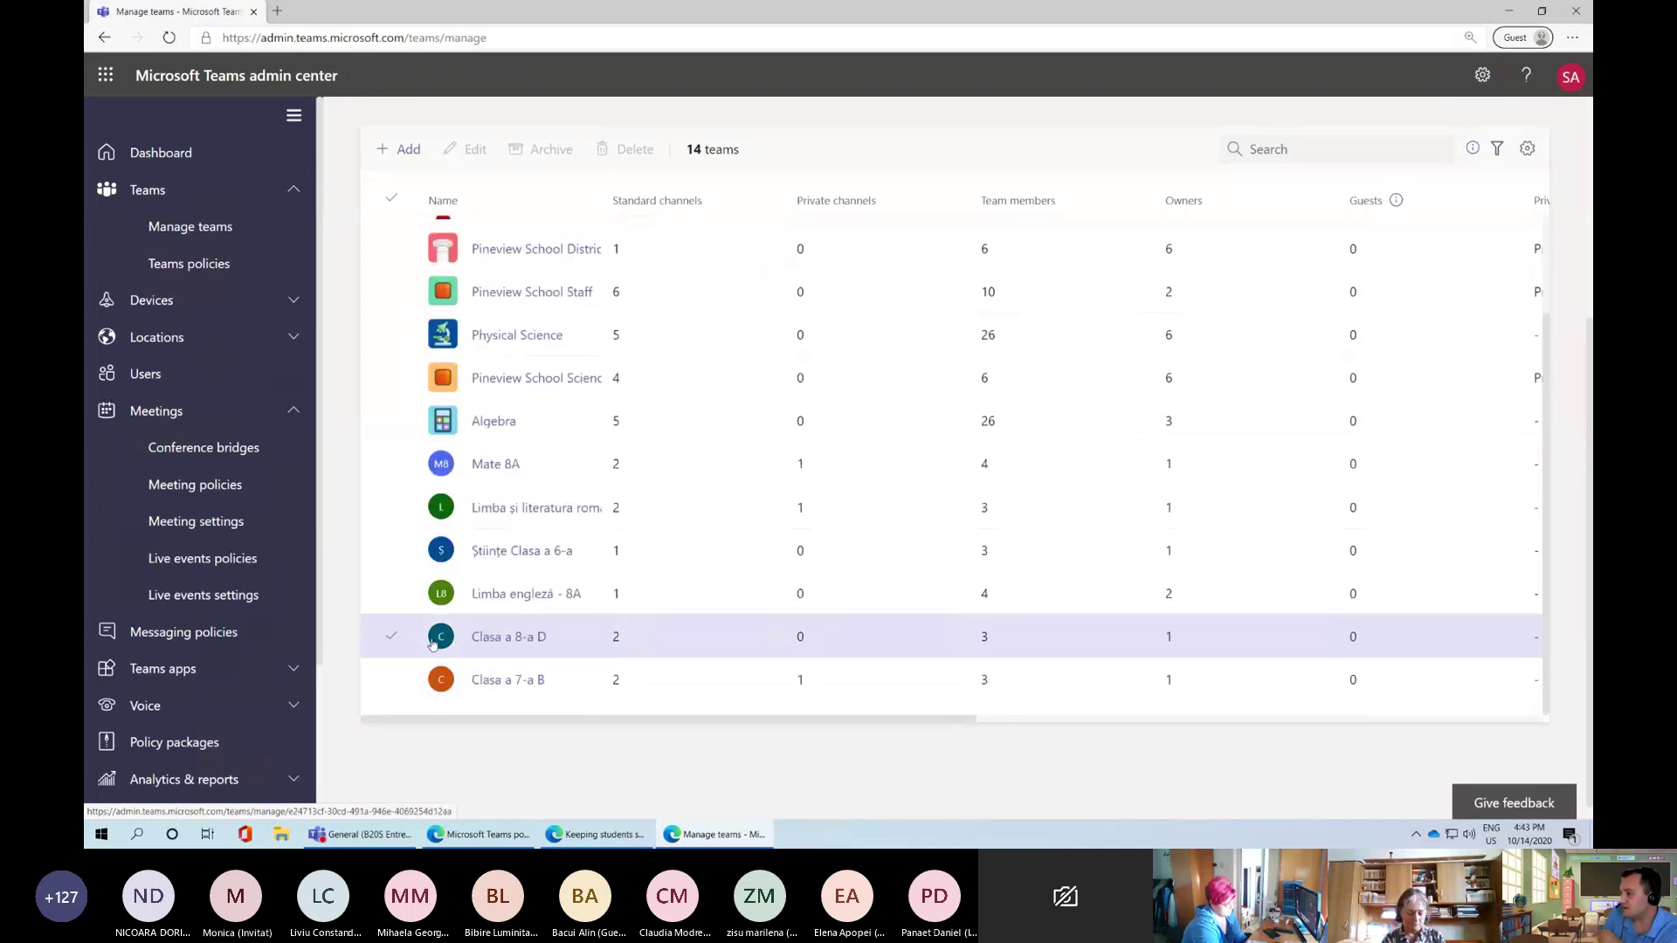
Select only the Clasa a 8-a D team in the teams list
click(391, 639)
click(539, 152)
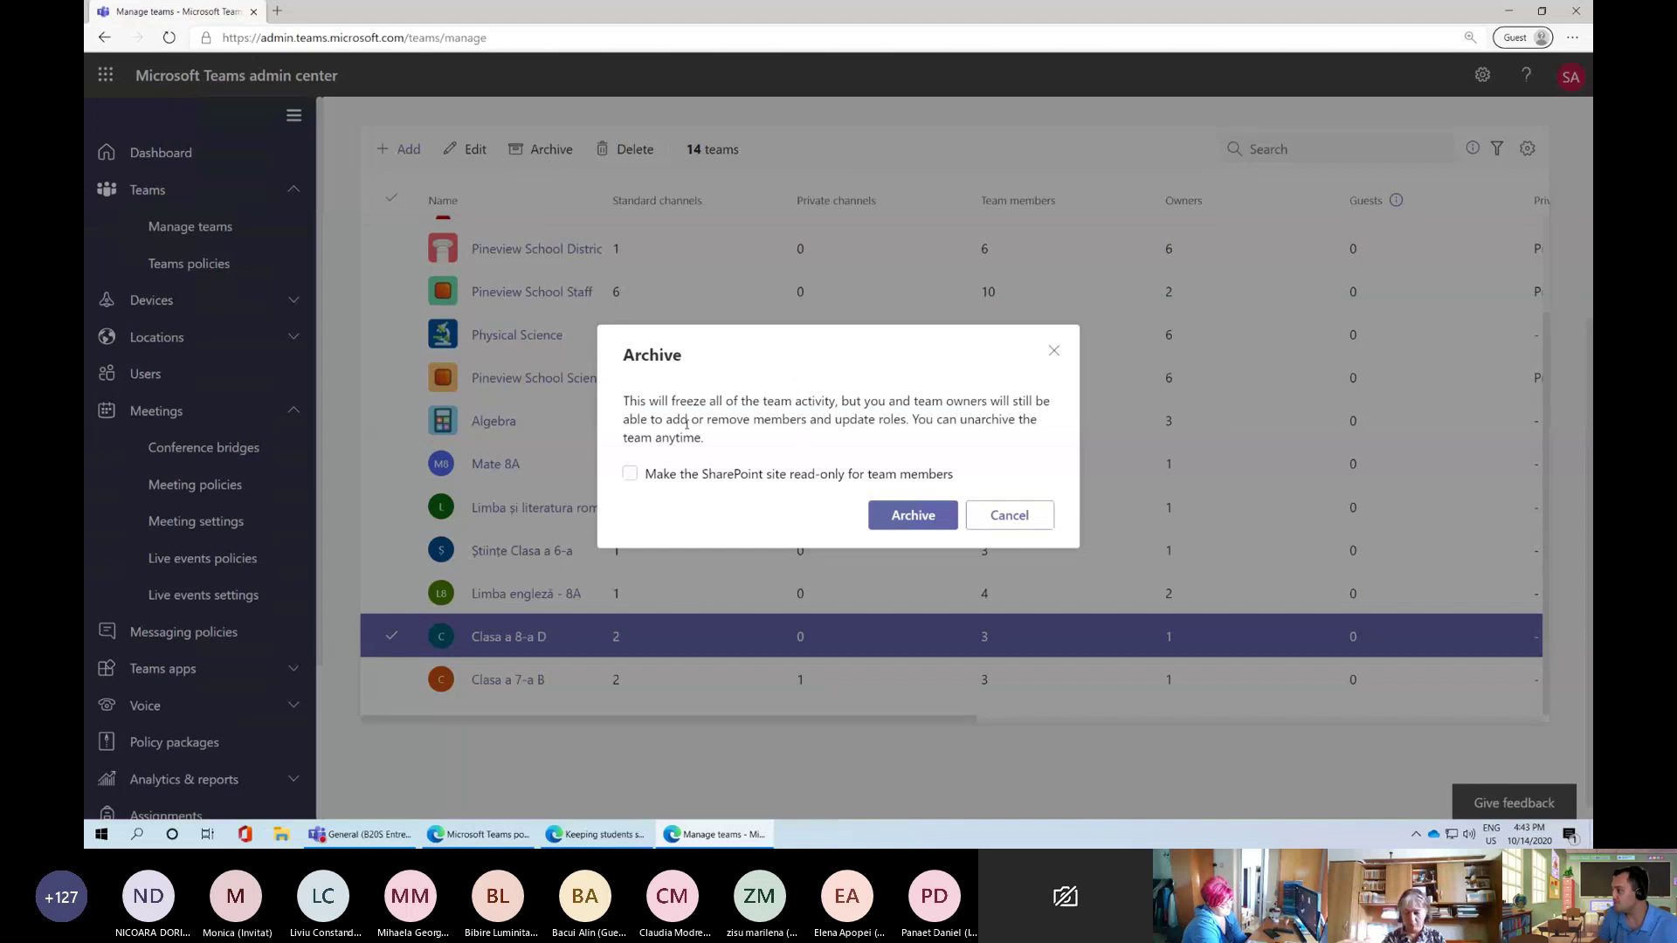
click(1006, 517)
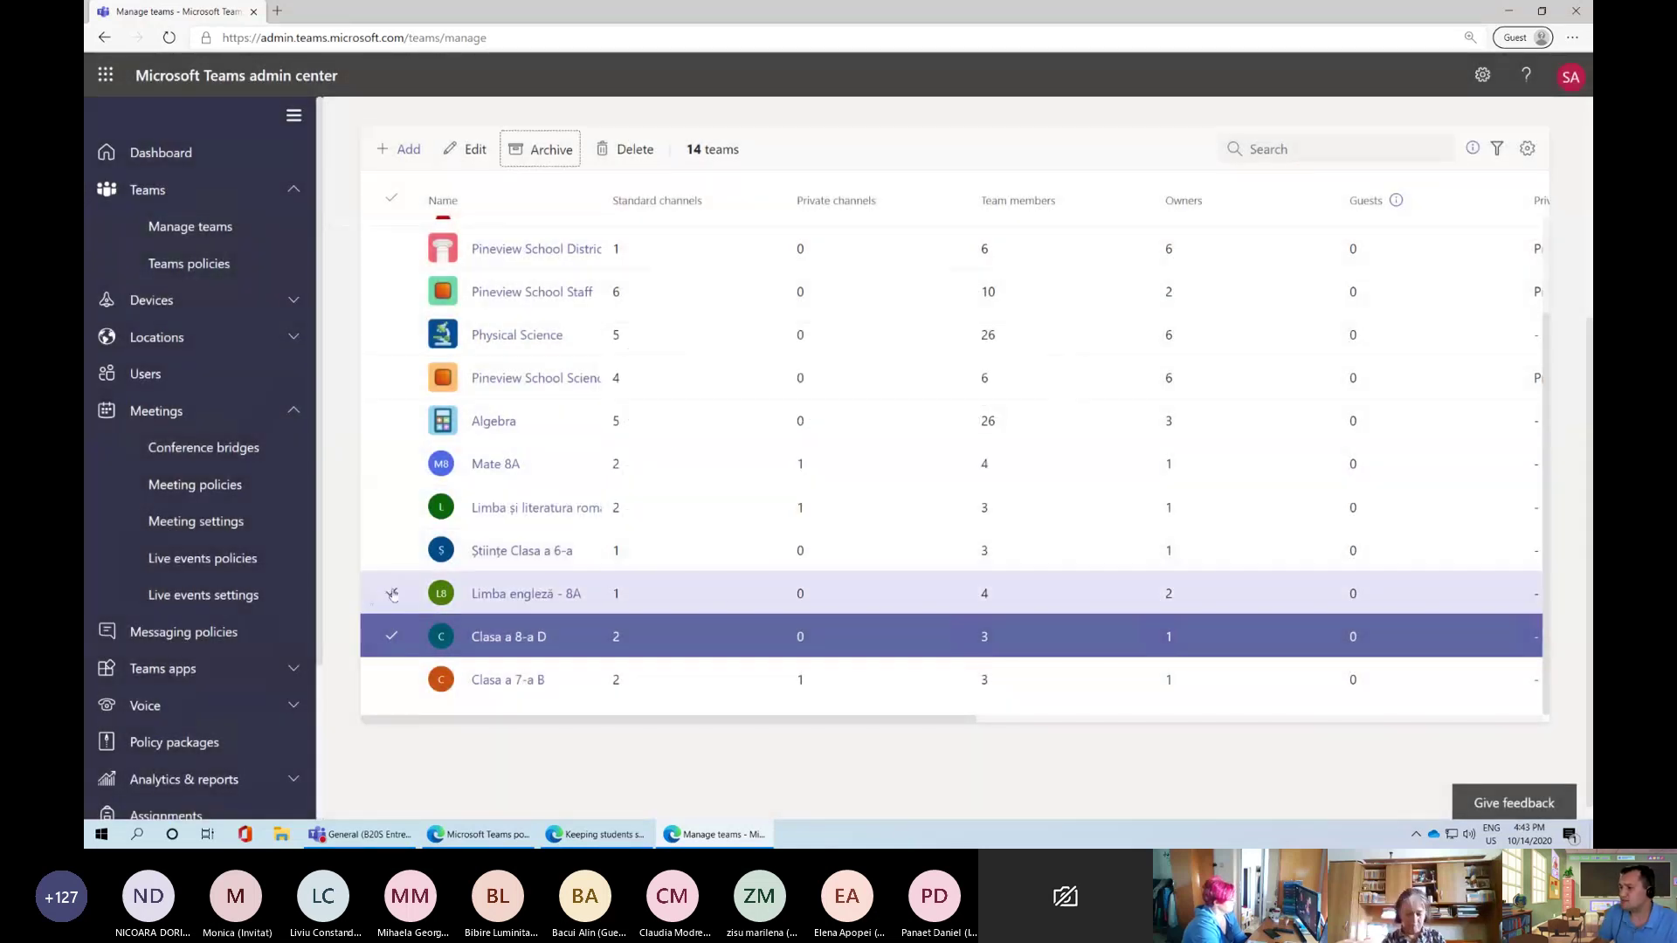
click(391, 592)
click(390, 559)
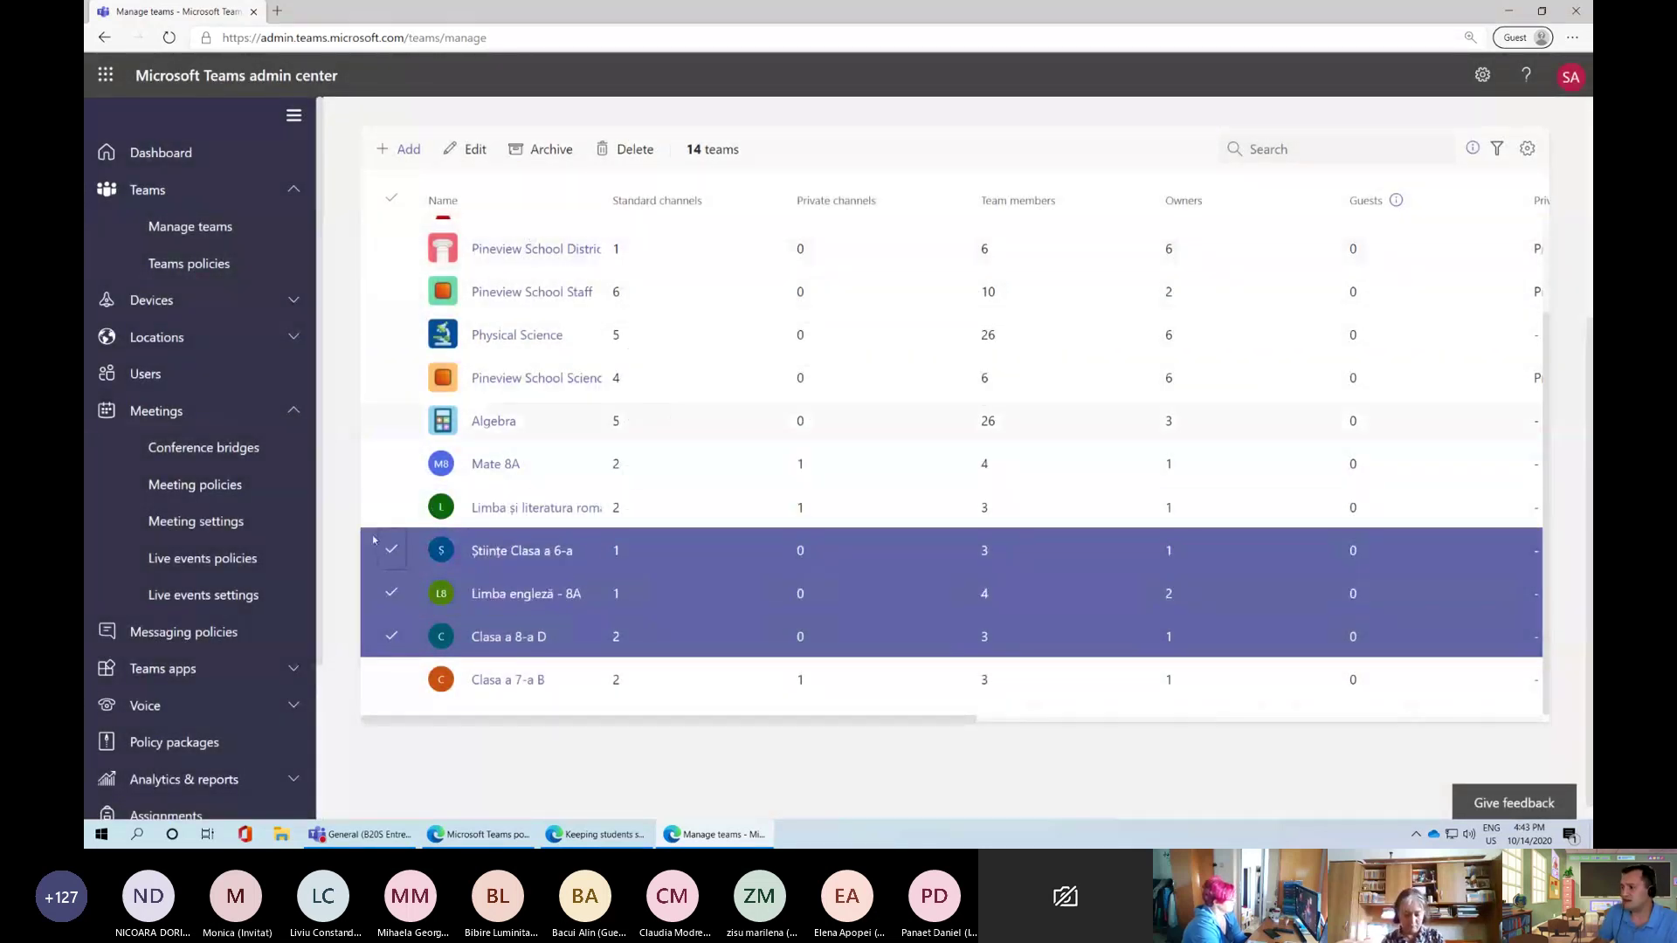
click(389, 559)
click(391, 593)
click(392, 637)
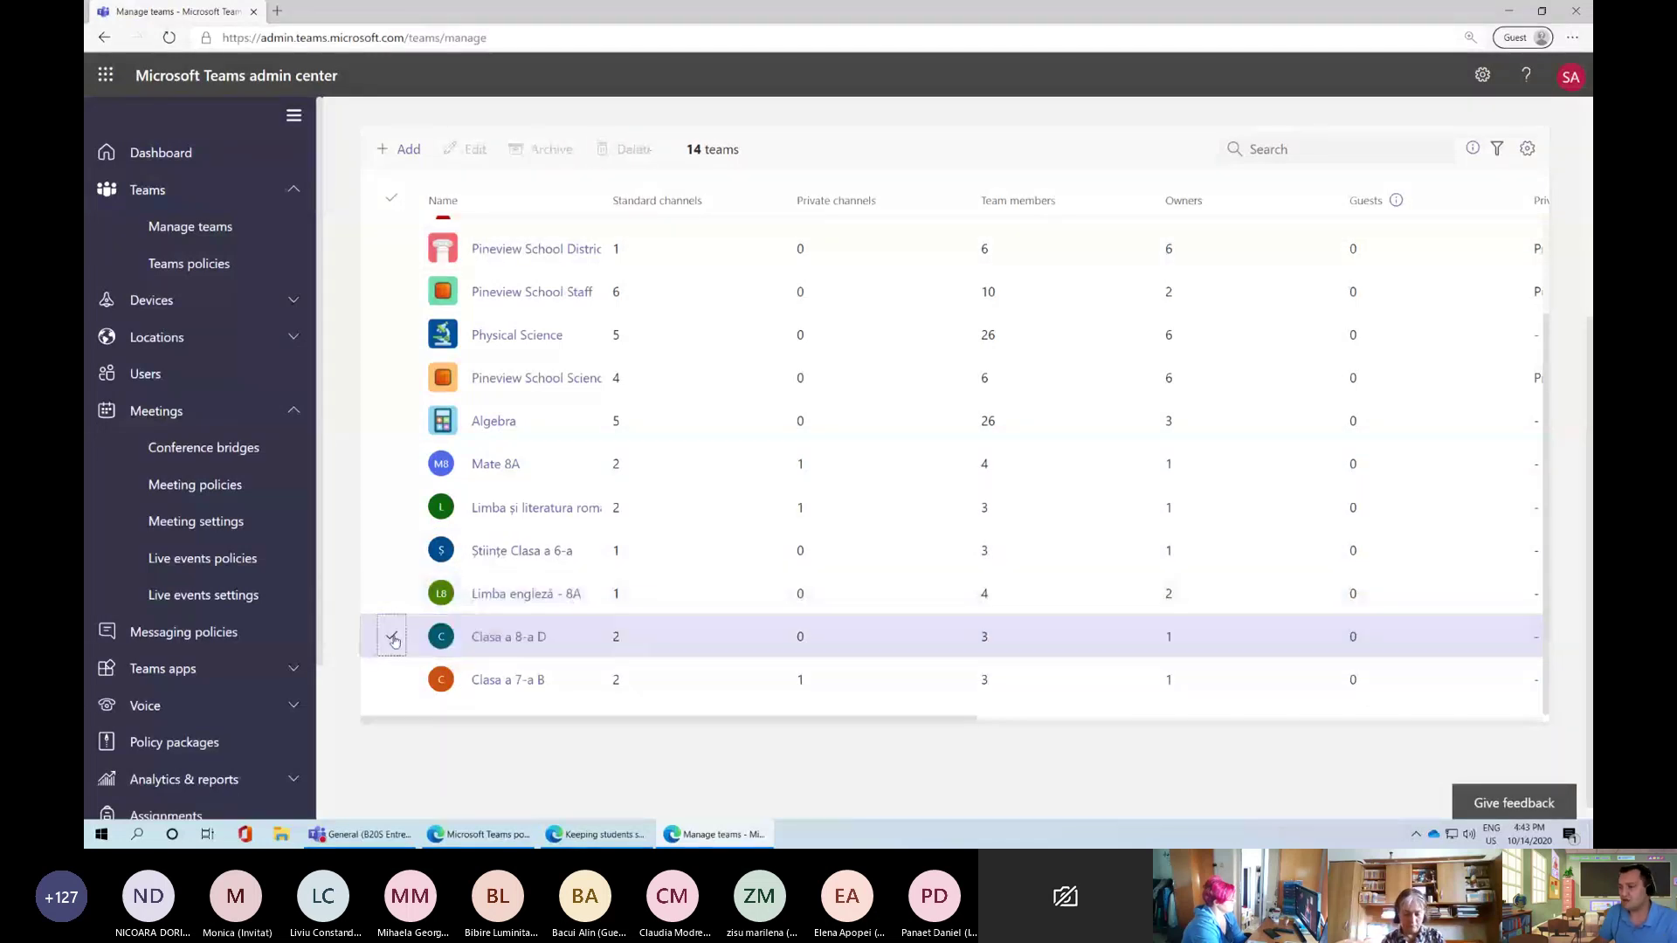
click(394, 641)
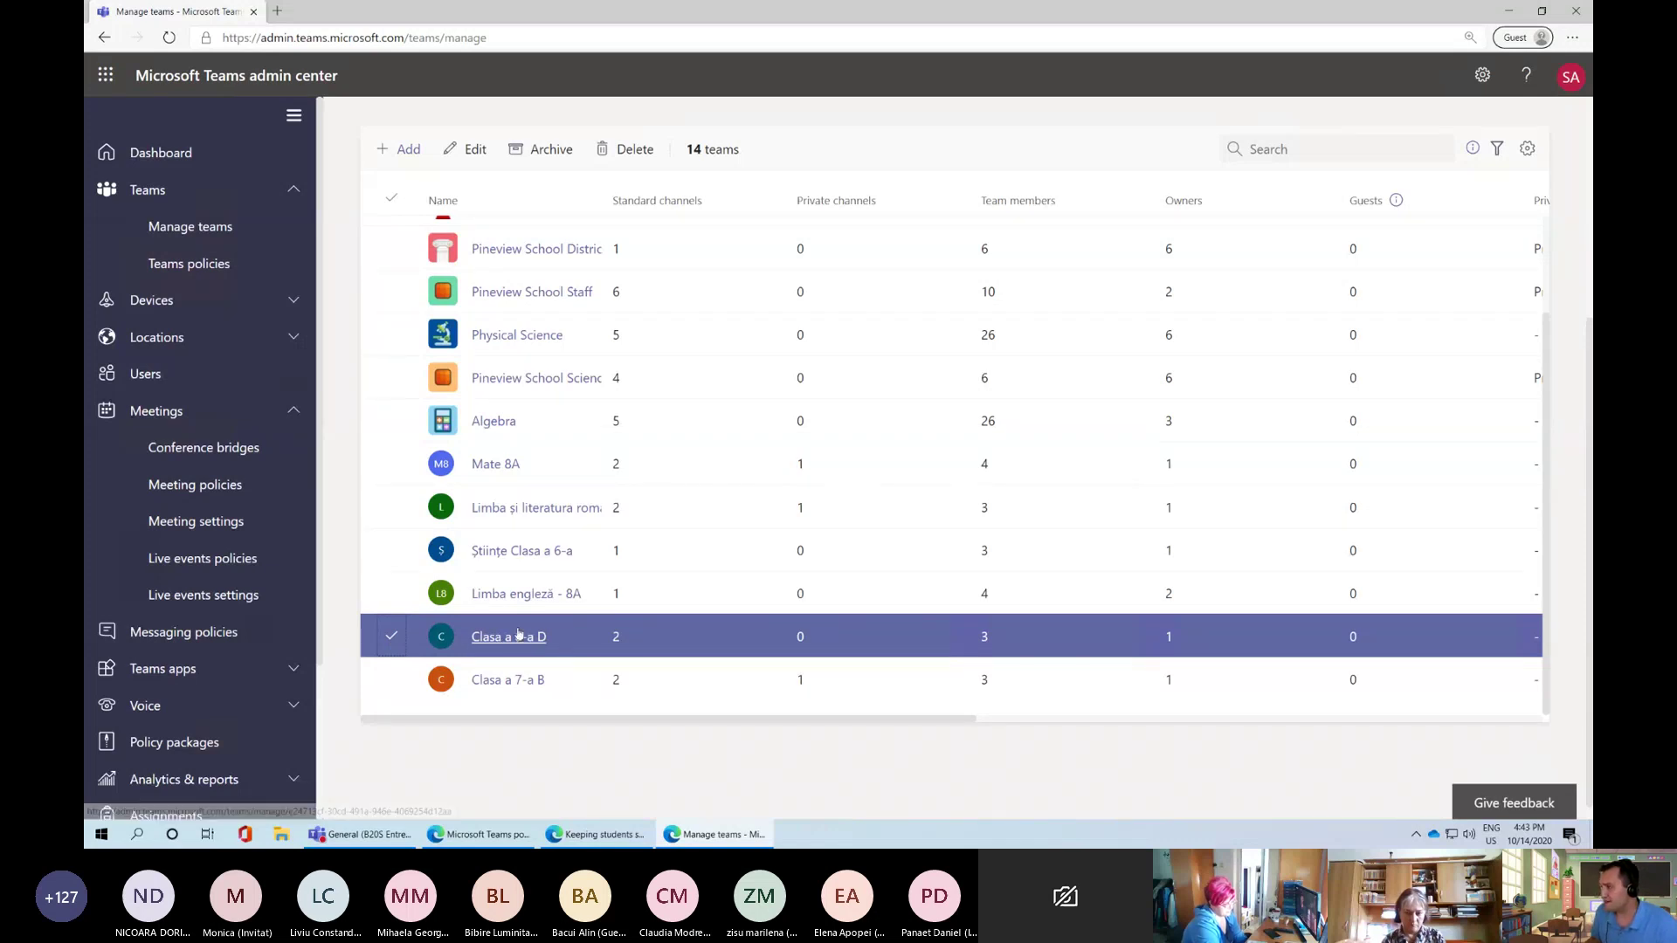
Archive Clasa a 8-a D with its SharePoint site read-only for members
click(552, 150)
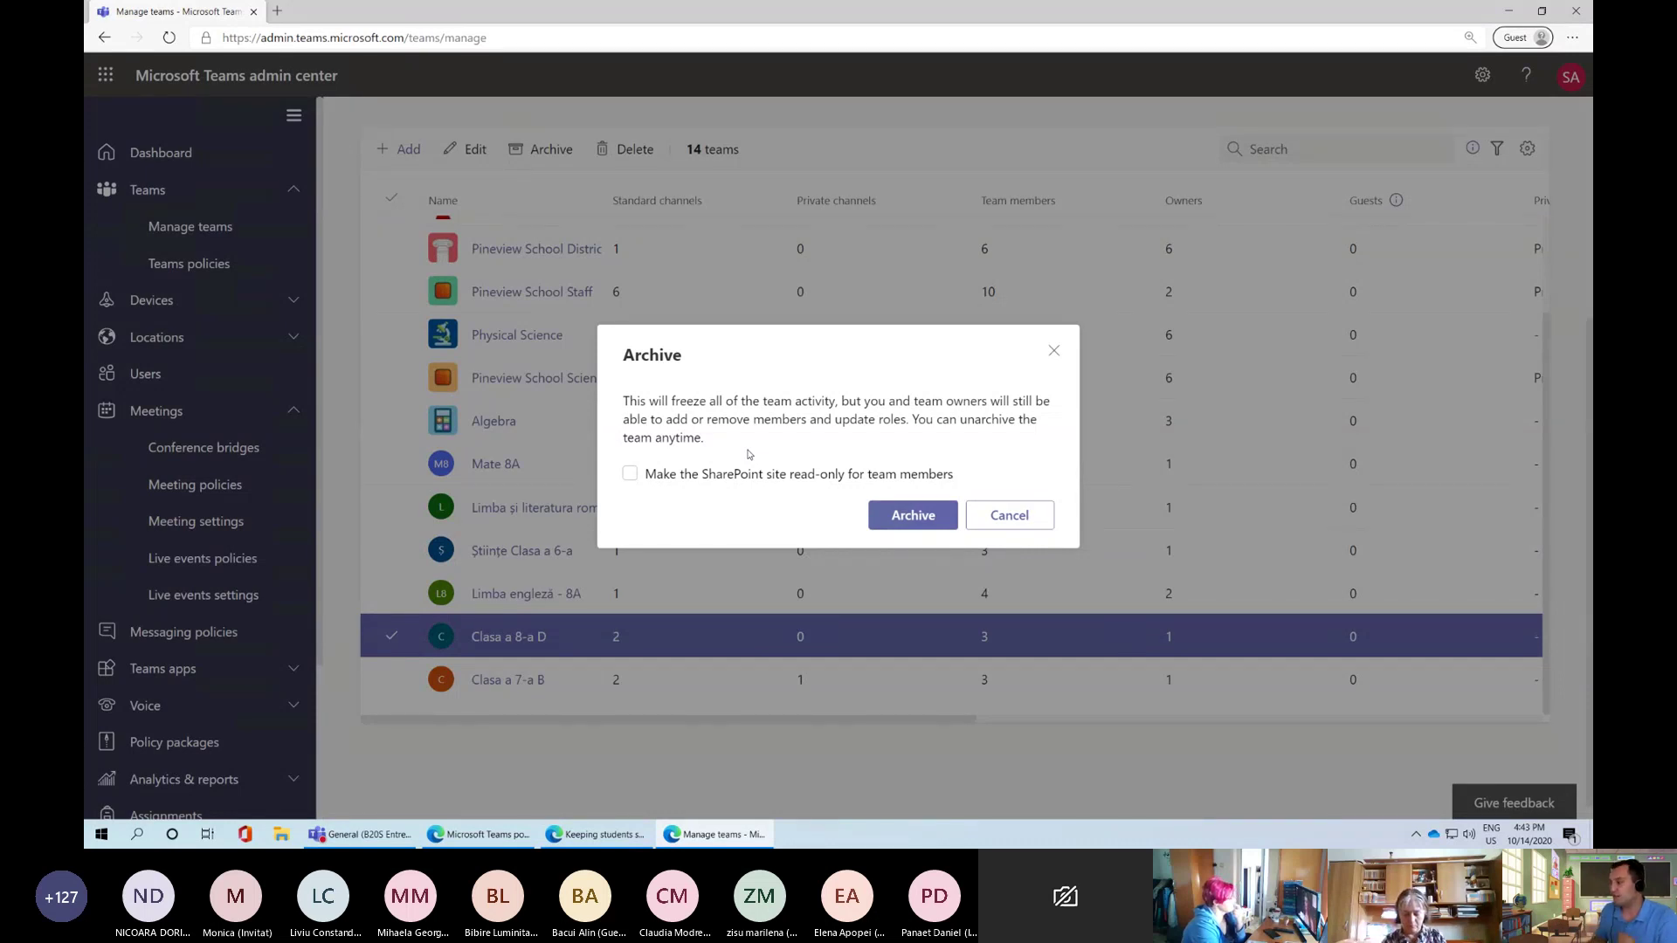
click(727, 480)
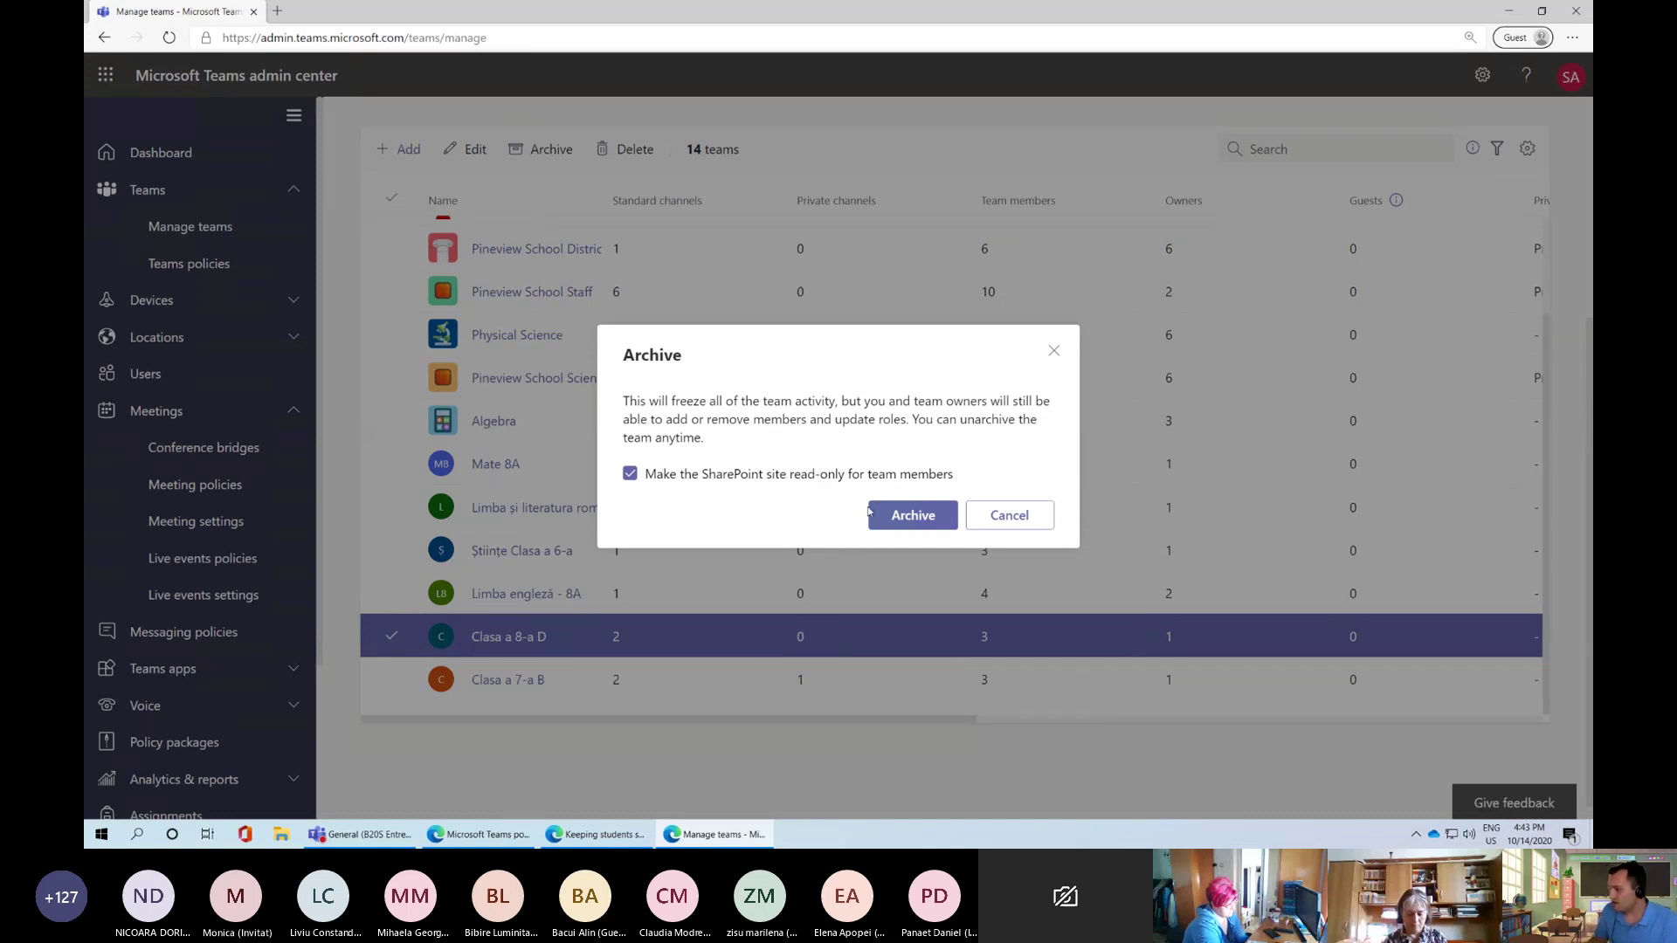
click(895, 515)
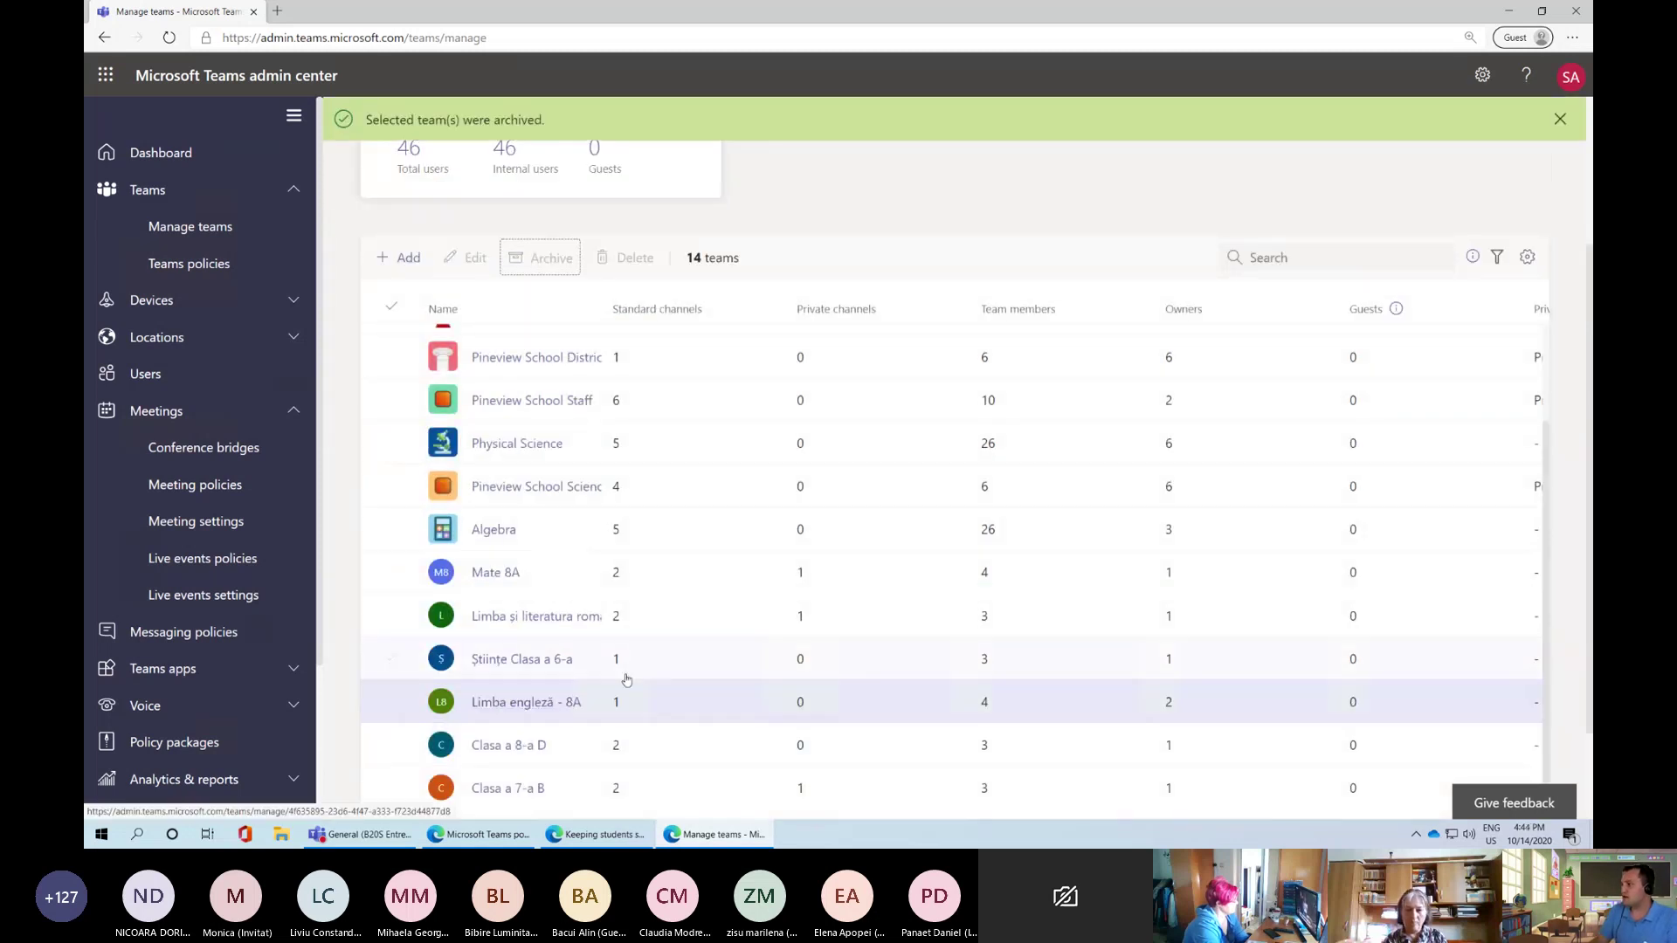
Start a new team, then cancel and discard it so no team is created
scroll(626, 680, down, 2)
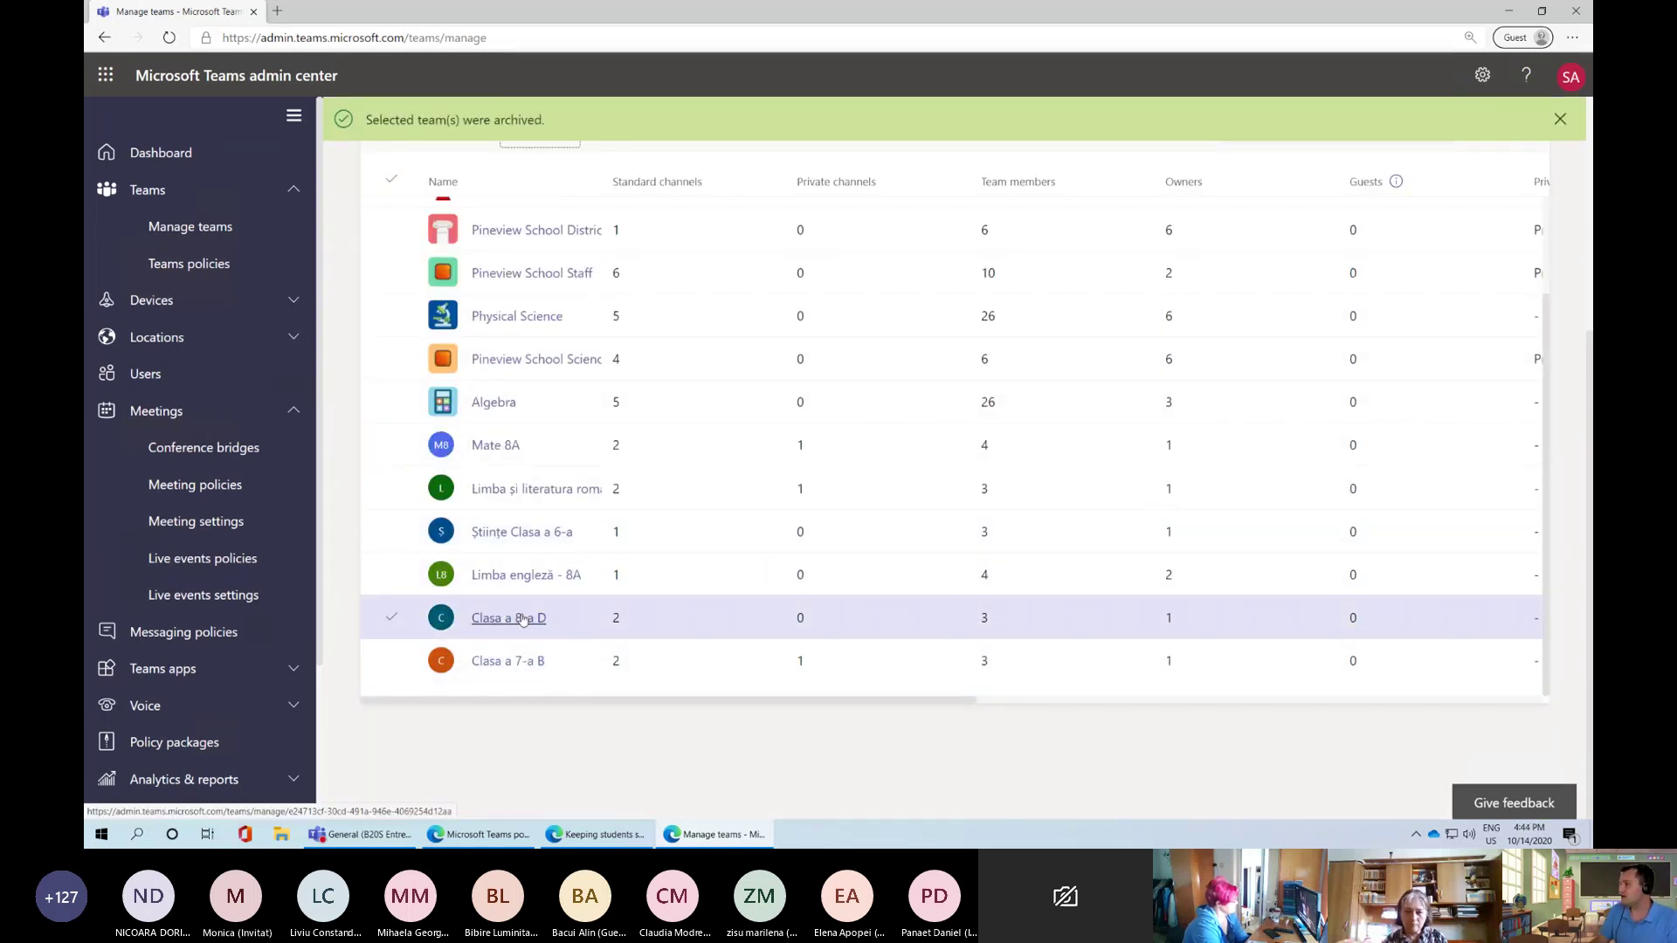
scroll(523, 619, up, 5)
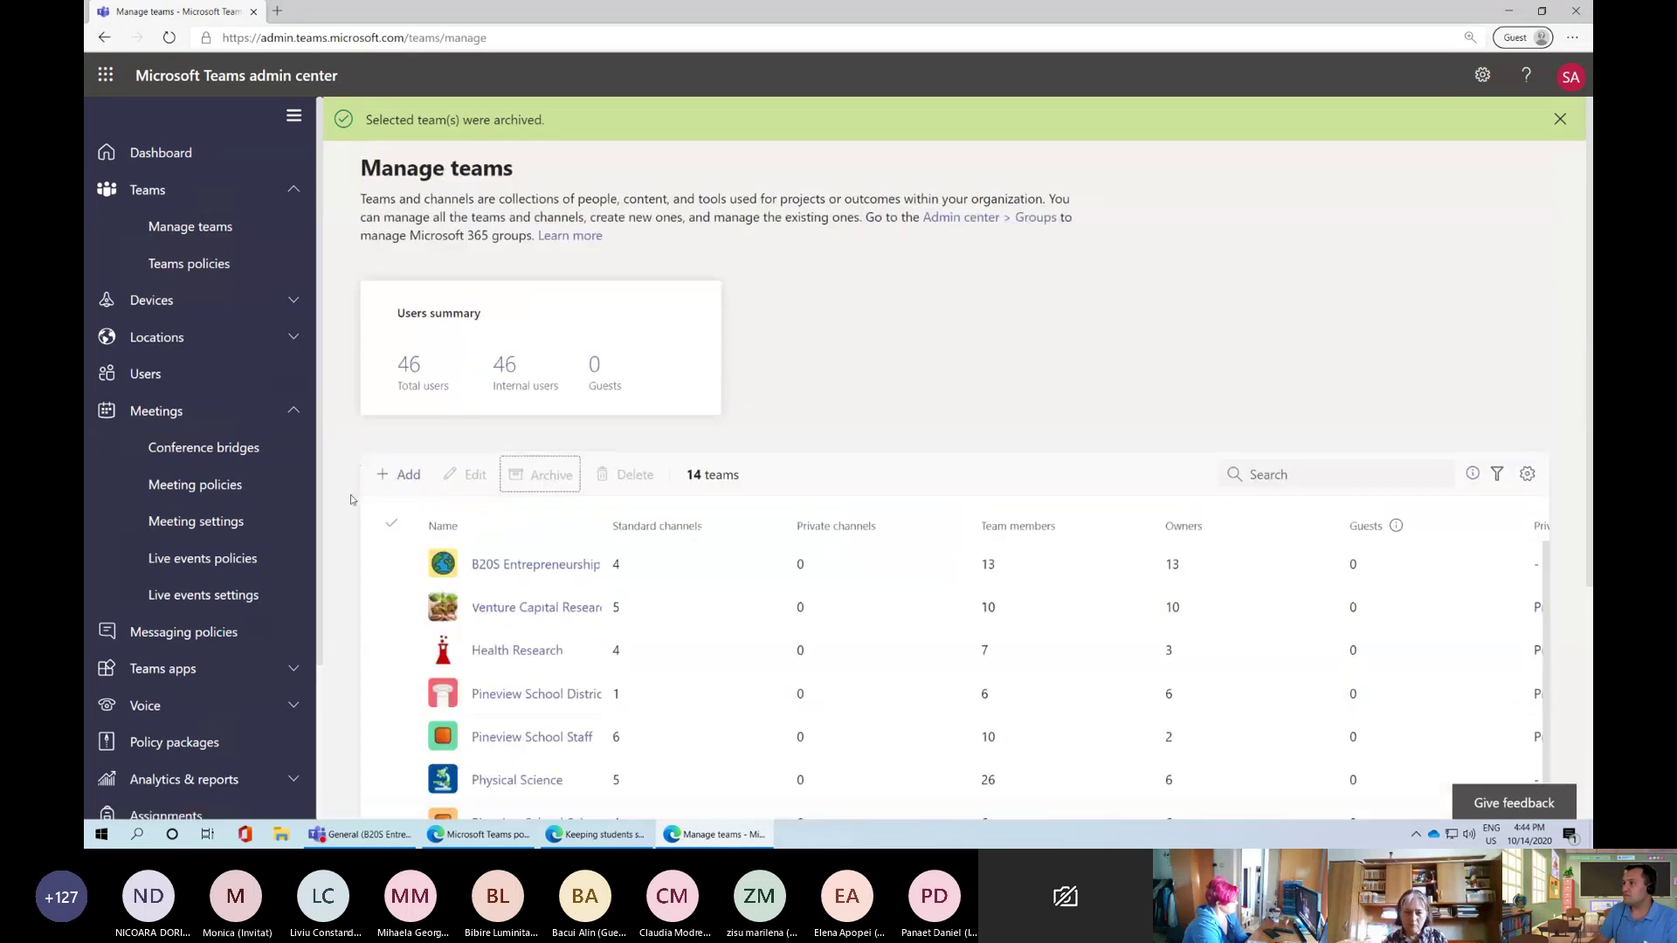
scroll(521, 363, down, 3)
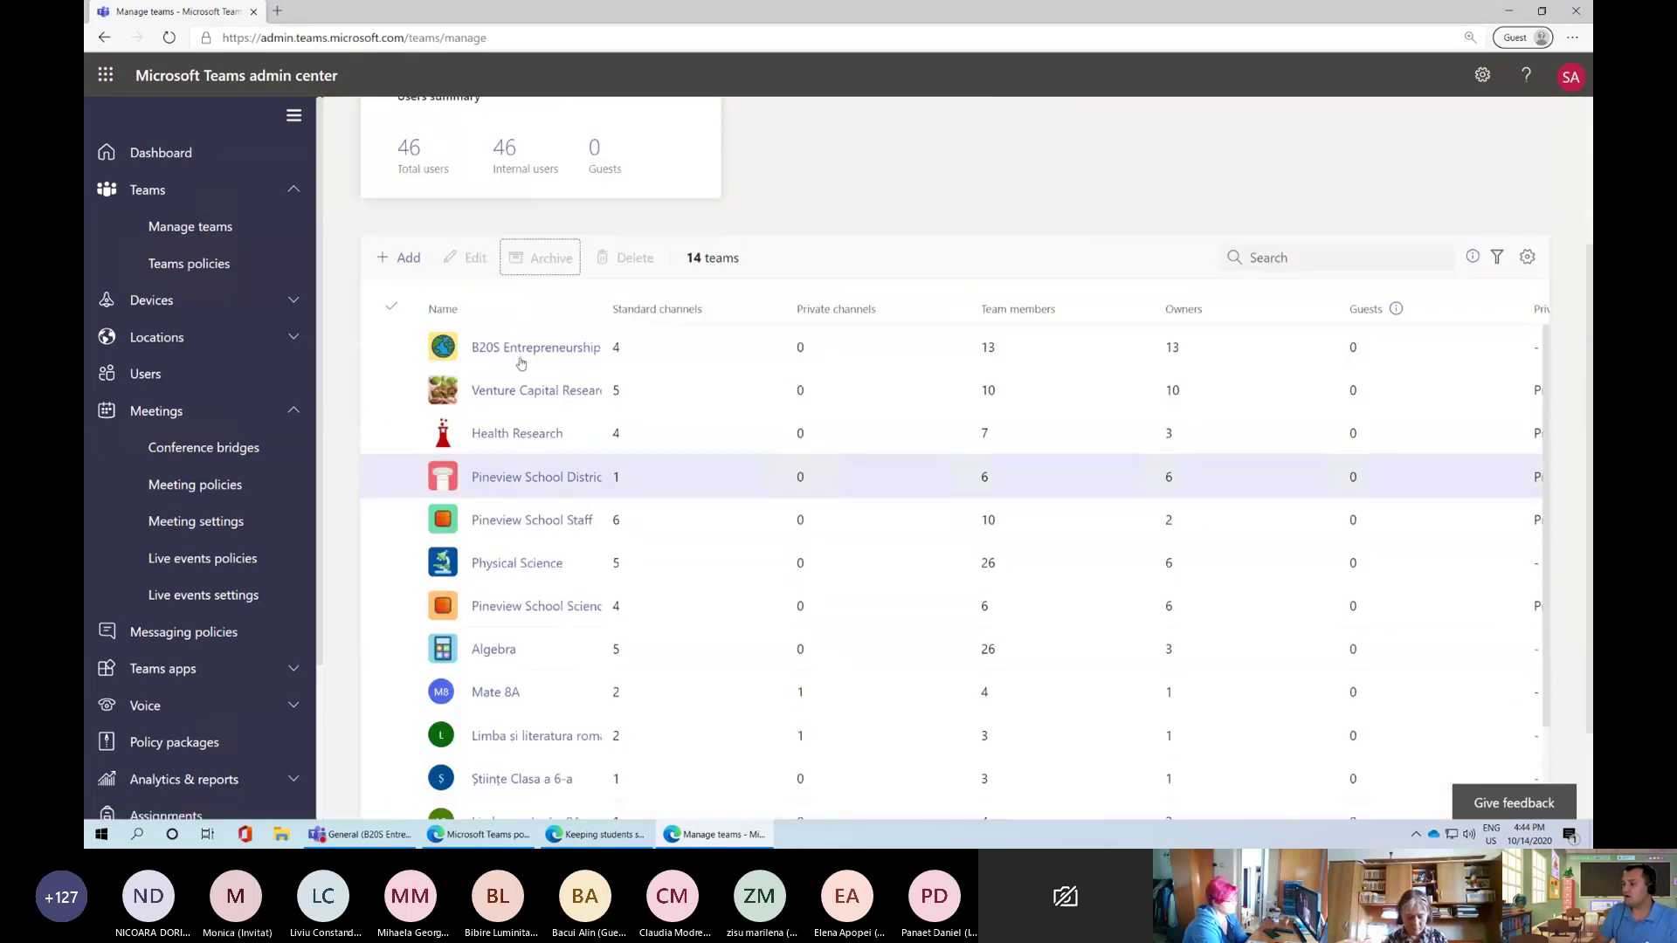
scroll(464, 711, down, 3)
scroll(346, 367, up, 3)
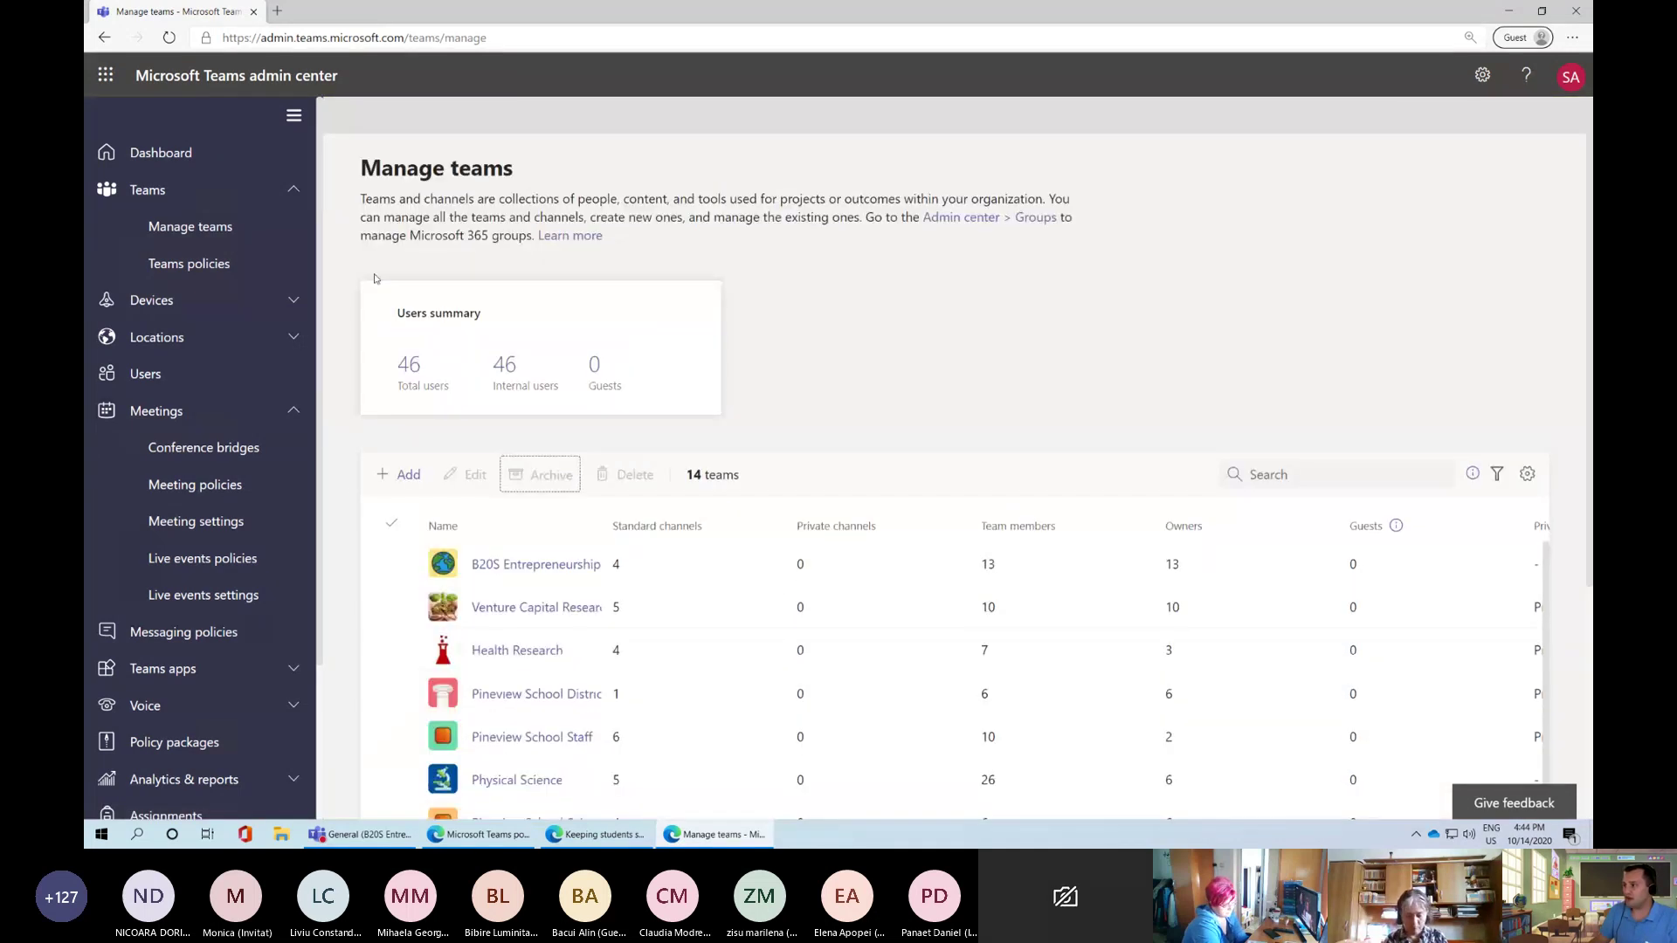
click(399, 474)
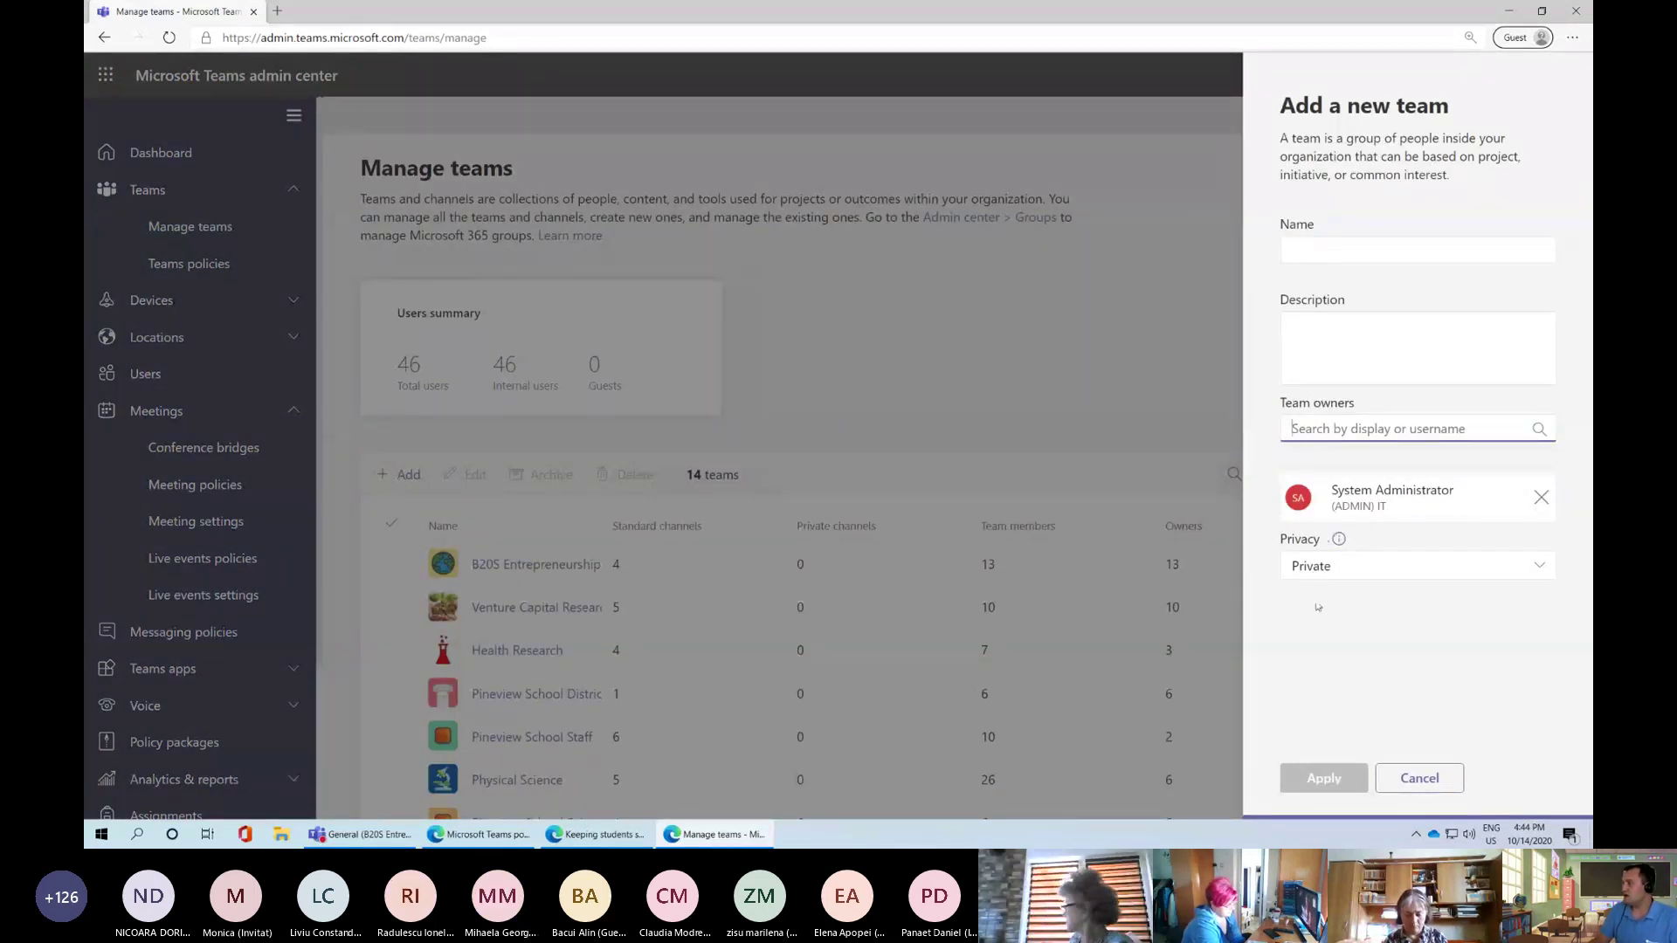
click(1424, 779)
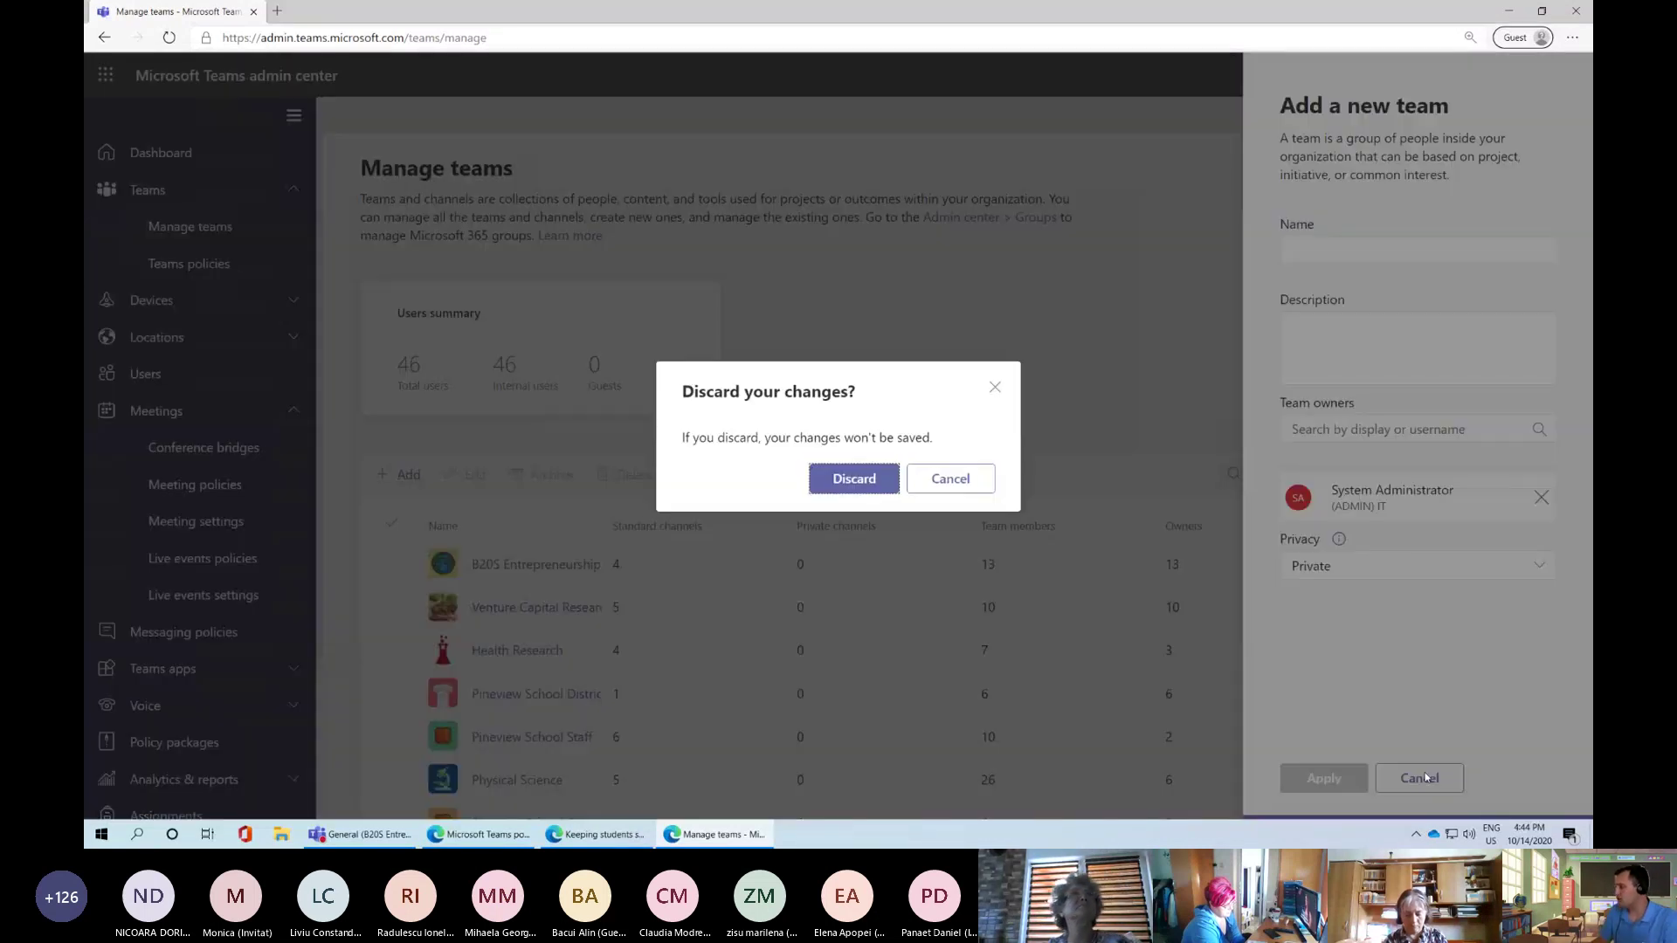
click(852, 479)
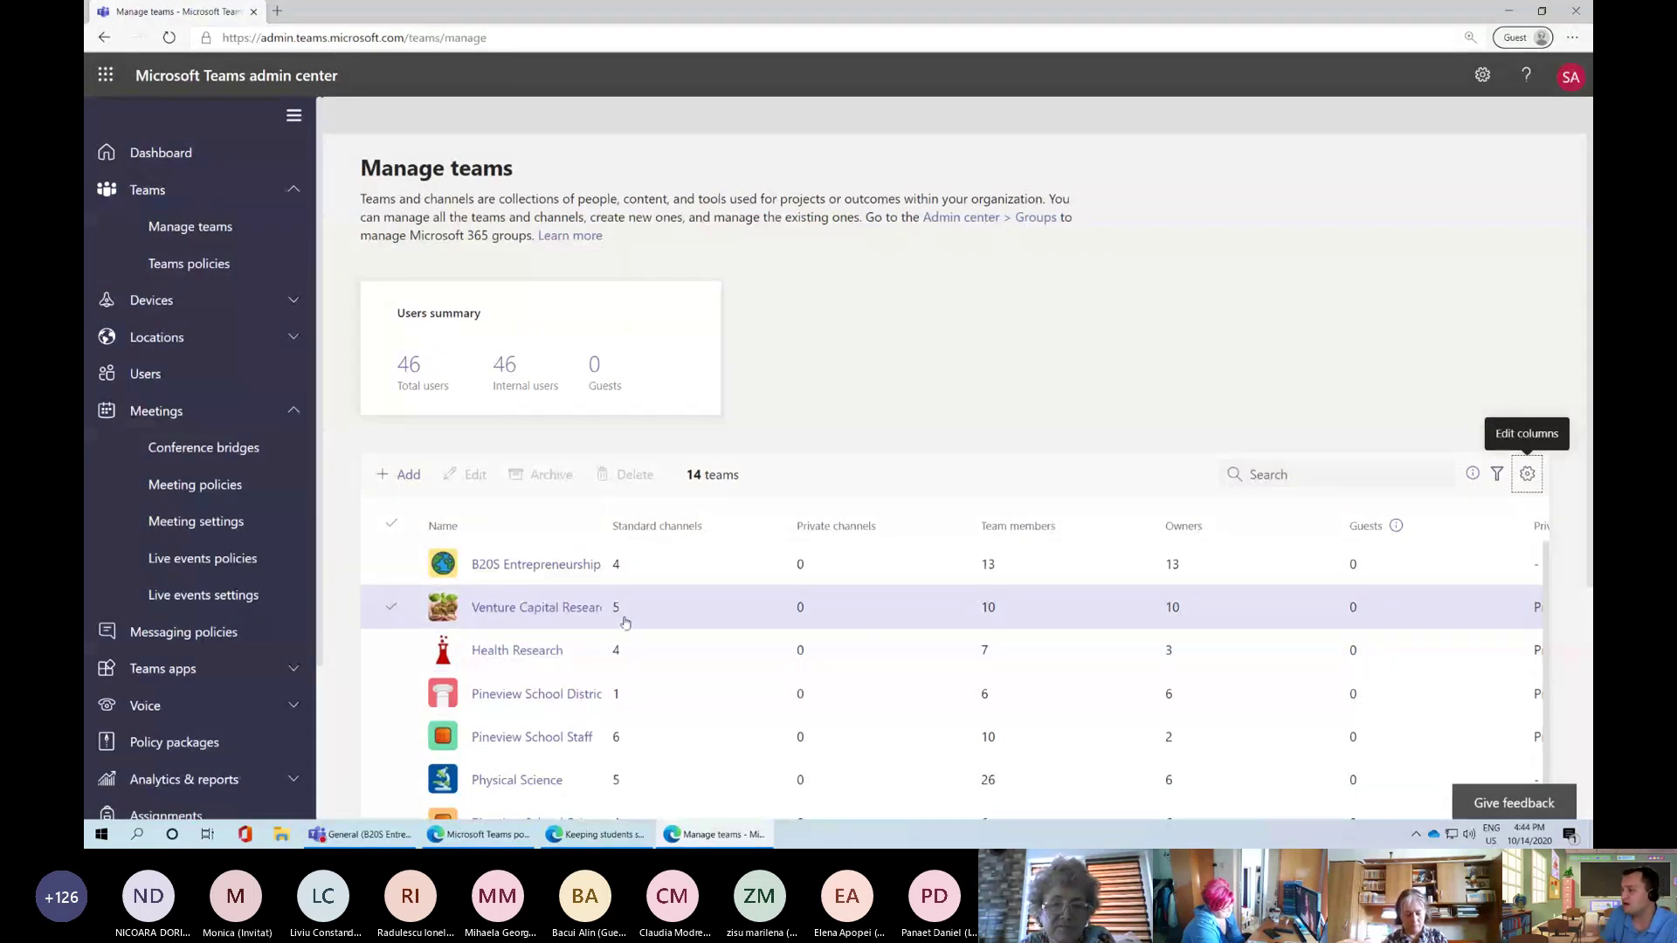
scroll(626, 622, down, 5)
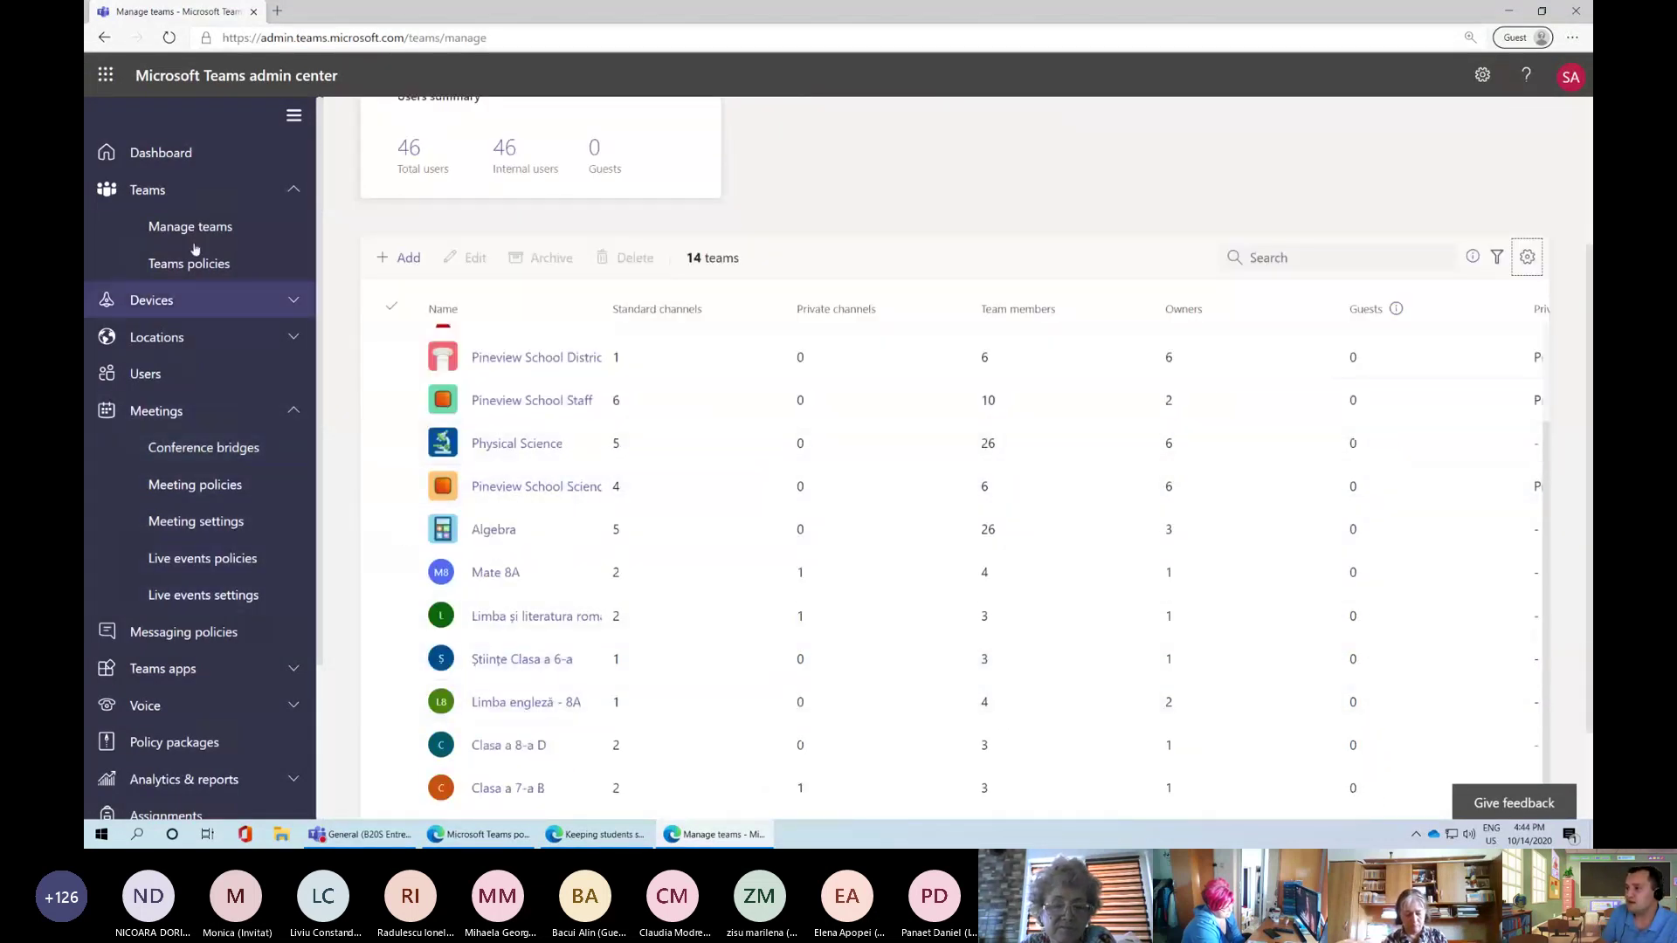
Reload Manage teams, scroll the list, and go to Messaging policies
click(193, 229)
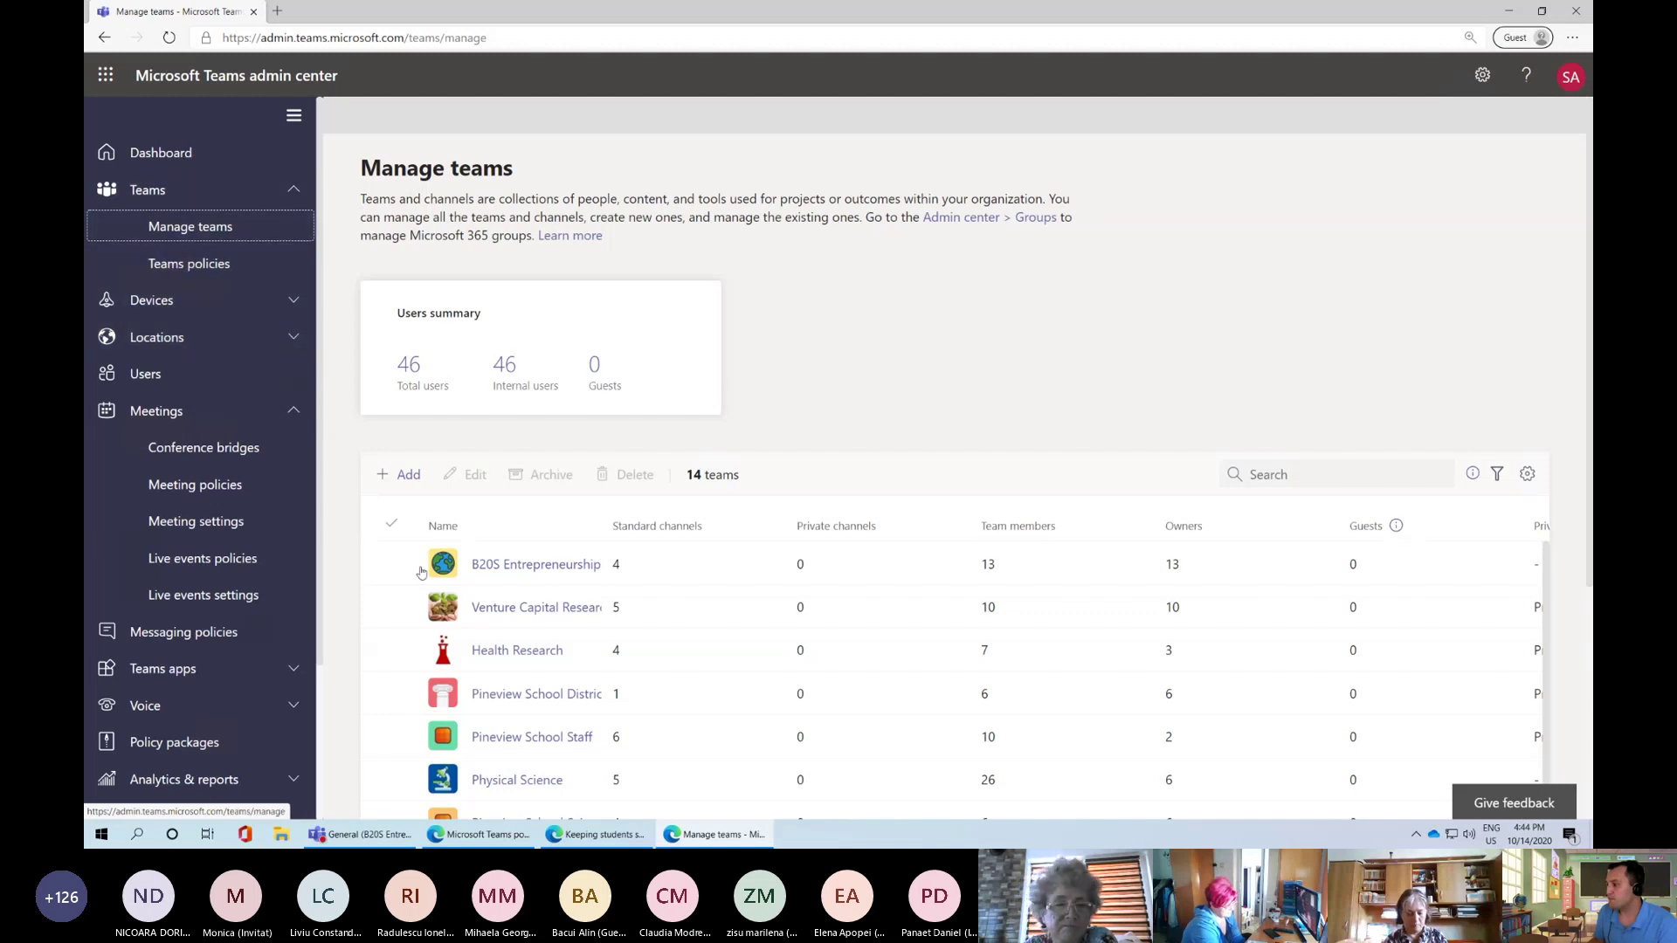
scroll(489, 594, down, 2)
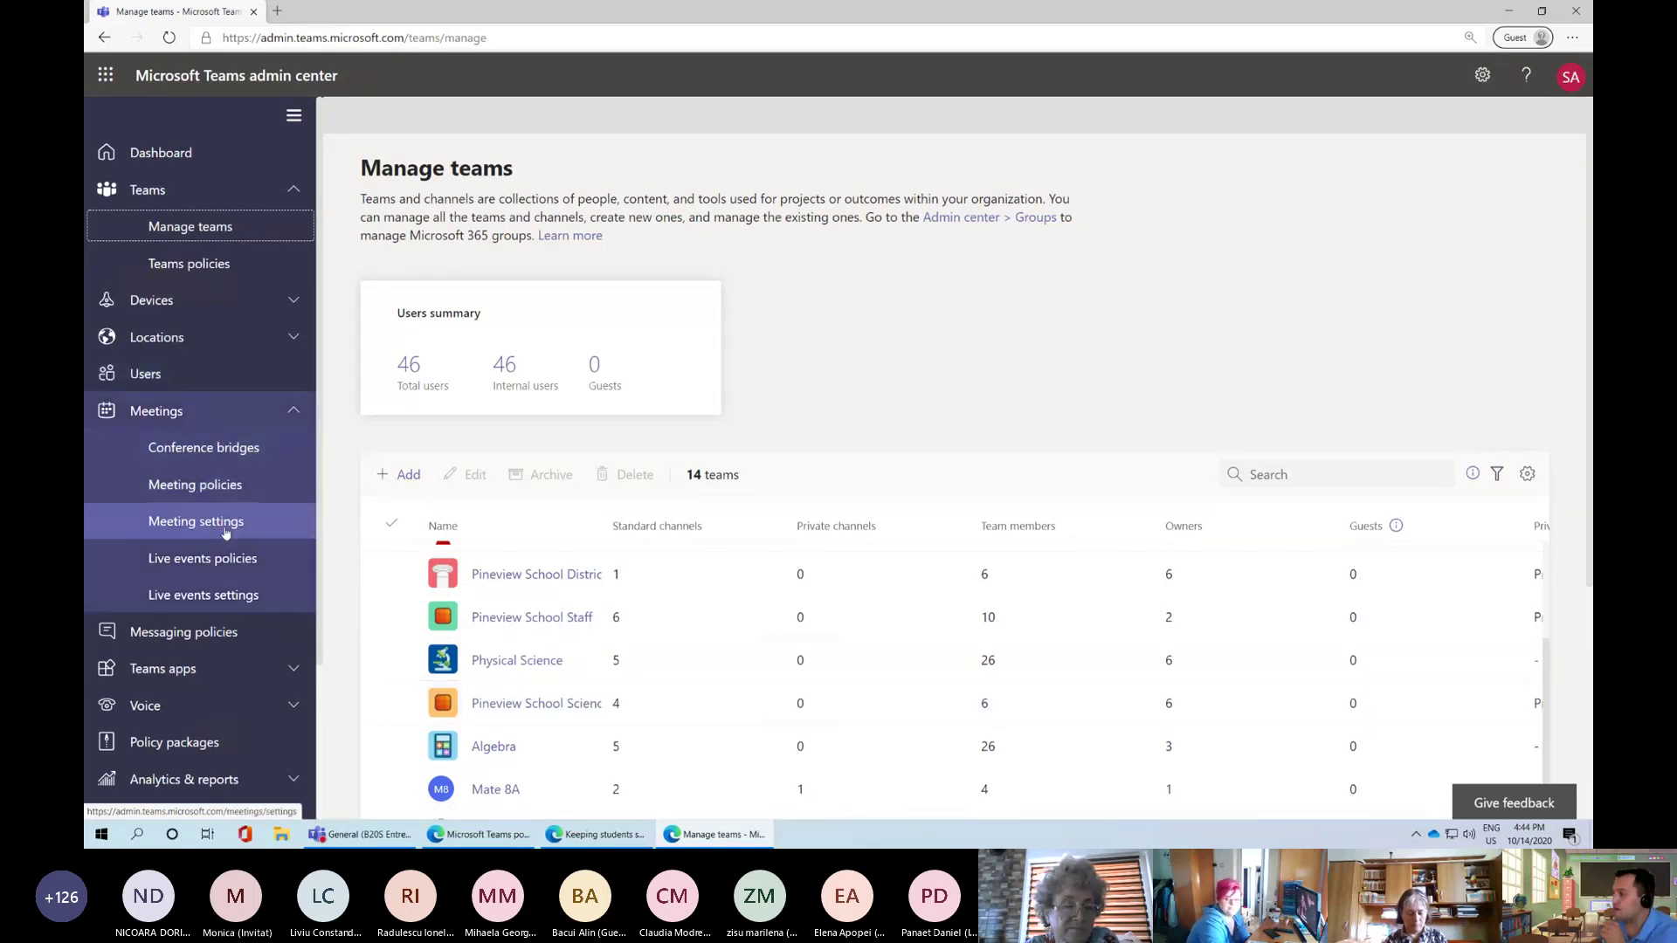
scroll(184, 631, down, 1)
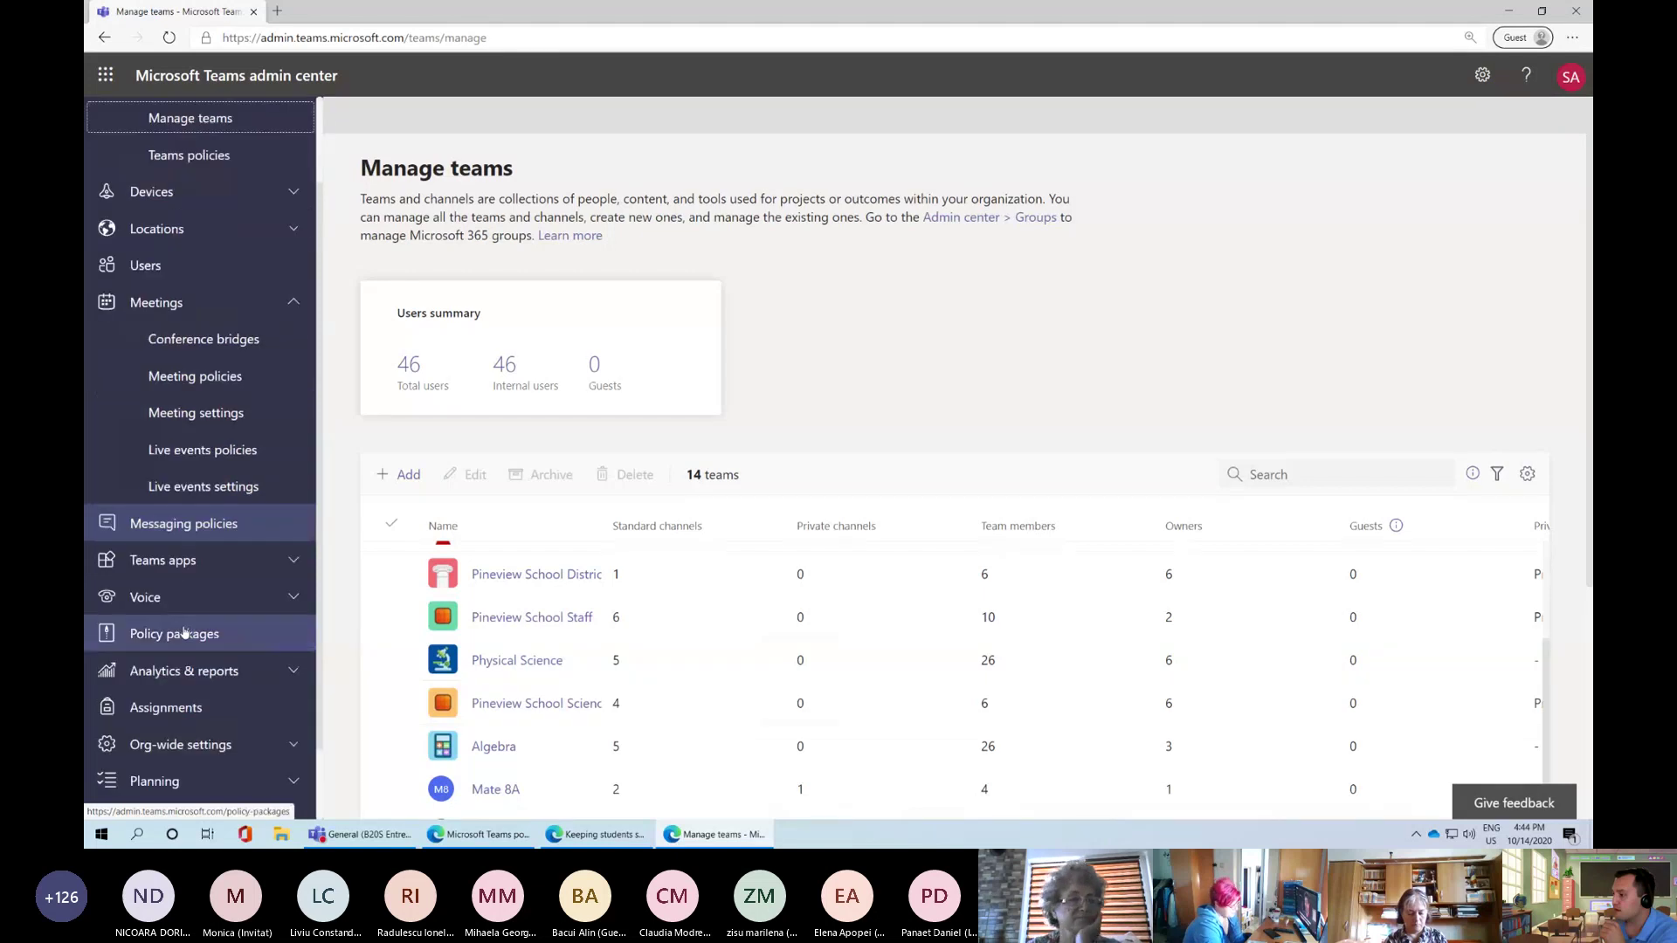
click(183, 526)
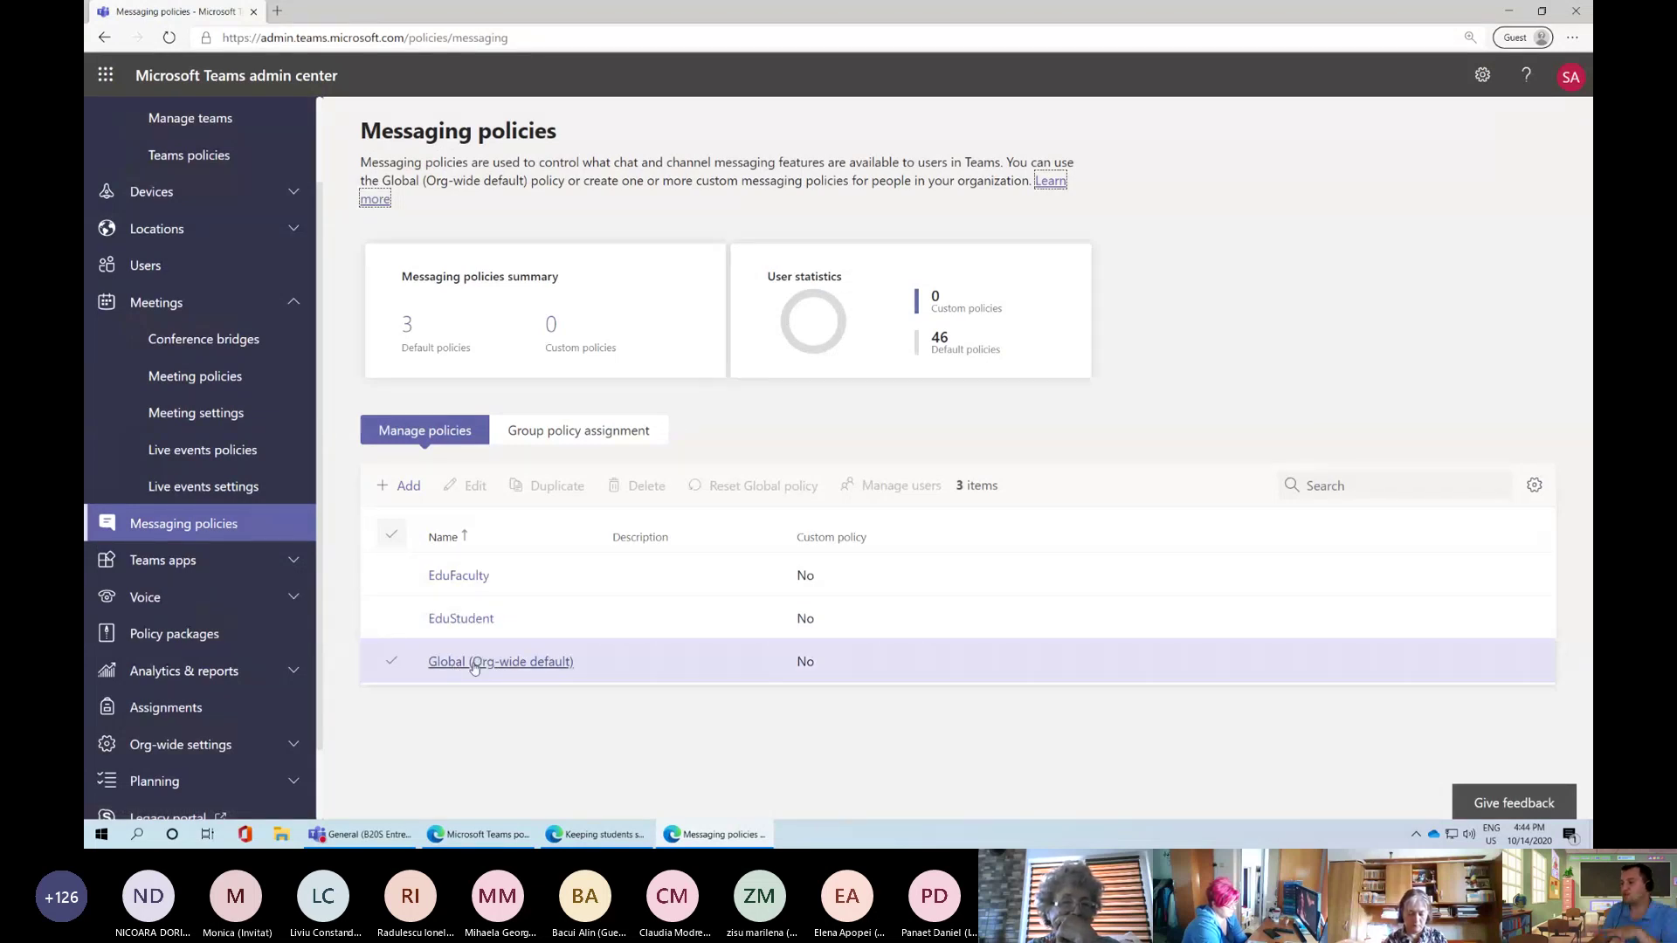
In the Global (Org-wide default) messaging policy, keep Delete sent messages On and switch Owners can delete sent messages On
click(474, 665)
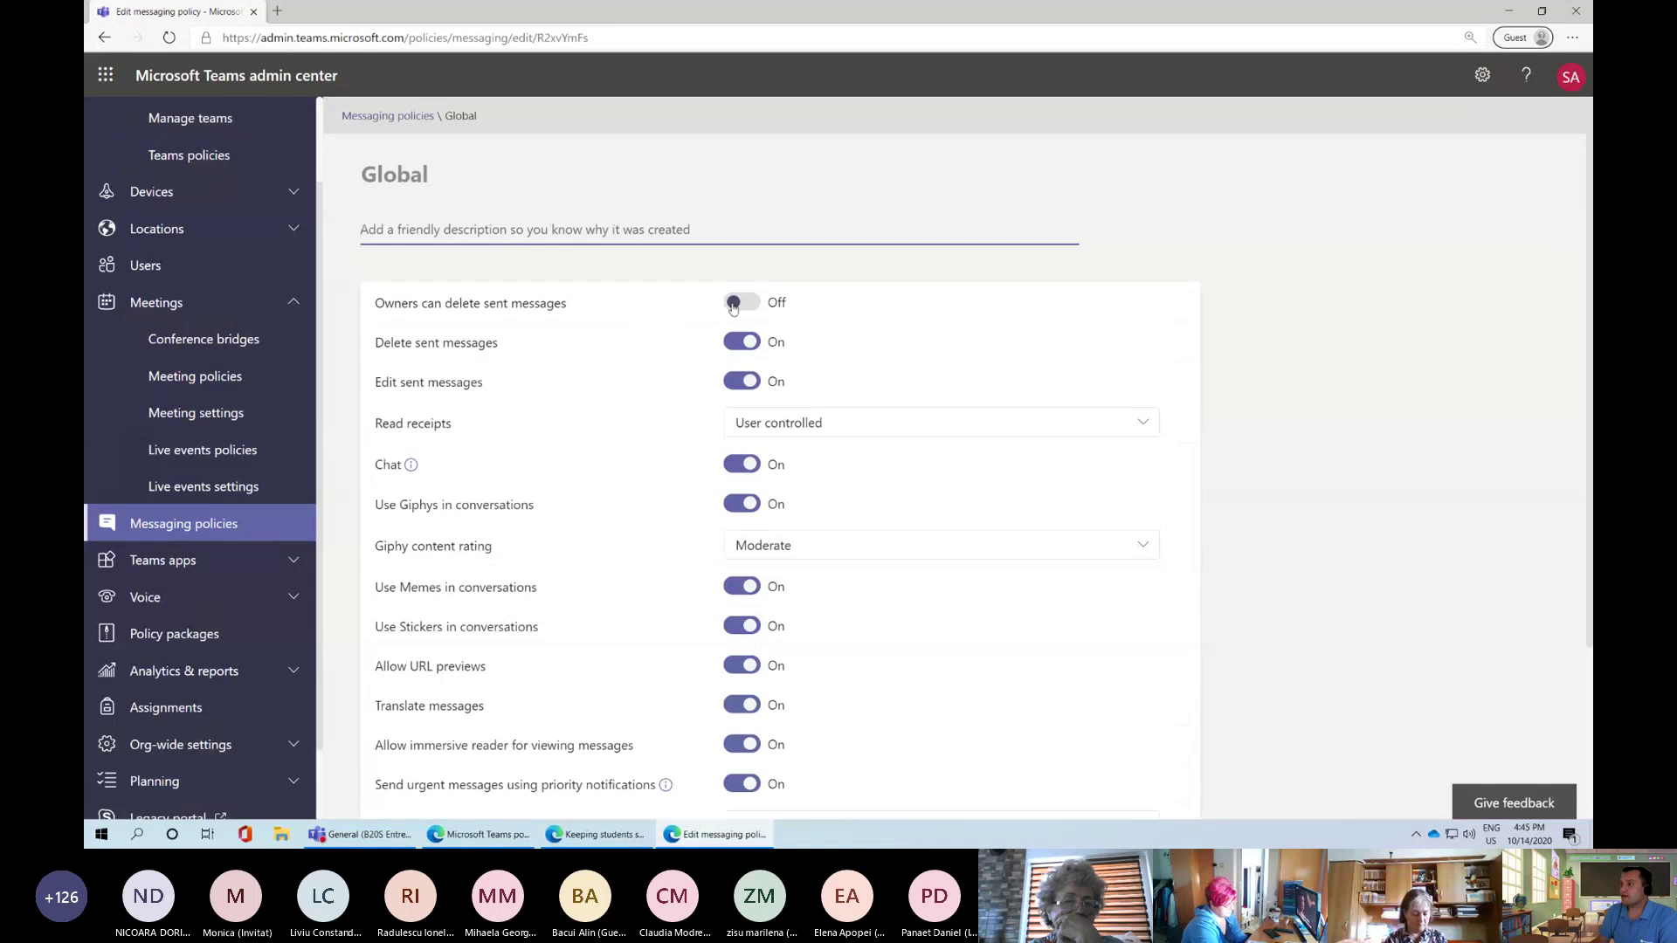
click(745, 347)
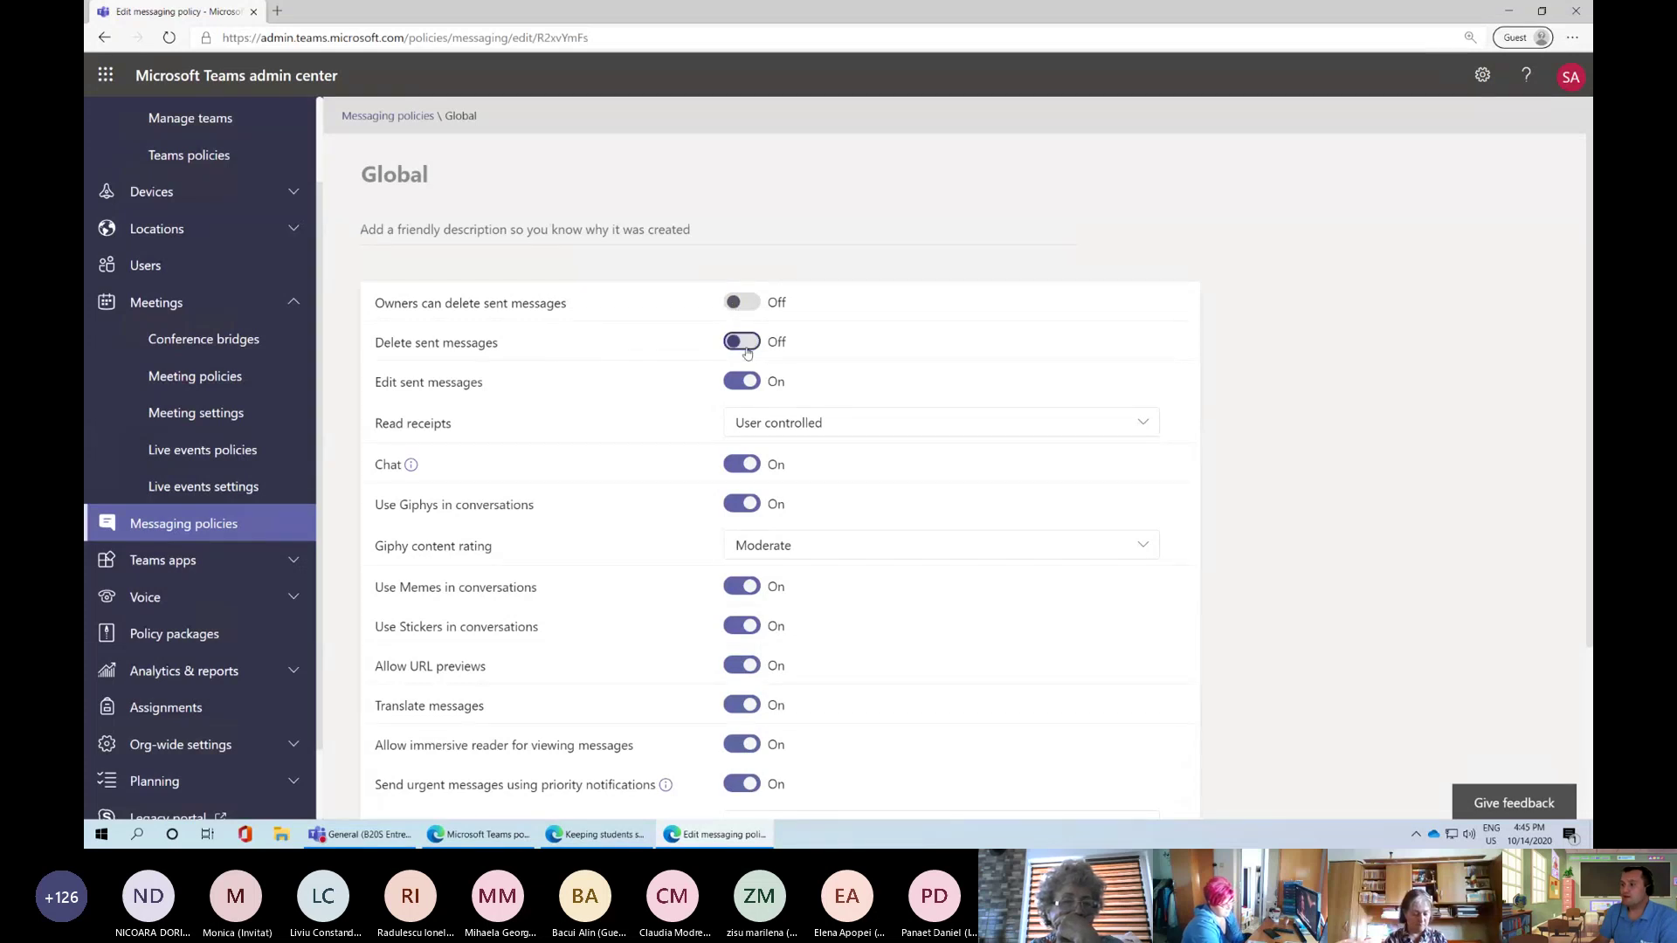
click(745, 346)
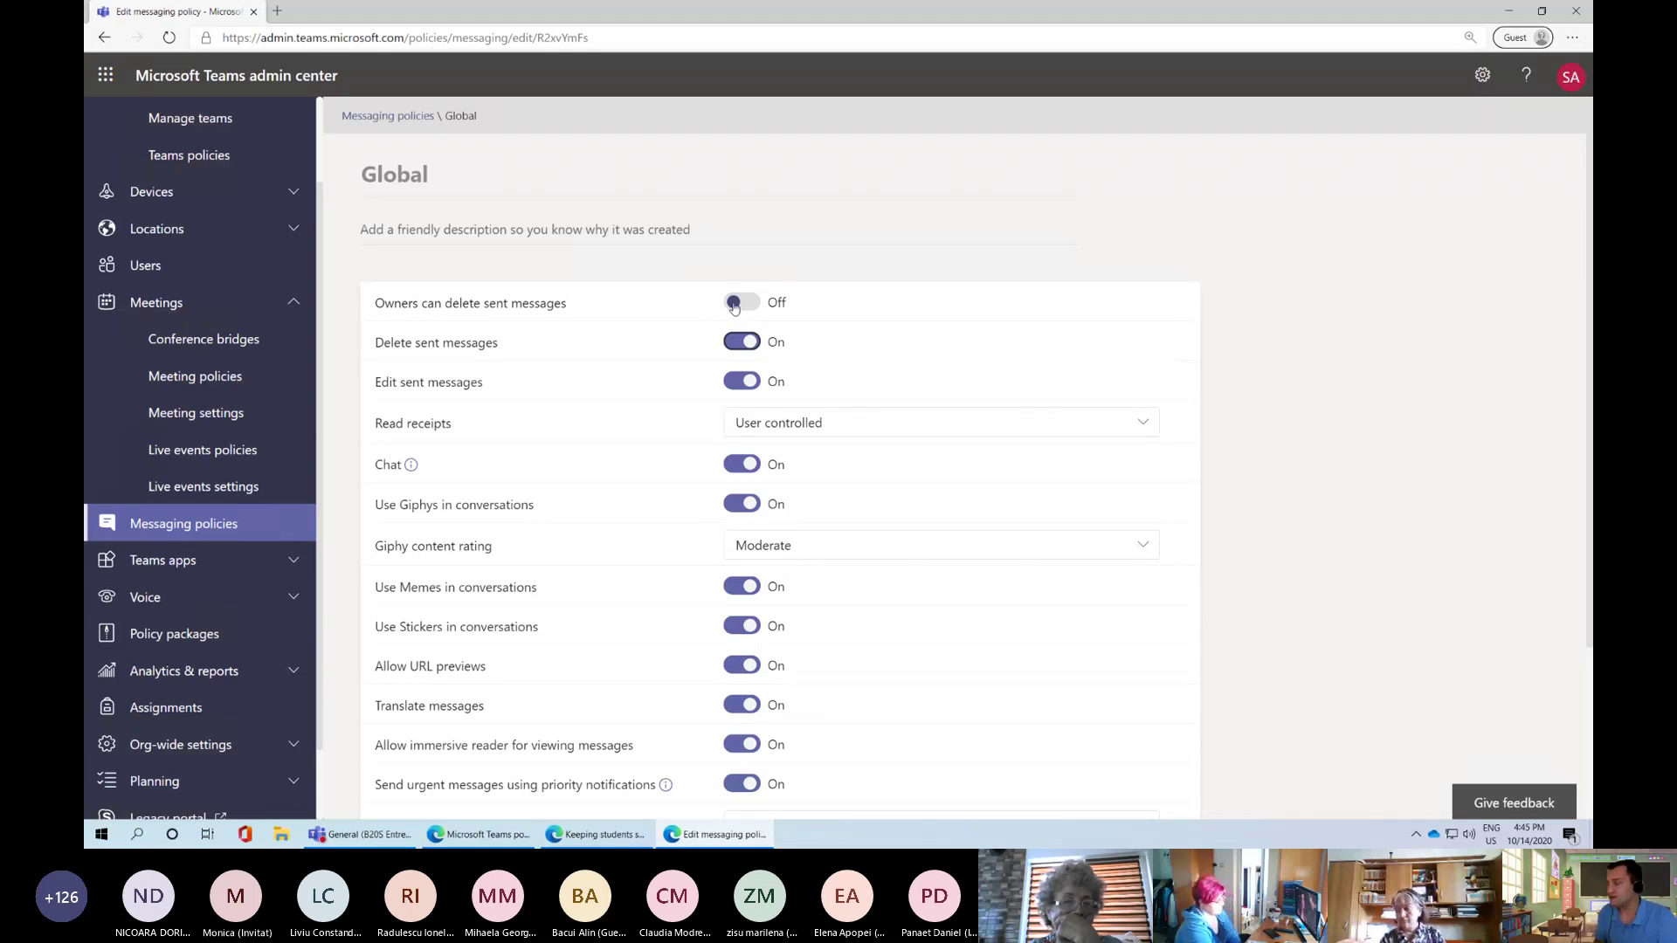
click(740, 304)
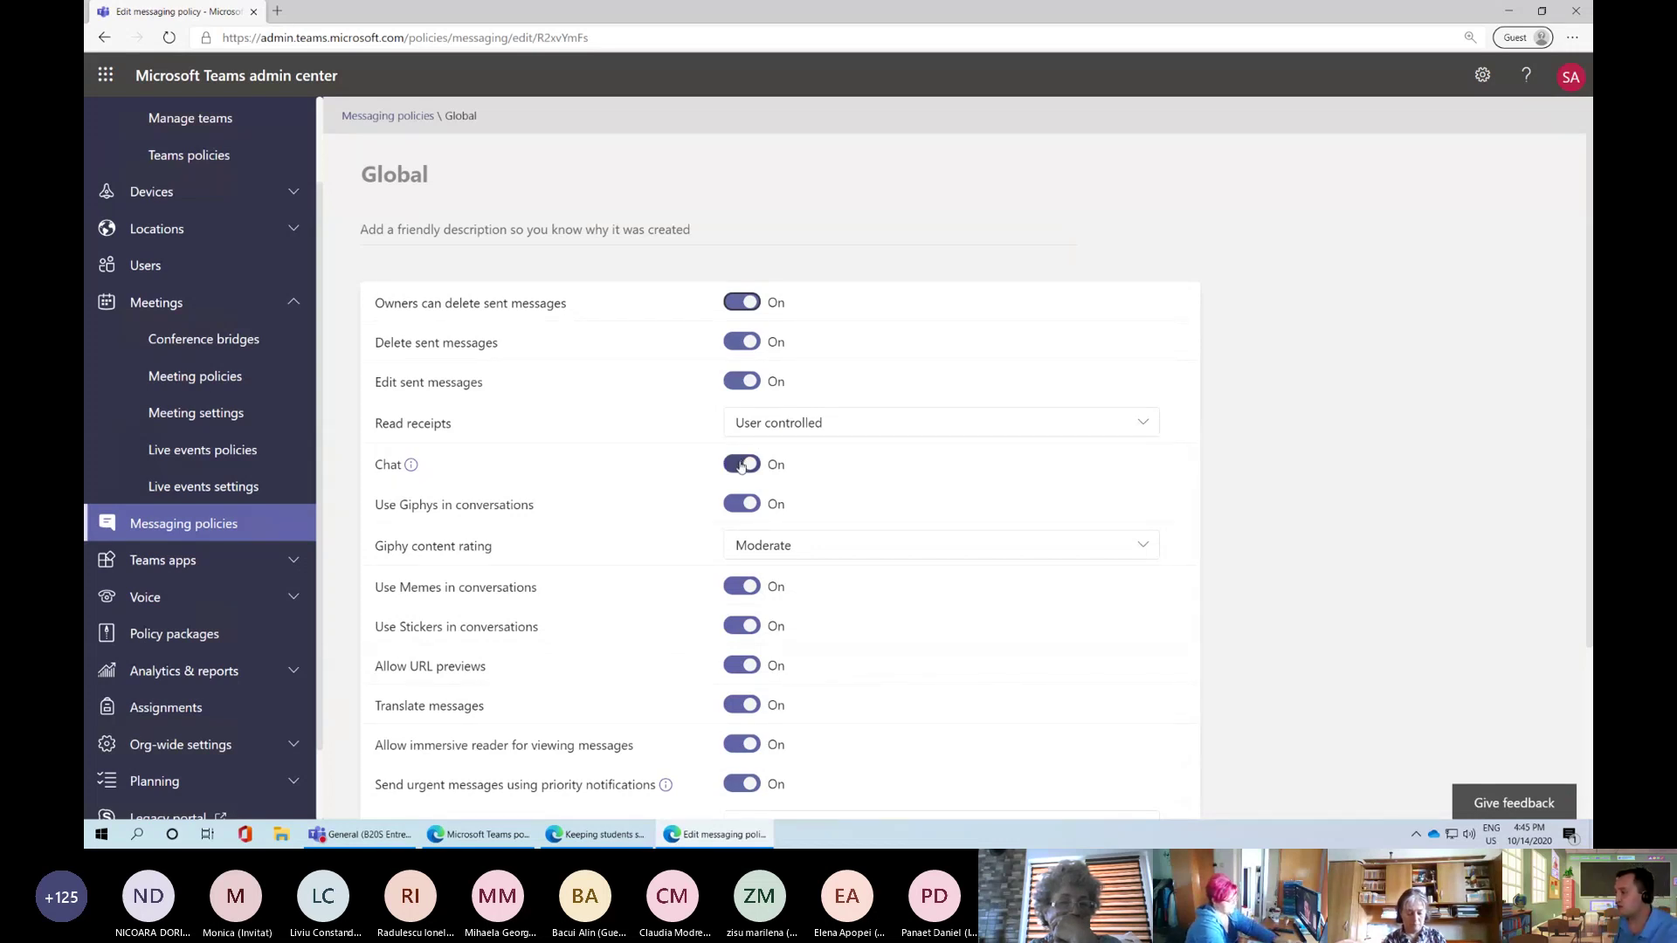
Scroll down the policy, then bring the Student policy quick guide forward and highlight its heading
scroll(740, 466, down, 1)
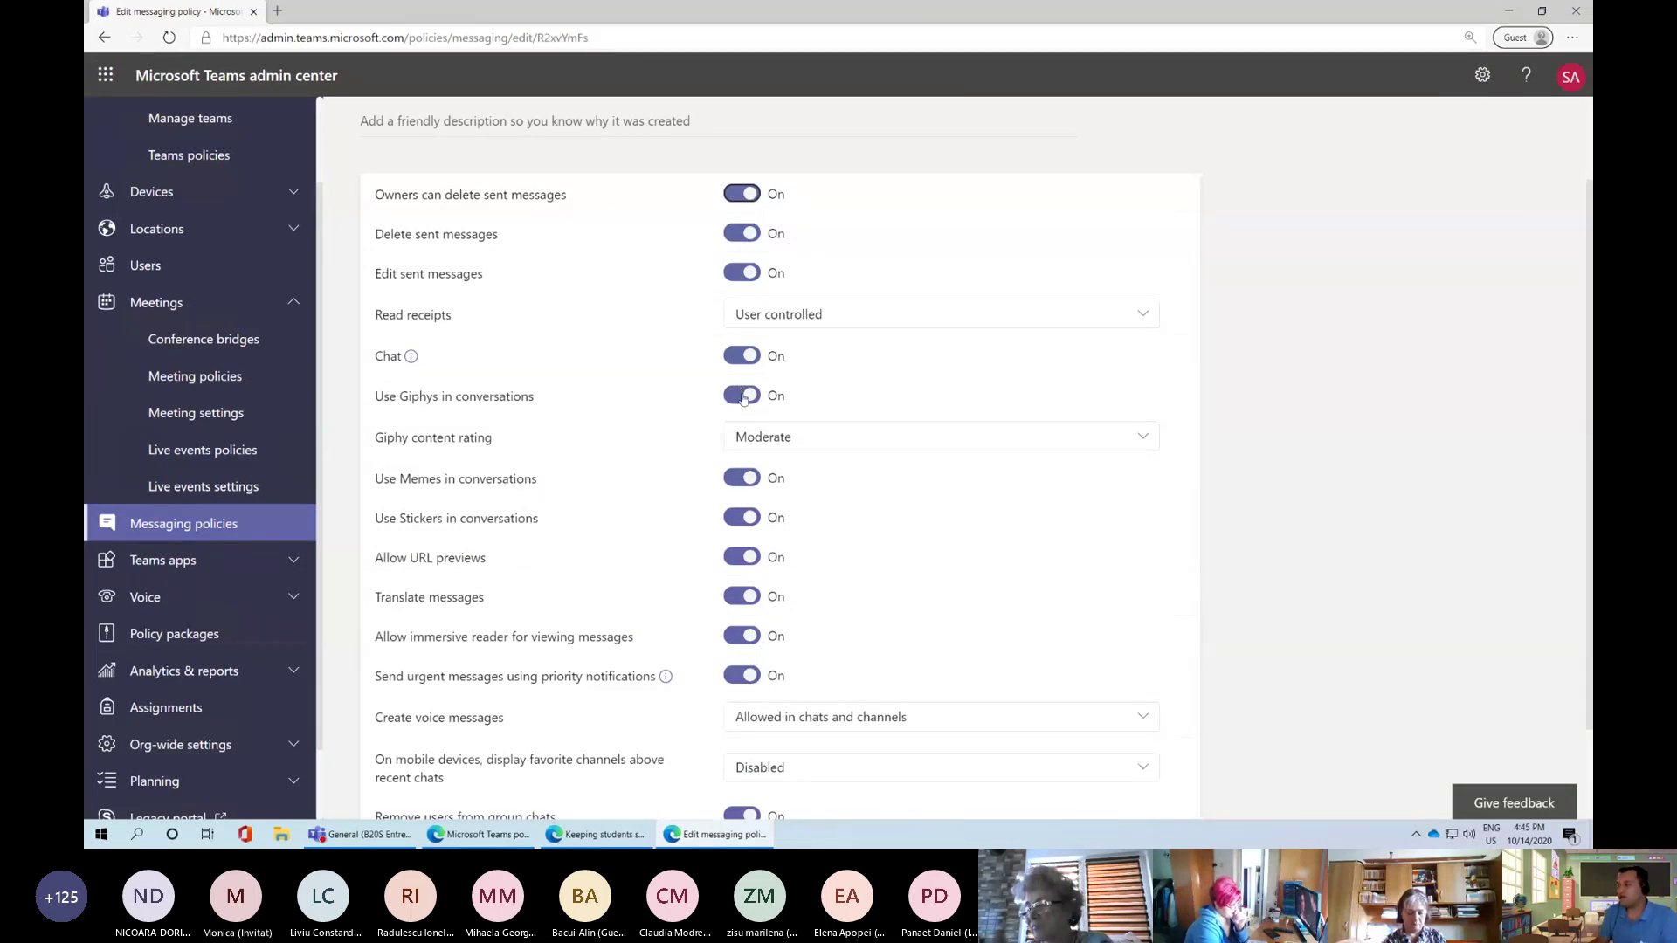
scroll(768, 437, down, 1)
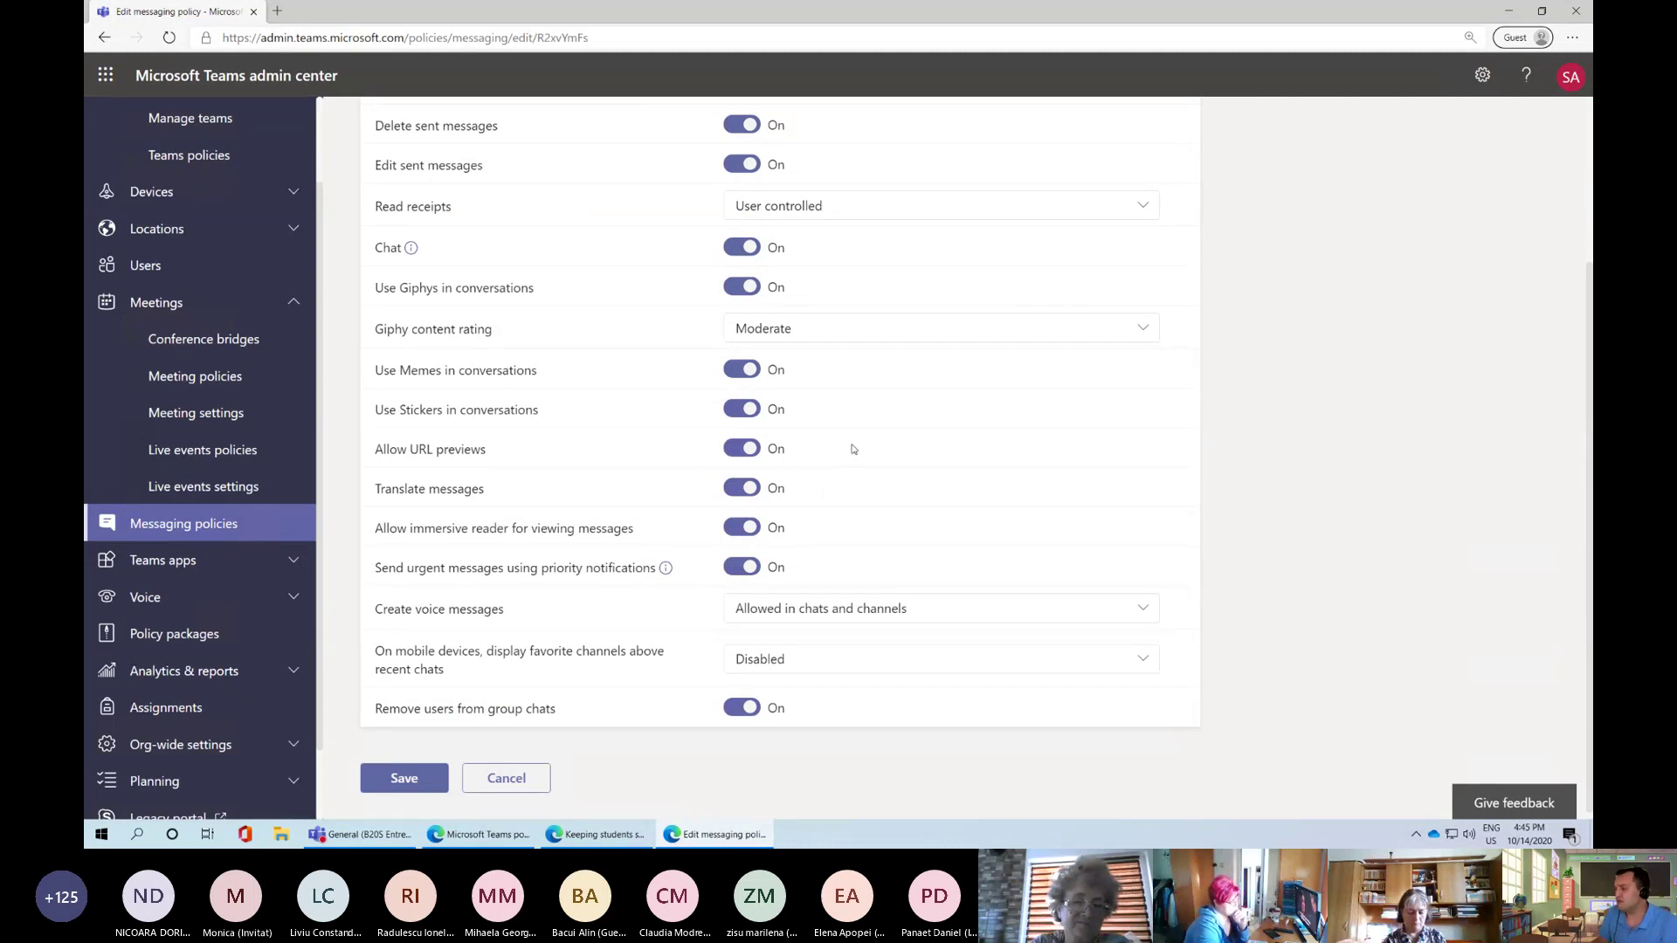
click(560, 836)
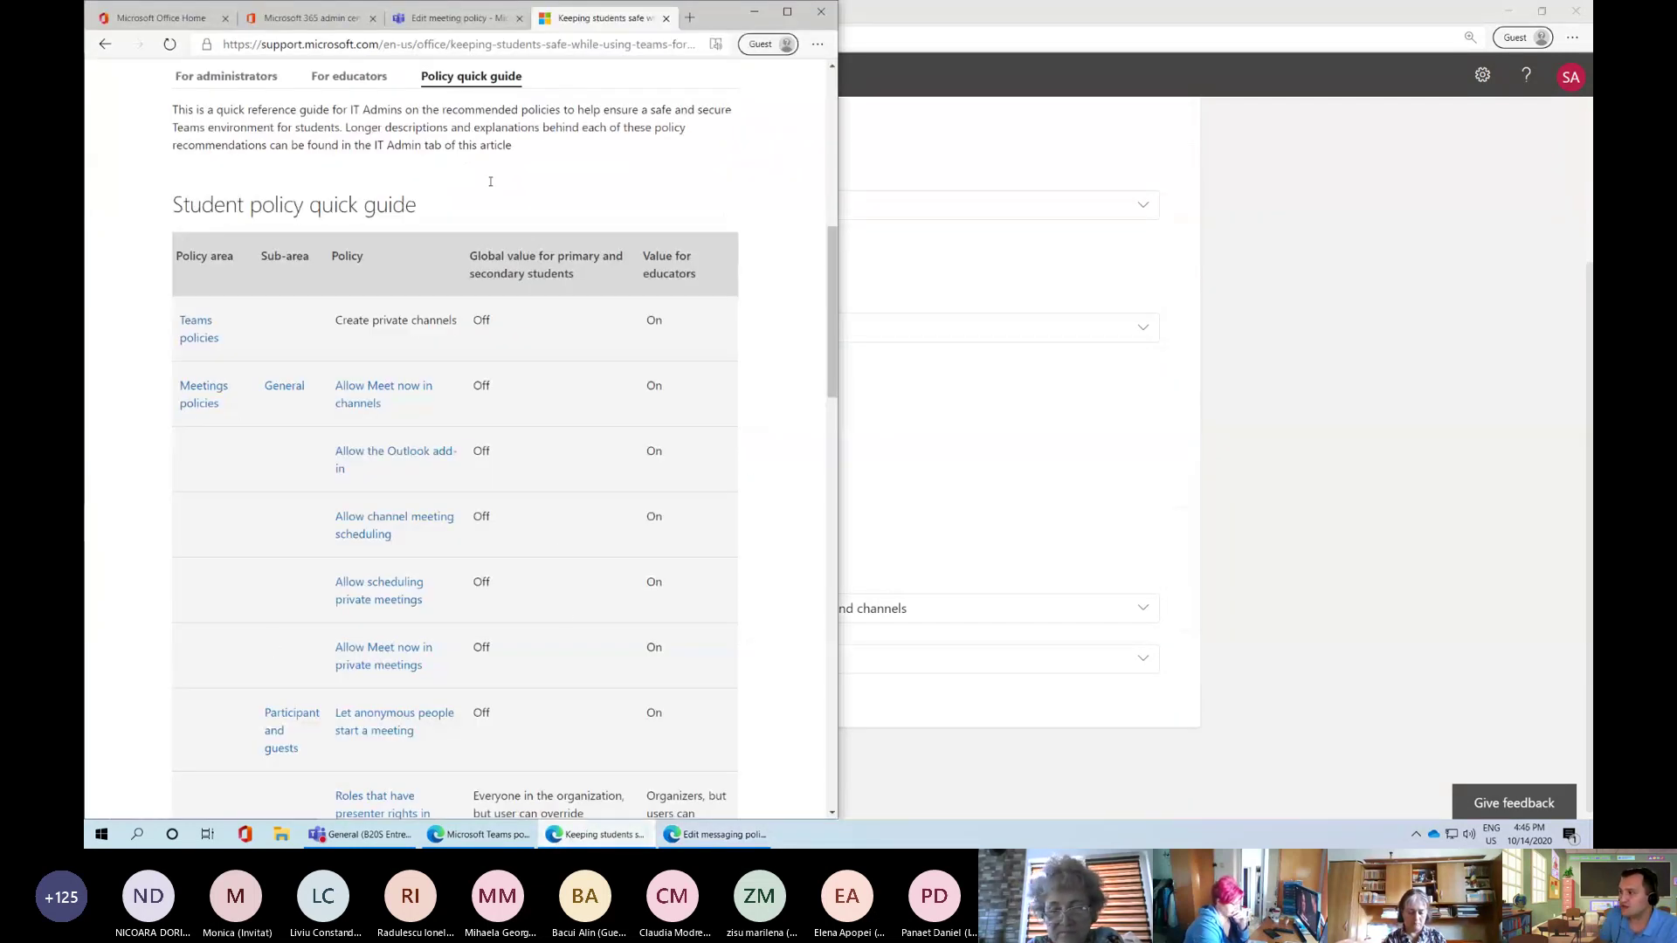
drag(172, 204, 419, 206)
Scan the guide's recommended meeting and messaging policy rows, then return to the Global messaging policy editor
click(419, 206)
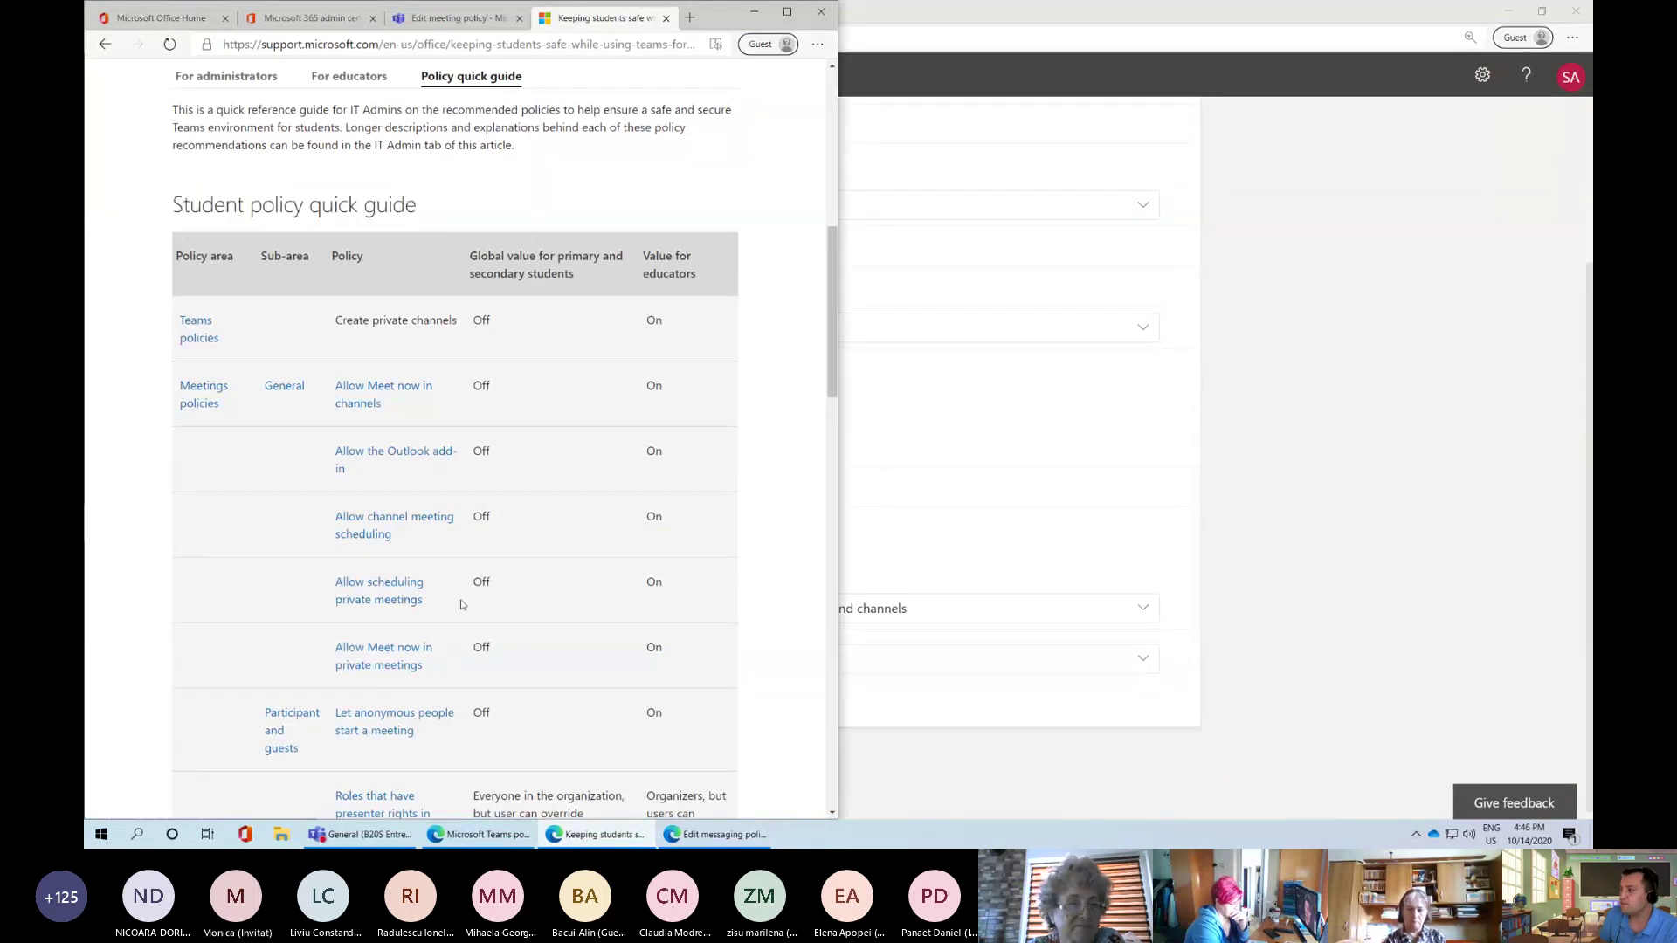
drag(480, 352, 521, 655)
click(521, 655)
scroll(385, 534, down, 3)
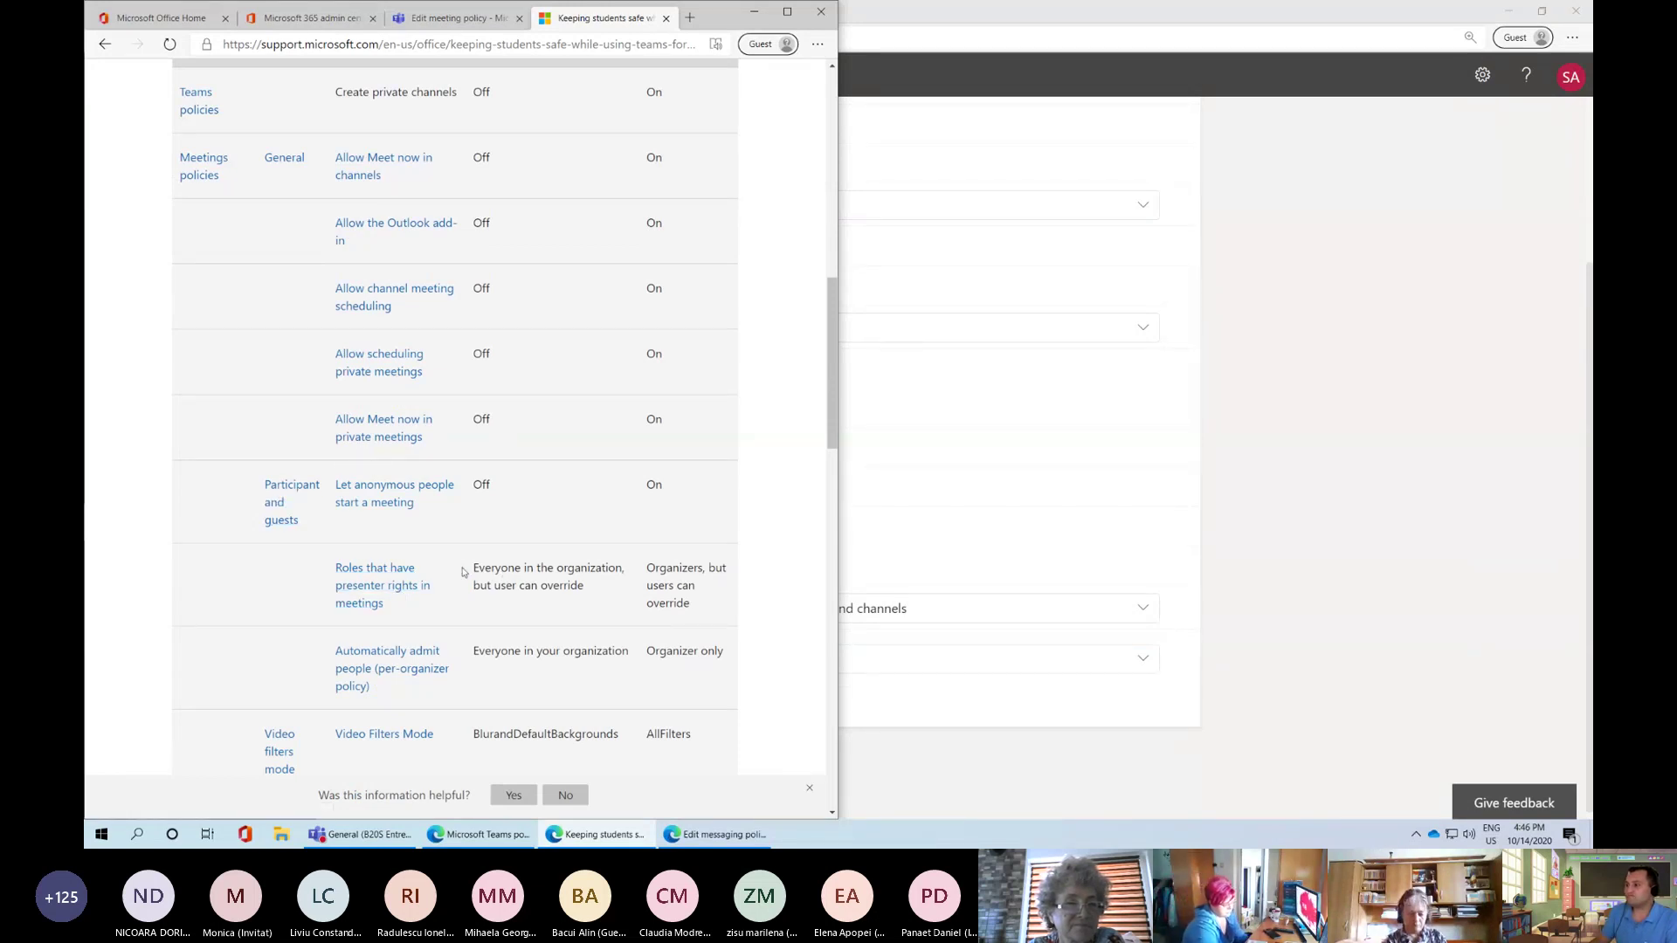
scroll(489, 576, down, 1)
scroll(501, 604, down, 1)
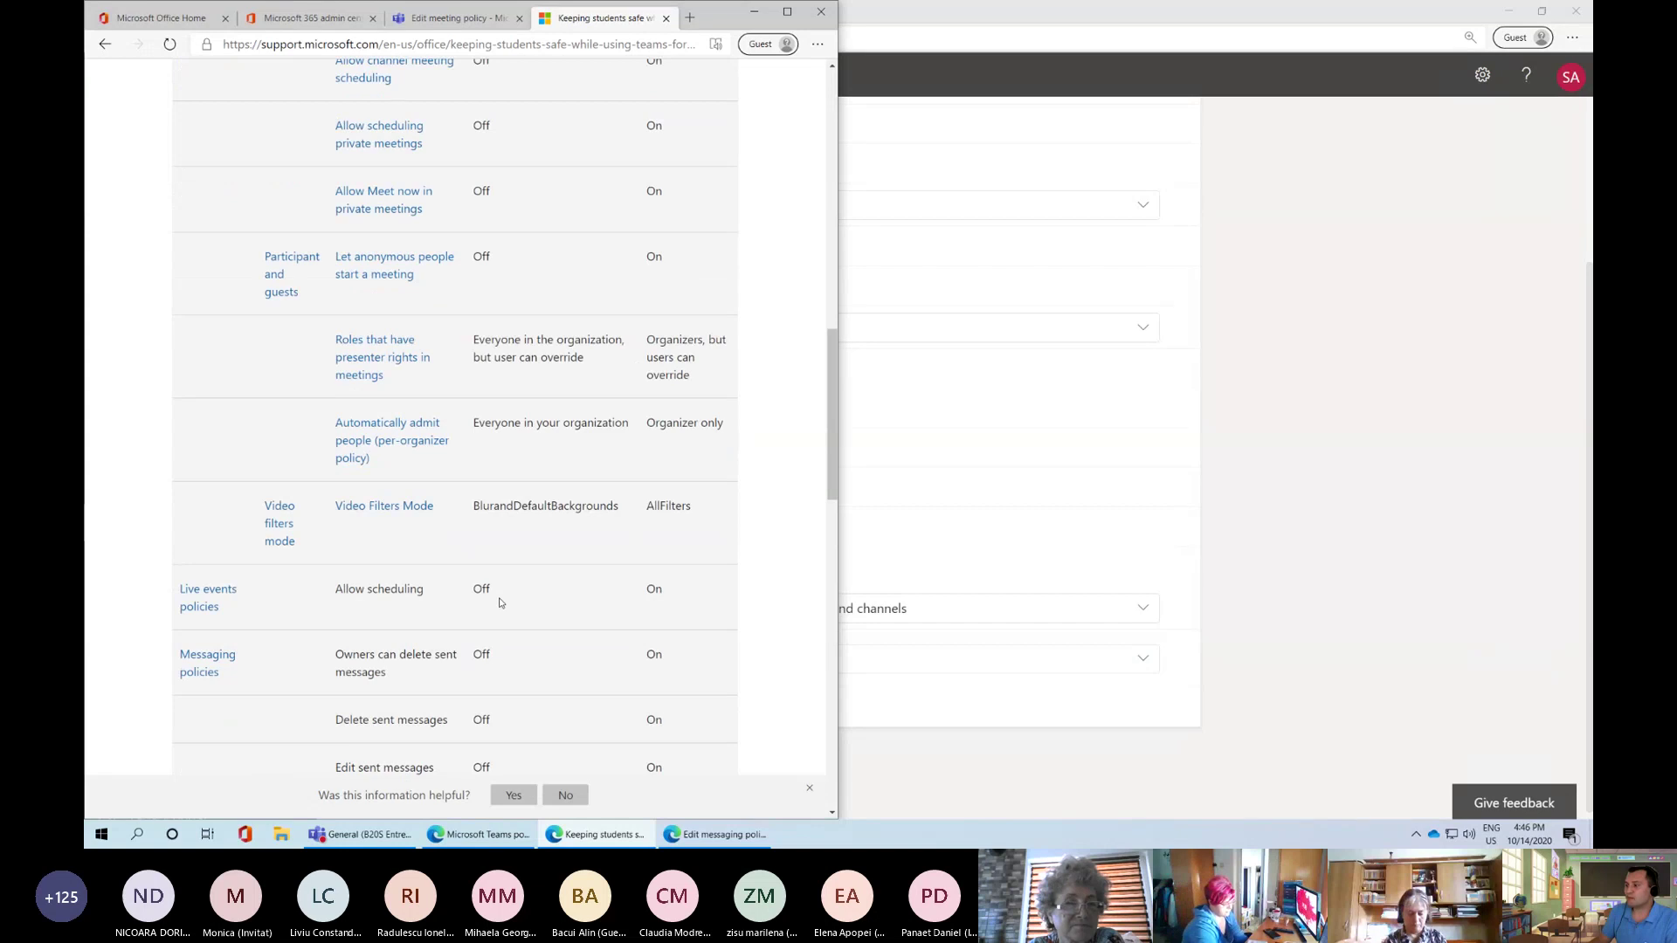
scroll(501, 603, down, 1)
scroll(510, 594, down, 1)
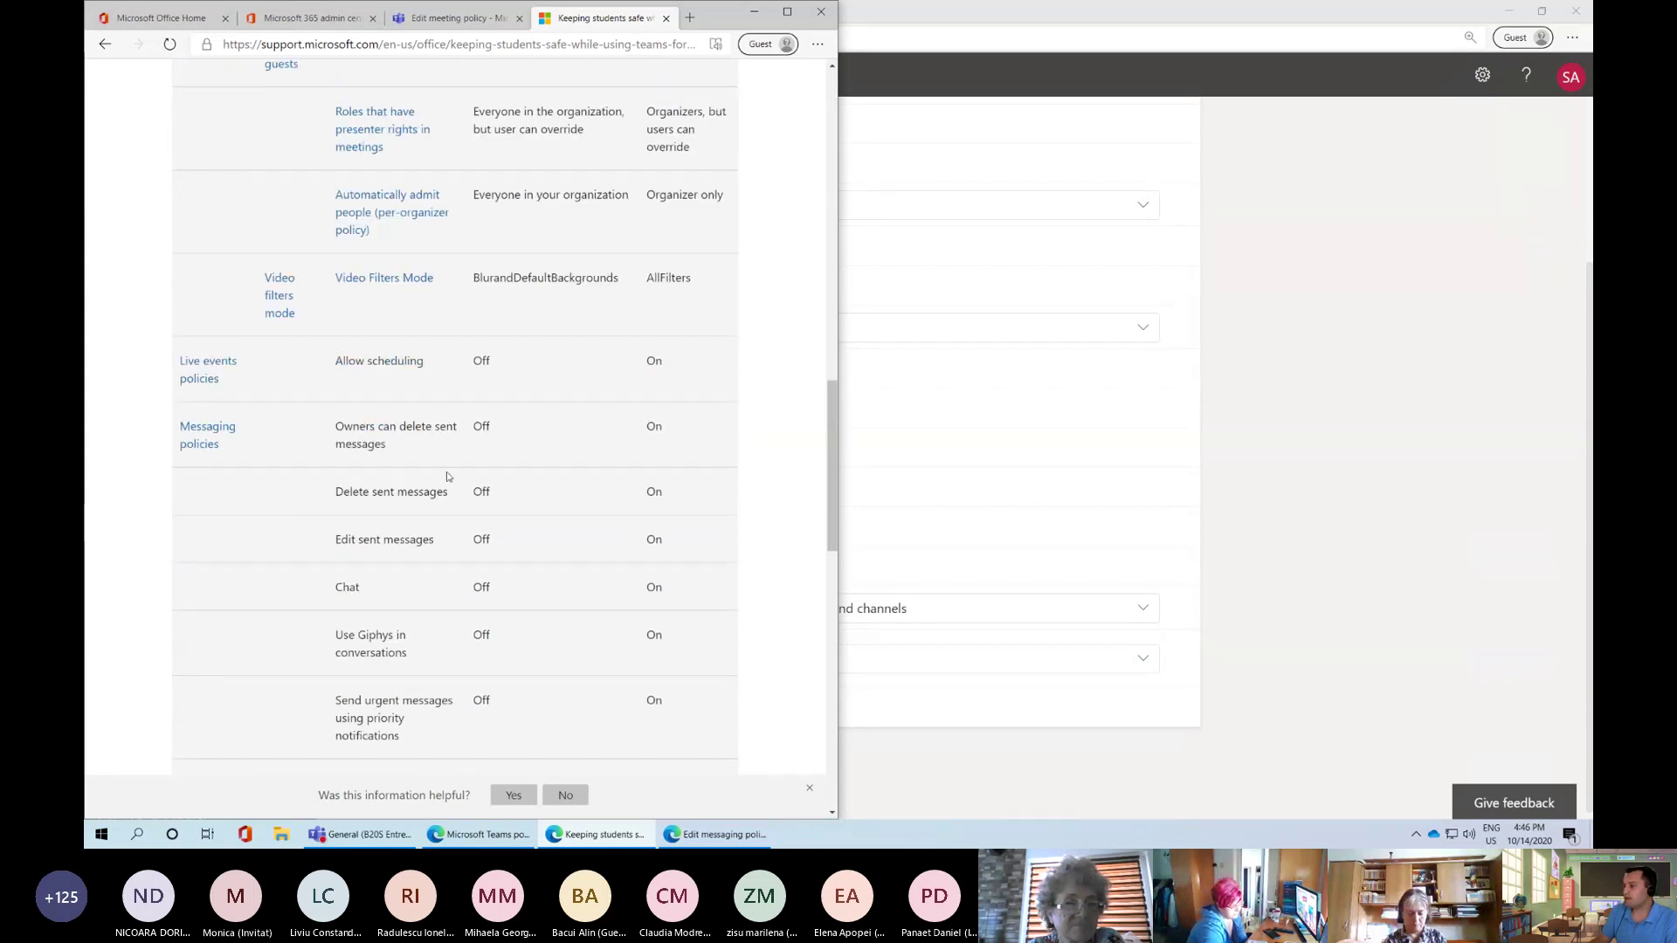
scroll(340, 496, down, 5)
click(1137, 411)
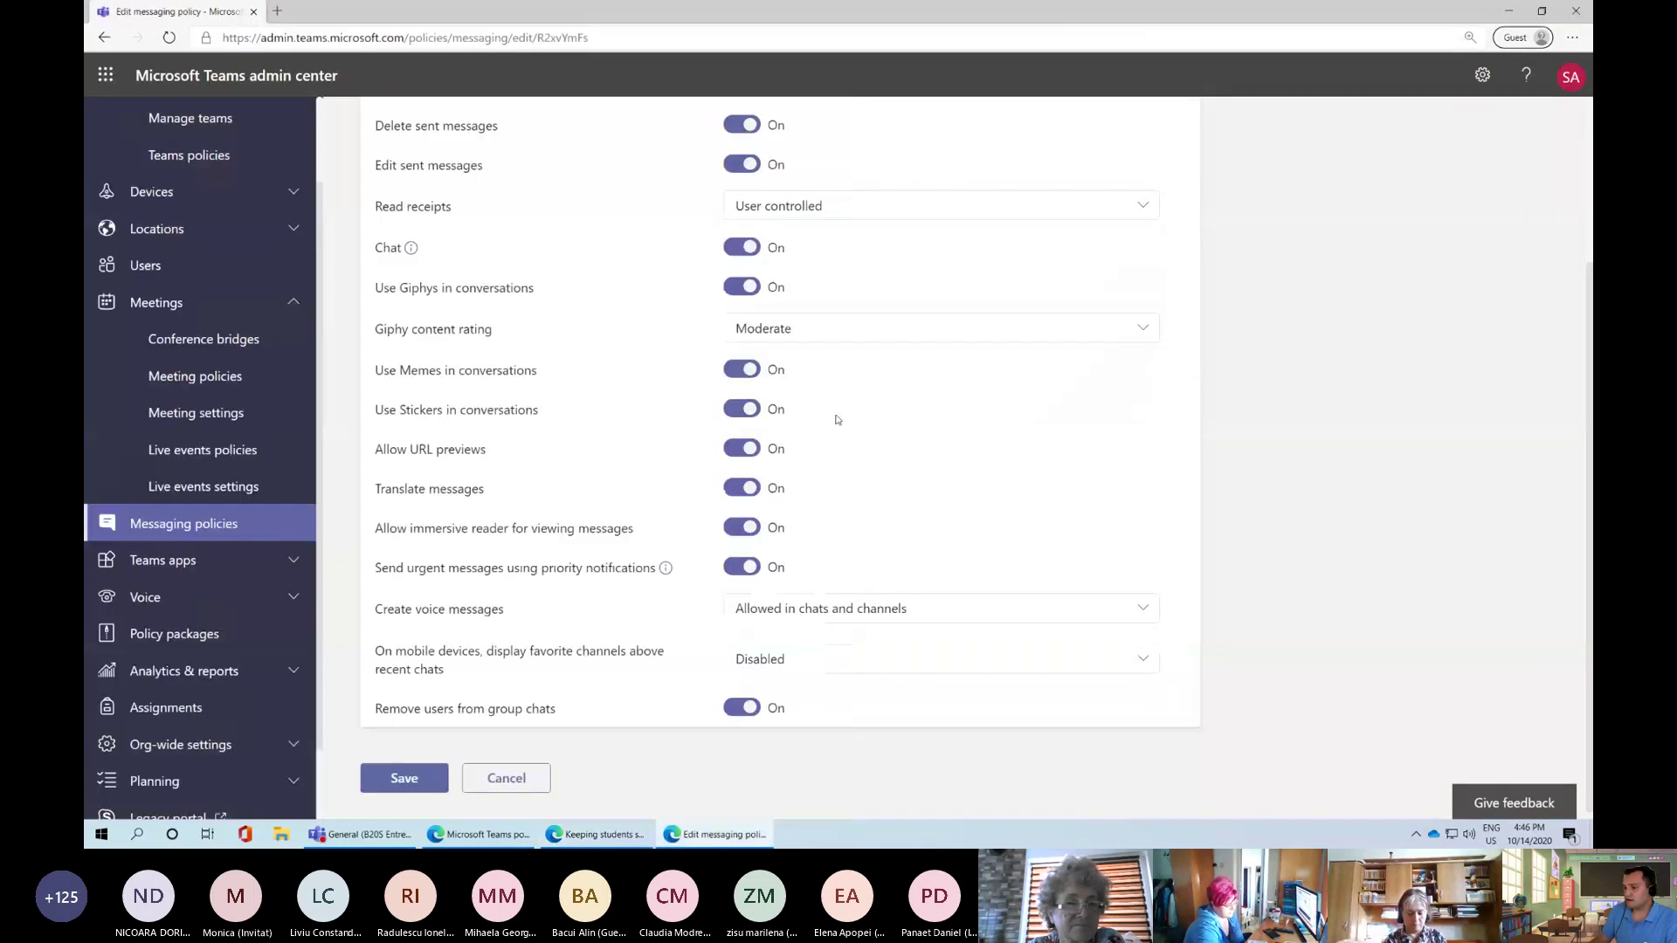
Open Teams apps > Manage apps to list the 771 managed apps
scroll(227, 524, down, 1)
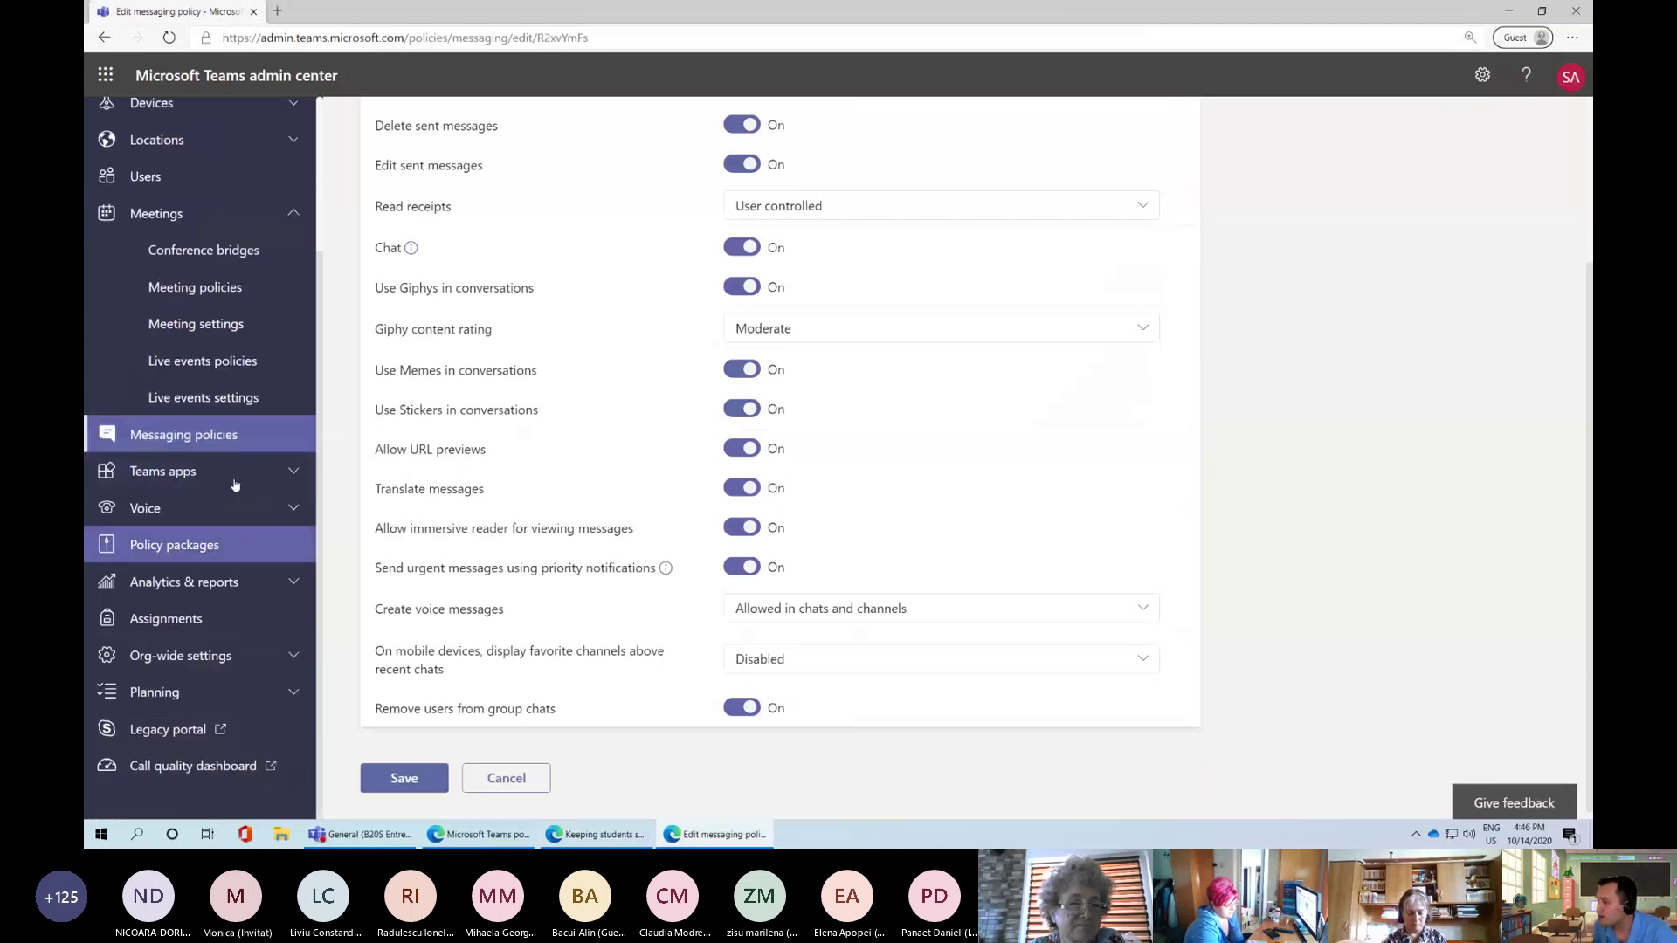
click(231, 477)
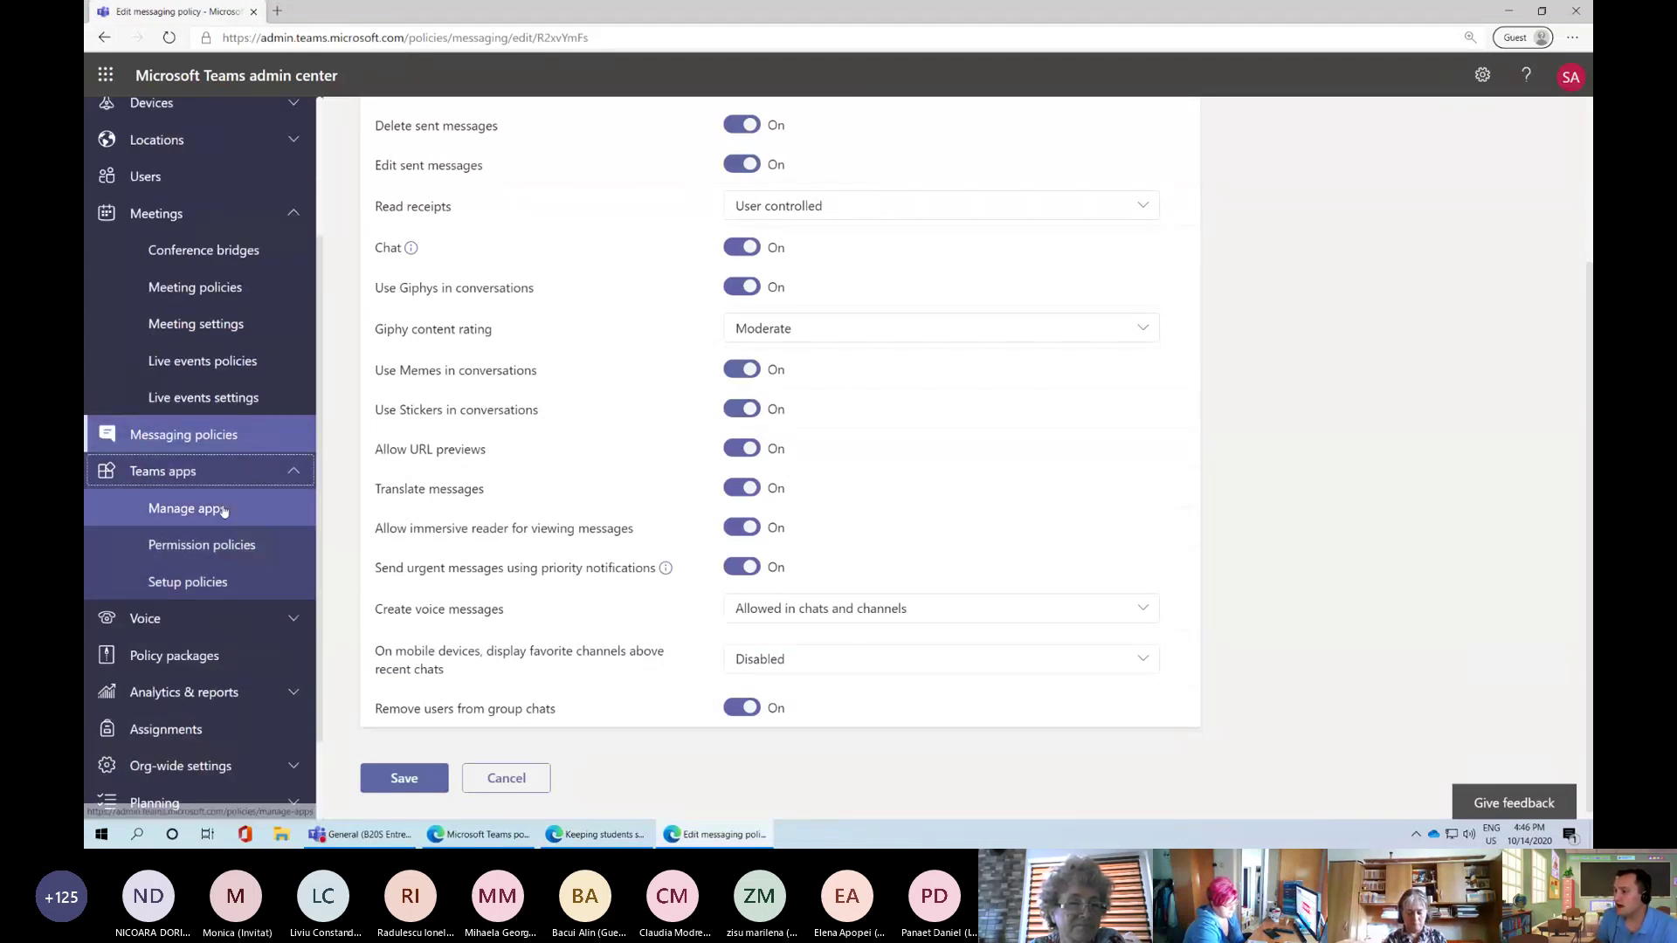
click(233, 509)
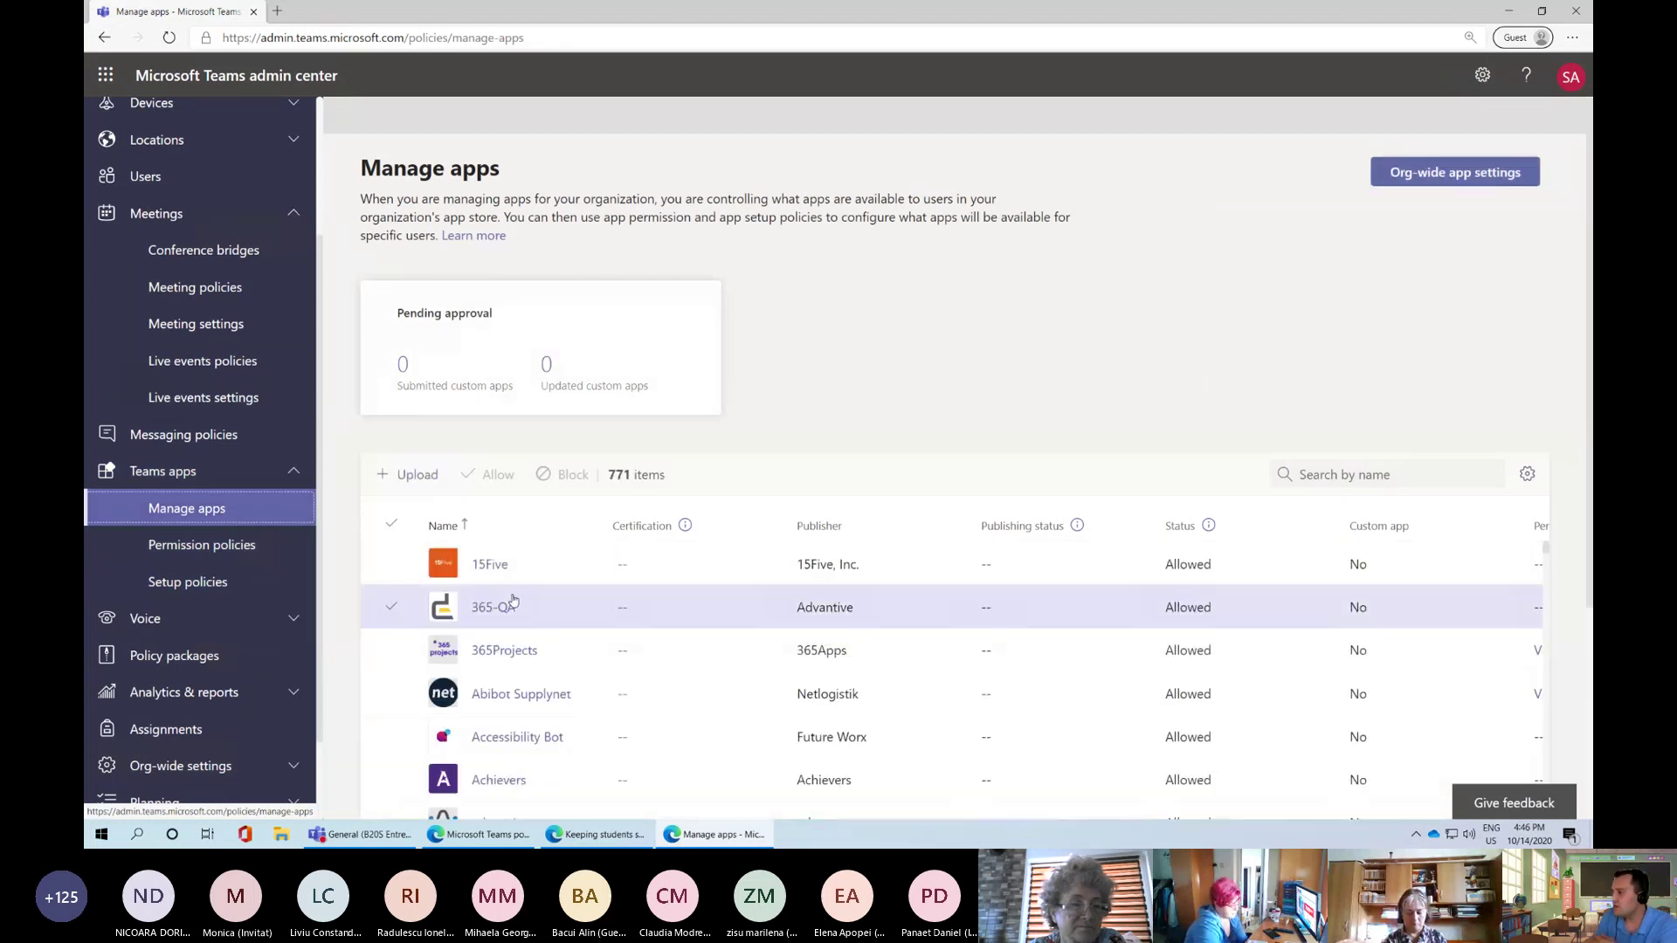
Scroll through the app table, then open Org-wide settings > External access
scroll(499, 530, down, 10)
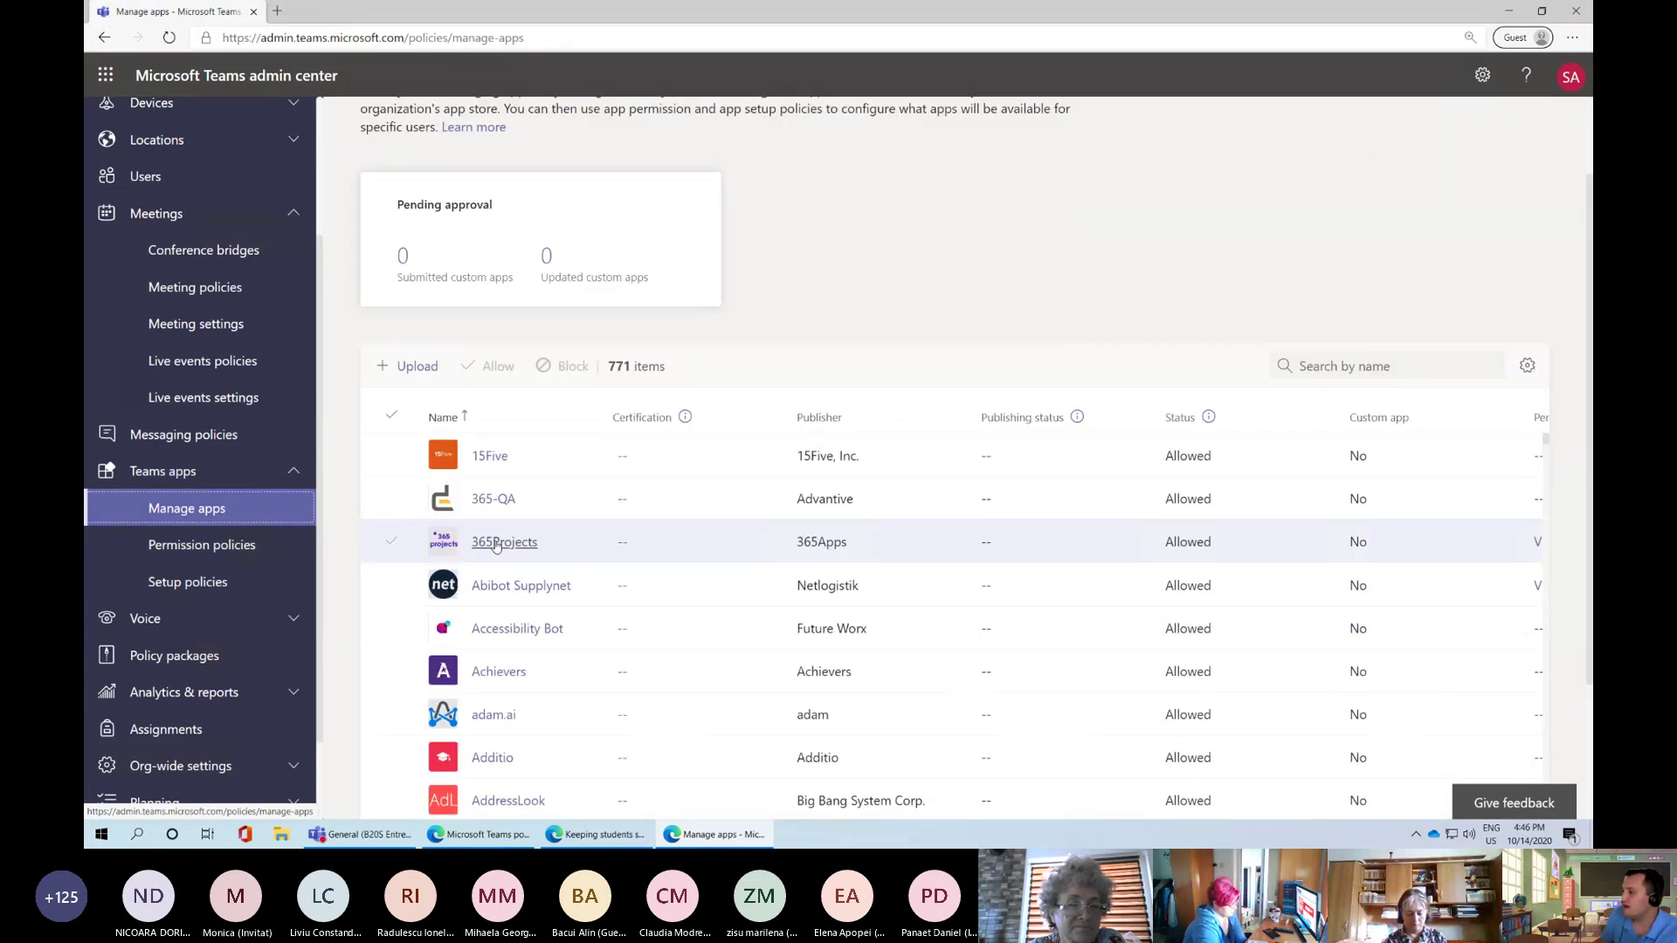
scroll(534, 661, down, 8)
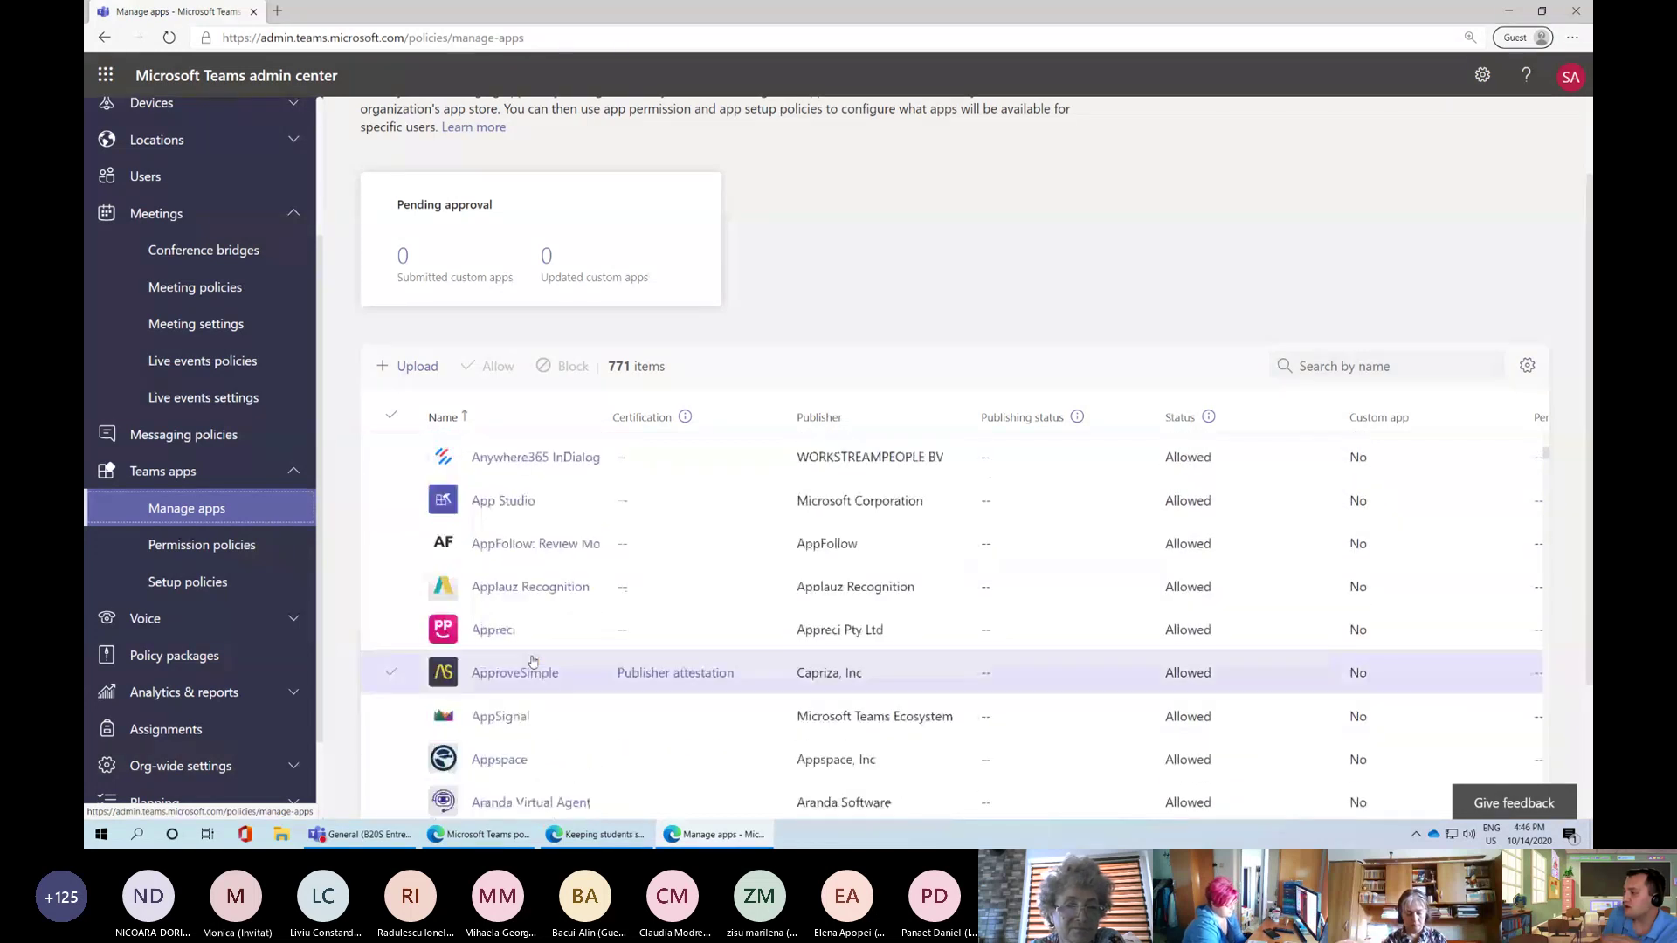
scroll(533, 661, down, 10)
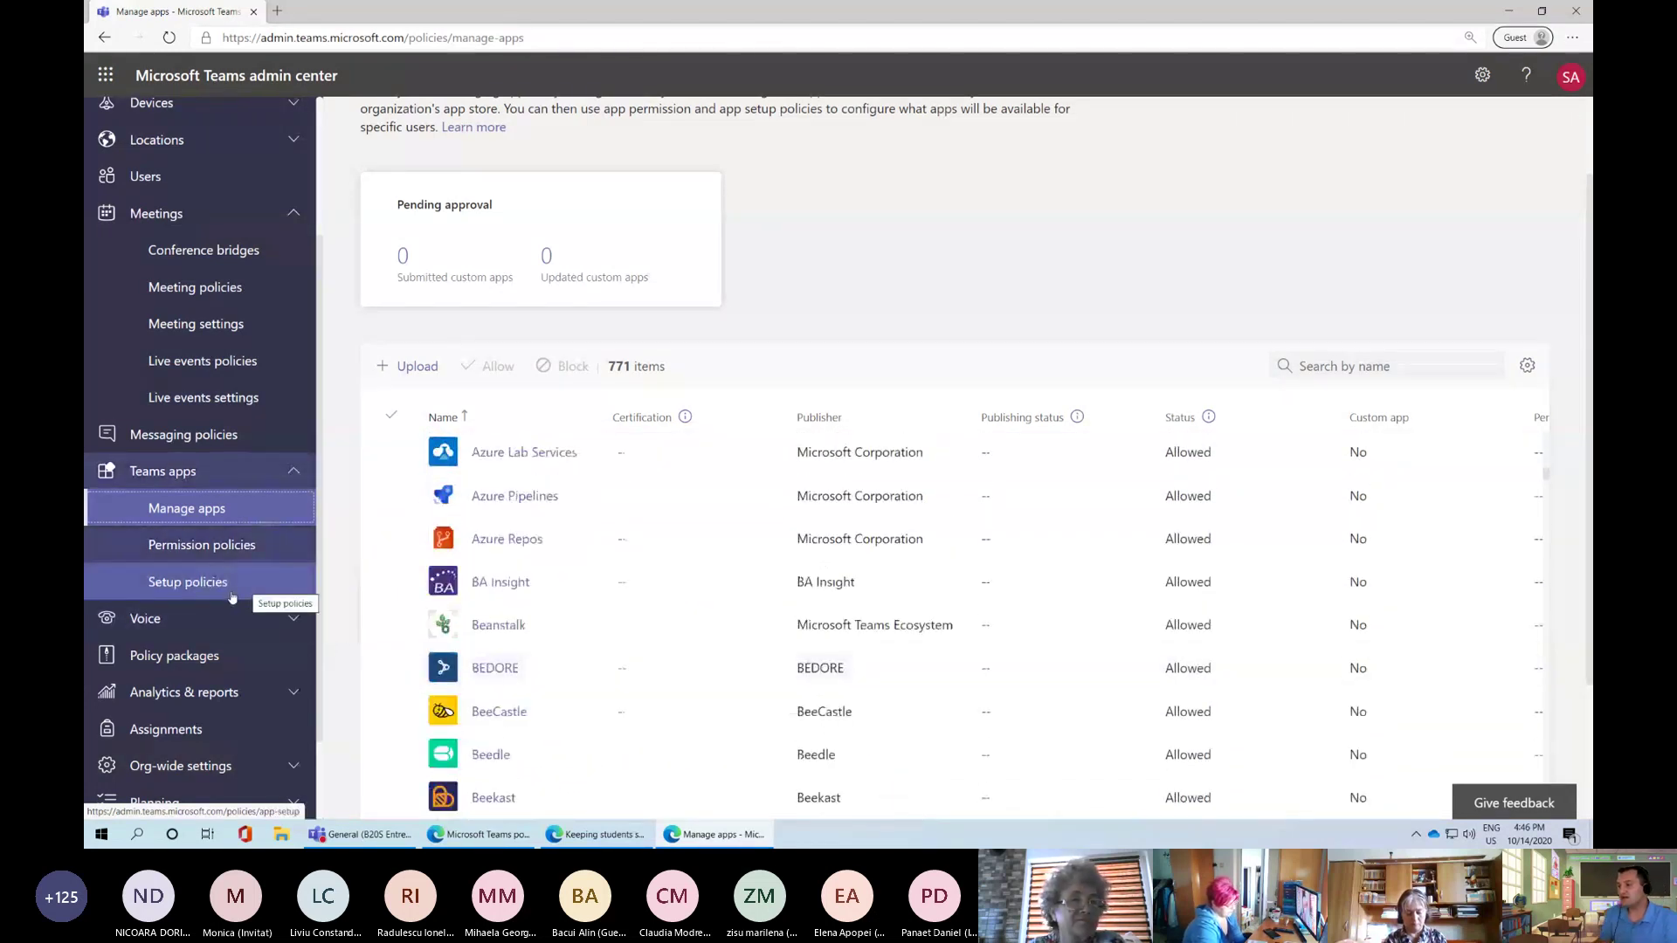
scroll(233, 609, down, 2)
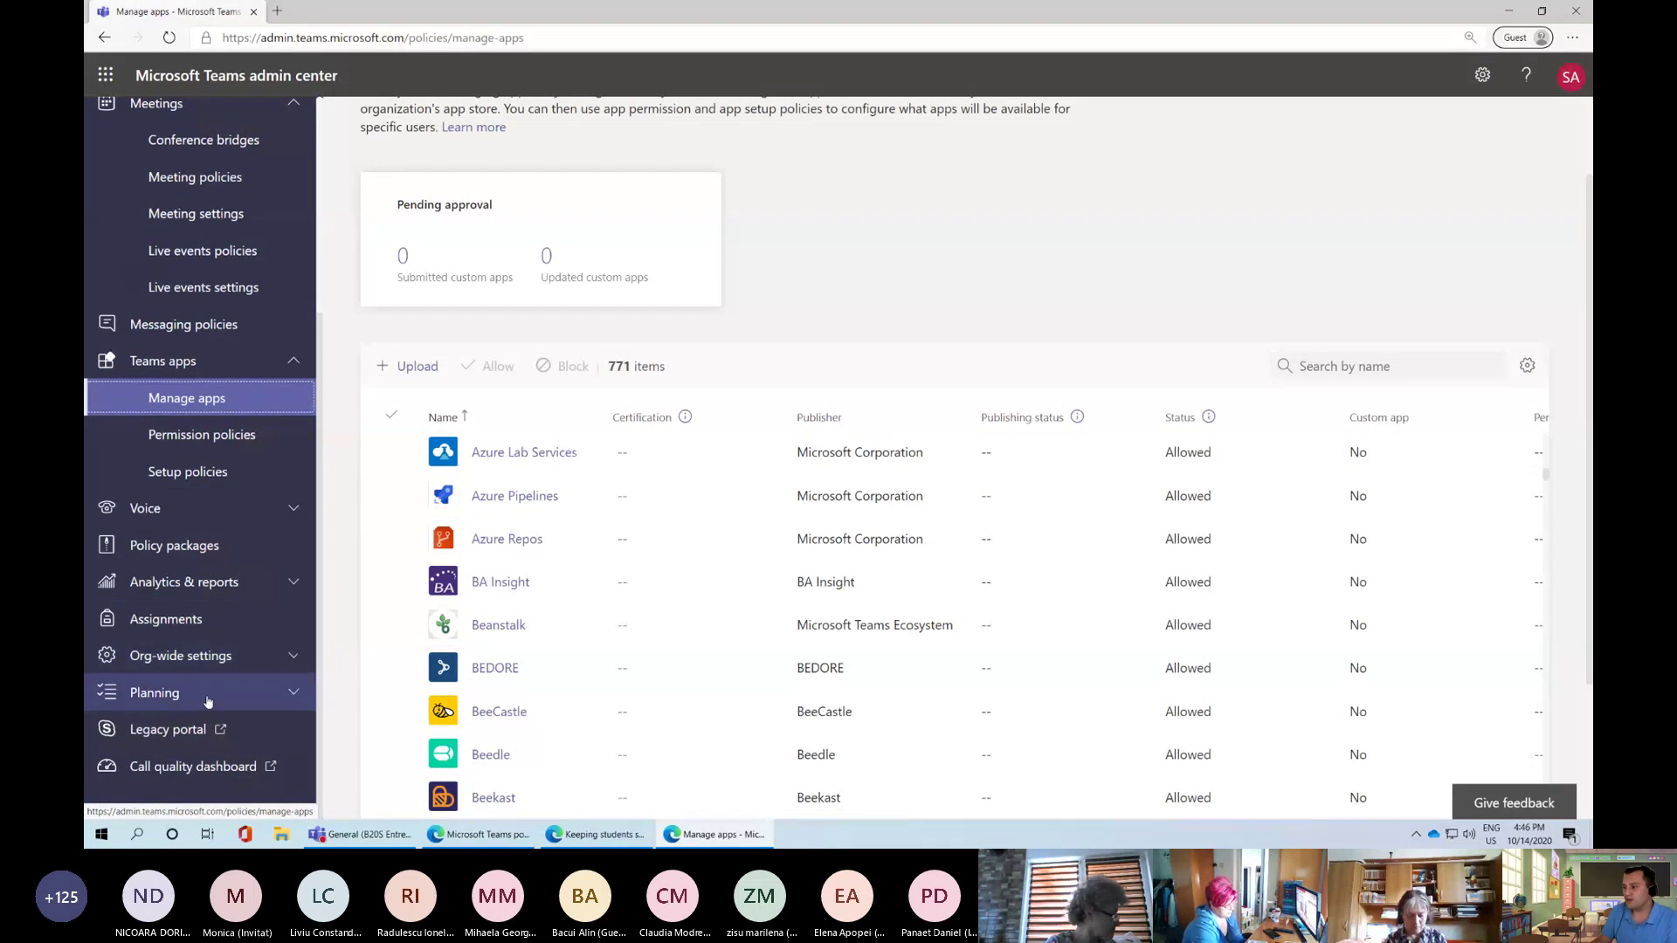
click(217, 658)
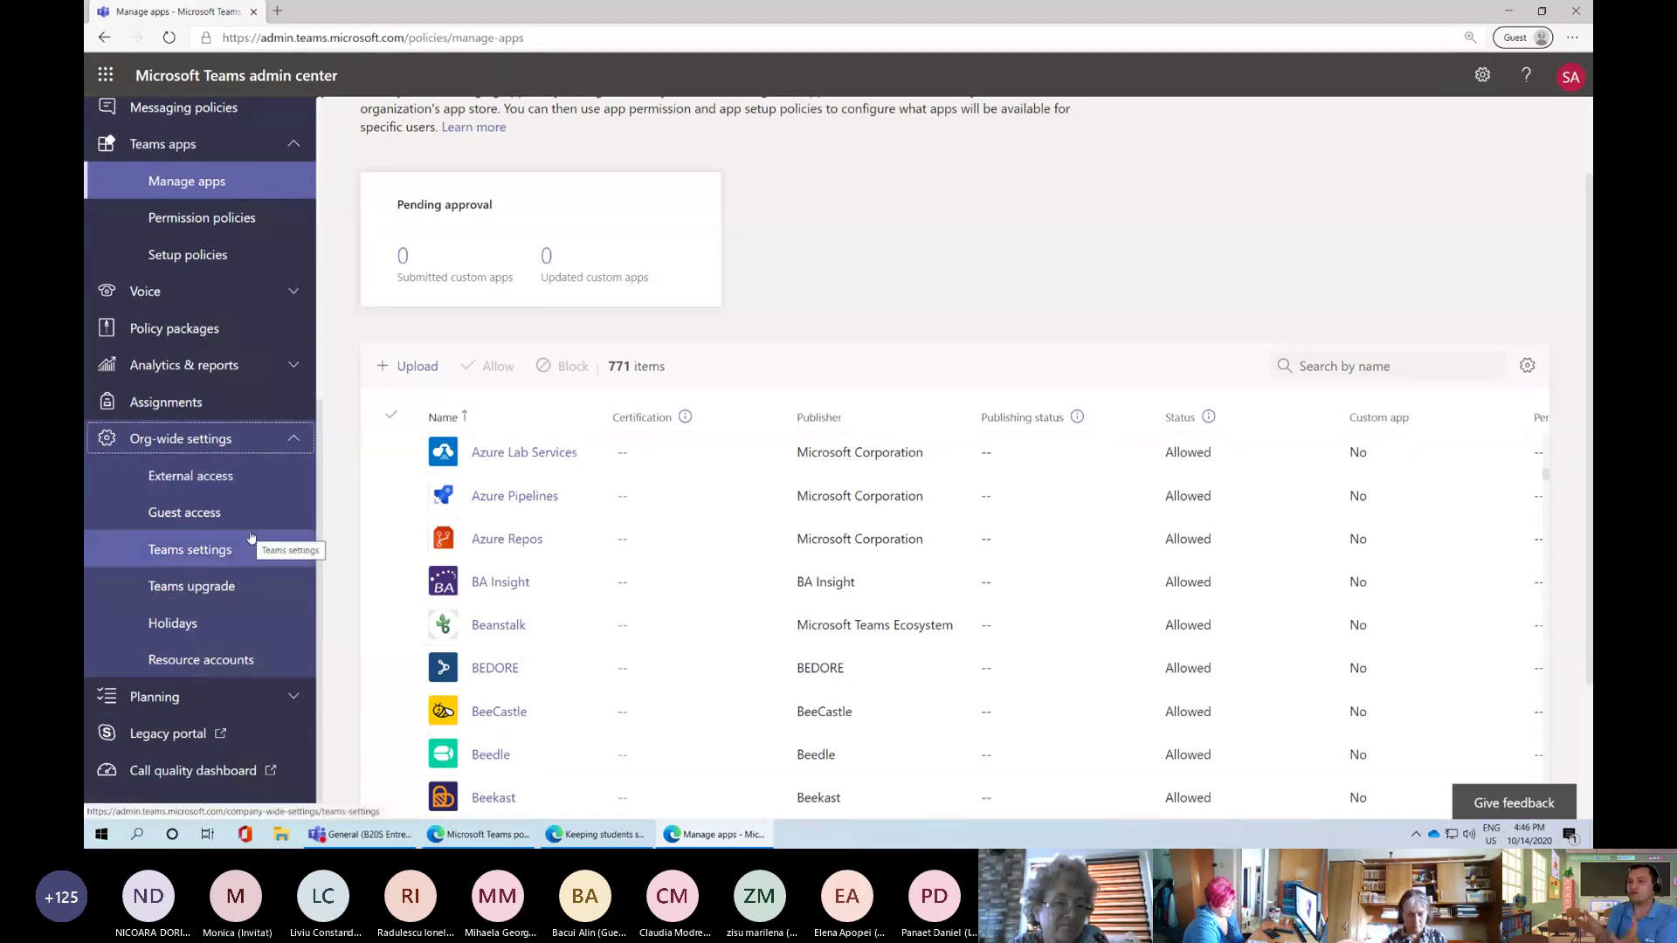
click(181, 483)
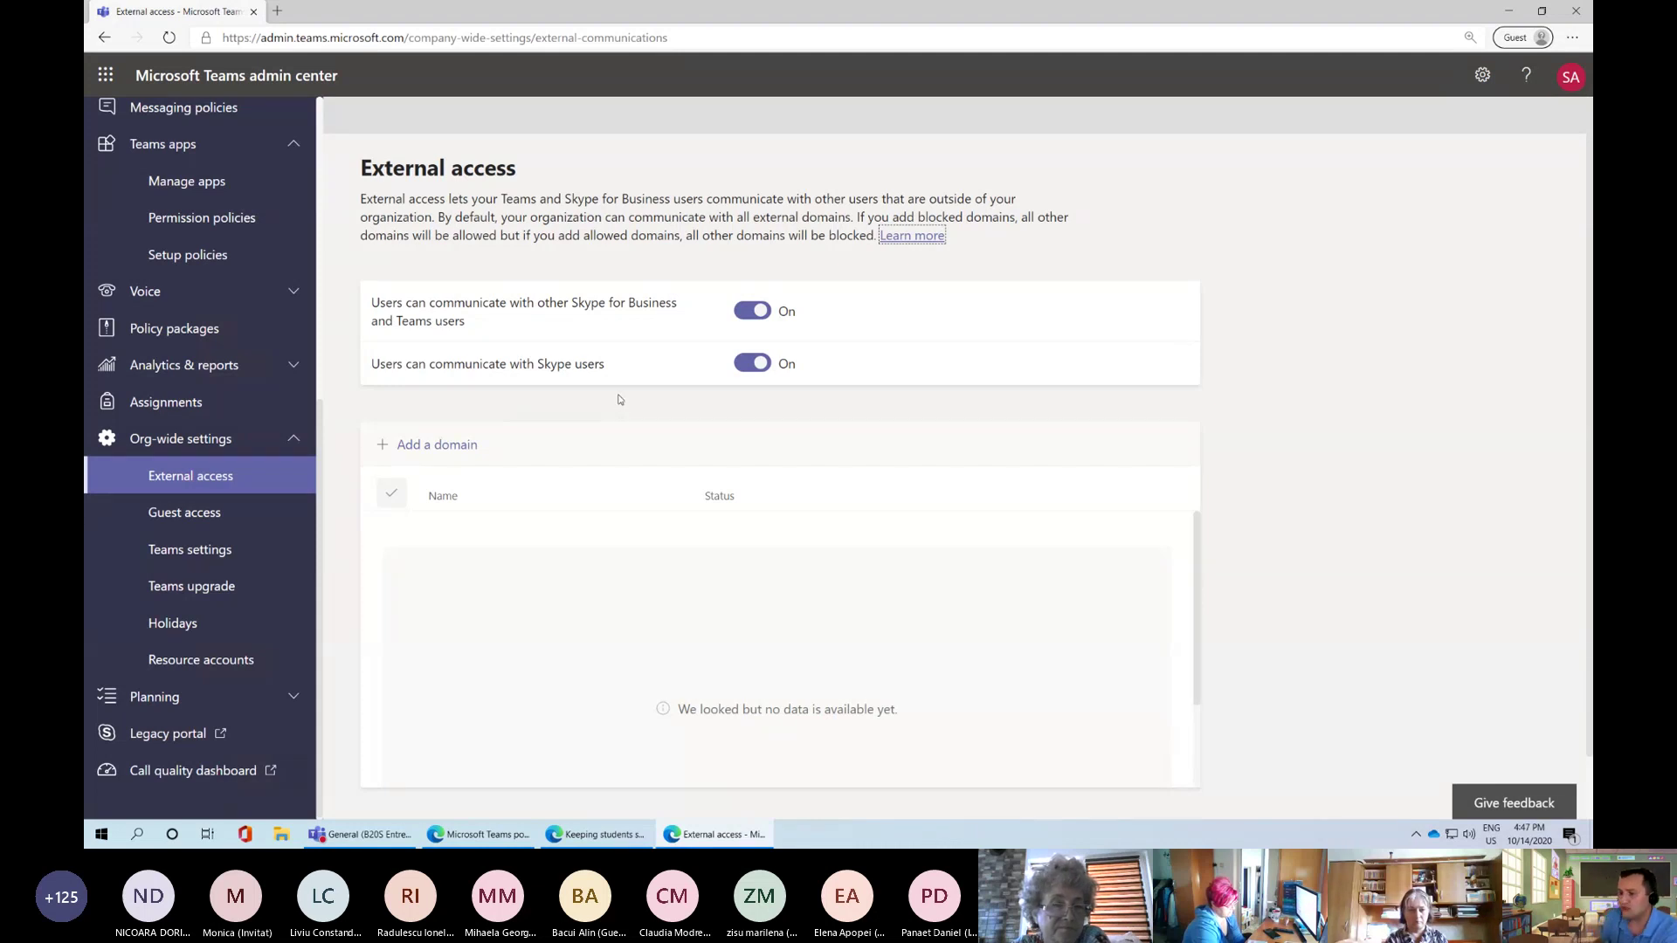
After reviewing External access (Skype and Teams communication On), open the Guest access settings
click(177, 519)
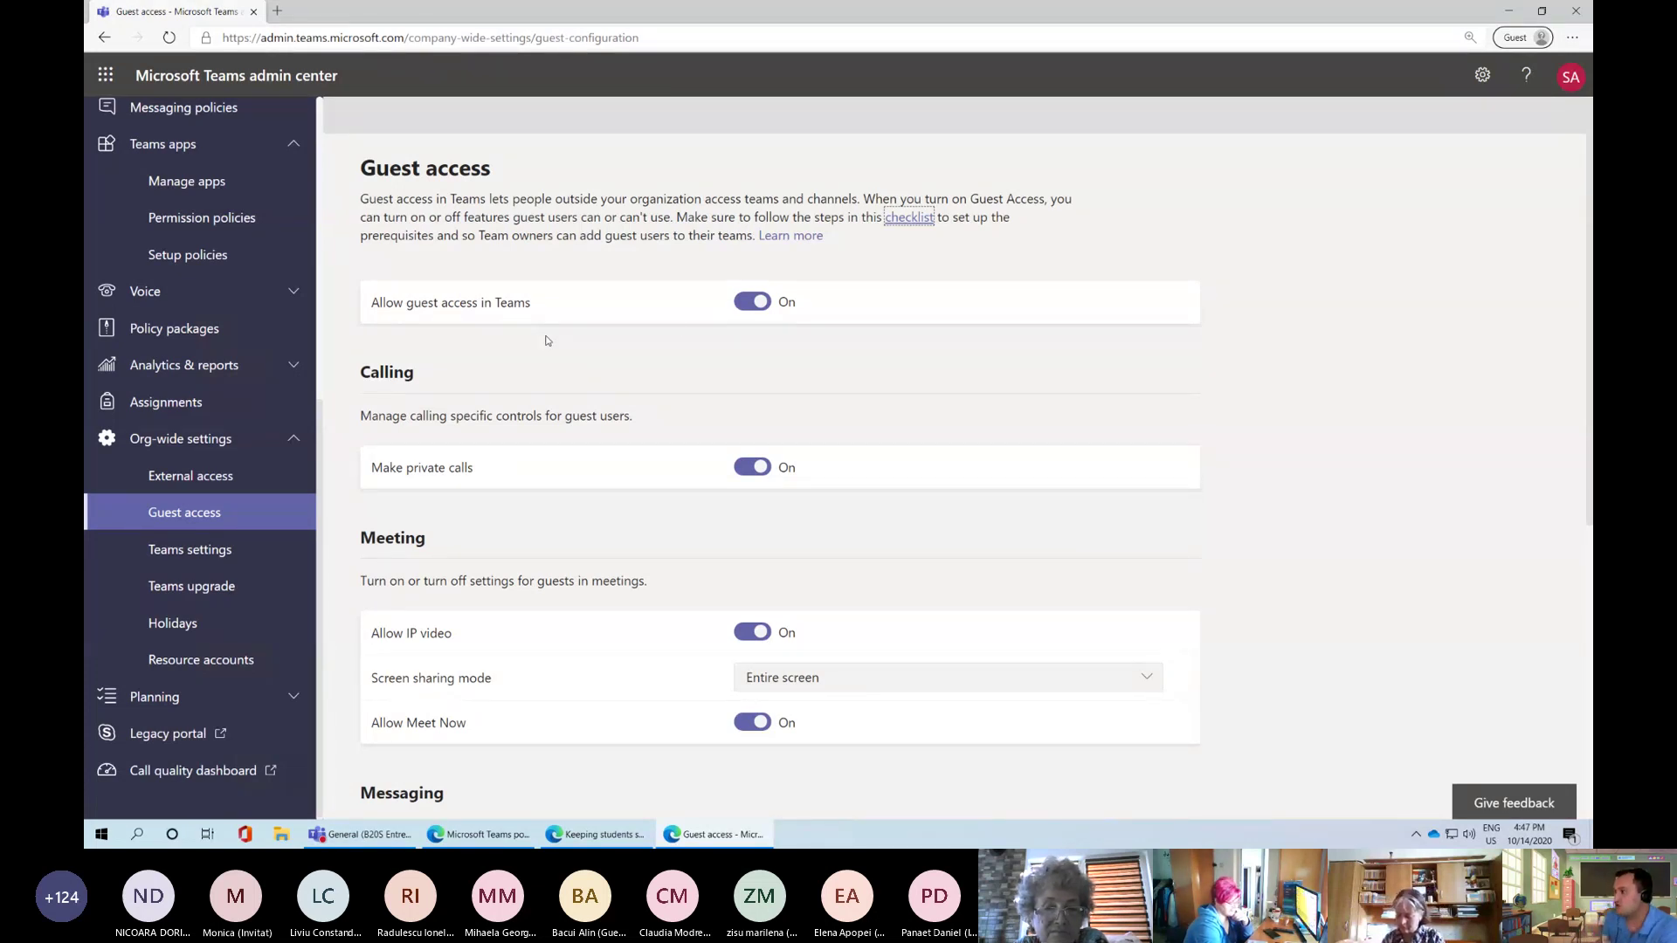
Set Allow guest access in Teams to On, then open the org-wide Teams settings page
click(753, 302)
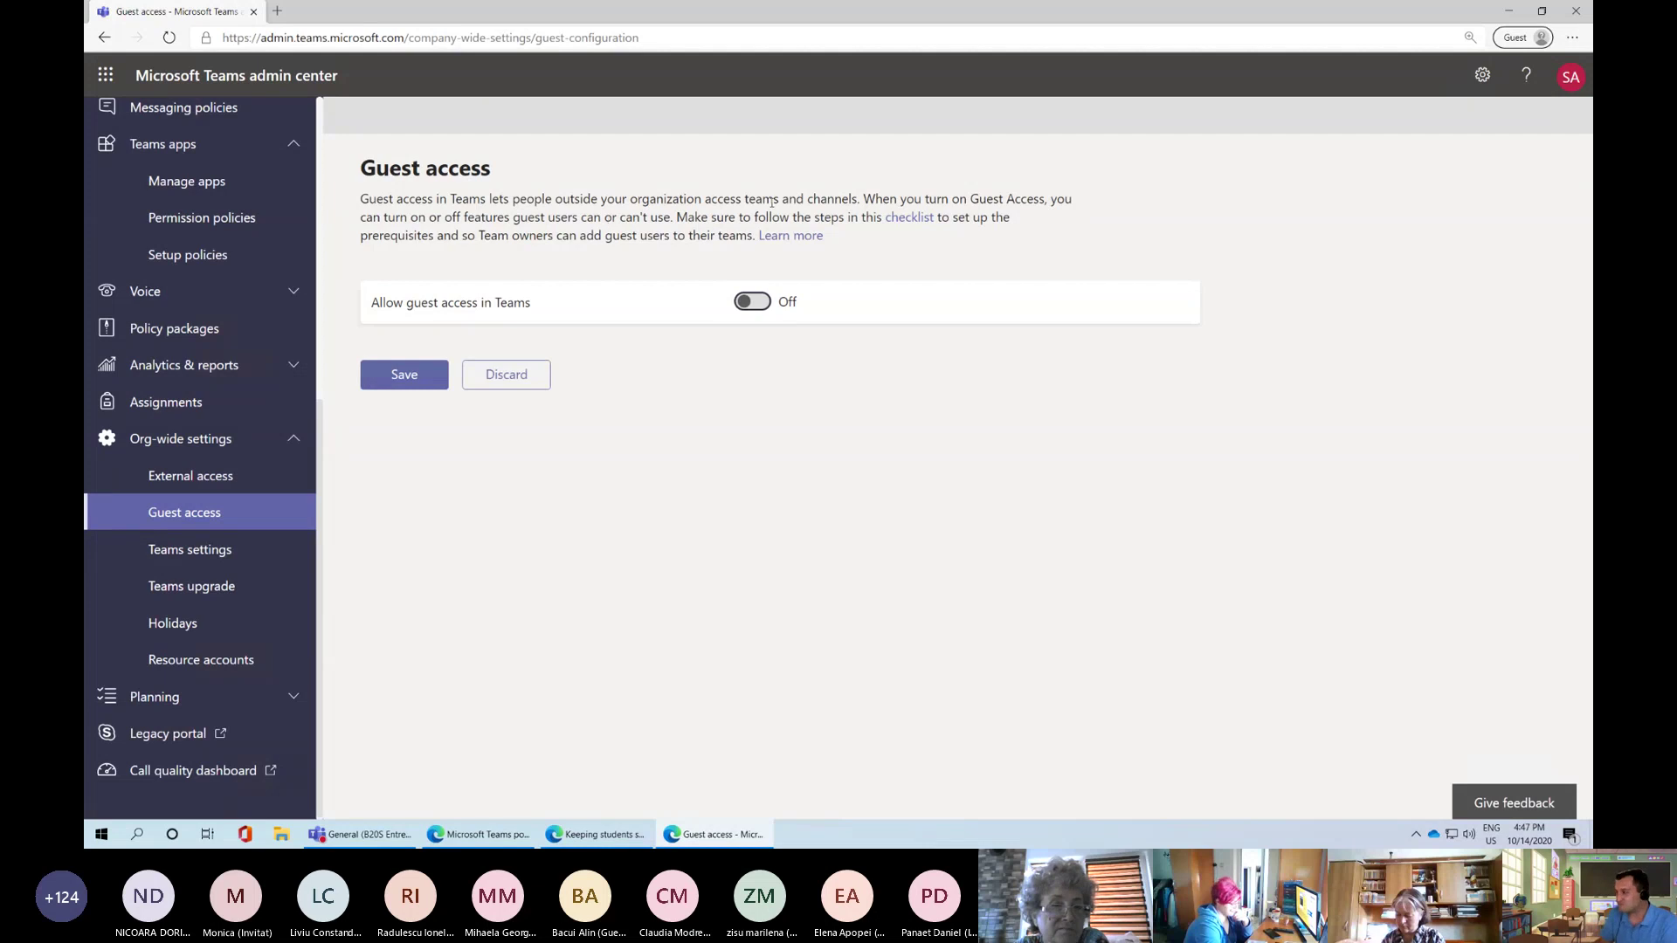
click(746, 308)
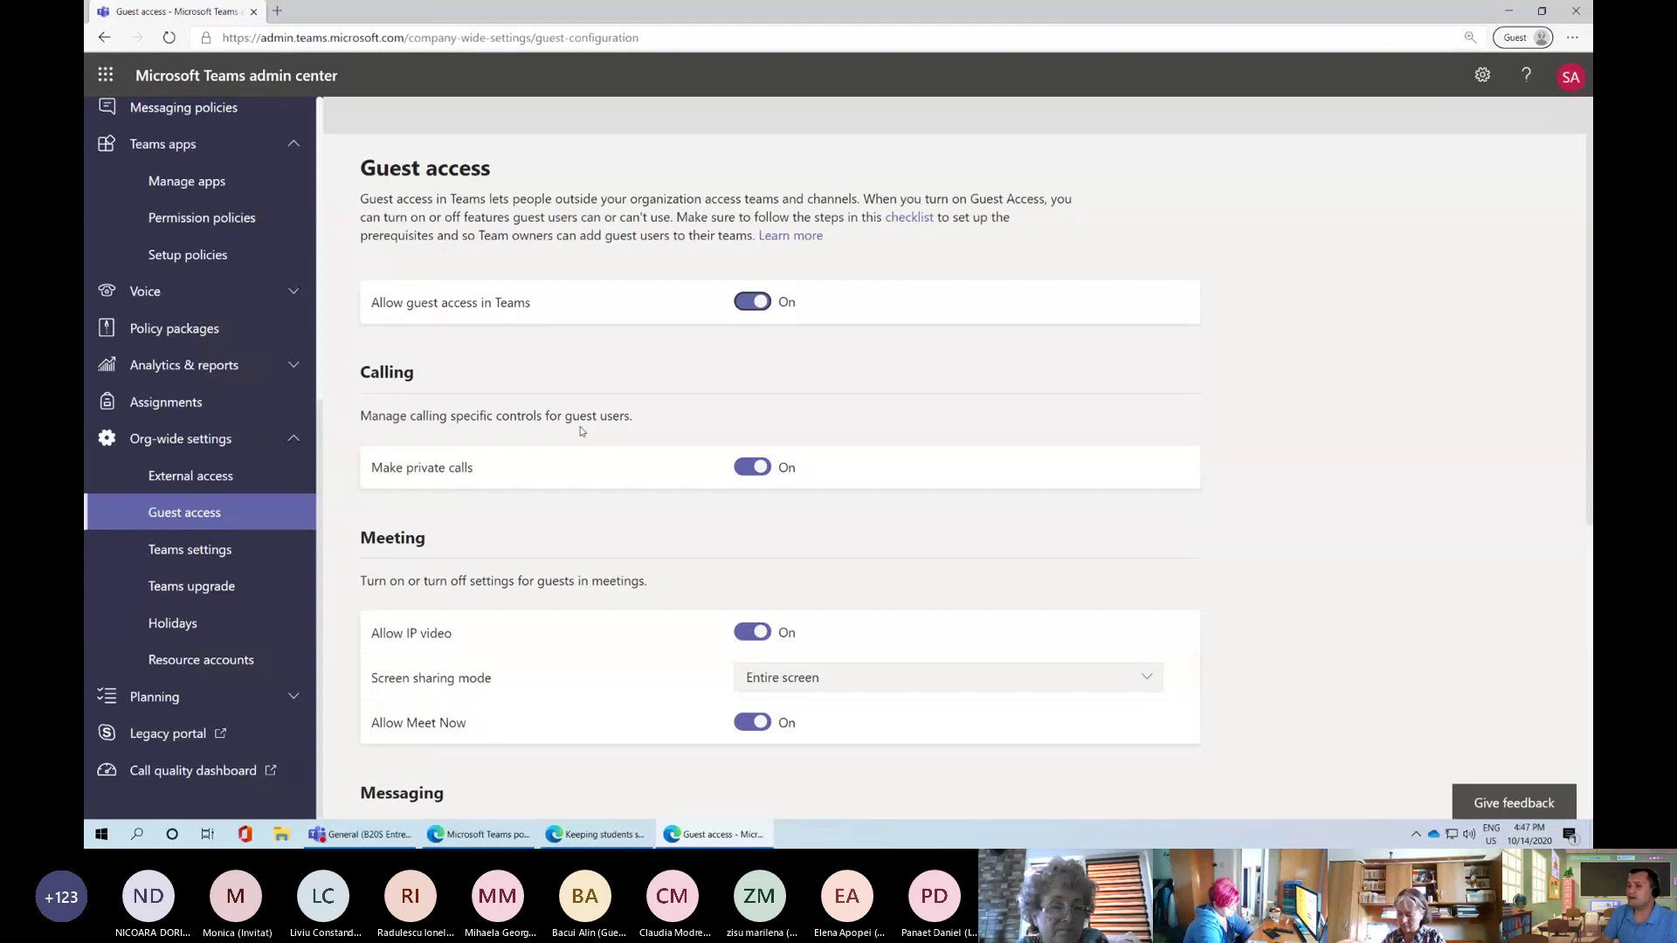
drag(399, 167, 551, 193)
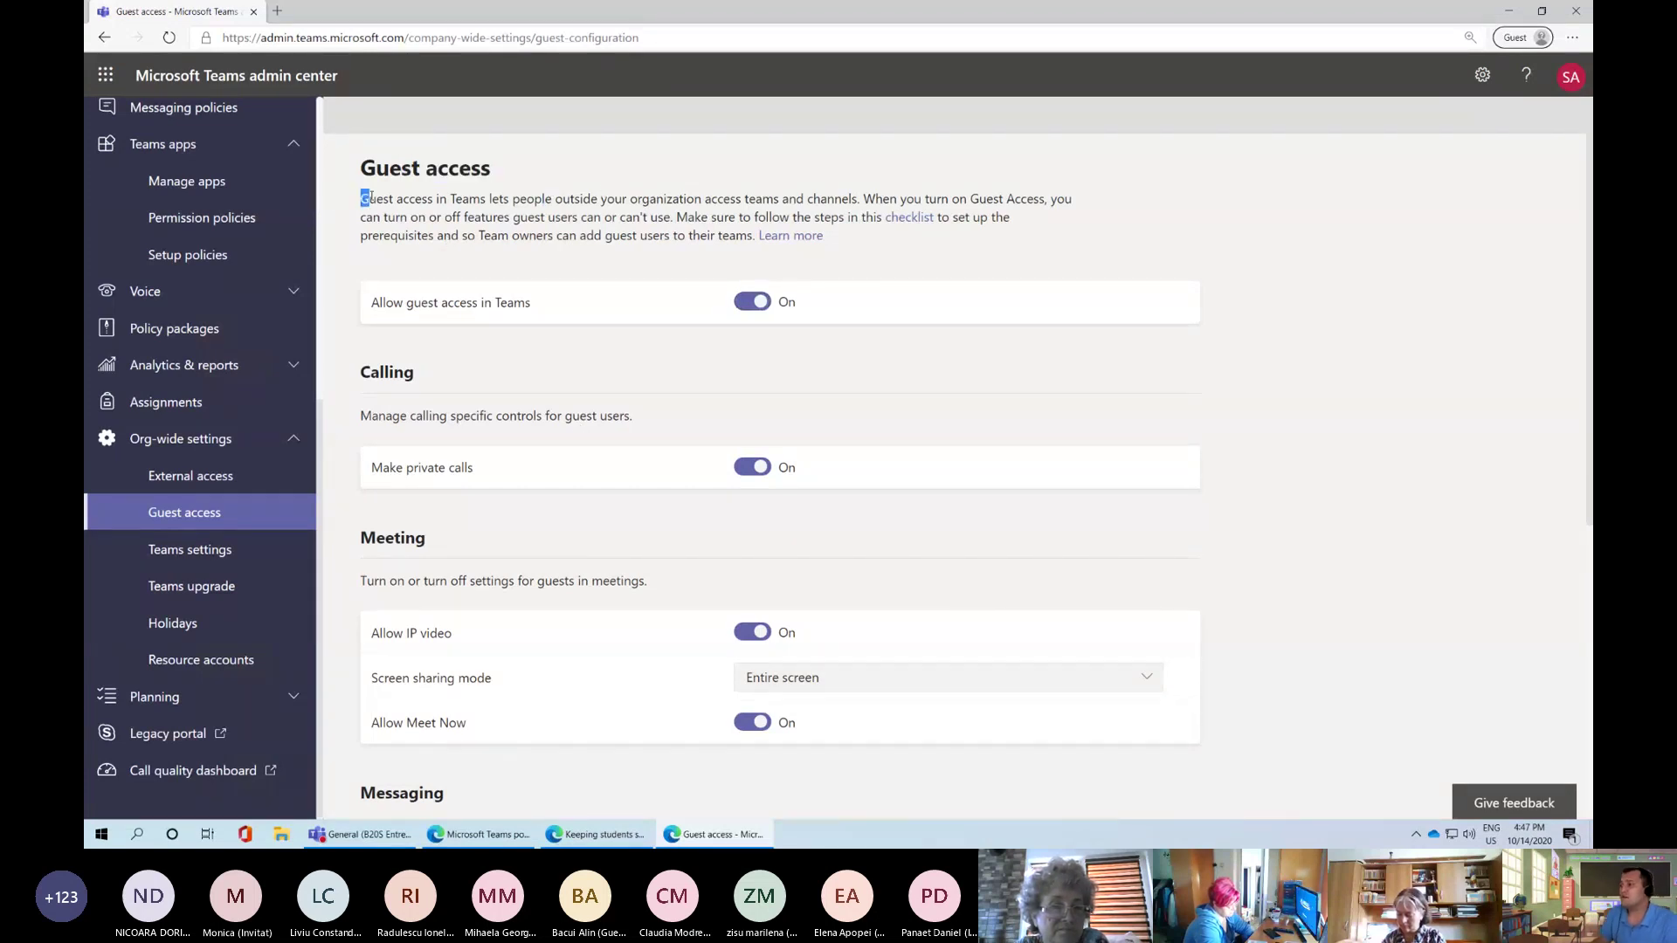
drag(367, 198, 842, 219)
click(487, 260)
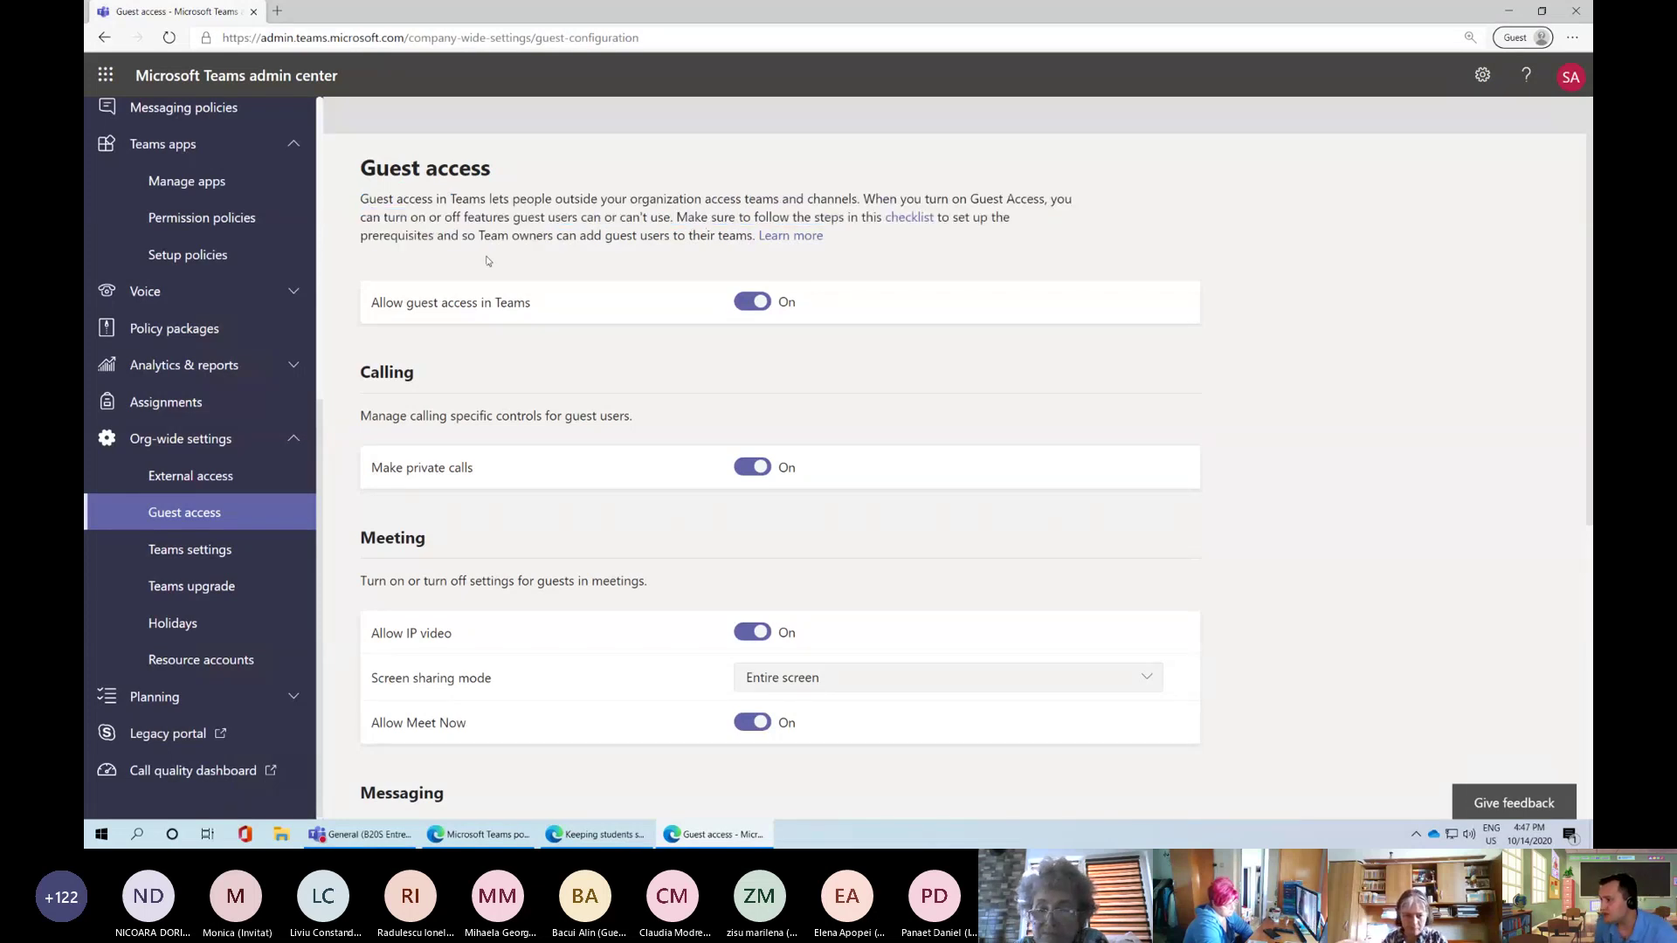
click(229, 552)
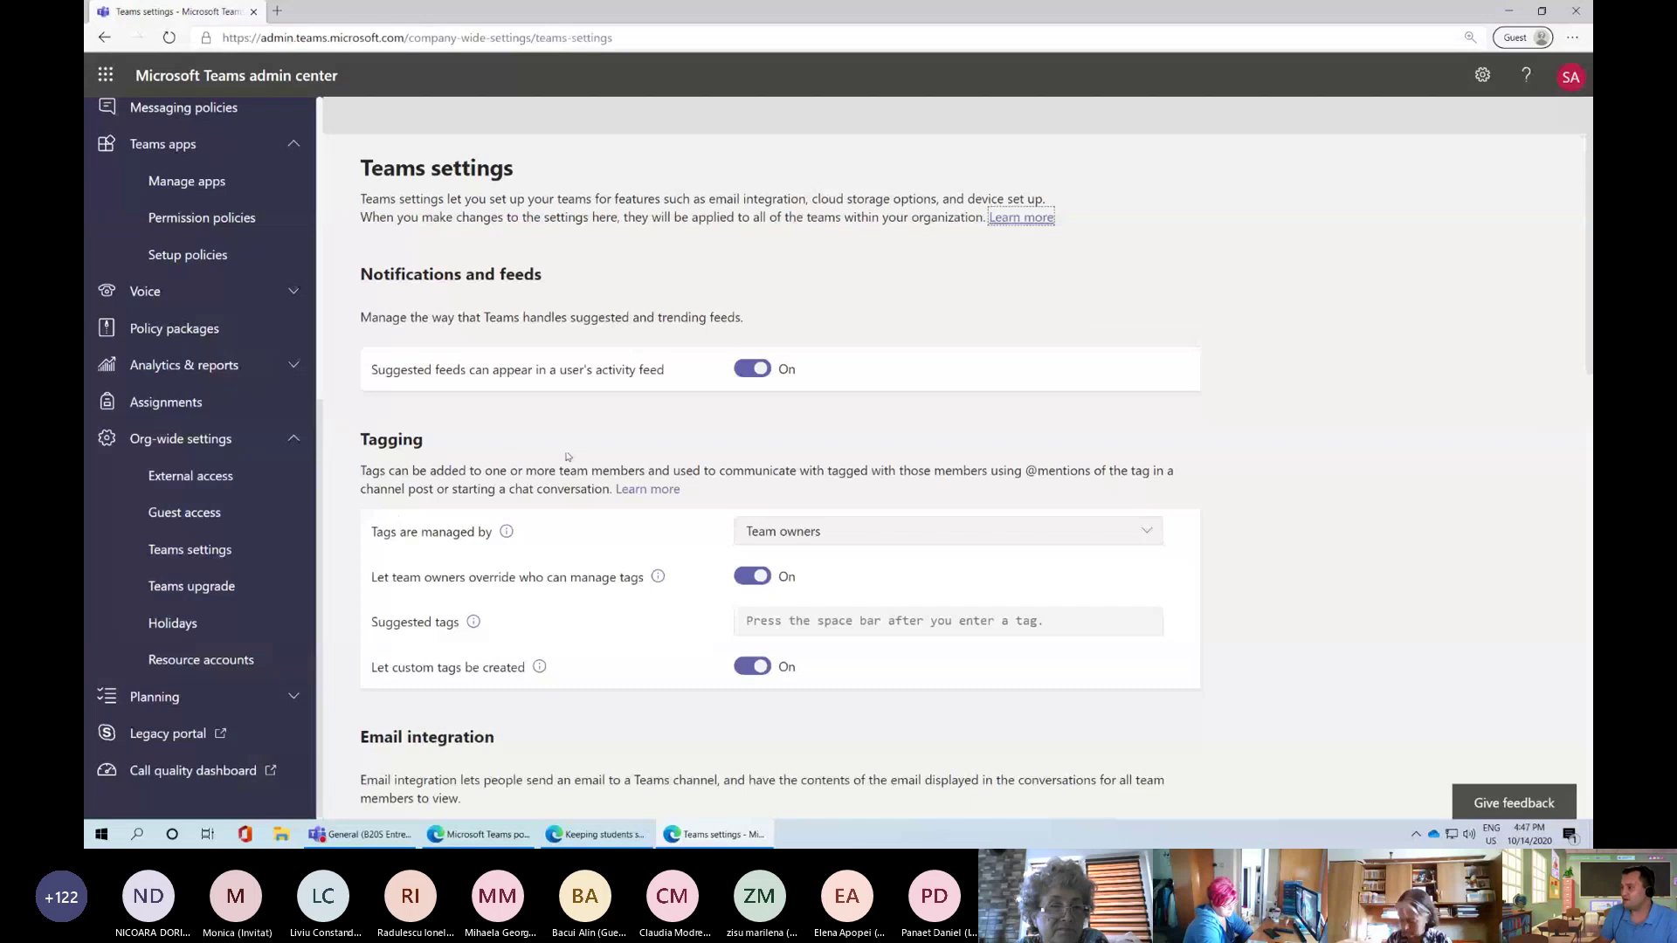
scroll(566, 456, down, 1)
scroll(642, 496, down, 1)
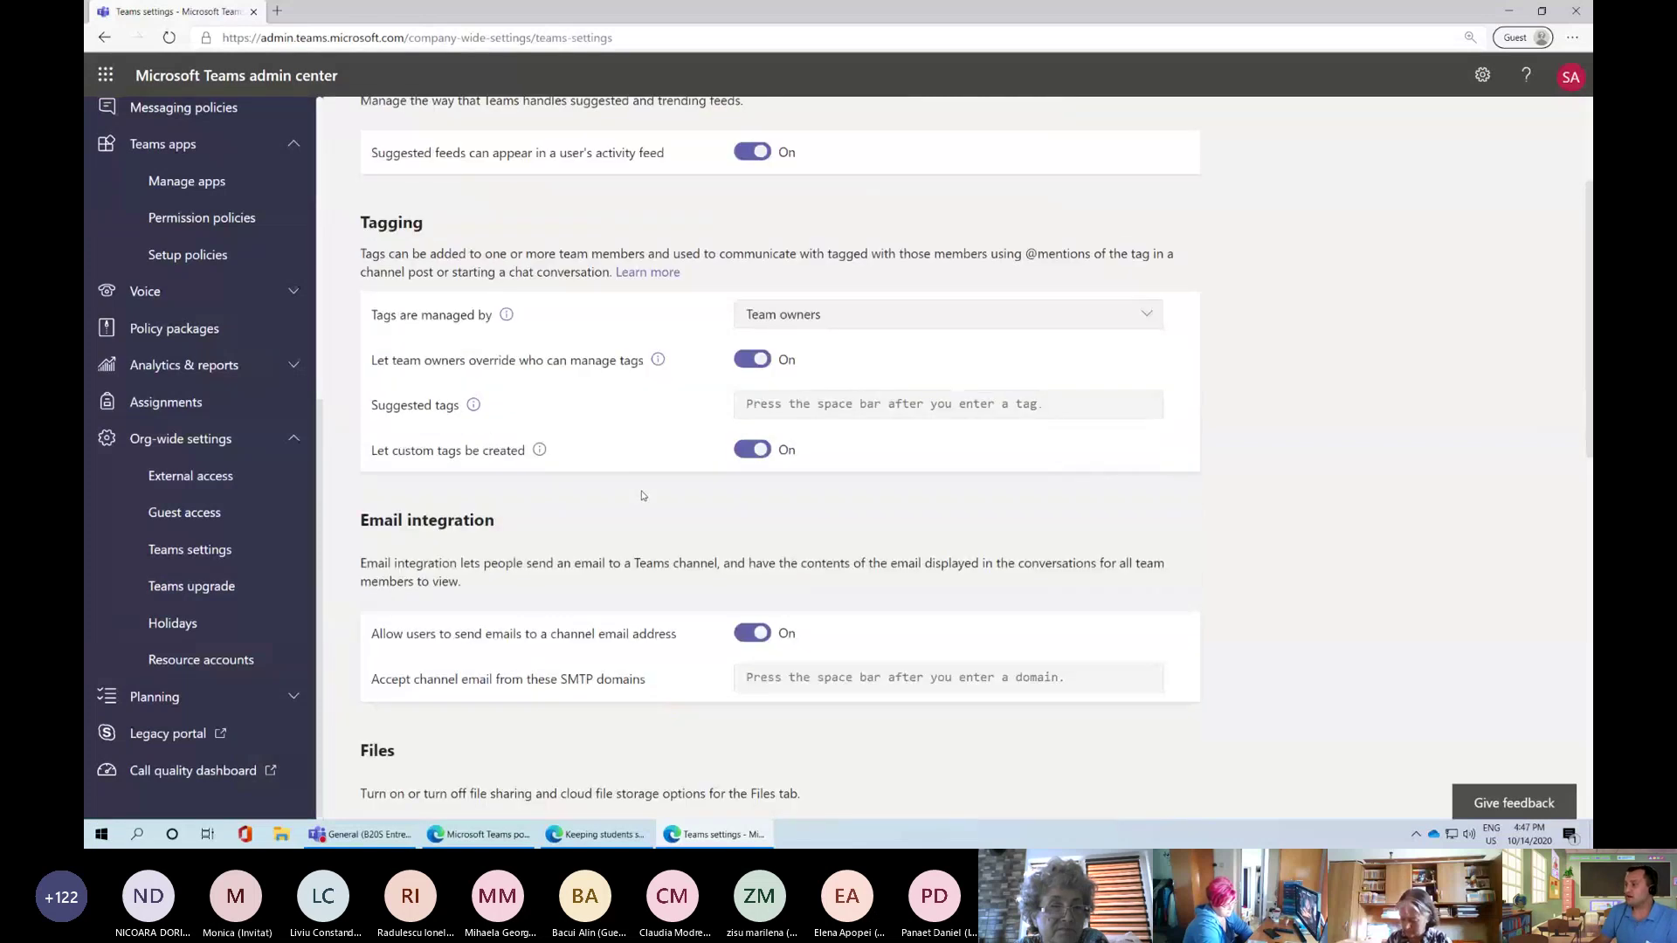
scroll(641, 496, down, 4)
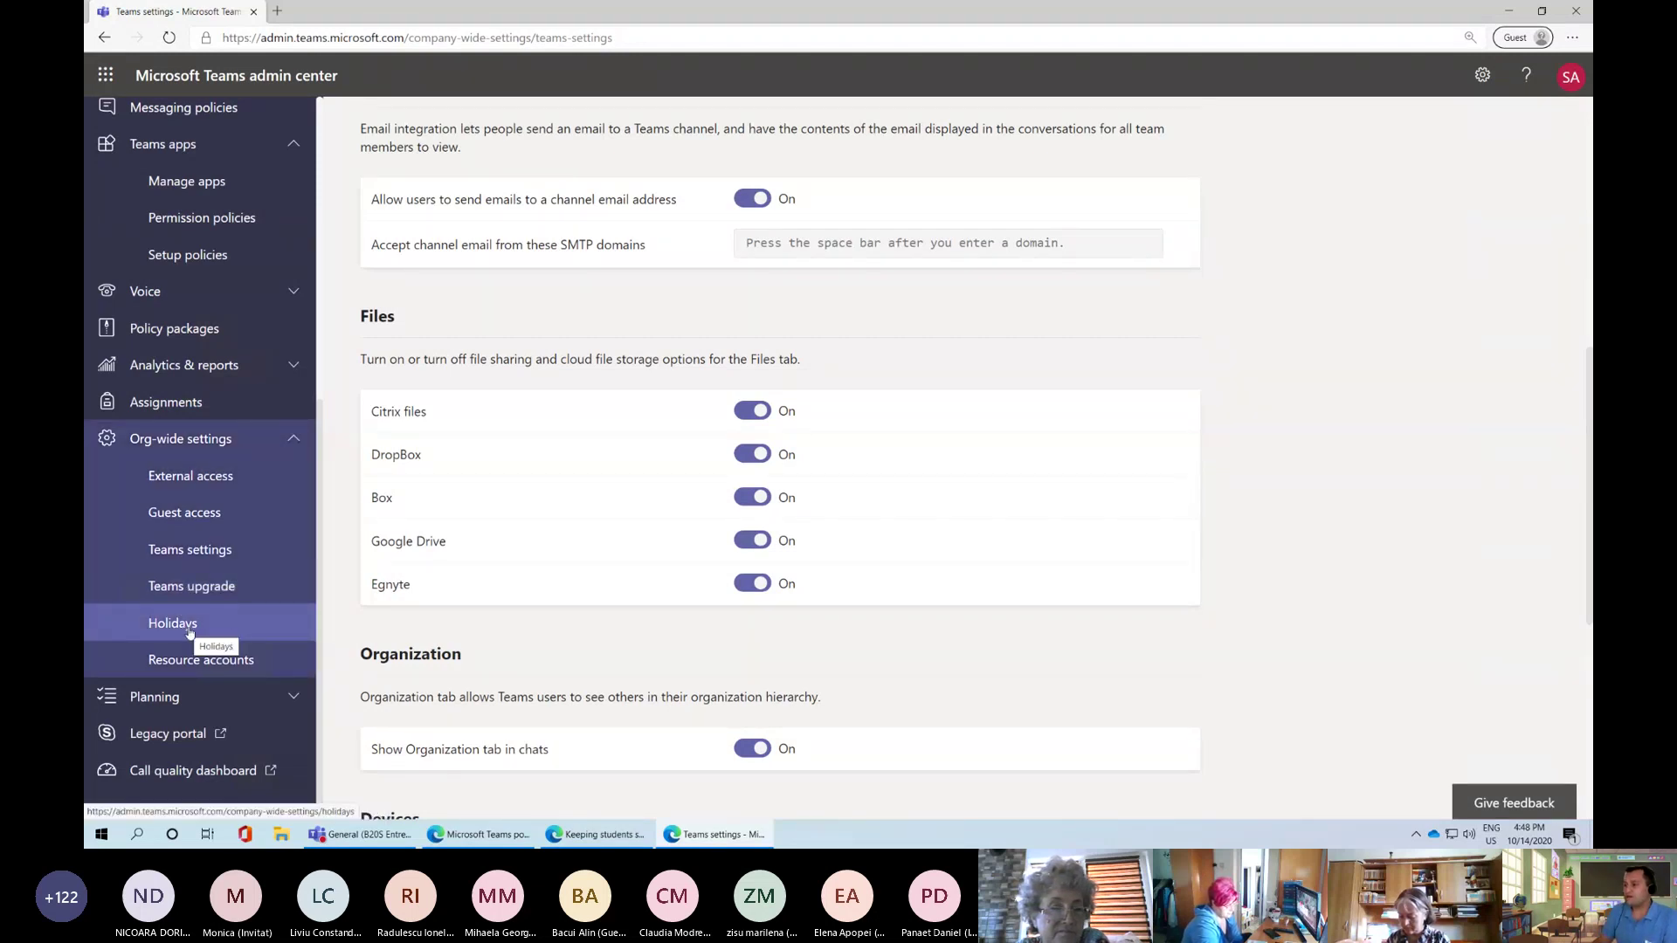
scroll(232, 635, down, 1)
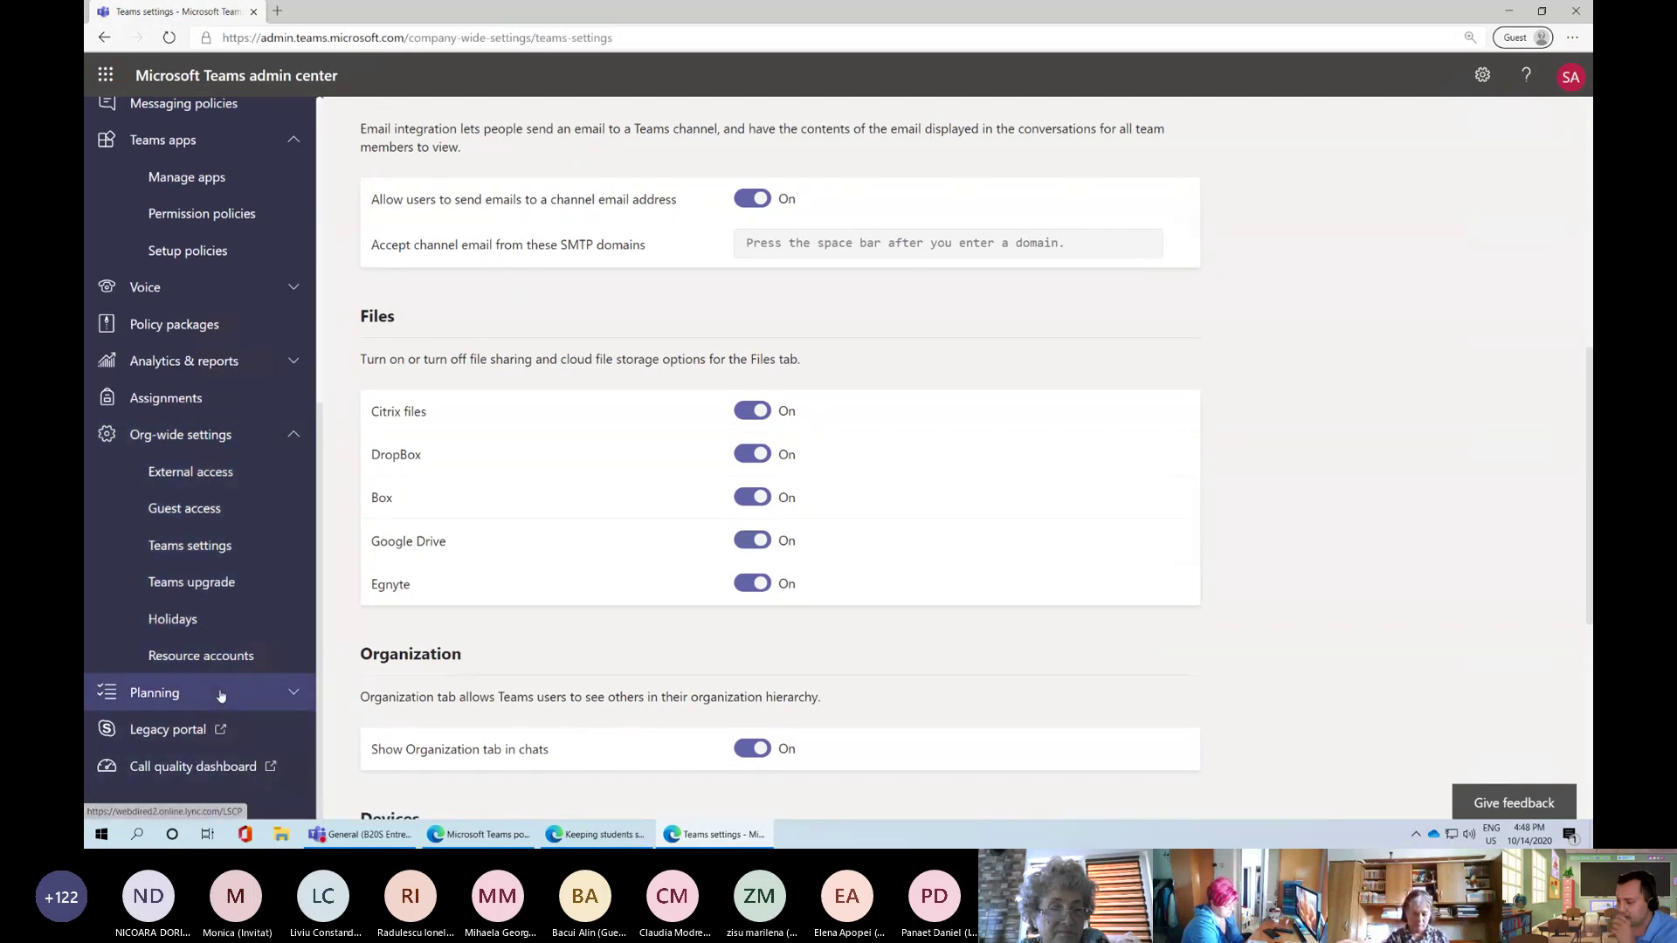
Open the Call quality dashboard in a new tab, then go to the admin center Dashboard
click(196, 776)
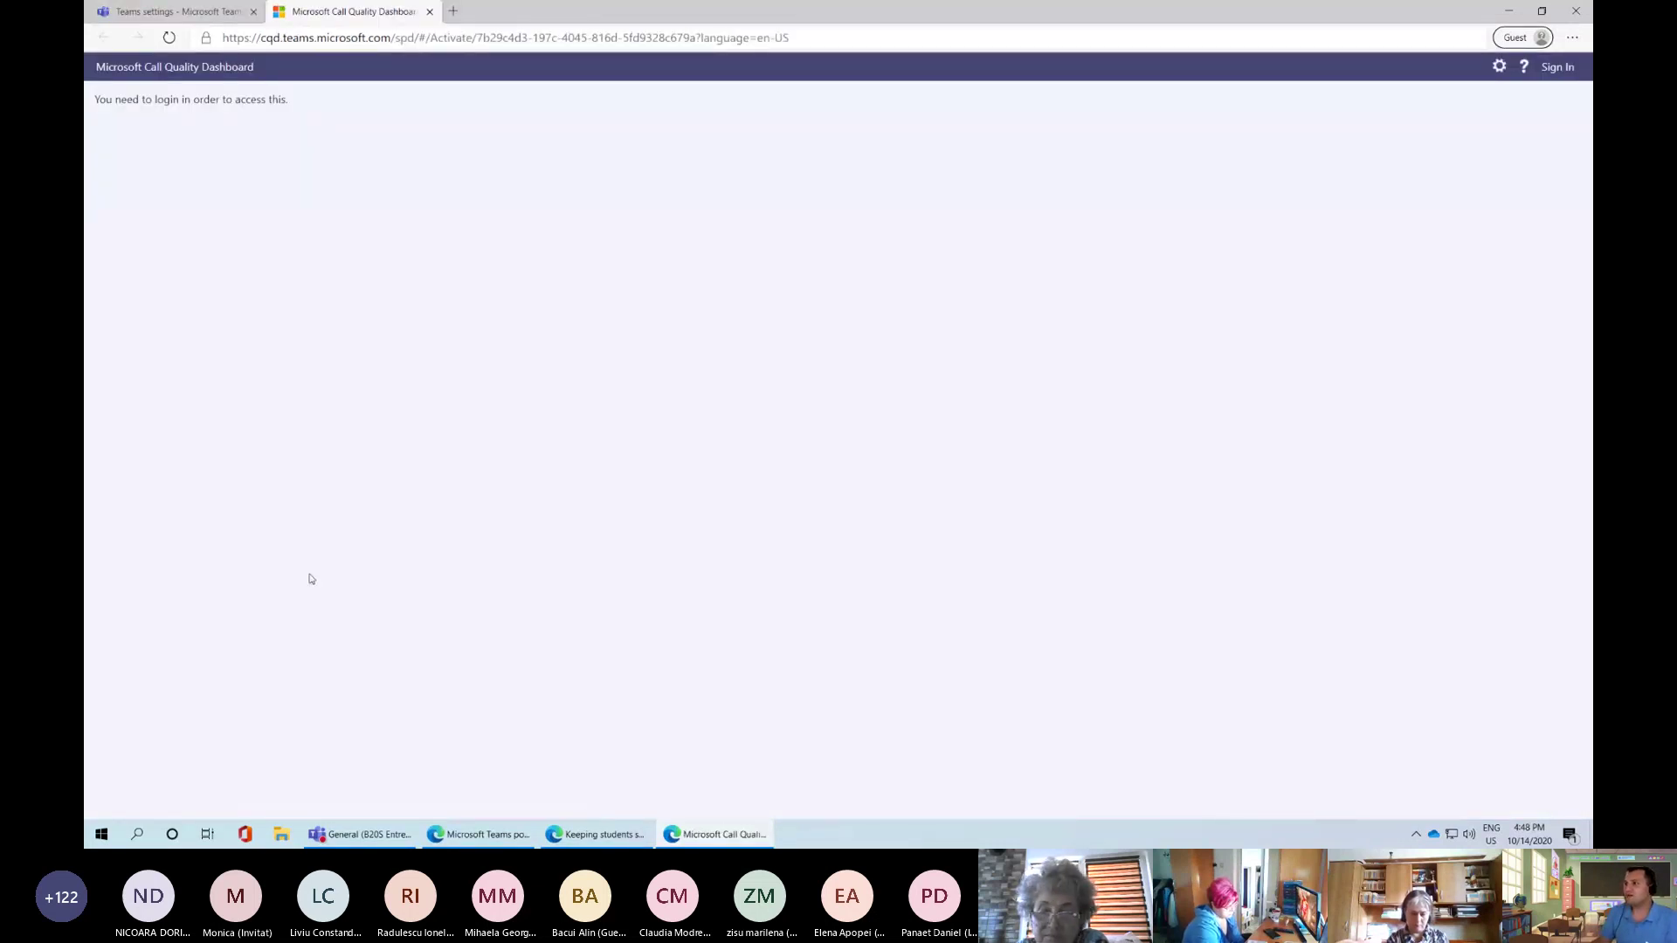
click(214, 11)
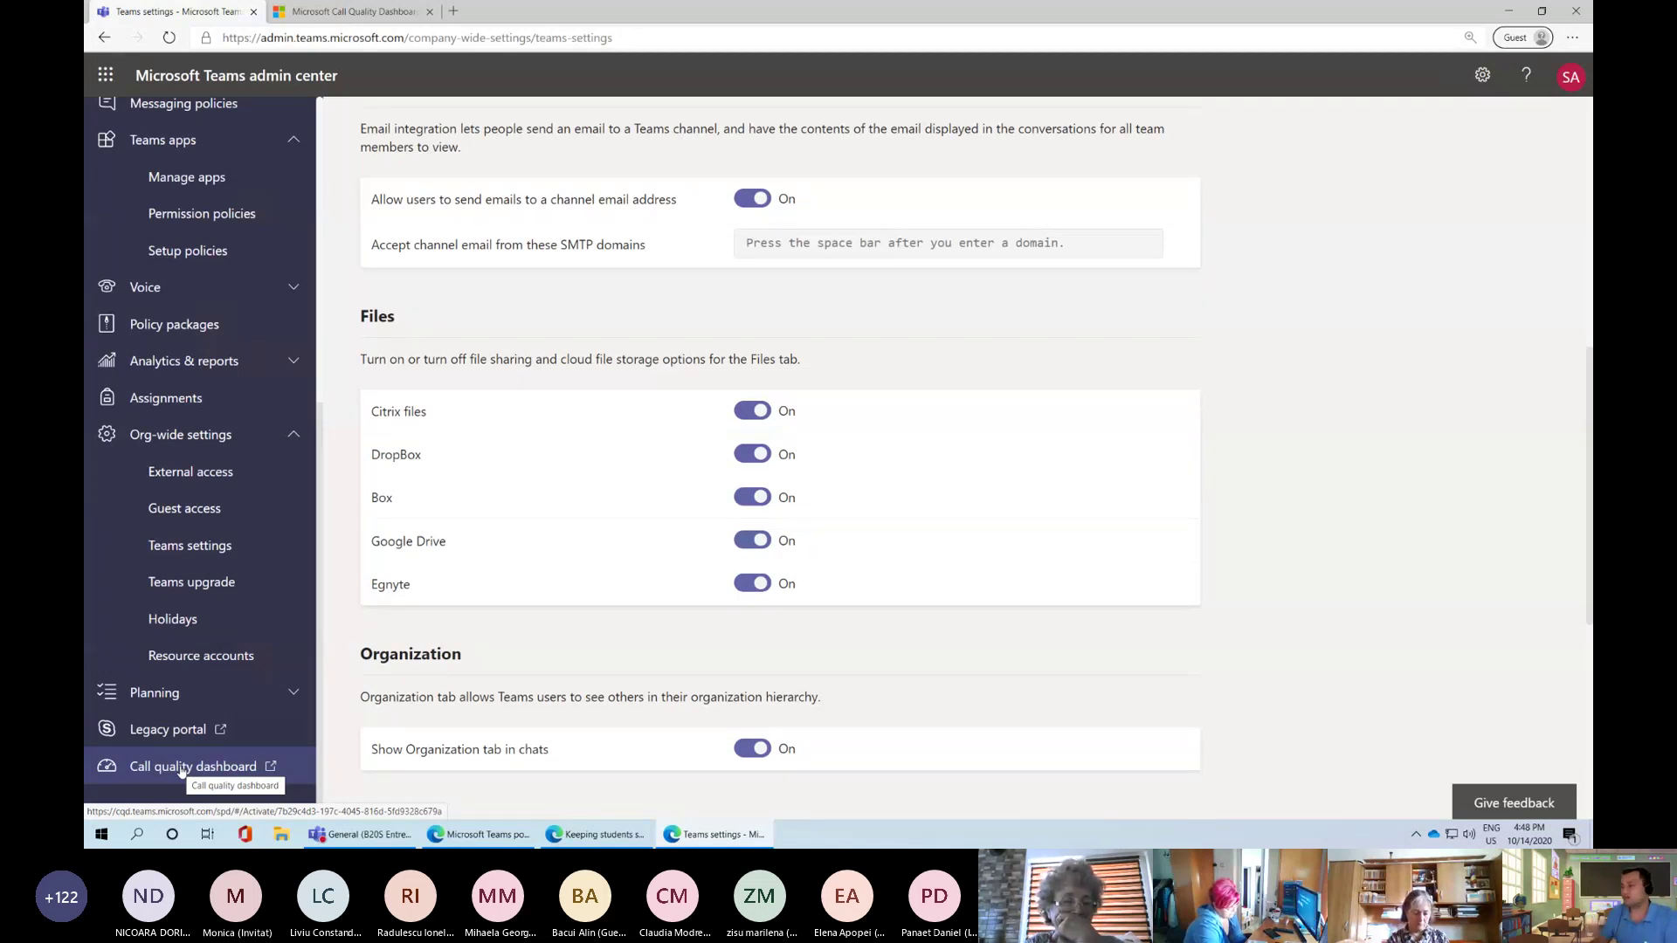
scroll(209, 685, up, 6)
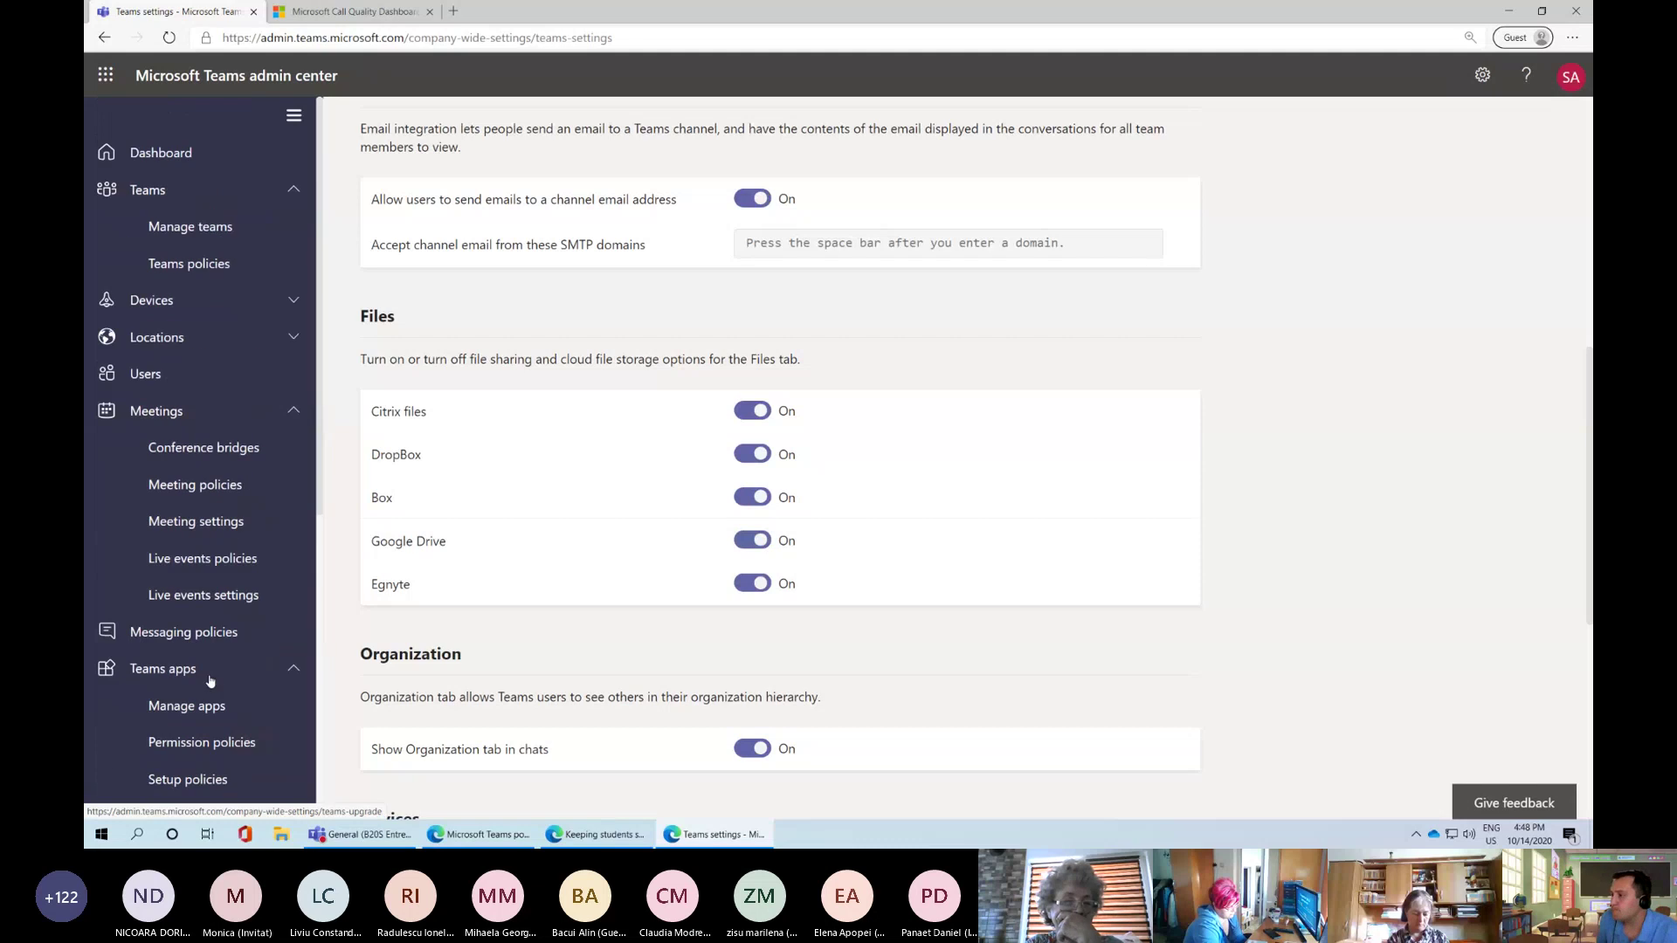
click(173, 155)
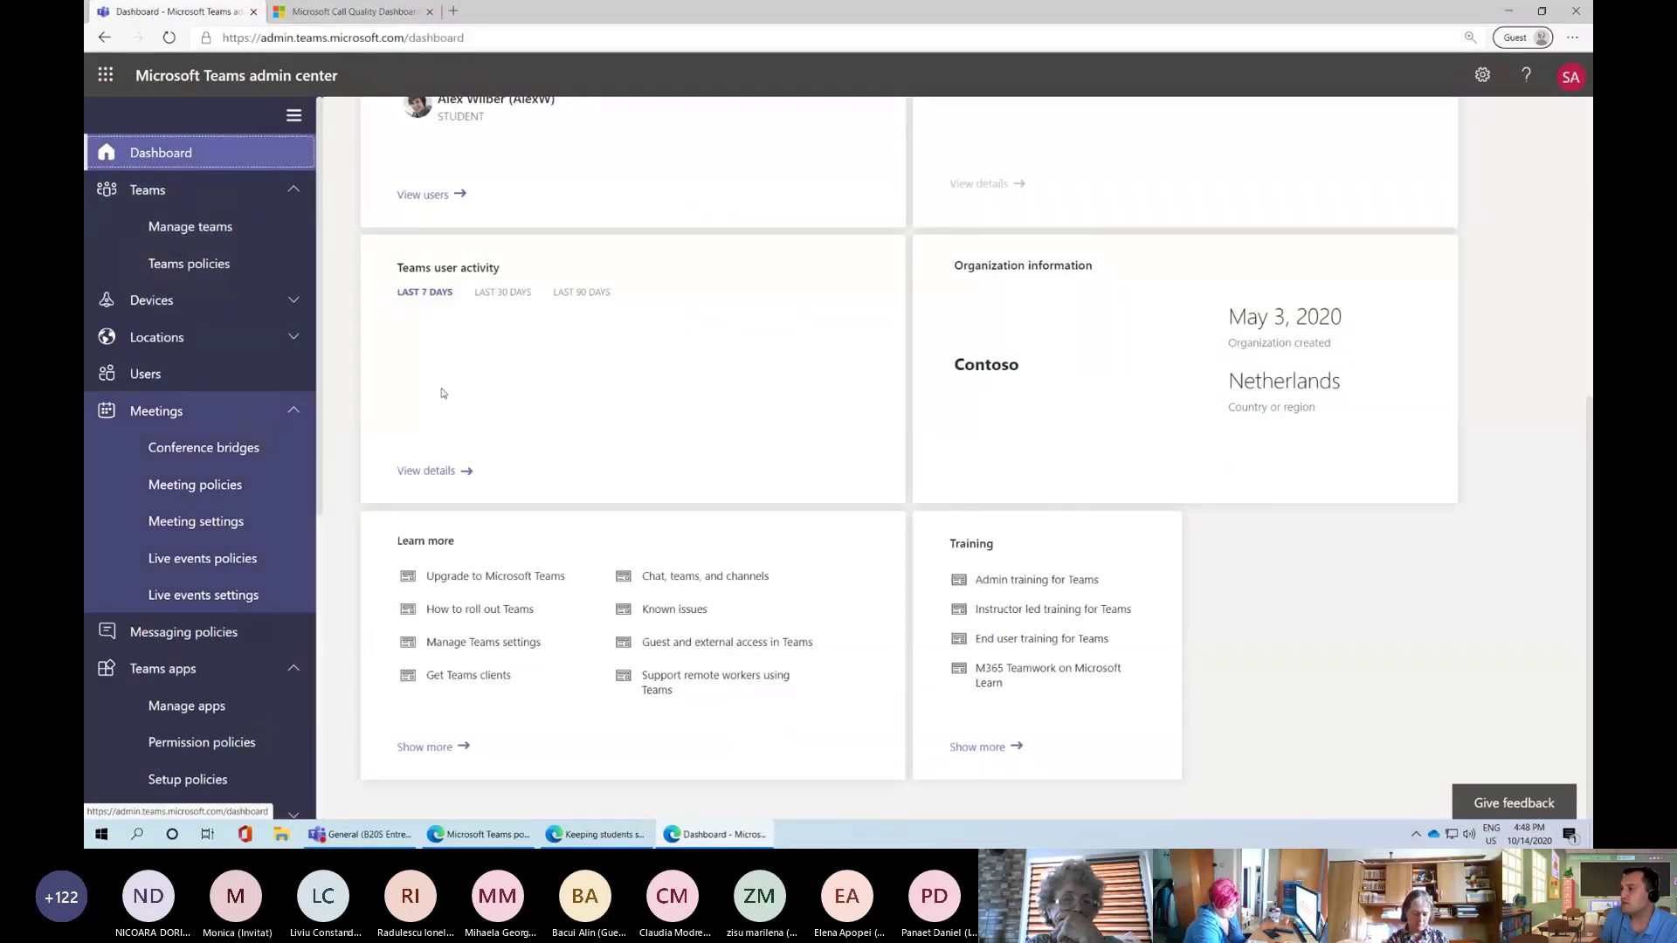
Bring the Keeping students safe article back to the front, showing live events and messaging policy values
scroll(498, 387, up, 5)
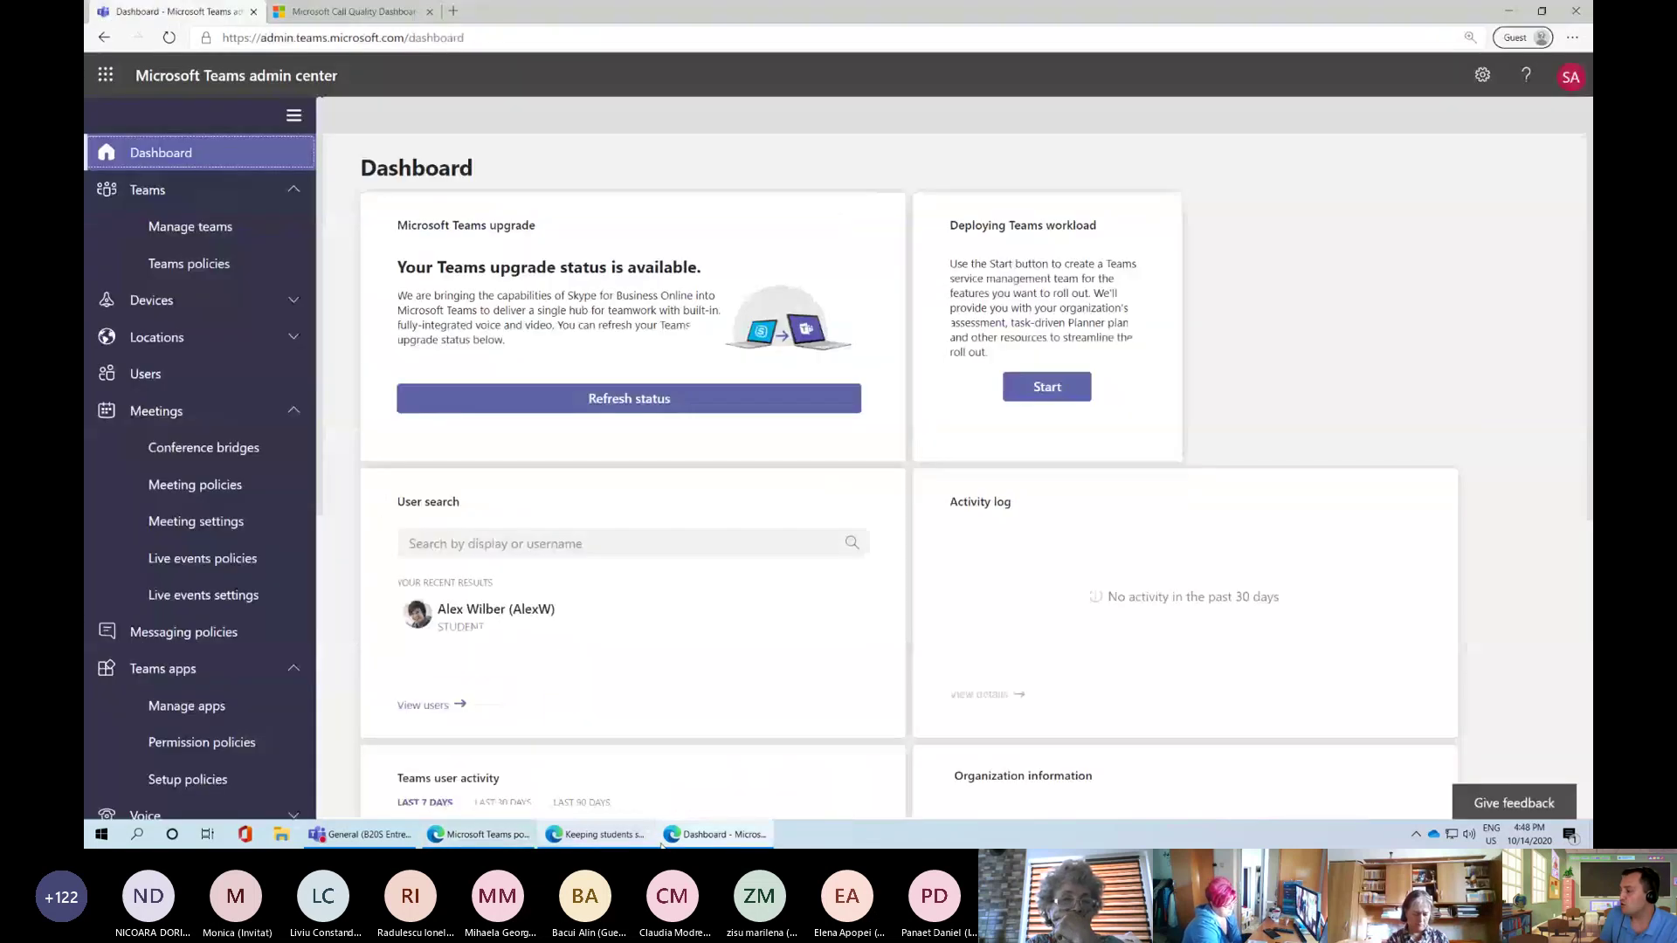
click(594, 834)
scroll(355, 580, up, 15)
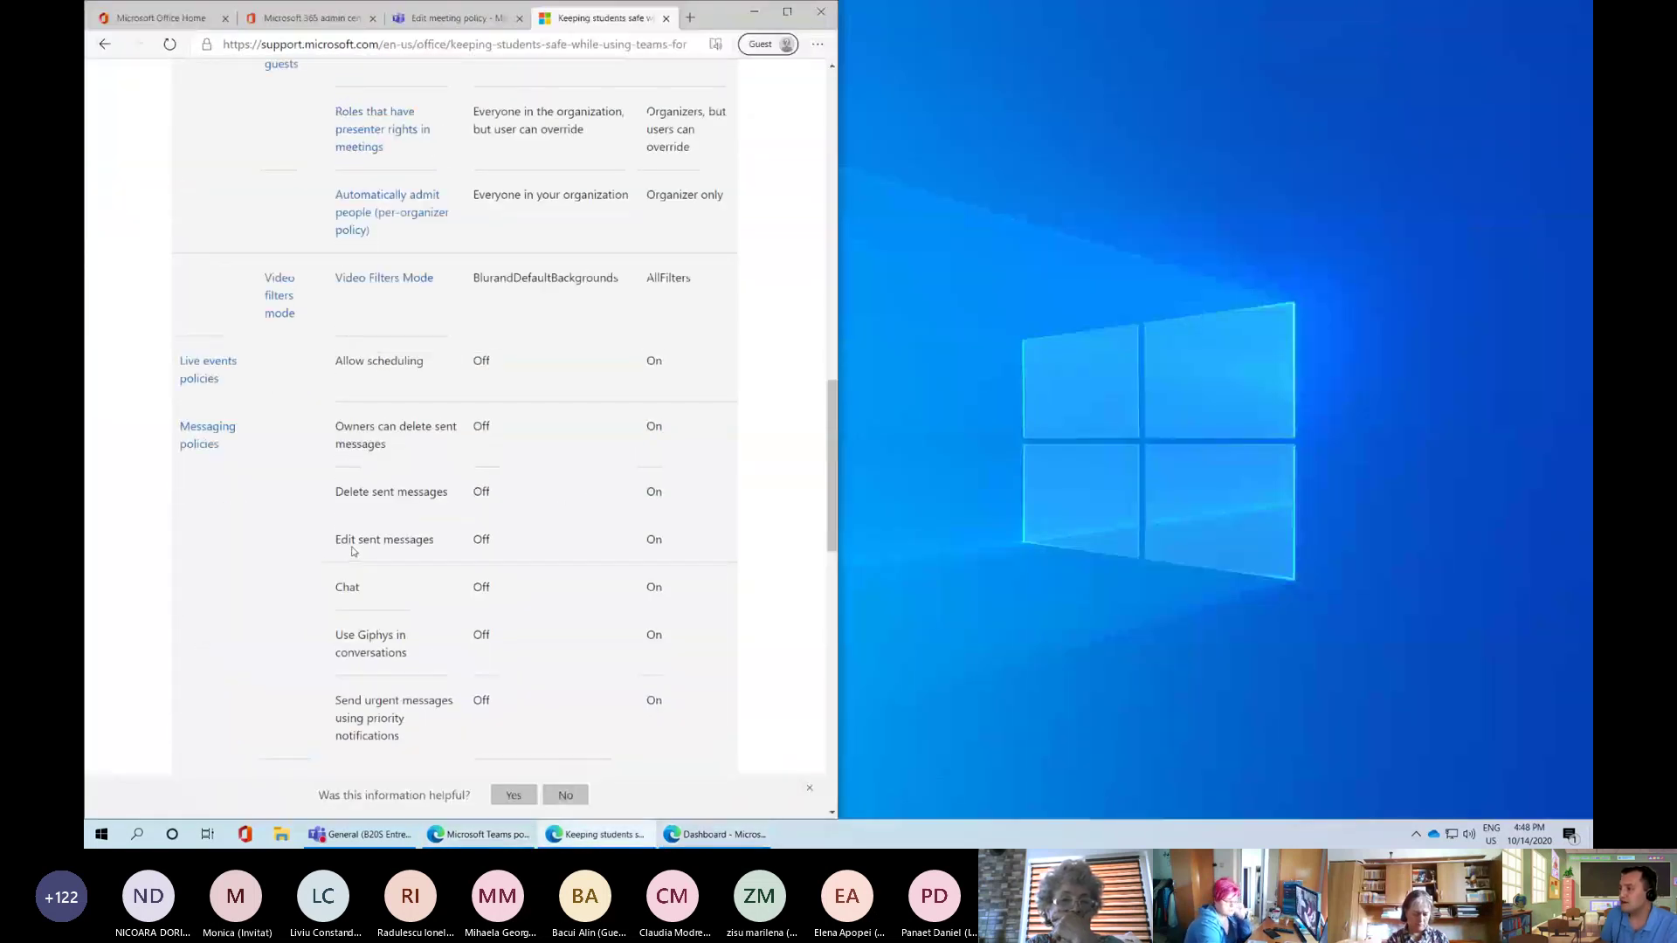
Maximize the Keeping students safe article window to fill the screen
scroll(361, 551, up, 3)
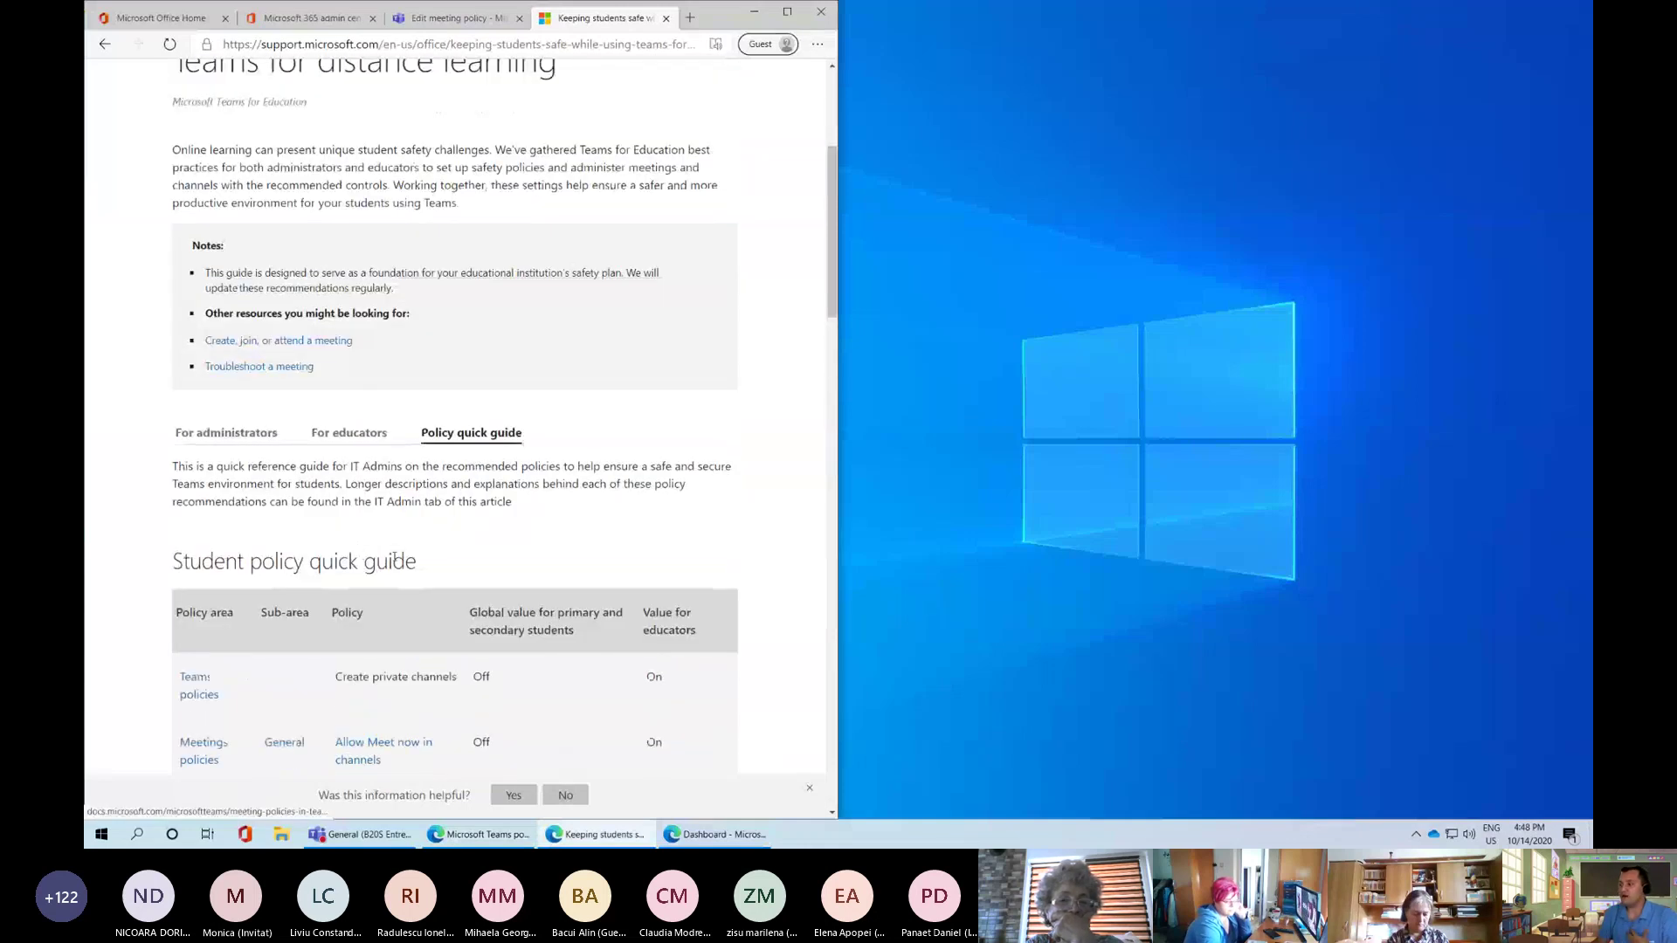
scroll(394, 559, down, 4)
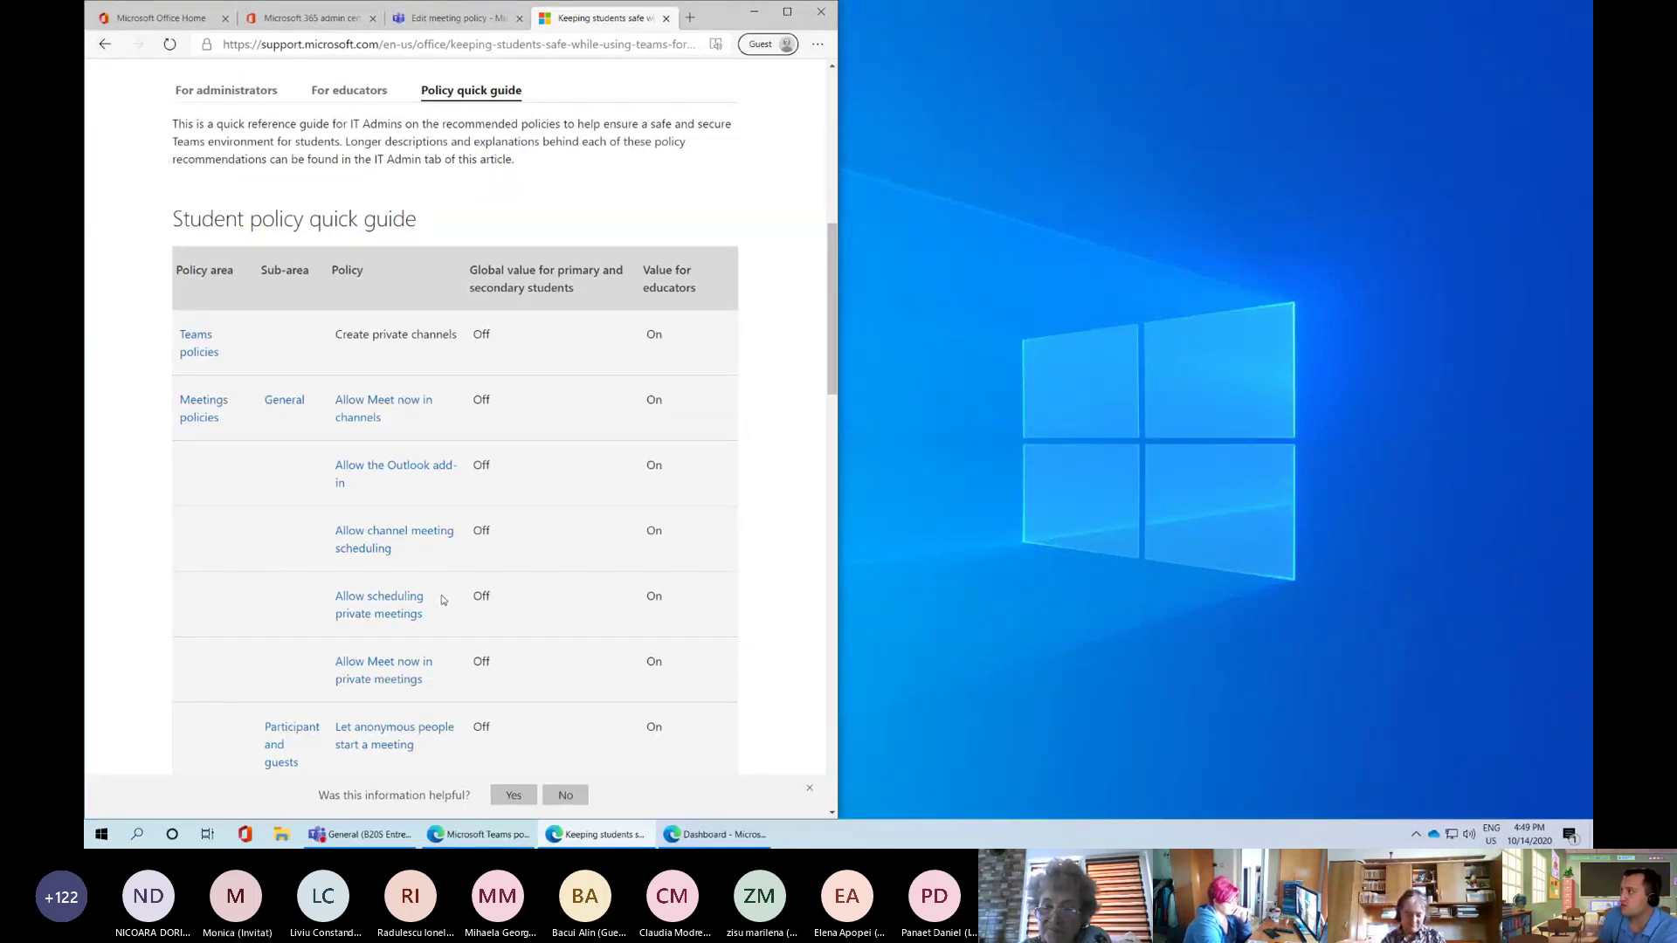
scroll(455, 572, up, 7)
scroll(460, 556, down, 3)
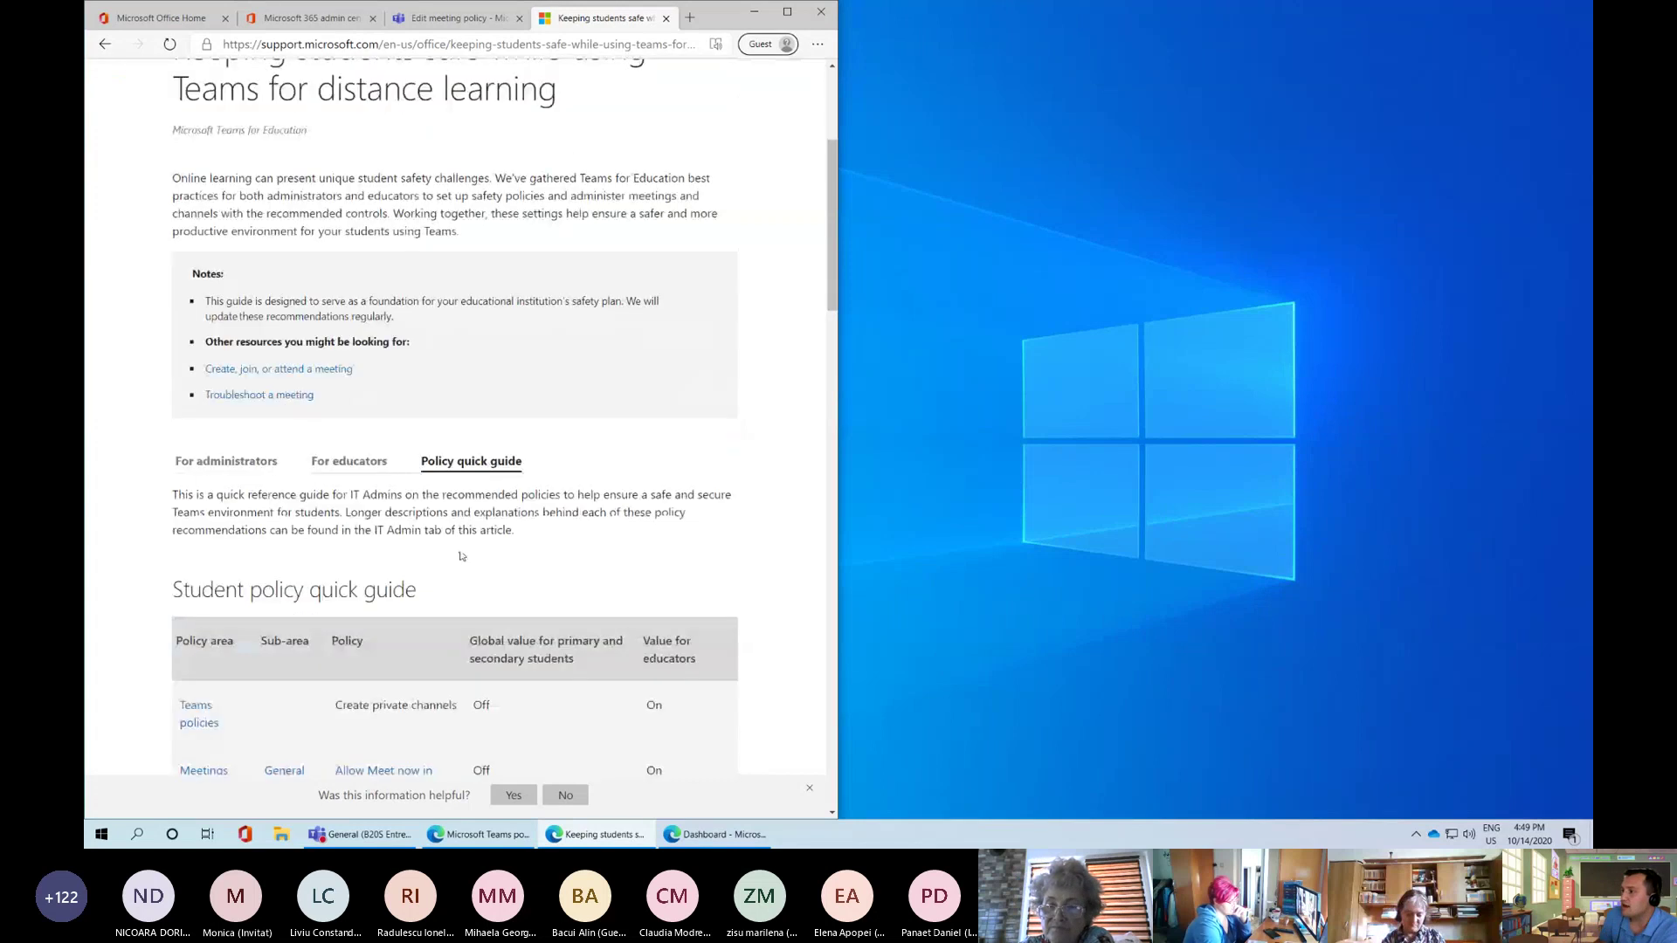
scroll(463, 556, up, 4)
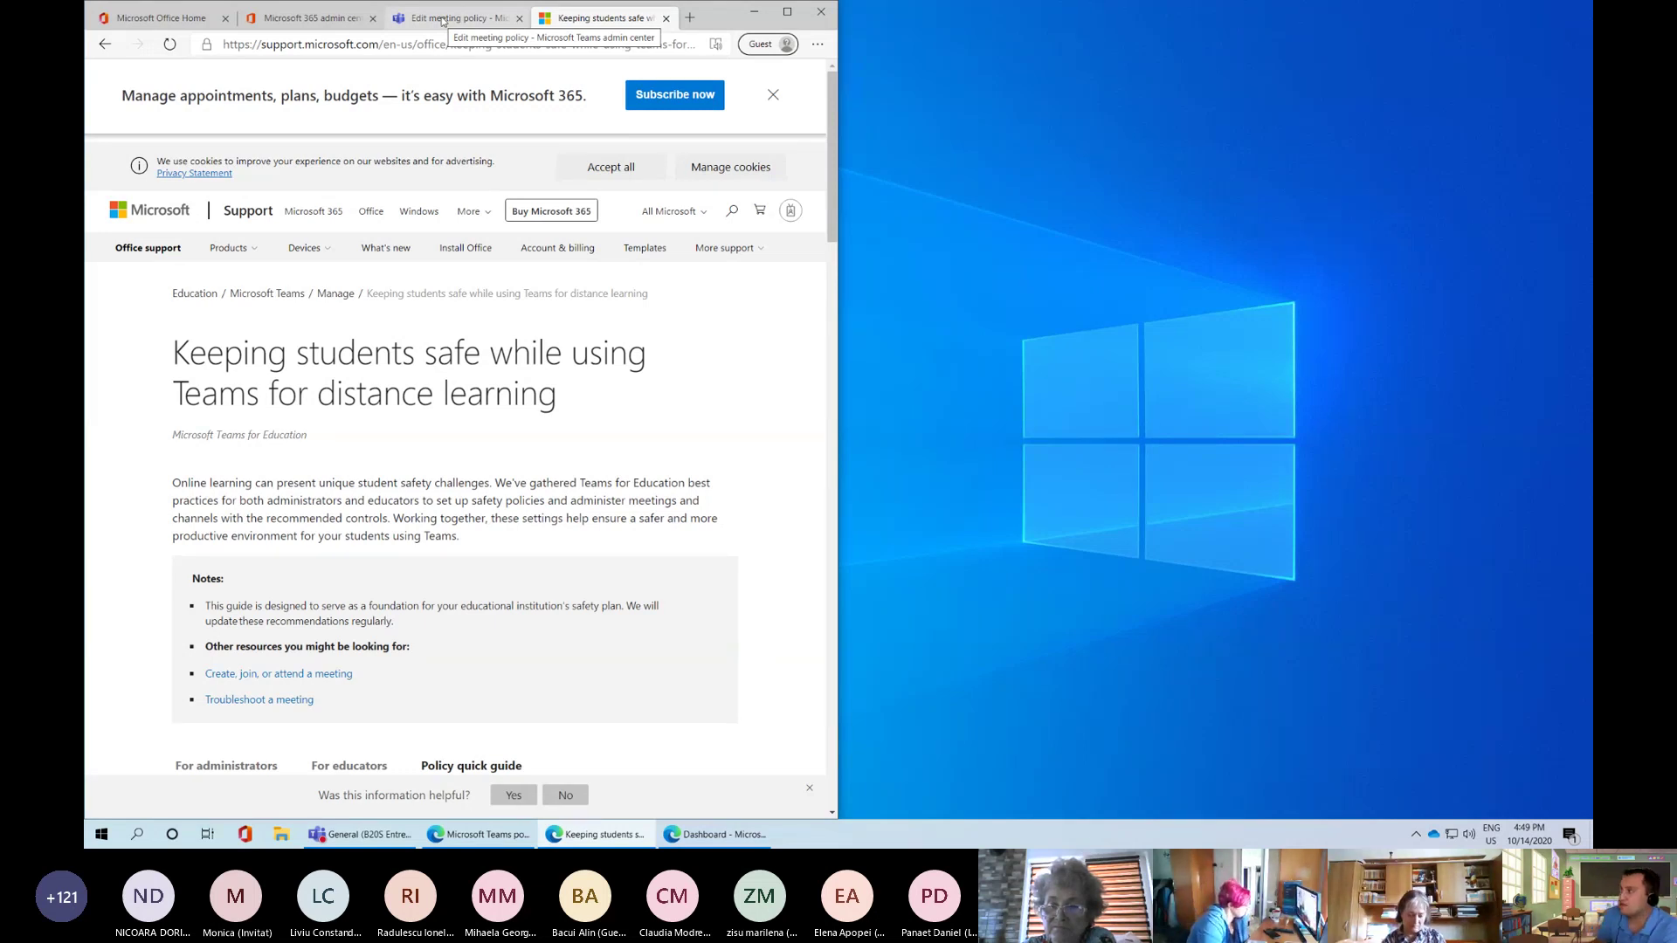
click(787, 12)
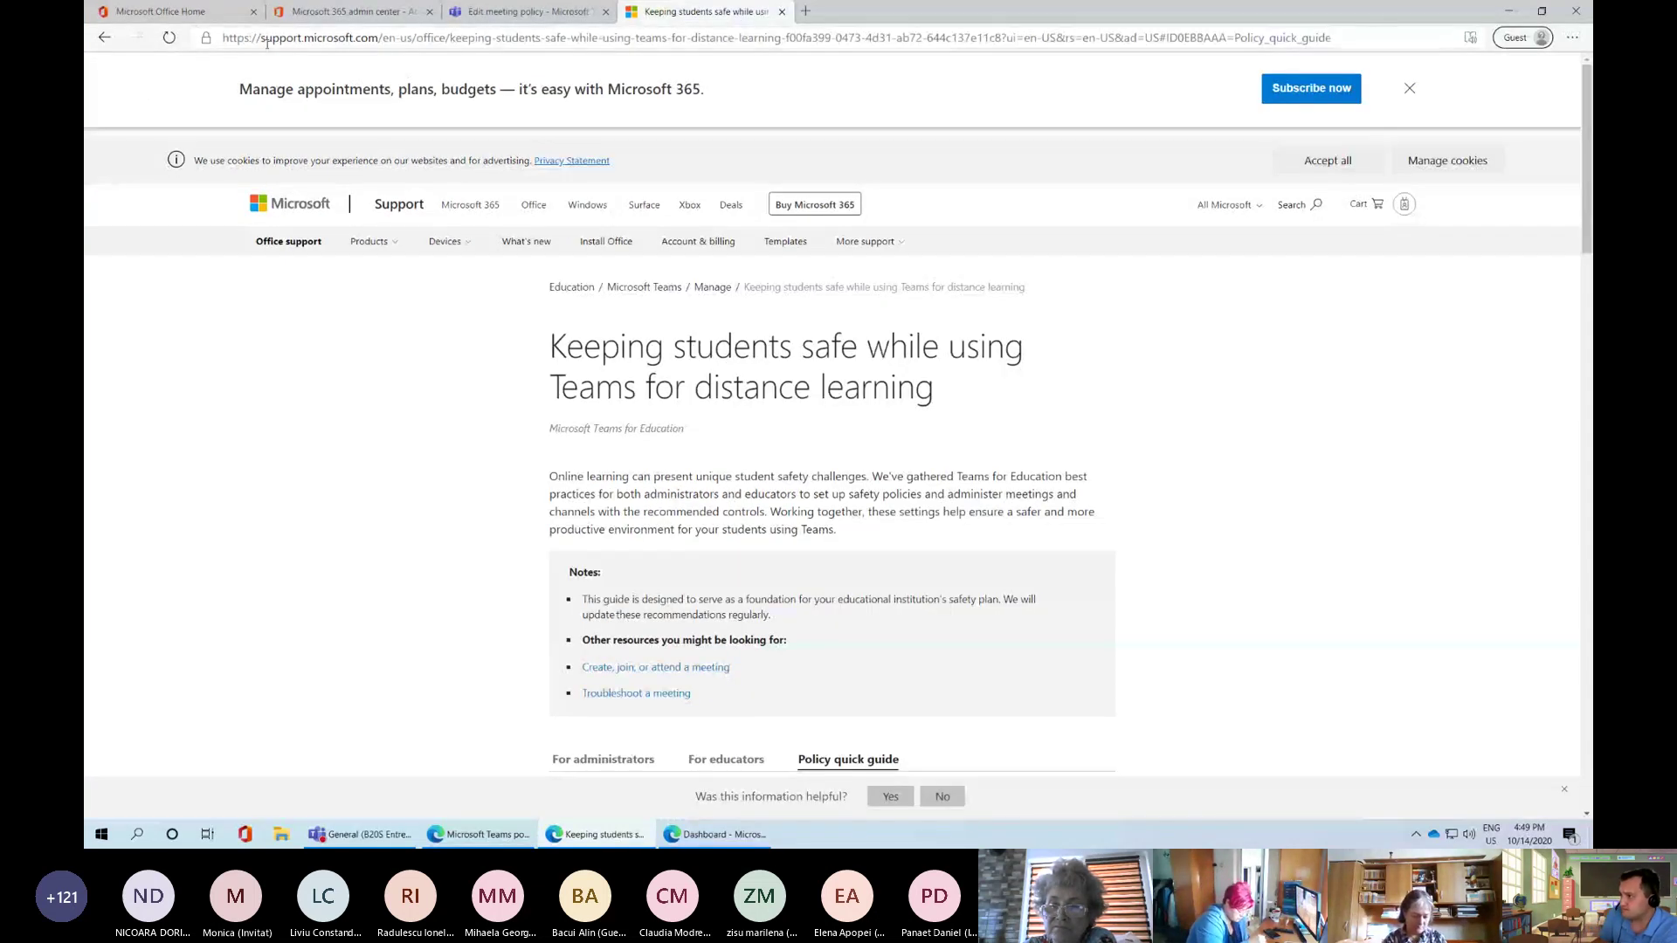
Highlight the support.microsoft.com address and article title, then scroll down to the Student policy quick guide table
drag(260, 39, 378, 39)
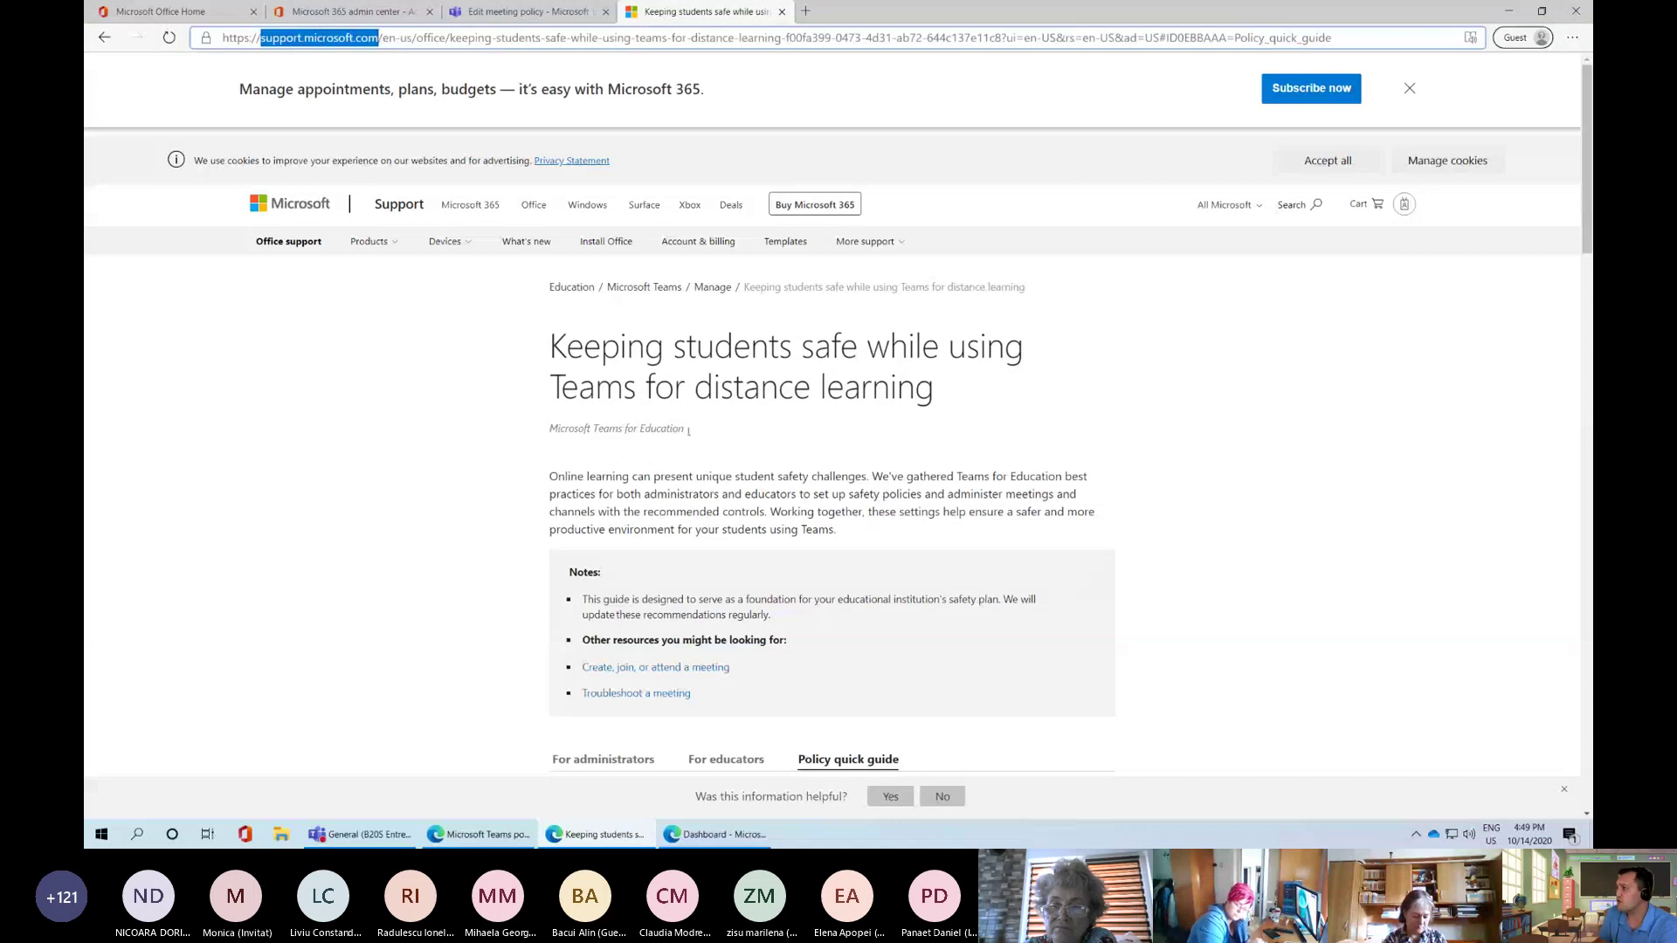
drag(549, 350, 933, 393)
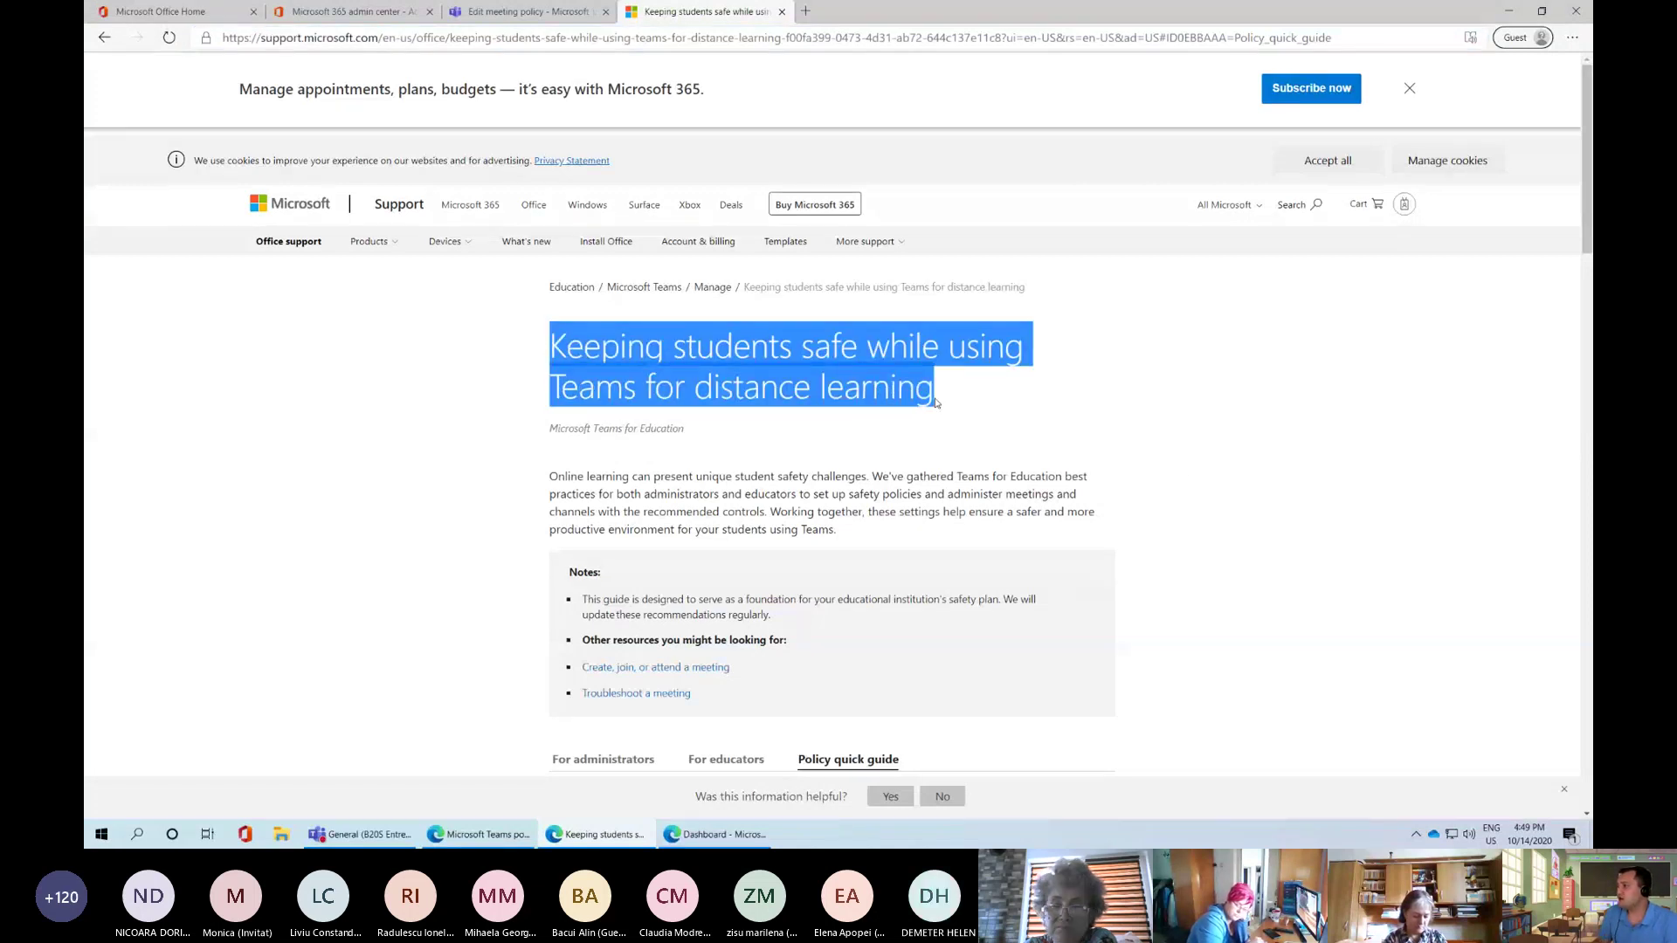
click(932, 393)
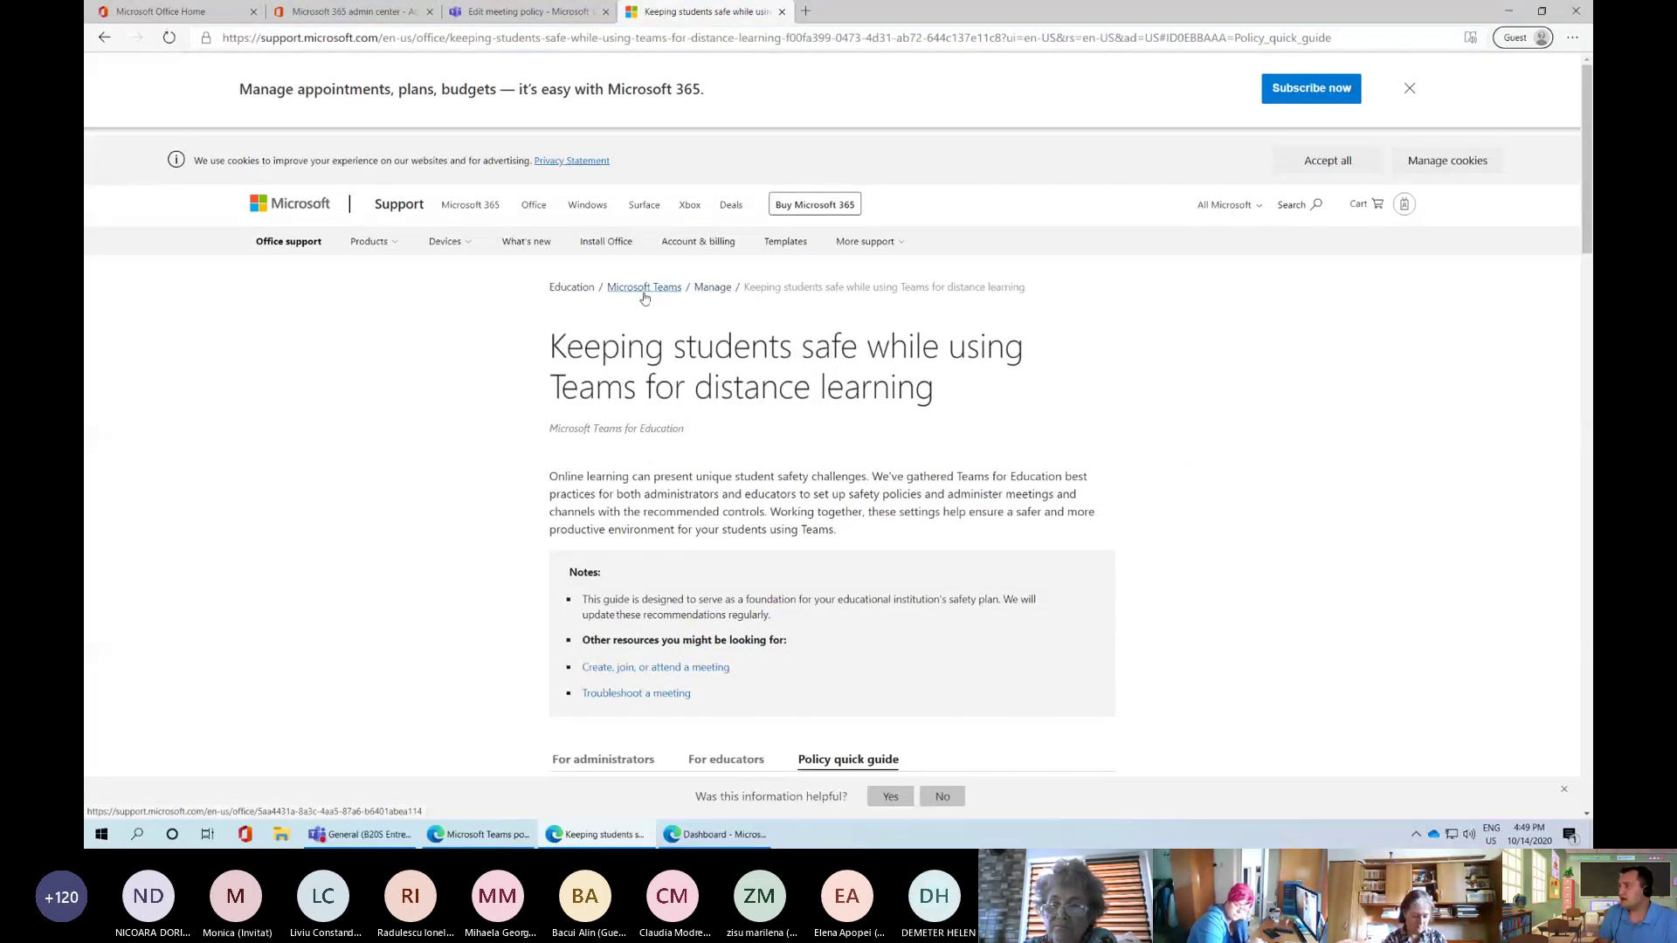
drag(765, 289, 1036, 295)
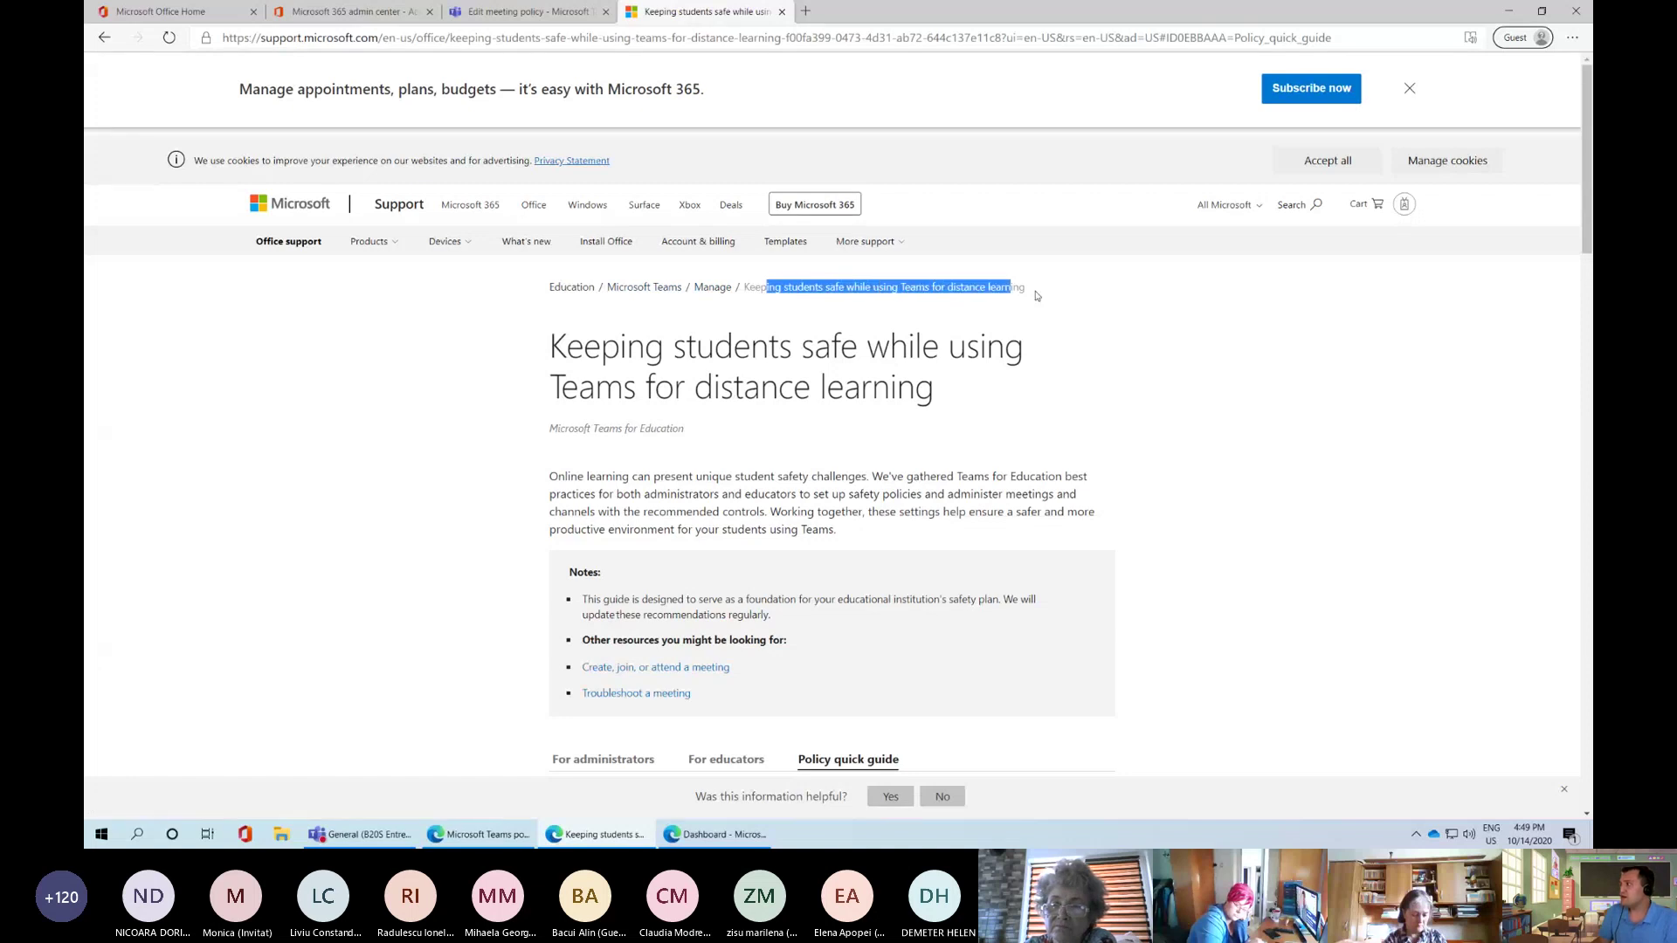
click(1020, 393)
drag(542, 359, 932, 393)
click(933, 393)
scroll(832, 613, down, 3)
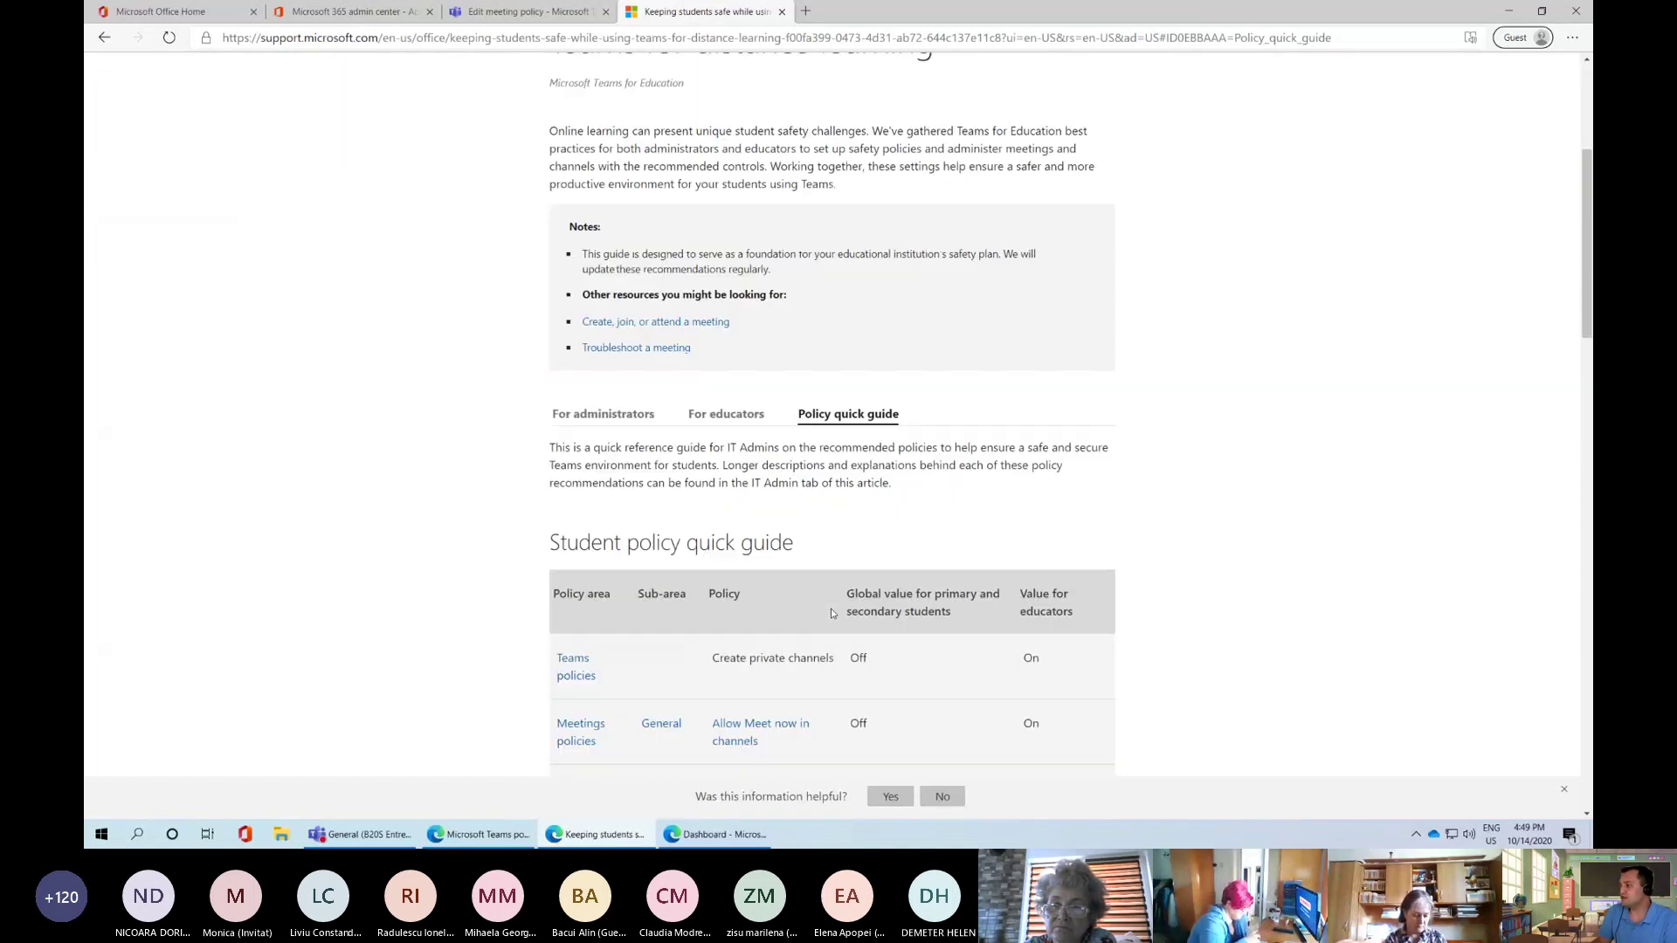
scroll(832, 613, down, 2)
scroll(824, 600, down, 3)
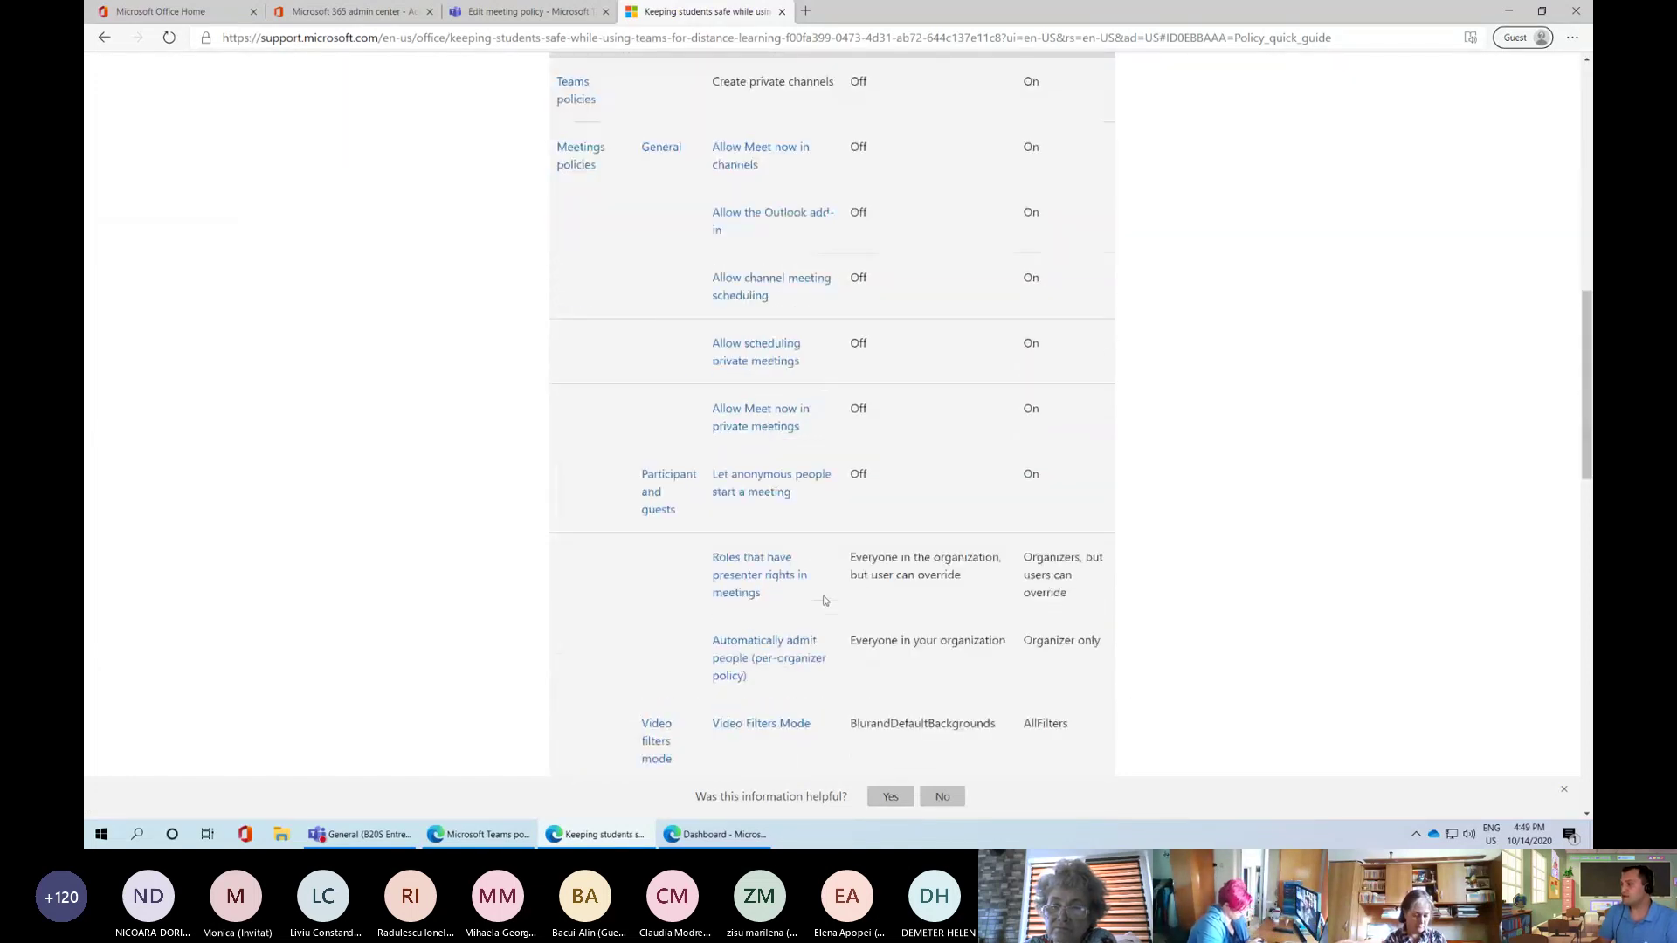